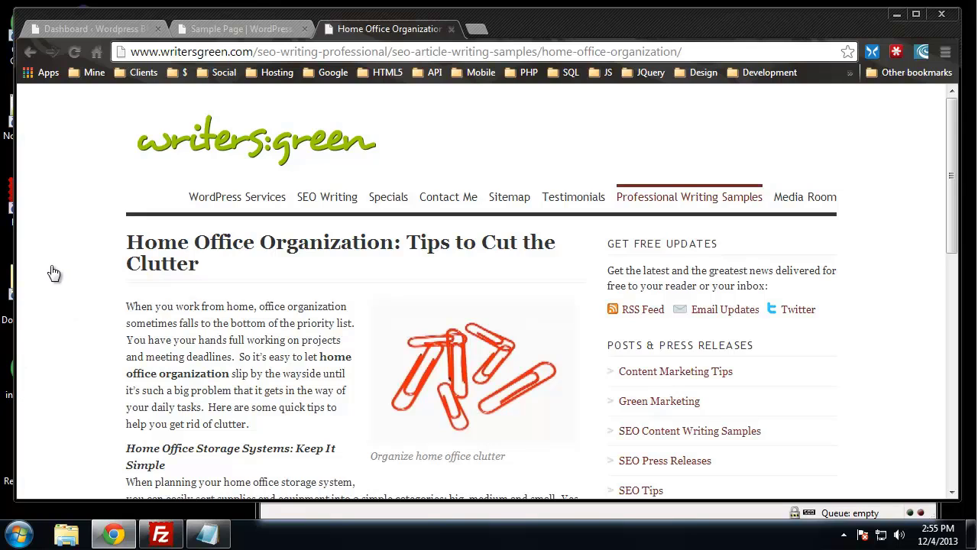
Examine the Home Office Organization sample article from its title and image down to the word count.
scroll(47, 258, "down", 3)
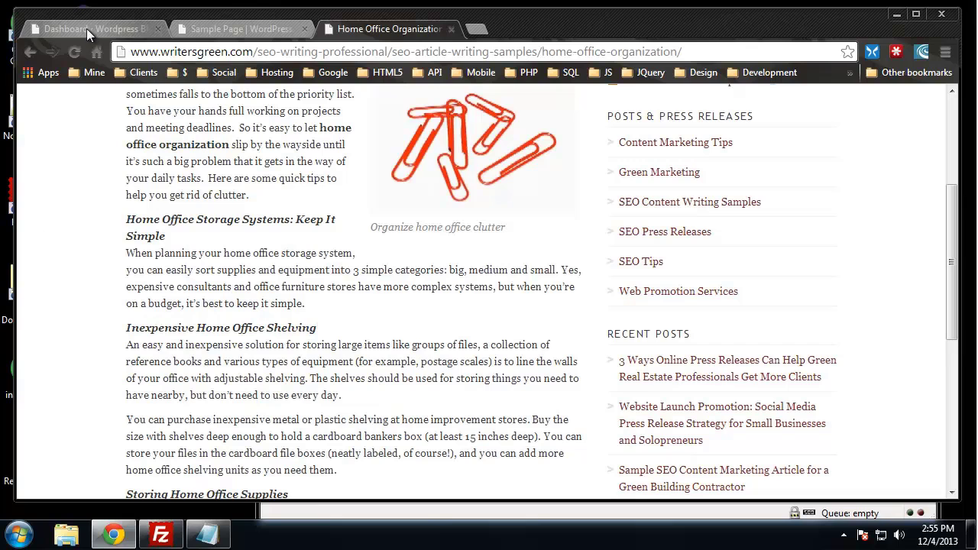
scroll(68, 187, "up", 1)
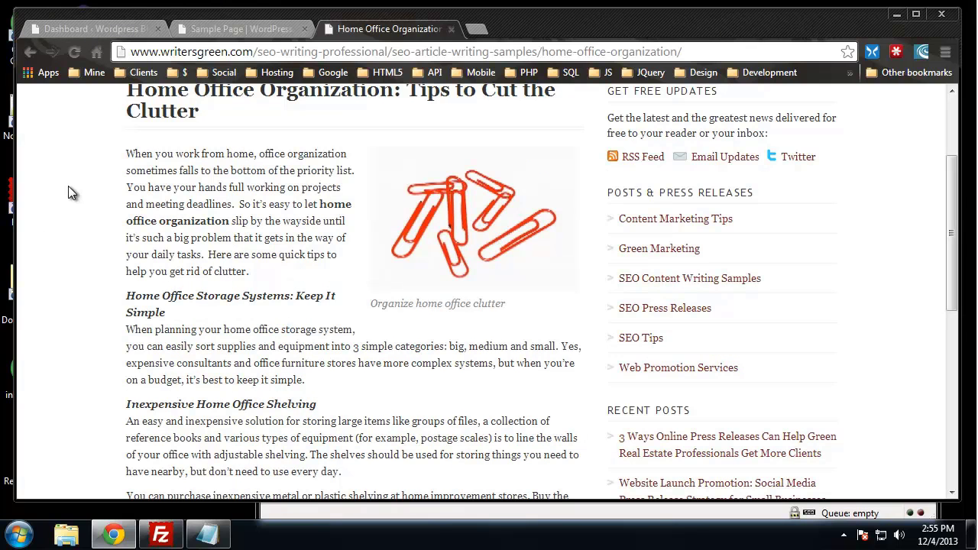
scroll(73, 195, "up", 2)
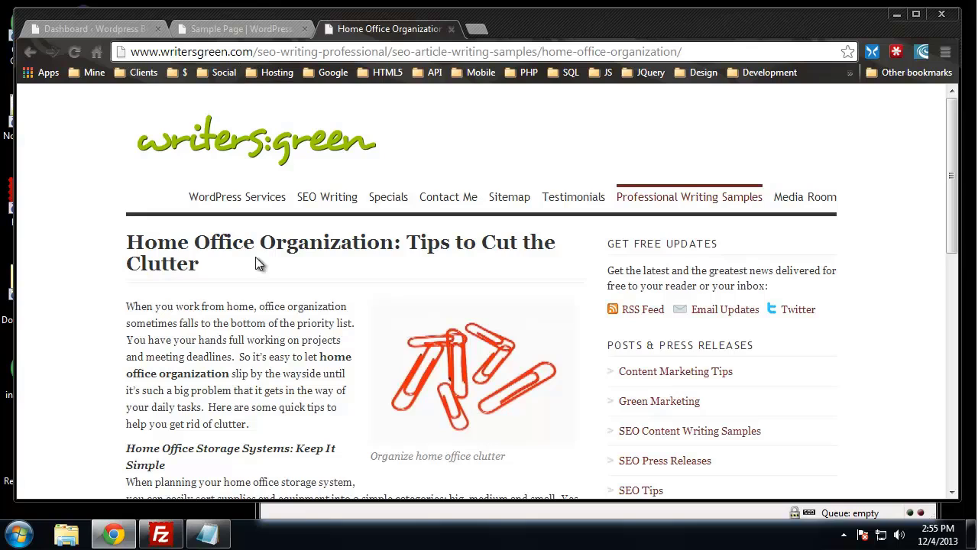
scroll(428, 256, "down", 2)
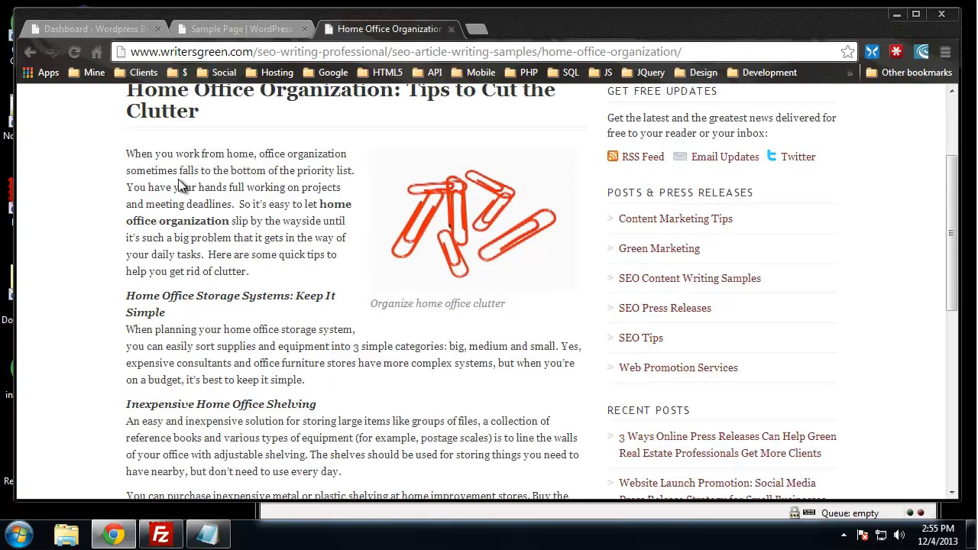
scroll(215, 173, "up", 1)
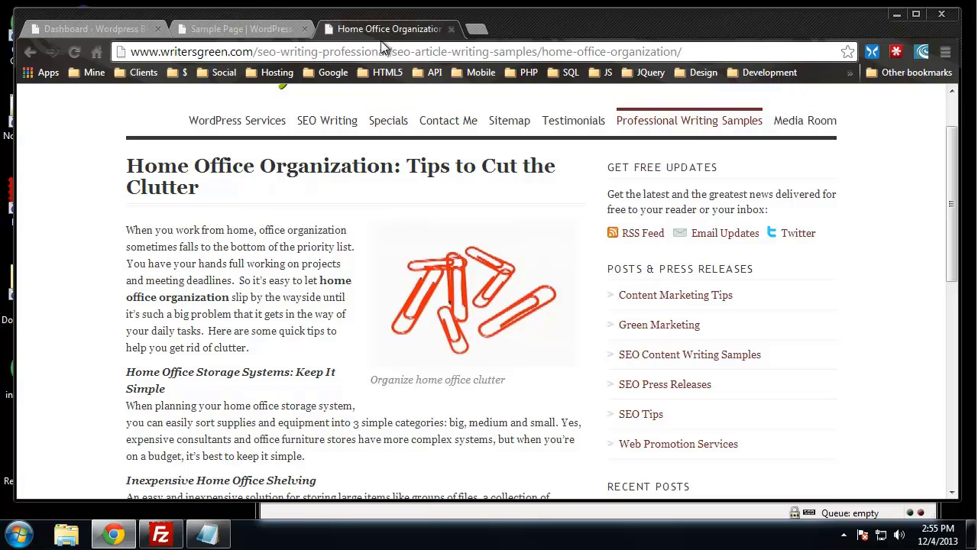
scroll(218, 279, "down", 5)
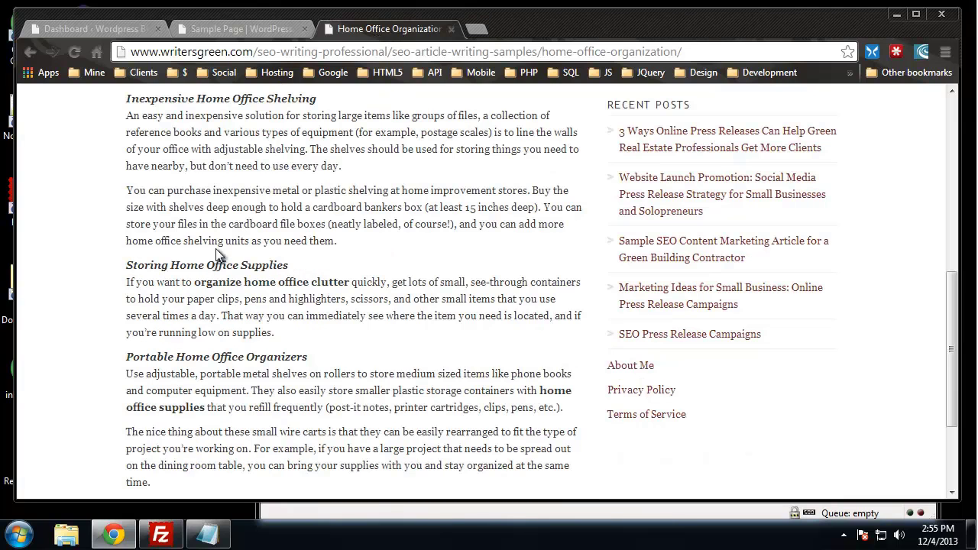
scroll(287, 304, "down", 3)
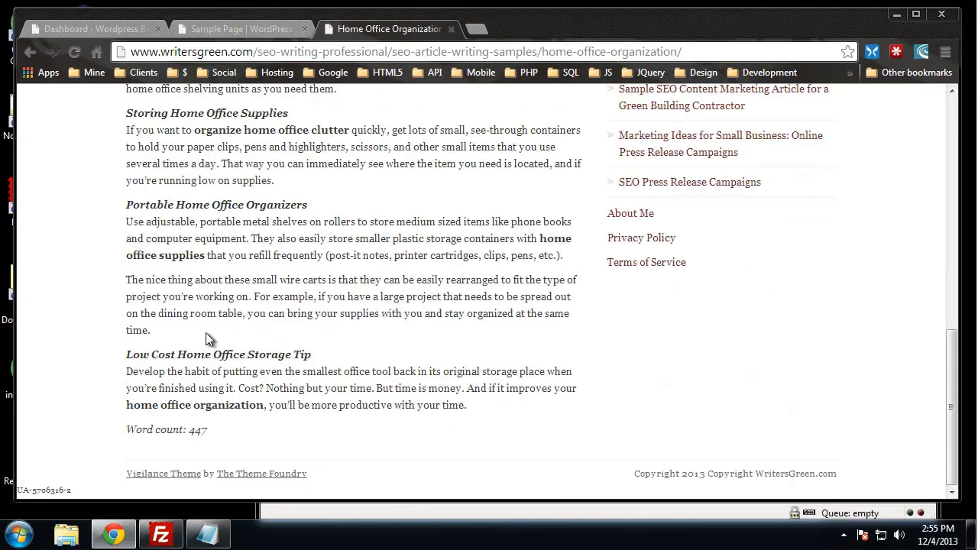
scroll(380, 241, "up", 3)
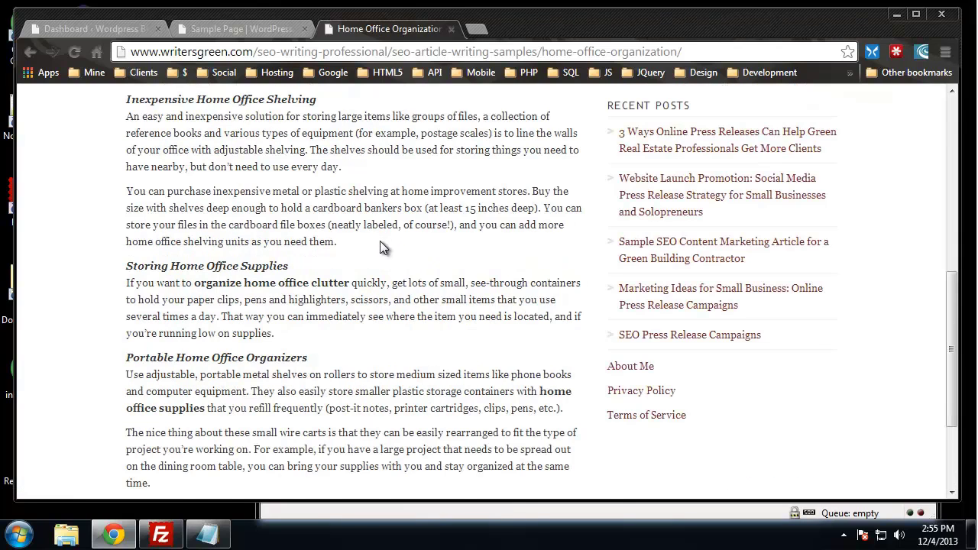
scroll(380, 241, "down", 3)
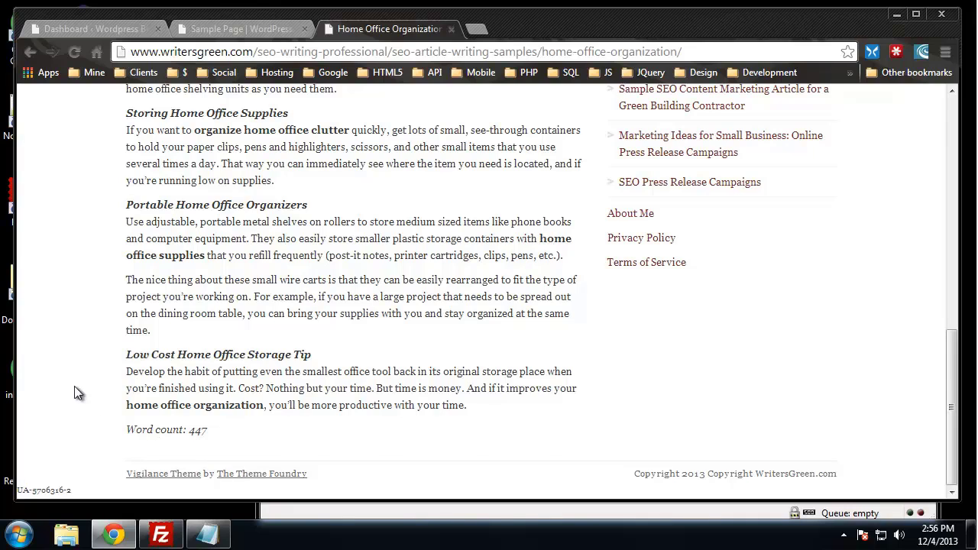
scroll(91, 382, "up", 3)
scroll(91, 383, "down", 3)
scroll(198, 406, "up", 5)
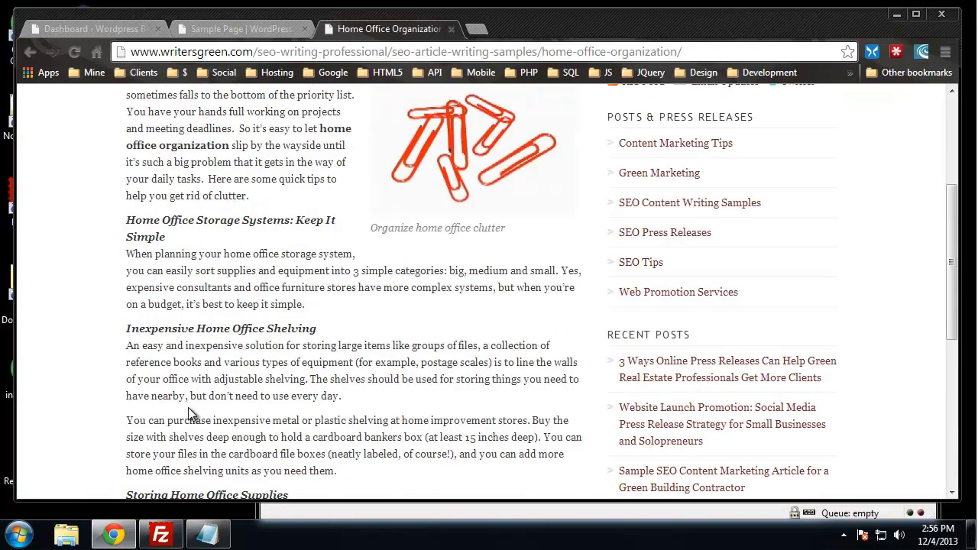
scroll(130, 284, "down", 4)
scroll(157, 413, "down", 1)
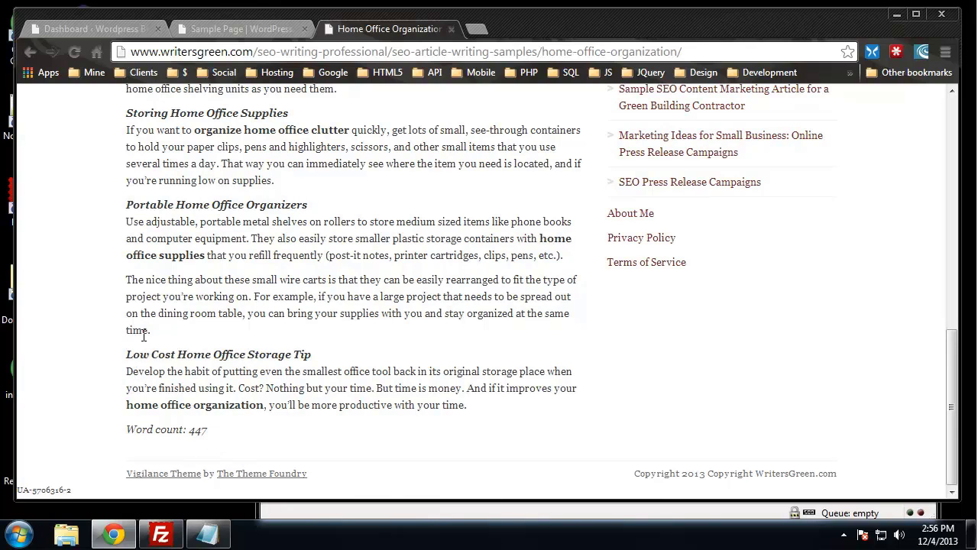
scroll(144, 335, "up", 6)
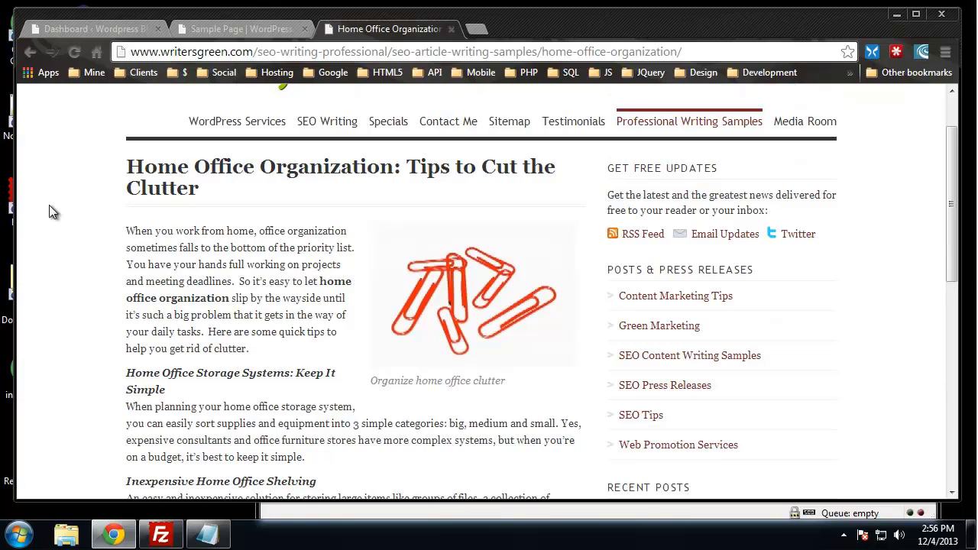
Open the blog's general settings from its dashboard and set the site title to "Work From Home".
left_click(107, 28)
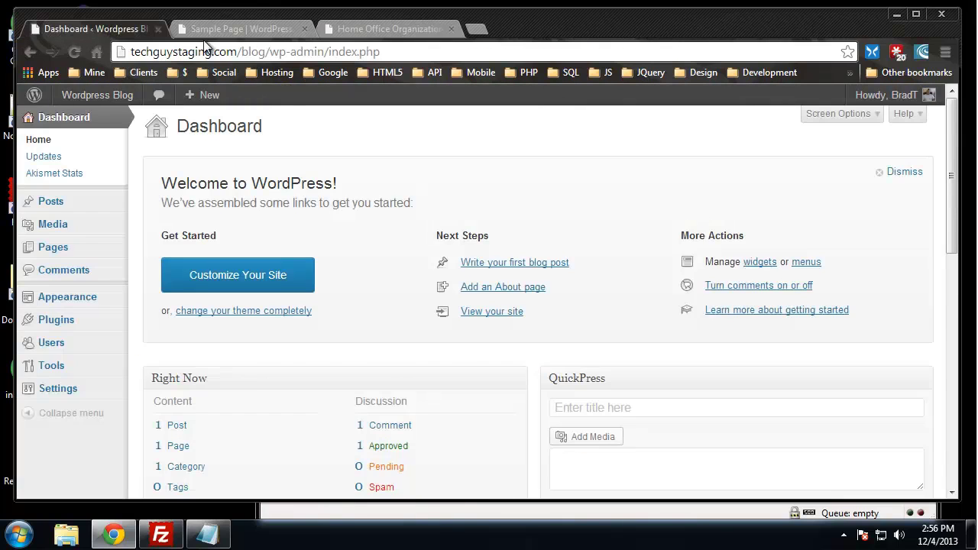
left_click(216, 26)
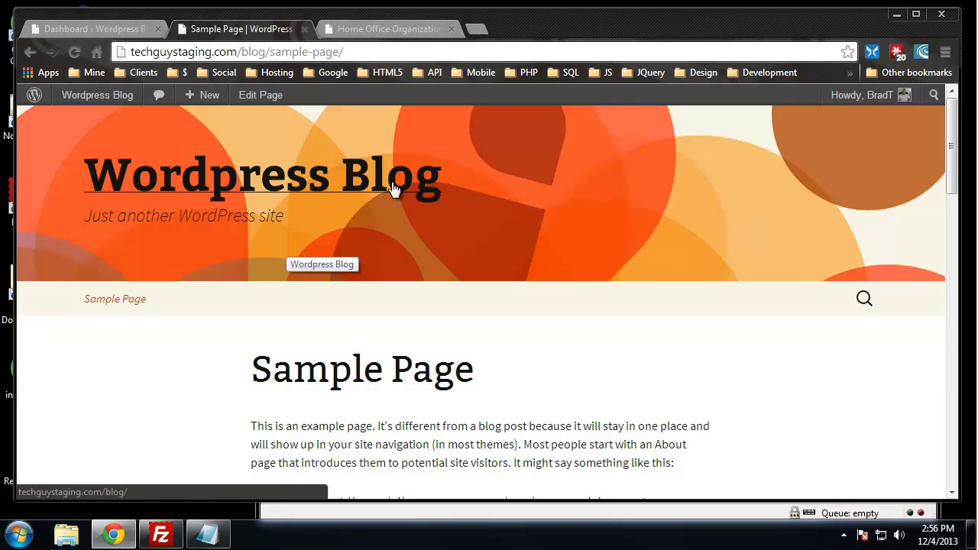
left_click(98, 27)
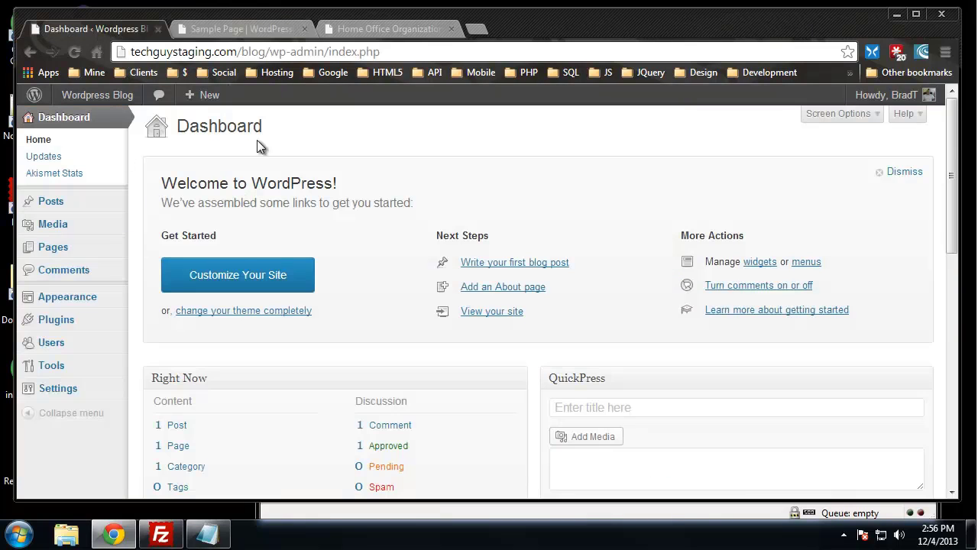
mouse_move(58, 392)
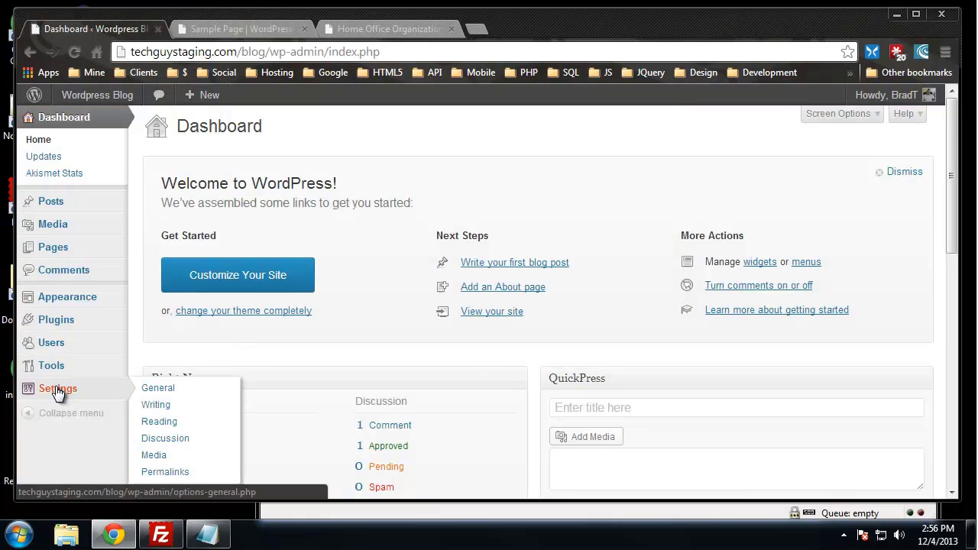
left_click(157, 388)
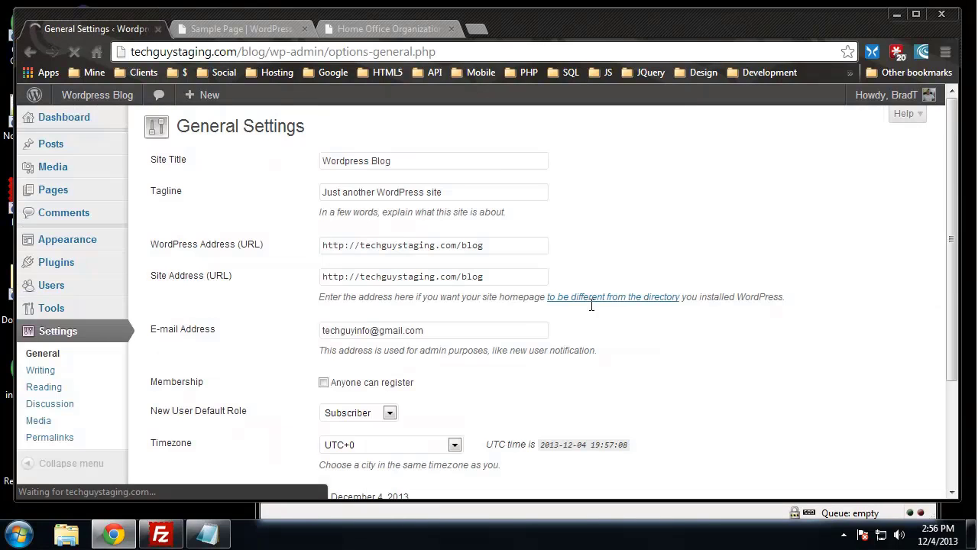
left_click_drag(399, 160, 285, 169)
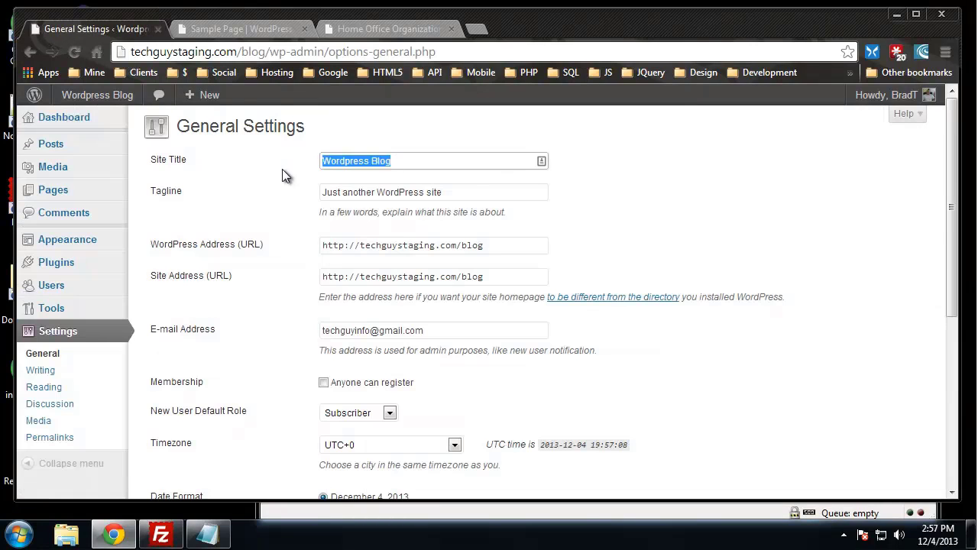
type("Work ")
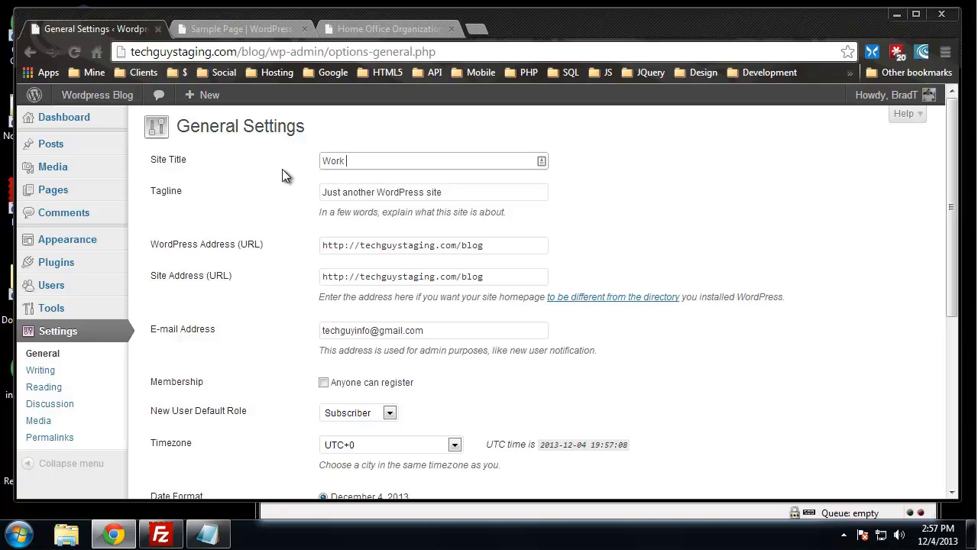
type("From Home")
Replace the site's tagline with "The work from home blog".
double_click(459, 192)
left_click_drag(459, 192, 301, 182)
type("Work fro")
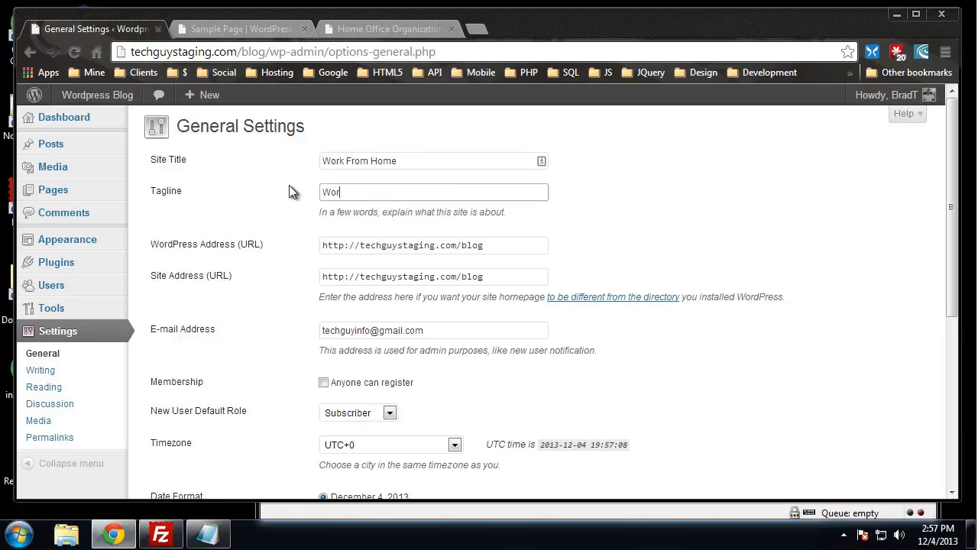
key("BackSpace")
key("BackSpace")
key("BackSpace")
key("BackSpace")
key("BackSpace")
key("BackSpace")
key("BackSpace")
key("BackSpace")
type("The work")
type(" for")
key("BackSpace")
key("BackSpace")
key("BackSpace")
type("from home blog")
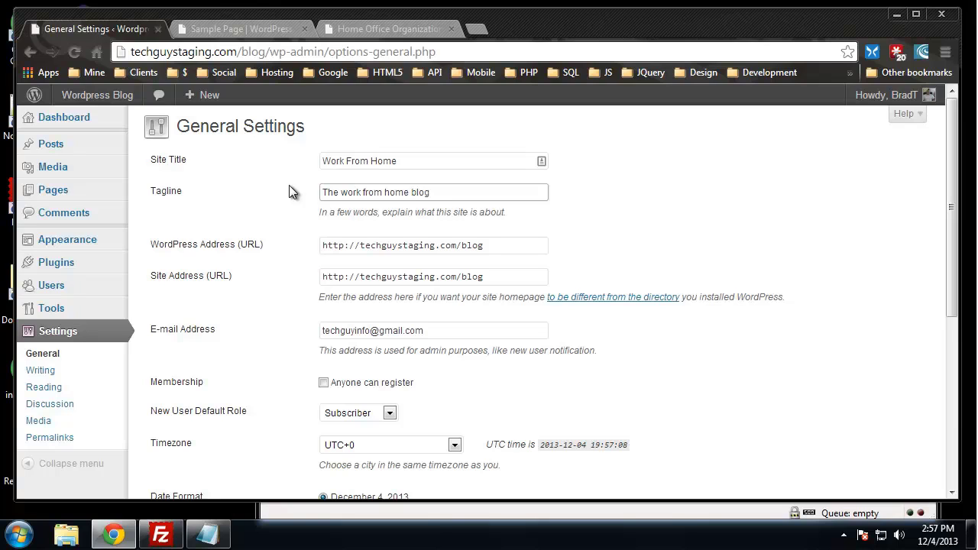
Save the general settings and reload the blog's Sample Page to check its header.
left_click(700, 192)
scroll(615, 226, "down", 5)
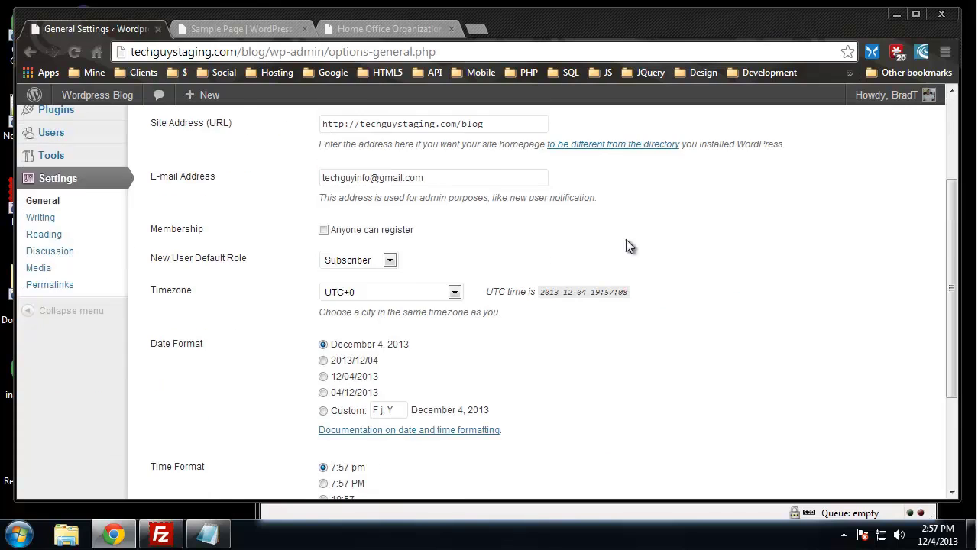
left_click(182, 423)
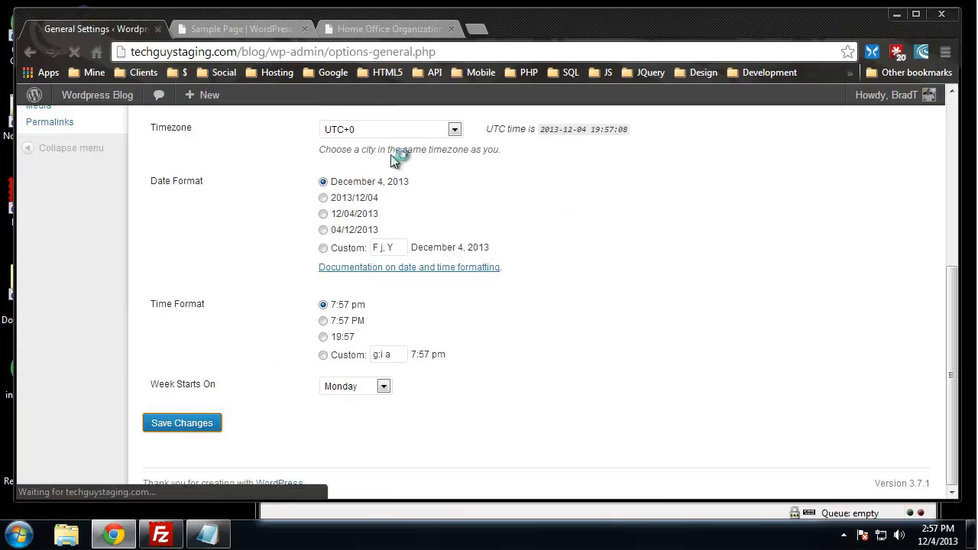
left_click(224, 27)
left_click(74, 52)
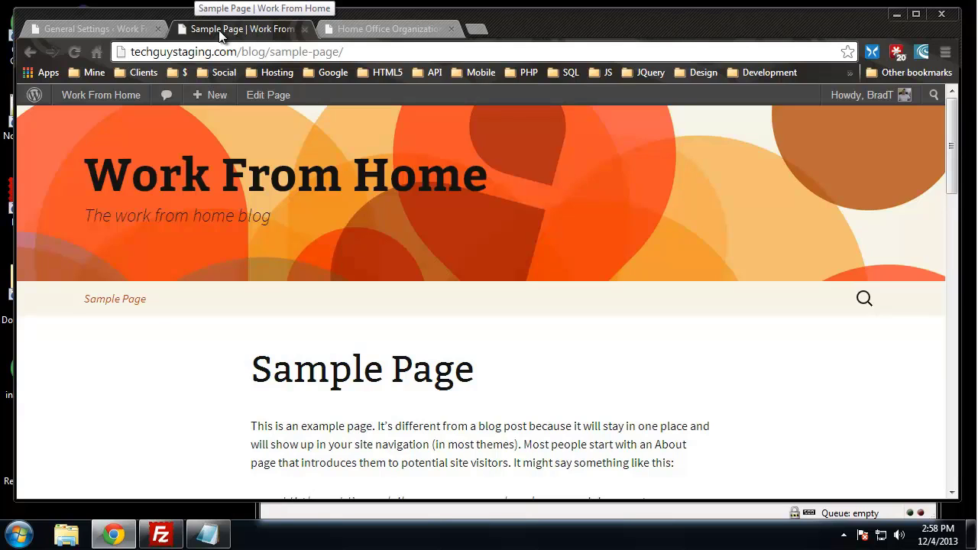
Return to the blog's administration, open the list of posts and start a new post.
key("ctrl+shift+Tab")
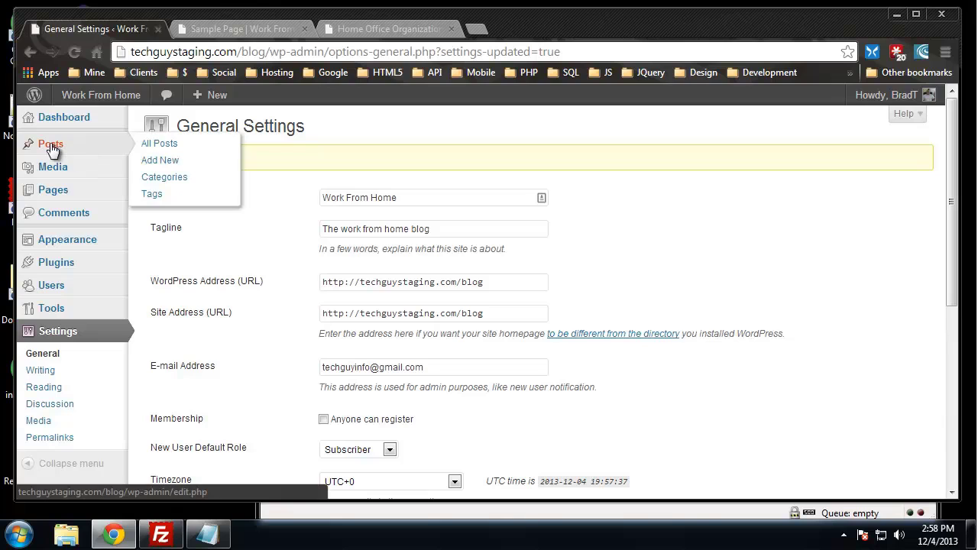
left_click(22, 147)
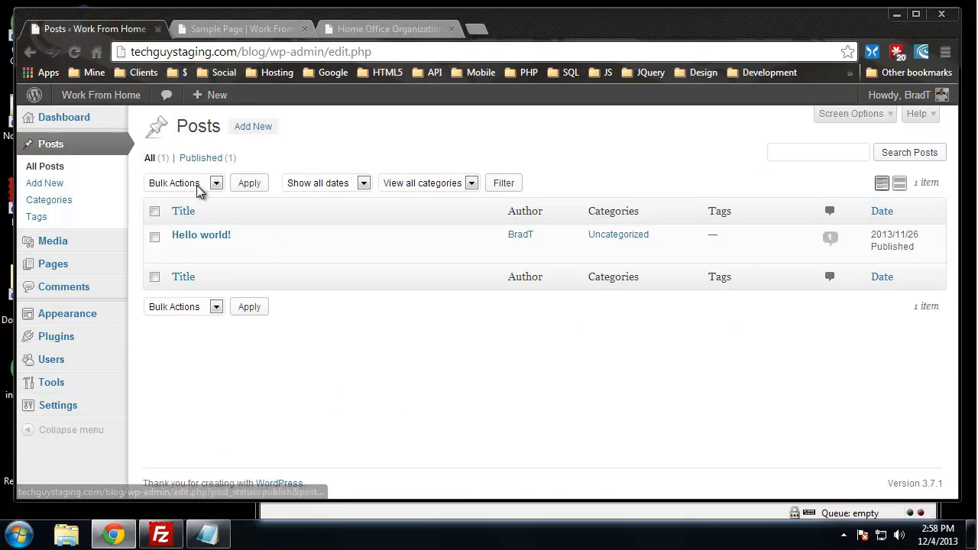
mouse_move(167, 252)
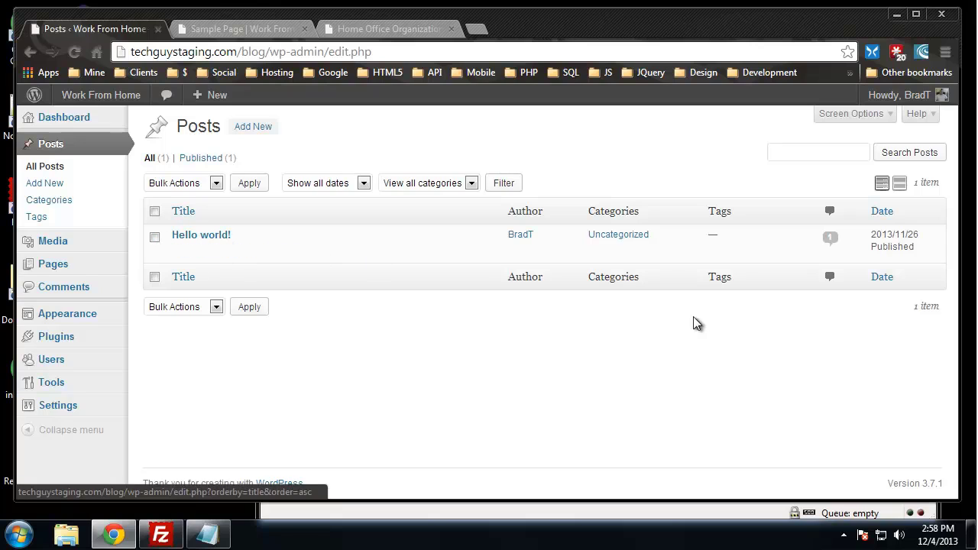
left_click(253, 127)
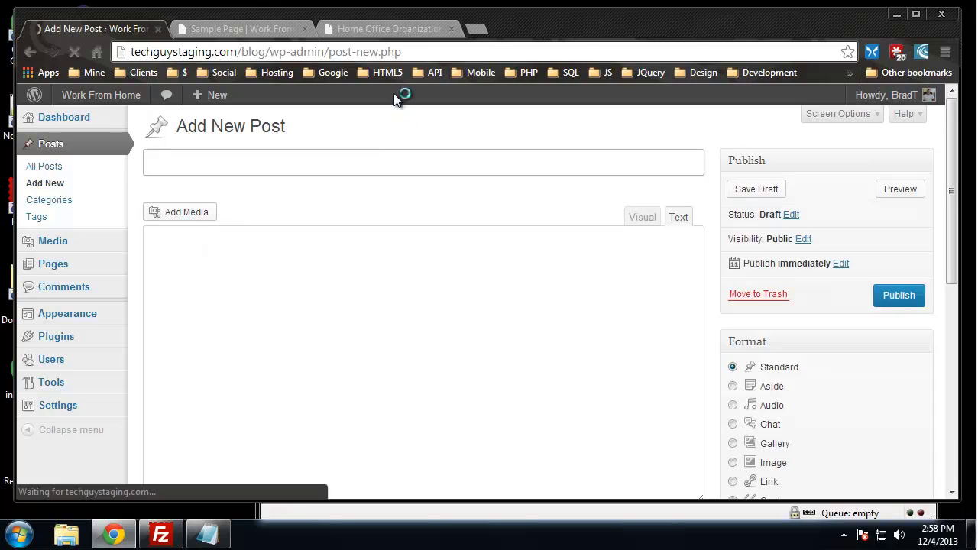
Copy the sample article's heading "Home Office Organization: Tips to Cut the Clutter" into the new post's title.
left_click(371, 28)
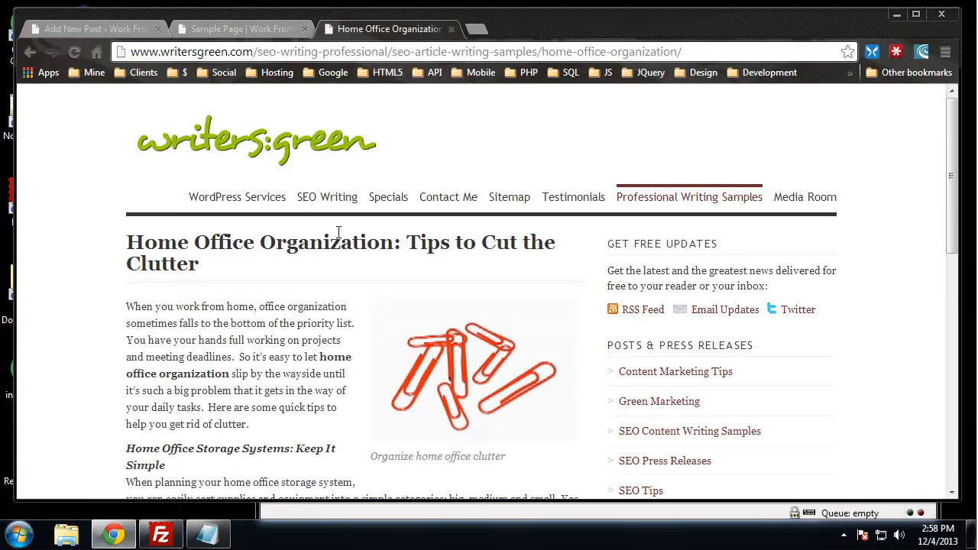
left_click_drag(202, 267, 127, 240)
right_click(159, 246)
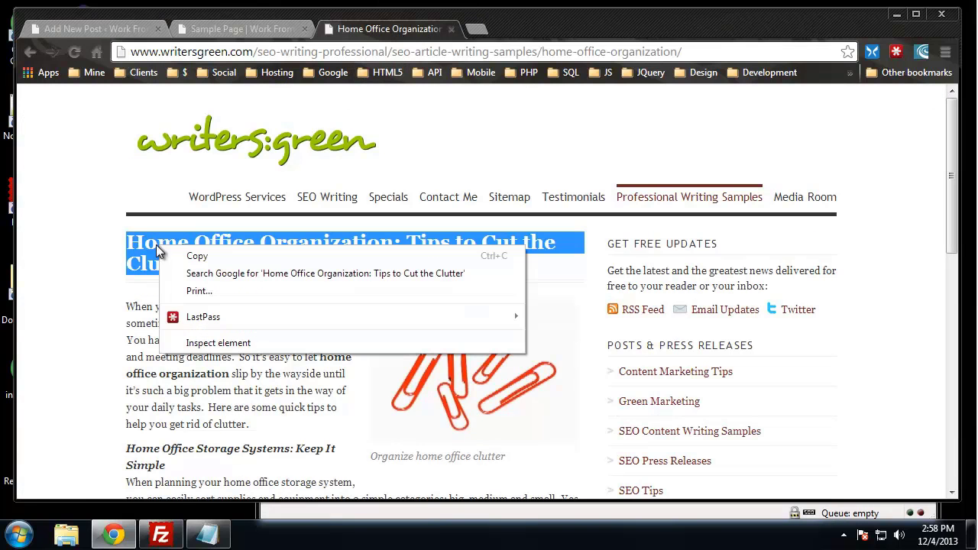
left_click(197, 256)
left_click(237, 30)
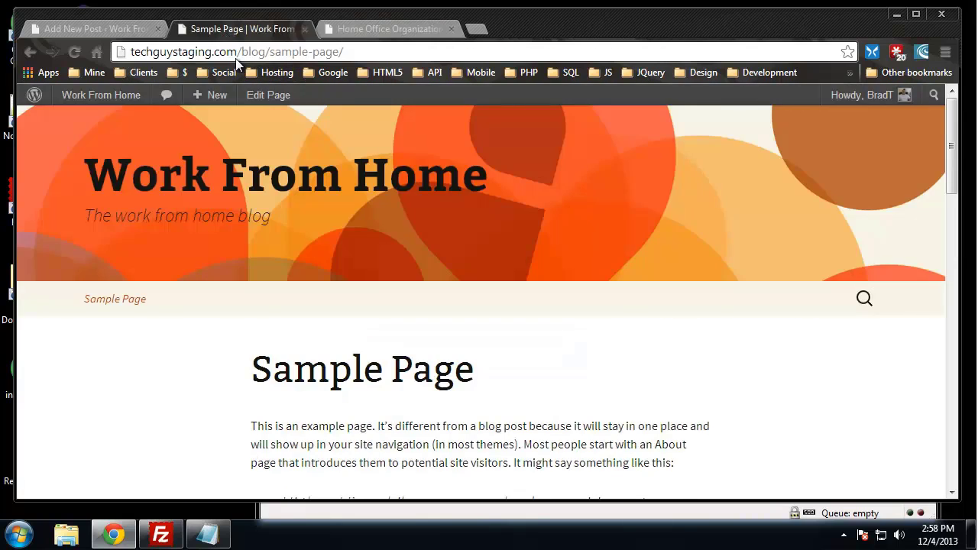
left_click(118, 29)
right_click(175, 161)
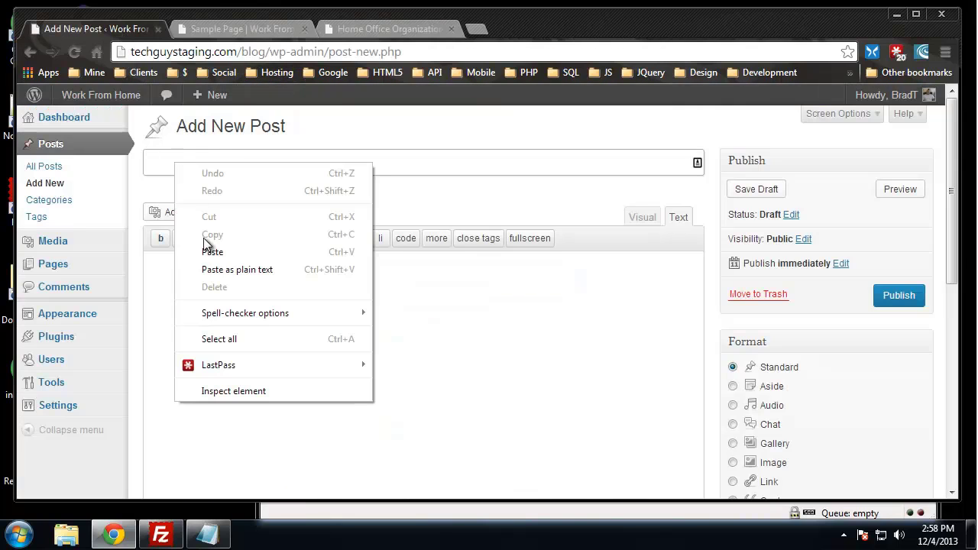
left_click(223, 252)
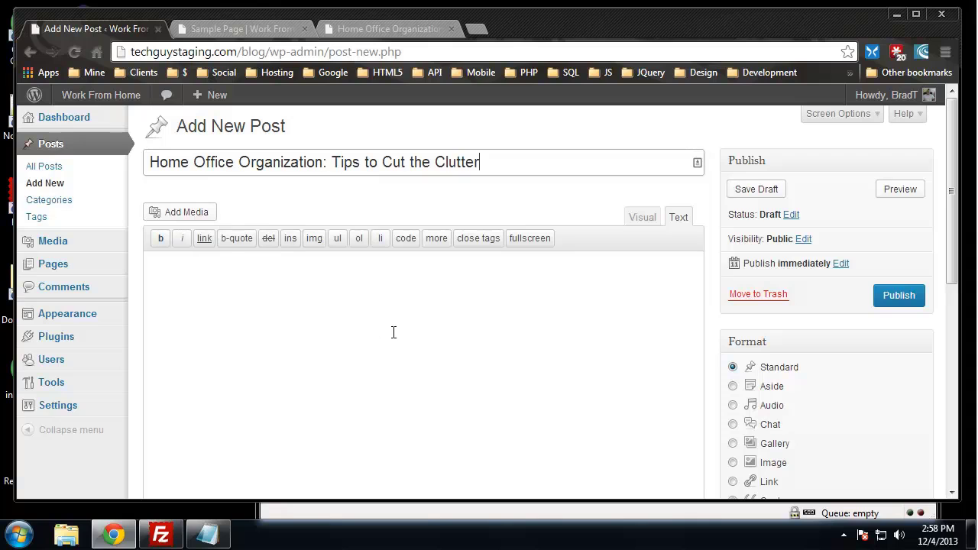
Copy the sample article's whole body text, from the opening paragraph through the Low Cost Home Office Storage Tip section.
left_click(360, 33)
scroll(210, 279, "down", 1)
left_click(136, 246)
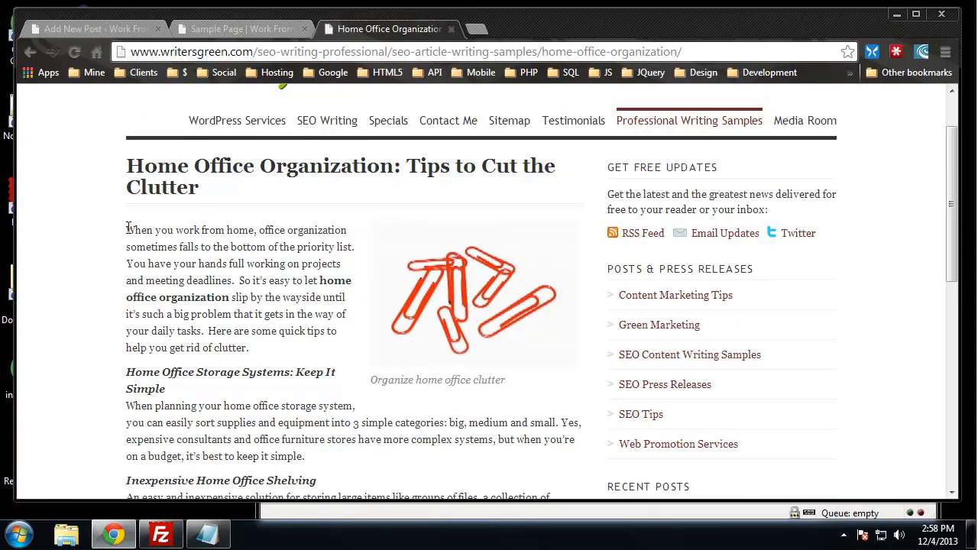
left_click_drag(128, 228, 487, 405)
right_click(329, 280)
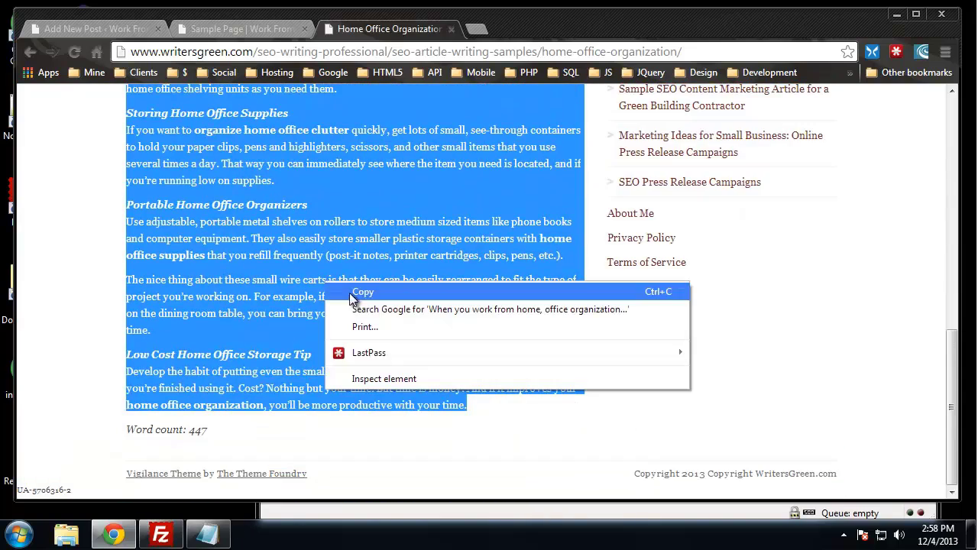
left_click(359, 294)
Paste the copied article text into the new post's content and return to its beginning.
left_click(223, 31)
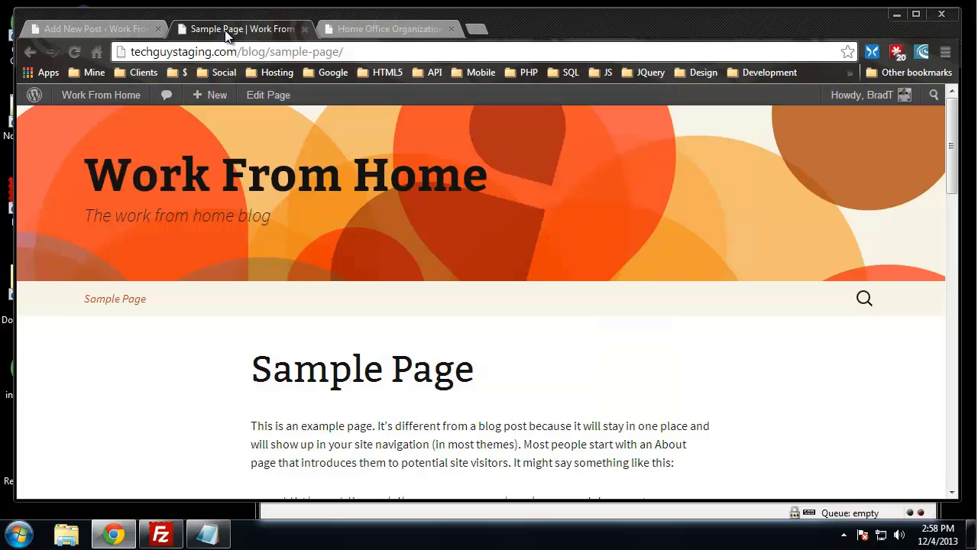
left_click(105, 28)
left_click(216, 283)
right_click(218, 284)
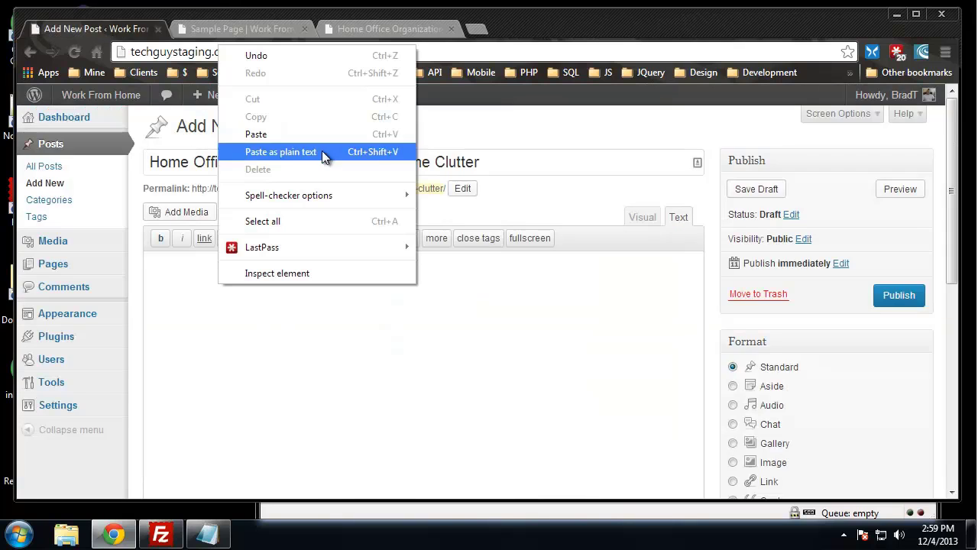
left_click(280, 134)
scroll(389, 293, "up", 10)
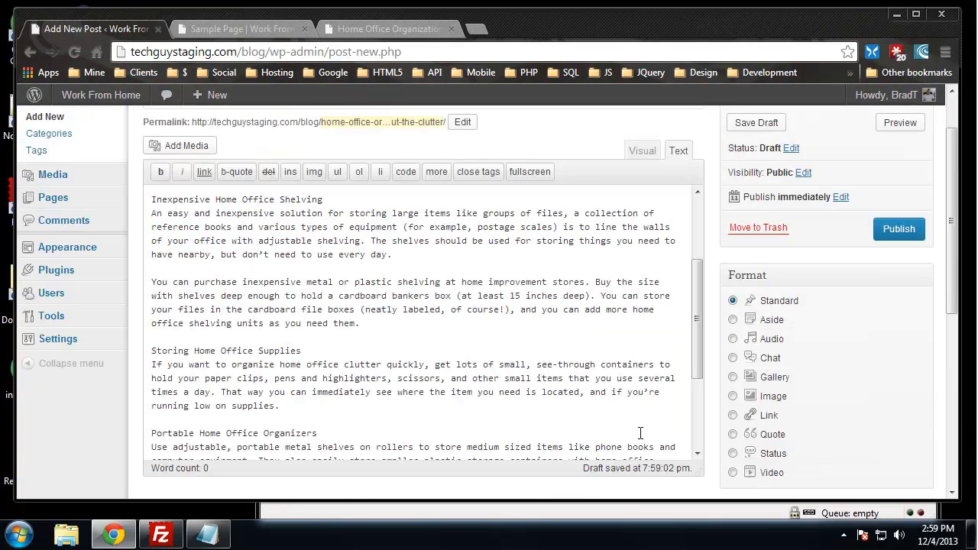
scroll(459, 336, "up", 2)
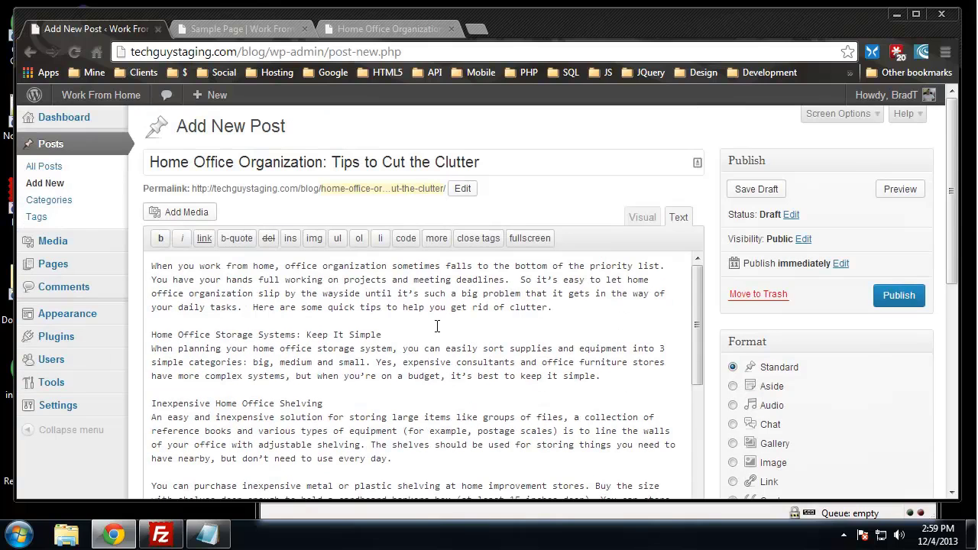
Search Google Images for "home office" in a new browser tab.
left_click(467, 28)
left_click(477, 29)
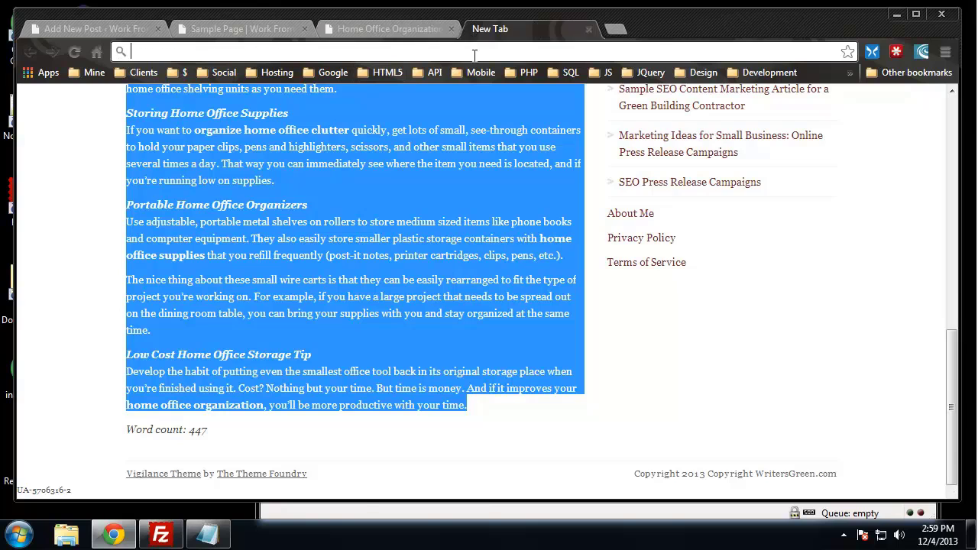
type("home ")
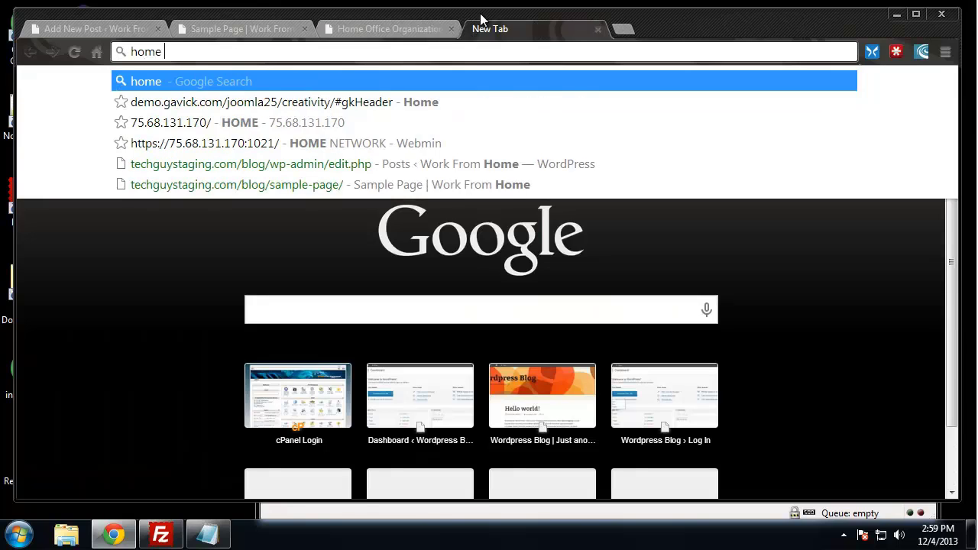
type("office")
key("Return")
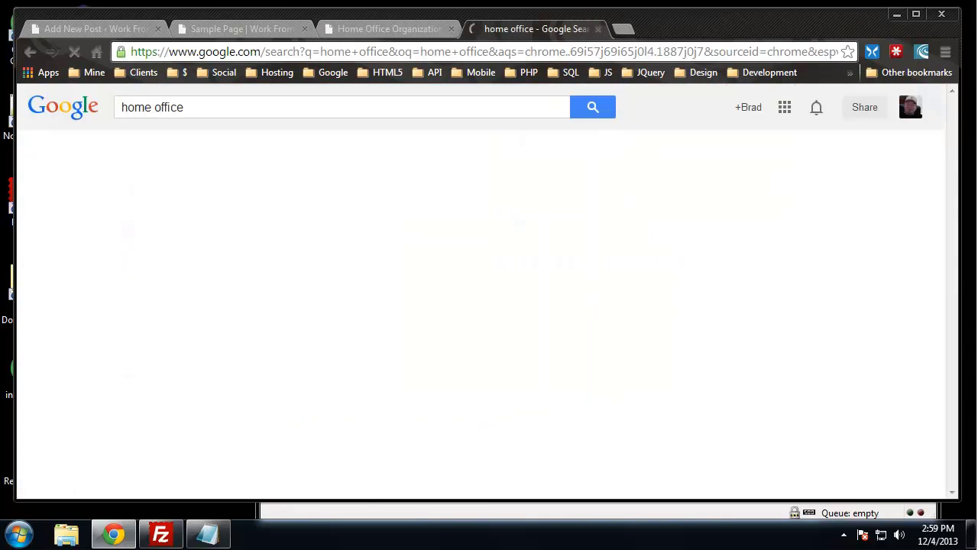
left_click(195, 156)
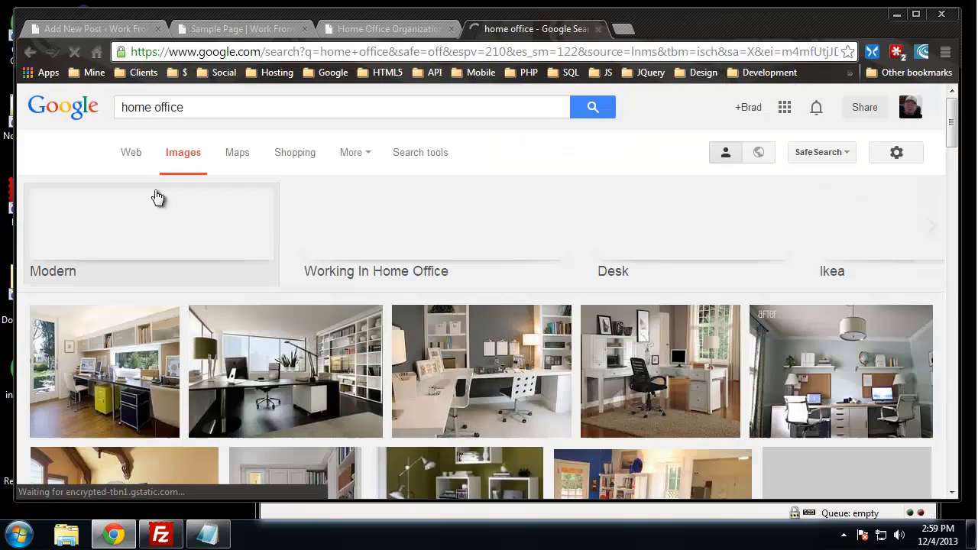
Browse the image results and open the laptop-and-phone woman's picture from the Working In Home Office group.
scroll(140, 201, "down", 2)
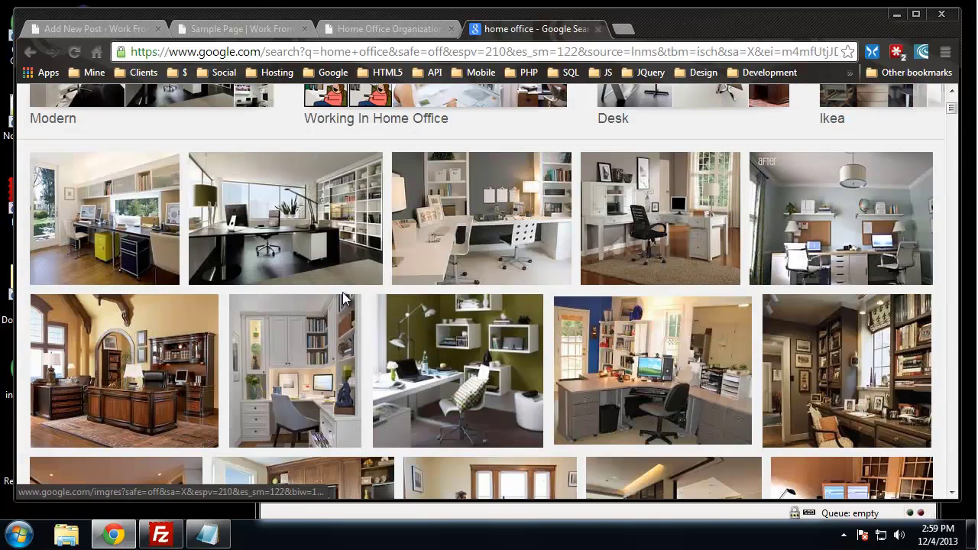
scroll(535, 144, "down", 2)
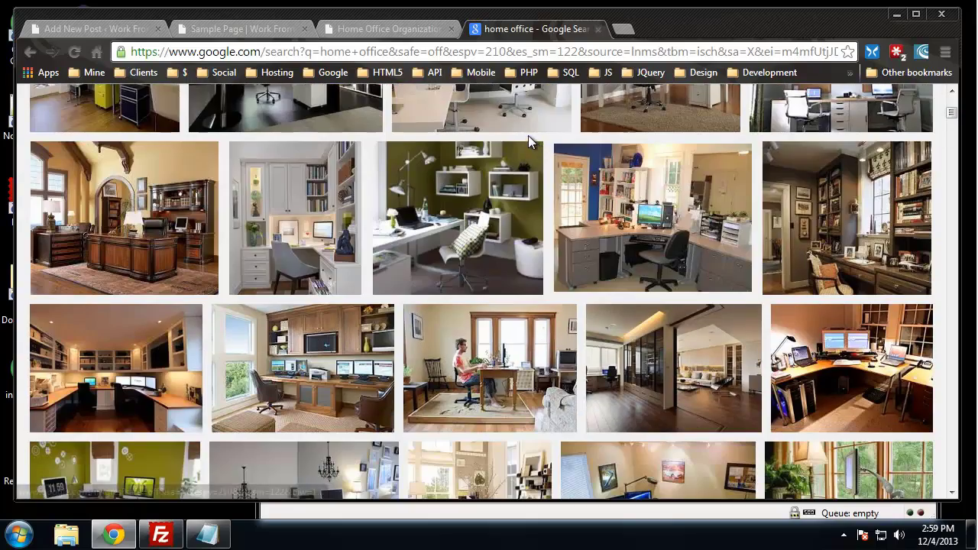
scroll(404, 200, "down", 6)
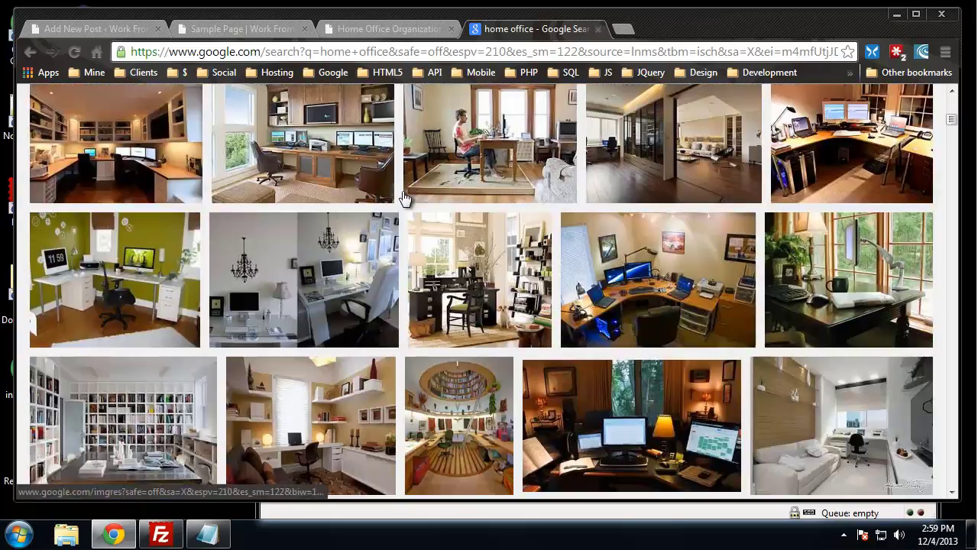
scroll(404, 197, "up", 9)
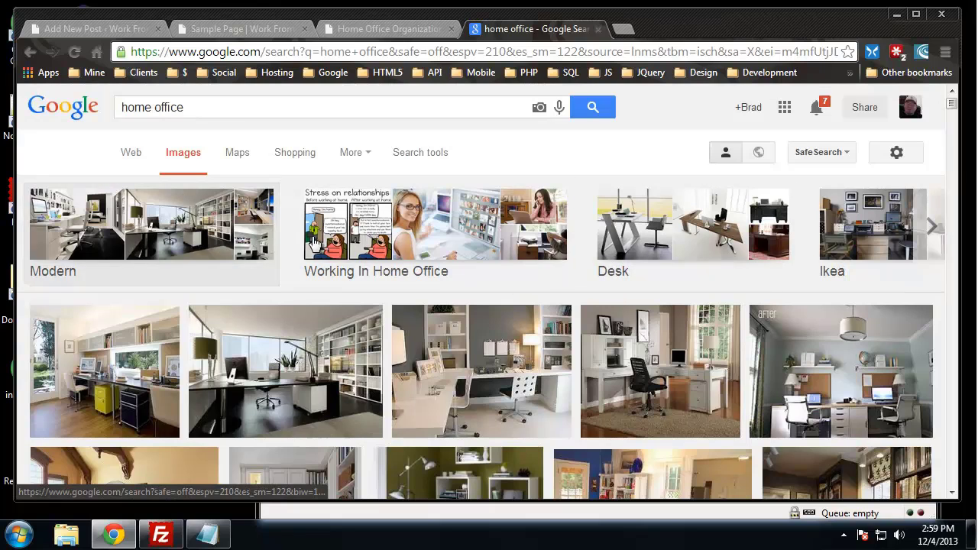
left_click(437, 239)
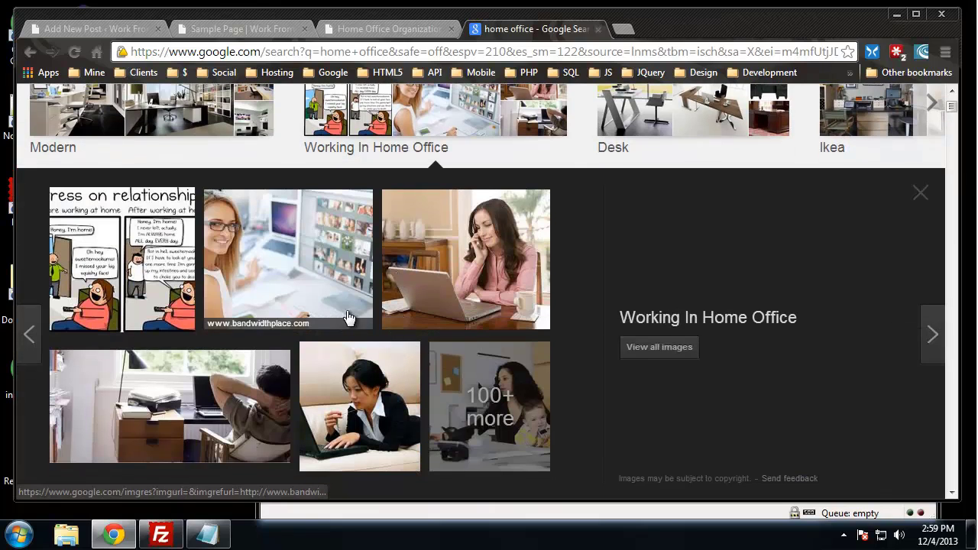
scroll(568, 400, "down", 1)
left_click(481, 209)
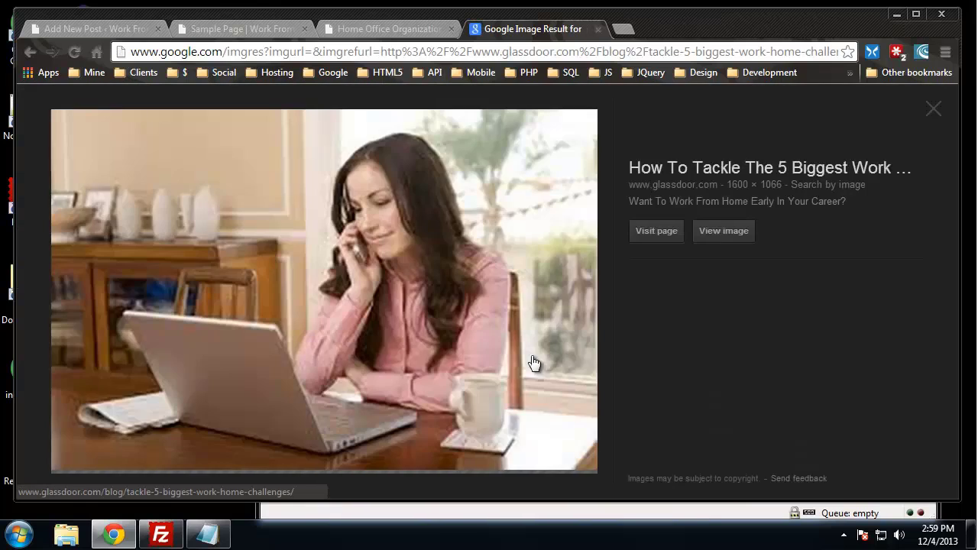
Save the opened picture to the desktop as home2.jpg.
right_click(527, 183)
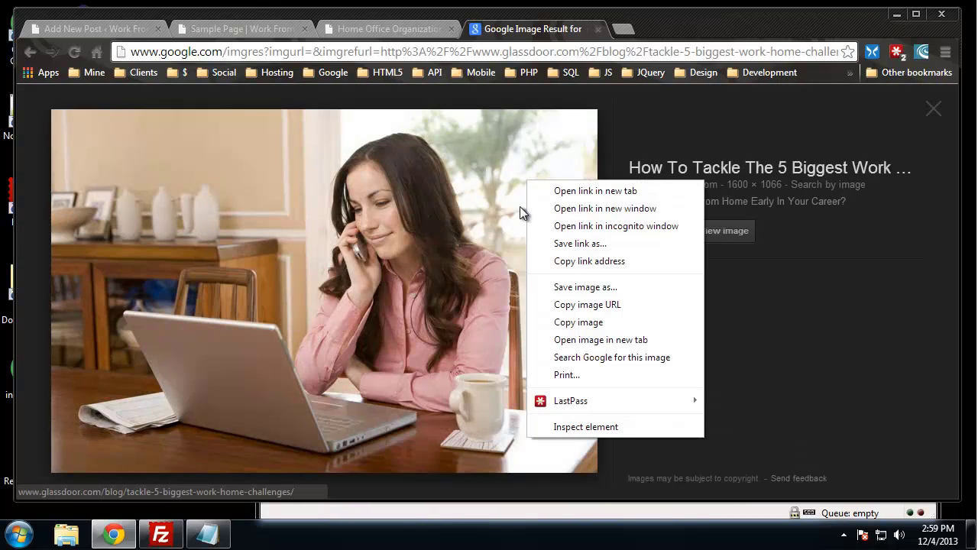
left_click(593, 294)
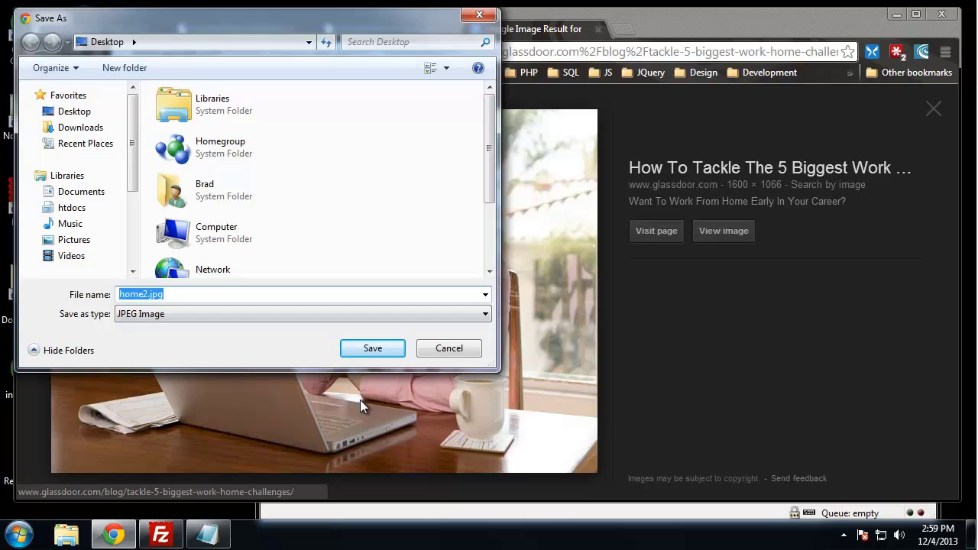
left_click(366, 349)
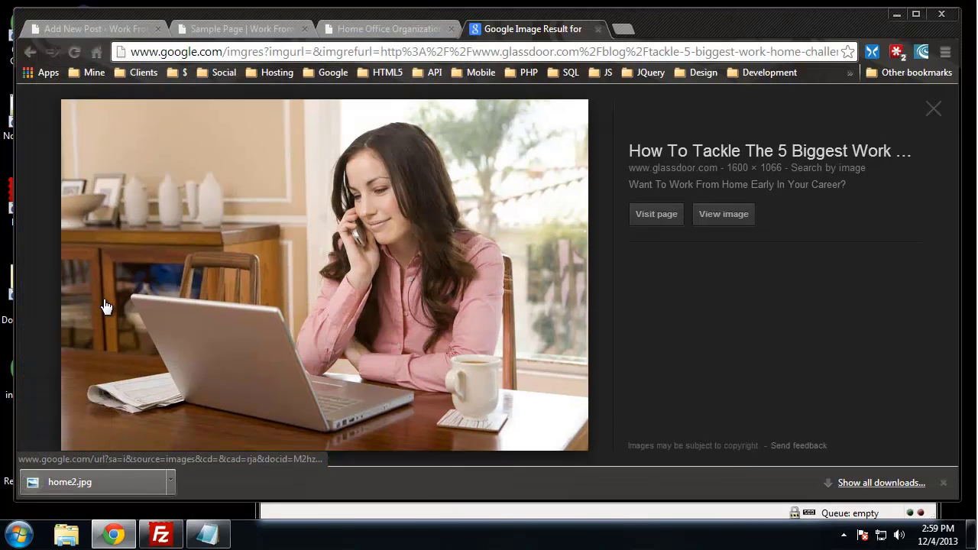
Return to the new post and add an empty line after its first paragraph for an image.
left_click(107, 31)
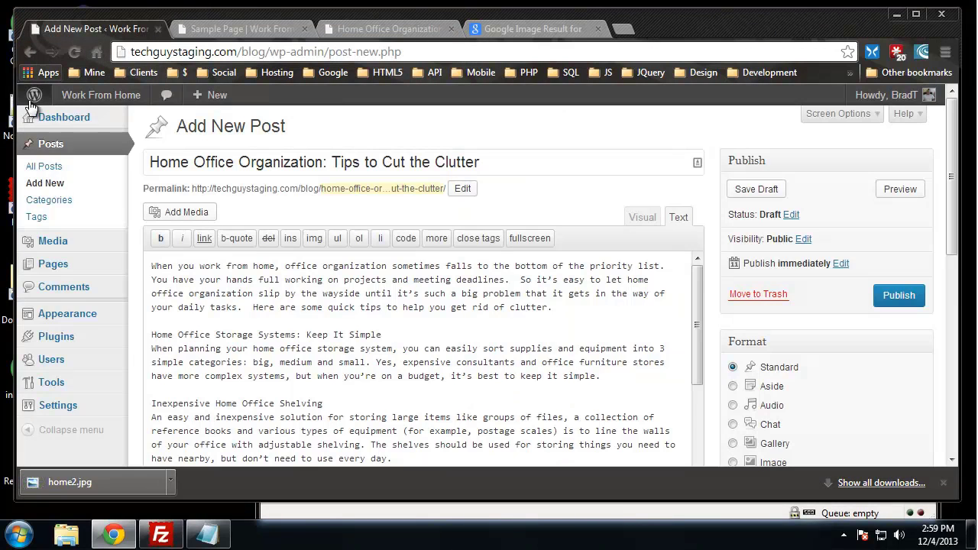
left_click(302, 317)
scroll(304, 317, "down", 1)
scroll(303, 317, "up", 1)
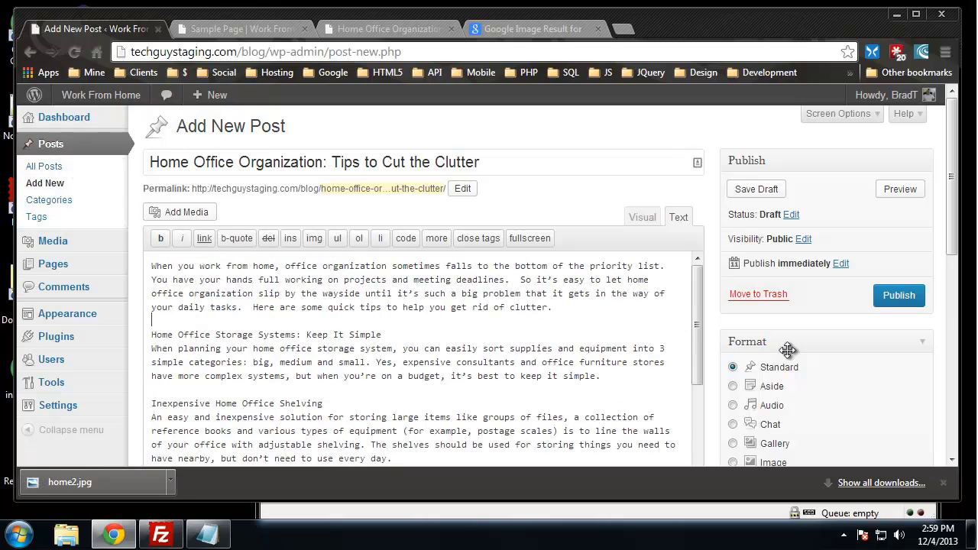
scroll(788, 350, "down", 1)
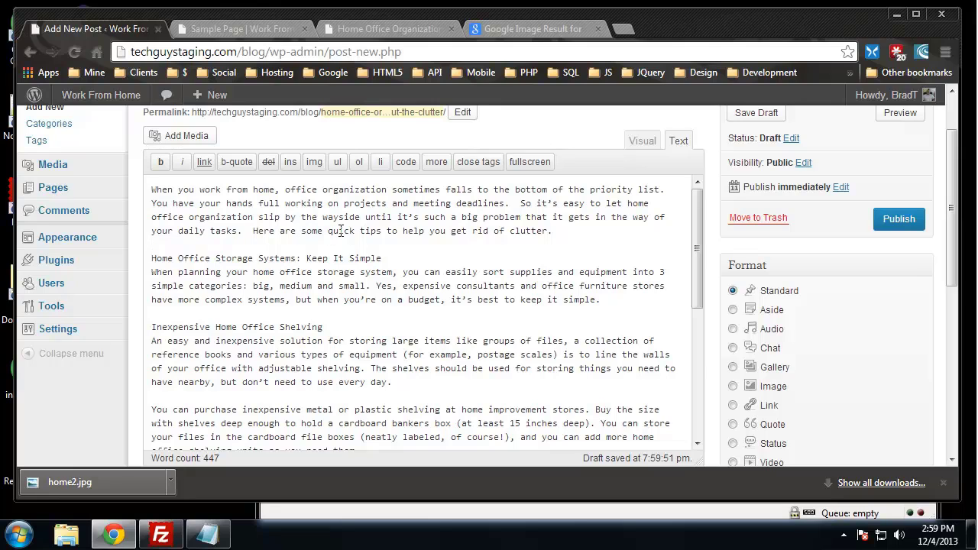
left_click(551, 231)
key("Return")
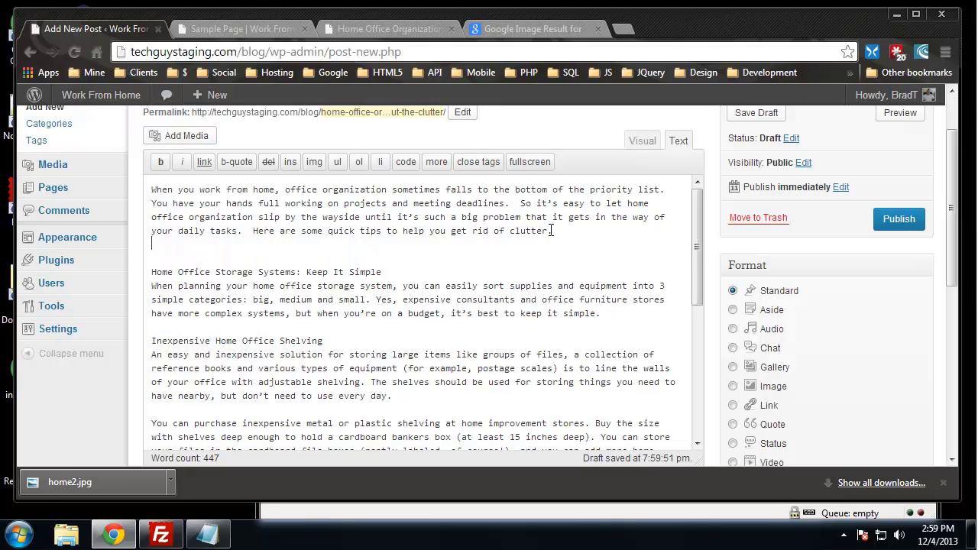
Open the post's media insertion dialog and show its file upload area.
scroll(411, 302, "up", 1)
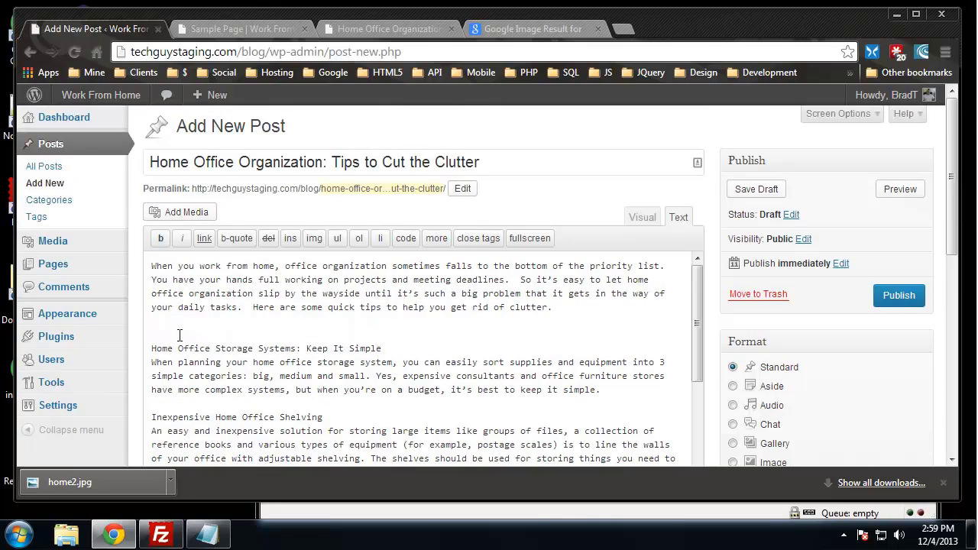
left_click(183, 214)
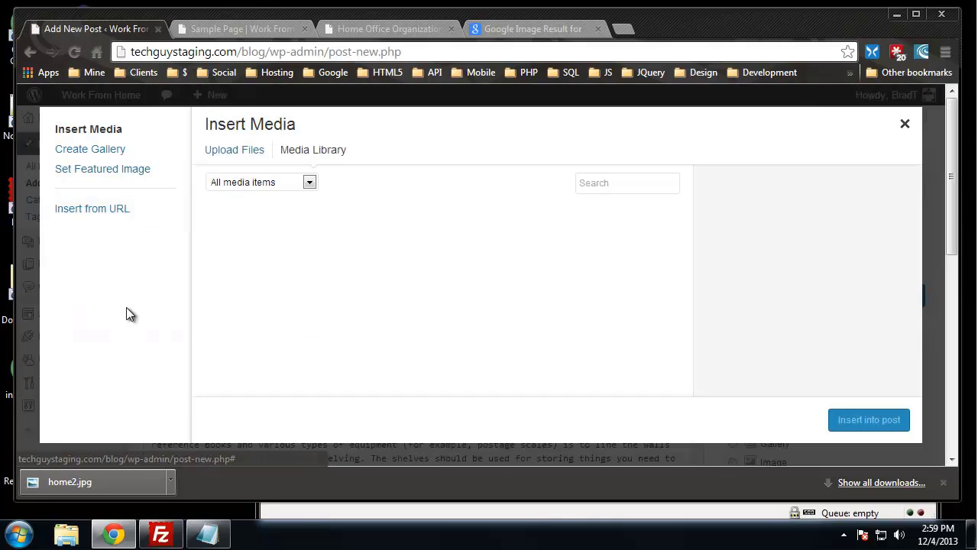
left_click(230, 155)
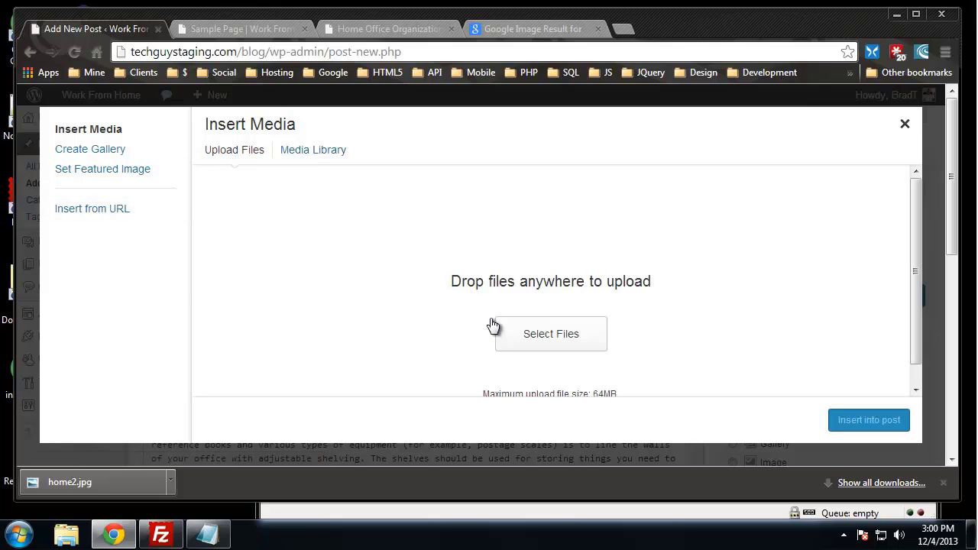
left_click(547, 345)
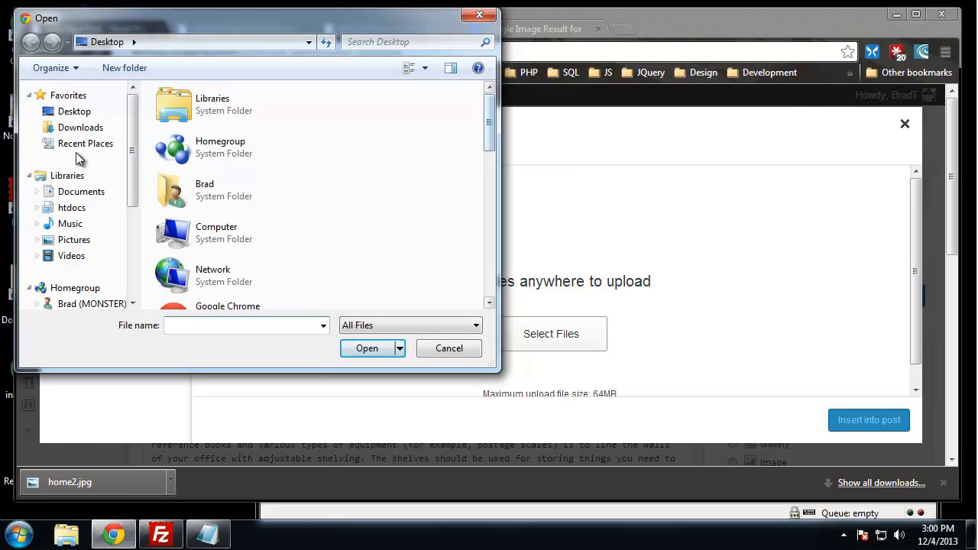
left_click(73, 127)
mouse_move(492, 148)
left_mouse_down()
mouse_move(465, 237)
mouse_move(485, 153)
left_mouse_up()
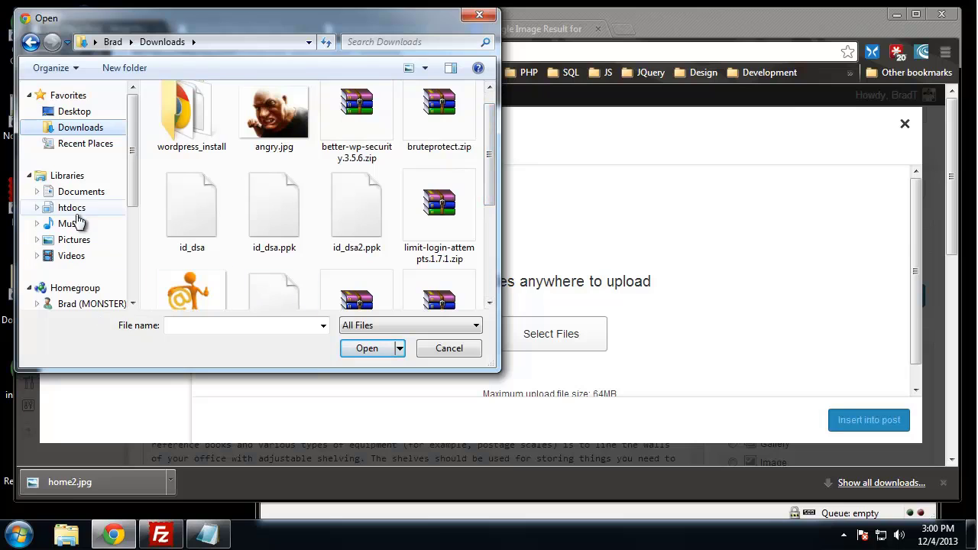
left_click(480, 15)
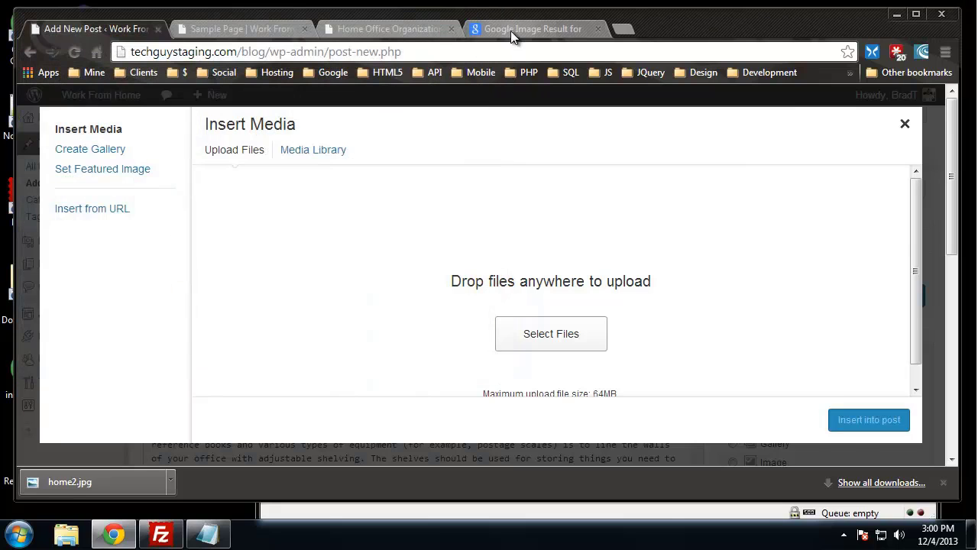
Check the picture's save location by reopening its save dialog, and cancel without saving again.
left_click(511, 31)
right_click(294, 175)
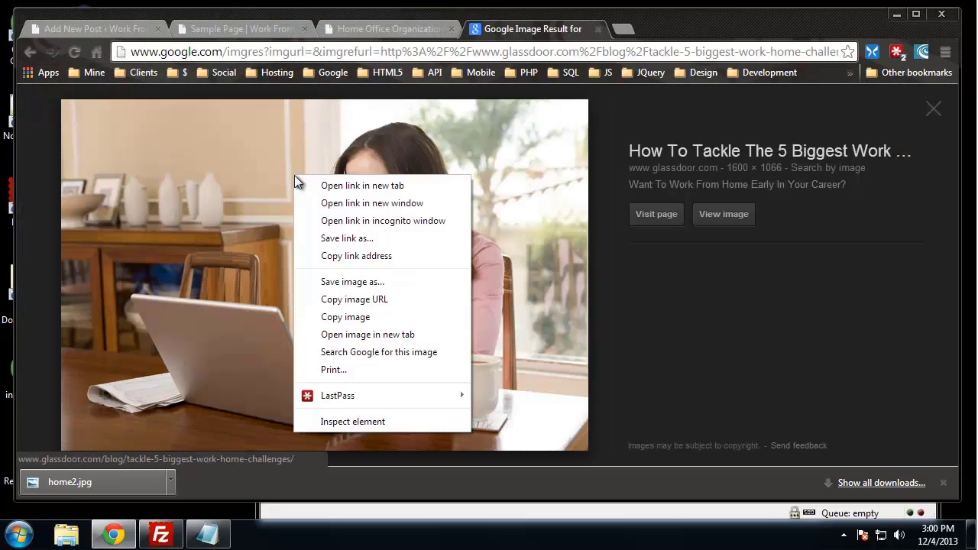
left_click(375, 282)
left_click(465, 350)
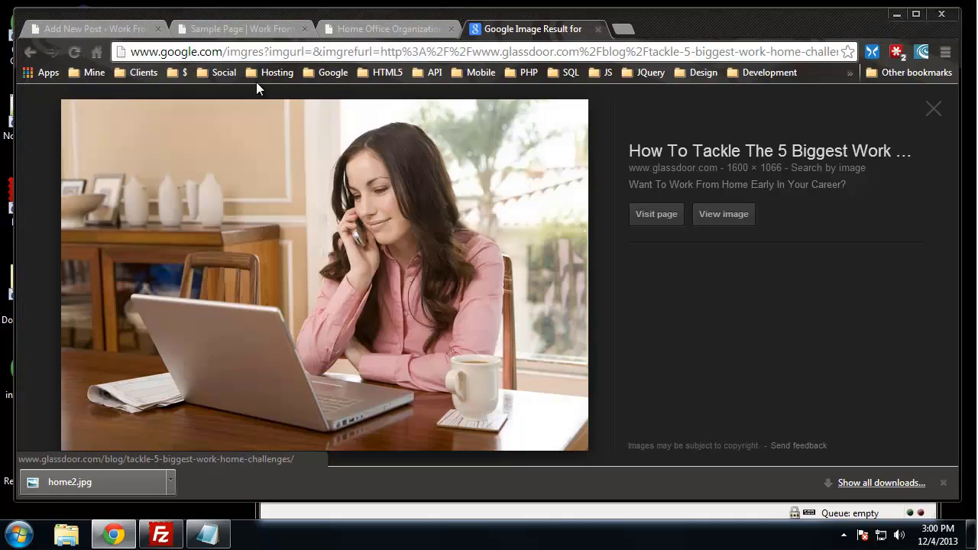
Return to the post's media upload and upload home2.jpg from the desktop to the media library.
left_click(89, 26)
left_click(200, 29)
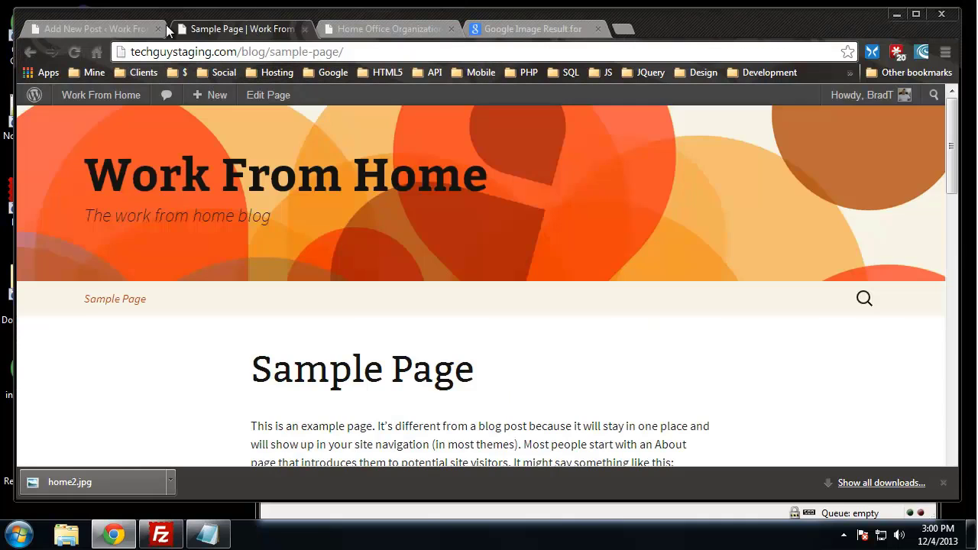
left_click(130, 28)
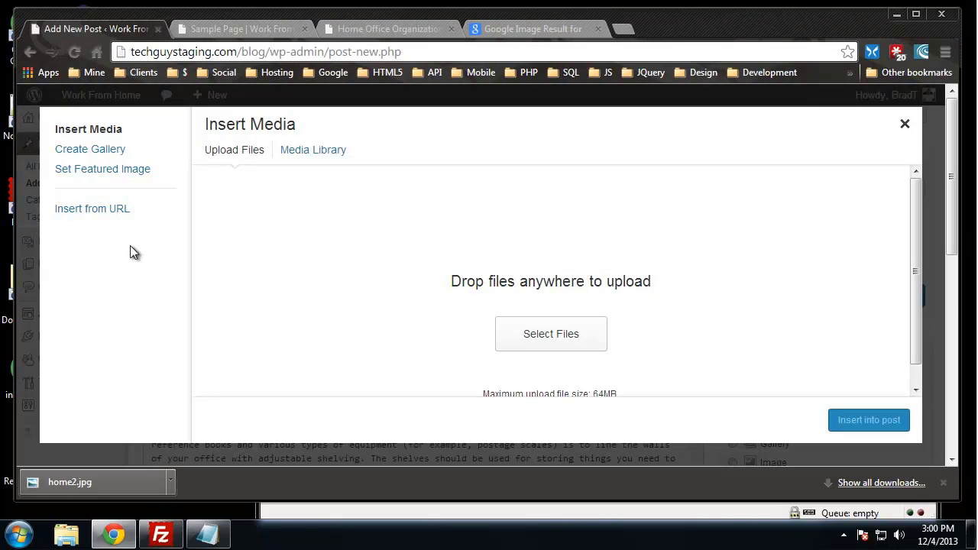
left_click(542, 342)
left_click_drag(494, 129, 471, 204)
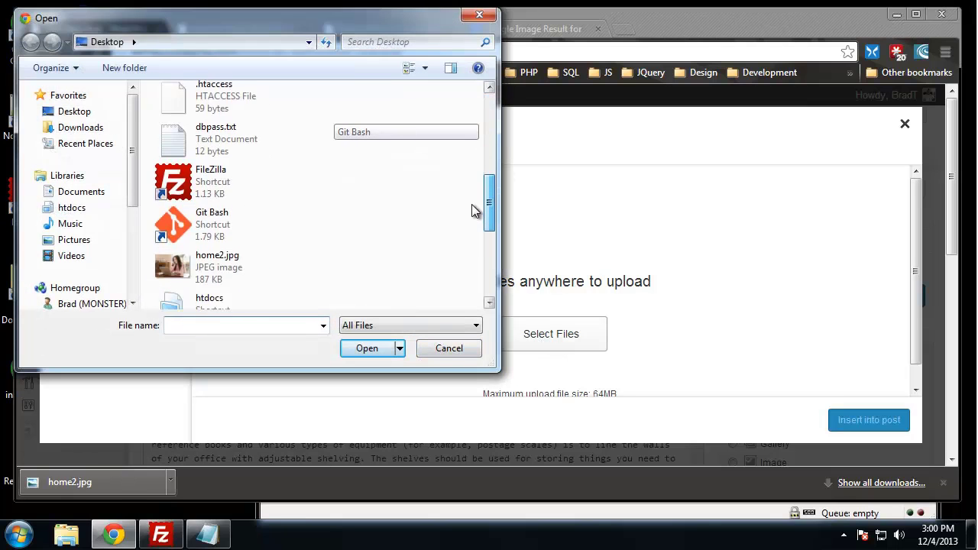
scroll(240, 201, "down", 3)
left_click(237, 186)
left_click(368, 351)
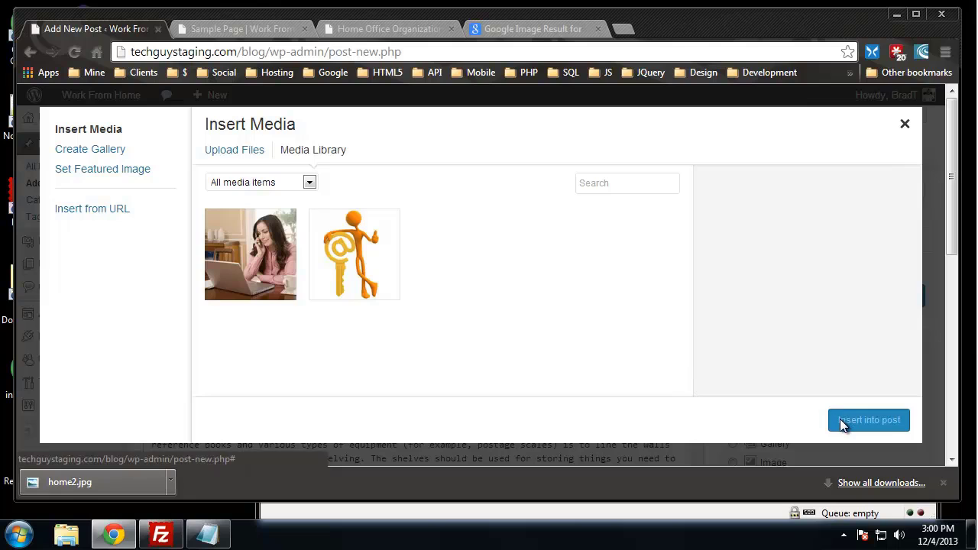
Insert the home2.jpg picture from the media library into the post and show the post in the visual editor.
left_click(248, 260)
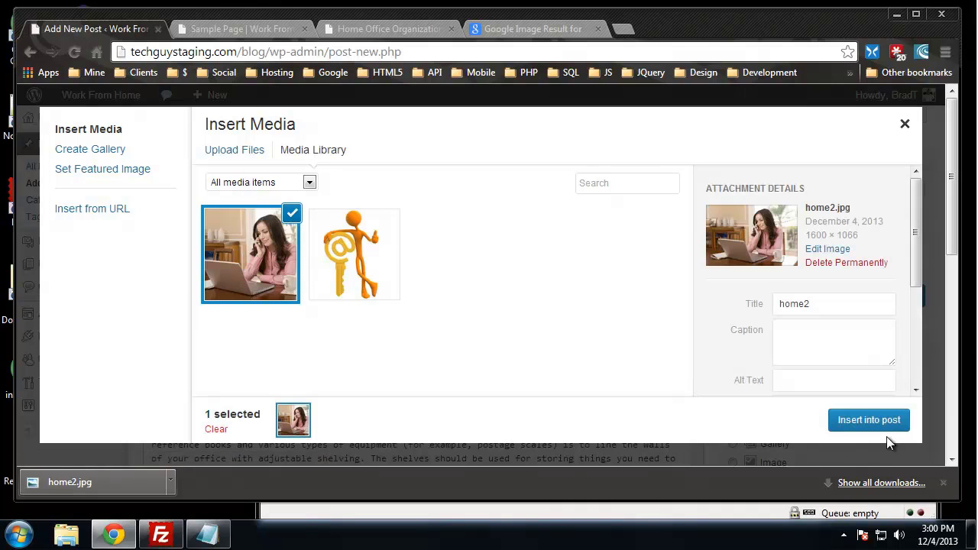
left_click(867, 421)
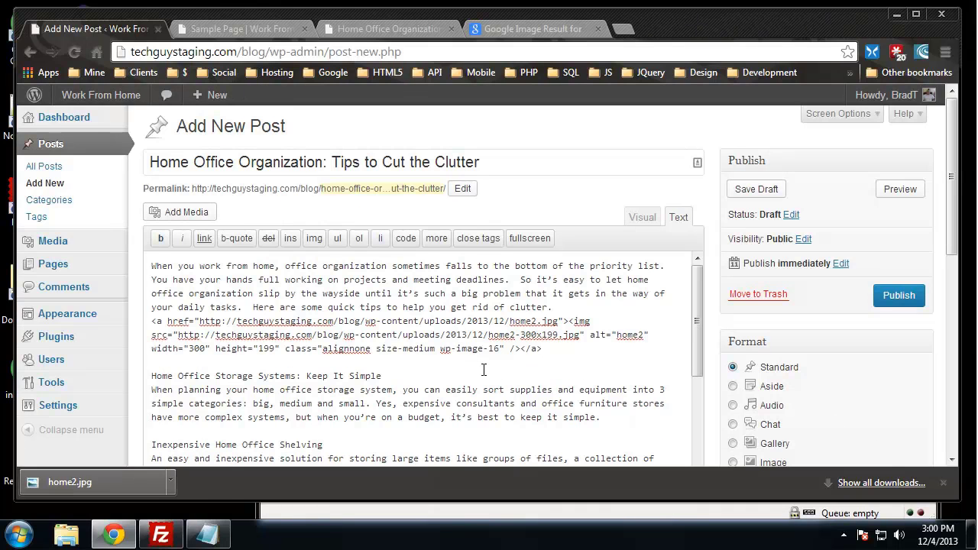
left_click(642, 217)
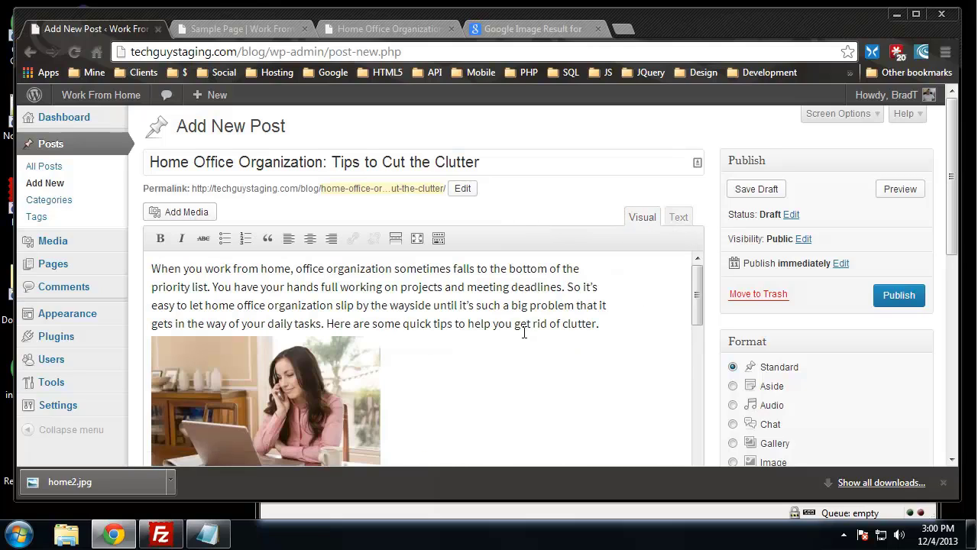
Center the inserted picture in the post and dismiss the browser's downloads bar.
left_click(338, 399)
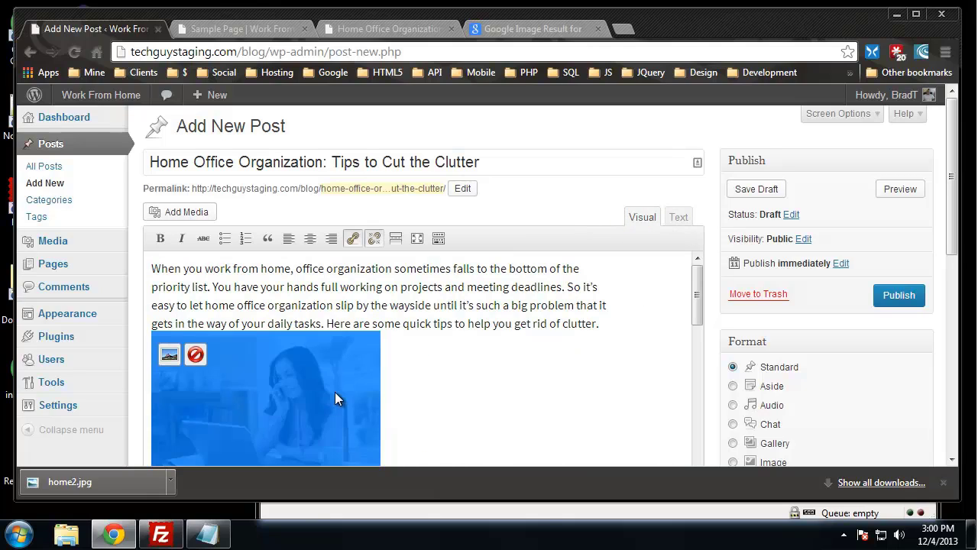
left_click(311, 239)
left_click(546, 323)
scroll(578, 340, "down", 10)
scroll(579, 339, "up", 3)
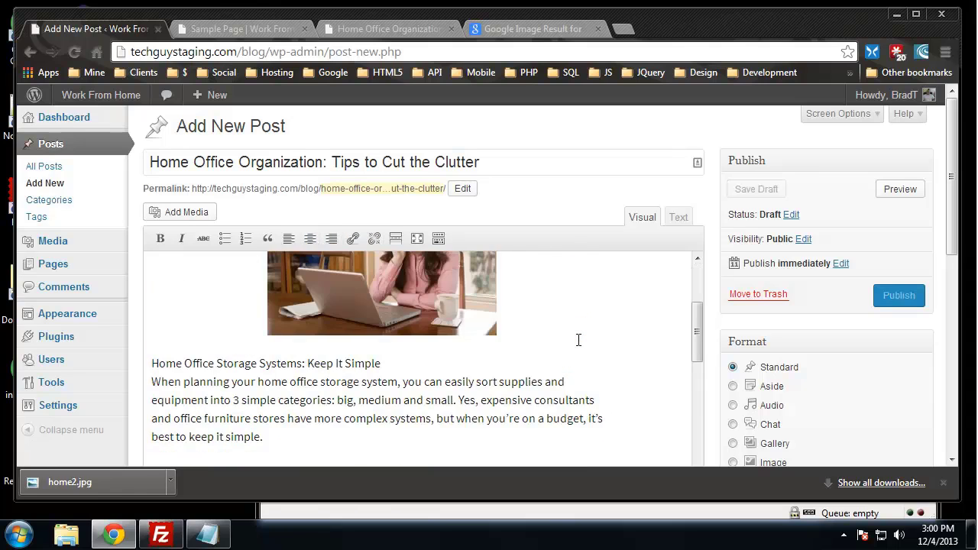
scroll(579, 340, "down", 5)
scroll(599, 338, "up", 10)
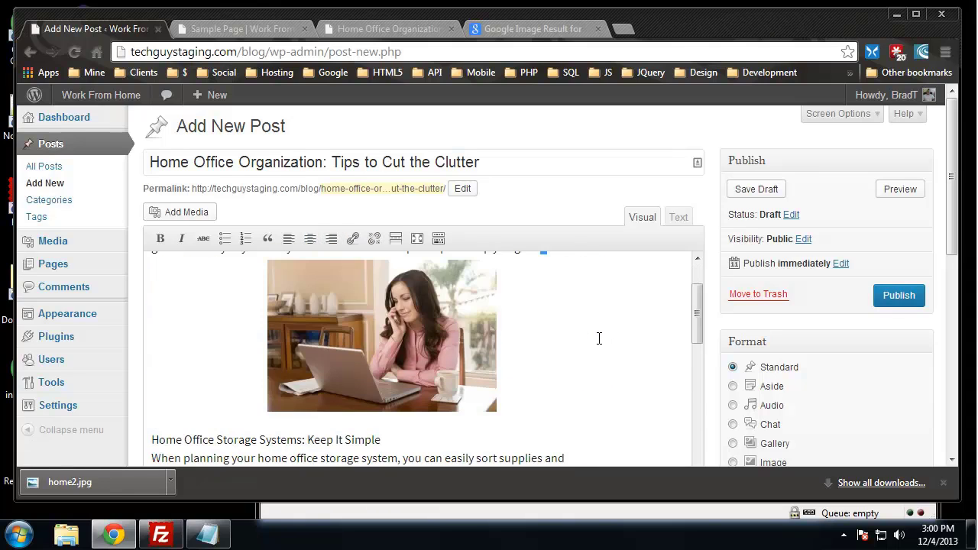
scroll(863, 336, "down", 1)
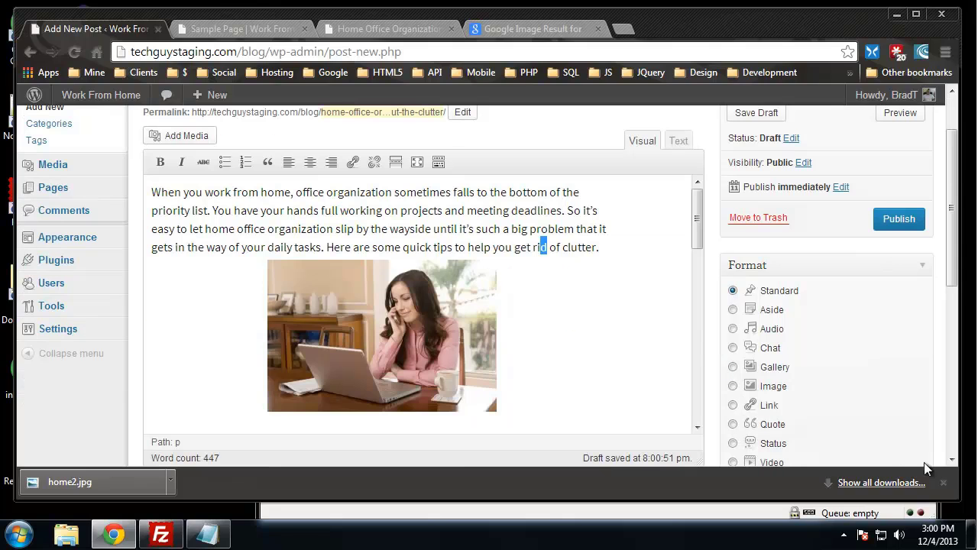
left_click(943, 482)
scroll(507, 275, "up", 1)
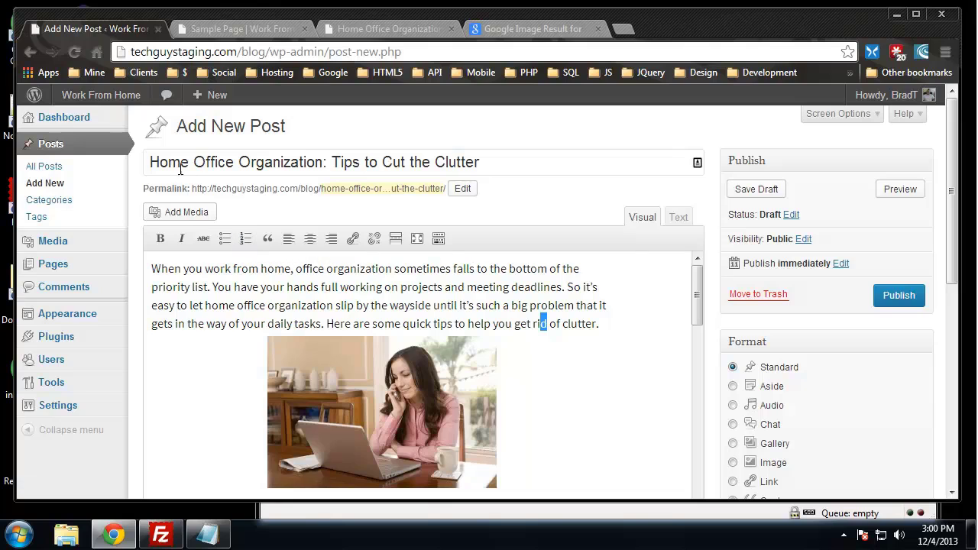
Switch the post to its HTML source and add an <h4> tag before the subheading "Home Office Storage Systems: Keep It Simple".
left_click_drag(181, 165, 379, 166)
left_click(145, 284)
scroll(208, 305, "down", 2)
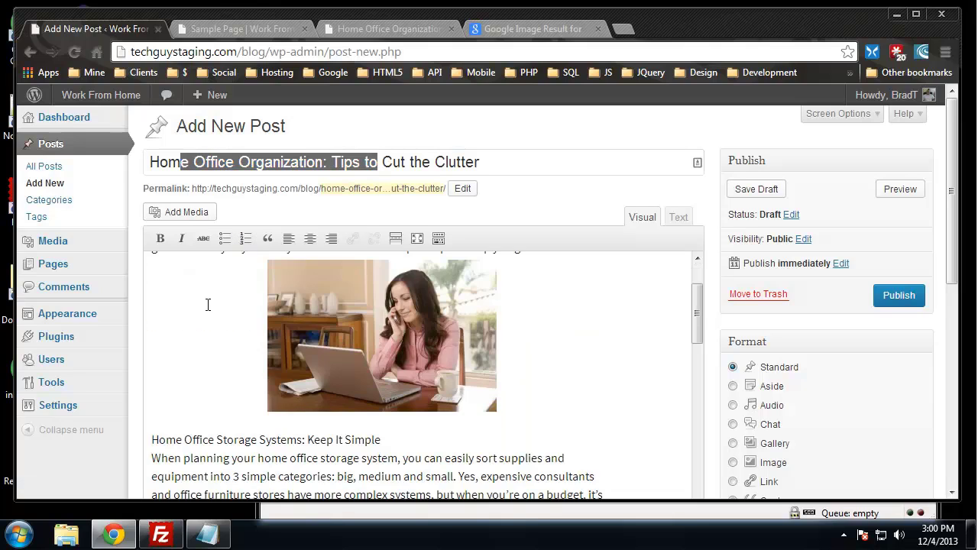
scroll(204, 382, "down", 1)
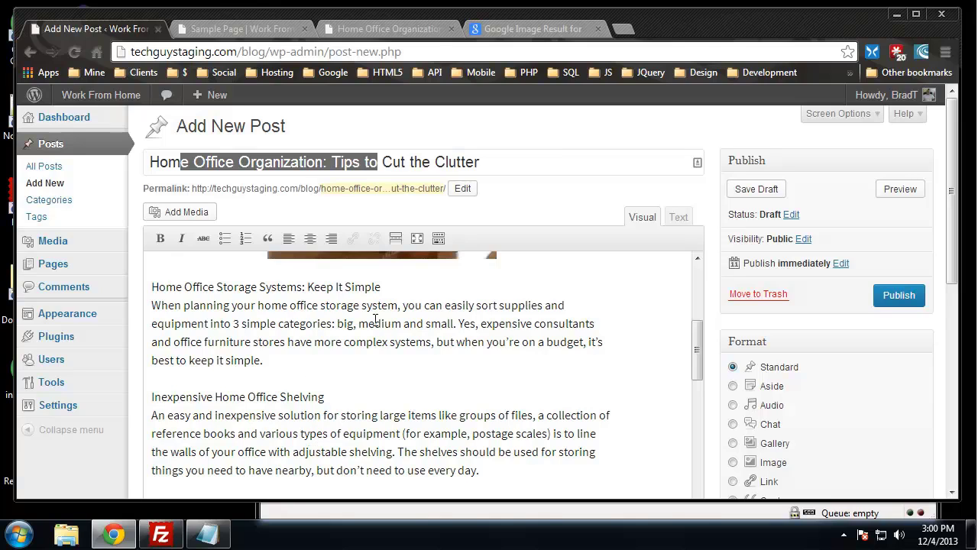
left_click_drag(388, 292, 150, 286)
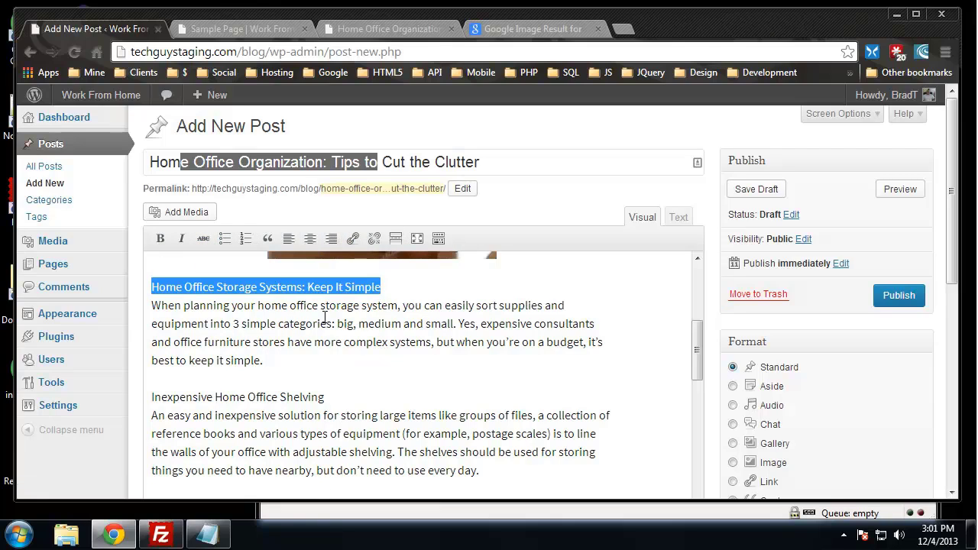
left_click(679, 219)
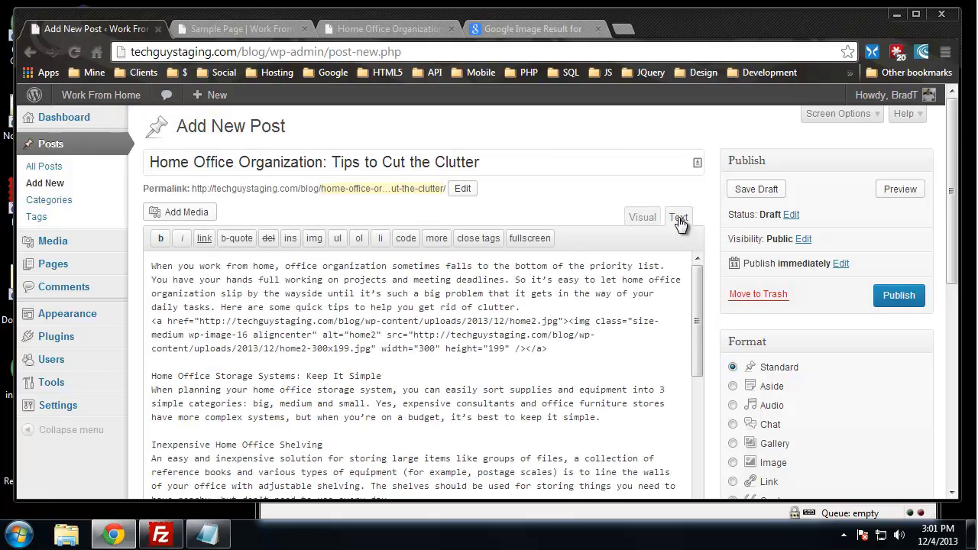
left_click(151, 377)
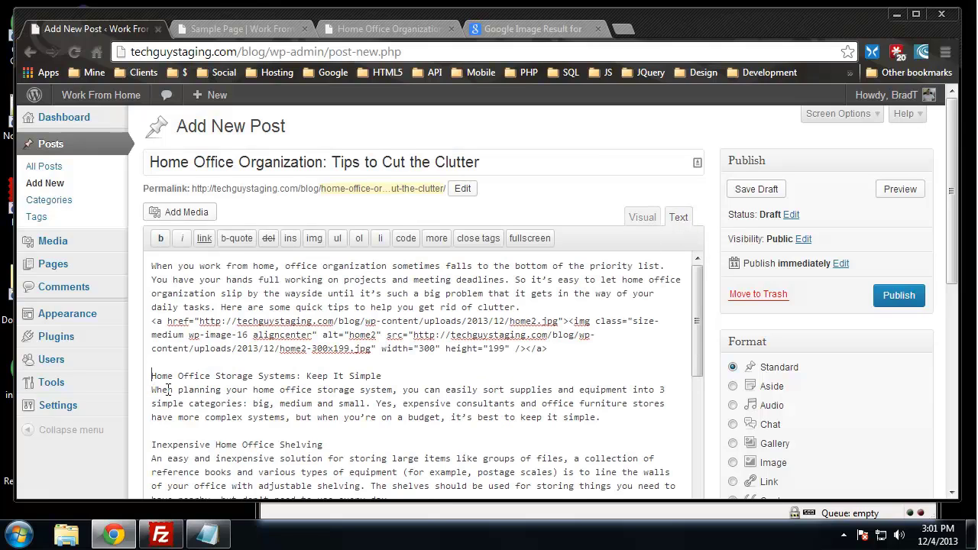
type("<h4>")
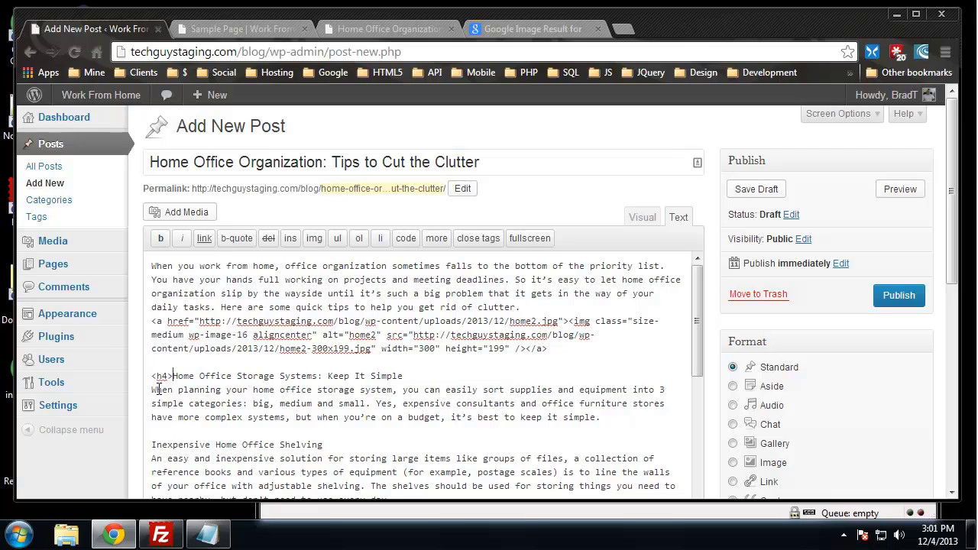
Copy the <h4> tag in front of "Inexpensive Home Office Shelving" and the paragraph starting "You can purchase inexpensive metal".
left_click_drag(174, 375, 150, 376)
key("ctrl+c")
left_click(153, 446)
key("ctrl+v")
scroll(235, 443, "down", 2)
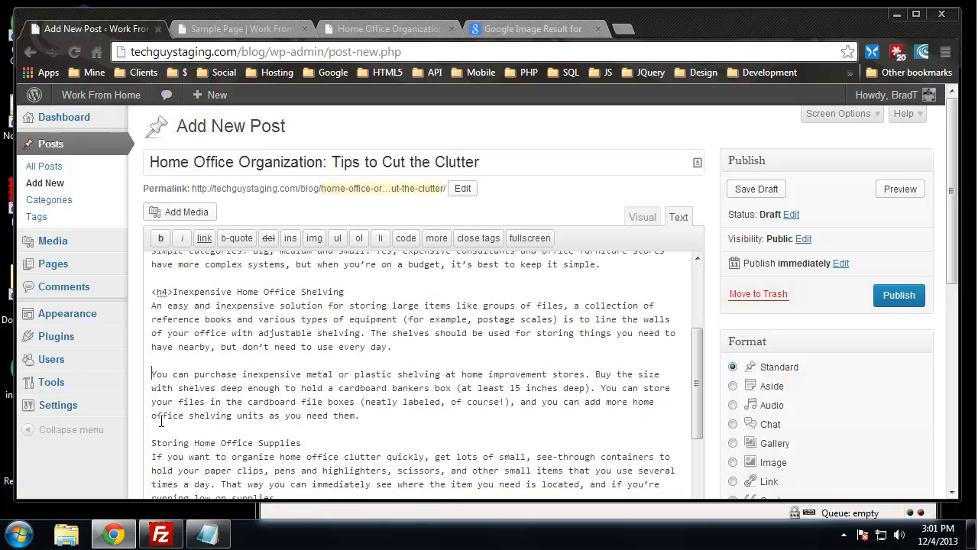
key("ctrl+v")
Add the copied <h4> tag before "Storing Home Office Supplies", "Portable Home Office Organizers" and "Low Cost Home Office Storage Tip".
left_click(151, 446)
key("ctrl+v")
scroll(226, 449, "down", 1)
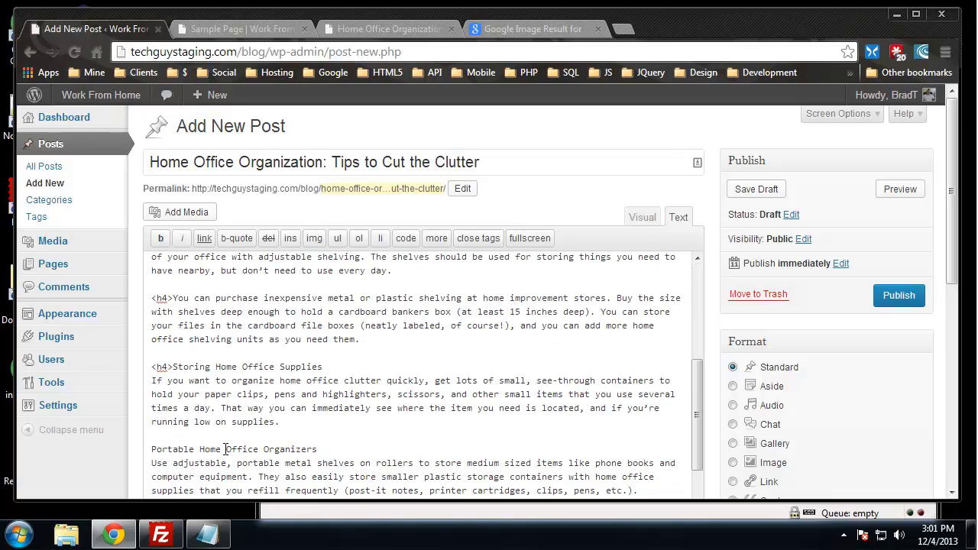
left_click(151, 449)
key("ctrl+v")
scroll(194, 450, "down", 3)
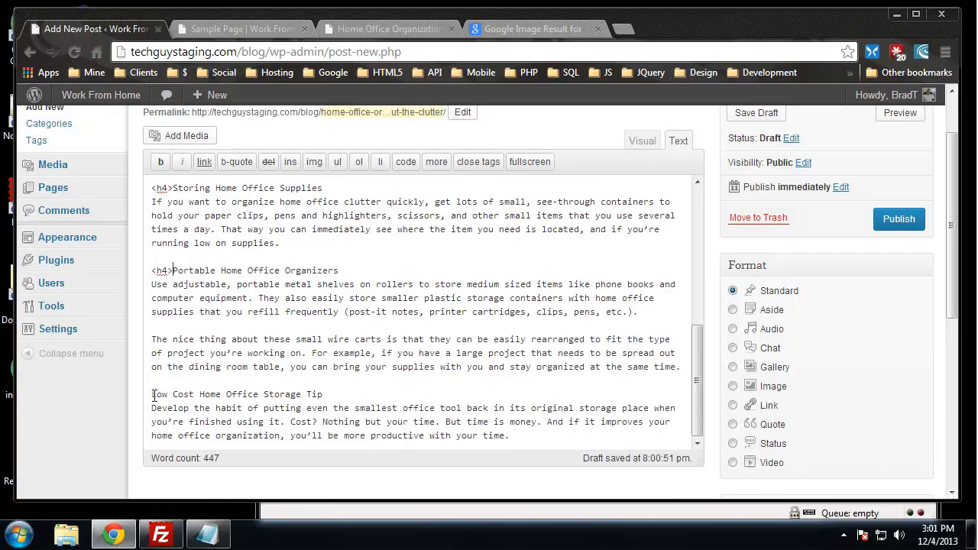
key("ctrl+v")
Add a closing </h4> tag after "Low Cost Home Office Storage Tip" and copy it behind the "Portable Home Office Organizers" and "Storing Home Office Supplies" subheadings.
type("</h4>")
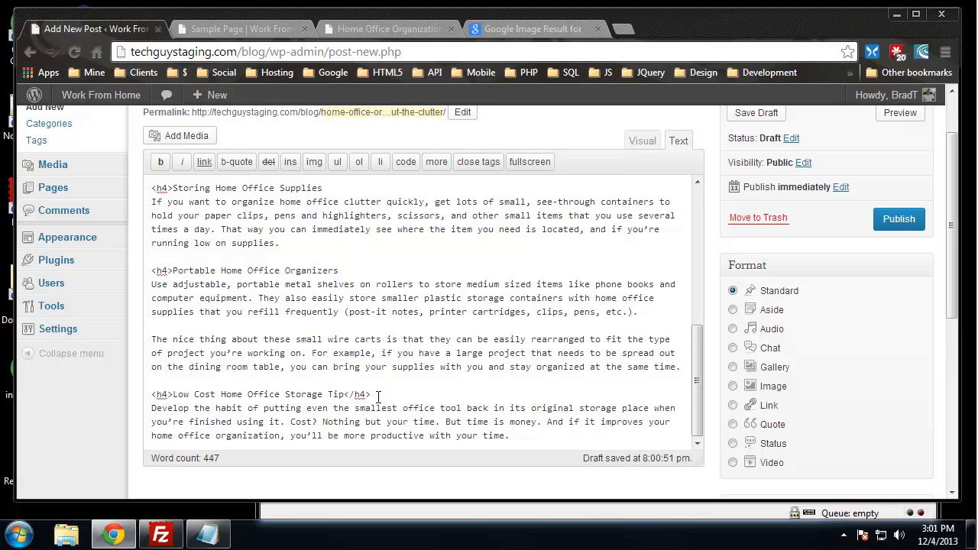
left_click_drag(378, 395, 343, 399)
key("ctrl+c")
left_click(346, 270)
key("ctrl+v")
scroll(428, 337, "up", 2)
left_click(332, 340)
key("ctrl+v")
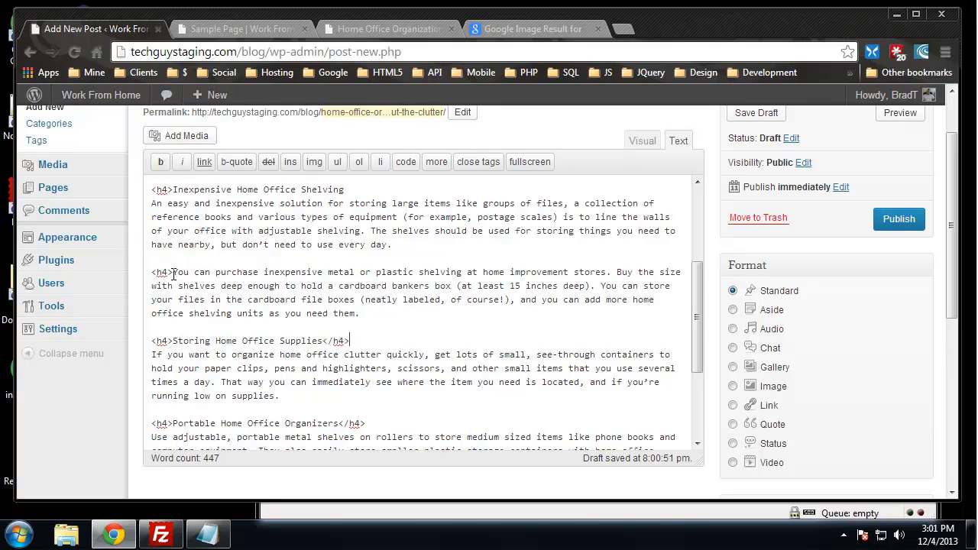
Remove the stray <h4> before the "You can purchase" paragraph and add </h4> after the "Inexpensive Home Office Shelving" and "Home Office Storage Systems" subheadings.
left_click_drag(174, 273, 139, 275)
key("BackSpace")
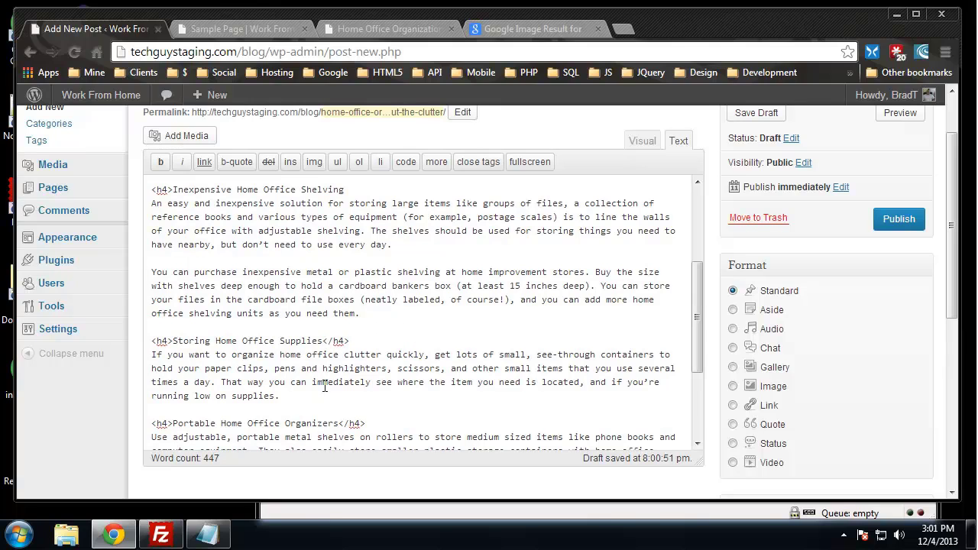
scroll(325, 386, "up", 1)
left_click(359, 266)
key("ctrl+v")
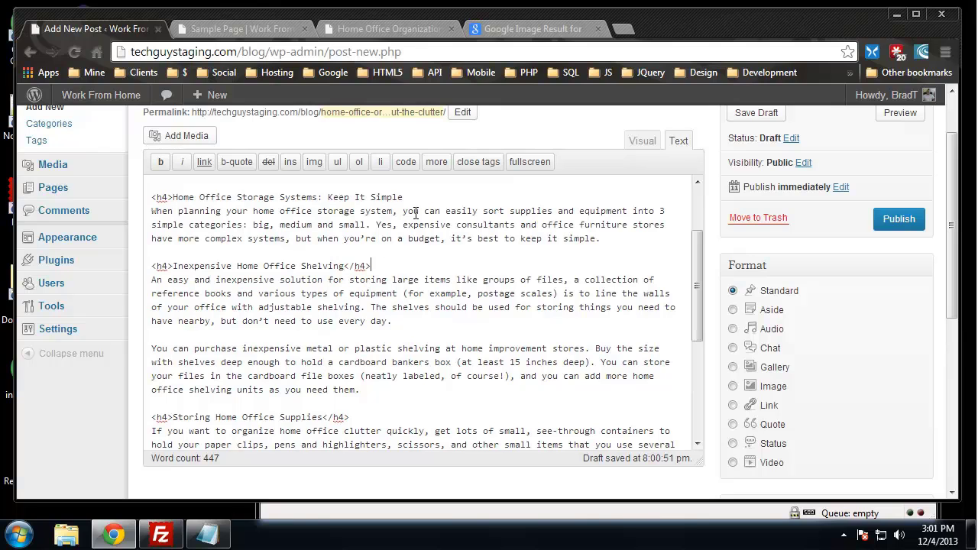
key("ctrl+v")
scroll(316, 321, "up", 5)
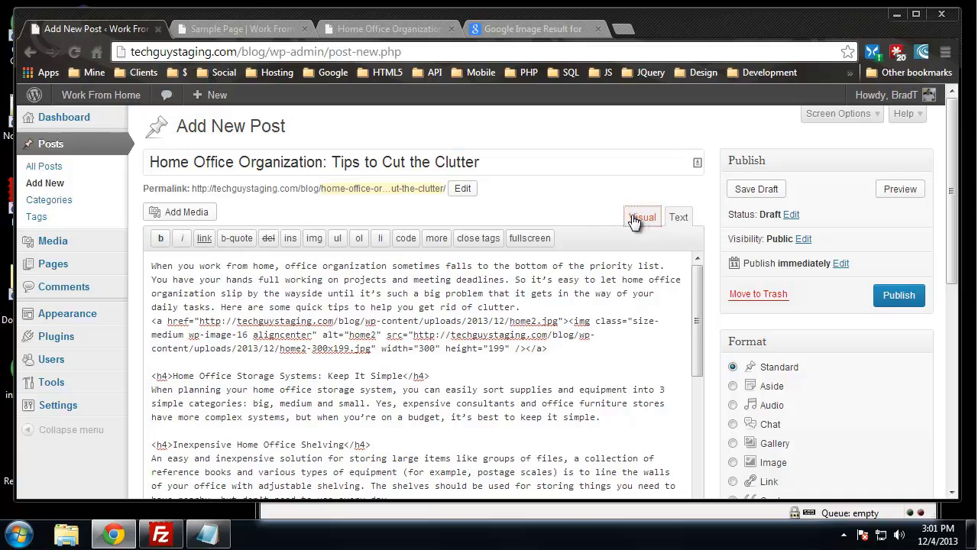
Return the post to the visual editor, dismiss the Xmarks alert, and check how the subheadings are formatted.
left_click(642, 217)
scroll(594, 327, "down", 3)
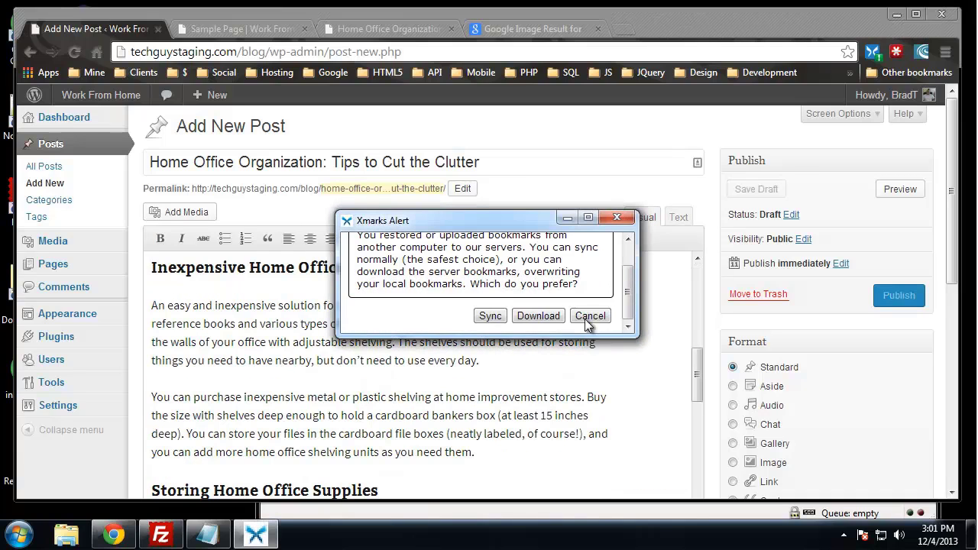
left_click(617, 219)
scroll(548, 378, "down", 3)
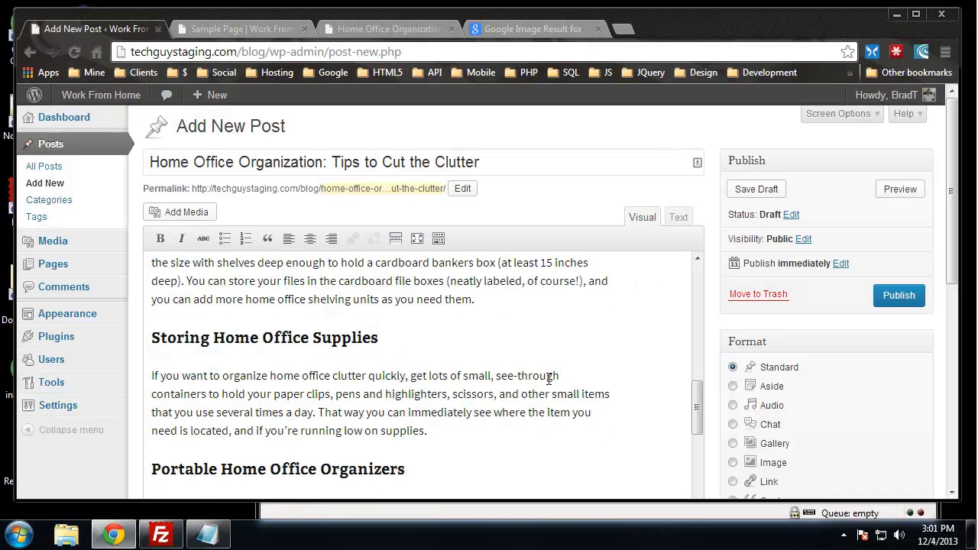
scroll(548, 378, "up", 4)
scroll(548, 378, "up", 3)
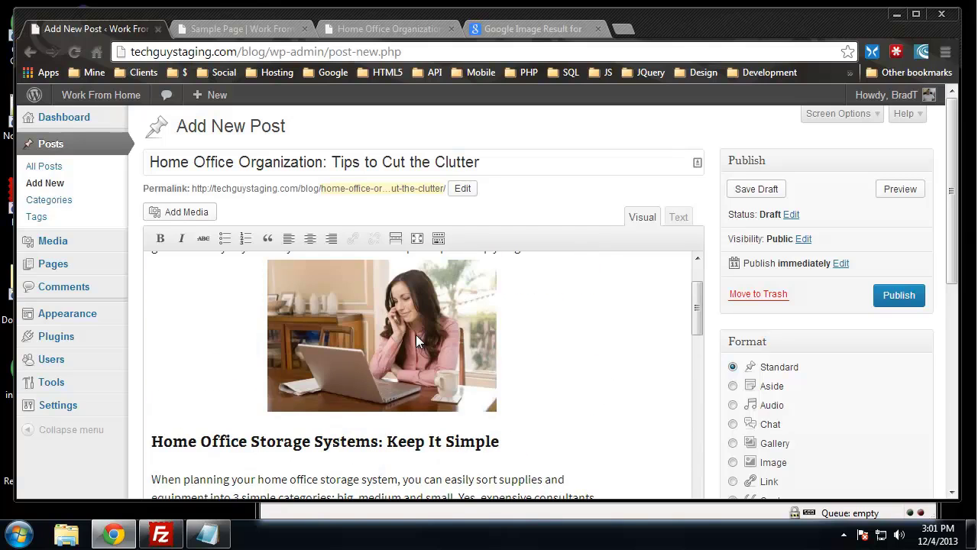
Create a new post category named "Home Office" without a parent and assign it to the post.
scroll(760, 227, "down", 2)
scroll(769, 260, "down", 3)
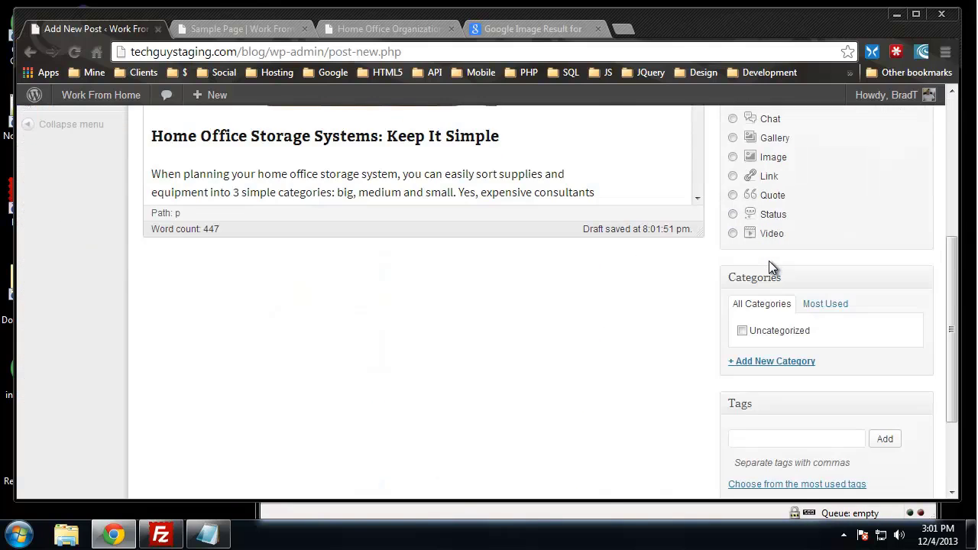
scroll(779, 255, "up", 2)
scroll(780, 214, "up", 1)
scroll(775, 224, "down", 2)
left_click(751, 368)
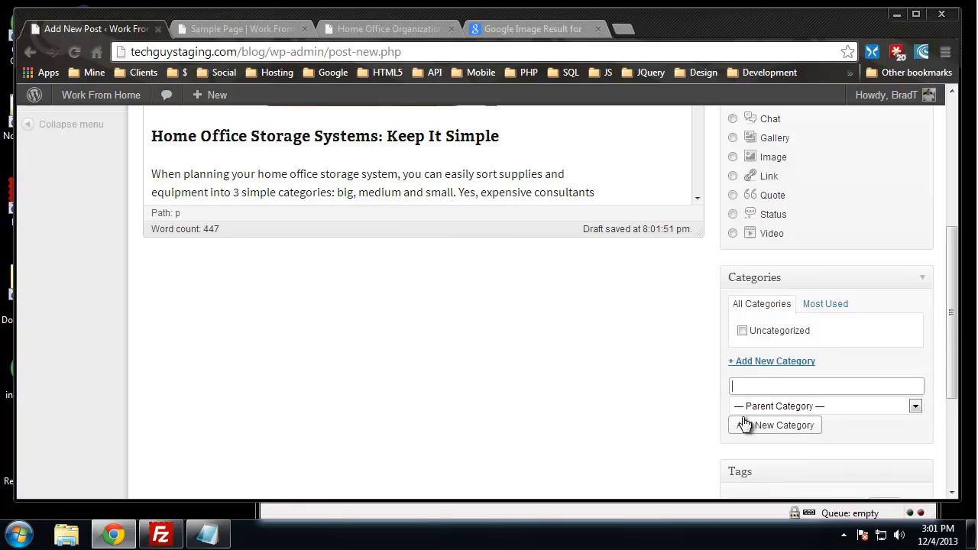
left_click(771, 387)
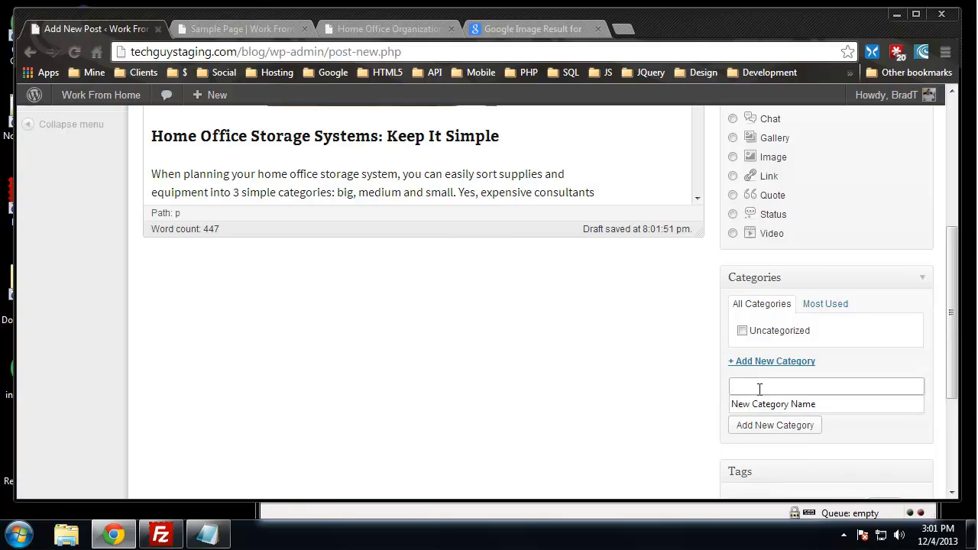
type("Home Office")
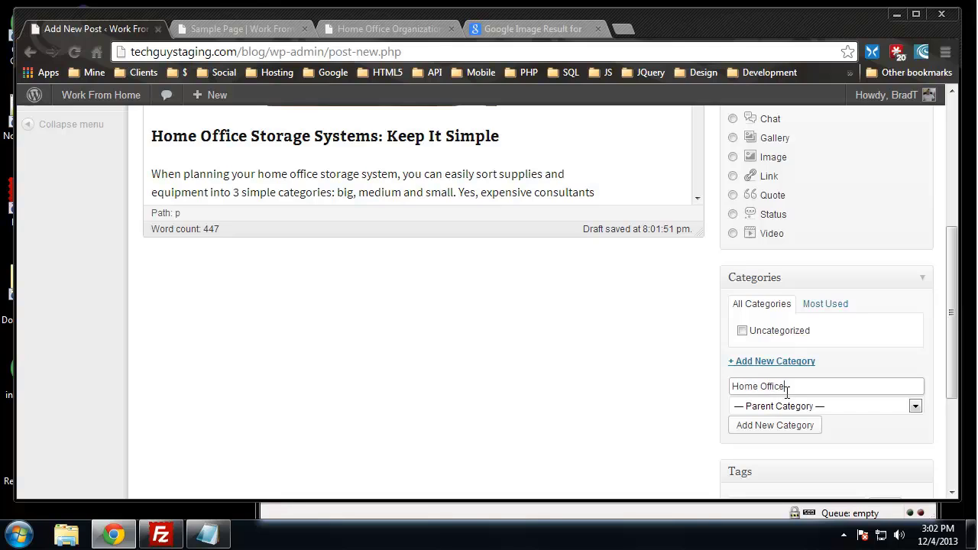
left_click(660, 398)
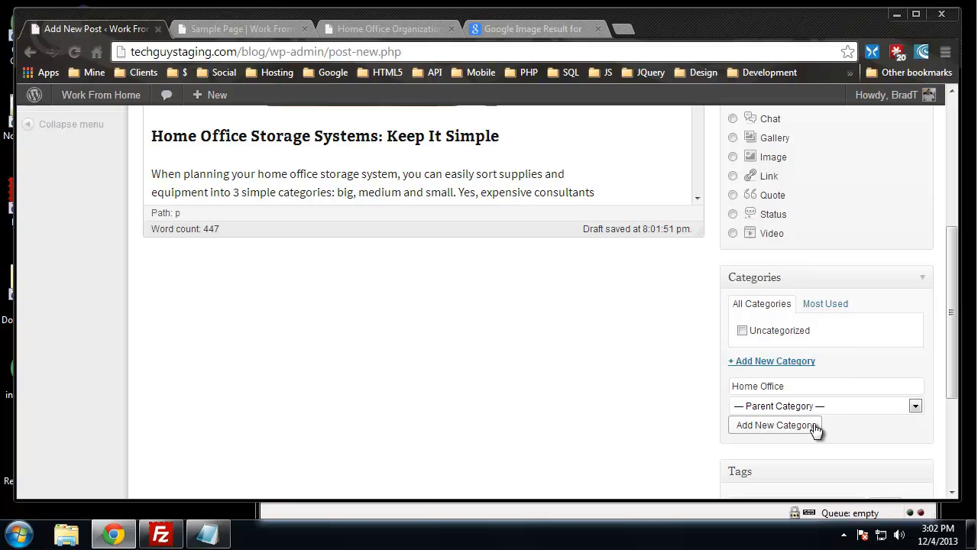
left_click(785, 429)
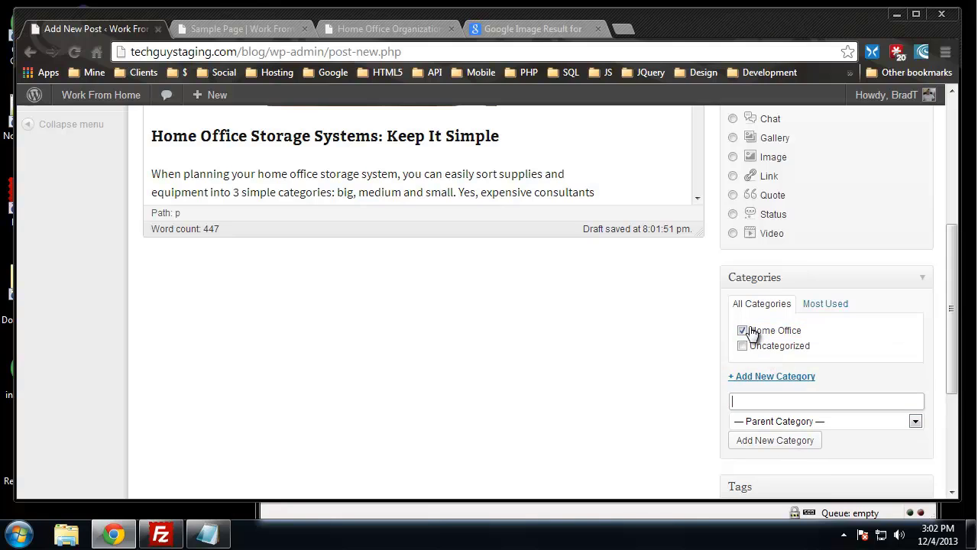
Enter "home office" as a tag for the post.
scroll(587, 340, "down", 2)
scroll(587, 346, "down", 1)
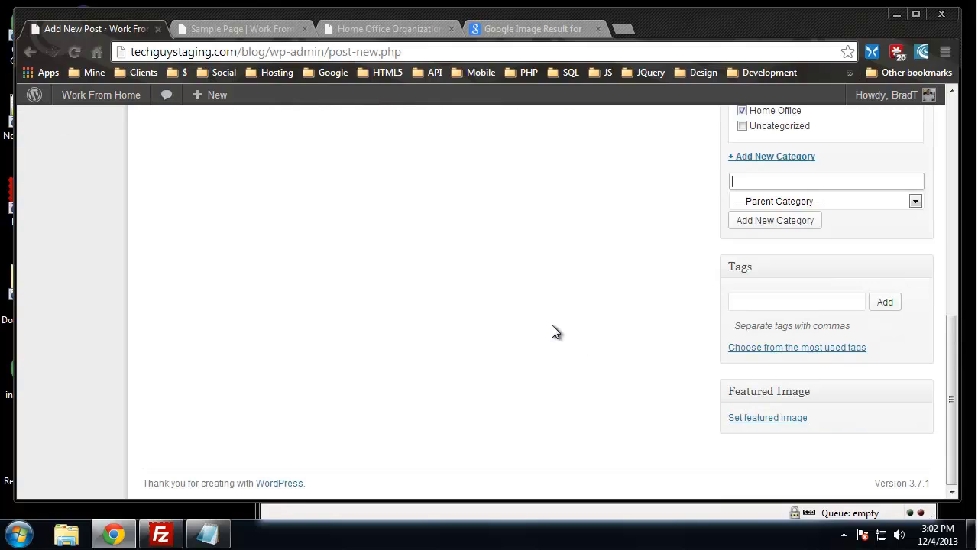
left_click(759, 301)
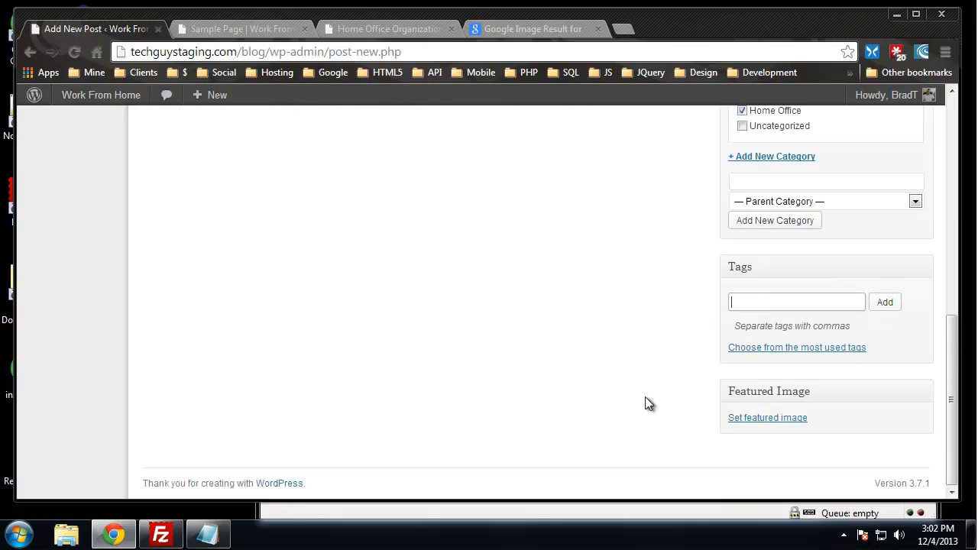
scroll(411, 271, "up", 2)
scroll(411, 272, "down", 2)
scroll(814, 329, "up", 1)
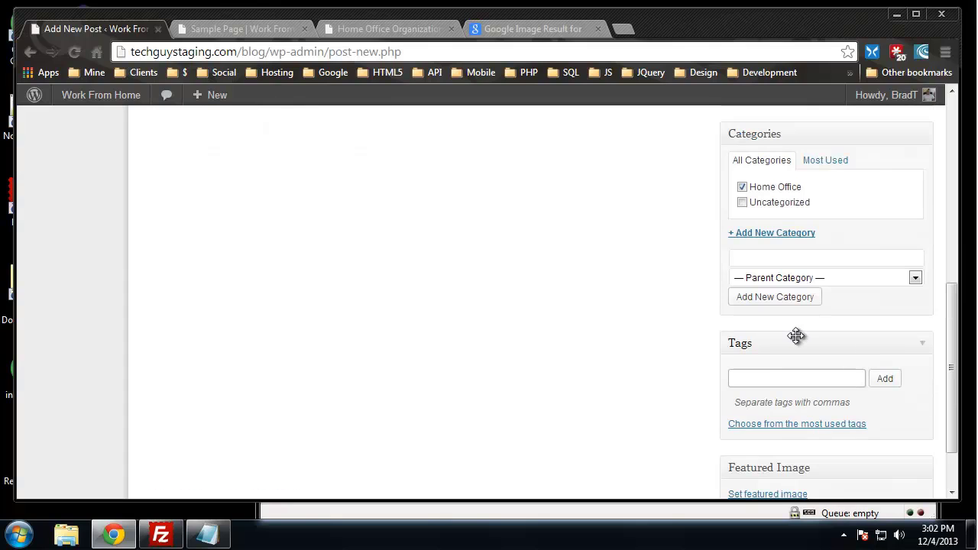
left_click(741, 378)
type("home office")
scroll(557, 351, "up", 3)
scroll(557, 351, "up", 4)
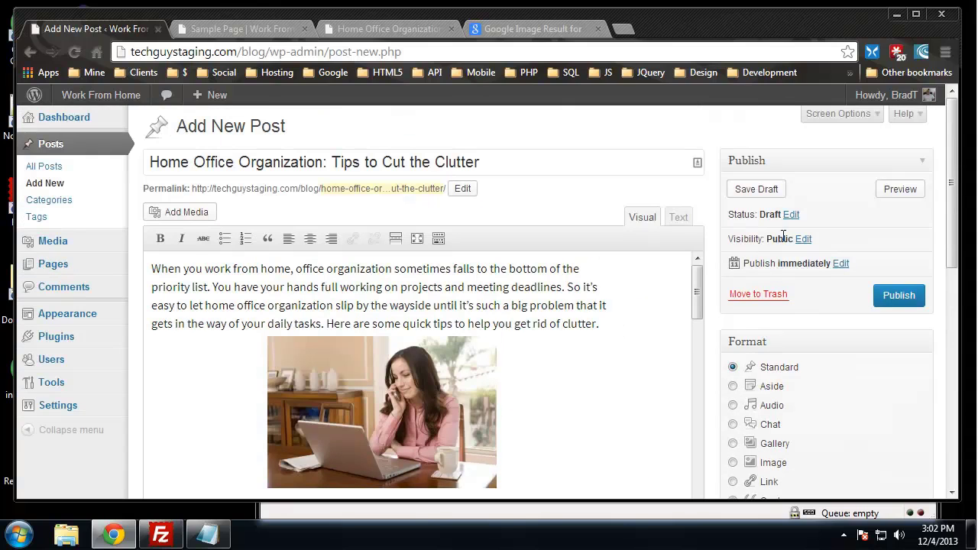
Add "home office clutter" to the post's tag entry after "home office", separated by a comma.
scroll(745, 204, "down", 1)
scroll(697, 207, "up", 1)
scroll(686, 260, "down", 3)
scroll(685, 260, "down", 5)
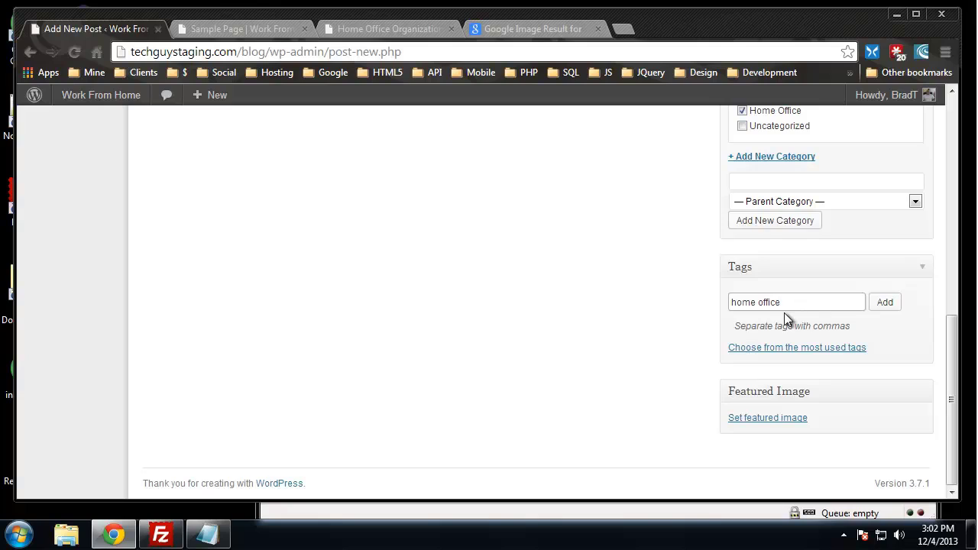
type("me office clutter")
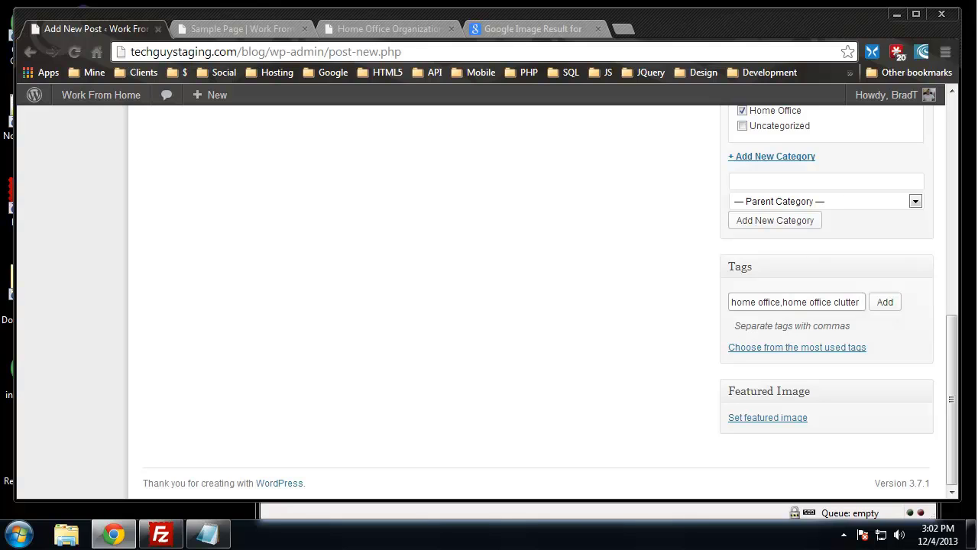
Append "office storage" as a third comma-separated tag for the post, based on the topics in its text.
scroll(626, 298, "up", 10)
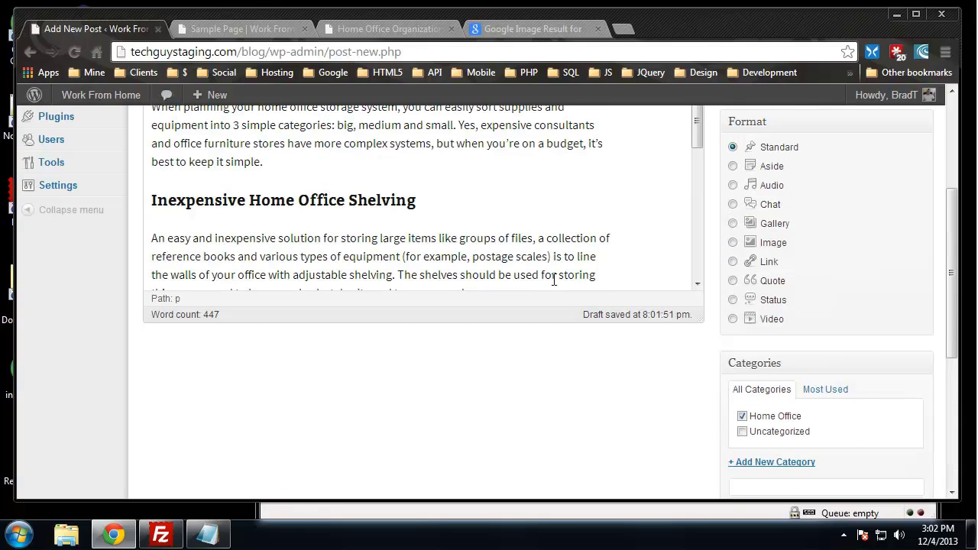
scroll(462, 398, "up", 1)
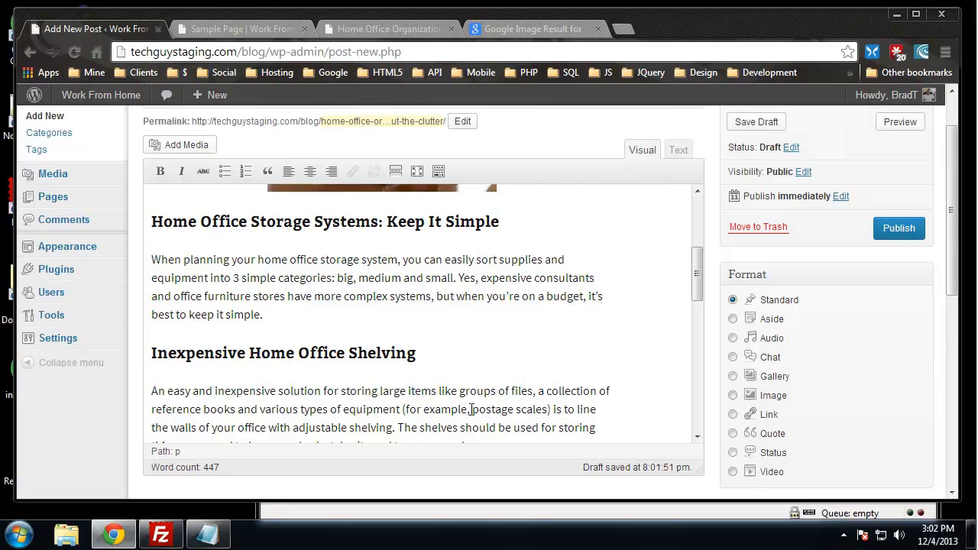
scroll(200, 251, "down", 2)
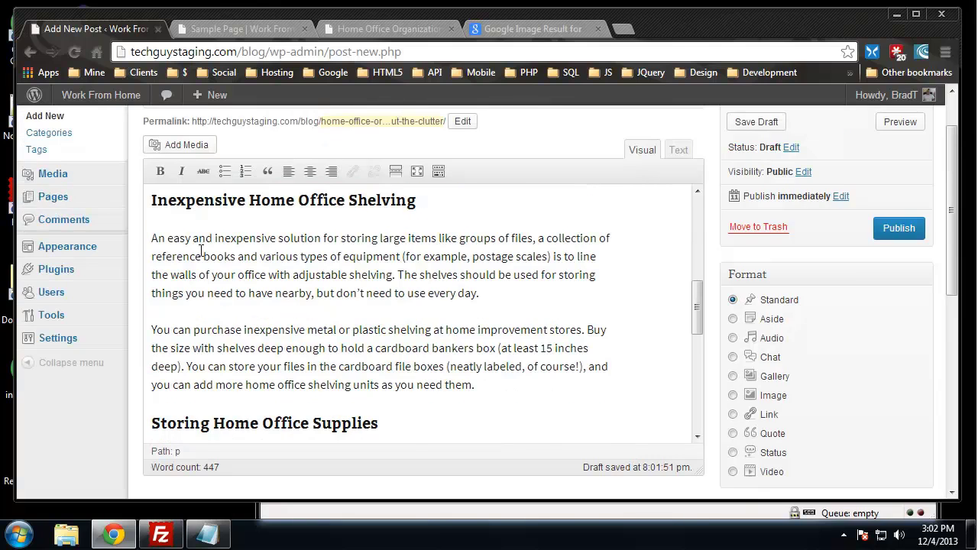
scroll(200, 251, "up", 2)
scroll(350, 257, "up", 1)
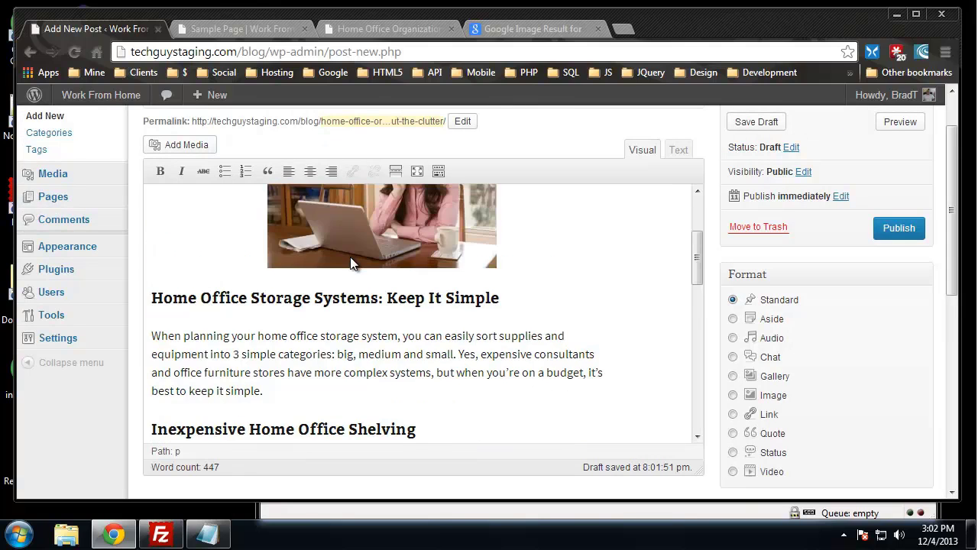
scroll(374, 266, "down", 2)
scroll(853, 381, "down", 10)
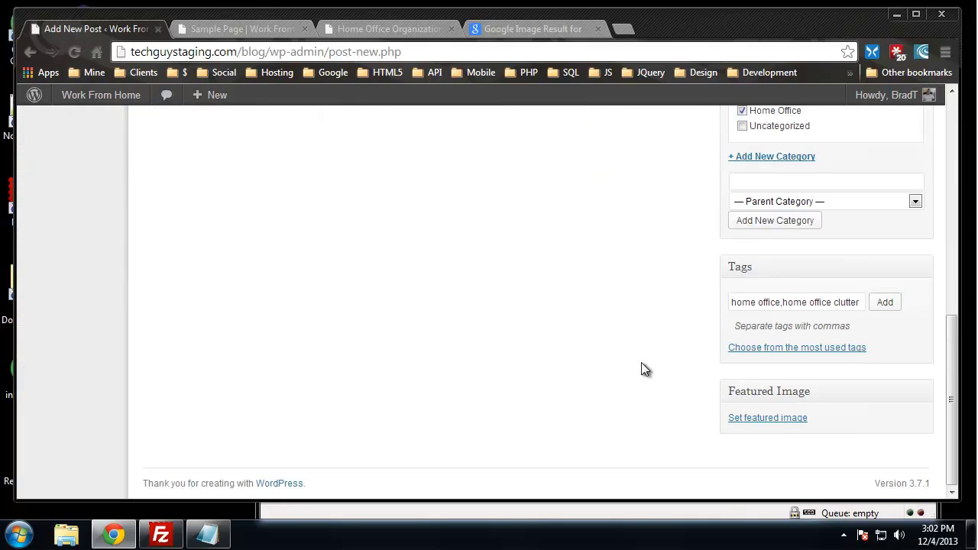
left_click(864, 302)
type(",office")
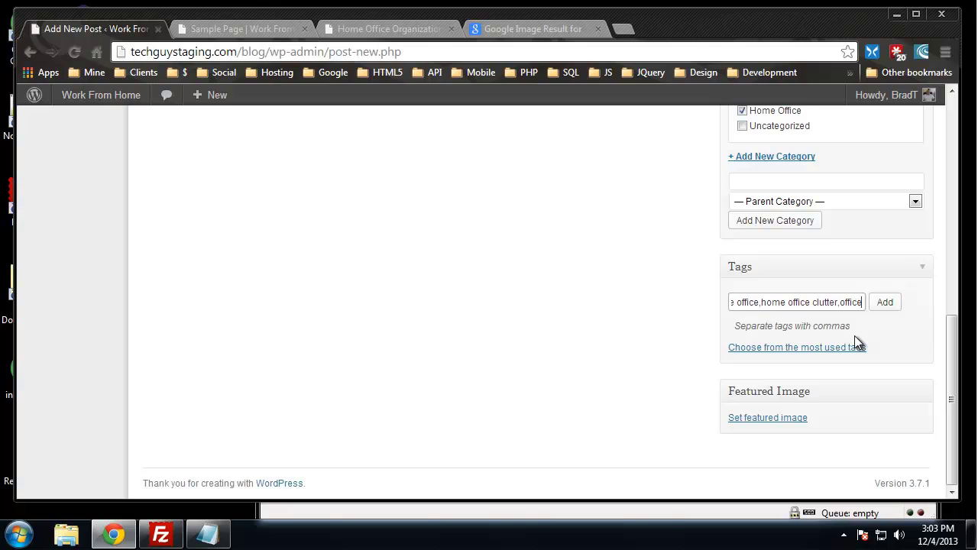
type(" storage")
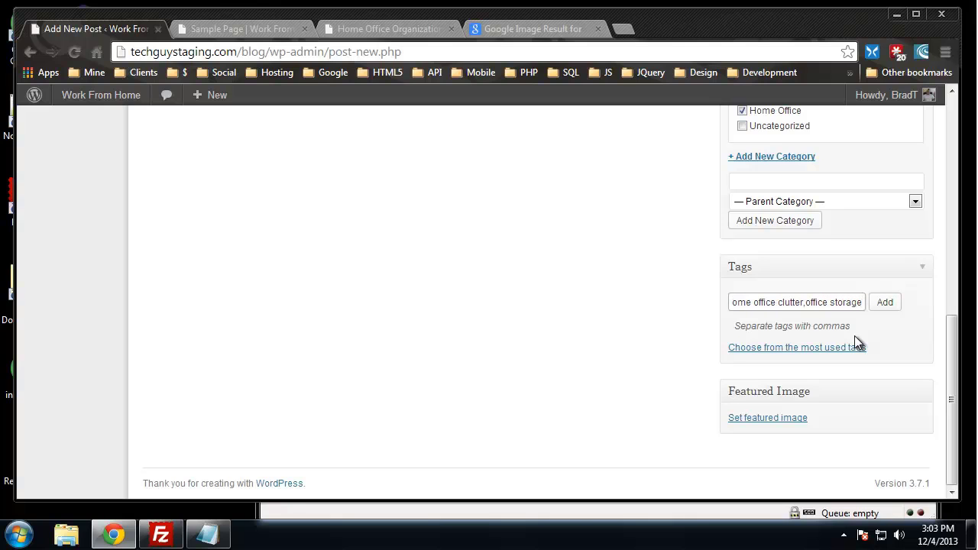
left_click(611, 325)
Review the remaining post sections down to the storage tip for further tag ideas and check the entered tag list.
scroll(628, 331, "up", 5)
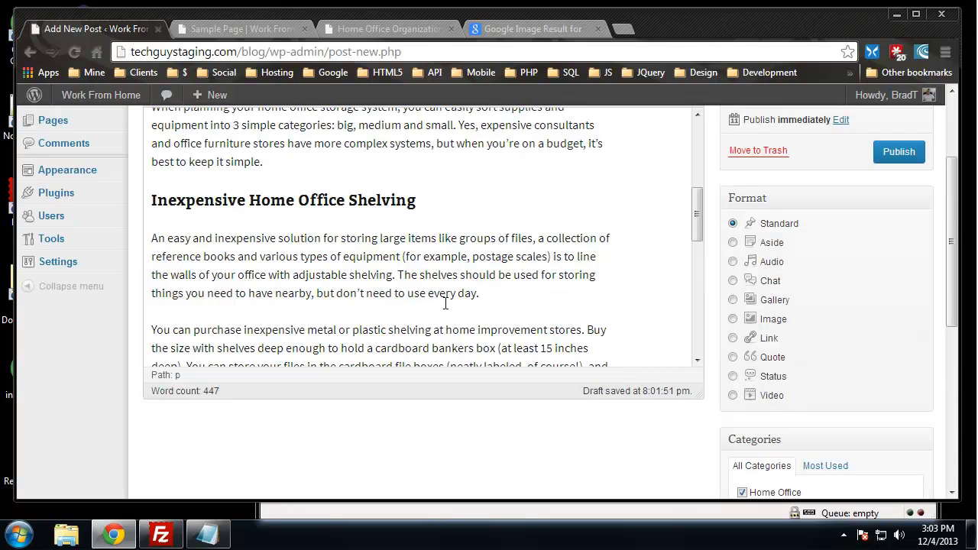
scroll(325, 298, "down", 2)
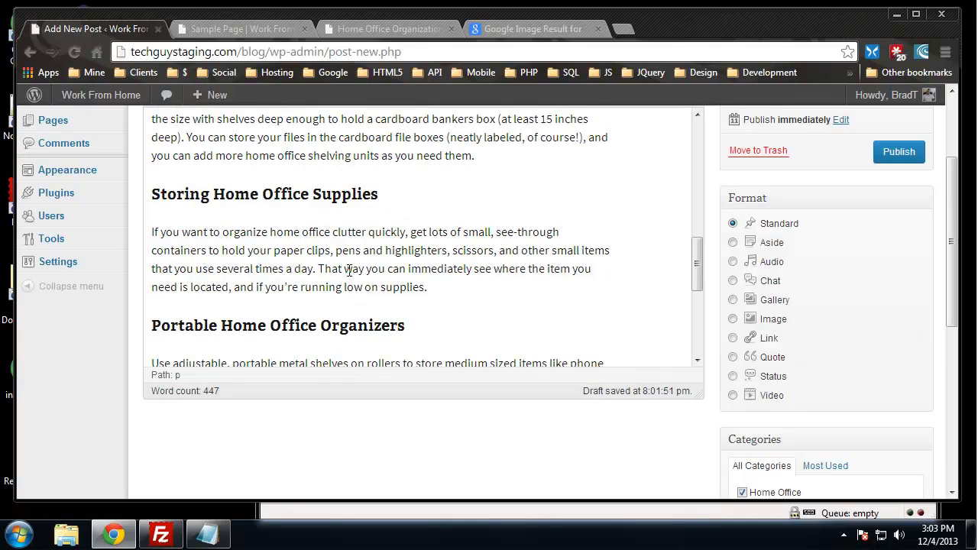
scroll(565, 480, "up", 1)
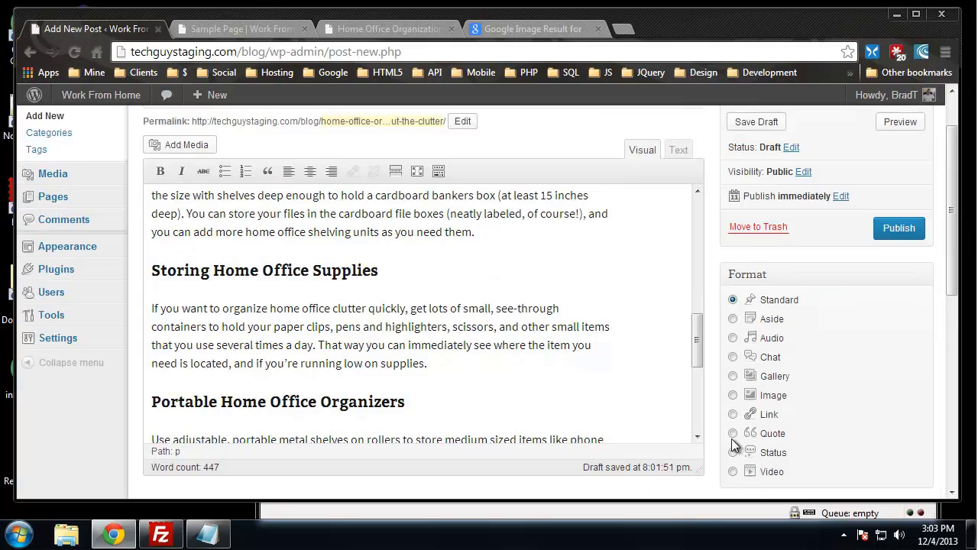
left_click_drag(697, 332, 700, 394)
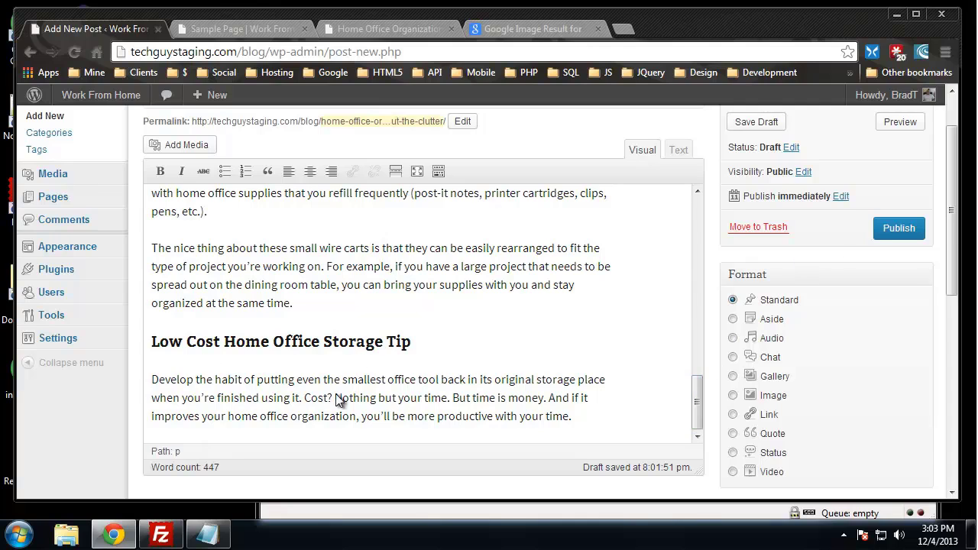
scroll(340, 400, "down", 1)
scroll(428, 351, "down", 2)
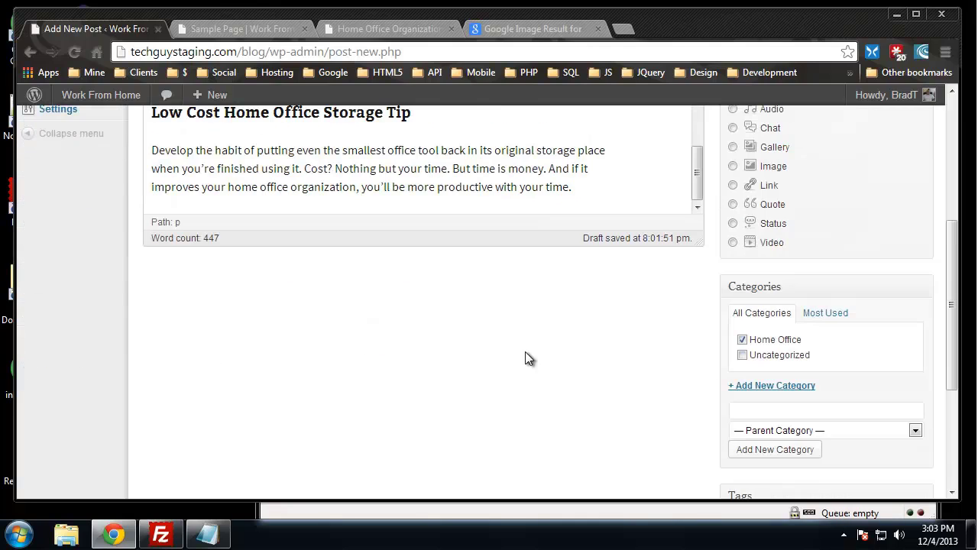
scroll(558, 349, "down", 4)
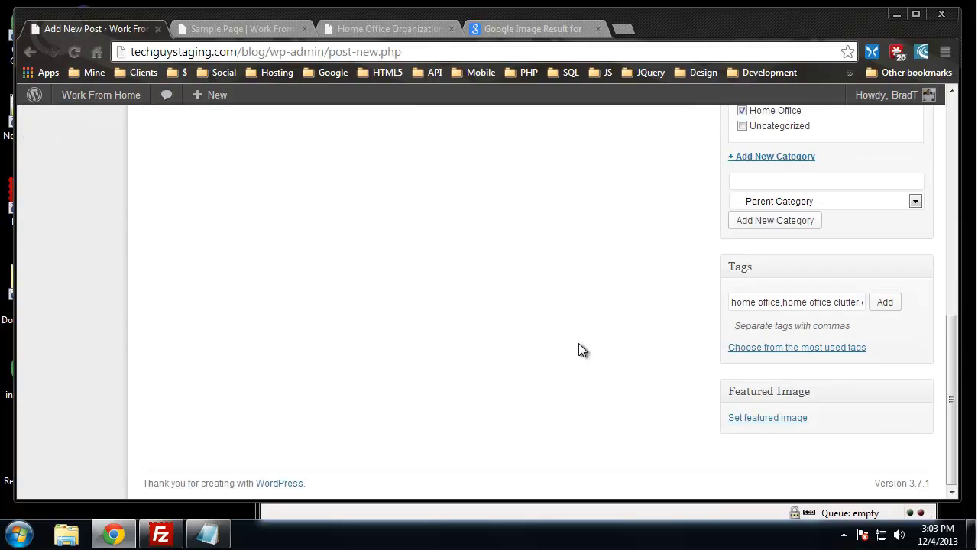
scroll(600, 346, "up", 3)
scroll(718, 401, "down", 1)
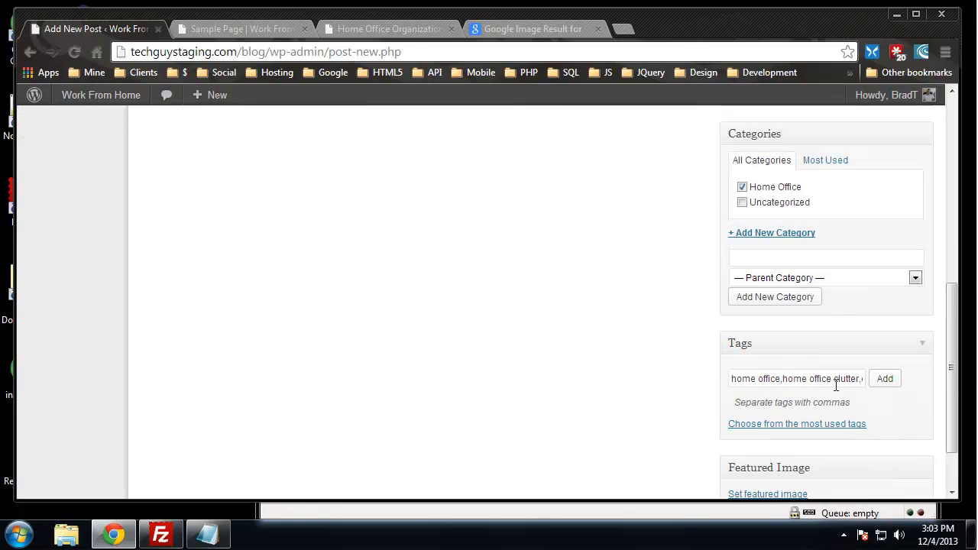
left_click(770, 379)
left_click_drag(794, 379, 755, 379)
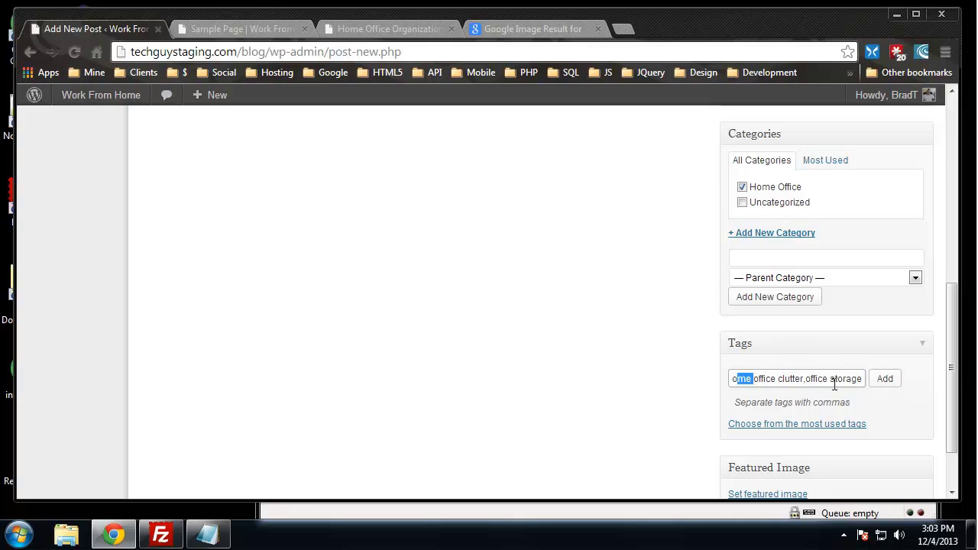
left_click(611, 389)
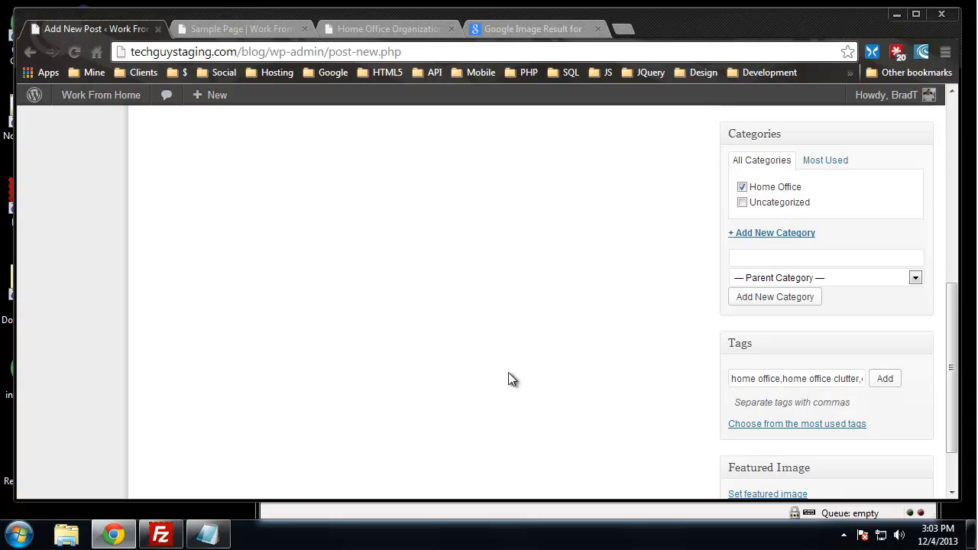
Publish the home office organization post immediately with public visibility.
scroll(587, 384, "up", 5)
scroll(756, 367, "down", 1)
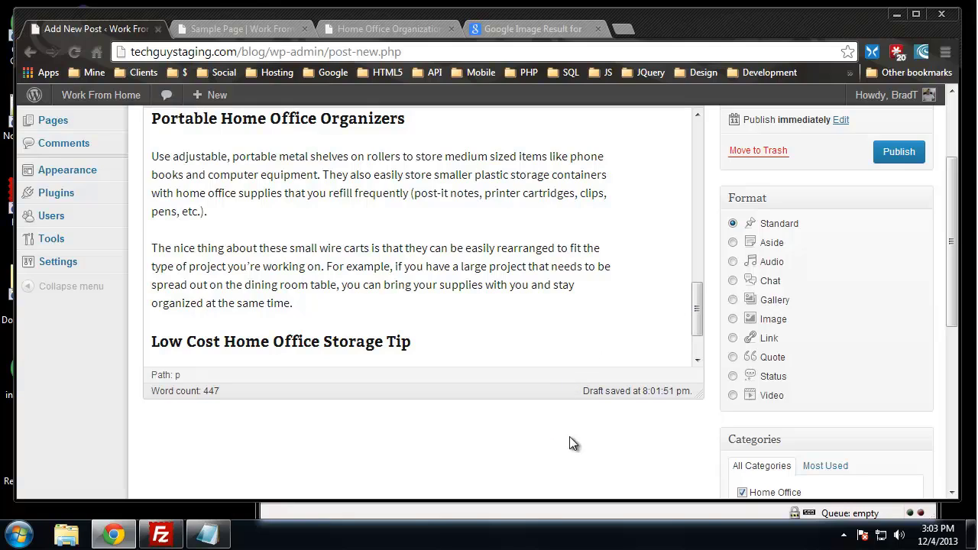
scroll(718, 430, "up", 2)
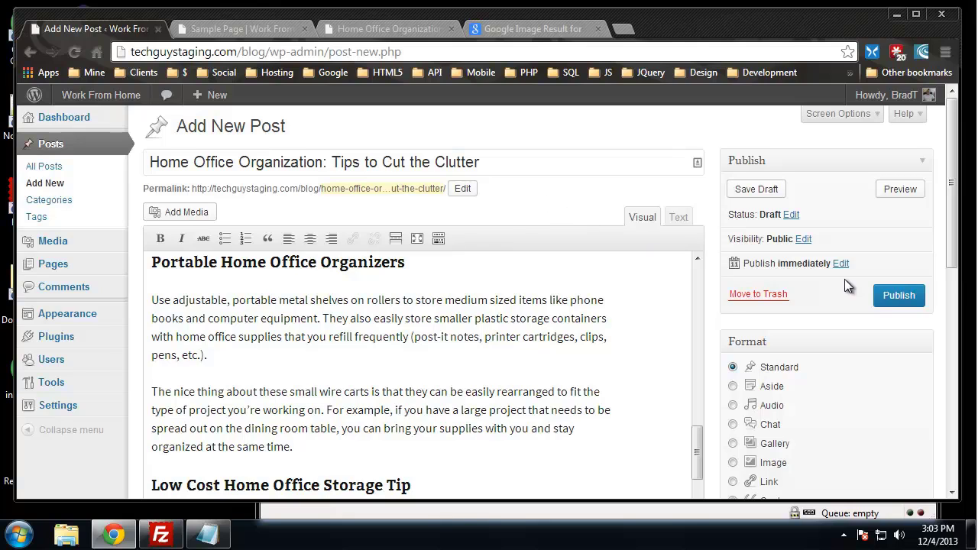
left_click(897, 300)
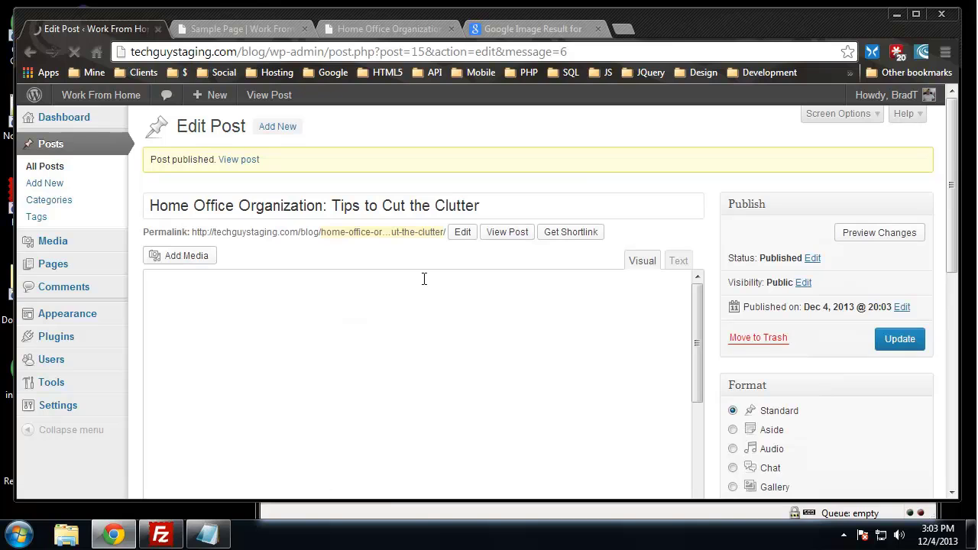
Open the live blog's front page in the Sample Page tab and check the published post's image and subheadings.
left_click(241, 31)
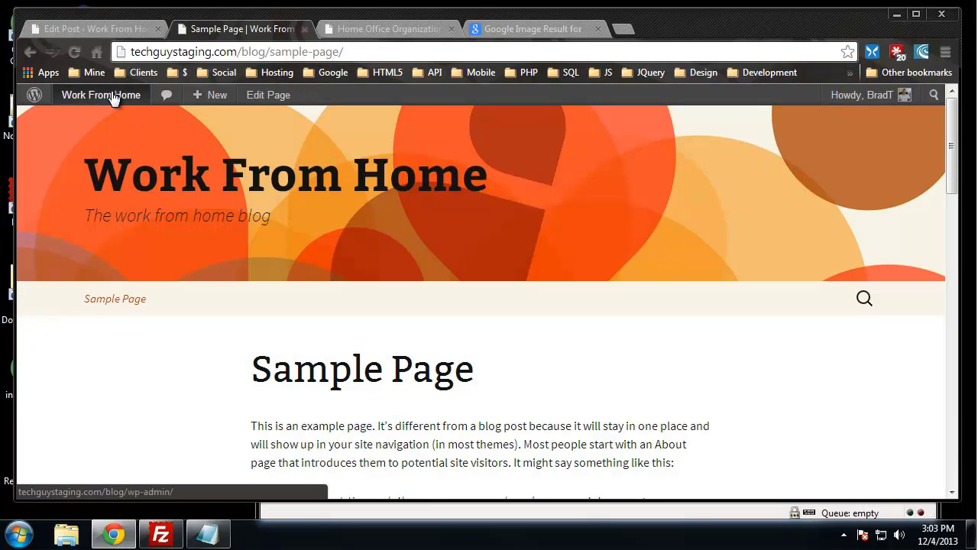
left_click(112, 96)
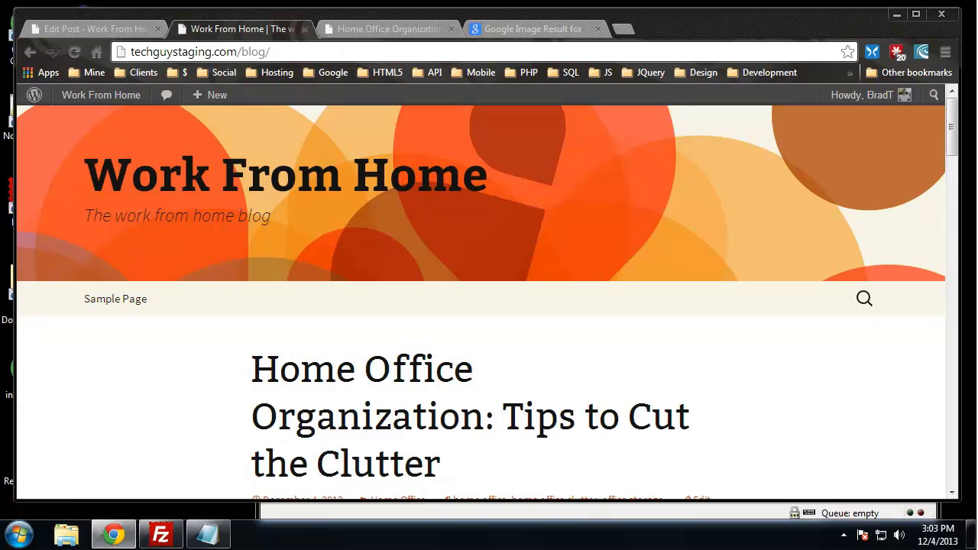
scroll(277, 175, "down", 4)
scroll(712, 367, "down", 2)
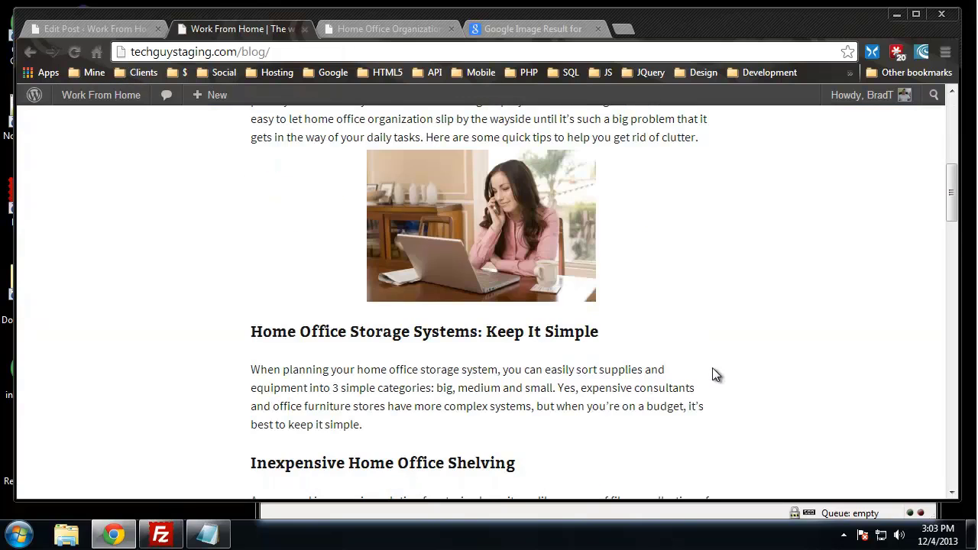
scroll(712, 367, "down", 5)
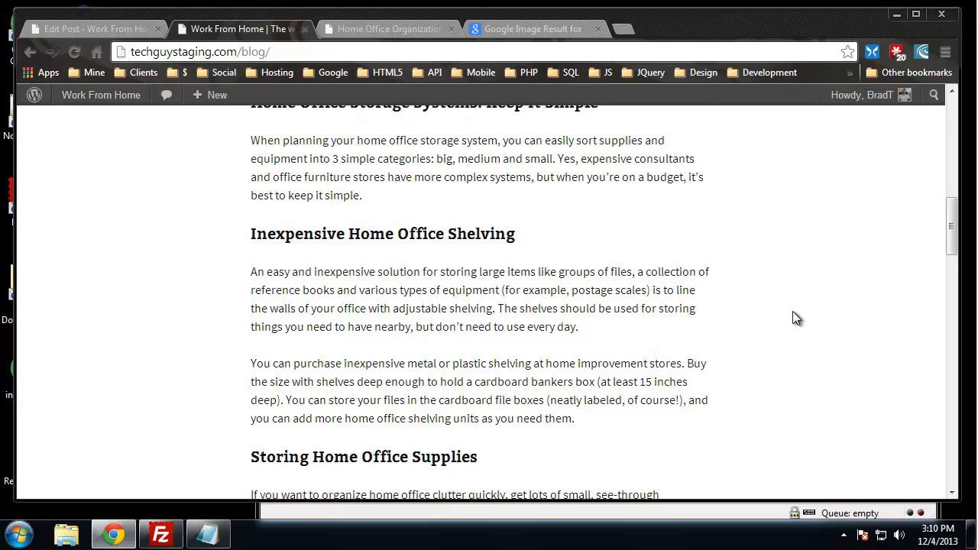
scroll(798, 314, "up", 5)
scroll(192, 247, "down", 2)
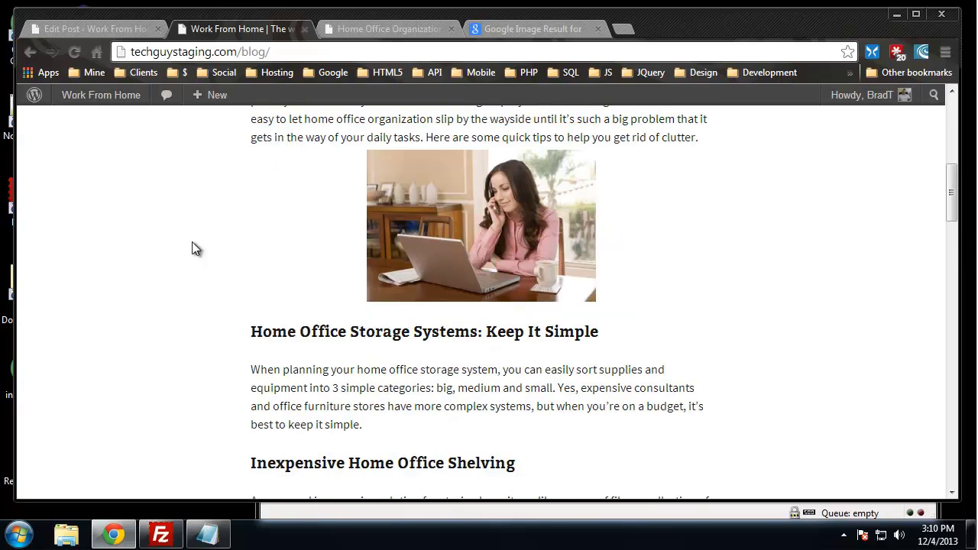
scroll(192, 247, "down", 1)
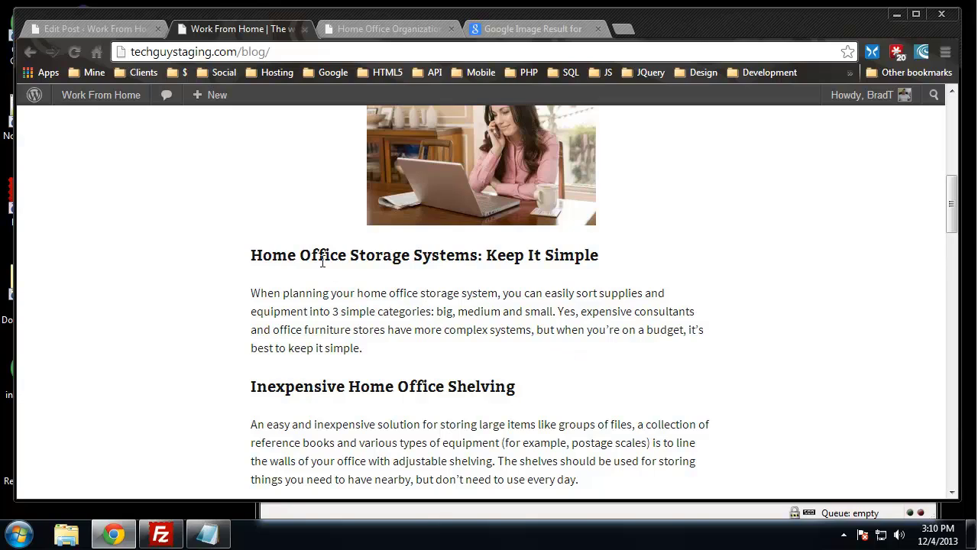
Examine how the keyword "Home Office" is used in the subheadings throughout the published post.
left_click_drag(251, 256, 348, 277)
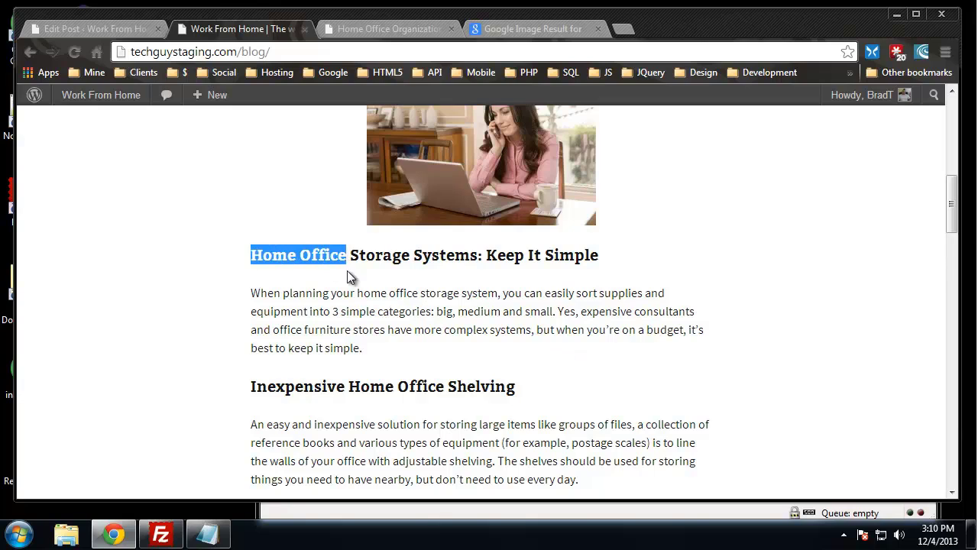
left_click(354, 255)
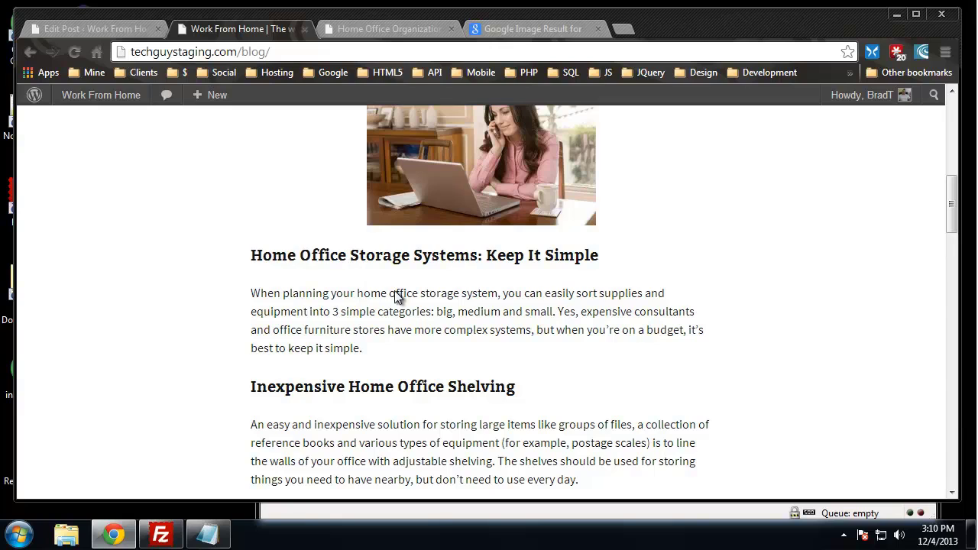
scroll(375, 380, "down", 3)
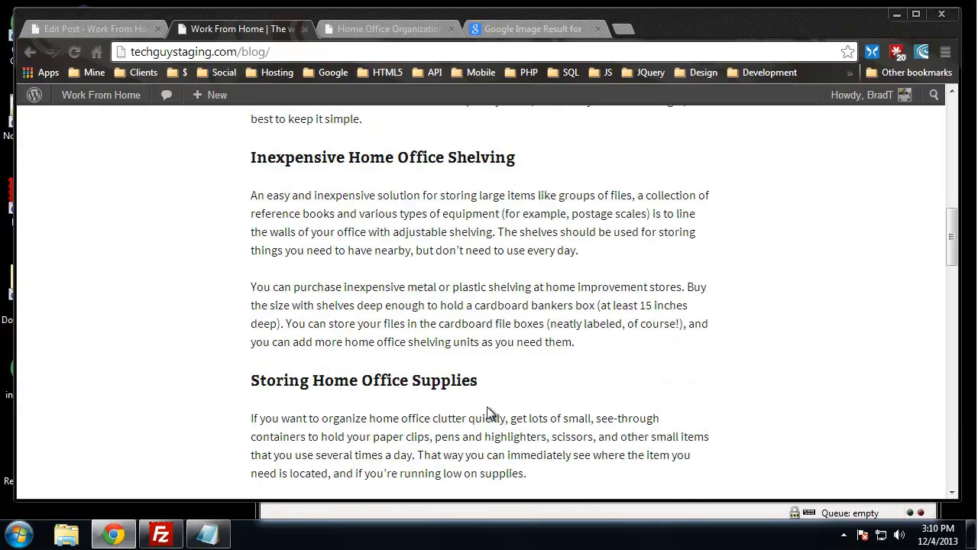
scroll(464, 378, "down", 2)
scroll(450, 380, "down", 2)
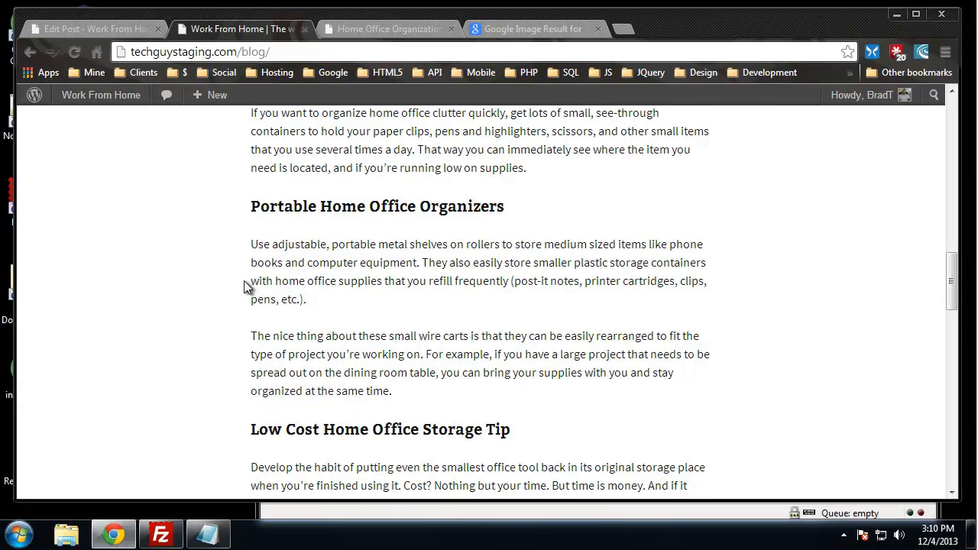
scroll(244, 283, "down", 1)
scroll(257, 409, "up", 2)
scroll(257, 408, "up", 1)
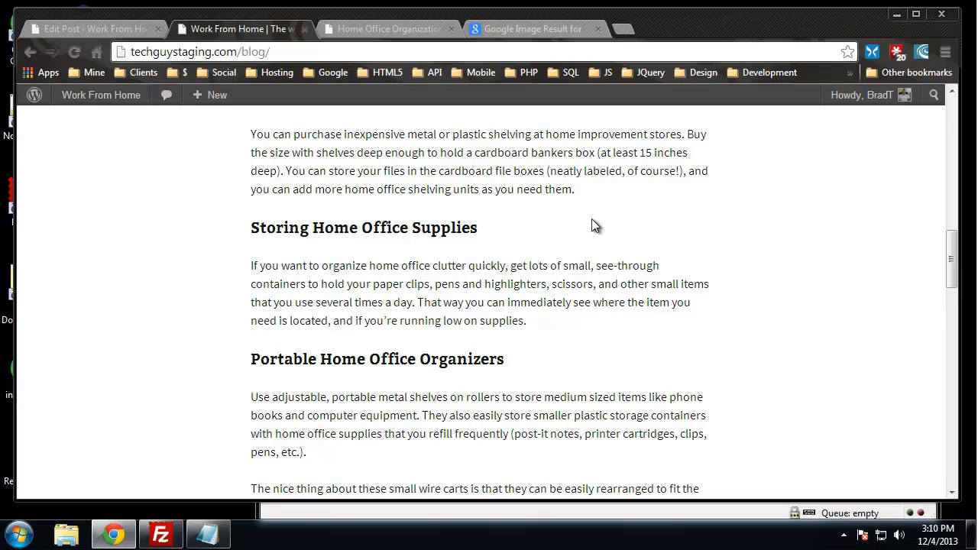
scroll(527, 189, "up", 1)
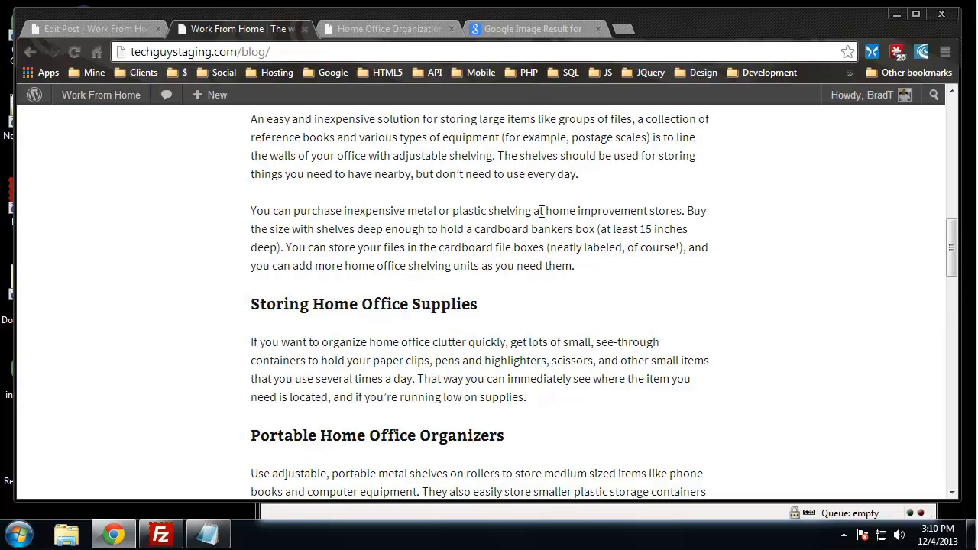
left_click_drag(311, 304, 409, 305)
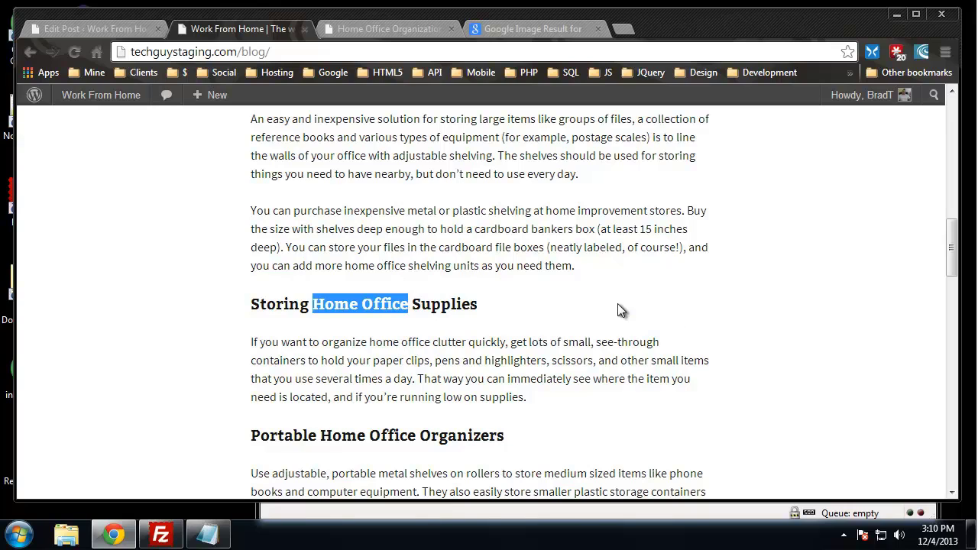
left_click(497, 229)
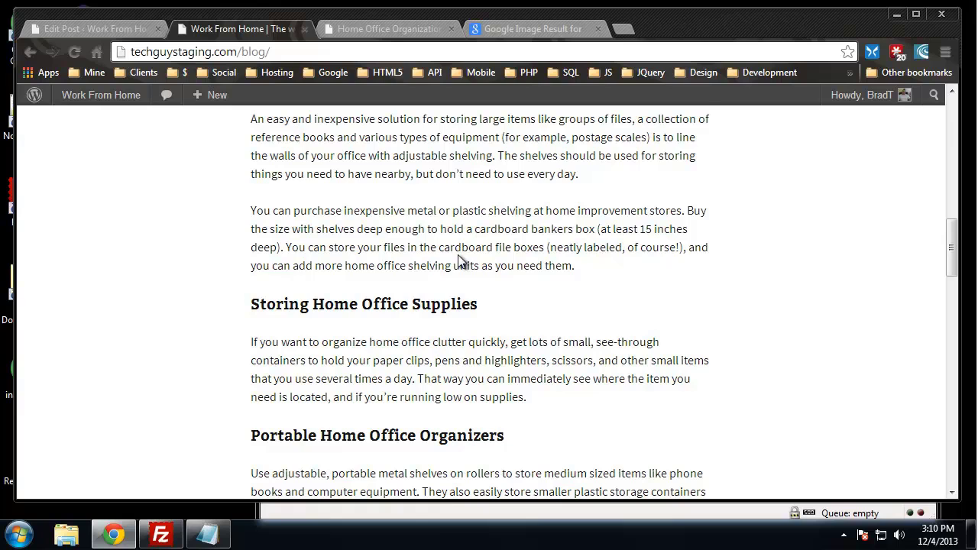
Review the published home office post's title, category, tags, image and comment link on the live front page.
scroll(467, 260, "up", 2)
scroll(719, 305, "up", 5)
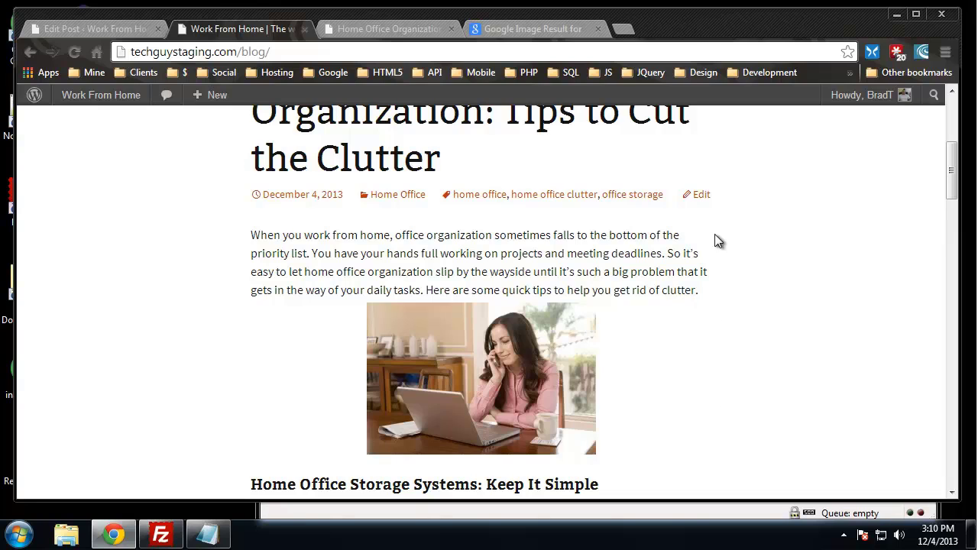
scroll(729, 265, "up", 2)
scroll(730, 268, "down", 1)
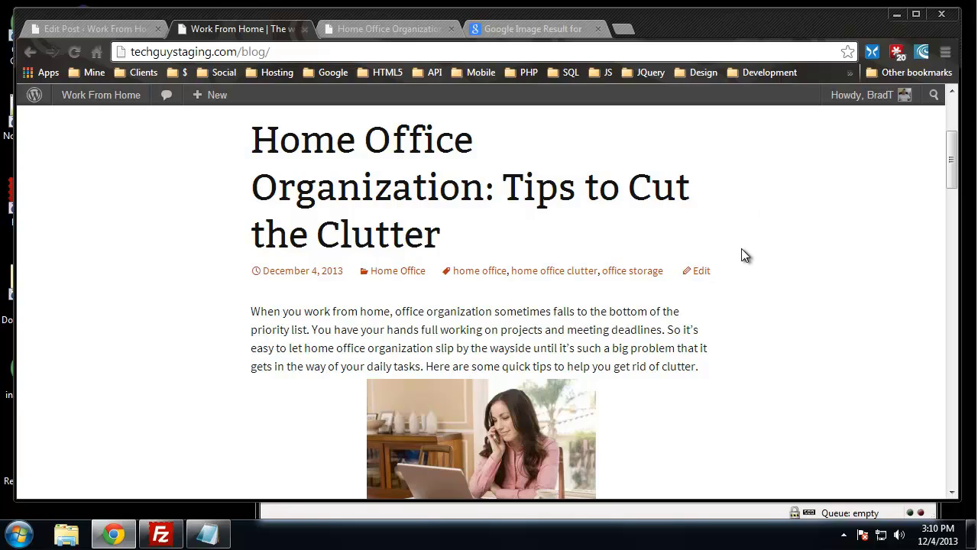
scroll(758, 253, "down", 13)
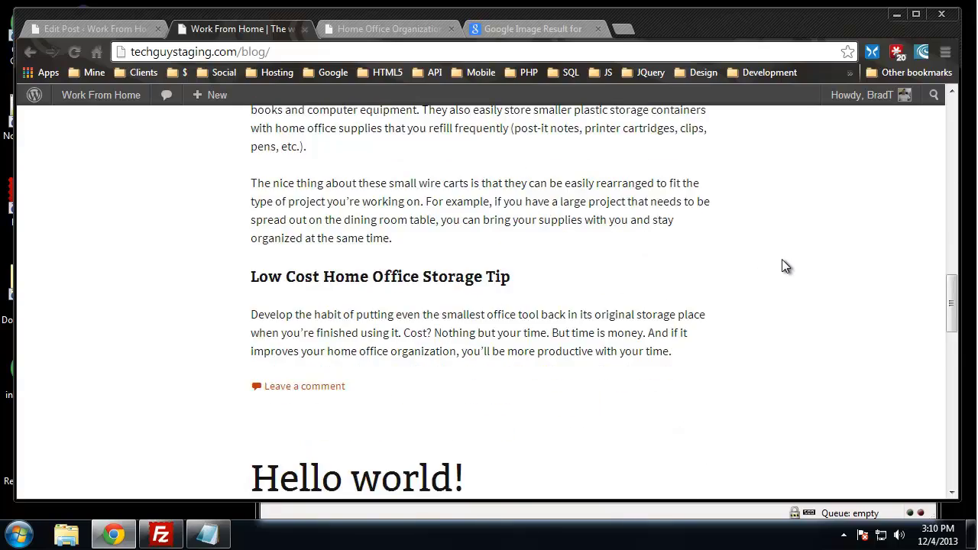
scroll(783, 261, "down", 4)
scroll(787, 263, "up", 15)
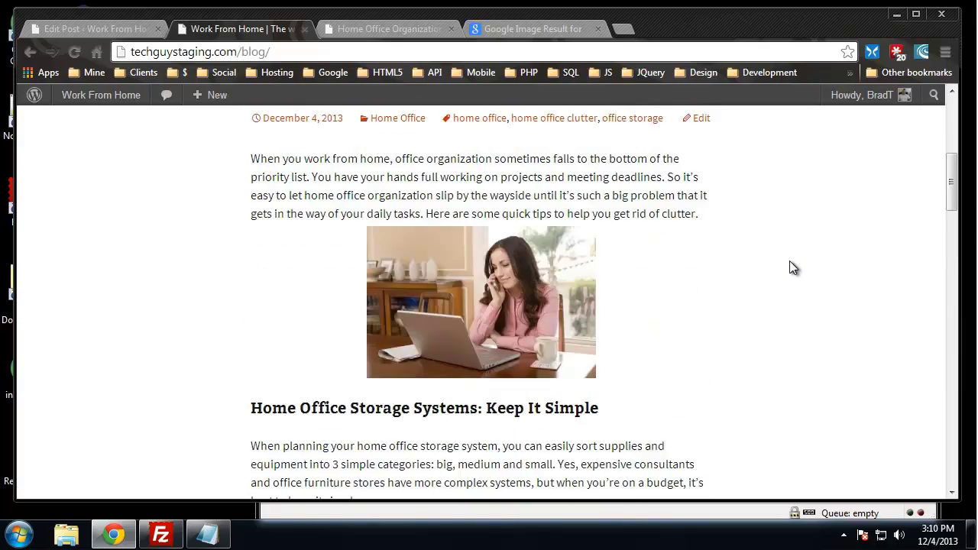
scroll(789, 263, "up", 4)
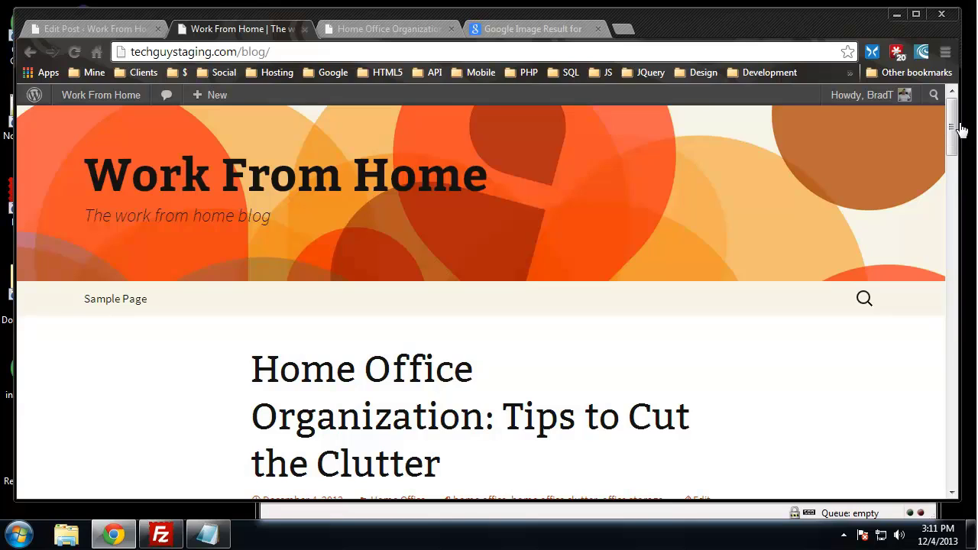
left_click_drag(946, 129, 962, 343)
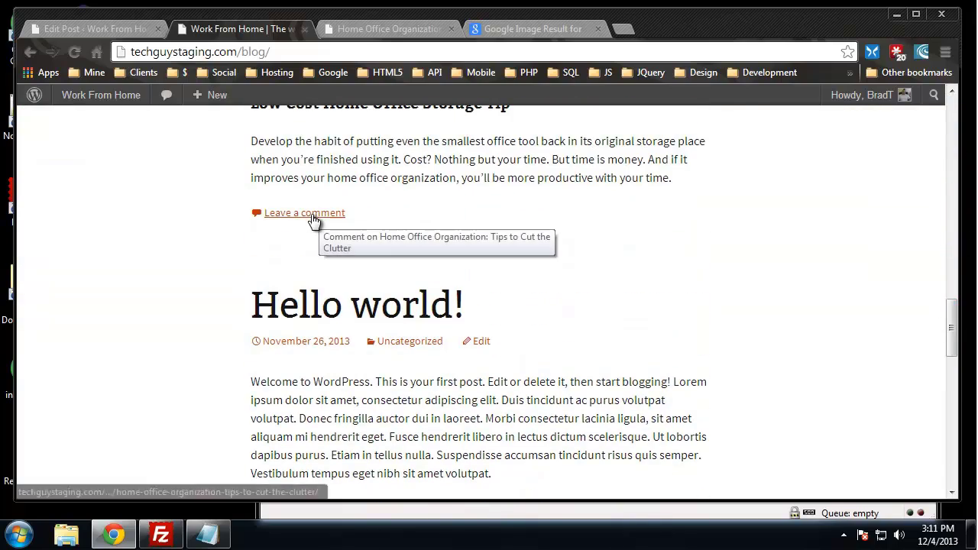
scroll(441, 202, "up", 2)
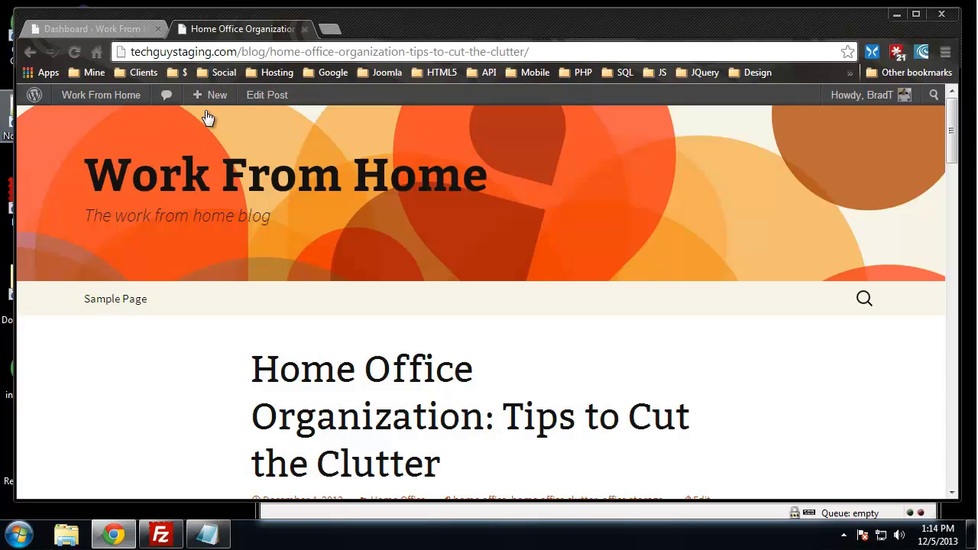
Search Google for yoast in a new tab and open Yoast's WordPress SEO plugin page.
left_click(339, 31)
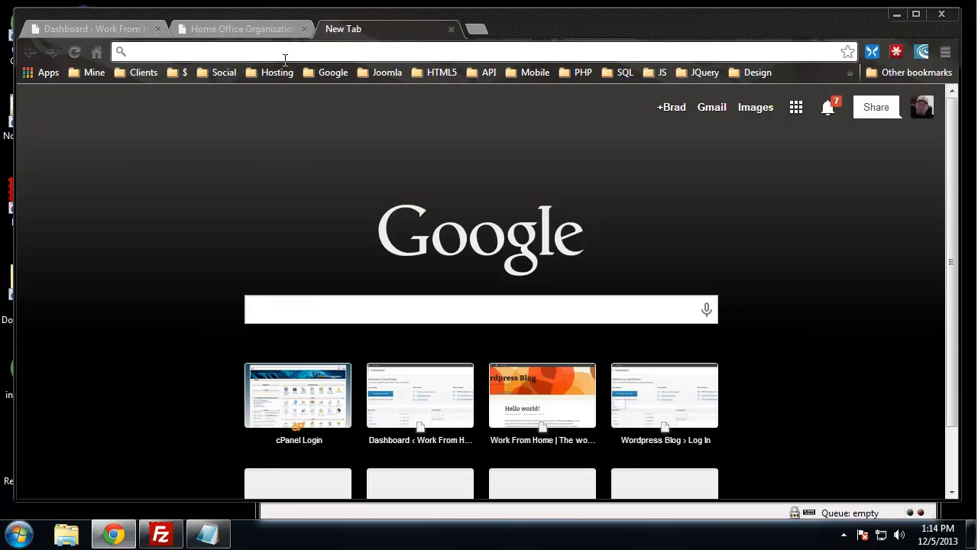
type("yo")
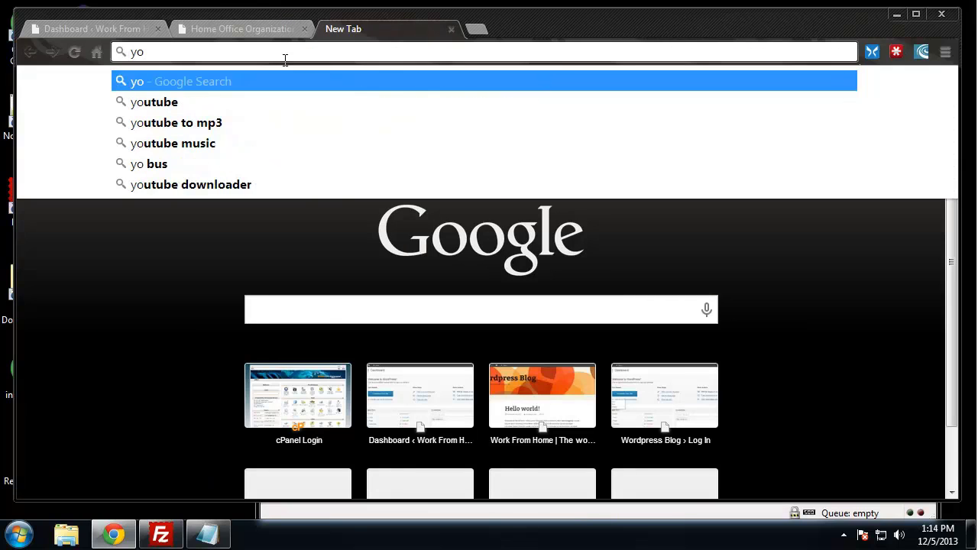
type("ast")
key("Return")
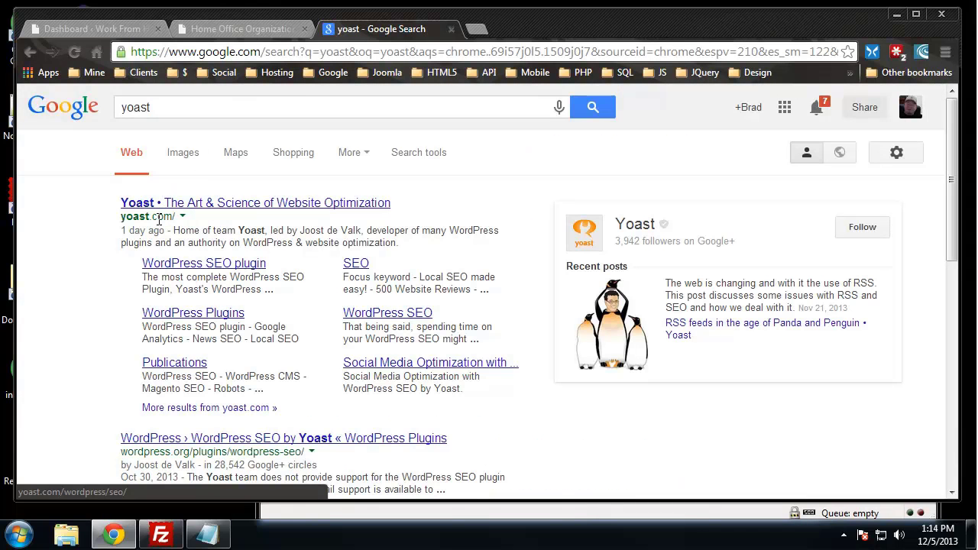
left_click(186, 266)
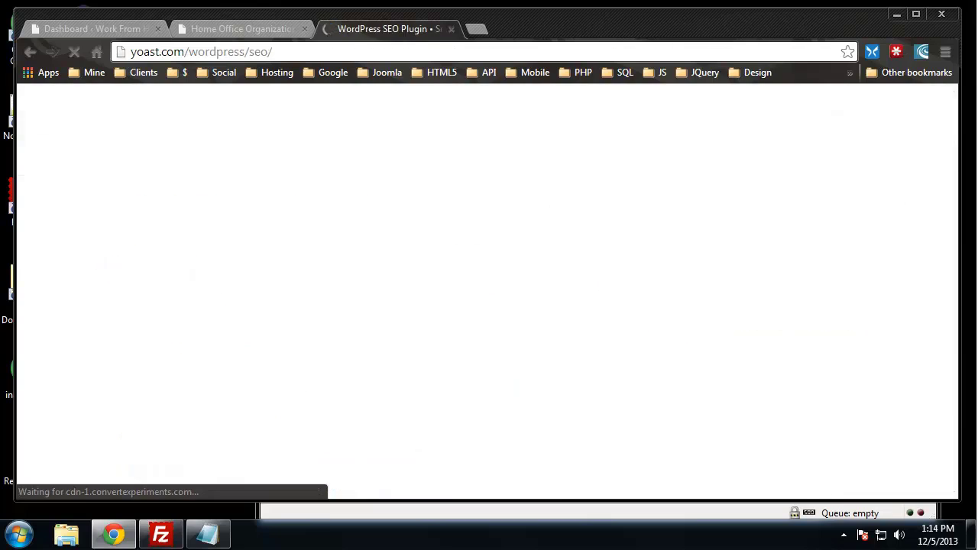
Review the WordPress SEO plugin's description and feature list, and check its free zip download without saving it.
scroll(275, 203, "down", 3)
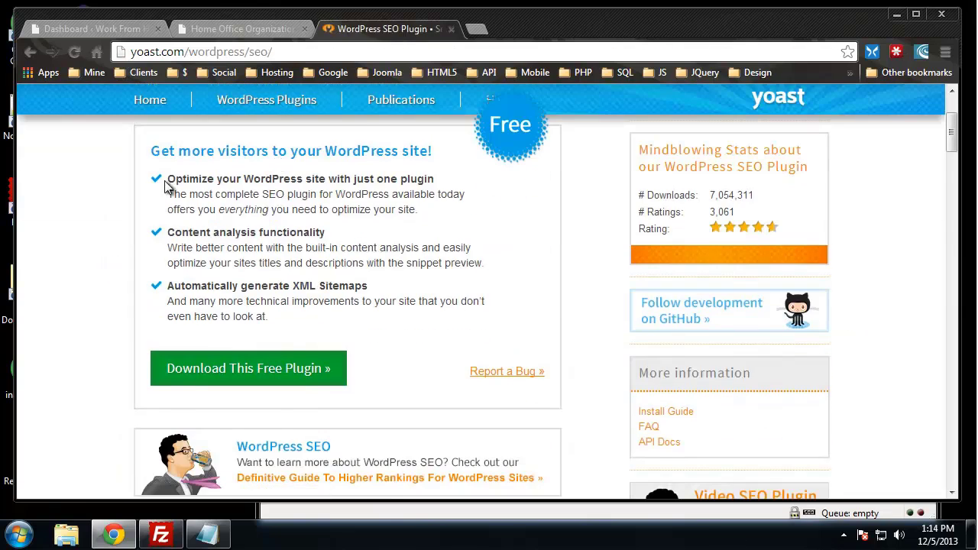
scroll(171, 188, "down", 6)
scroll(179, 187, "up", 1)
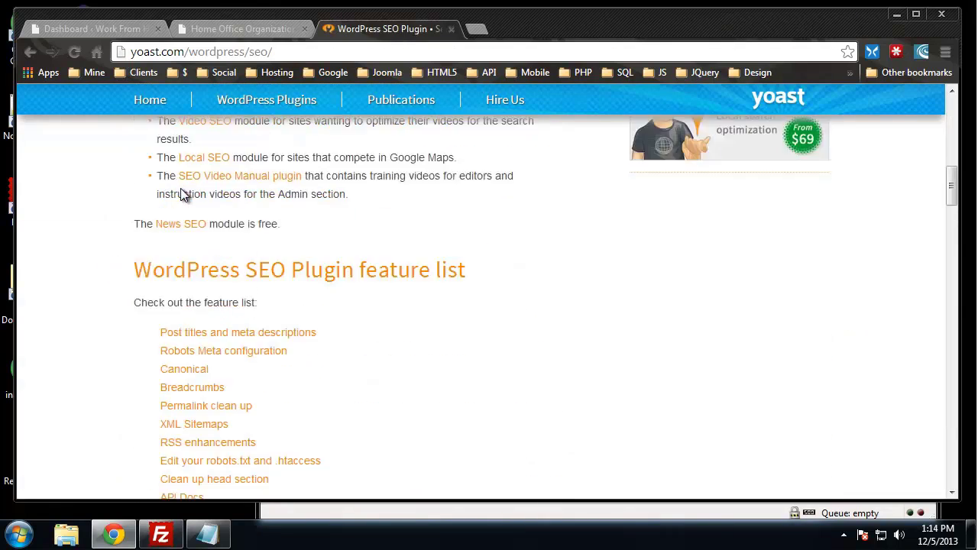
scroll(179, 194, "up", 8)
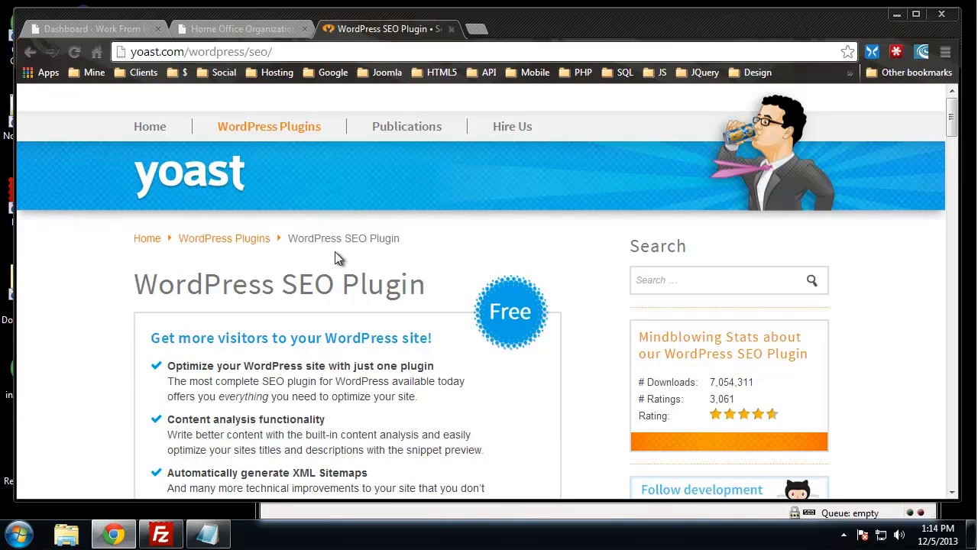
scroll(297, 266, "down", 5)
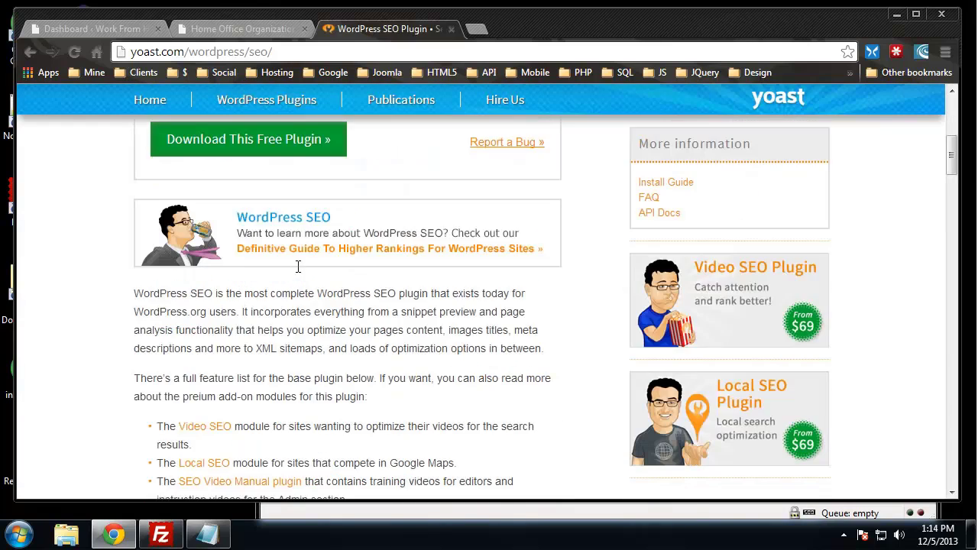
left_click(237, 149)
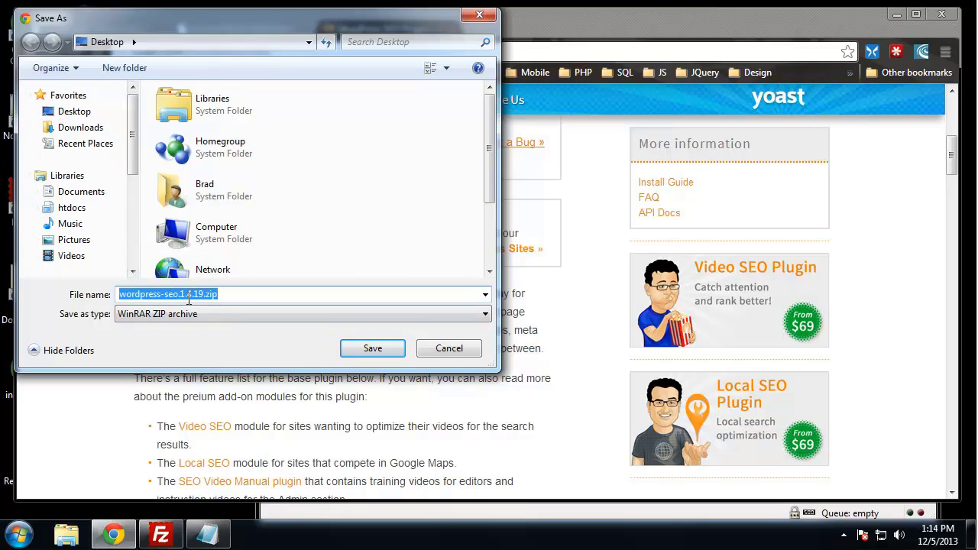
left_click(451, 354)
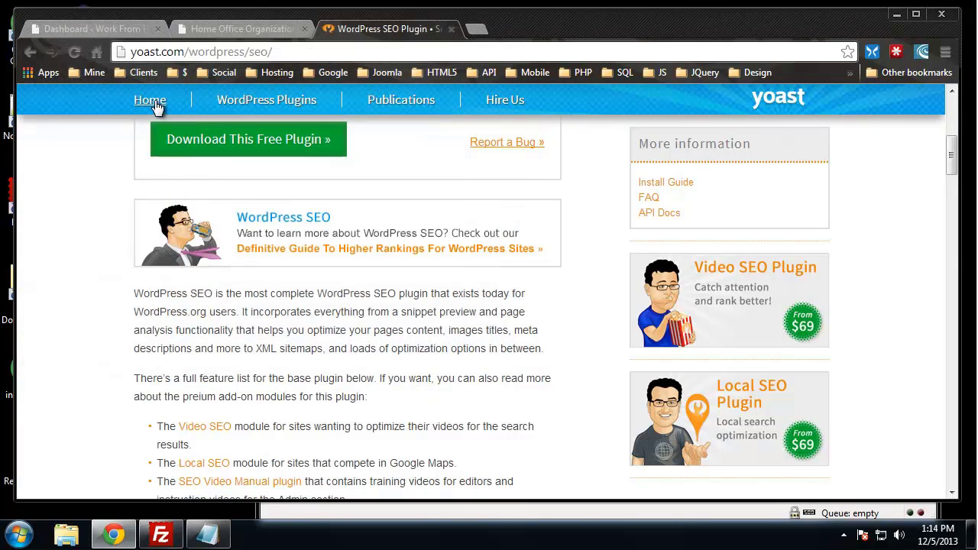
Return to the blog's admin dashboard and search the installable plugins for yoast.
left_click(97, 29)
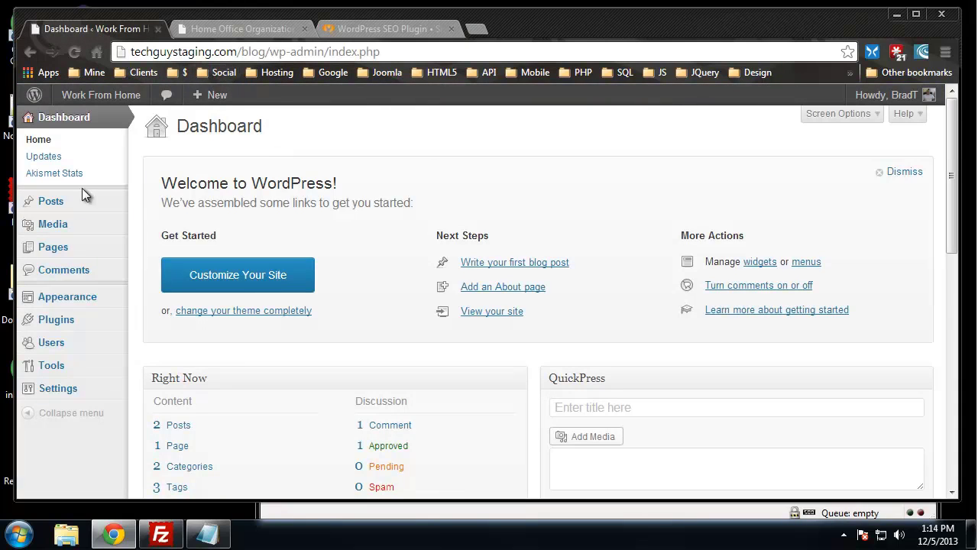
mouse_move(65, 321)
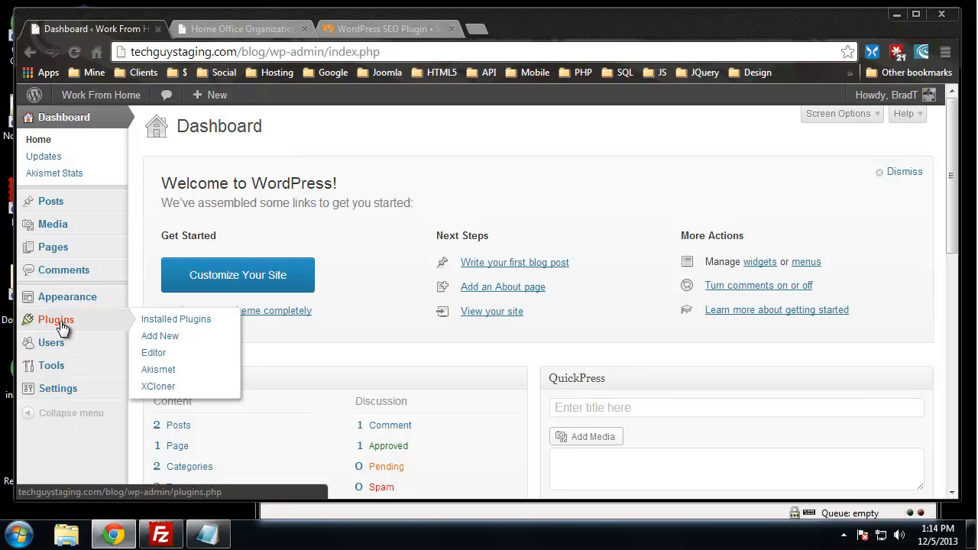
left_click(160, 338)
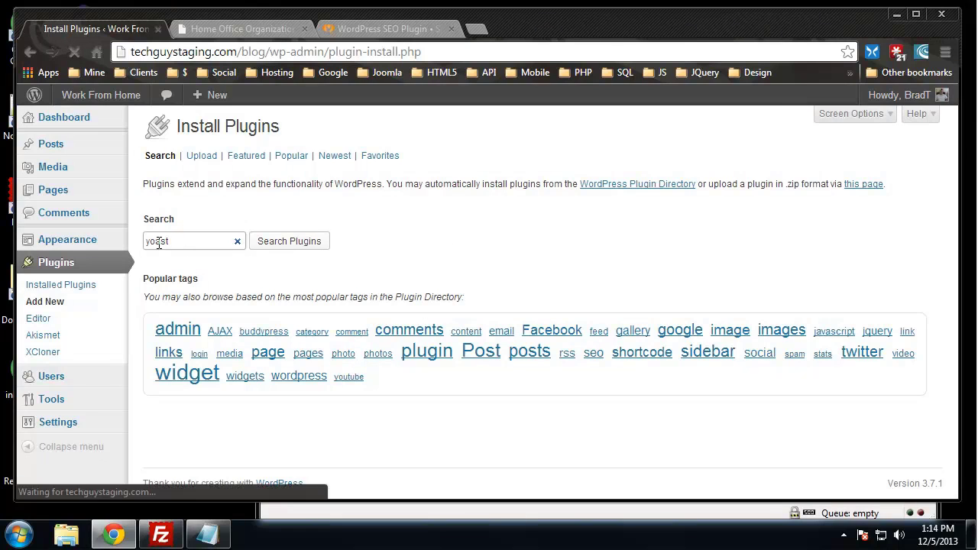
key("Return")
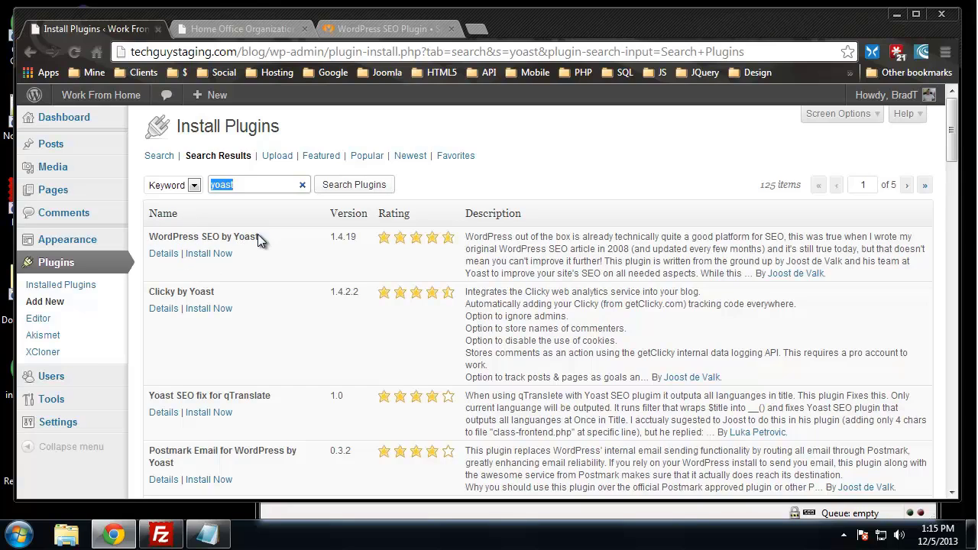
Install and activate the WordPress SEO by Yoast plugin, and decline its anonymous usage tracking.
left_click(222, 257)
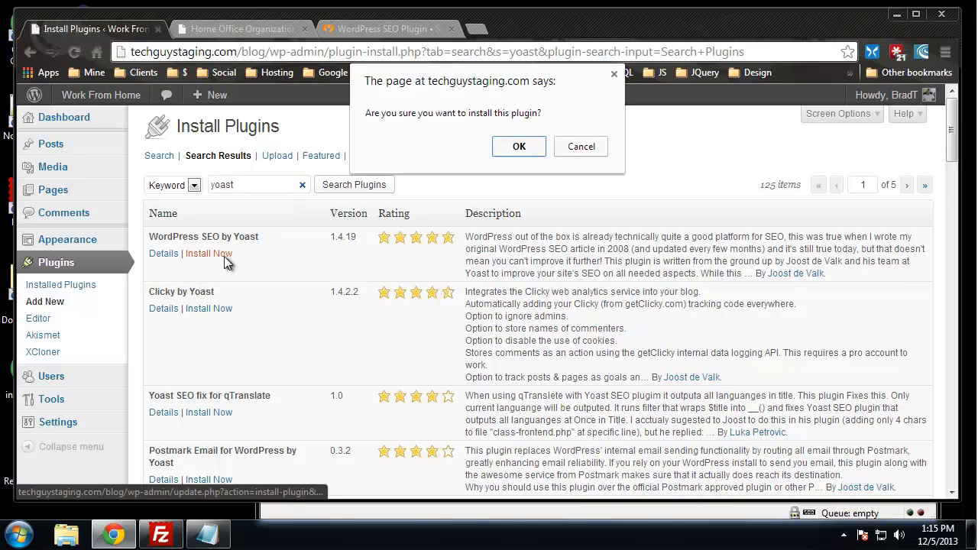
left_click(515, 148)
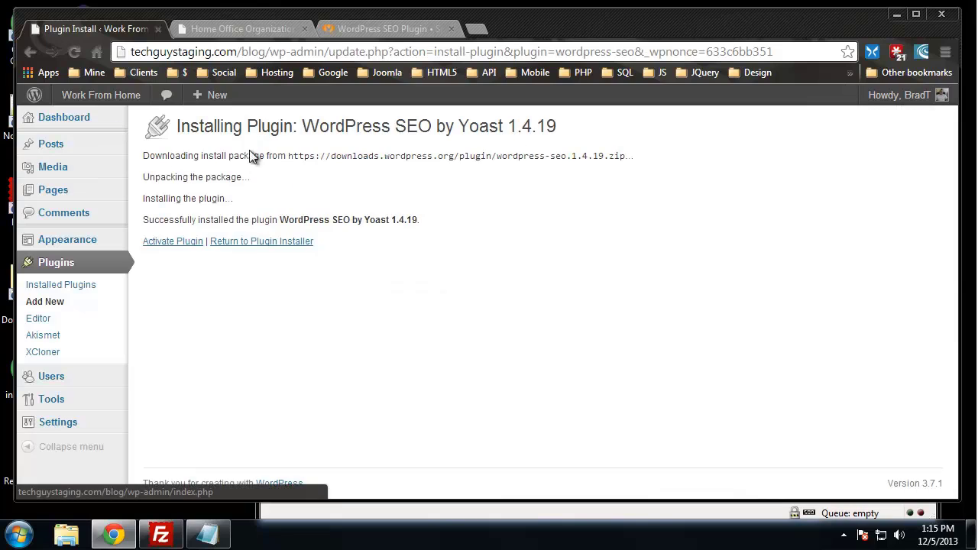
left_click(175, 243)
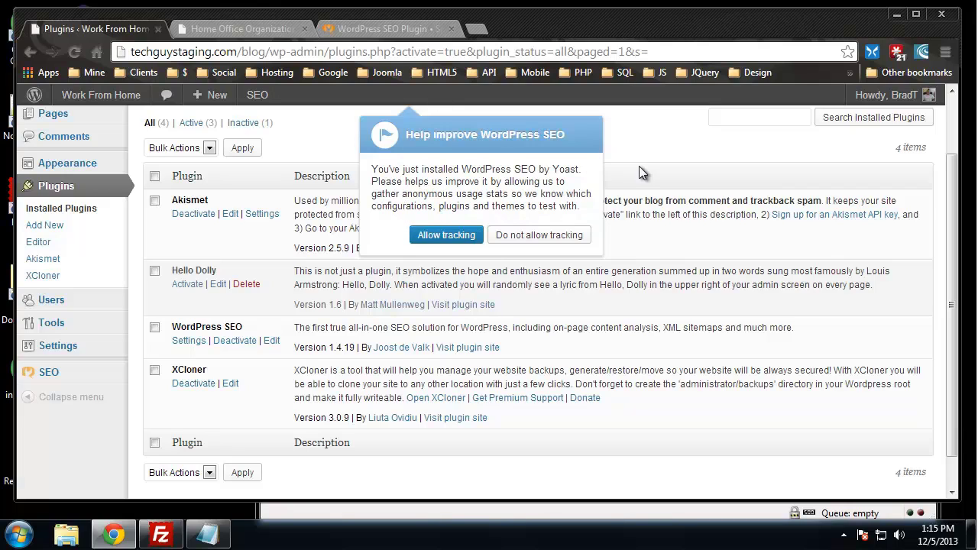
left_click(525, 239)
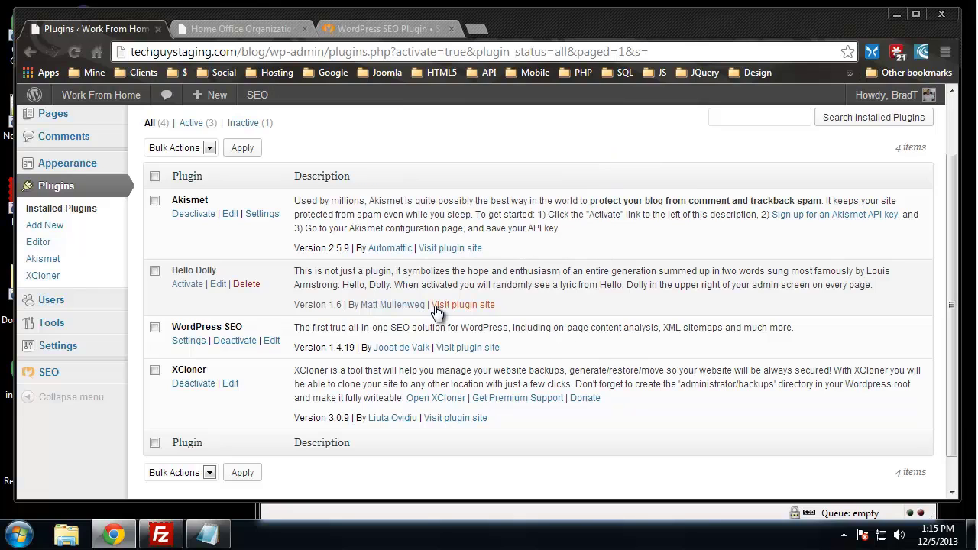
Open the SEO plugin's Dashboard page with its general settings.
scroll(257, 159, "up", 1)
scroll(237, 200, "down", 1)
mouse_move(49, 373)
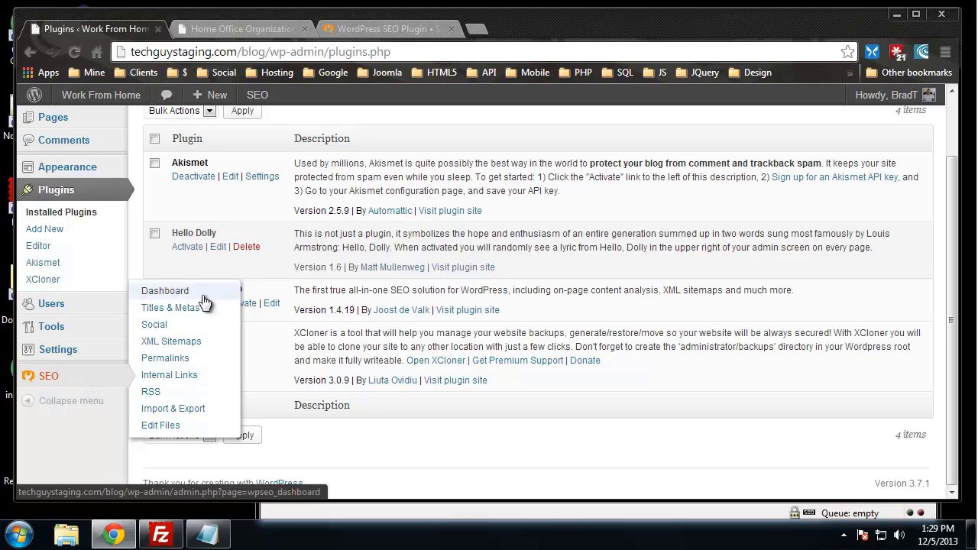
left_click(164, 291)
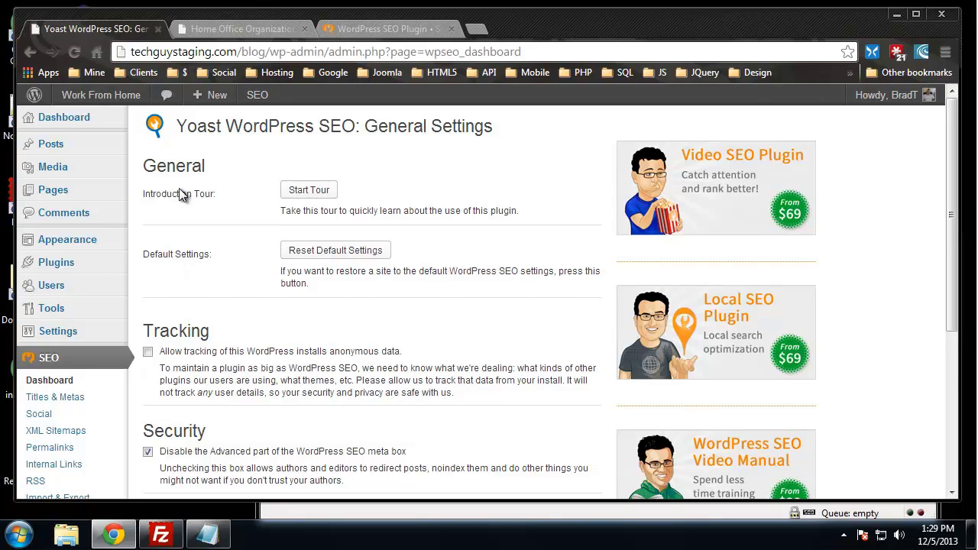
Examine the SEO plugin's Tracking, Security and Webmaster Tools settings, including what the Advanced meta box option controls.
scroll(187, 201, "down", 1)
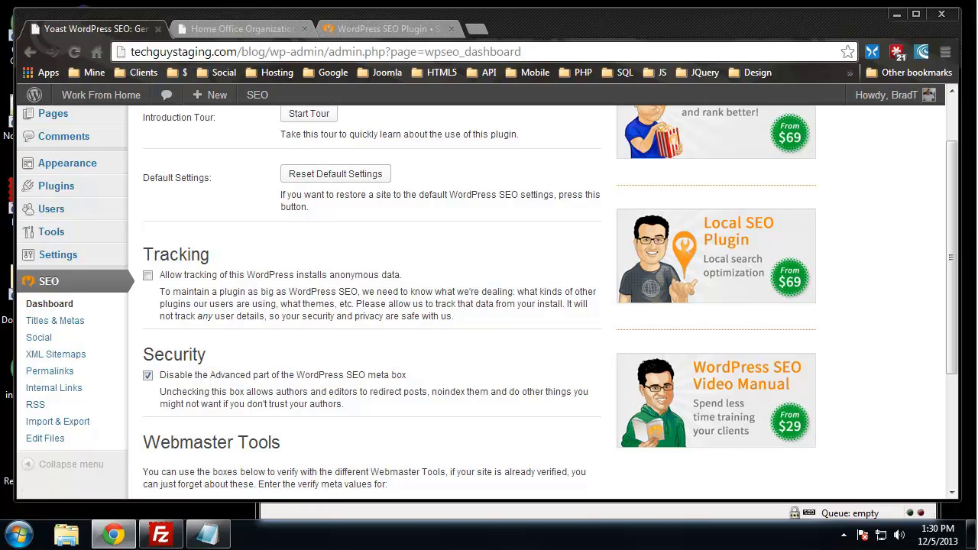
scroll(222, 201, "down", 1)
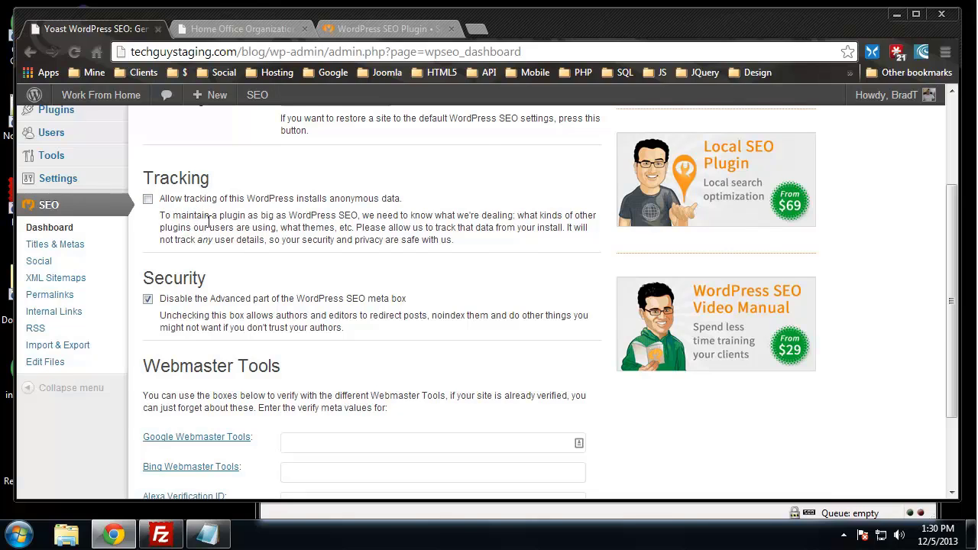
scroll(209, 221, "down", 1)
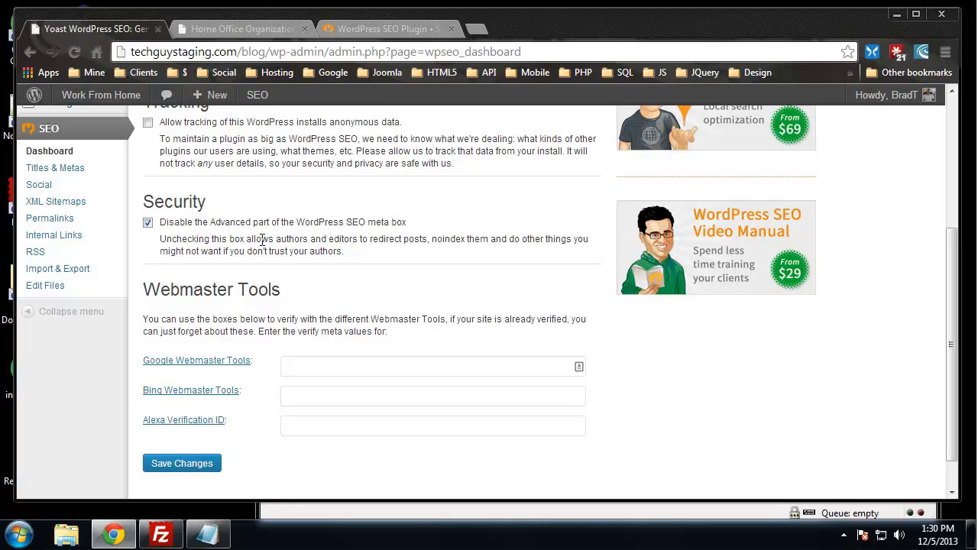
left_click_drag(277, 240, 421, 241)
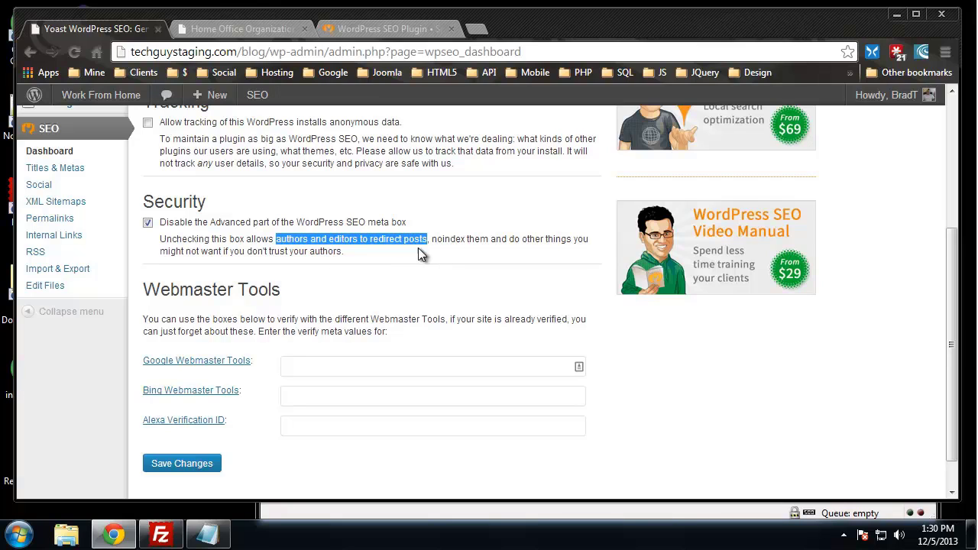
left_click_drag(442, 239, 451, 239)
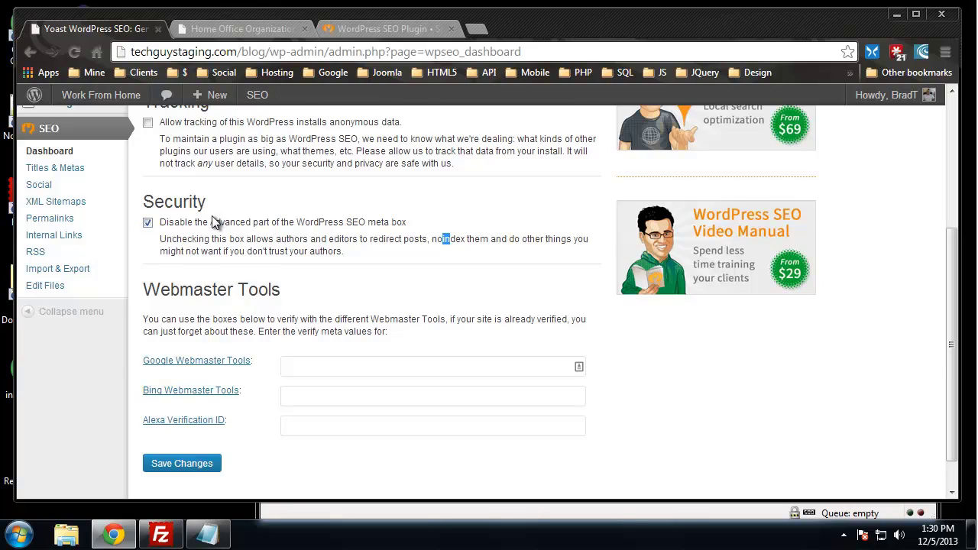
scroll(214, 220, "down", 1)
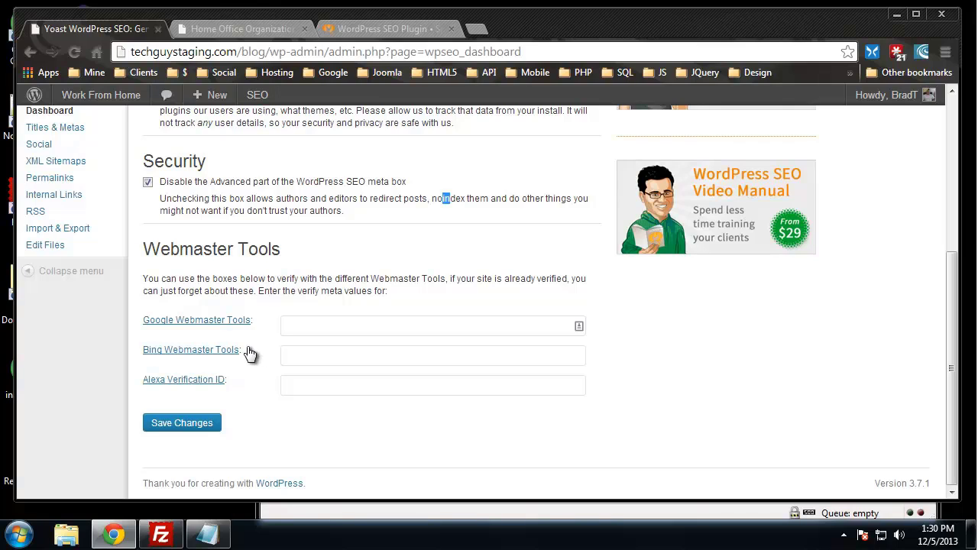
scroll(243, 190, "up", 2)
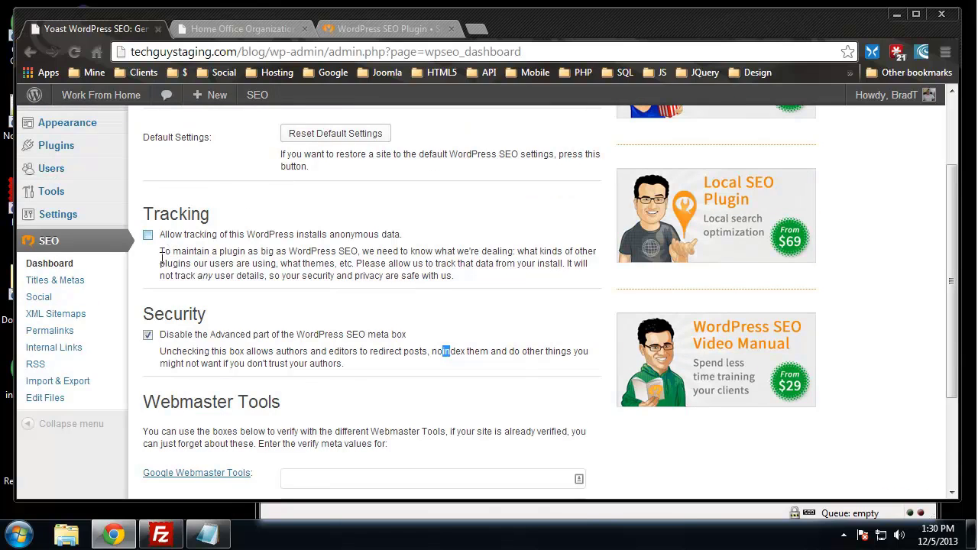
scroll(443, 264, "down", 2)
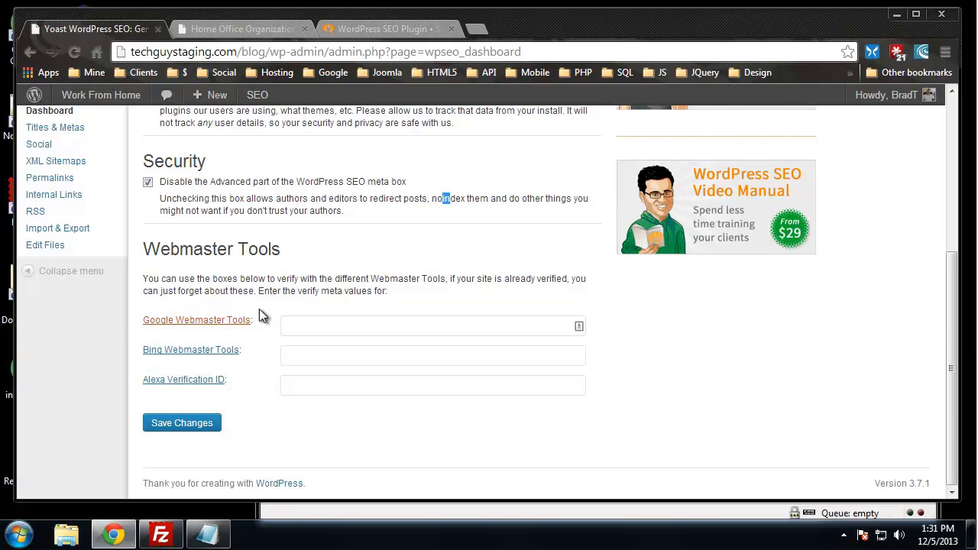
Open the SEO plugin's Titles & Metas page and examine its General title, sitewide meta and head clean-up settings.
scroll(259, 308, "up", 1)
scroll(239, 349, "up", 2)
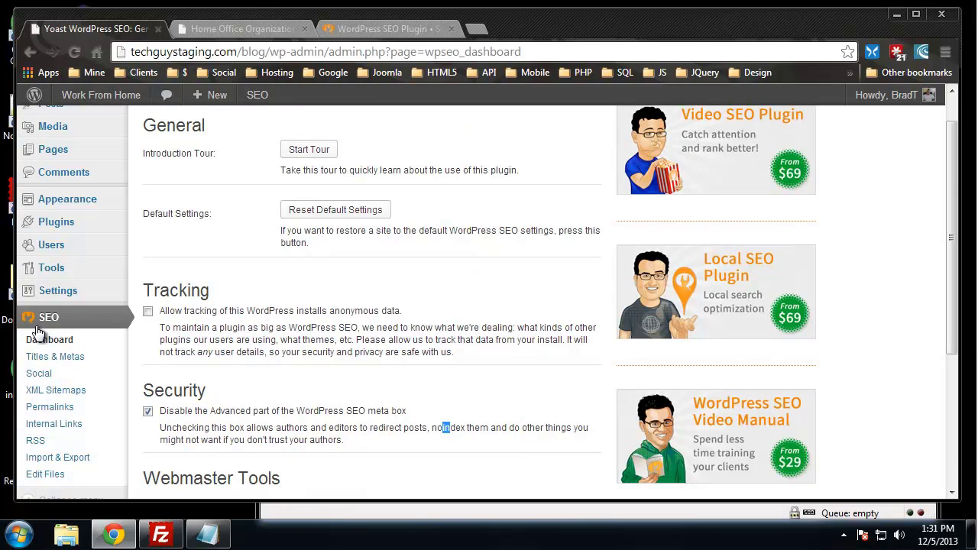
left_click(43, 361)
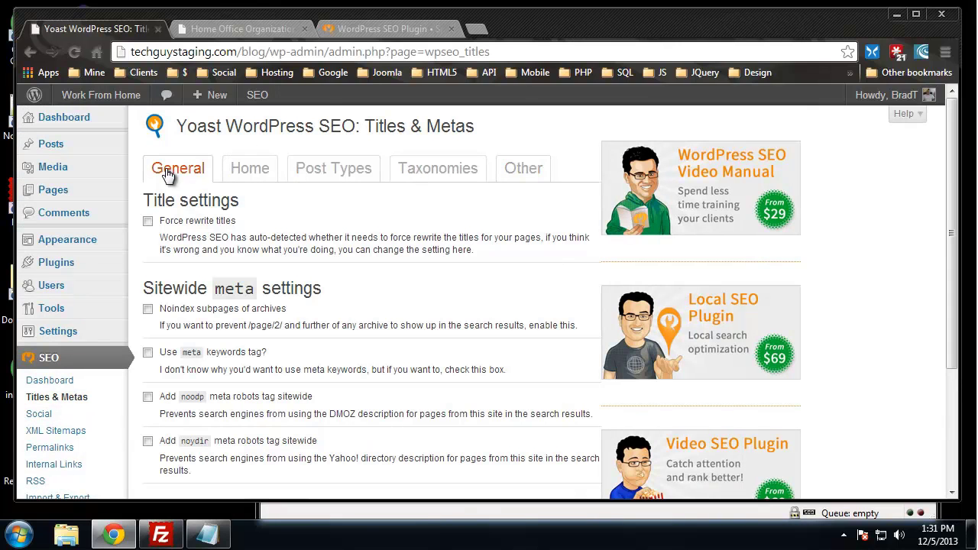
scroll(503, 262, "down", 1)
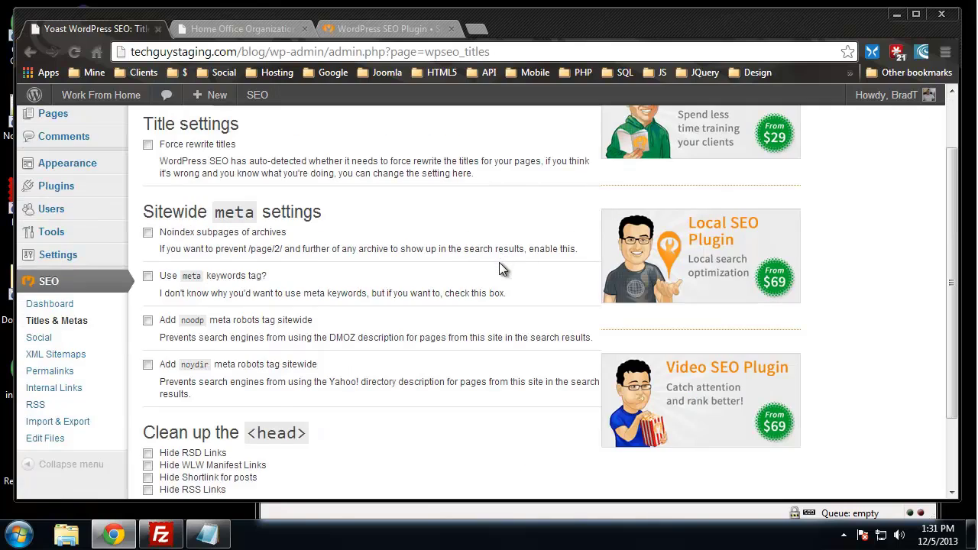
scroll(500, 268, "up", 1)
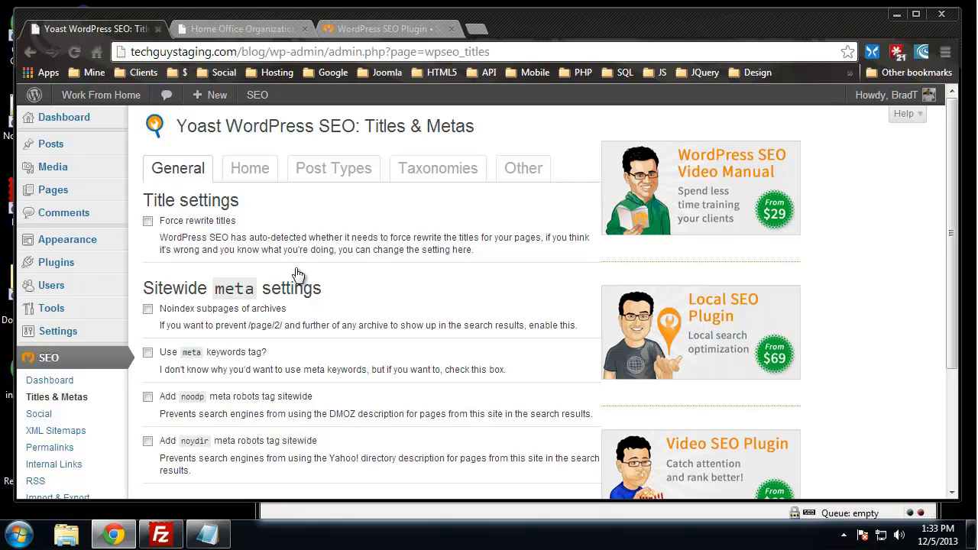
scroll(417, 284, "down", 2)
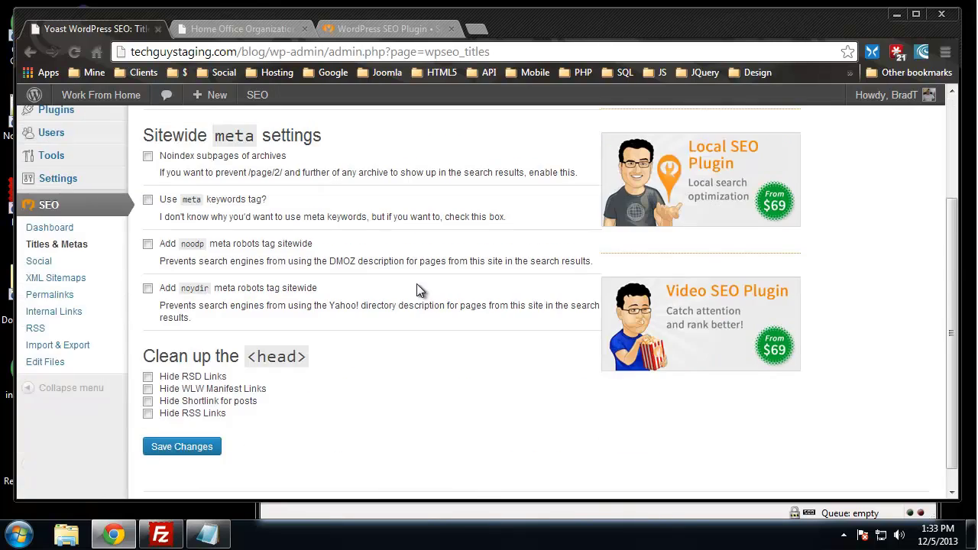
scroll(416, 290, "up", 1)
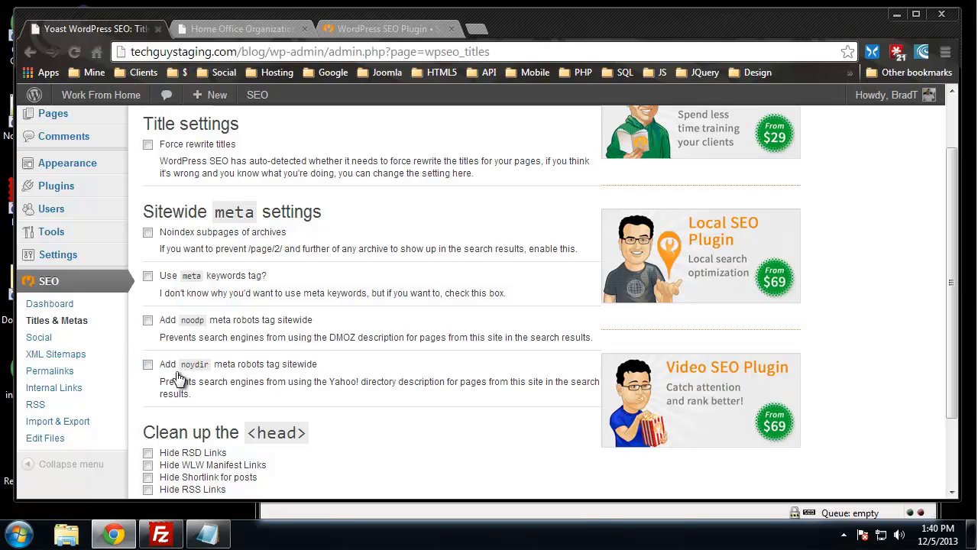
scroll(364, 292, "down", 3)
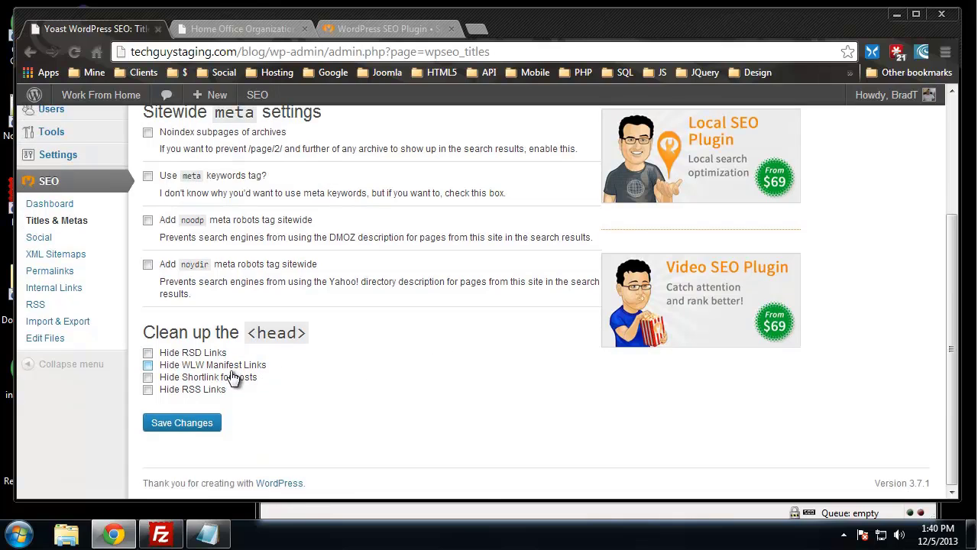
Enable hiding of RSD links, WLW manifest links and the shortlink for posts in the head clean-up settings.
left_click(148, 355)
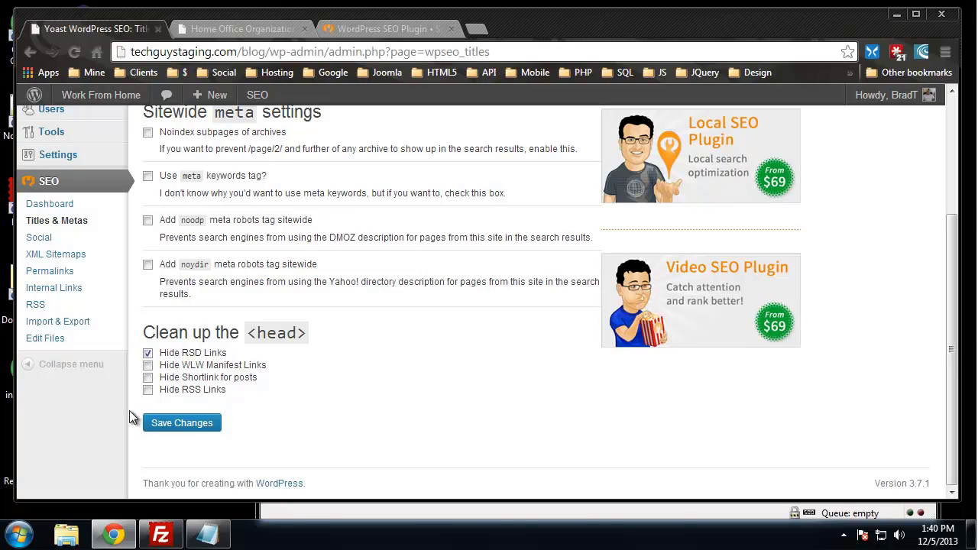
left_click(148, 365)
left_click(148, 378)
scroll(214, 426, "up", 1)
scroll(240, 414, "down", 1)
Open the Home title settings and examine the variables in the homepage title template and the meta description template.
scroll(241, 413, "up", 3)
left_click(251, 172)
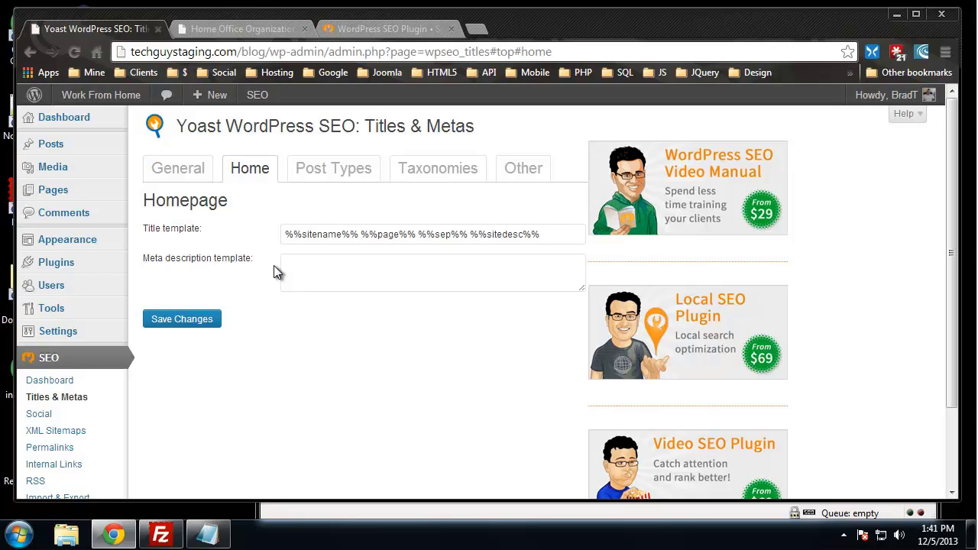
left_click_drag(557, 234, 285, 229)
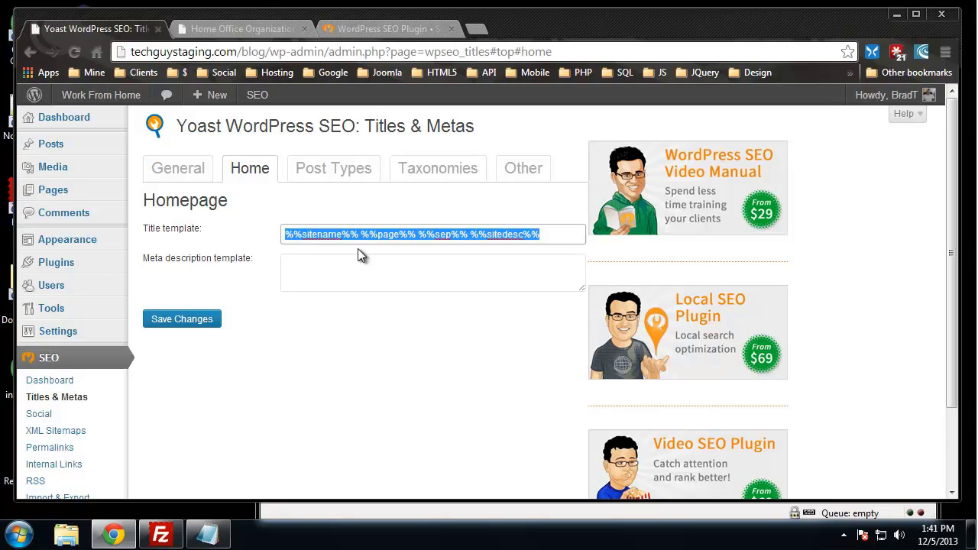
left_click(327, 243)
left_click_drag(306, 235, 398, 236)
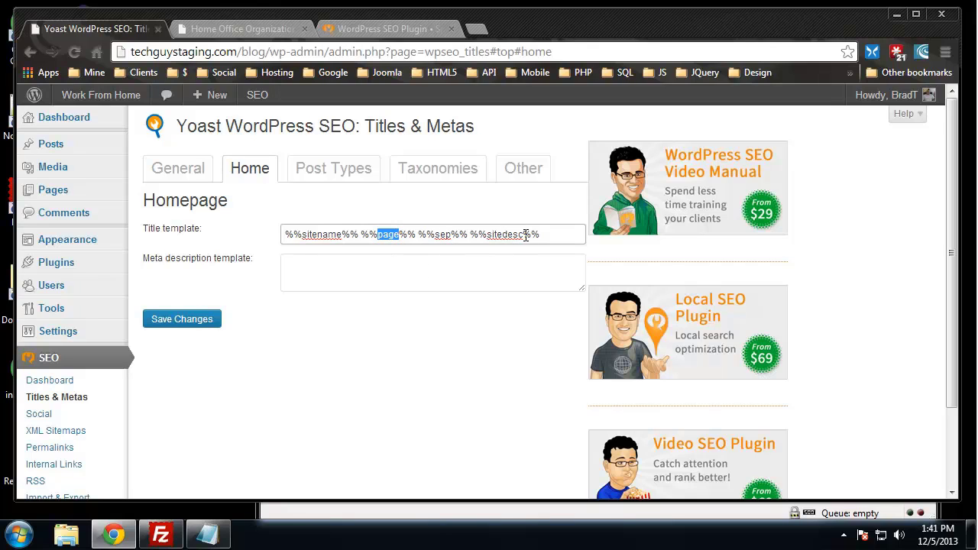
left_click(476, 265)
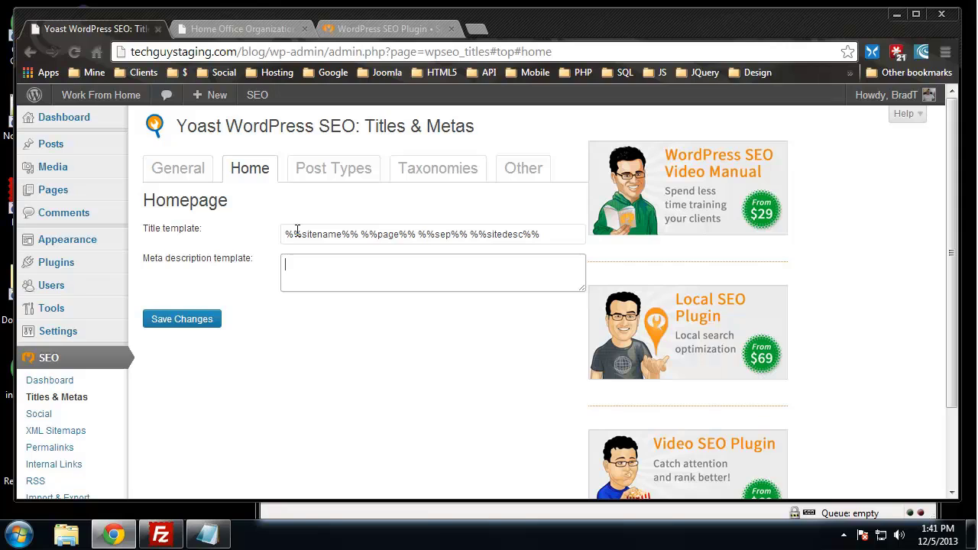
Replace the homepage title template with "My Home Title".
left_click_drag(550, 237, 285, 234)
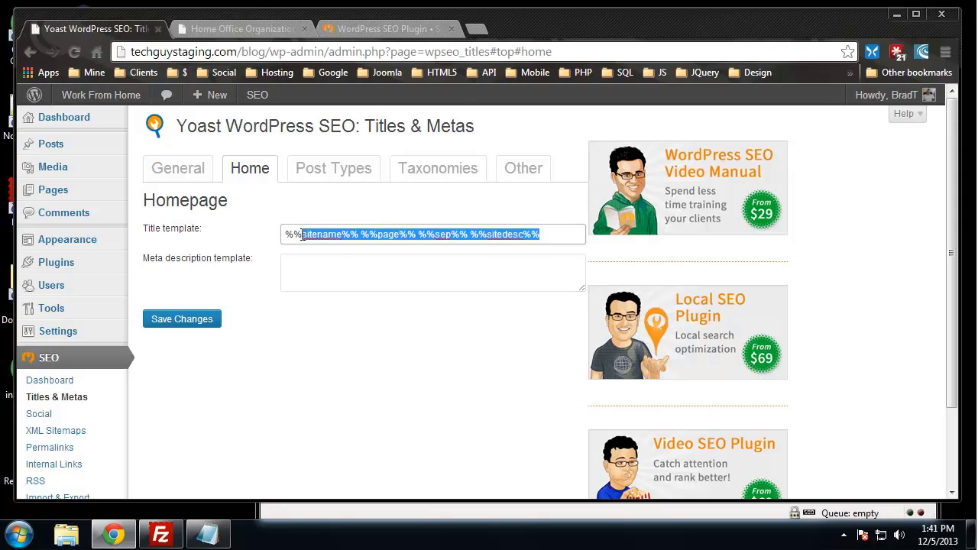
left_click(302, 236)
left_click_drag(554, 234, 235, 230)
type("My Home ")
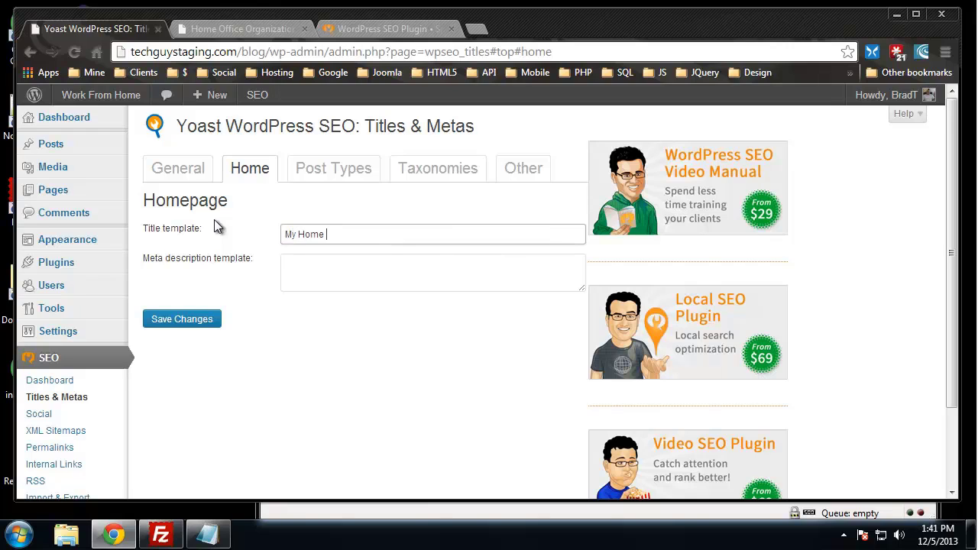
type("Title")
left_click(307, 278)
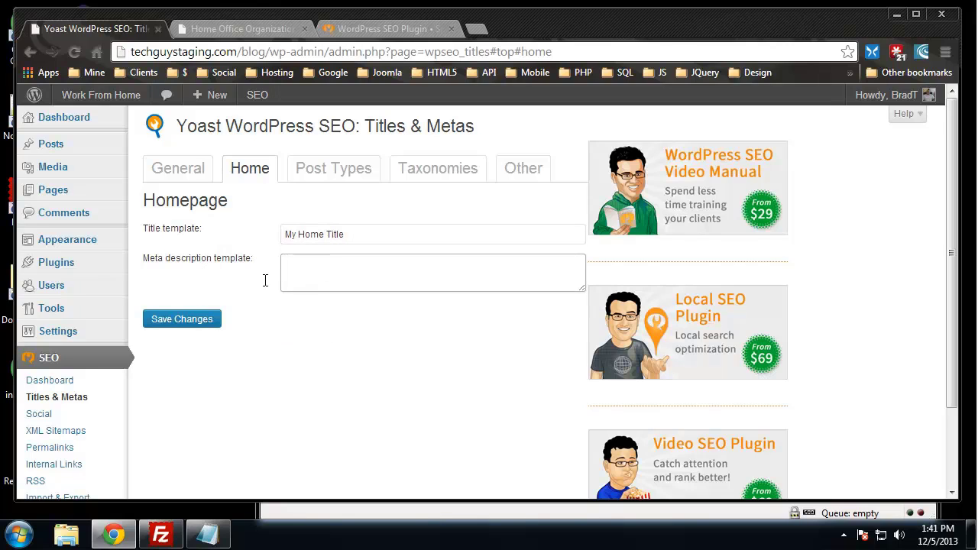
Examine the Post Types title templates and meta options for posts, pages and media, including the noindex option for posts.
left_click(325, 174)
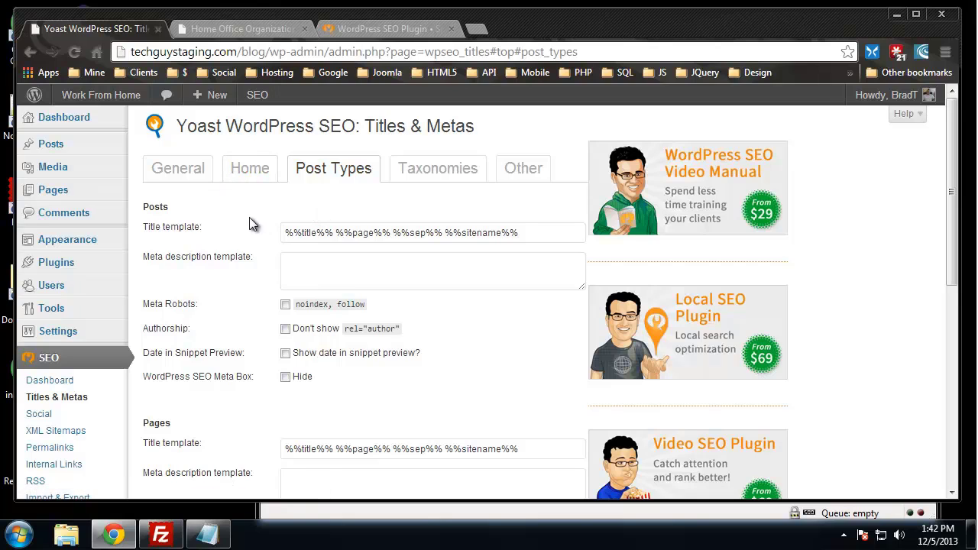
scroll(533, 333, "down", 1)
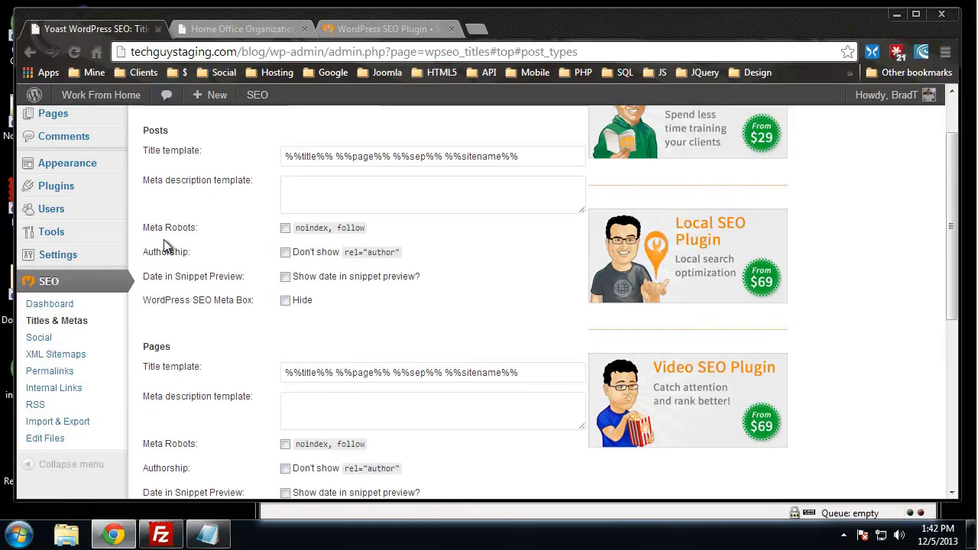
scroll(176, 237, "down", 3)
scroll(183, 233, "up", 1)
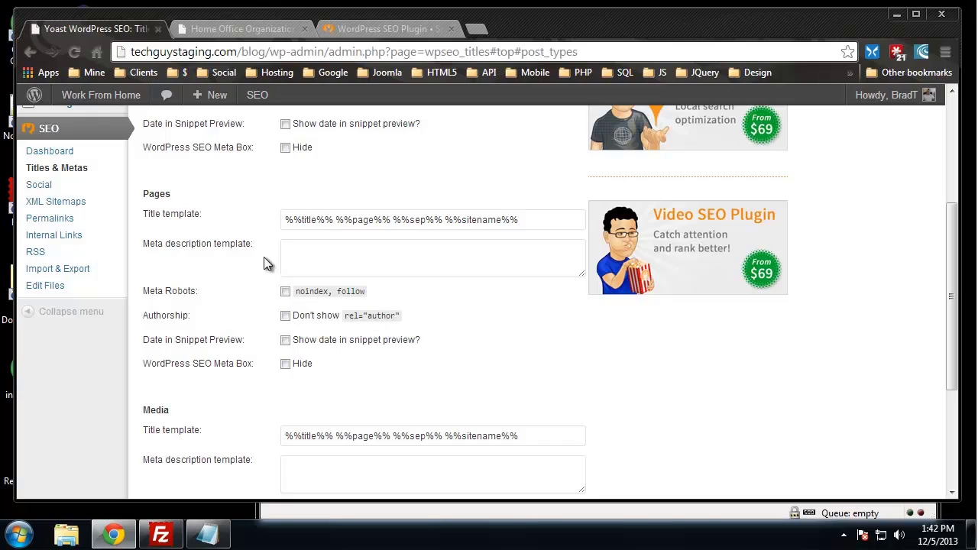
scroll(415, 263, "down", 2)
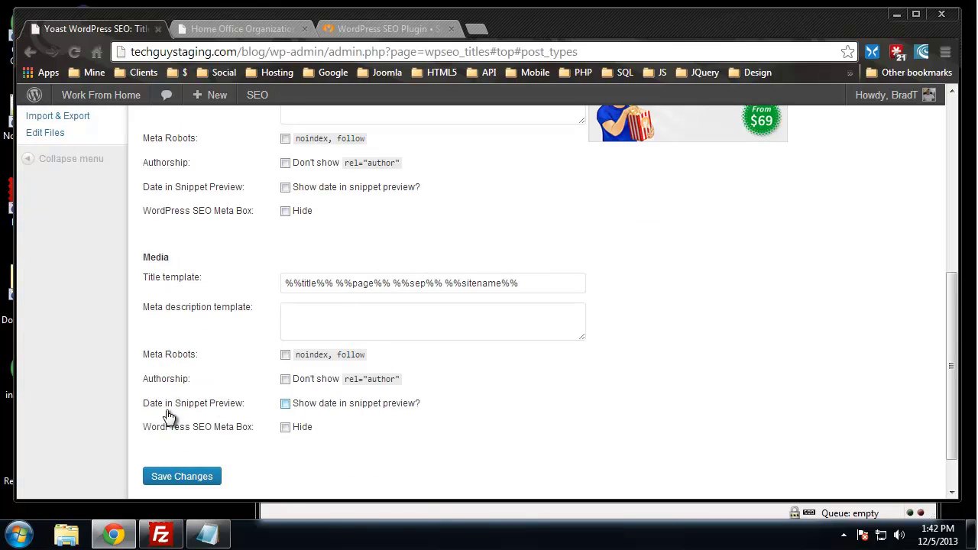
scroll(534, 382, "up", 4)
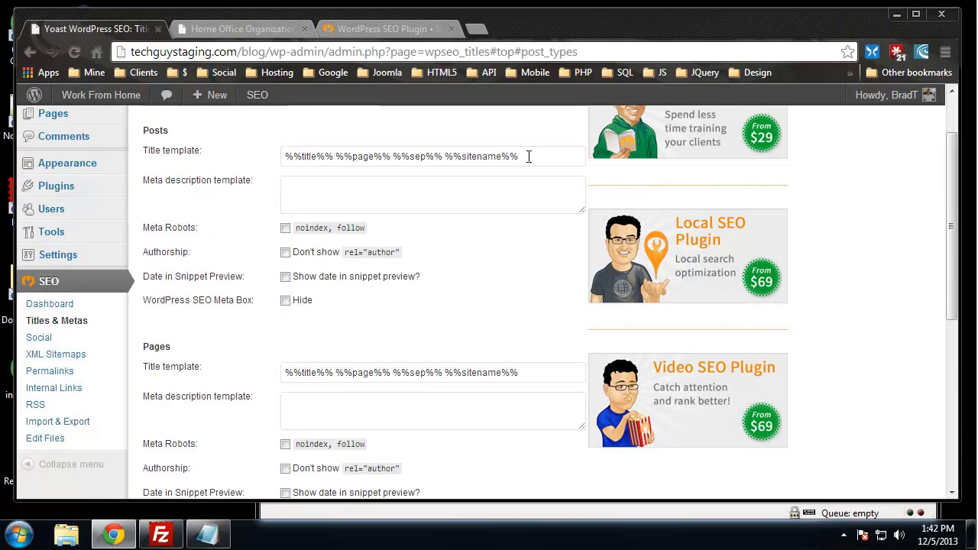
left_click_drag(528, 156, 271, 162)
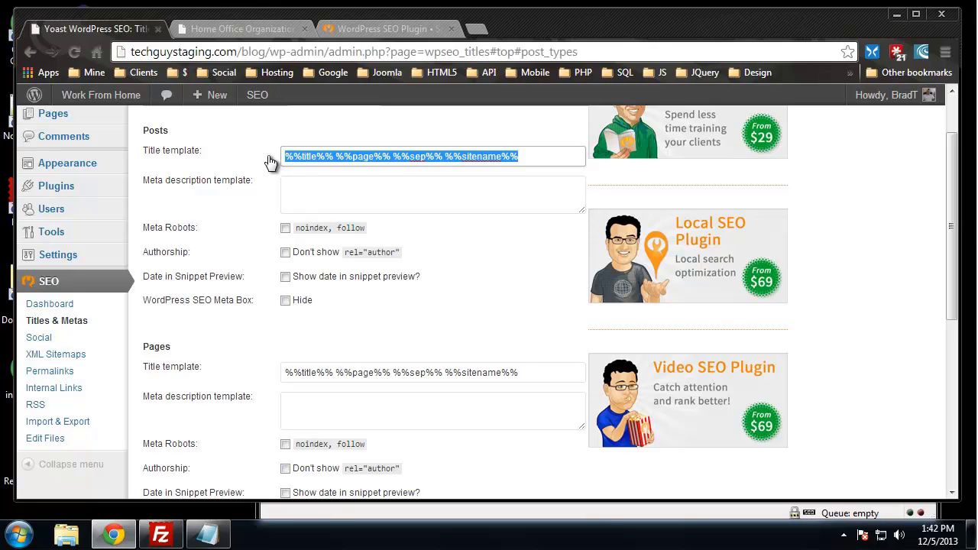
left_click(385, 325)
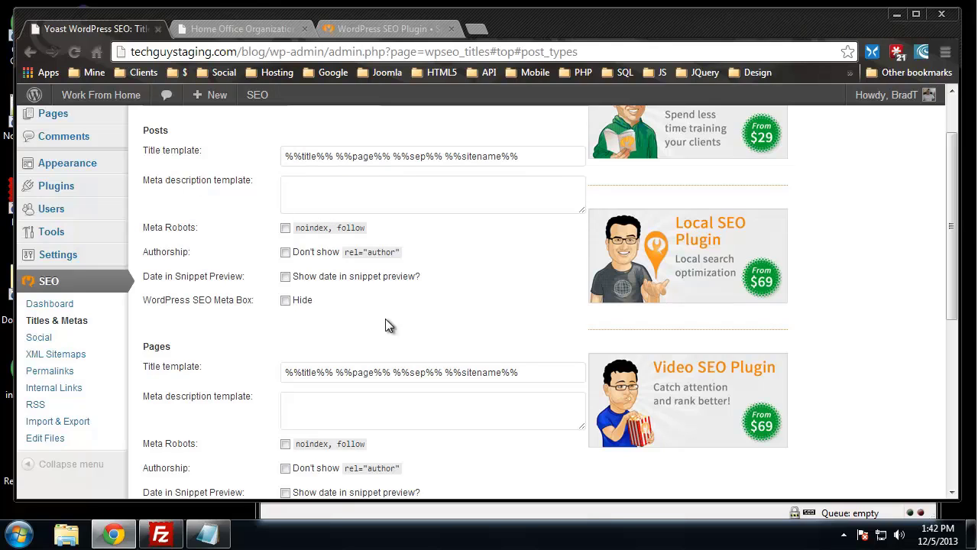
left_click(283, 228)
left_click(286, 228)
scroll(405, 370, "up", 1)
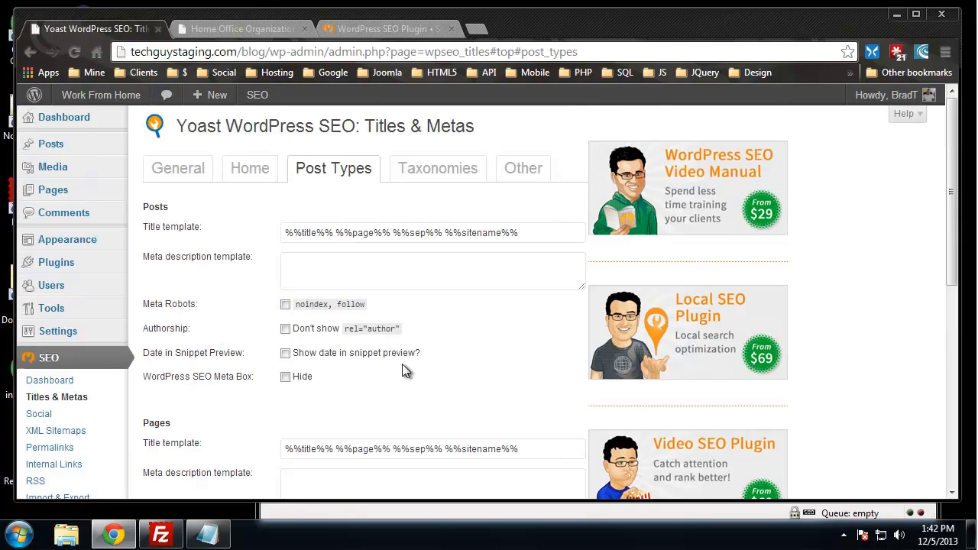
Examine the Taxonomies title templates and meta options for categories, tags and format.
left_click(430, 174)
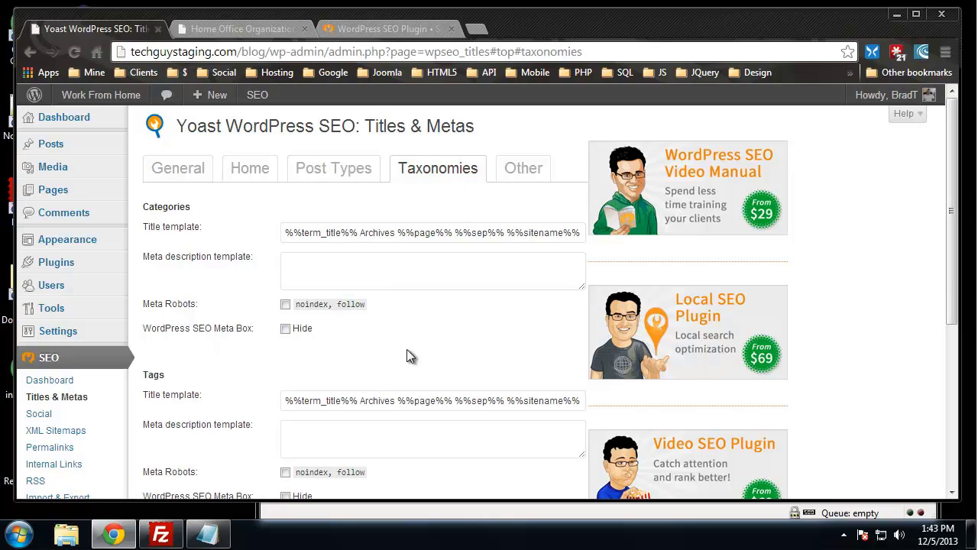
scroll(175, 219, "down", 3)
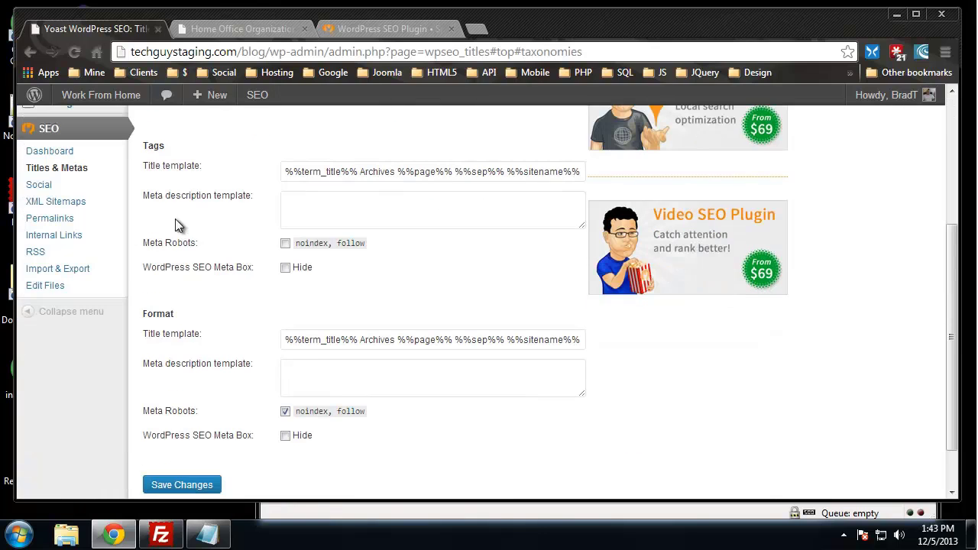
scroll(196, 200, "up", 3)
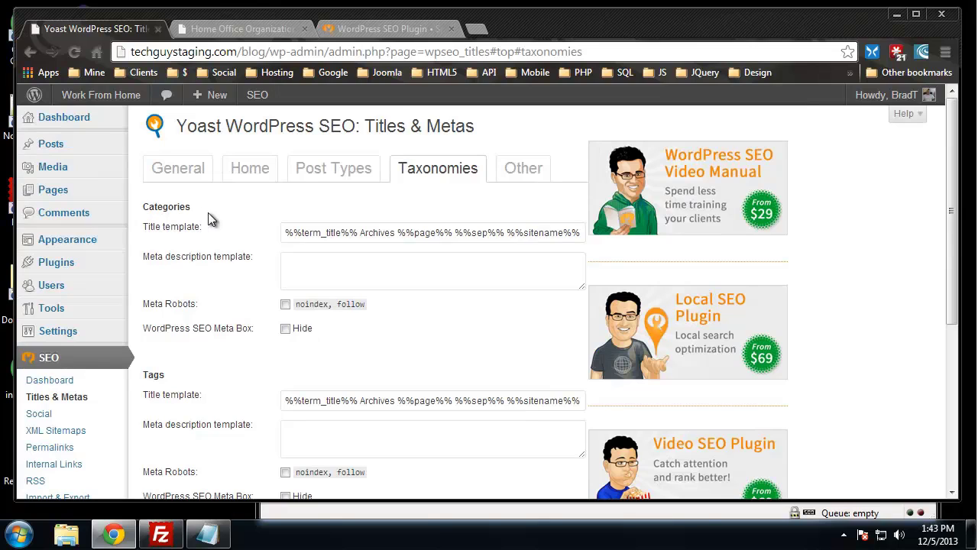
left_click(369, 234)
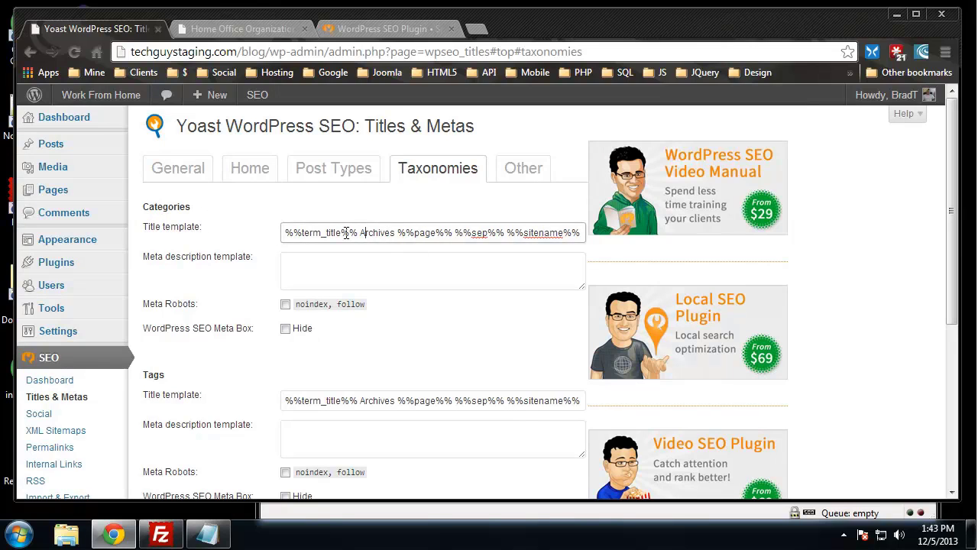
left_click_drag(346, 233, 564, 289)
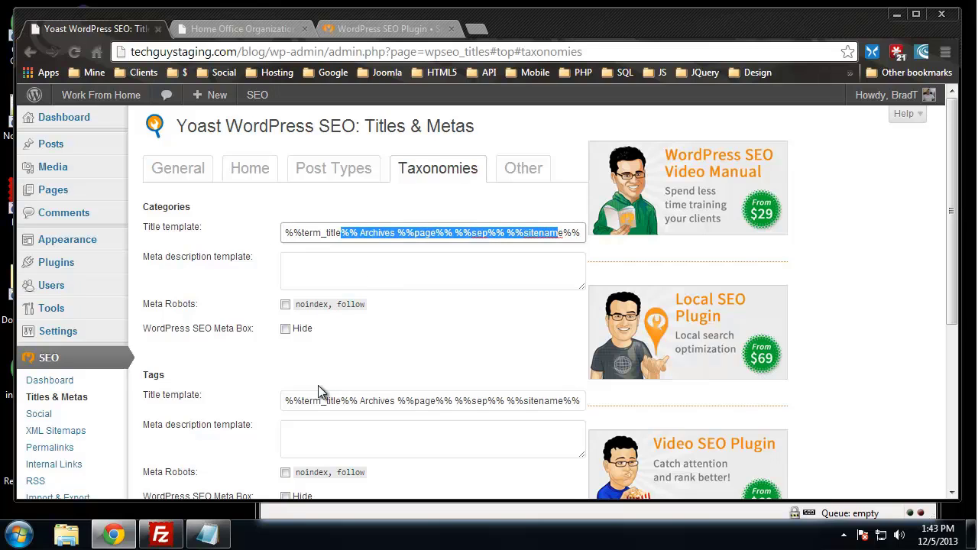
Examine the Other title settings for author archives, date archives, search pages and 404 pages.
left_click(510, 170)
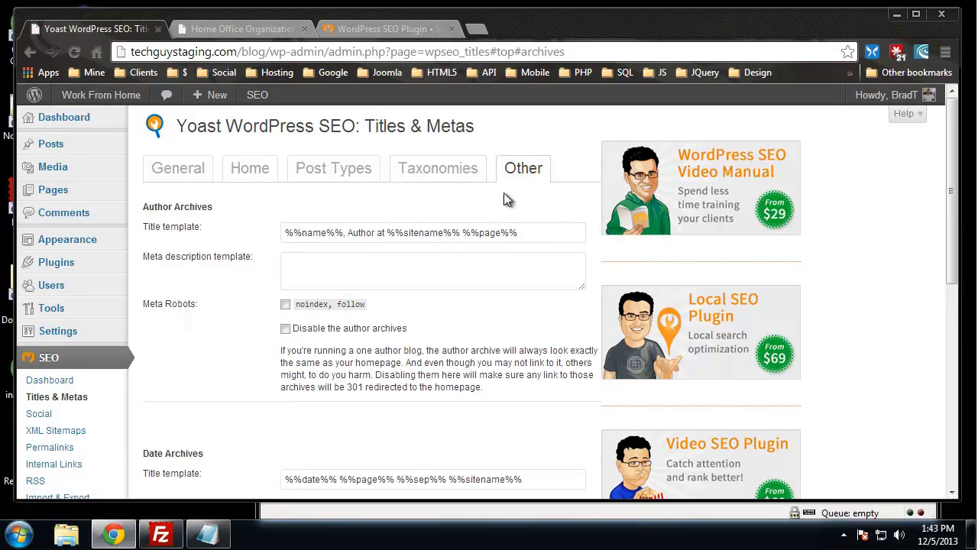
scroll(218, 252, "down", 2)
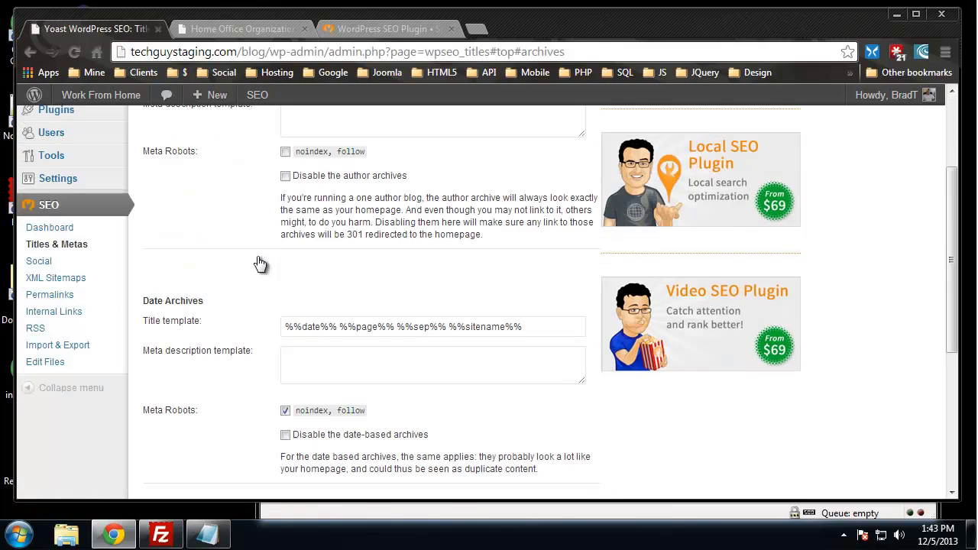
scroll(203, 273, "down", 1)
scroll(242, 295, "down", 2)
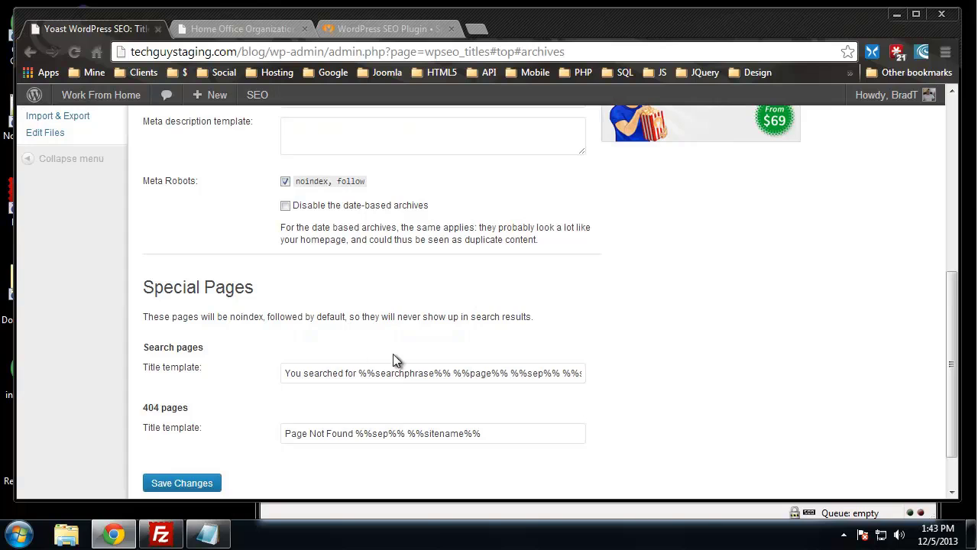
scroll(420, 359, "down", 1)
scroll(448, 367, "up", 8)
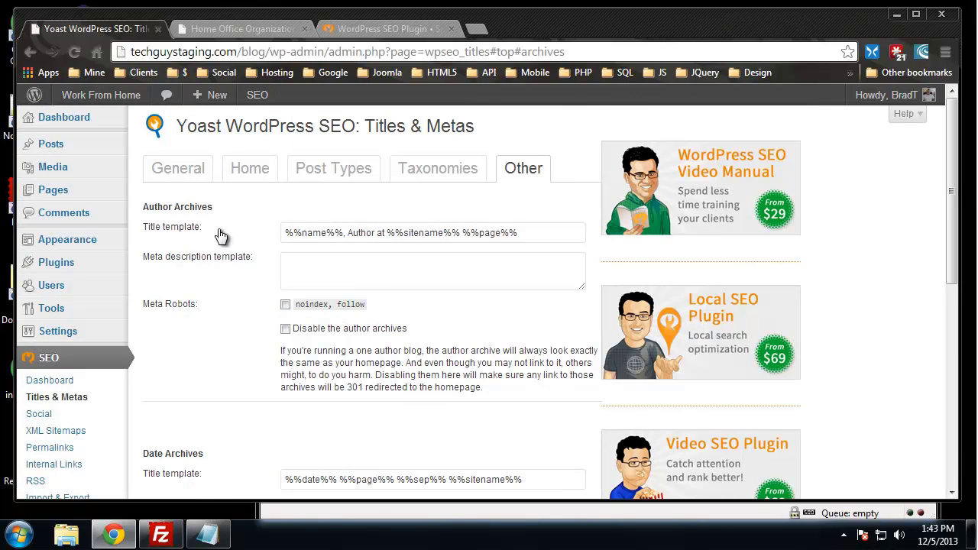
Return to the General title and meta settings, and open the SEO plugin's Social page.
left_click(178, 169)
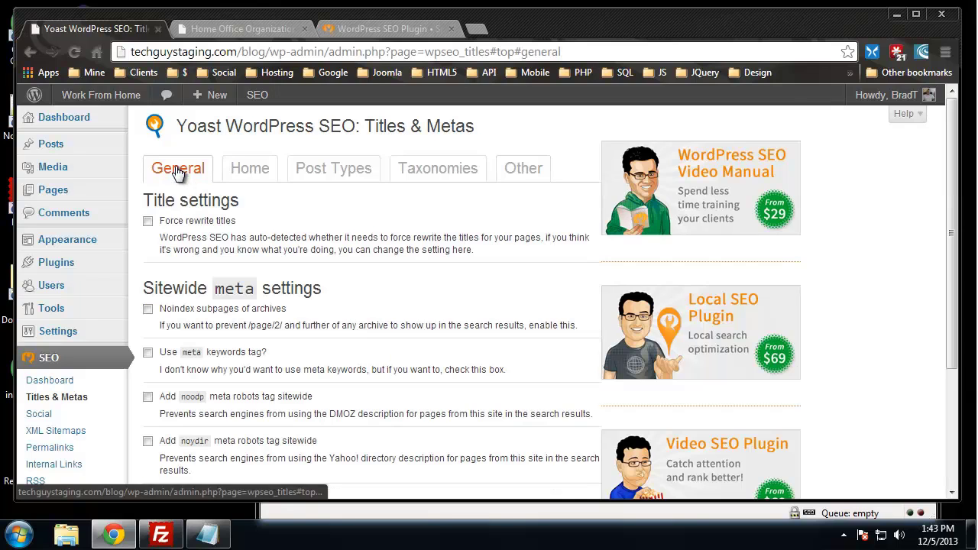
scroll(169, 212, "down", 3)
scroll(168, 212, "down", 1)
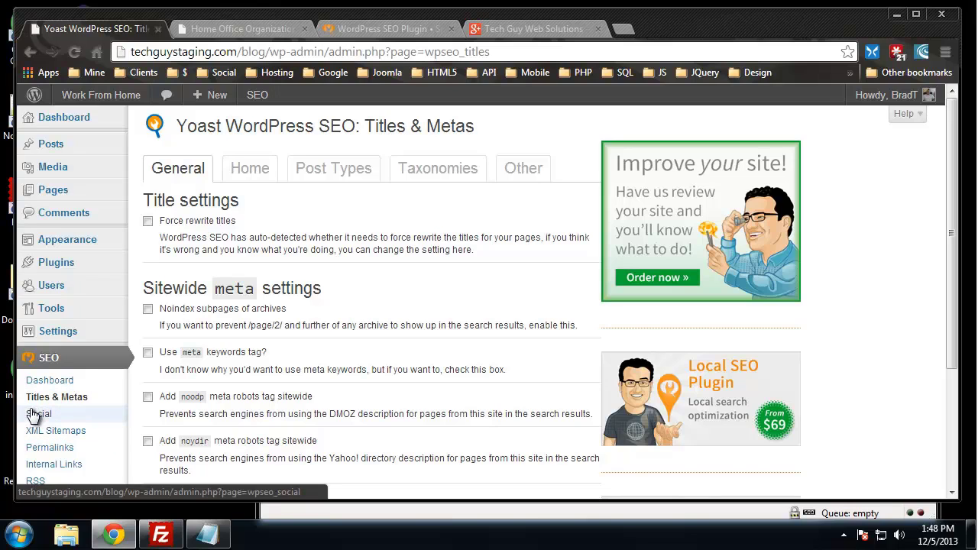
left_click(35, 415)
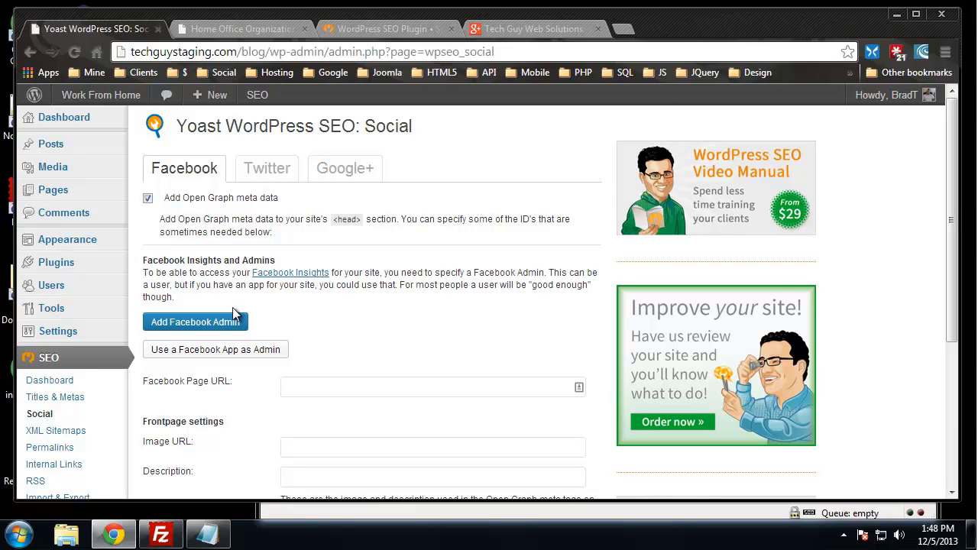
Connect a Facebook admin using the prefilled Facebook login, authorize WordPress SEO by Yoast to receive the profile info, and save the social settings.
scroll(378, 324, "down", 1)
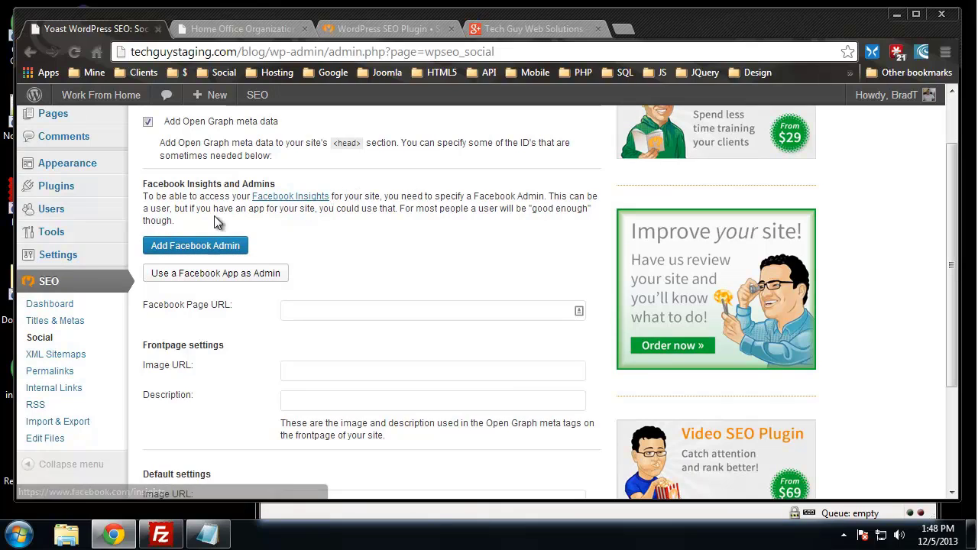
left_click(184, 252)
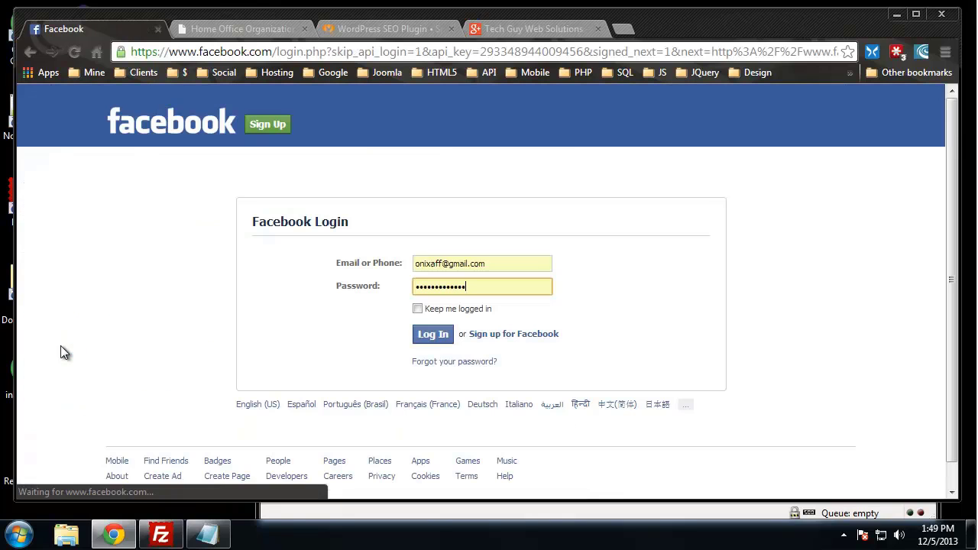
left_click(543, 265)
left_click(472, 349)
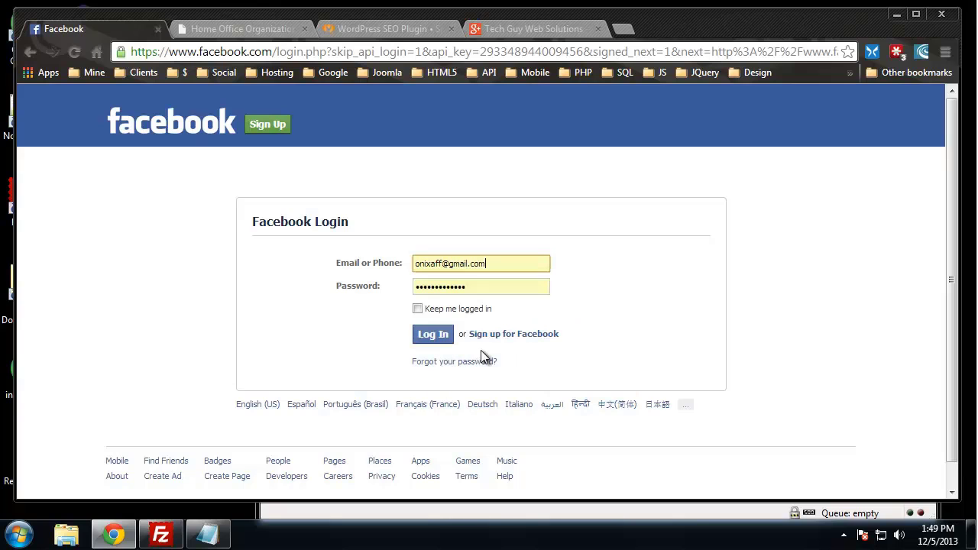
left_click(429, 336)
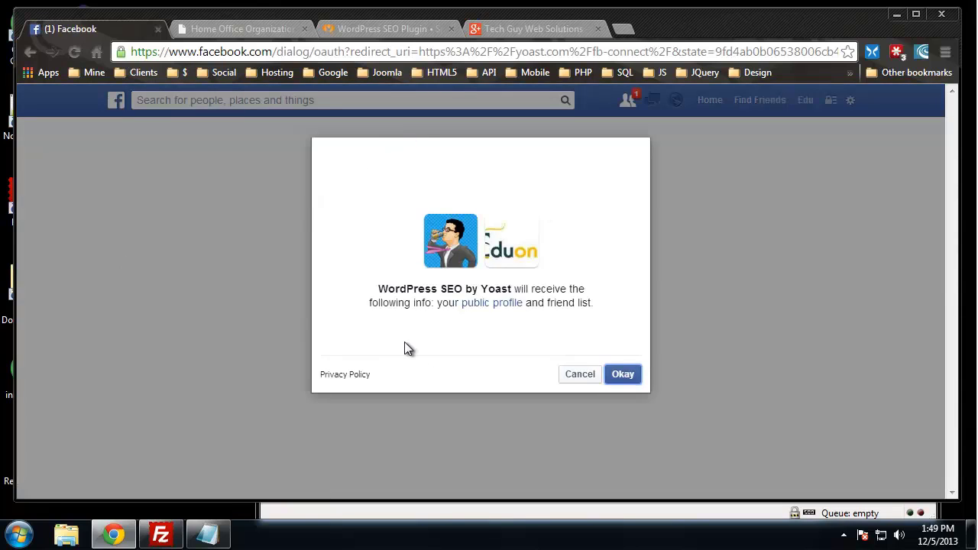
left_click(624, 376)
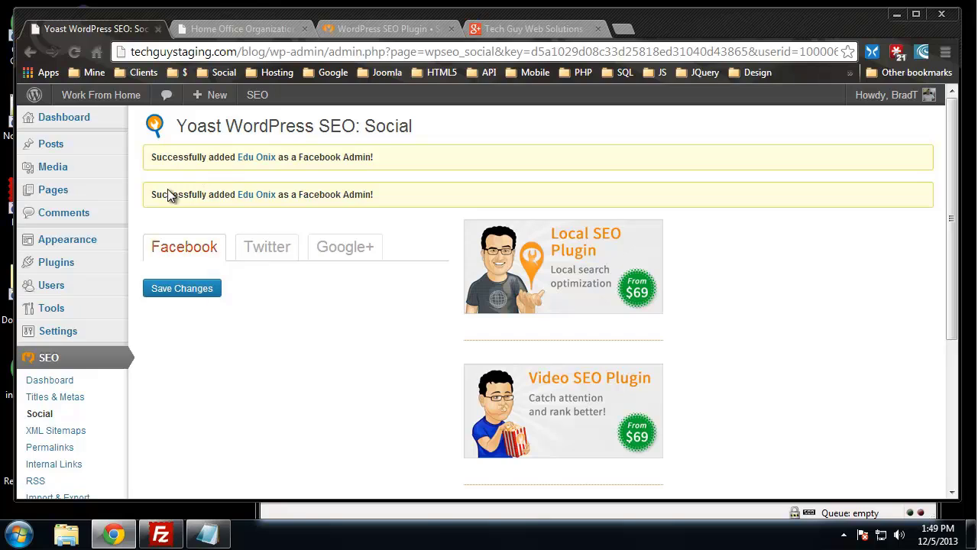
left_click(182, 289)
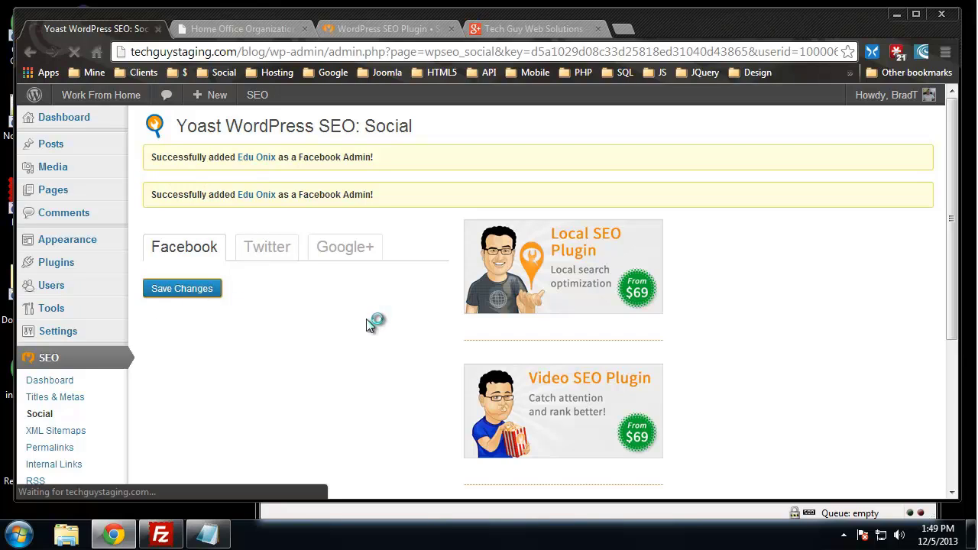
scroll(345, 272, "down", 2)
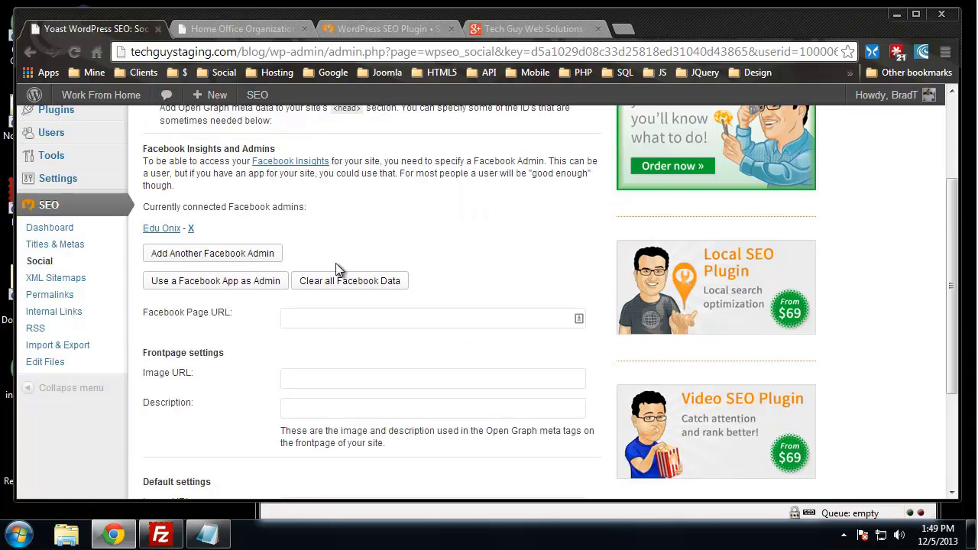
scroll(338, 270, "up", 2)
scroll(342, 260, "down", 2)
scroll(206, 330, "down", 1)
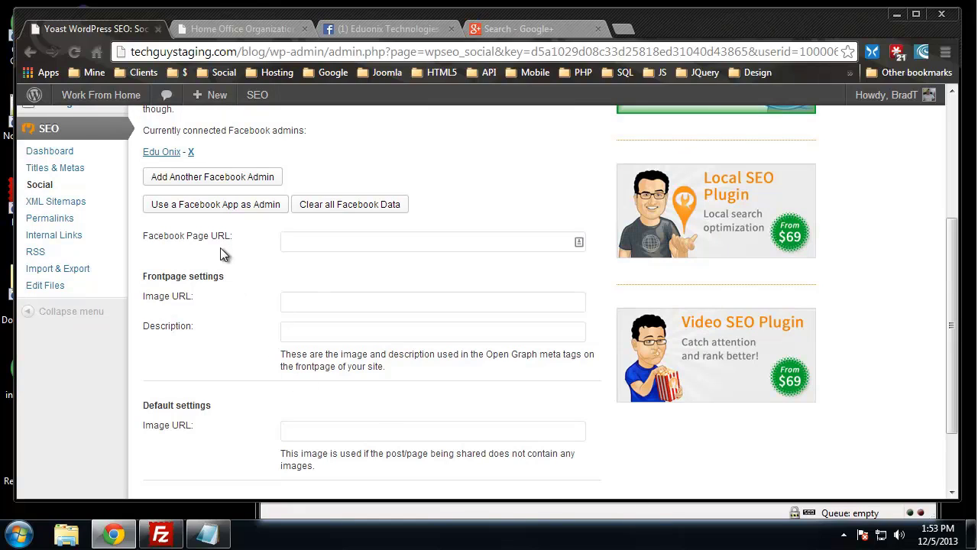
left_click(369, 27)
left_click(343, 52)
right_click(311, 51)
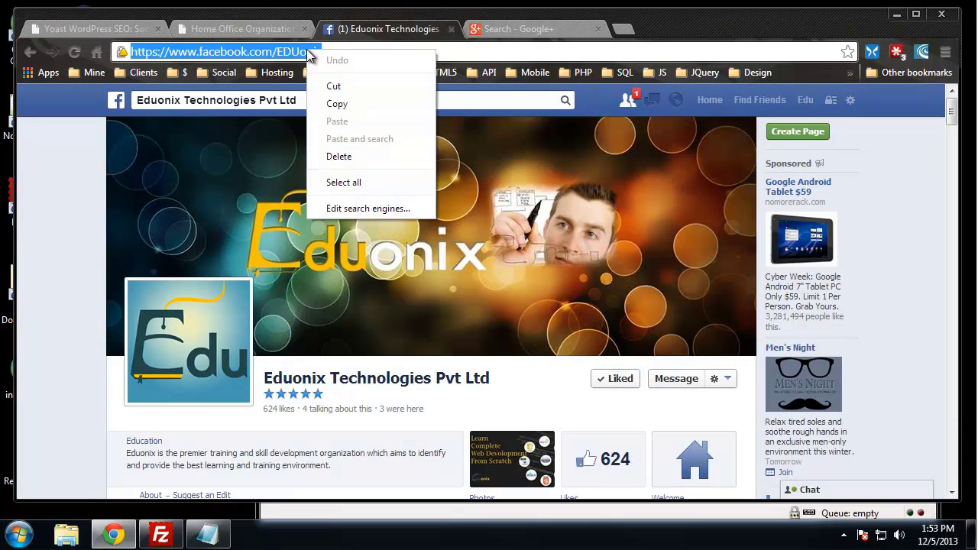
left_click(343, 106)
left_click(103, 32)
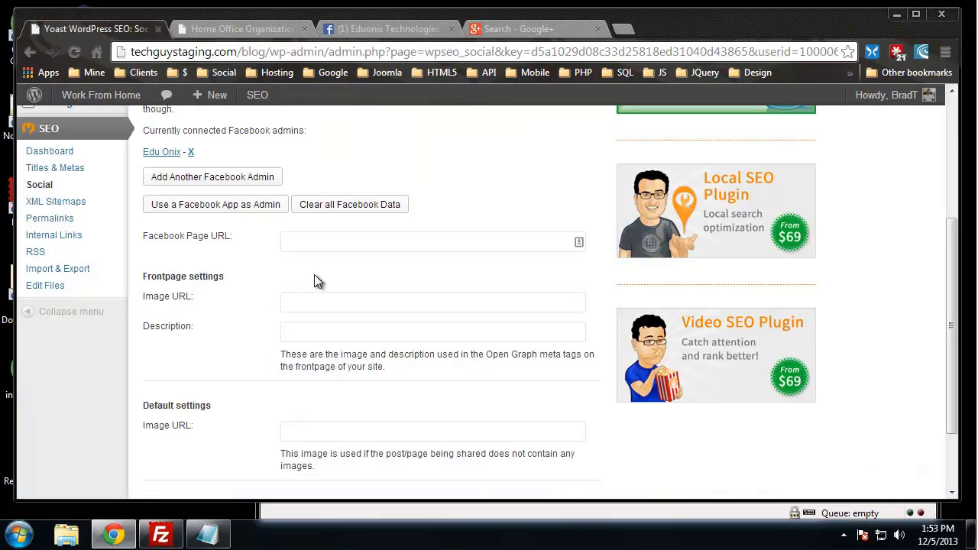
left_click(326, 243)
right_click(330, 243)
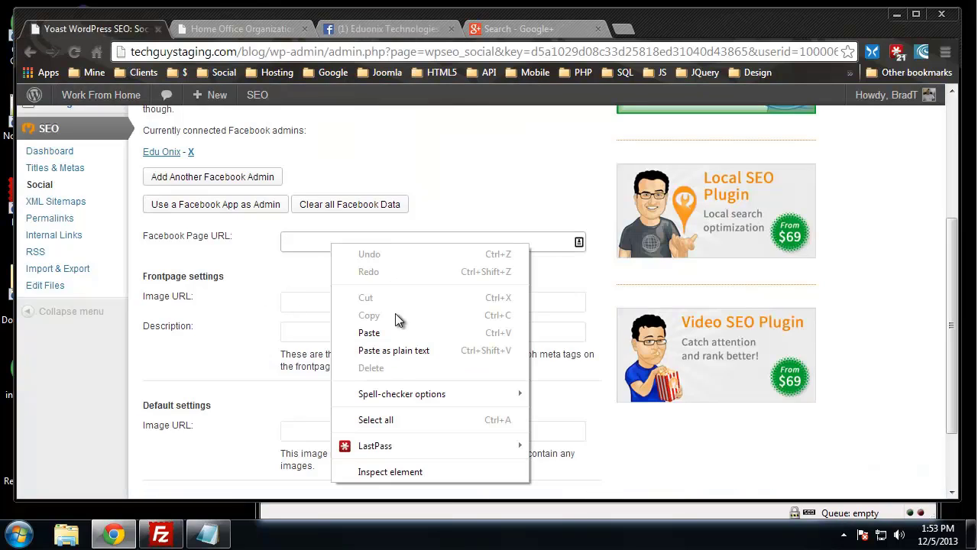
left_click(386, 333)
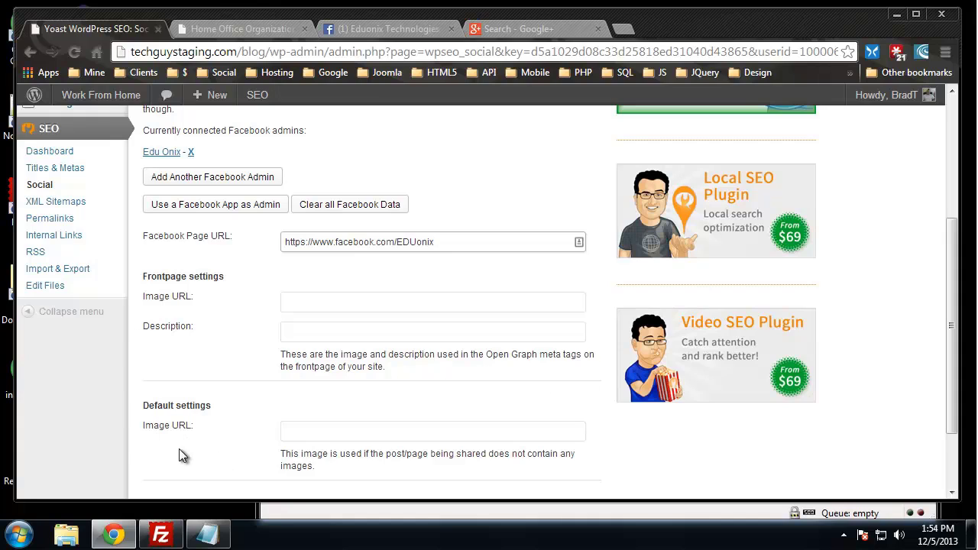
Leave the frontpage settings and the default image URL empty, and save the Facebook settings.
left_click(315, 437)
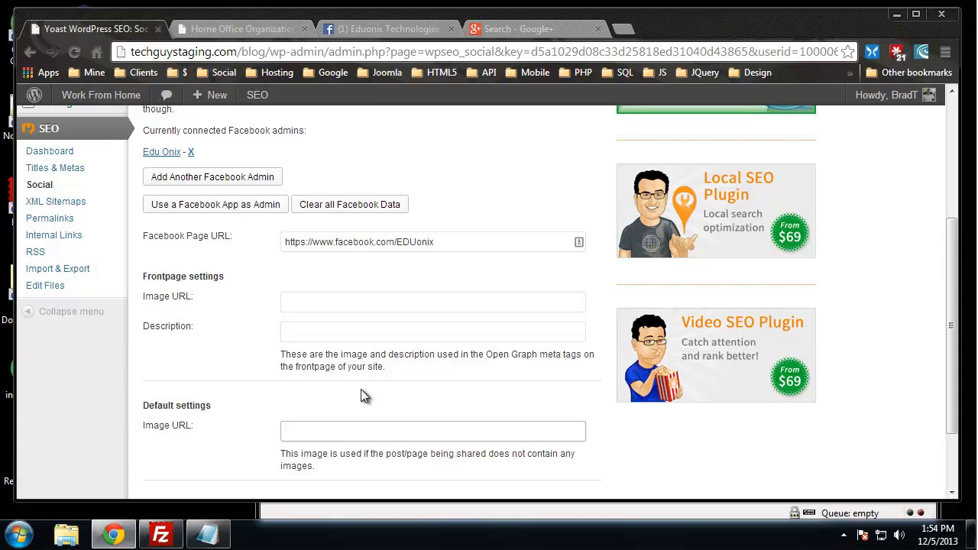
scroll(363, 395, "down", 2)
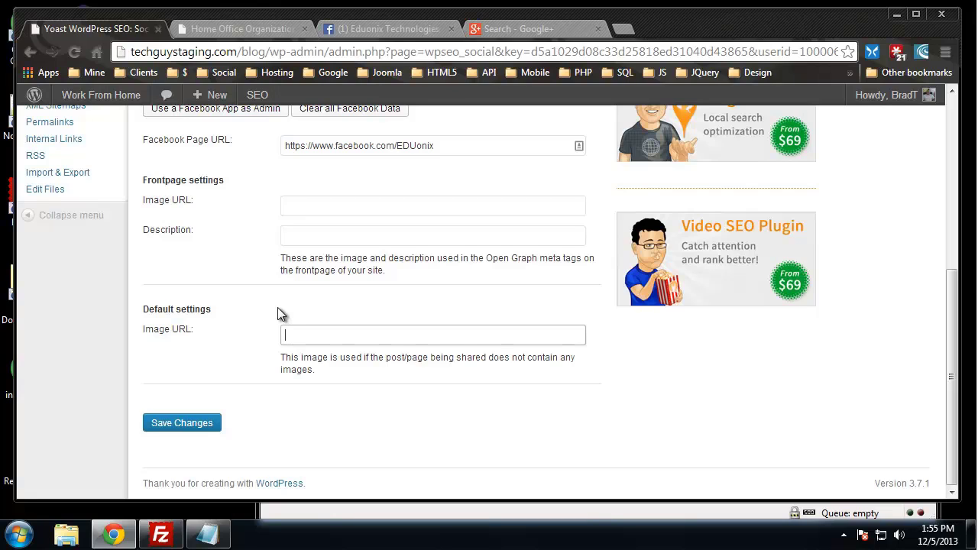
scroll(356, 427, "up", 2)
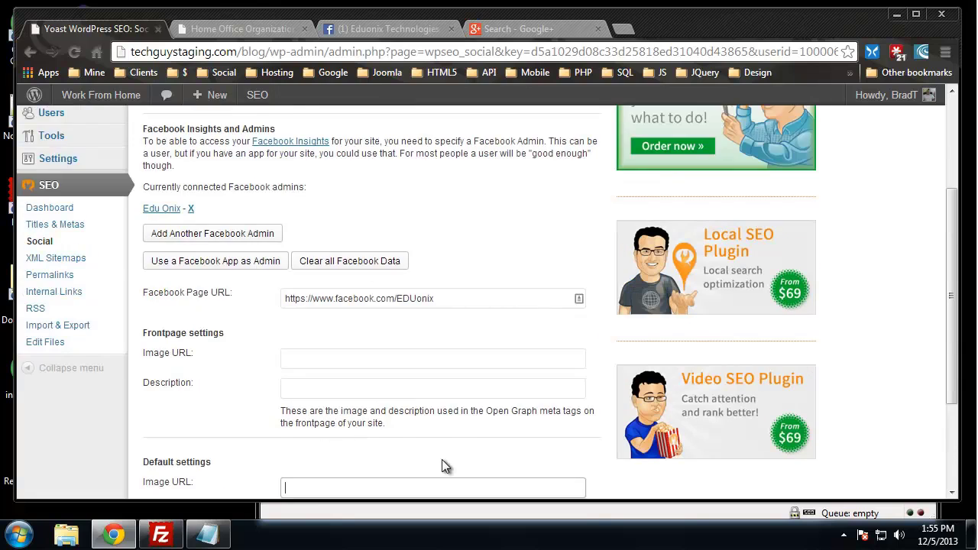
scroll(428, 451, "down", 1)
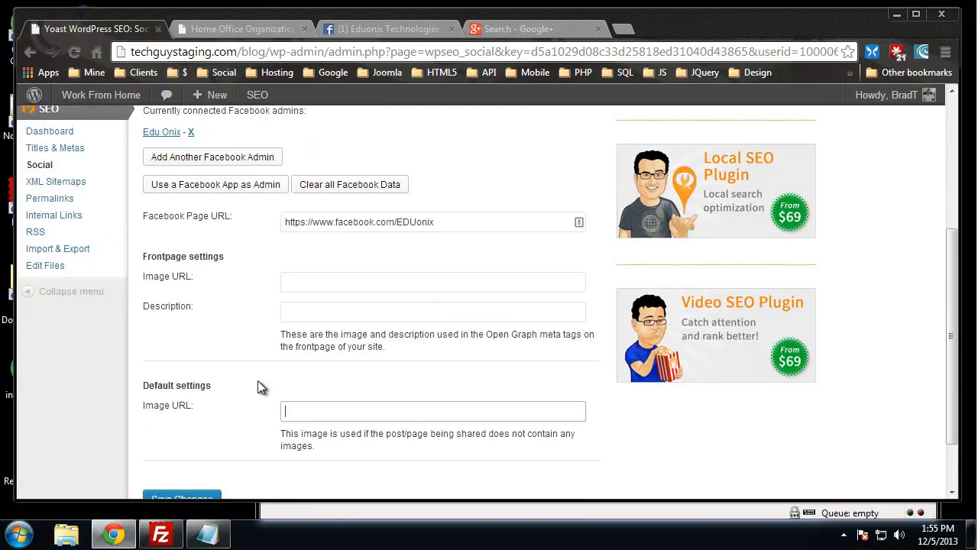
scroll(319, 483, "down", 1)
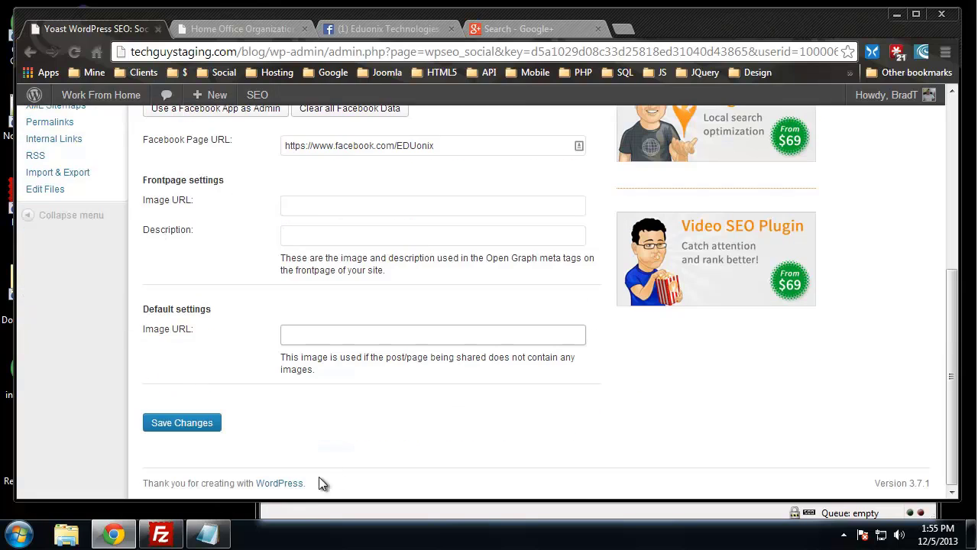
left_click(200, 425)
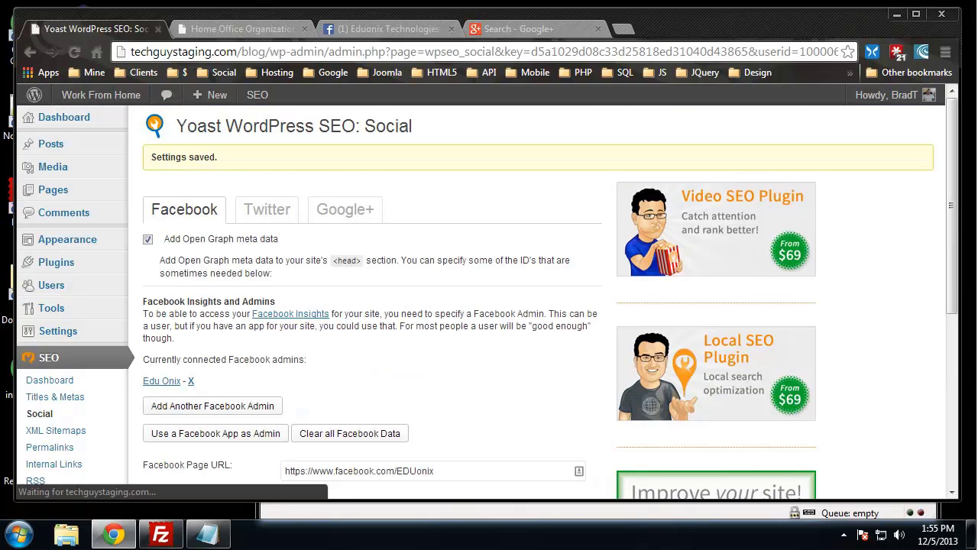
Enable Twitter card meta data with the site username Tutor_Eduonix, copied from the open Twitter profile's address, and save the changes.
left_click(250, 209)
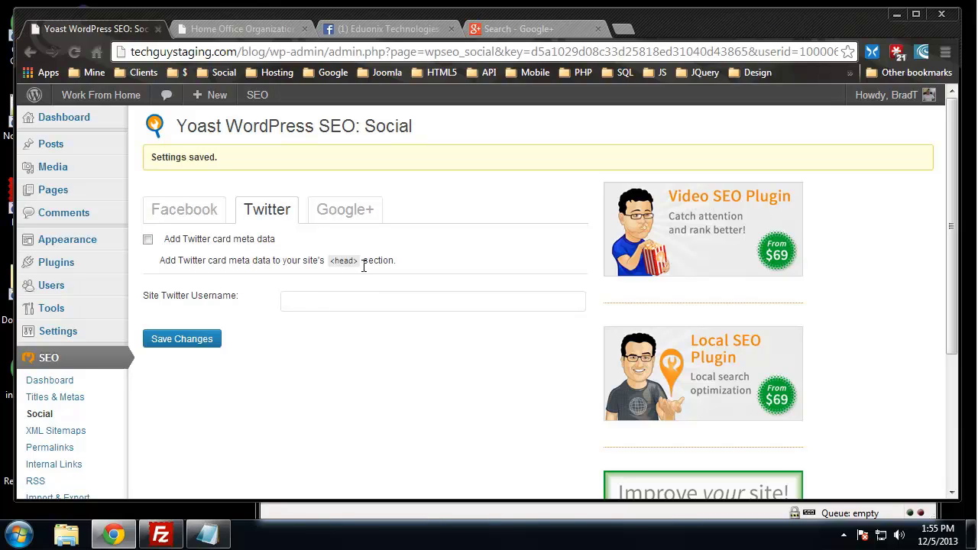
left_click(149, 240)
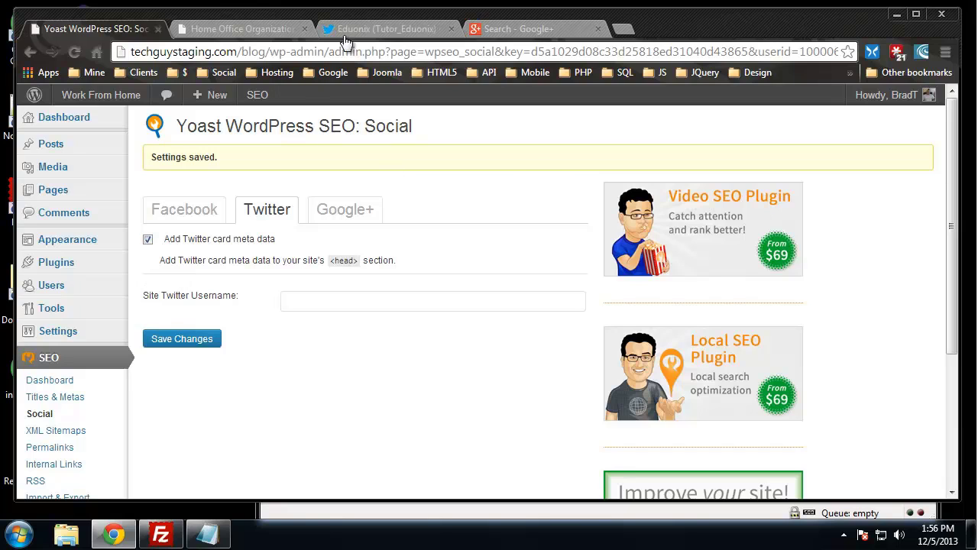
left_click(359, 28)
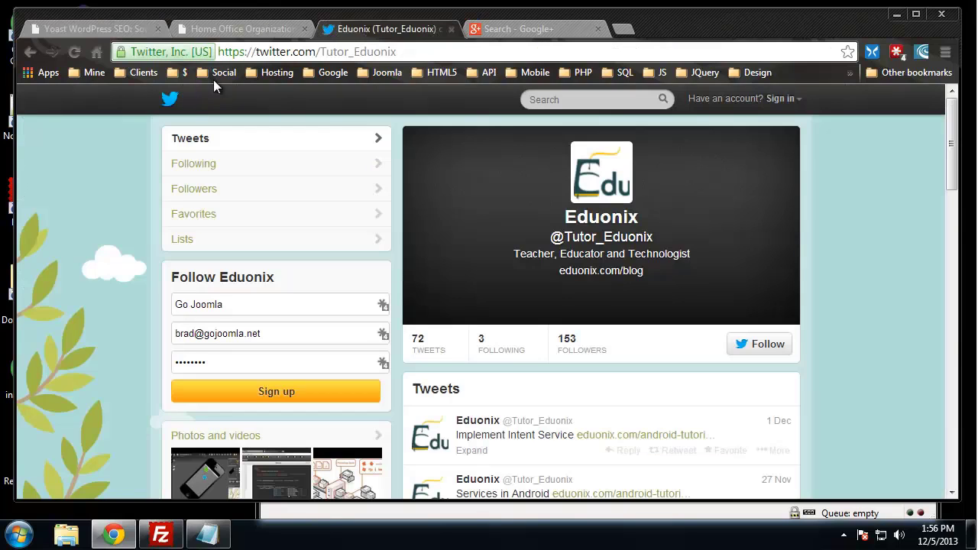
left_click_drag(408, 51, 326, 51)
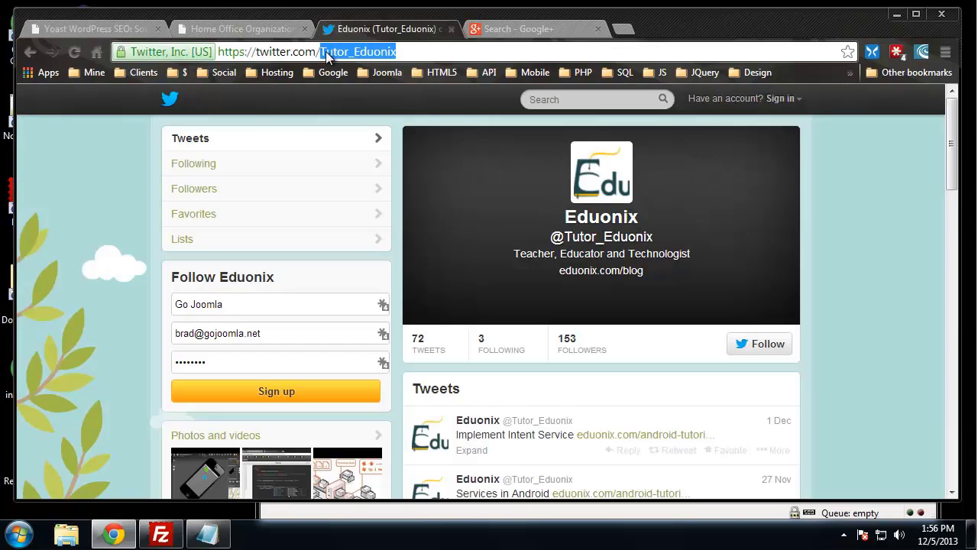
right_click(330, 51)
left_click(362, 106)
left_click(87, 29)
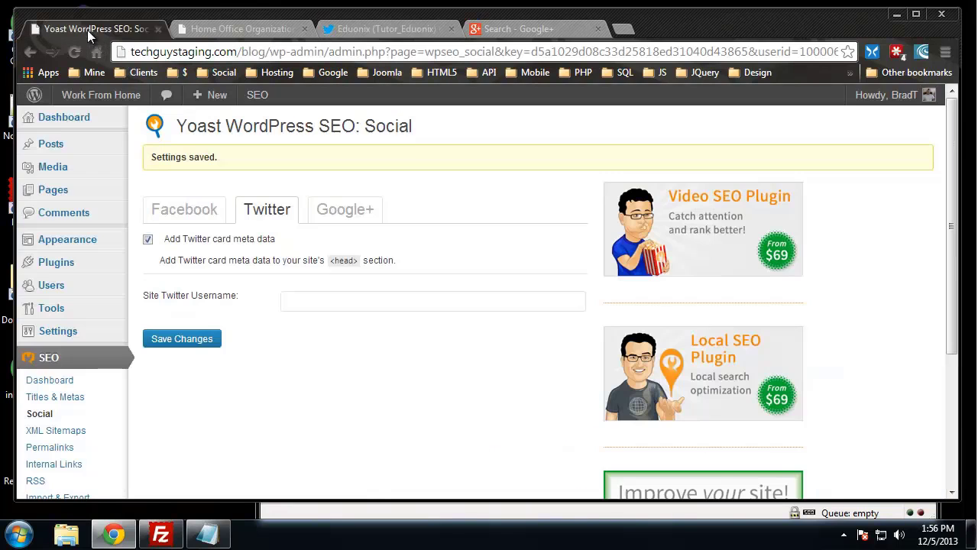
left_click(344, 298)
right_click(343, 298)
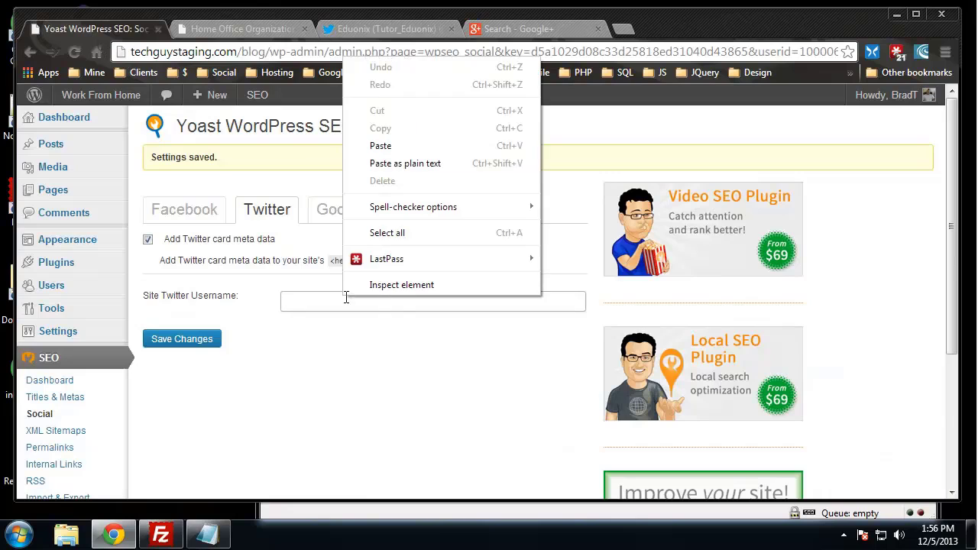
left_click(405, 145)
left_click(213, 344)
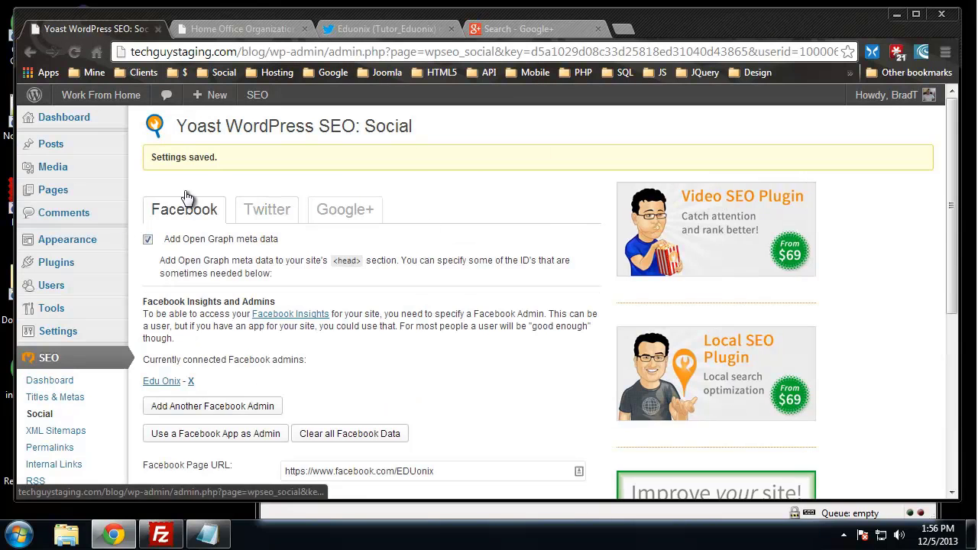
Open the Google+ social settings, and search Google for "wordpress blog" in a new browser tab.
left_click(345, 210)
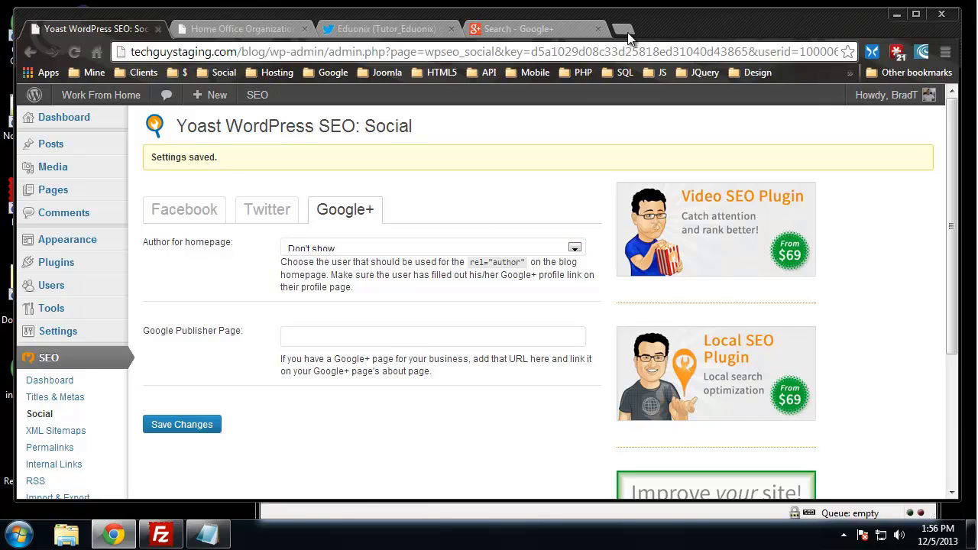
key("ctrl+t")
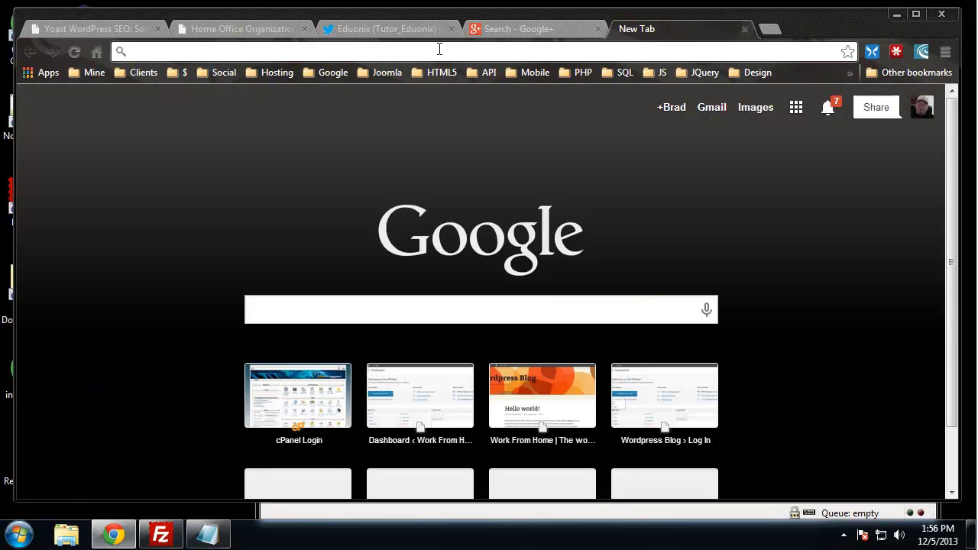
type("wordpre")
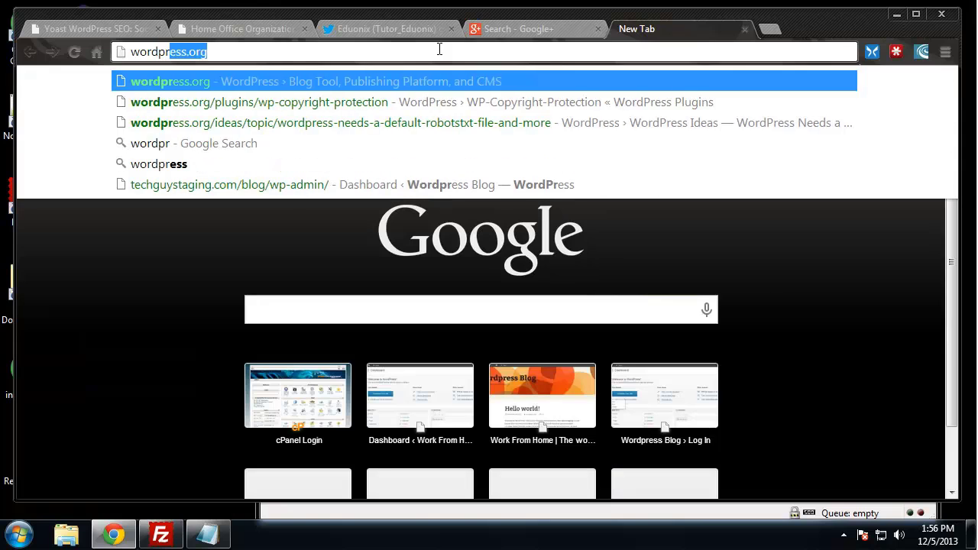
type("ss blog")
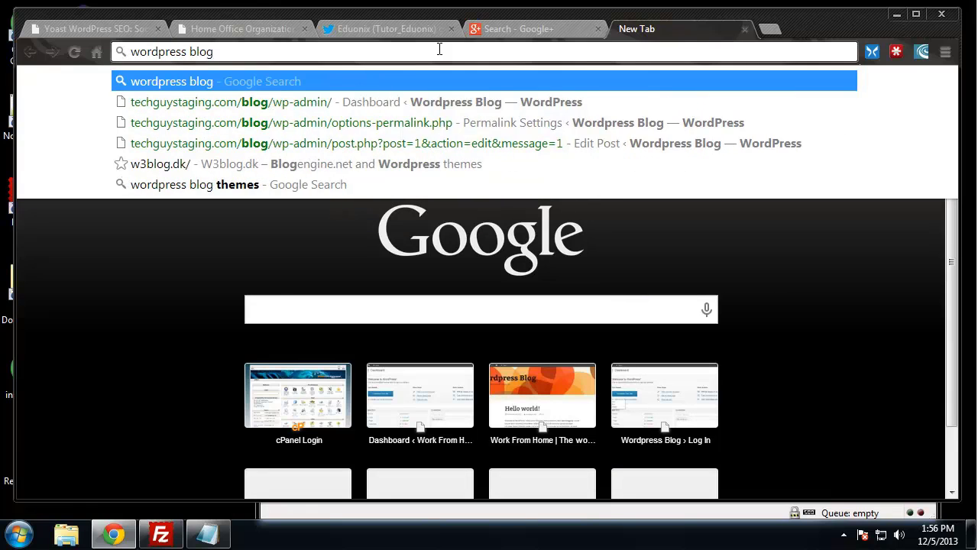
key("Return")
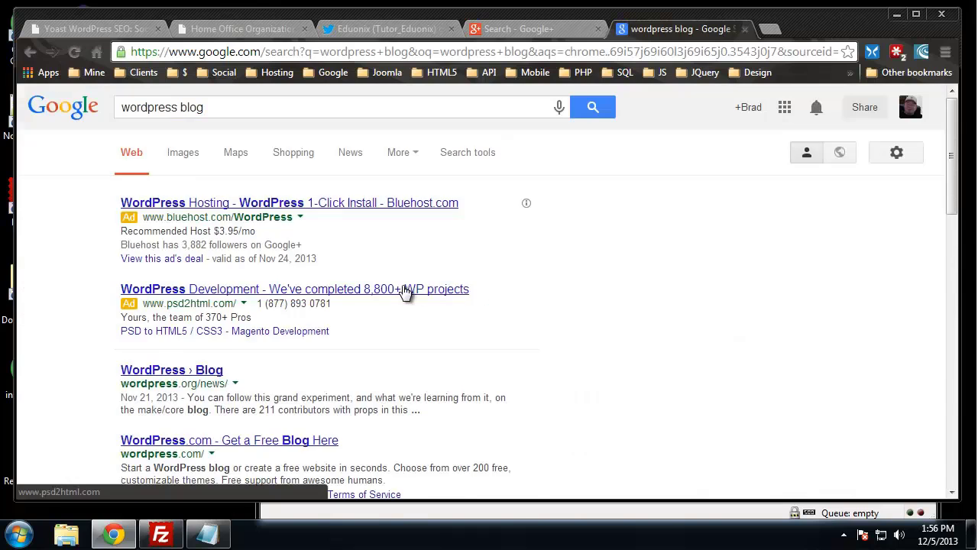
Examine how author photos and Google+ bylines appear in the search results, and close the results tab.
scroll(405, 293, "down", 3)
scroll(405, 292, "down", 2)
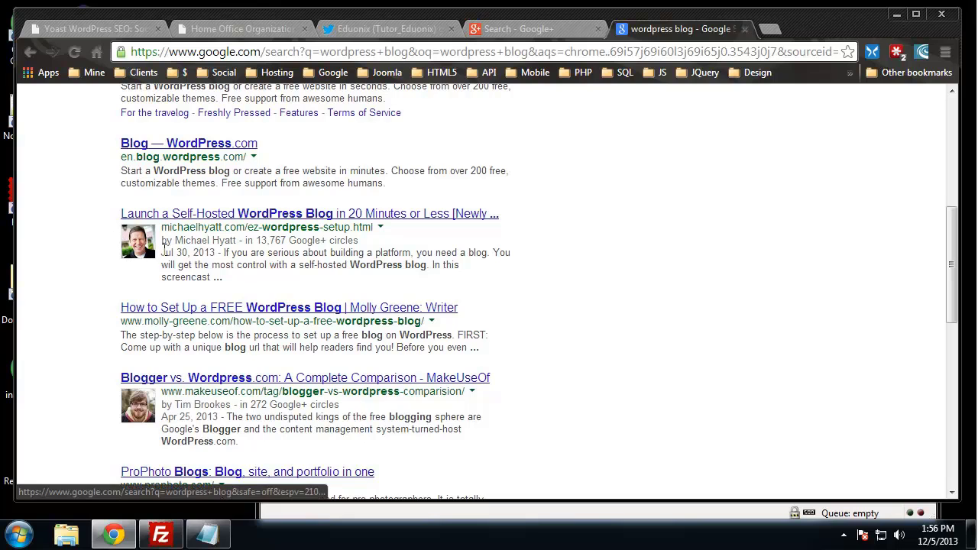
scroll(228, 284, "down", 2)
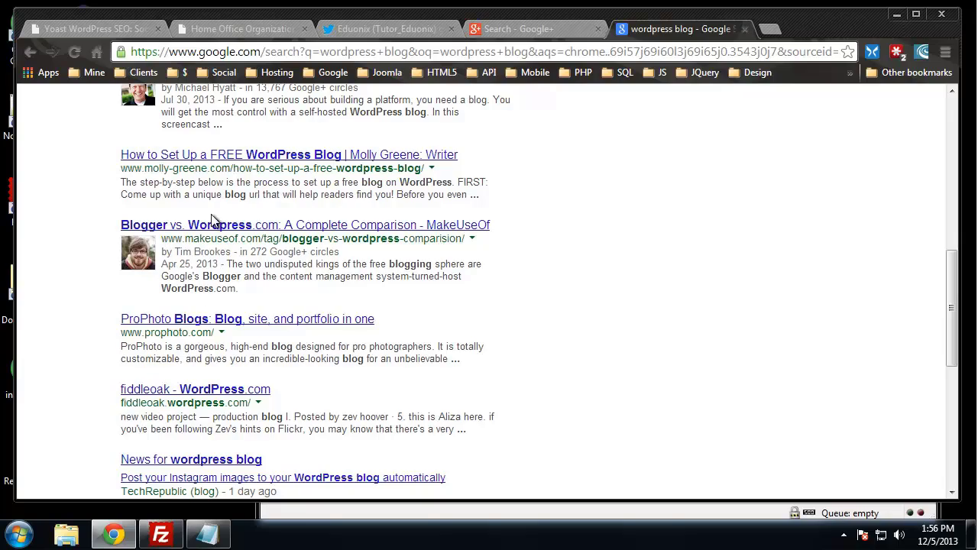
scroll(203, 191, "up", 1)
scroll(225, 199, "down", 2)
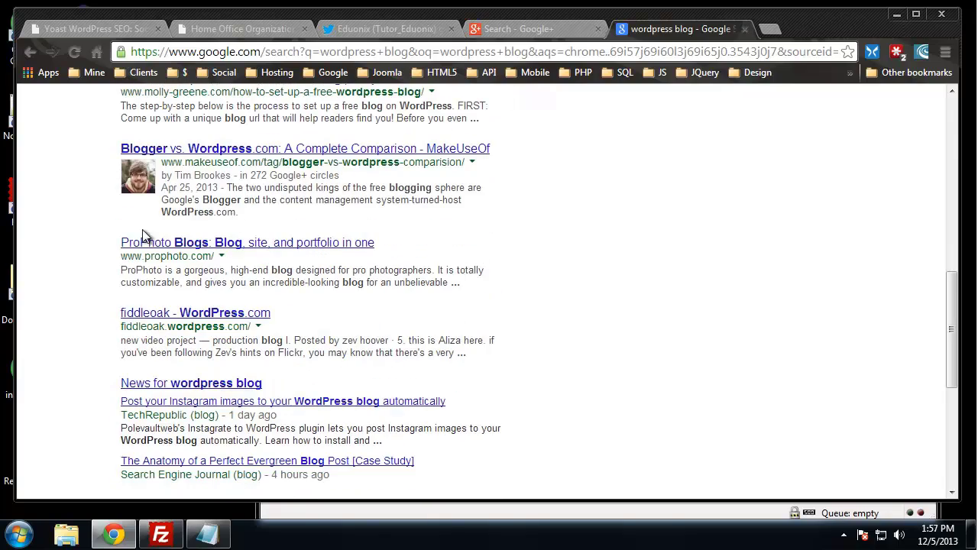
scroll(374, 266, "down", 2)
scroll(411, 258, "up", 3)
scroll(411, 258, "up", 8)
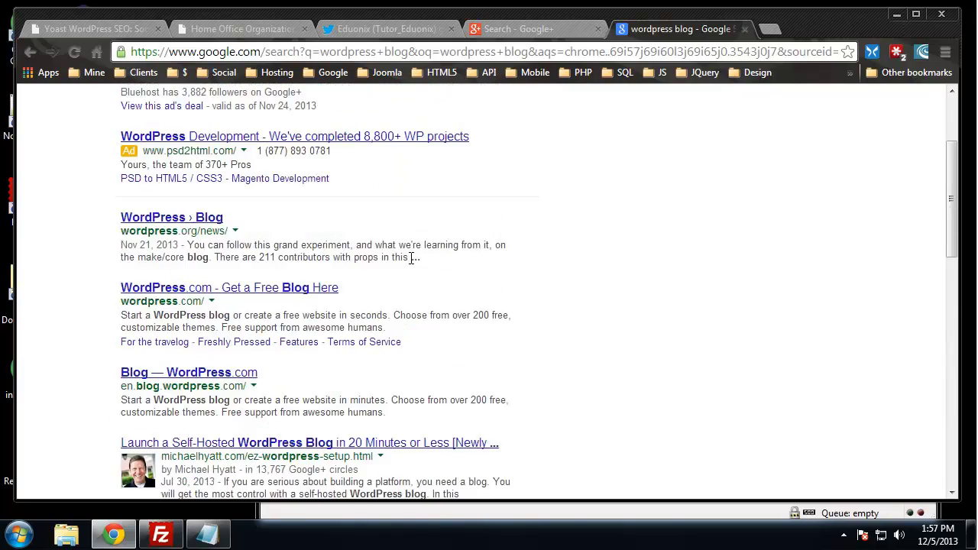
left_click(744, 29)
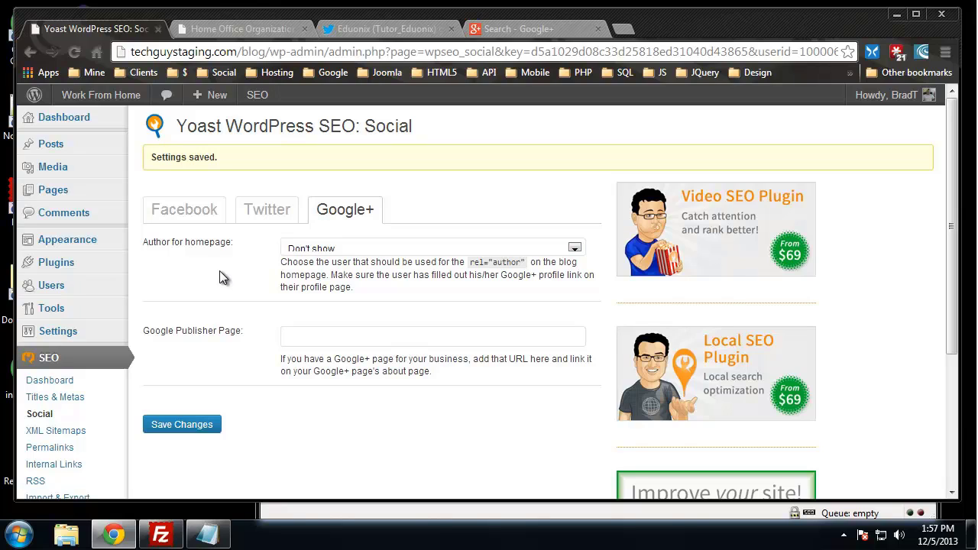
Set the Google+ author for the homepage to the blog's administrator account.
mouse_move(114, 266)
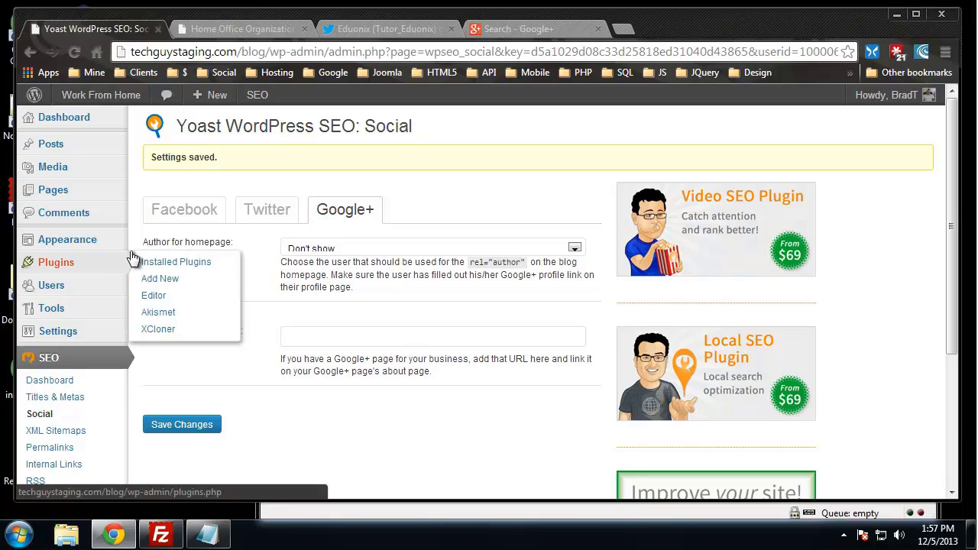
left_click(575, 251)
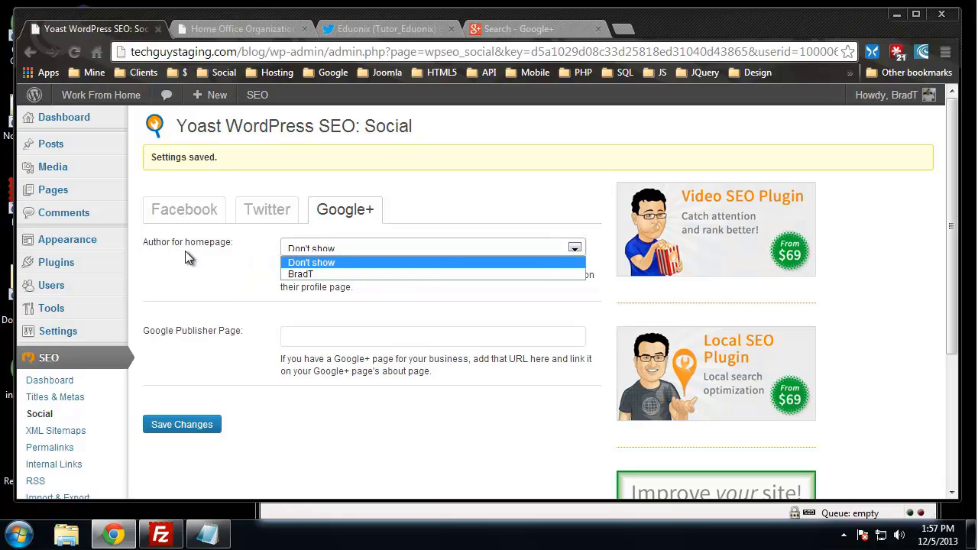
left_click(341, 277)
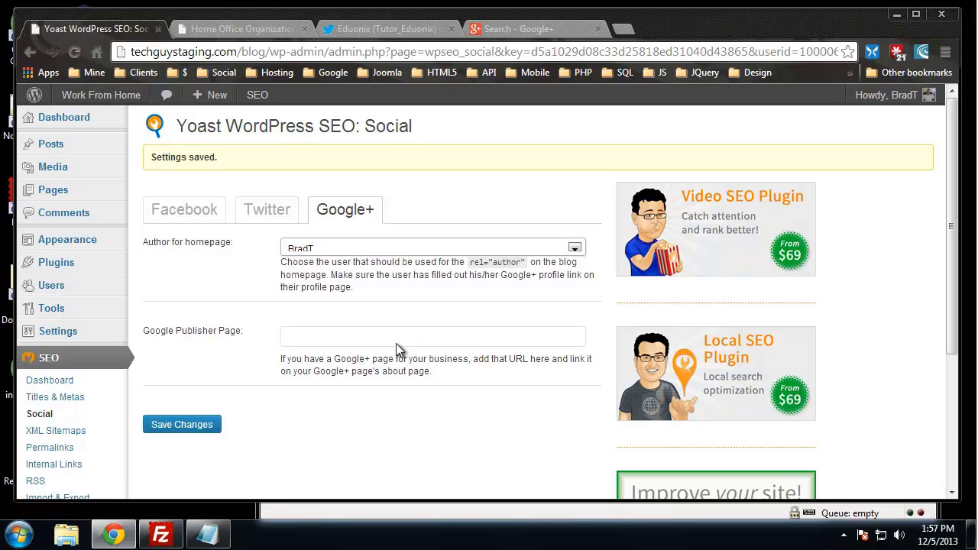
Fill in the Google Publisher Page with the address of the open Google+ search page for eduonix, and save the changes.
left_click(309, 331)
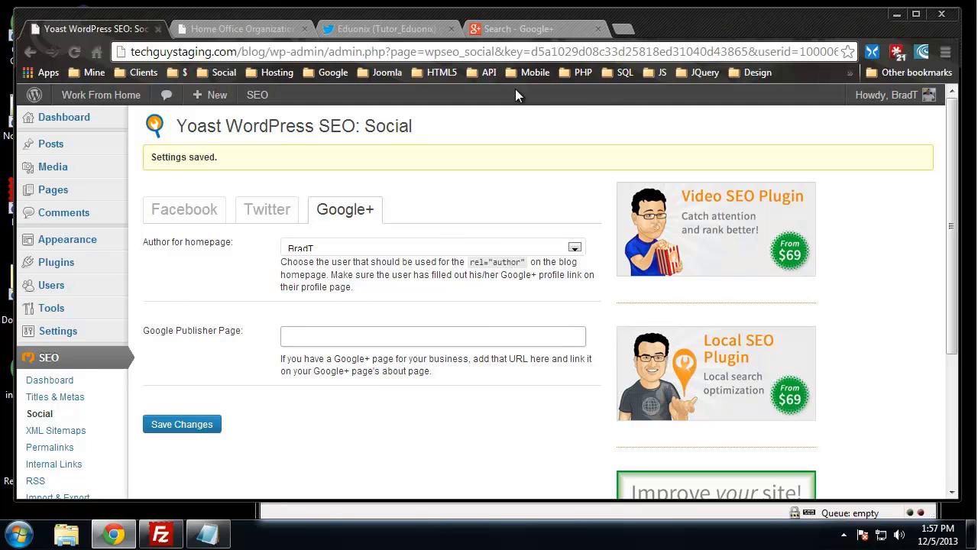
left_click(518, 30)
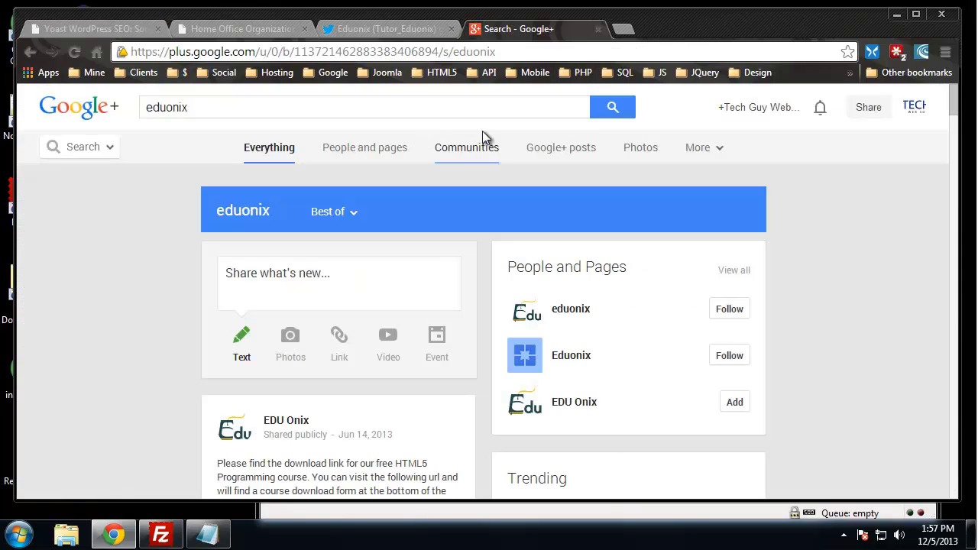
left_click(424, 54)
right_click(437, 54)
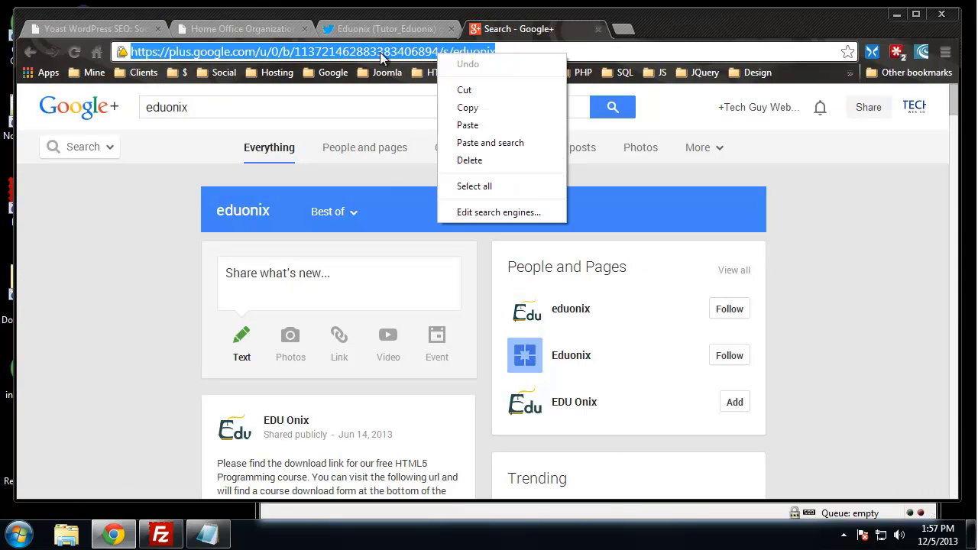
left_click(468, 108)
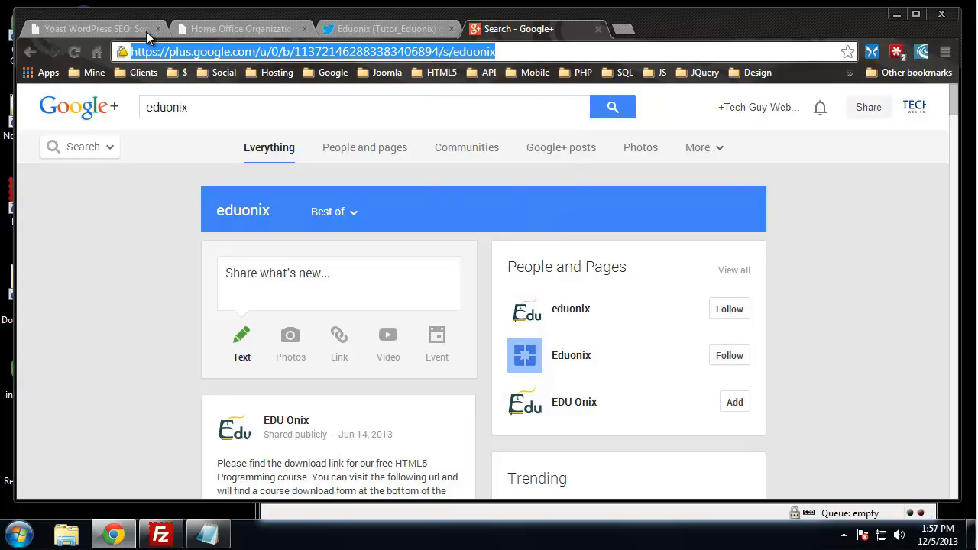
left_click(147, 34)
right_click(334, 338)
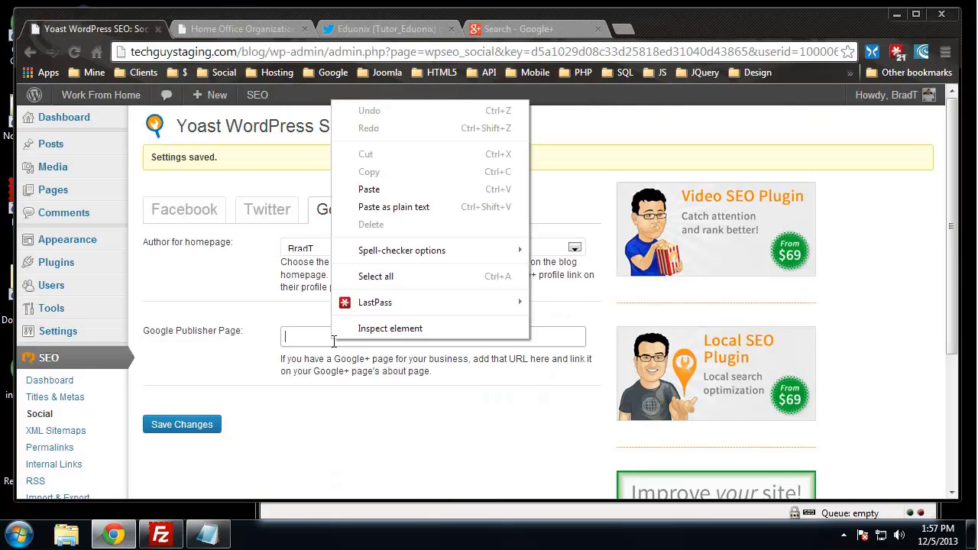
left_click(400, 190)
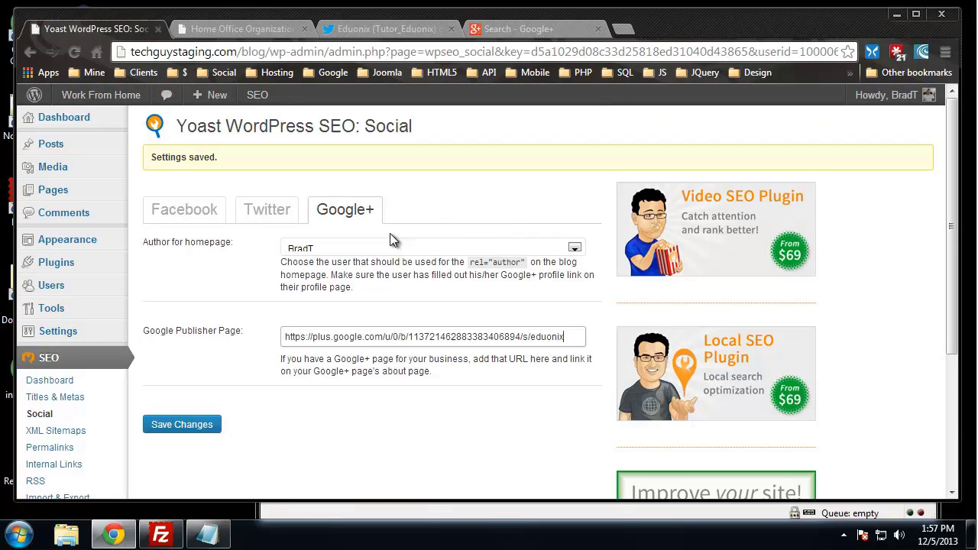
left_click(200, 426)
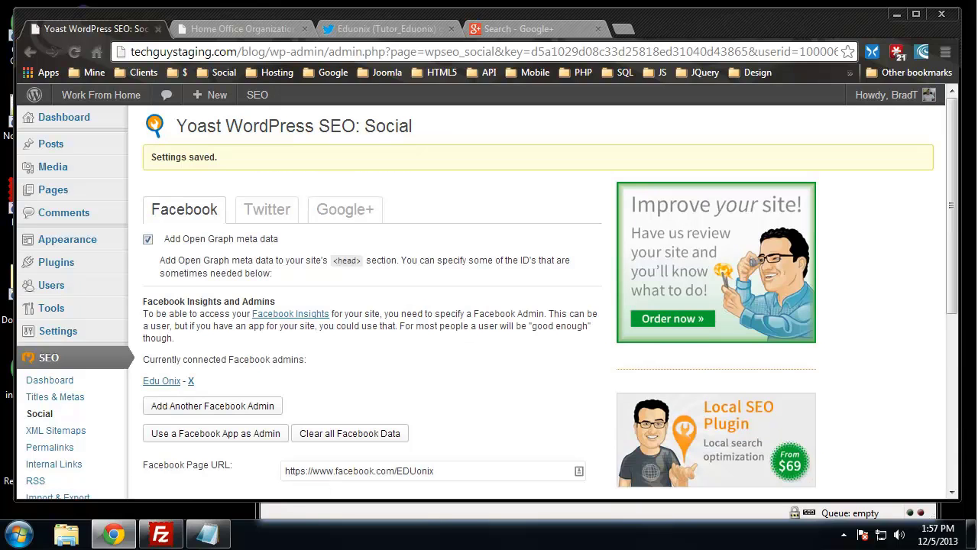
Open the XML Sitemaps settings, disable the XML sitemap functionality and save the changes.
scroll(300, 398, "down", 2)
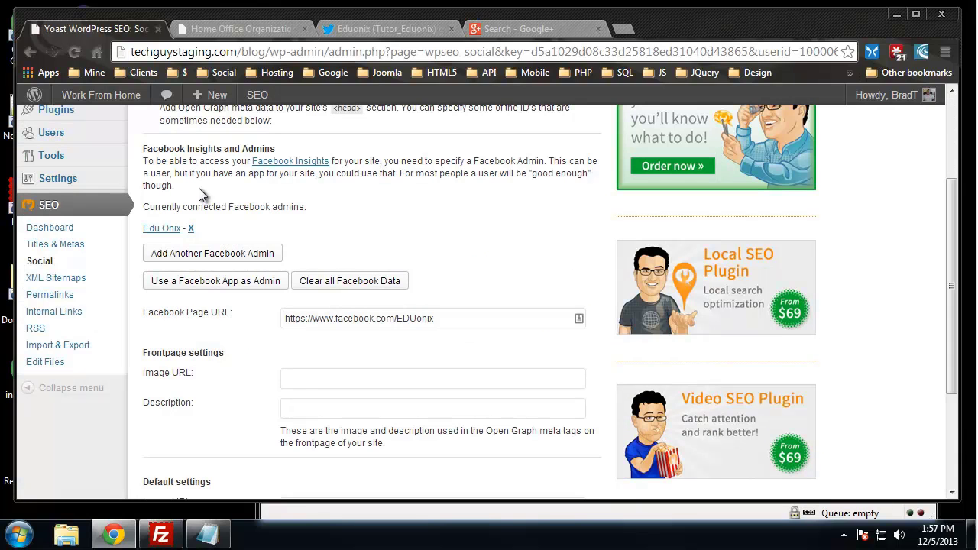
left_click(64, 280)
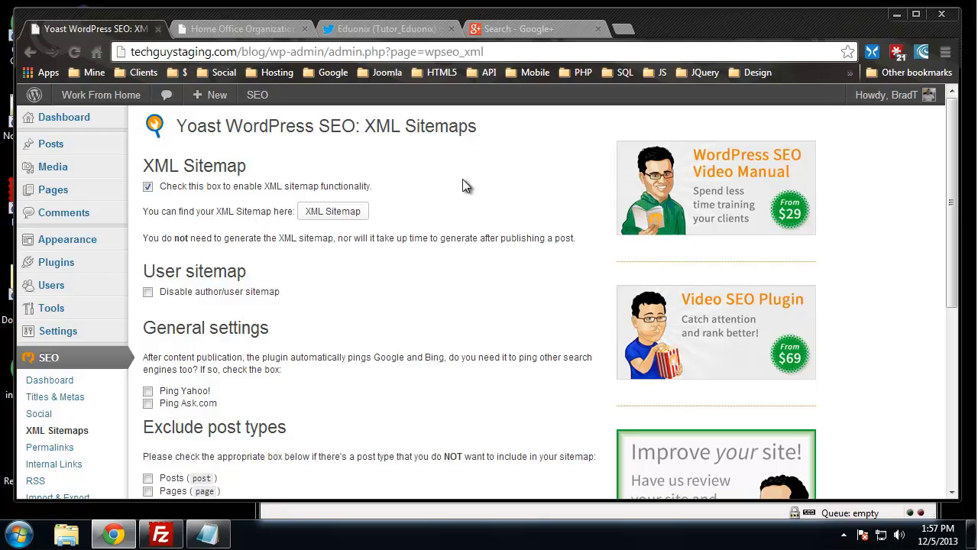
left_click(148, 187)
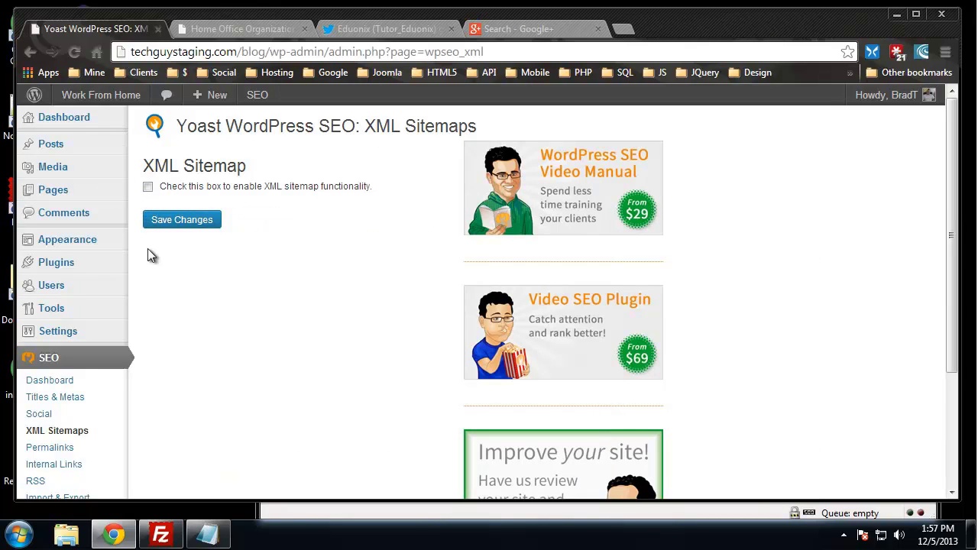
left_click(186, 223)
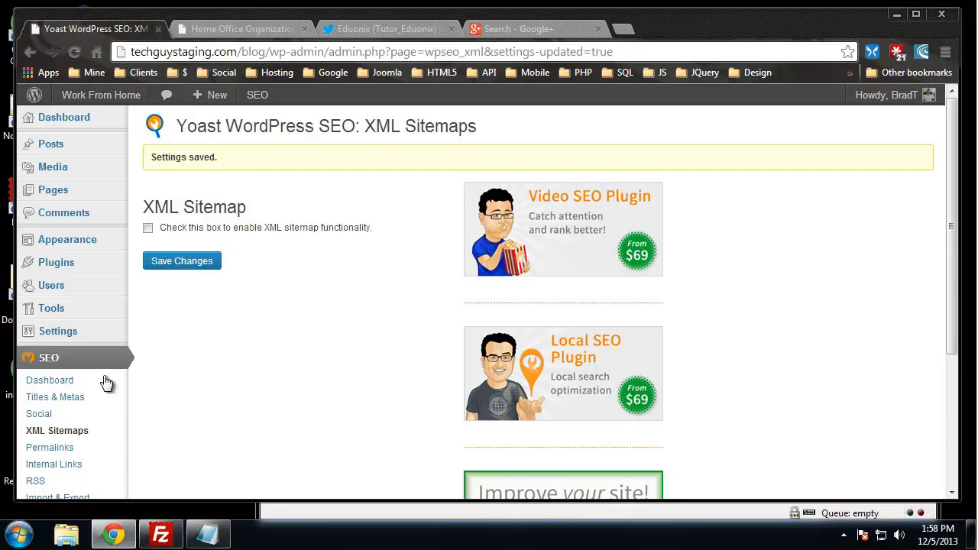
Open the SEO plugin's permalink settings and enable stripping the category base from the category URL.
left_click(50, 449)
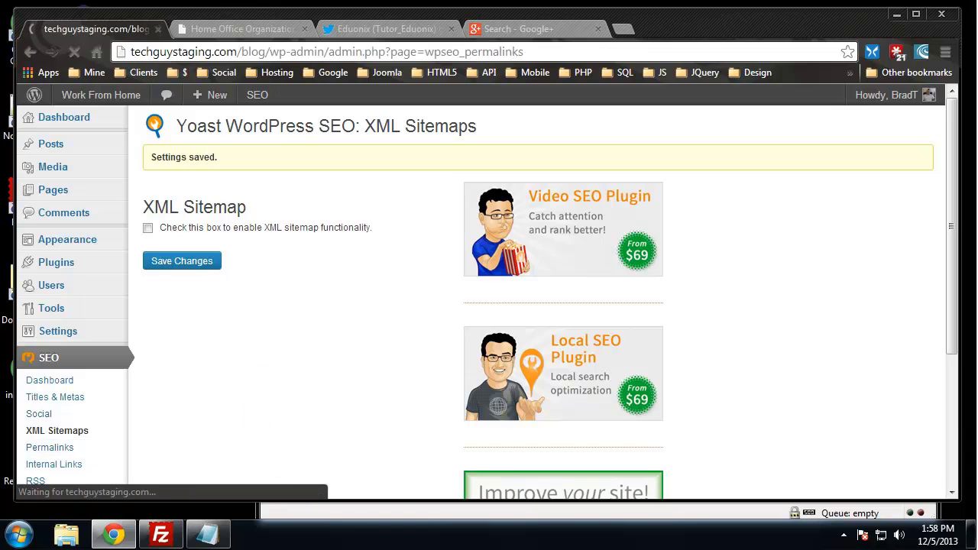
scroll(765, 209, "down", 2)
scroll(765, 209, "up", 2)
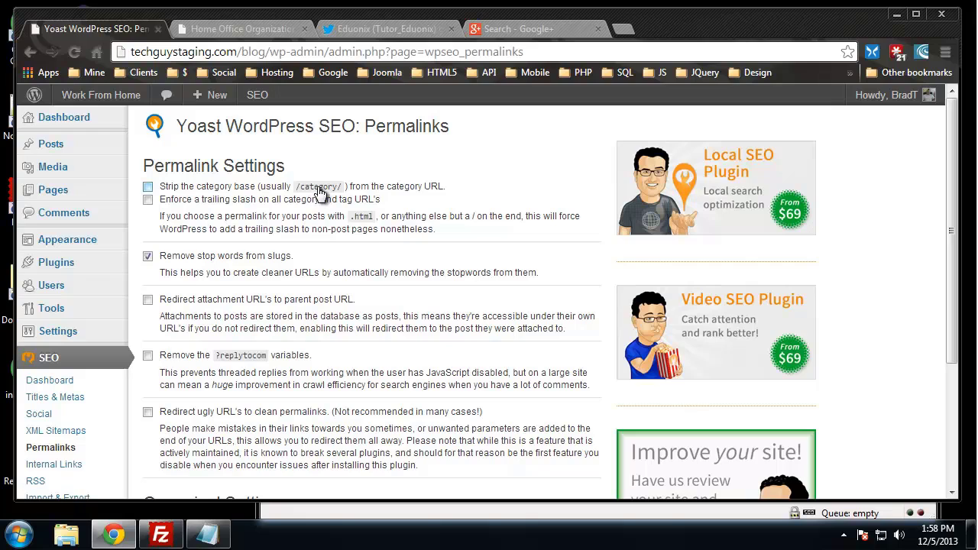
left_click_drag(148, 195, 153, 187)
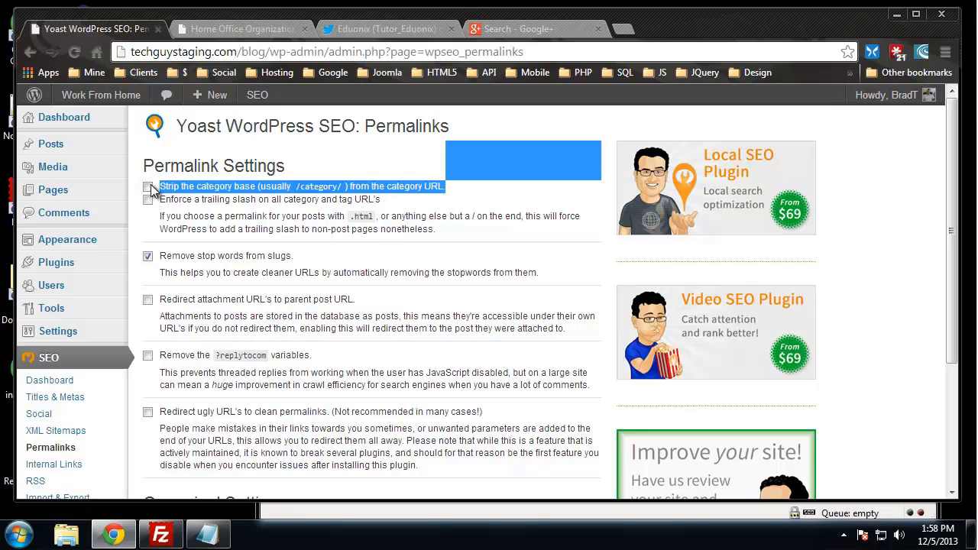
left_click(147, 187)
left_click(471, 310)
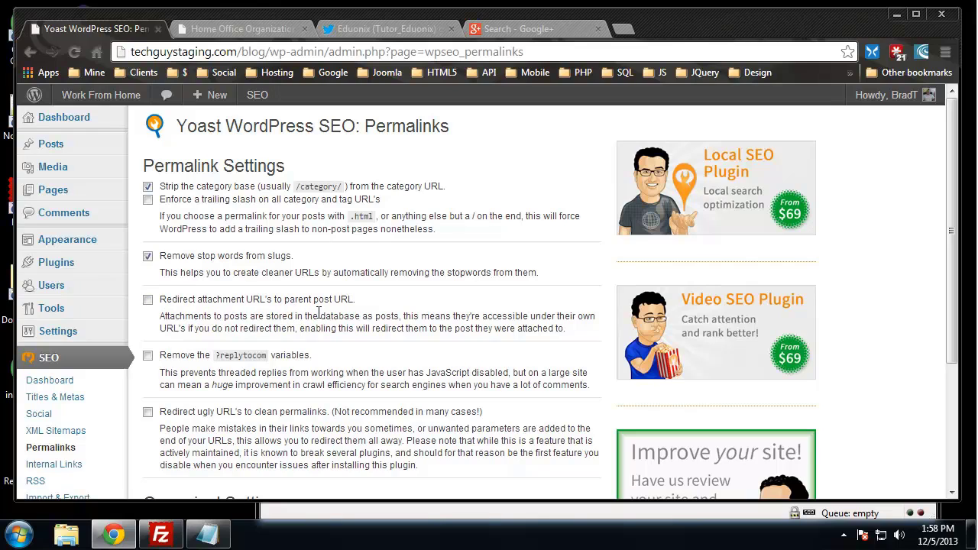
Enable redirecting attachment URLs to the parent post URL and removing the ?replytocom variables.
left_click(149, 300)
scroll(233, 298, "down", 2)
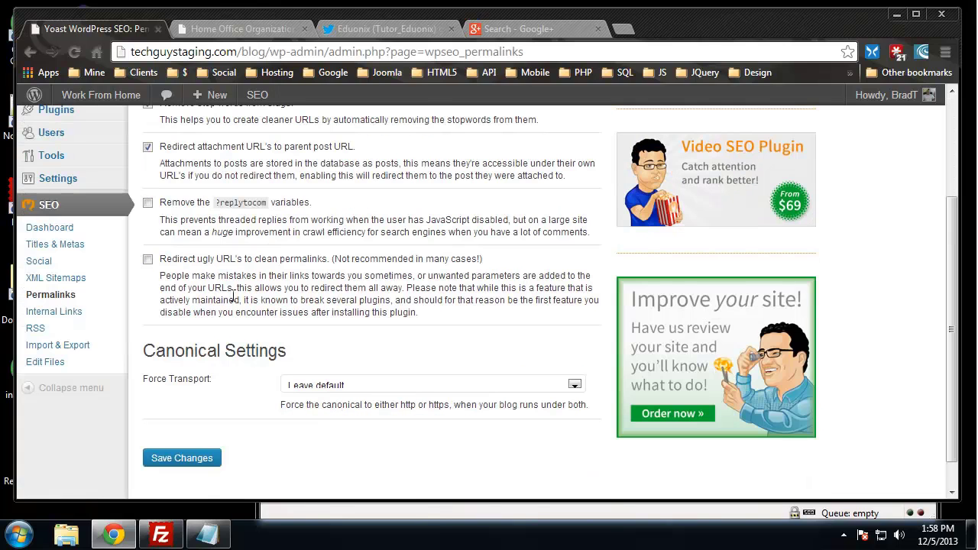
scroll(279, 291, "up", 1)
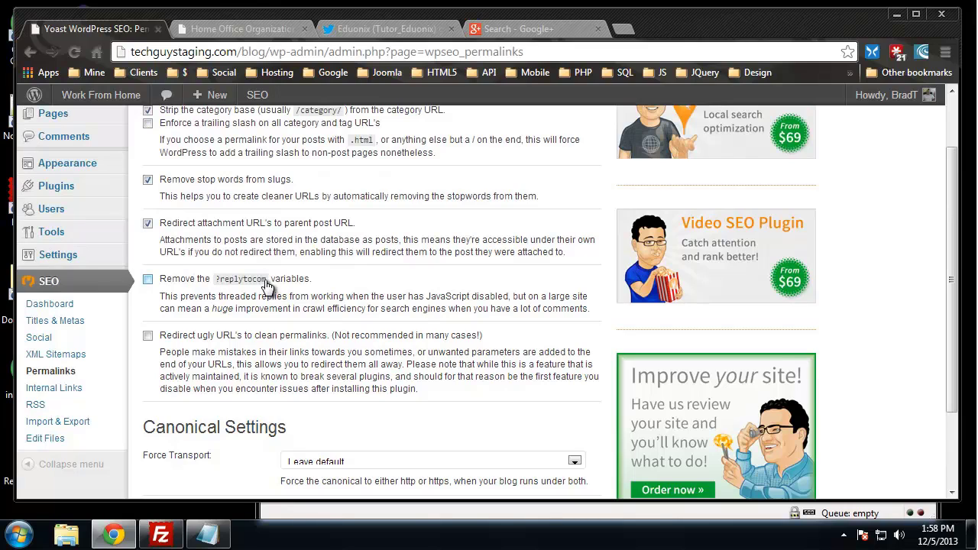
left_click_drag(267, 280, 220, 284)
left_click(226, 284)
scroll(282, 312, "down", 3)
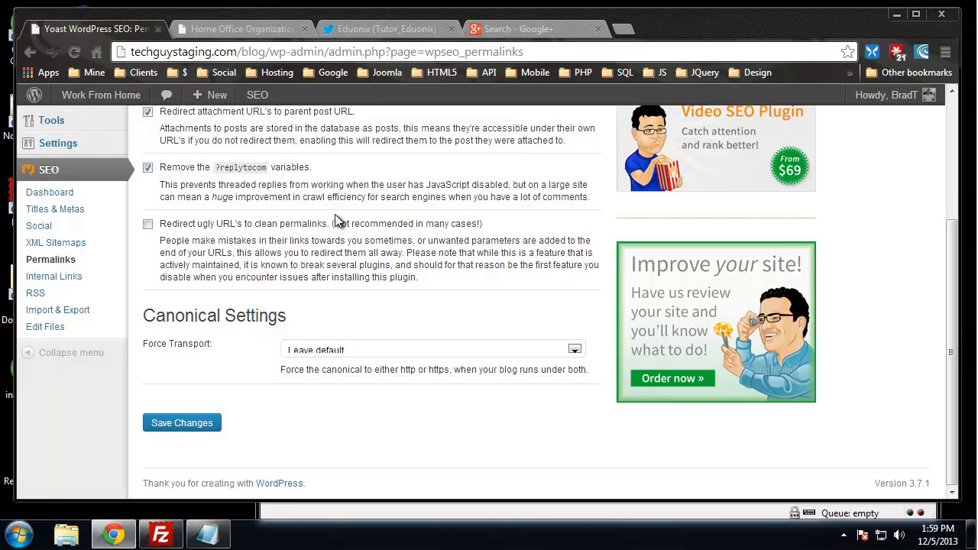
Leave the redirect of ugly URLs disabled and Force Transport at Leave default, and save the permalink settings.
left_click_drag(333, 223, 485, 231)
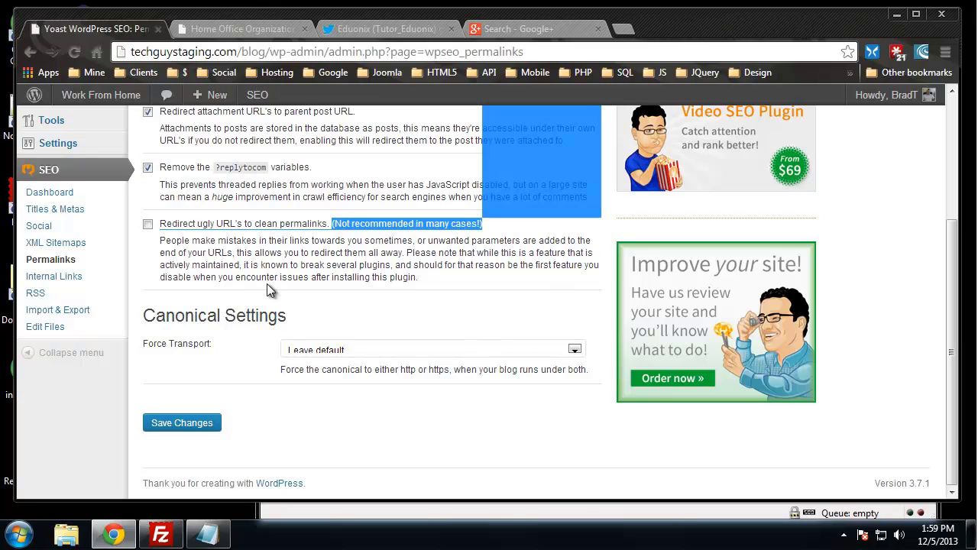
left_click_drag(200, 277, 206, 276)
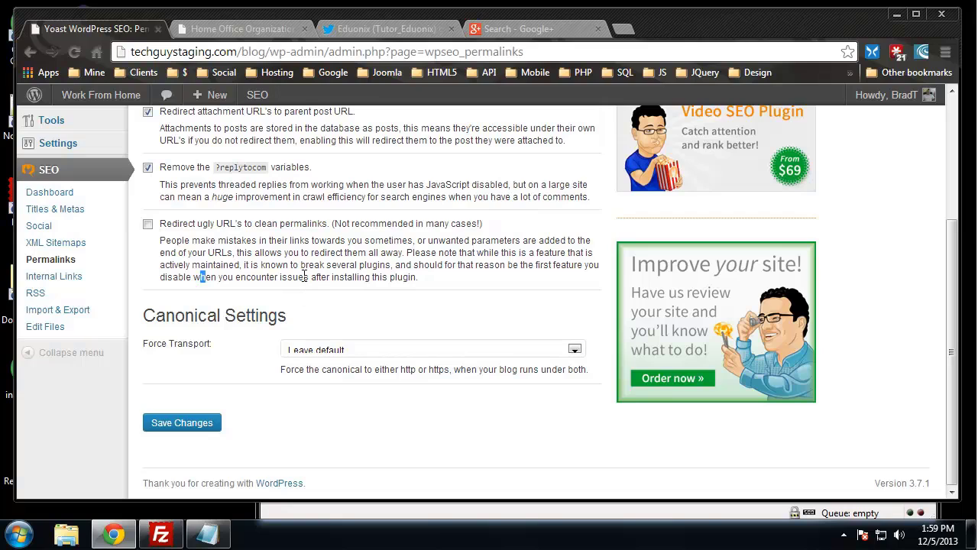
left_click(573, 349)
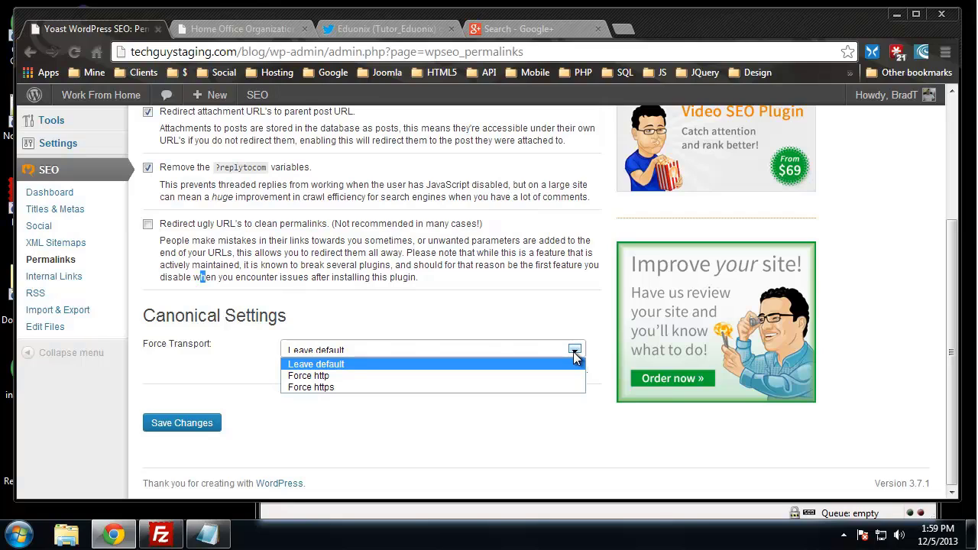
left_click(339, 367)
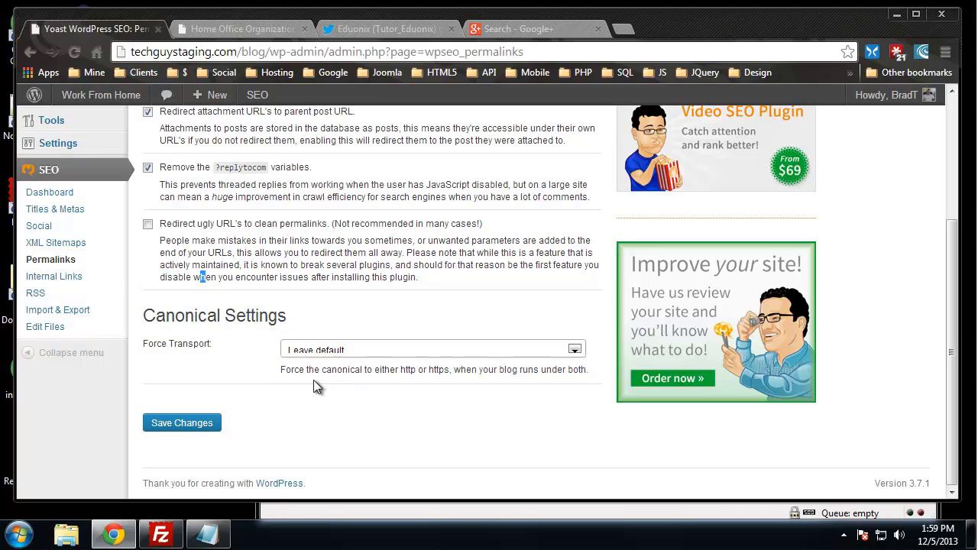
left_click(187, 425)
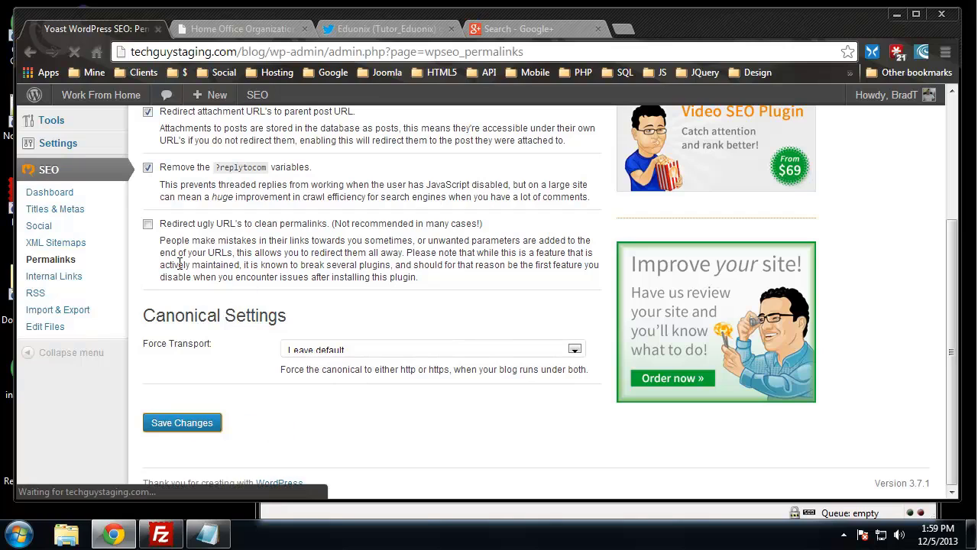
Open the Internal Links settings and examine the breadcrumb options and the code for inserting breadcrumbs in the theme.
scroll(220, 252, "down", 2)
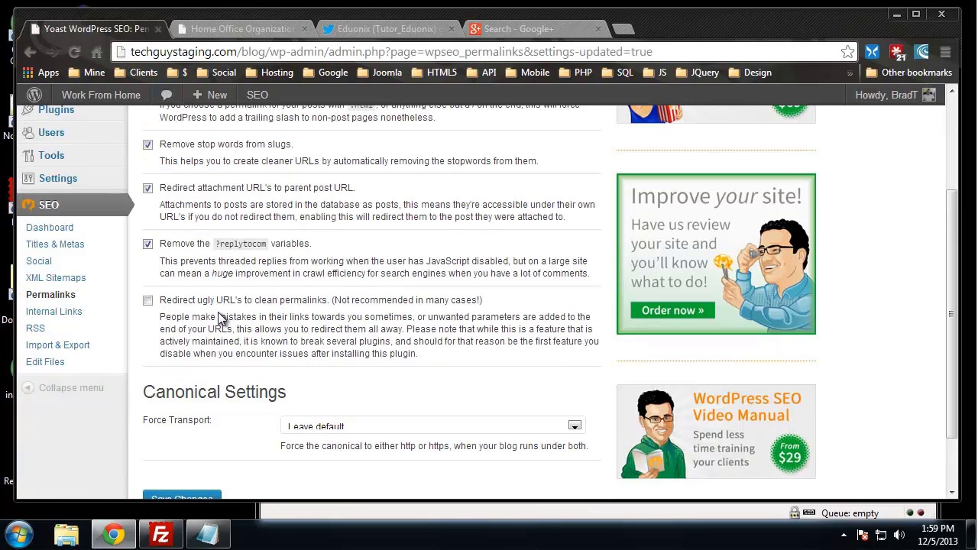
left_click(55, 314)
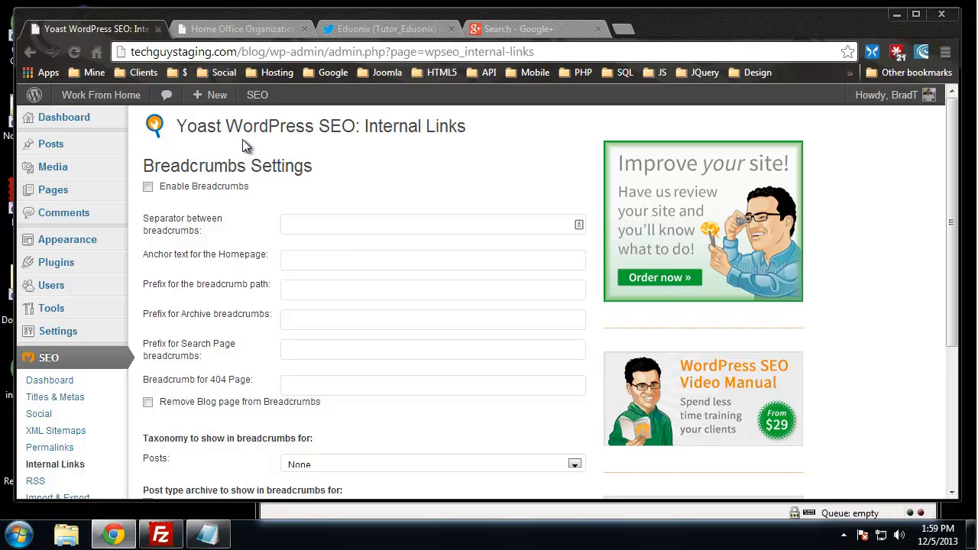
left_click(283, 223)
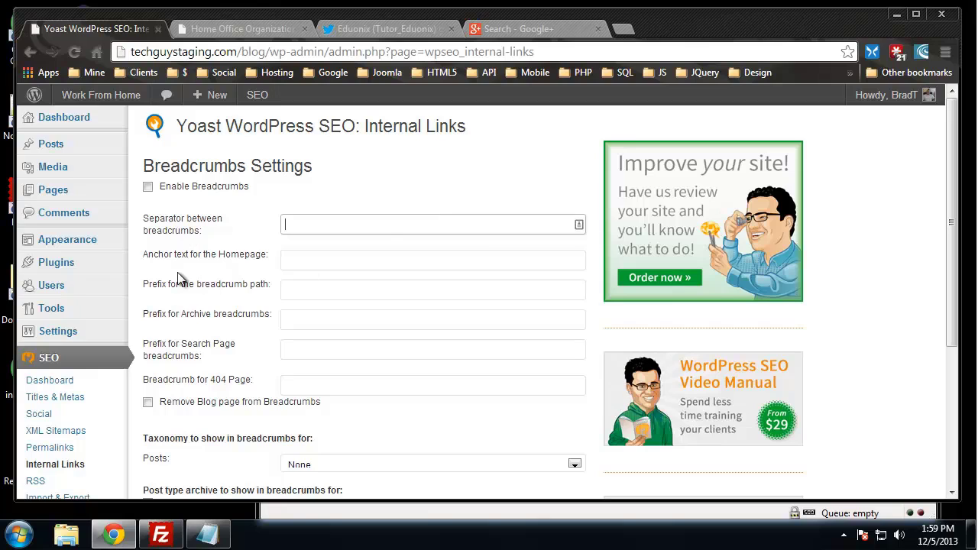
left_click(294, 259)
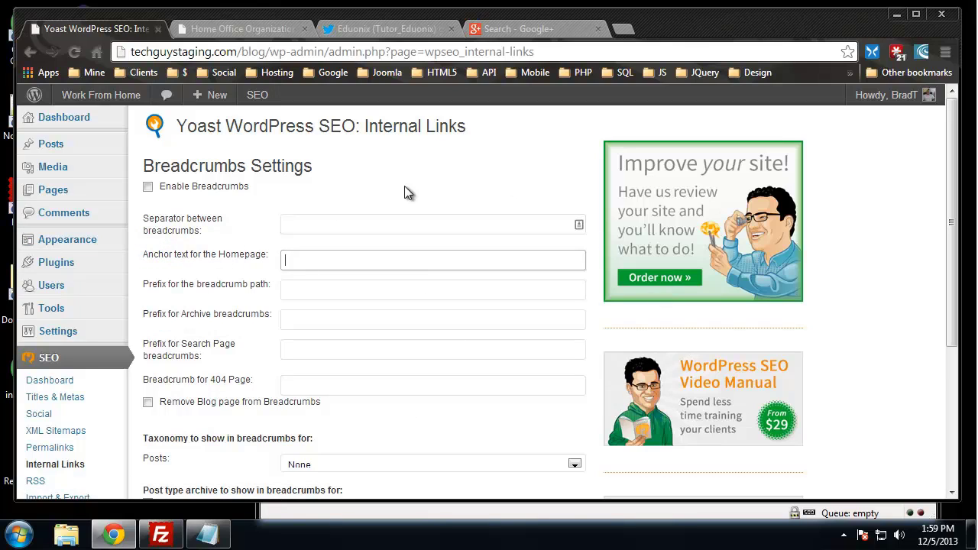
scroll(201, 290, "down", 2)
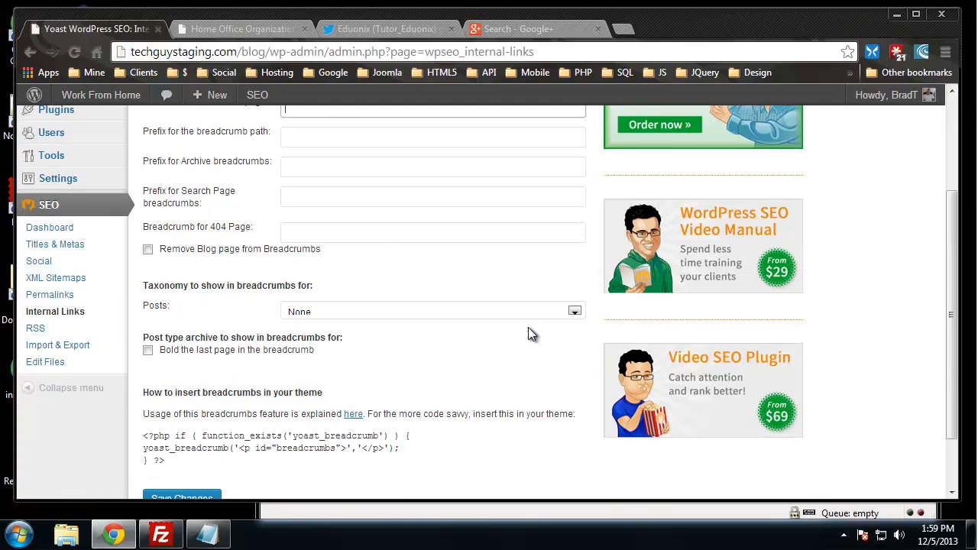
scroll(467, 350, "down", 1)
left_click_drag(172, 390, 143, 359)
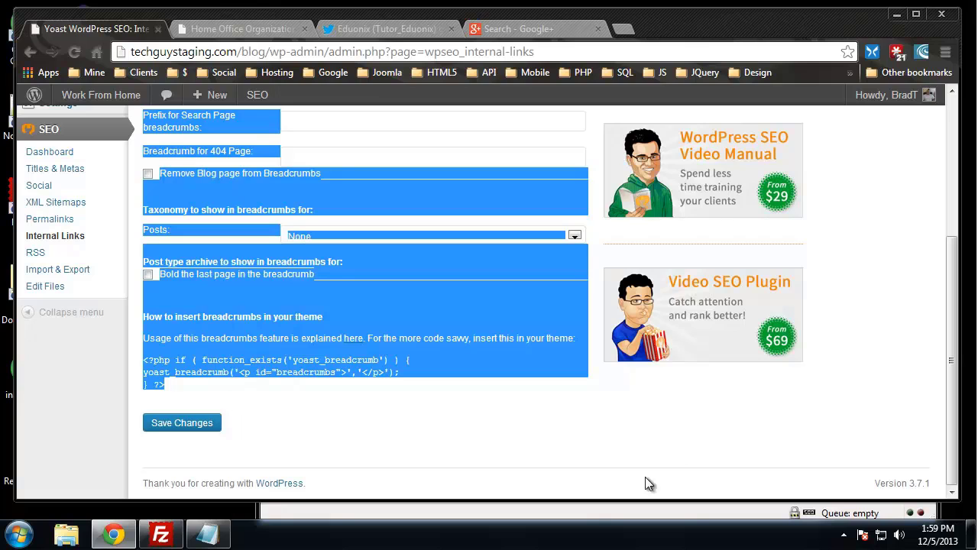
Open the RSS settings and examine the content fields before and after each post and the variables they accept.
left_click(35, 252)
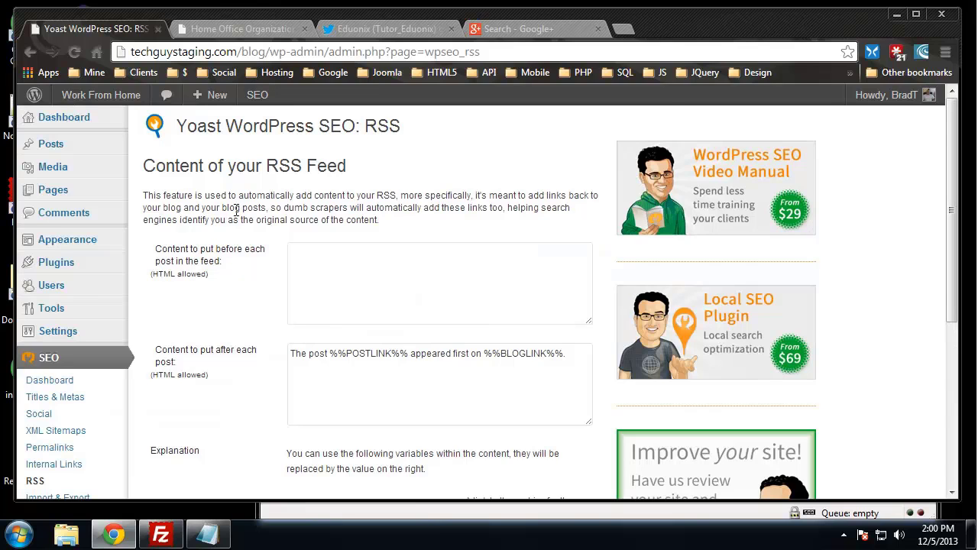
scroll(242, 216, "down", 2)
scroll(241, 216, "up", 1)
left_click(377, 227)
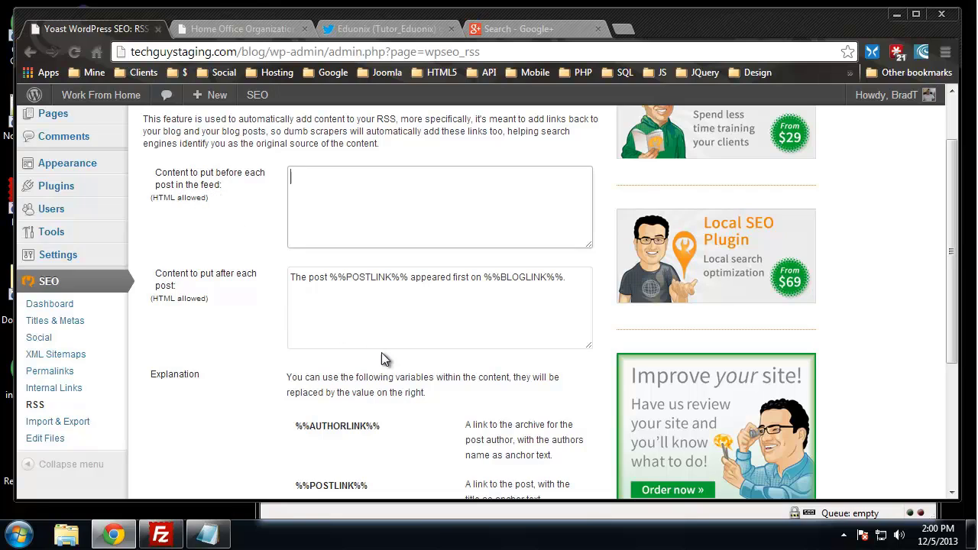
scroll(381, 352, "down", 3)
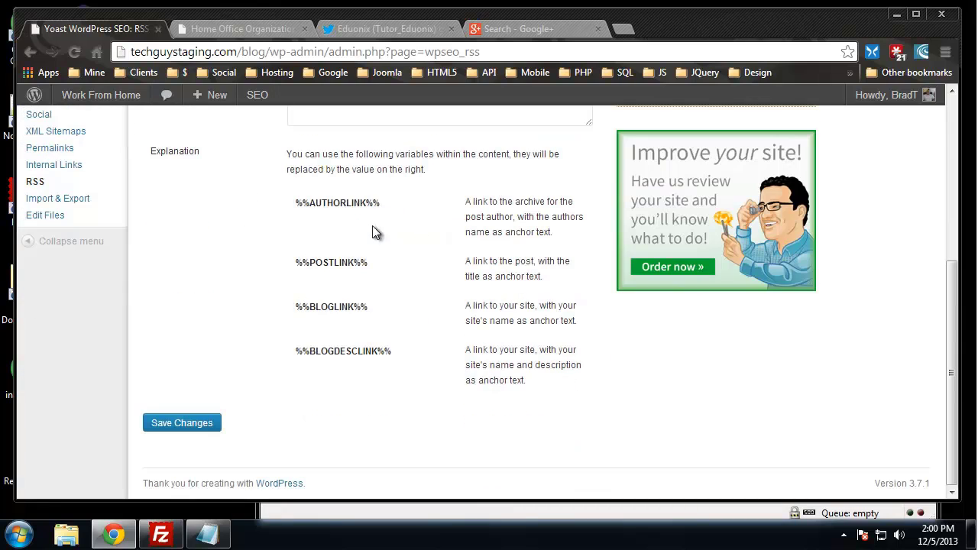
Open the Import & Export settings and examine the options for importing data from other SEO plugins and exporting the settings.
scroll(305, 294, "up", 1)
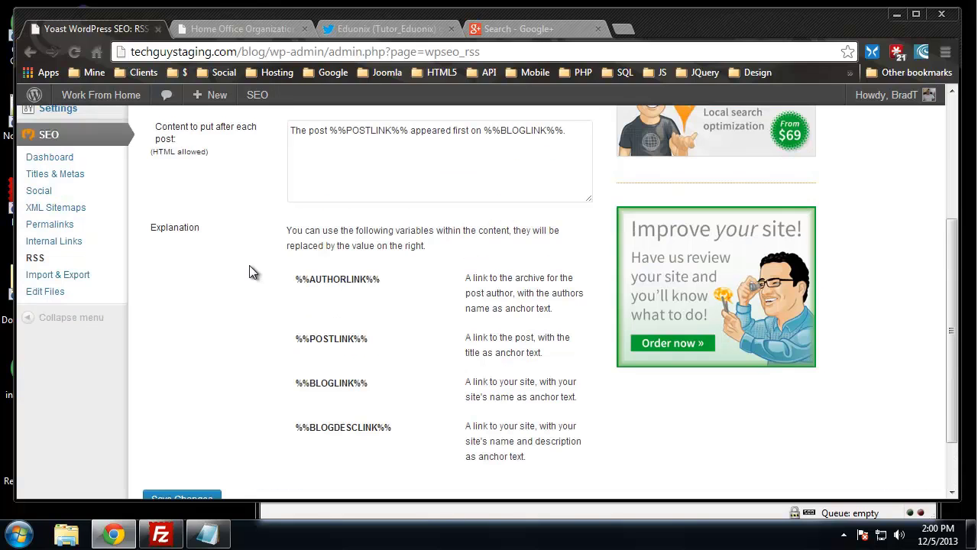
left_click(74, 281)
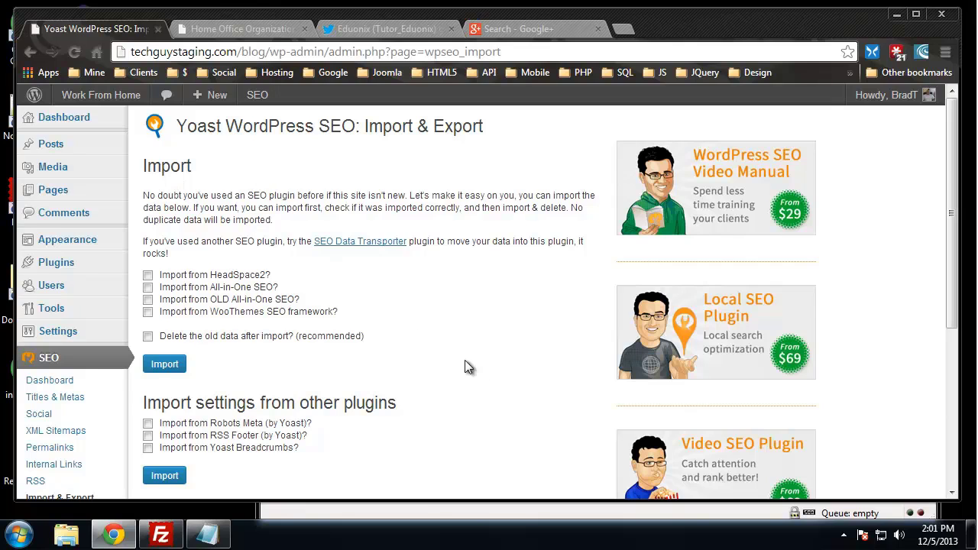
scroll(464, 361, "down", 2)
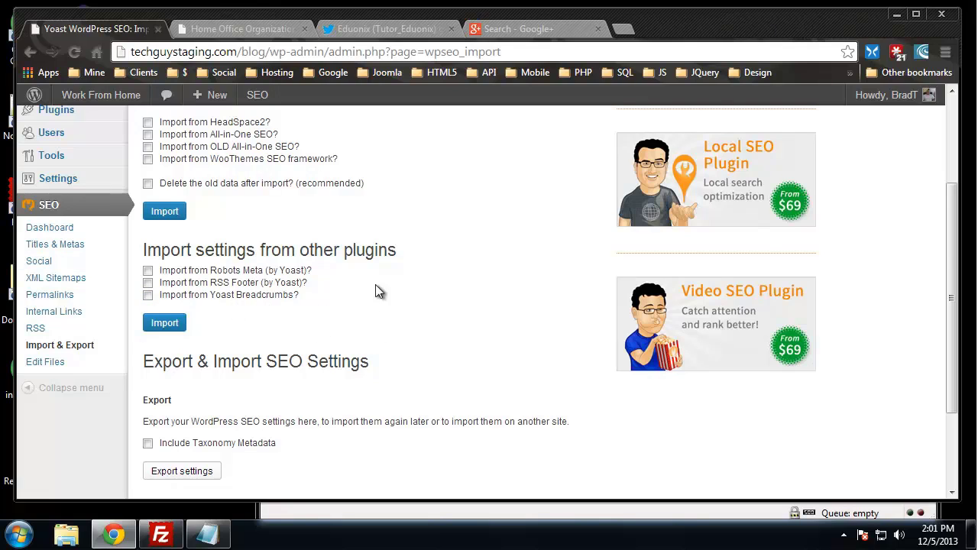
scroll(375, 290, "down", 2)
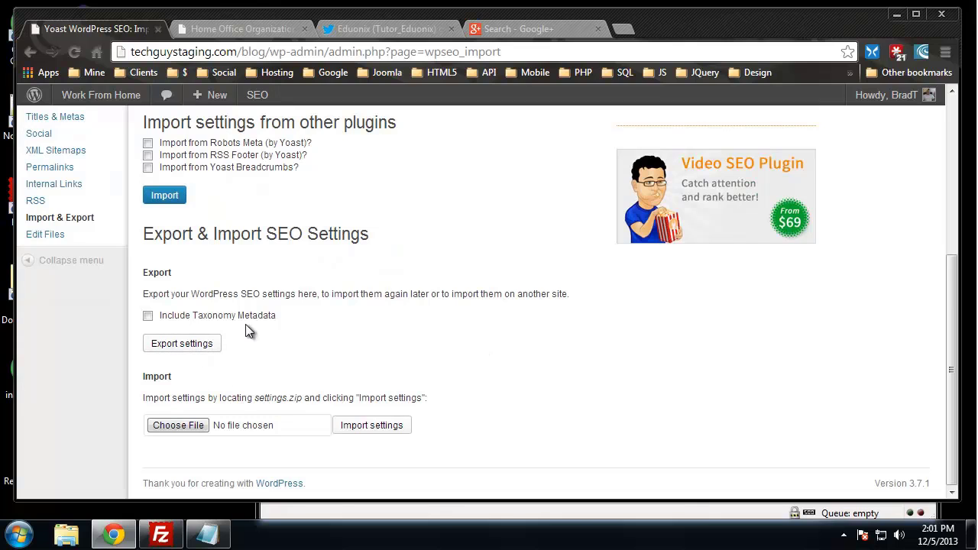
Try exporting the SEO settings as settings.zip, then cancel the save and review the import and export options.
left_click(176, 345)
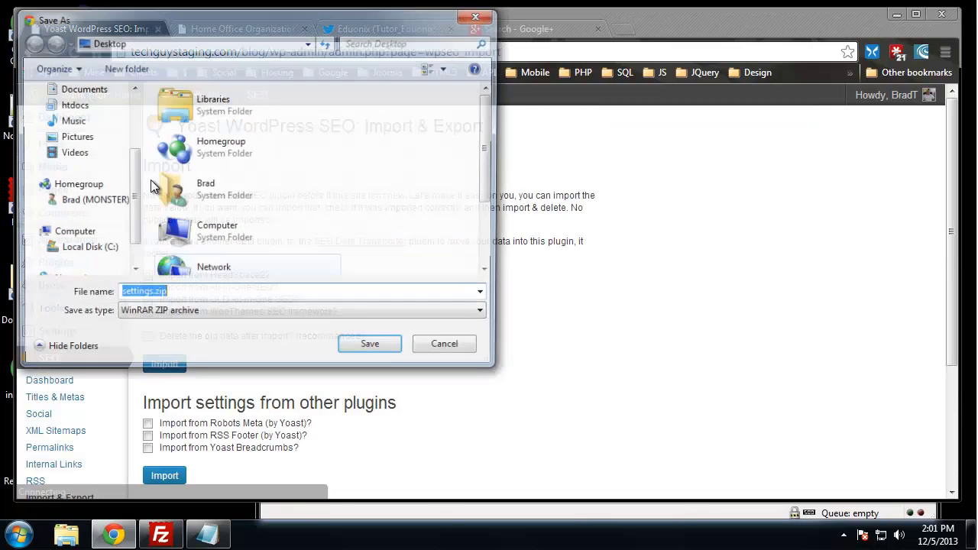
left_click(479, 15)
scroll(438, 330, "down", 3)
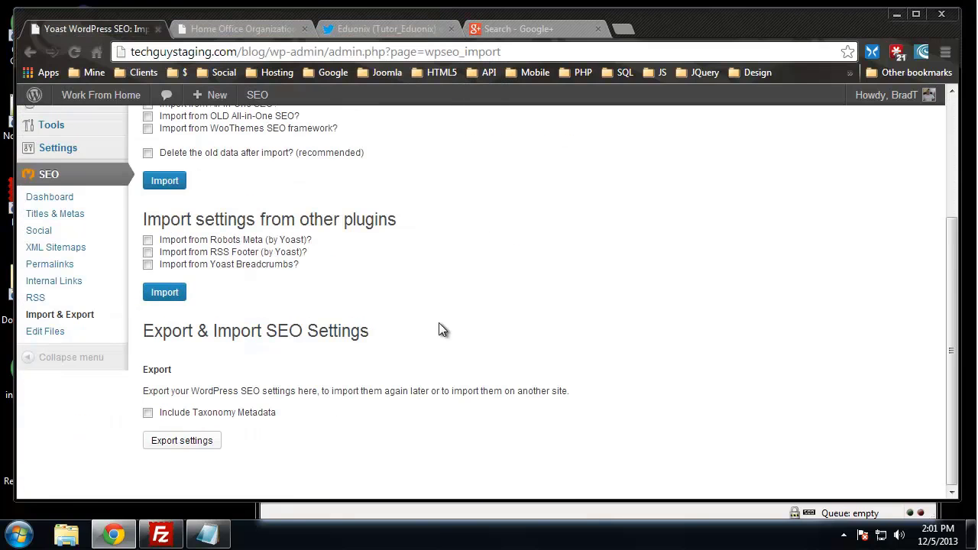
scroll(259, 351, "up", 2)
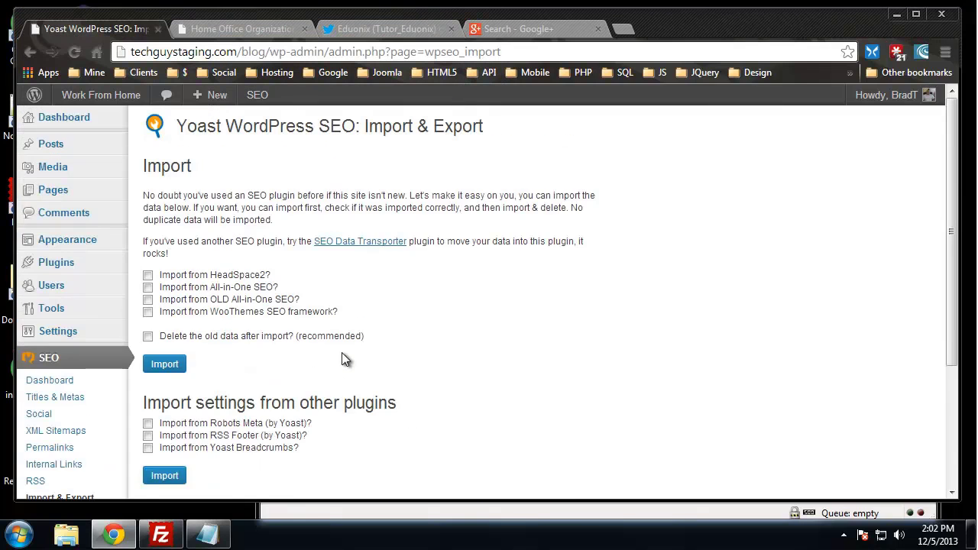
scroll(288, 360, "down", 2)
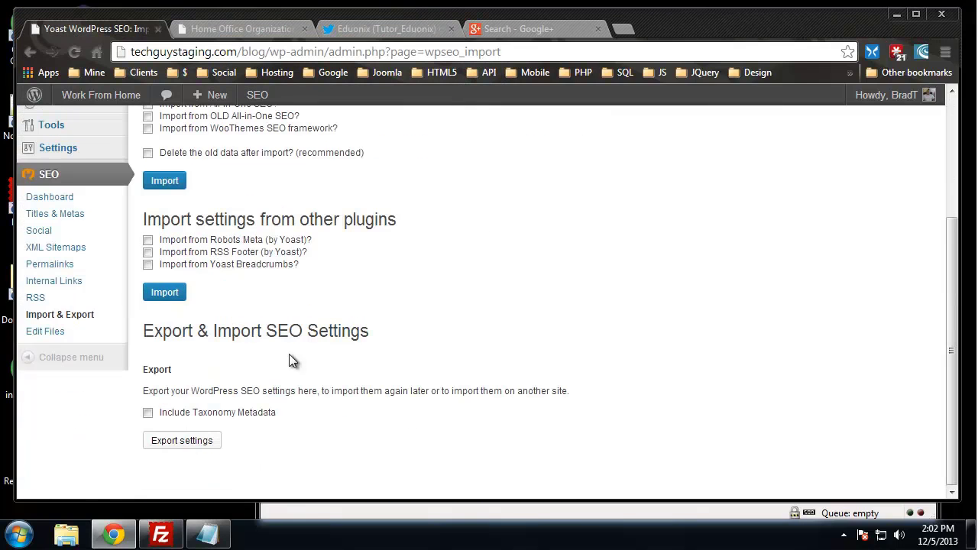
Open the Edit Files settings and examine the contents of the robots.txt and .htaccess files.
left_click(47, 333)
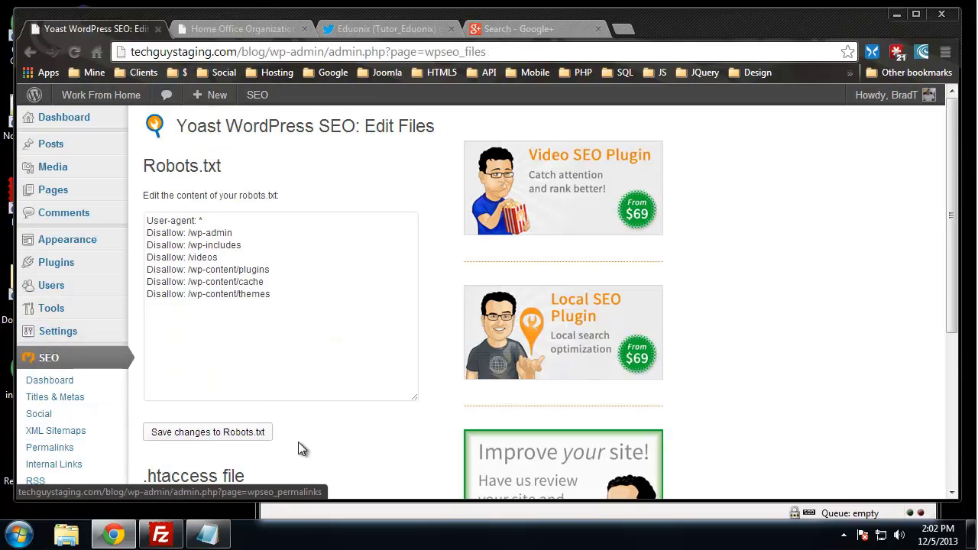
scroll(350, 294, "down", 2)
scroll(347, 295, "up", 2)
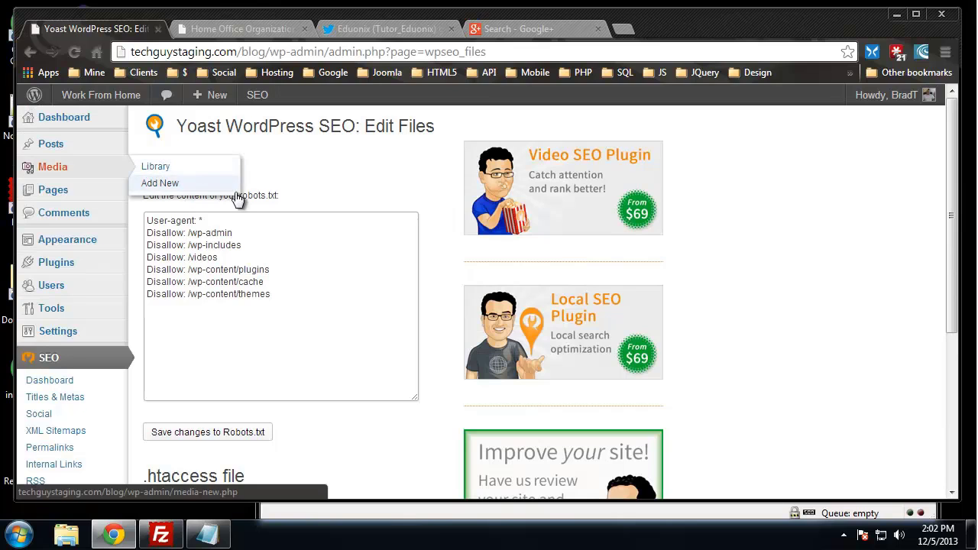
scroll(224, 239, "down", 2)
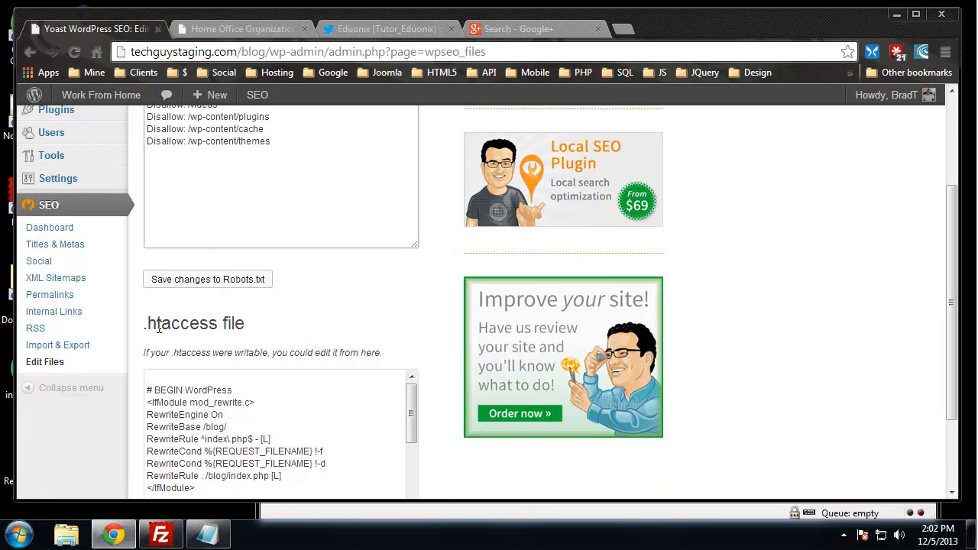
scroll(253, 342, "down", 5)
scroll(468, 379, "down", 1)
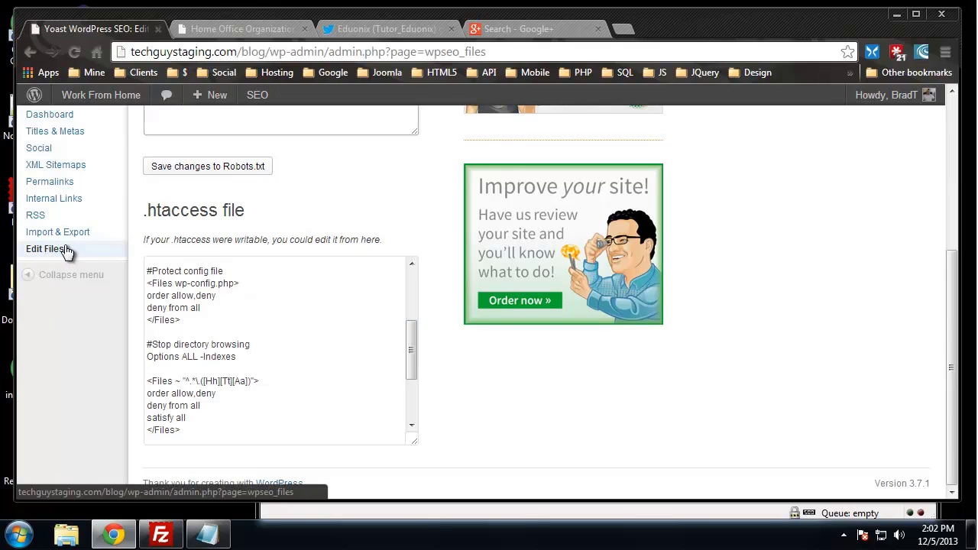
scroll(333, 382, "up", 3)
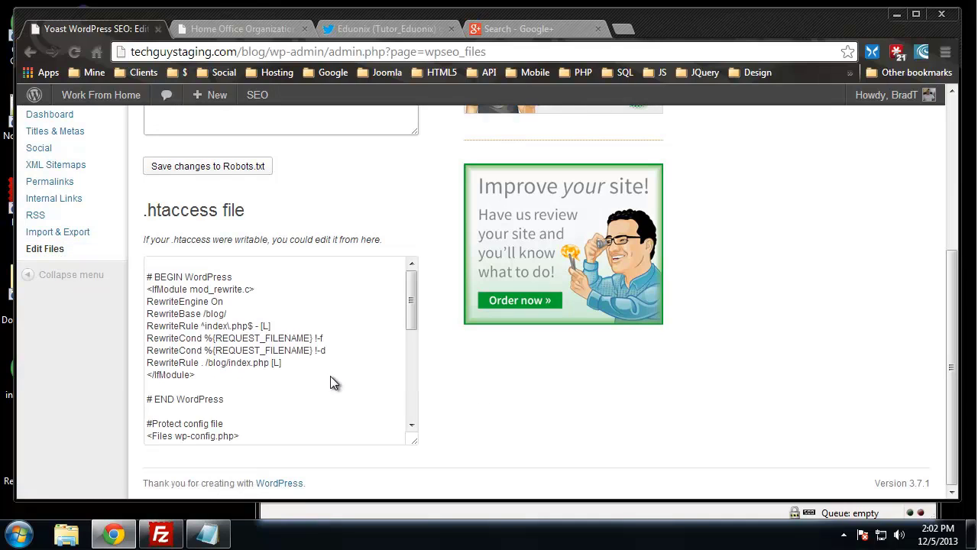
scroll(626, 451, "up", 2)
scroll(736, 403, "up", 2)
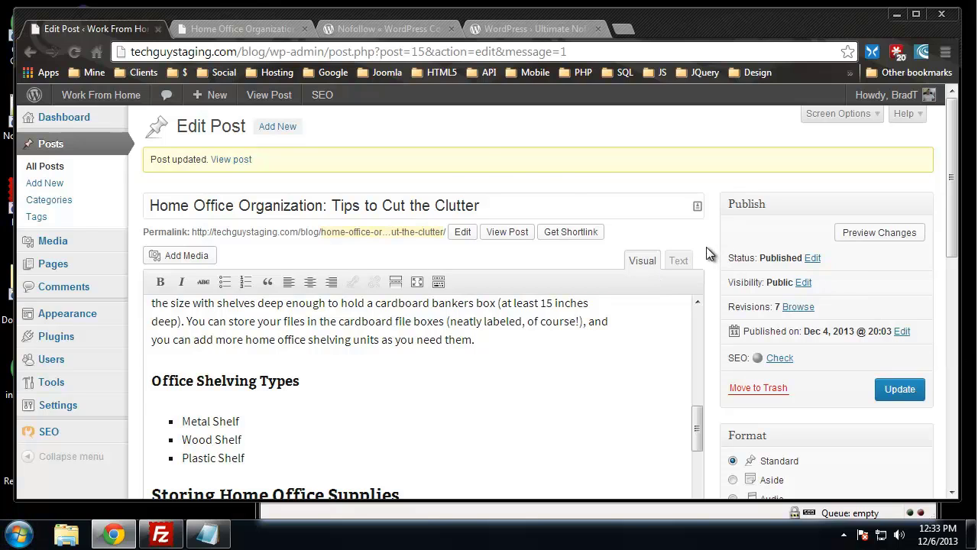
Examine the WordPress SEO by Yoast options of the home office organization post and check its published page.
scroll(706, 249, "down", 2)
scroll(795, 274, "down", 4)
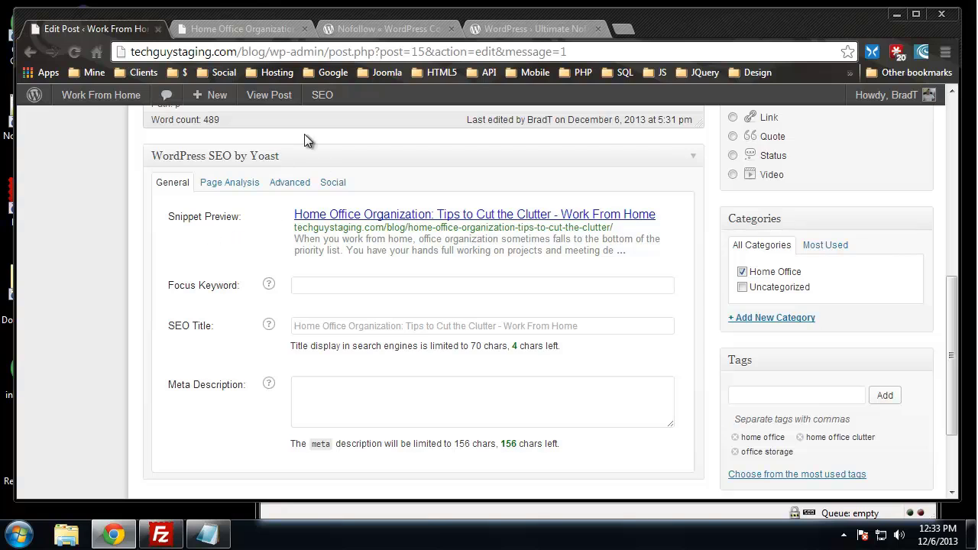
left_click(260, 28)
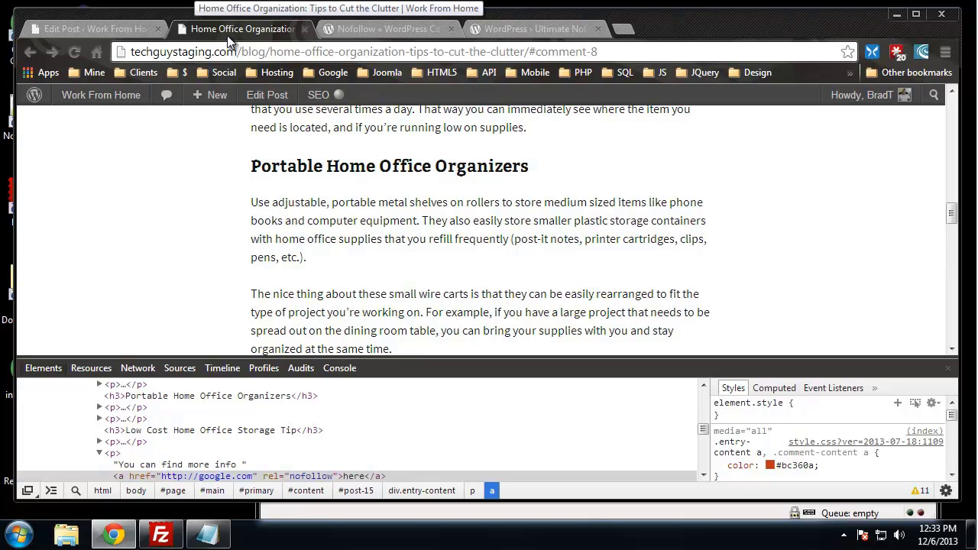
left_click(98, 30)
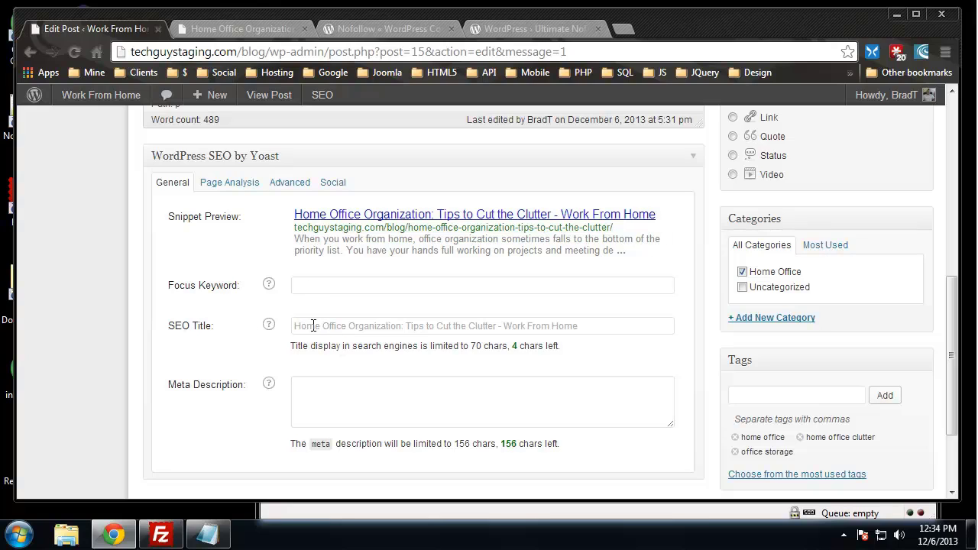
Set the post's SEO title to "Home Office Organization: Work From Home".
left_click(314, 325)
type("Hom")
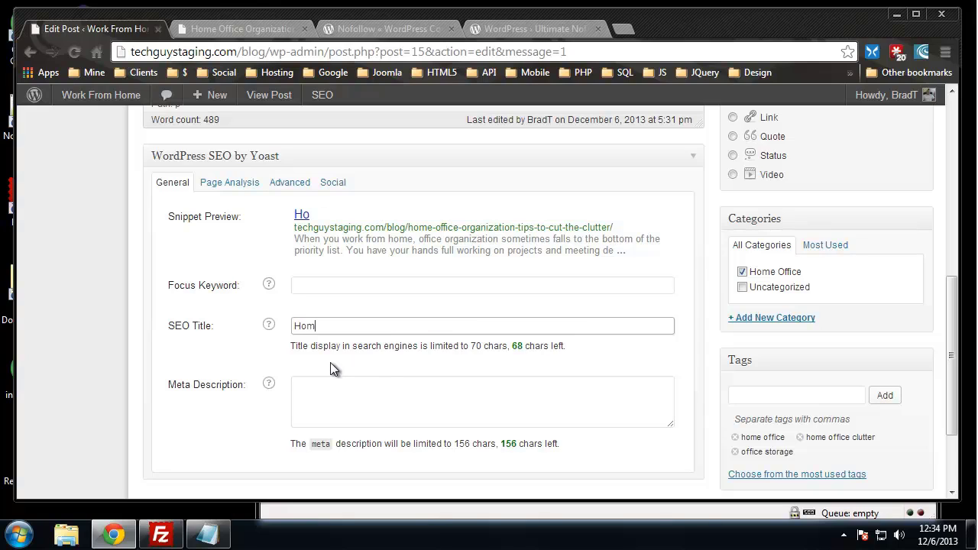
type("e Office Or")
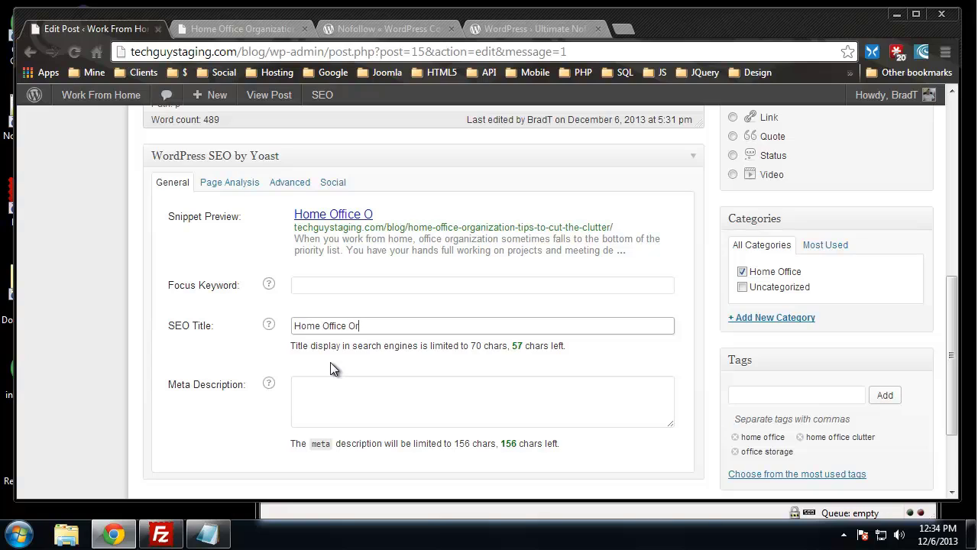
type("ganization")
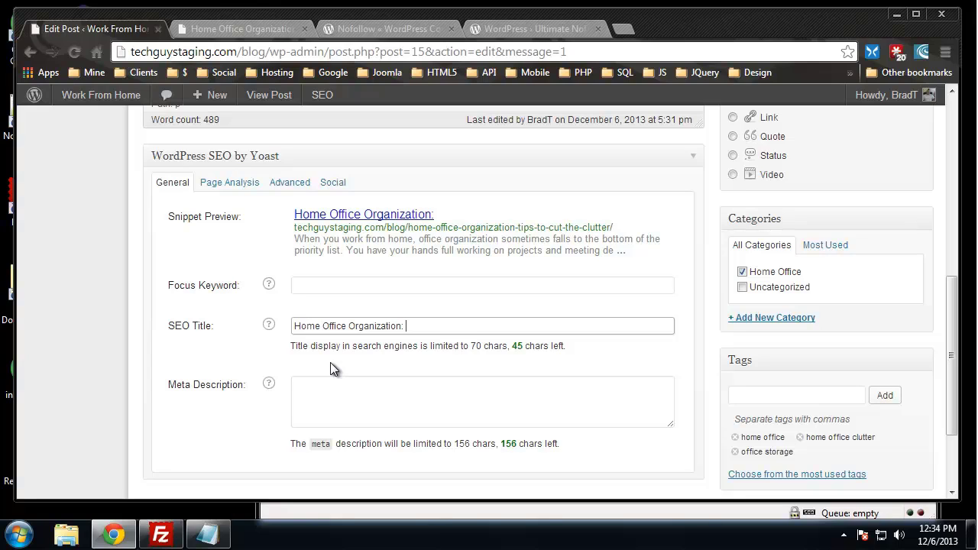
type(": Work From")
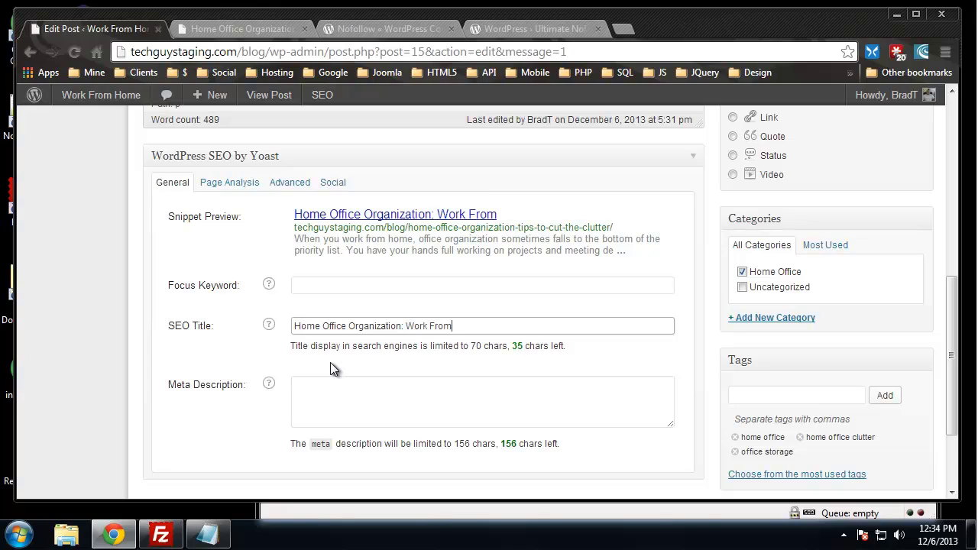
type(" Home")
left_click_drag(483, 325, 406, 327)
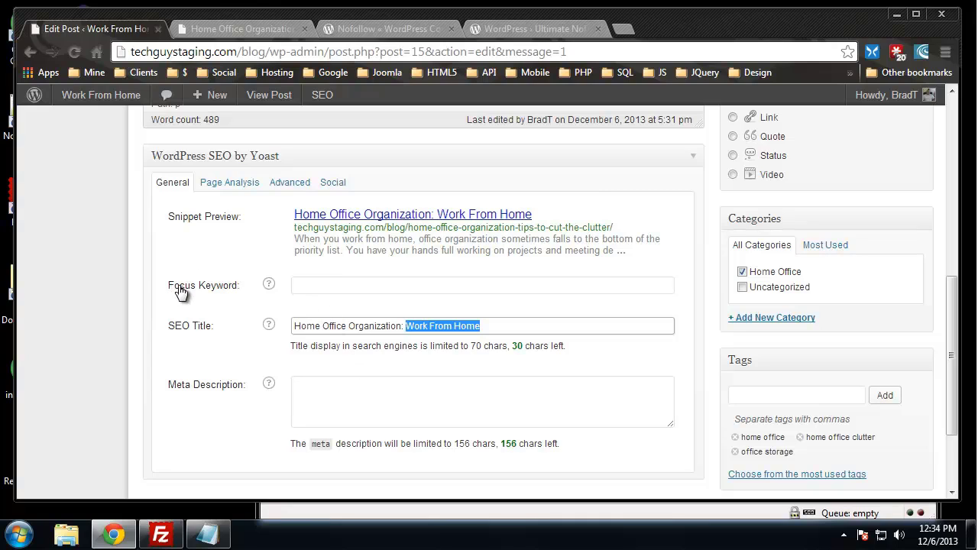
Set the post's focus keyword to "Home Office Organization".
left_click(324, 288)
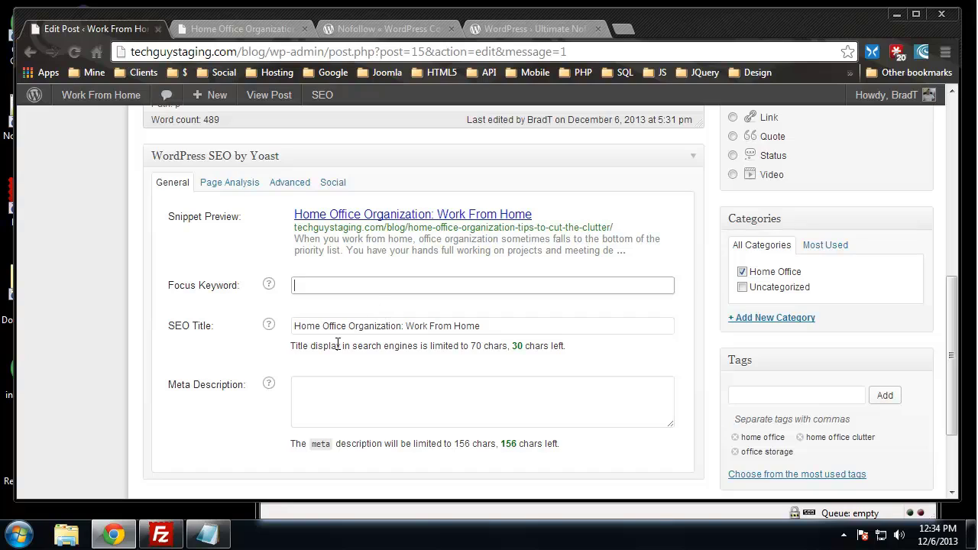
type("Home Office Or")
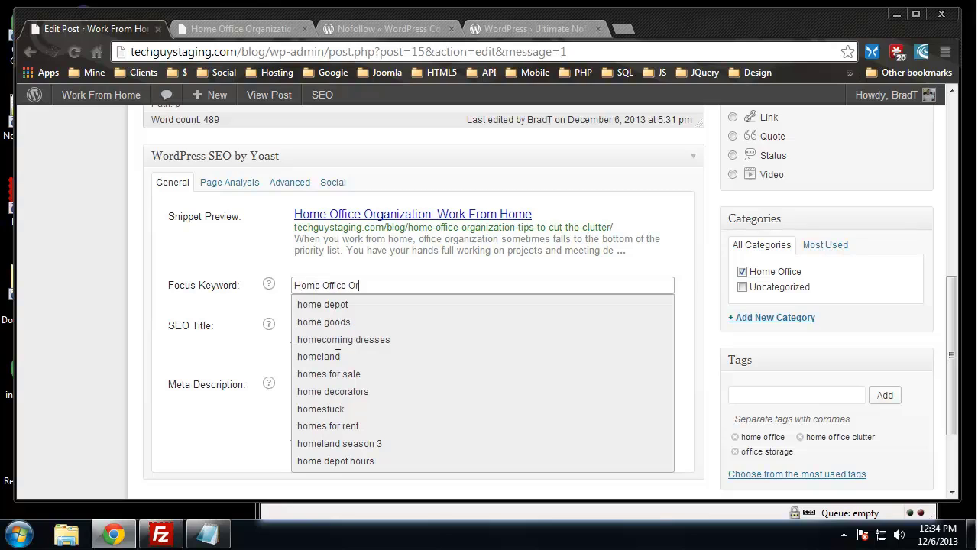
type("ganization")
left_click(113, 231)
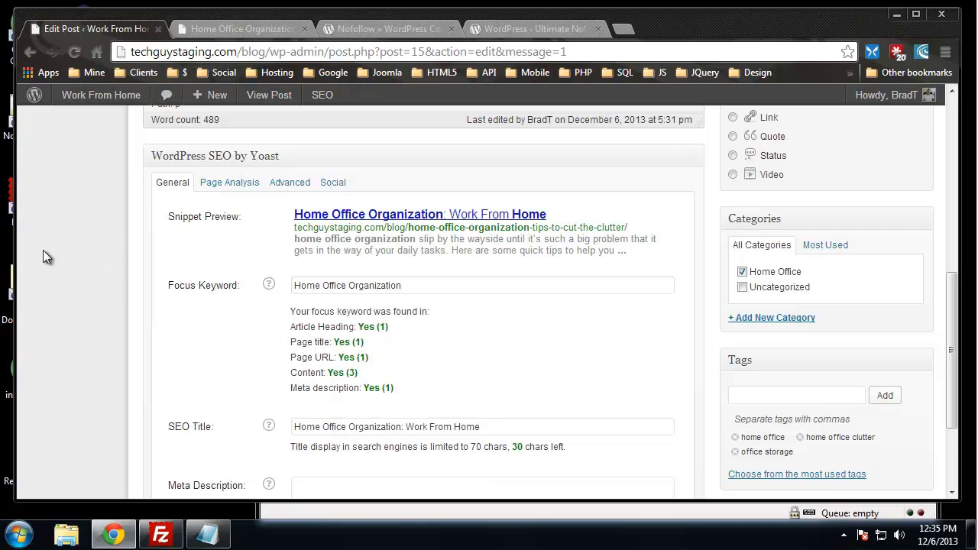
Examine where the focus keyword is found, comparing the page title, content and meta description results with the post's opening text.
scroll(92, 359, "down", 1)
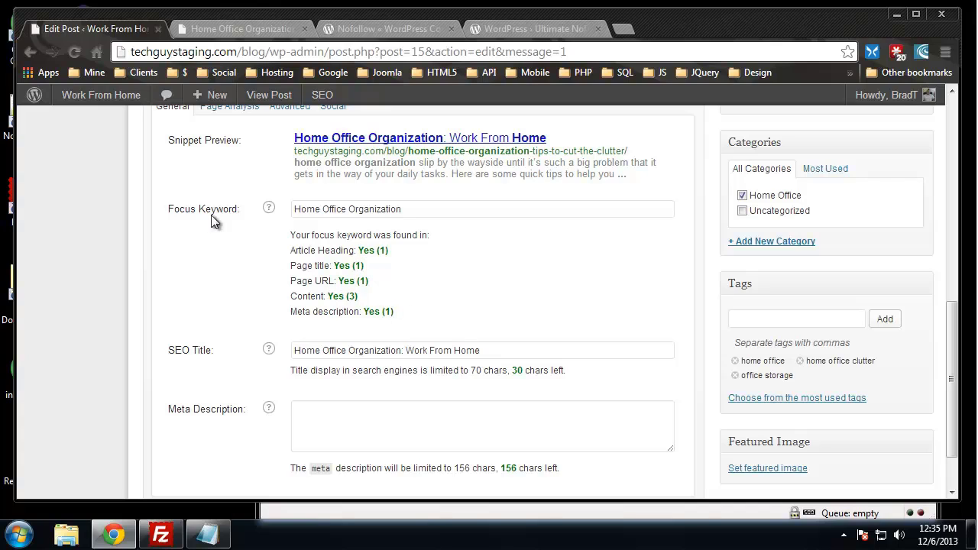
double_click(360, 266)
double_click(351, 297)
left_click_drag(393, 311, 380, 311)
scroll(143, 242, "down", 1)
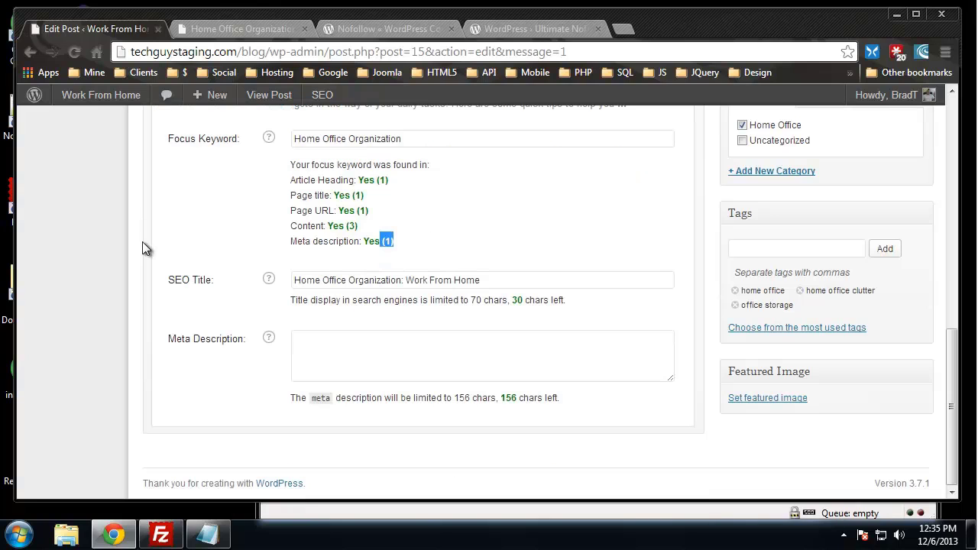
scroll(236, 381, "up", 1)
scroll(234, 391, "down", 1)
left_click(329, 339)
scroll(324, 354, "up", 1)
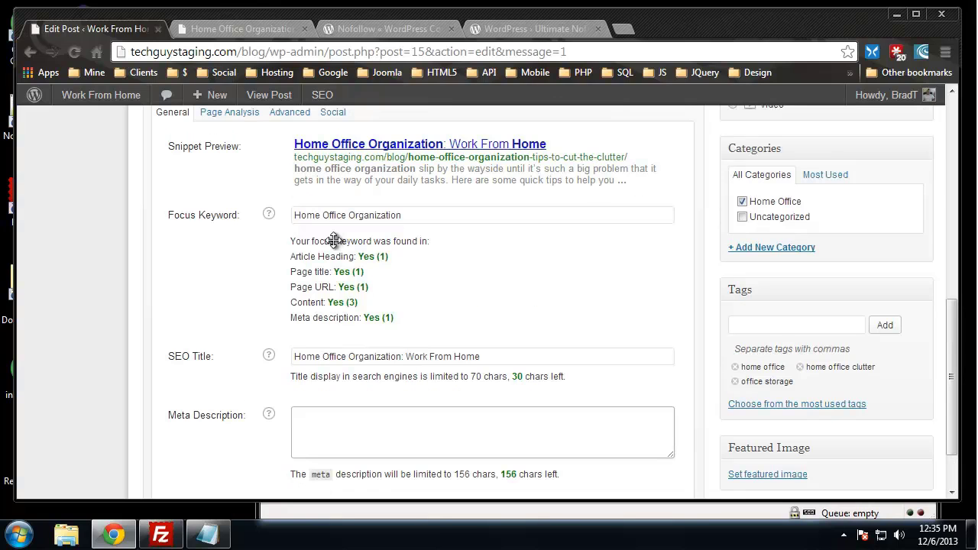
scroll(365, 238, "up", 5)
scroll(506, 316, "up", 5)
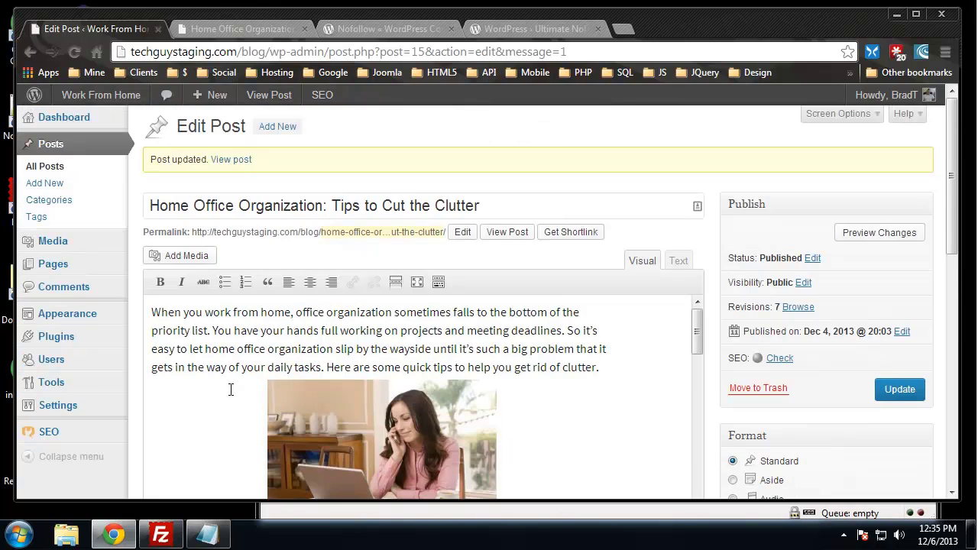
scroll(71, 394, "down", 15)
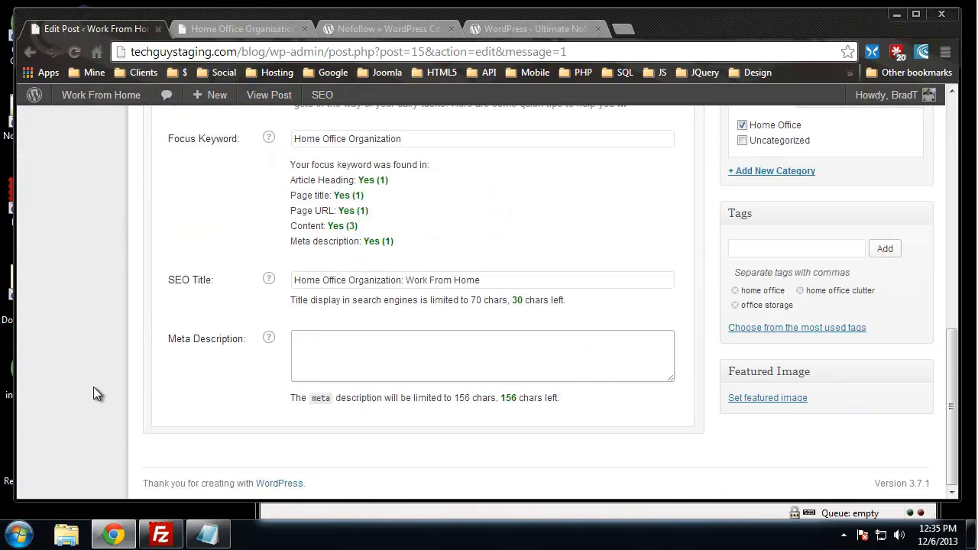
Set the meta description to "Working from home is a privilege, but it can get messy. This article will give you some tips on home office organization".
left_click(399, 342)
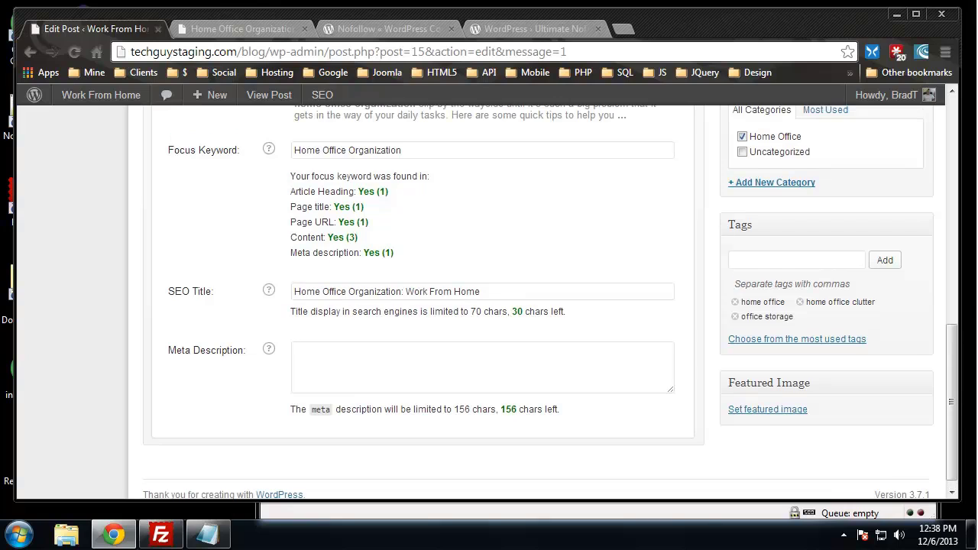
left_click(301, 376)
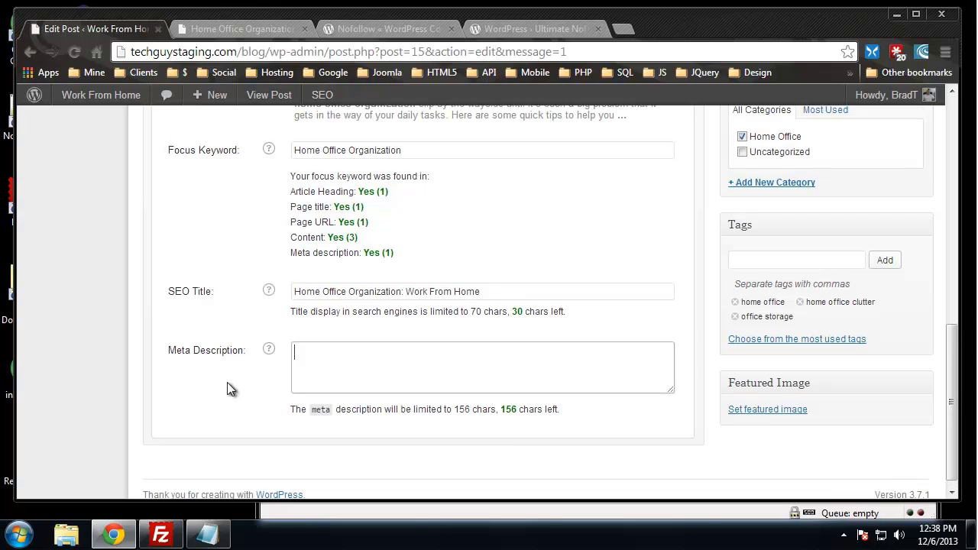
right_click(343, 372)
left_click(382, 220)
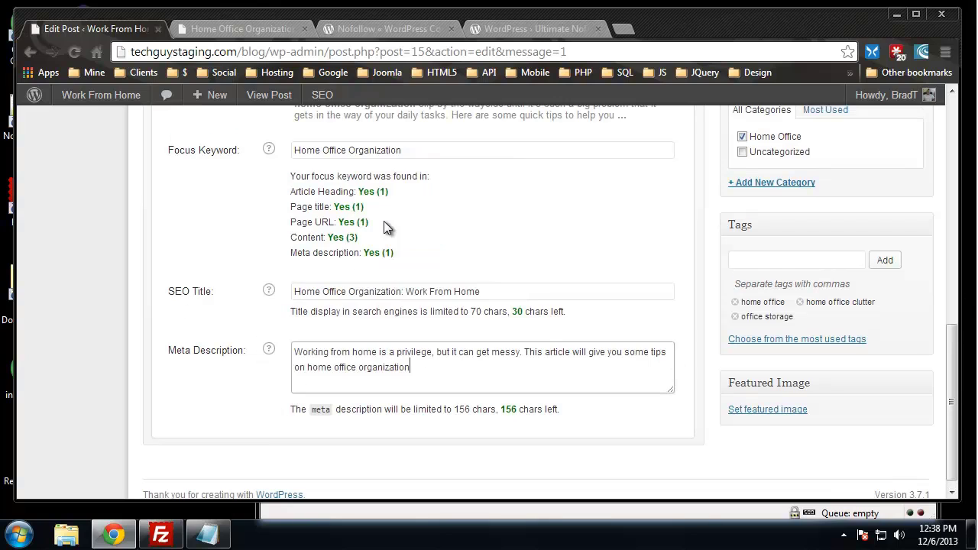
scroll(233, 305, "up", 2)
scroll(177, 311, "down", 1)
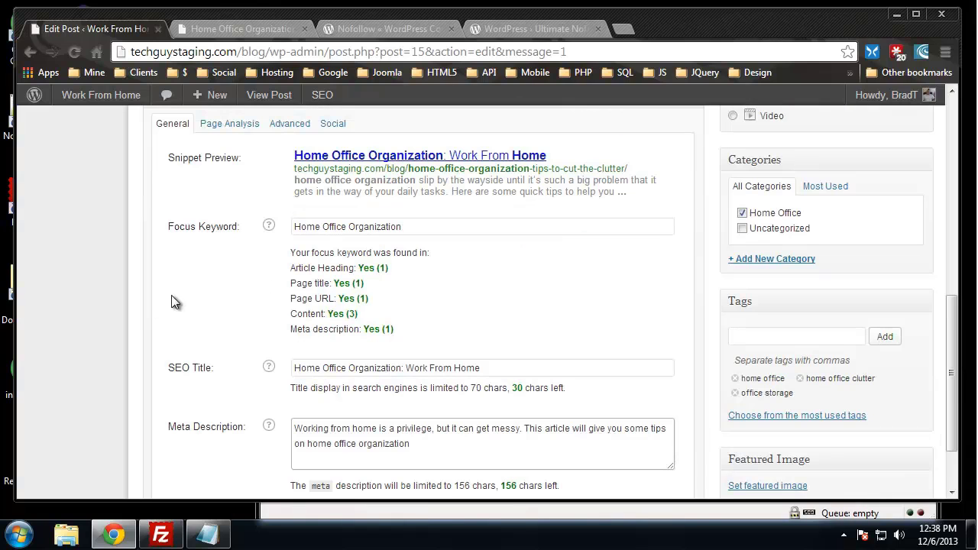
left_click(175, 302)
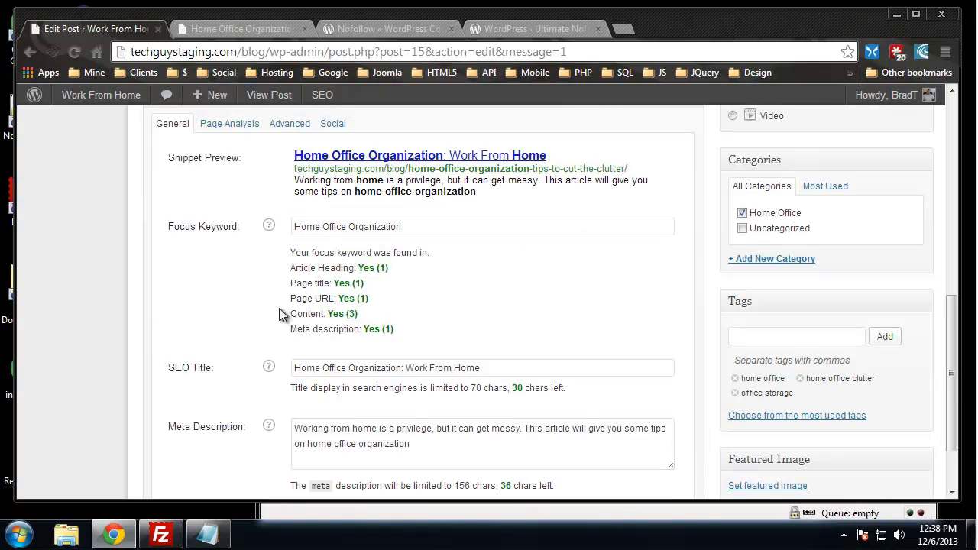
Examine the snippet preview against the focus keyword, SEO title and meta description, checking the phrases "home office organization" and "Working from home".
scroll(218, 417, "down", 1)
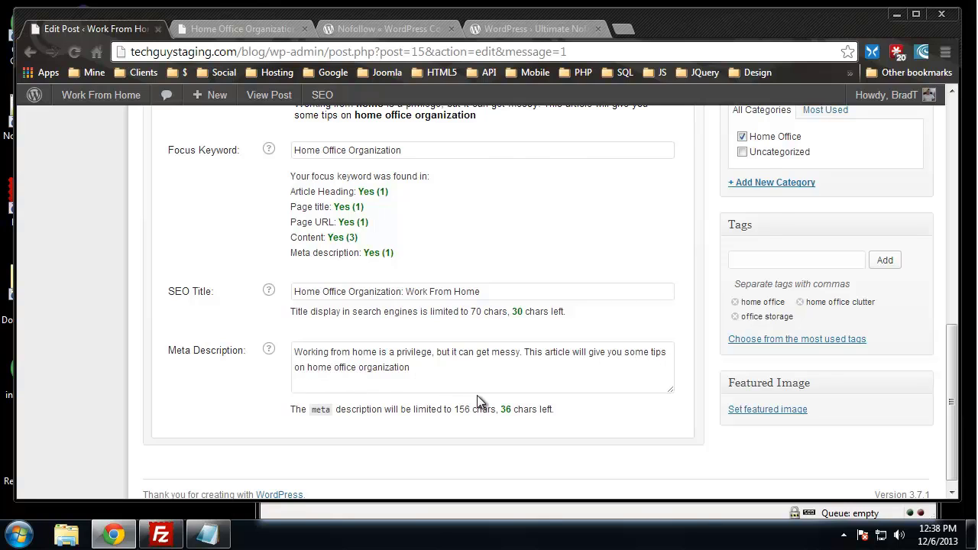
scroll(478, 398, "up", 1)
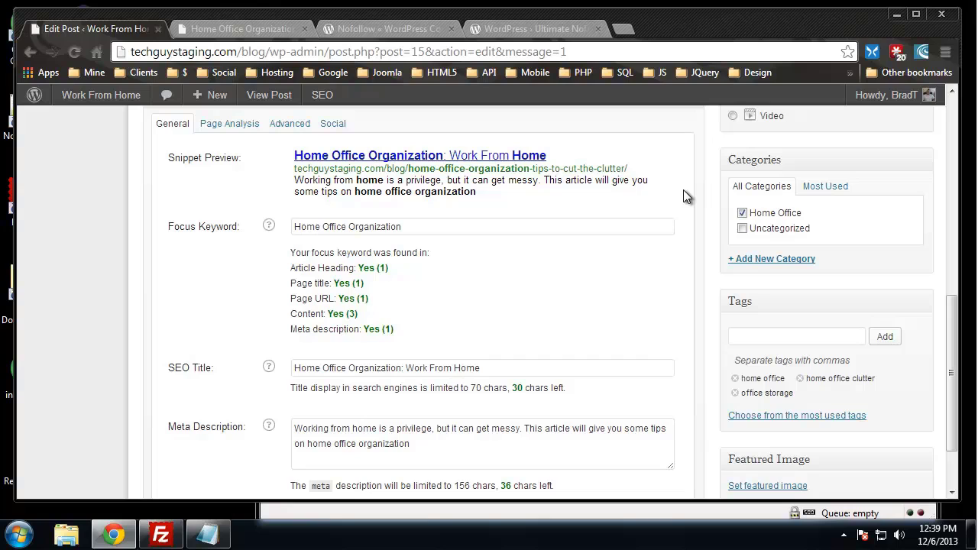
scroll(468, 267, "down", 1)
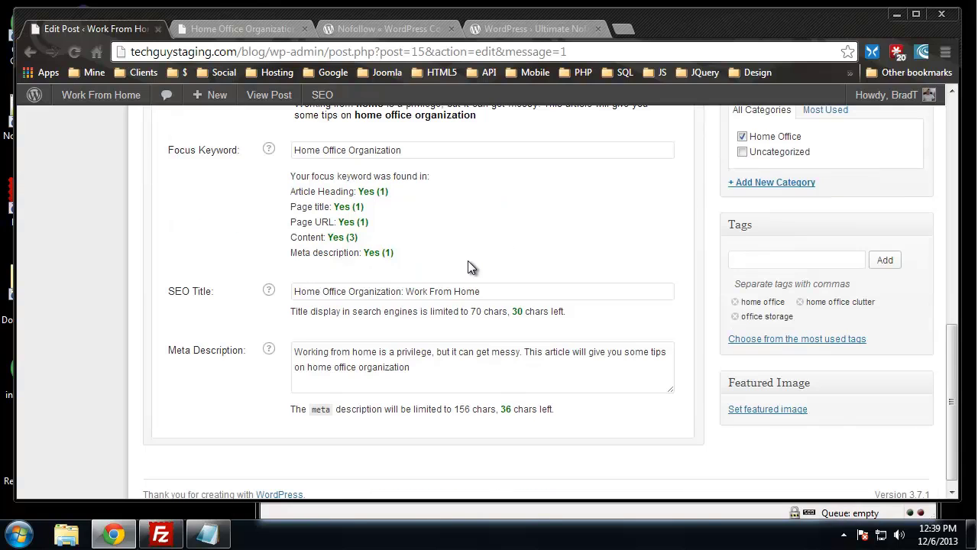
scroll(468, 260, "up", 1)
left_click_drag(485, 194, 352, 196)
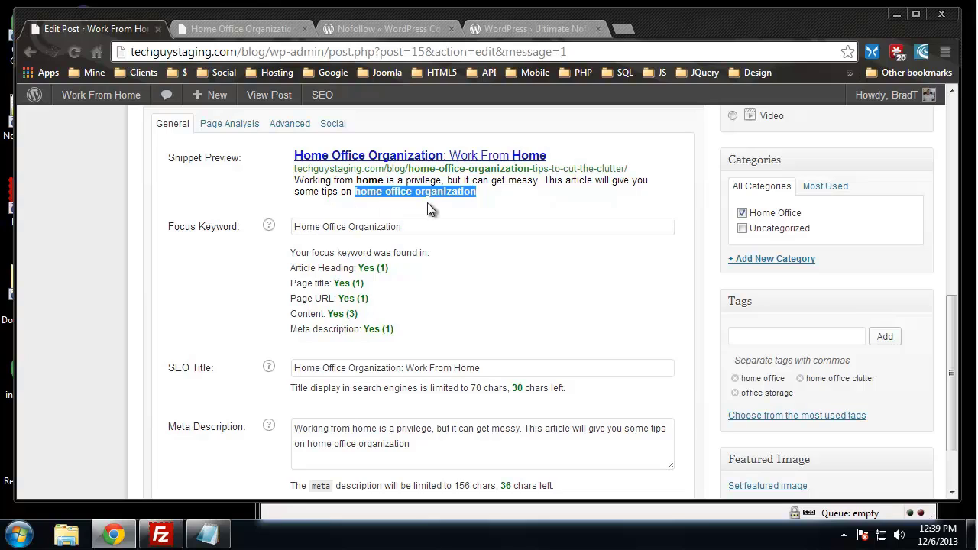
left_click(480, 231)
left_click_drag(295, 183, 388, 180)
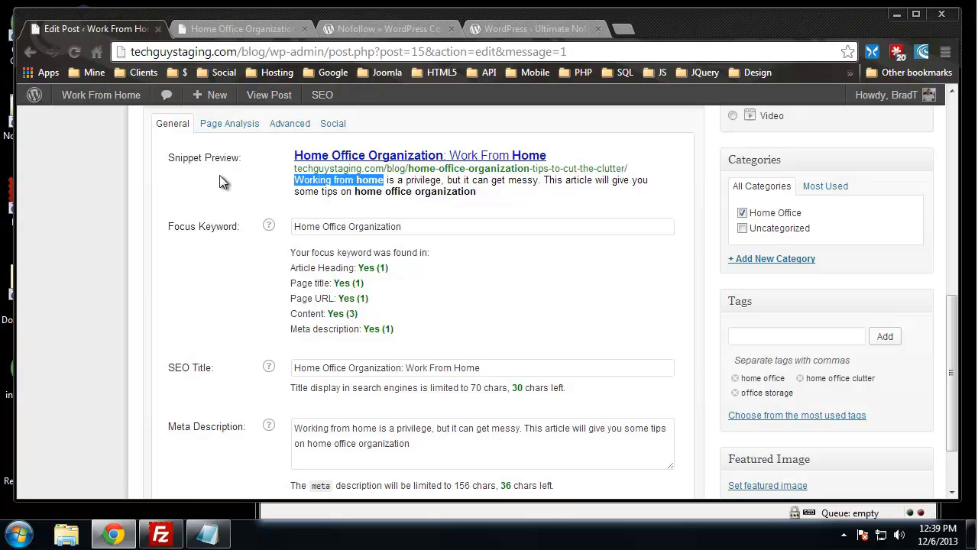
left_click(196, 184)
scroll(534, 331, "down", 2)
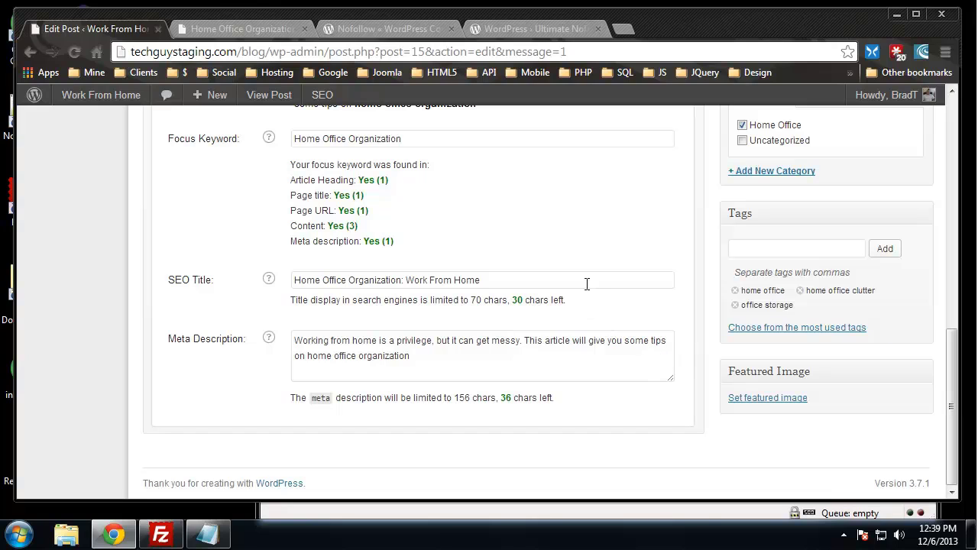
Change the post's SEO title to "Home Office Organization: Working From Home".
left_click_drag(300, 281, 517, 282)
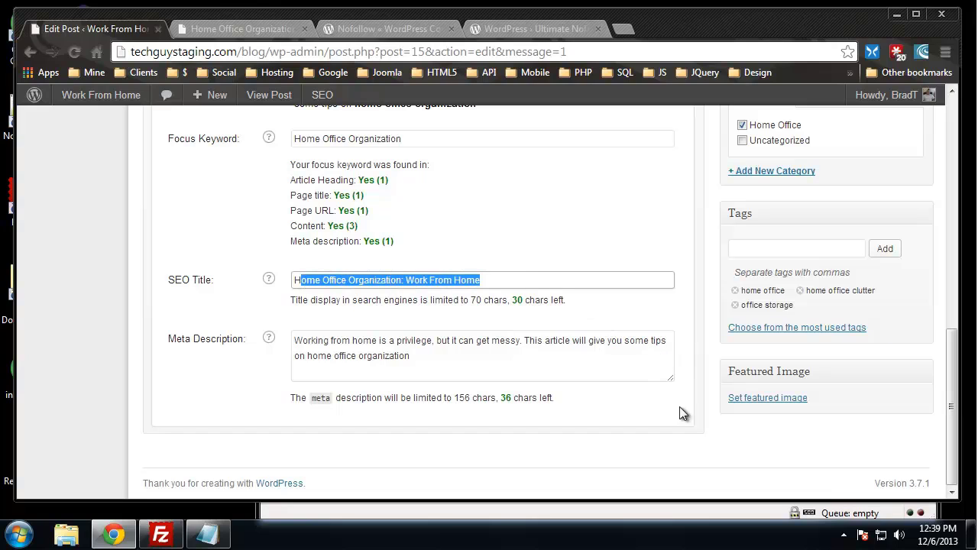
scroll(385, 192, "up", 1)
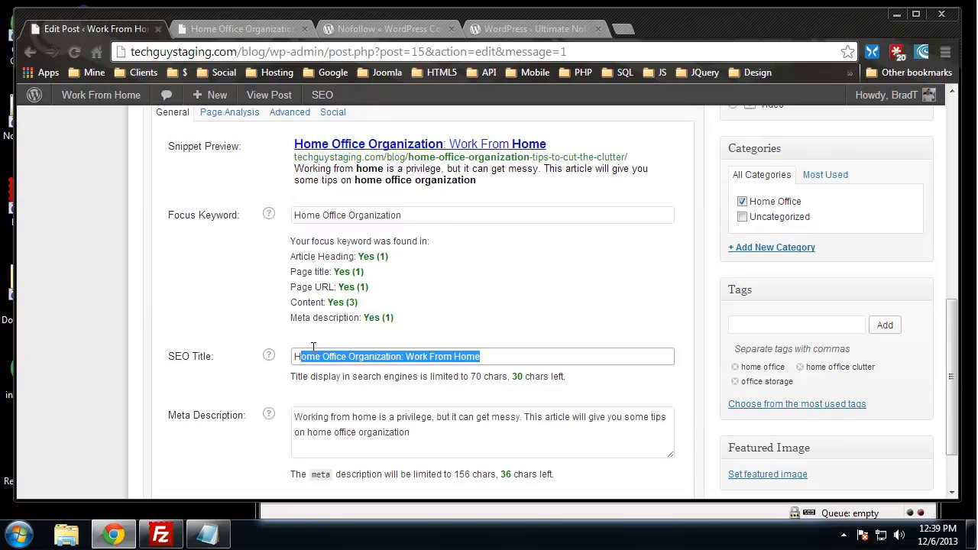
left_click(496, 360)
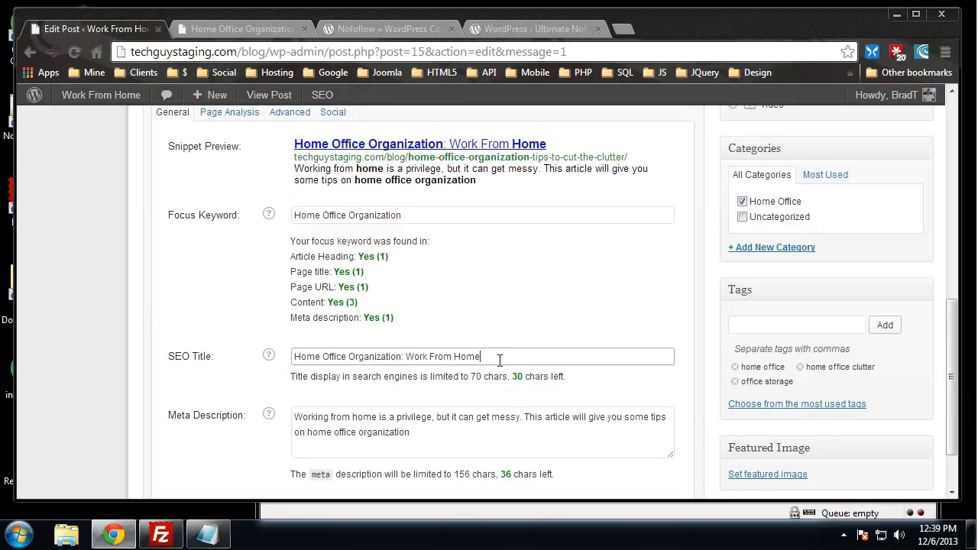
left_click(428, 357)
type("ing")
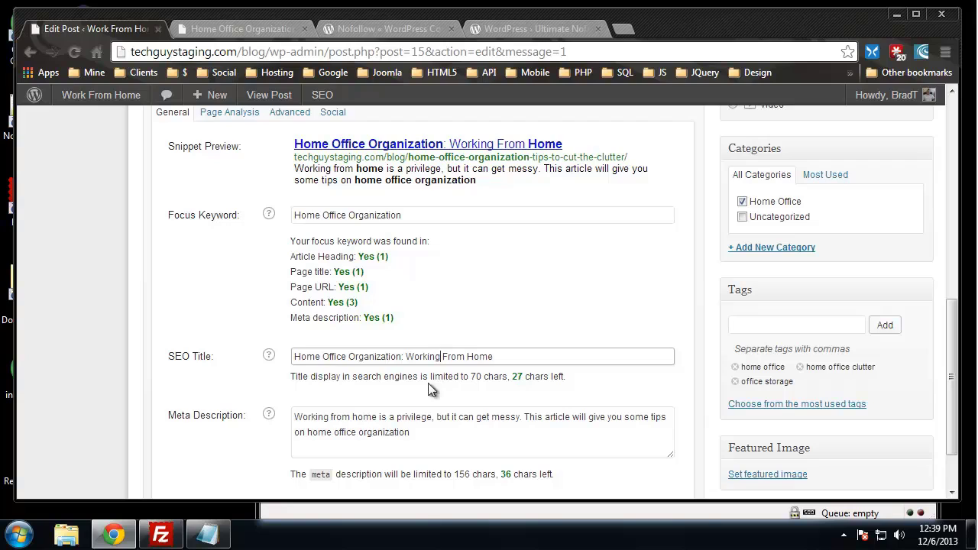
left_click(570, 313)
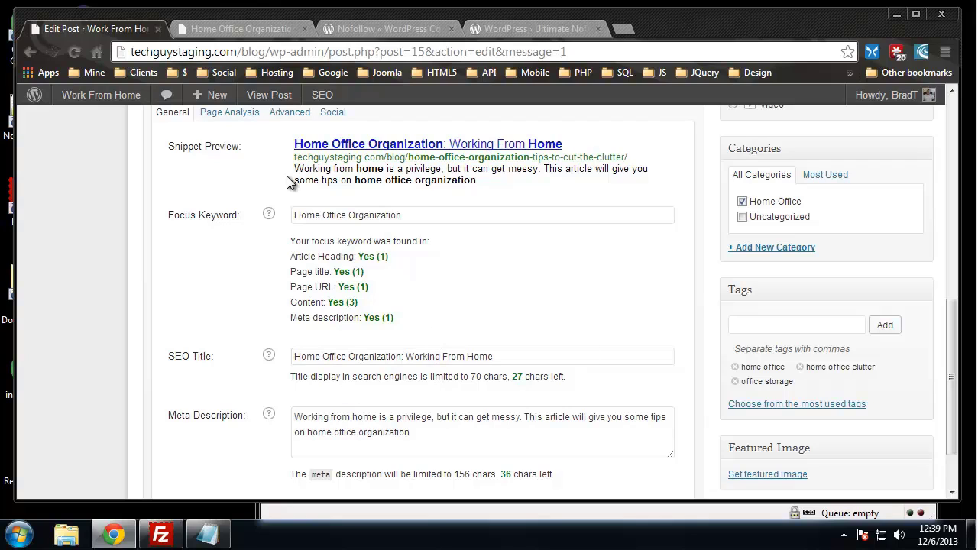
Check the opening phrase of the snippet preview's description and update the post.
left_click_drag(295, 169, 383, 168)
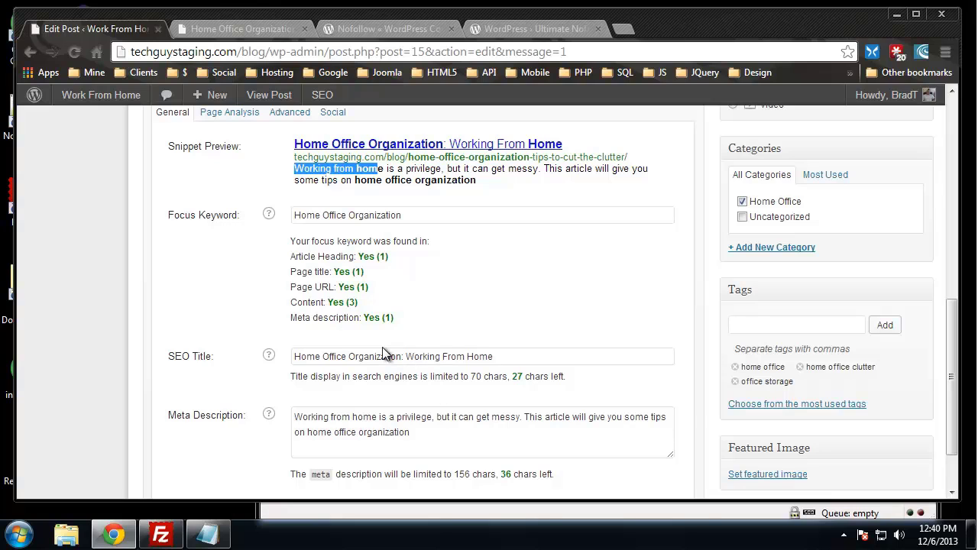
left_click(174, 301)
scroll(173, 302, "up", 1)
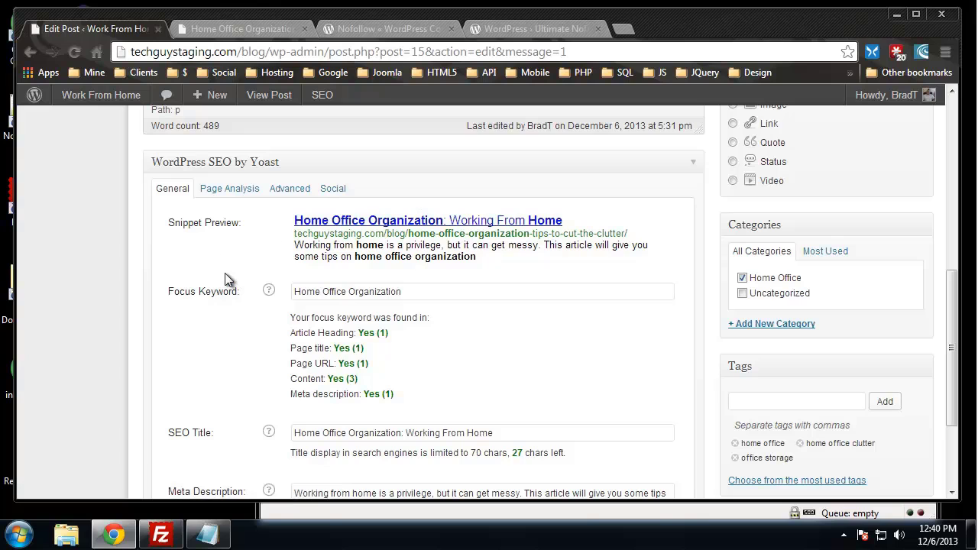
scroll(208, 267, "down", 2)
scroll(196, 275, "up", 9)
left_click(890, 391)
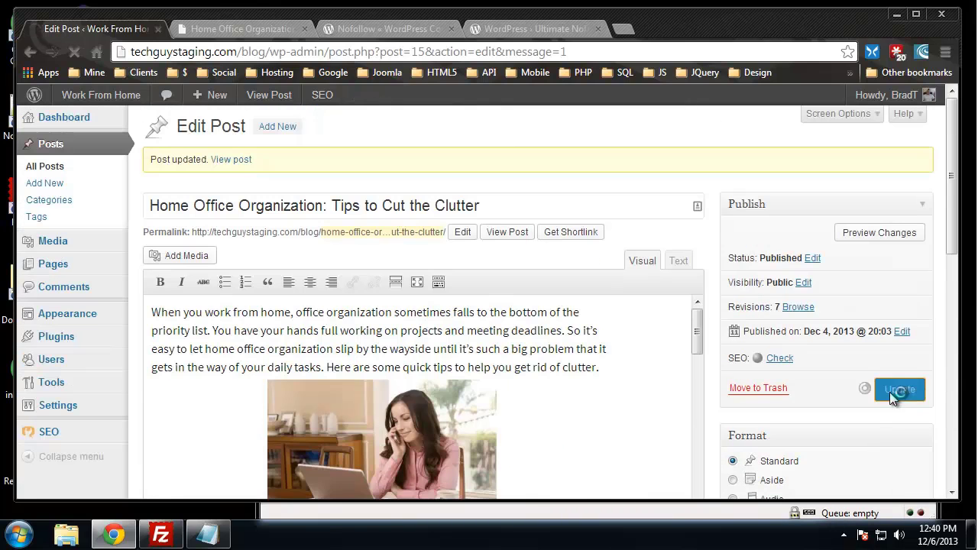
scroll(889, 392, "down", 3)
scroll(348, 113, "down", 2)
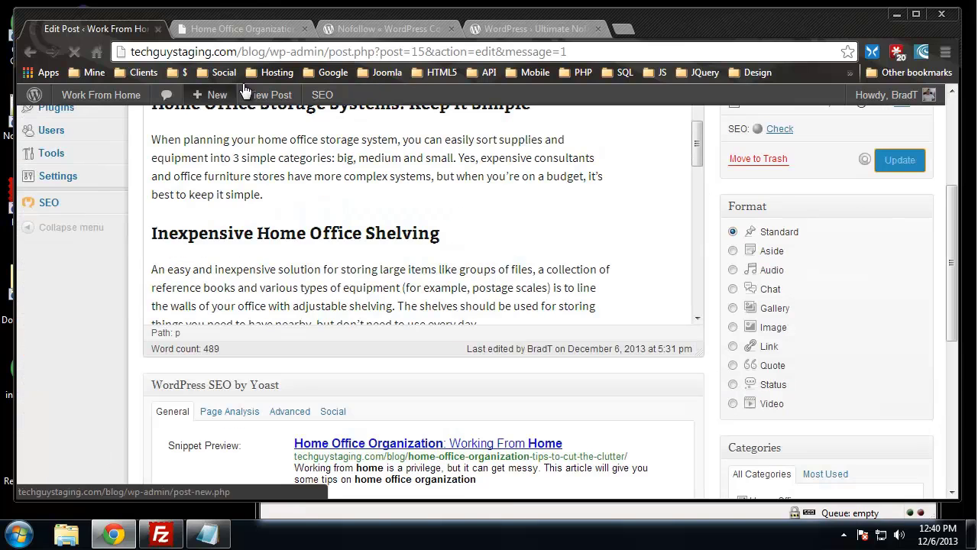
Reload the live post, inspect the title and meta description tags in its page source, and close the source view.
left_click(219, 27)
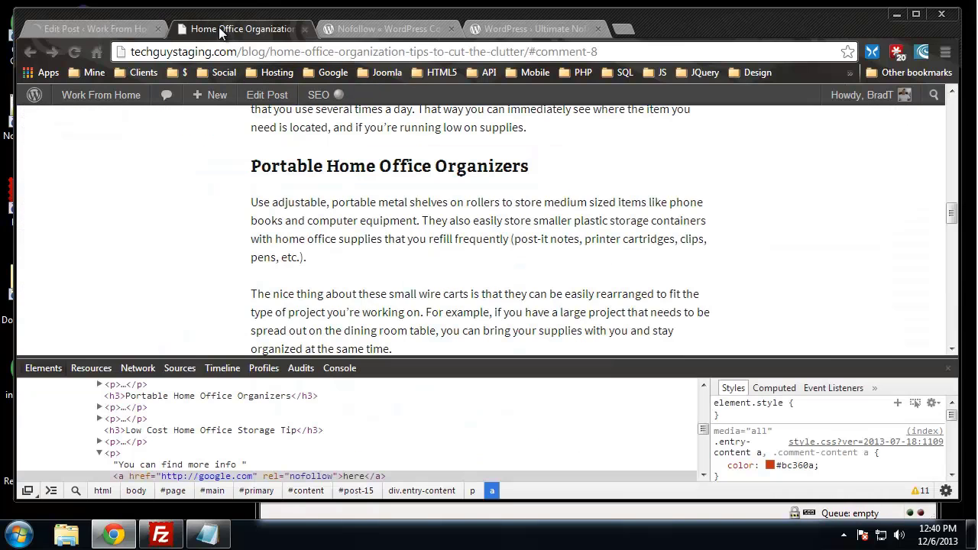
left_click(77, 51)
key("ctrl+u")
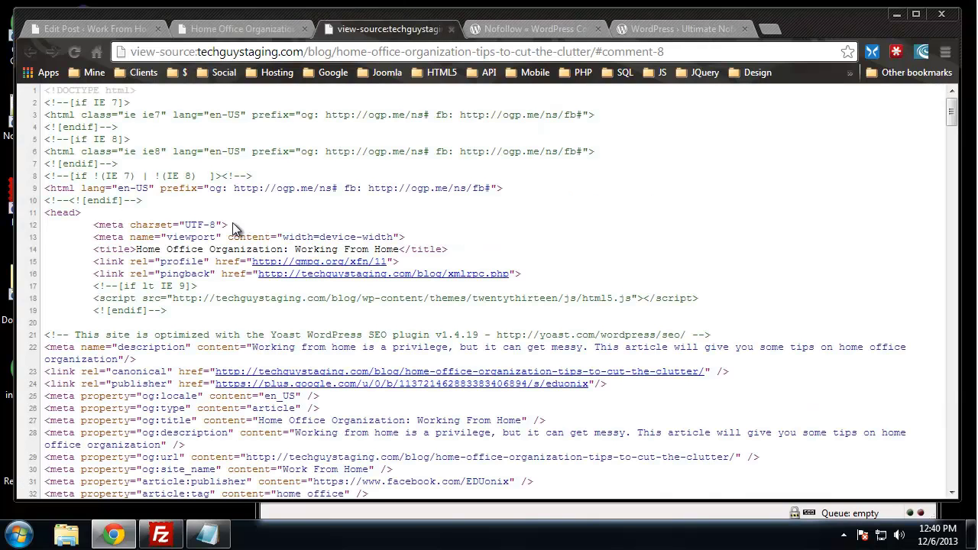
scroll(258, 214, "down", 1)
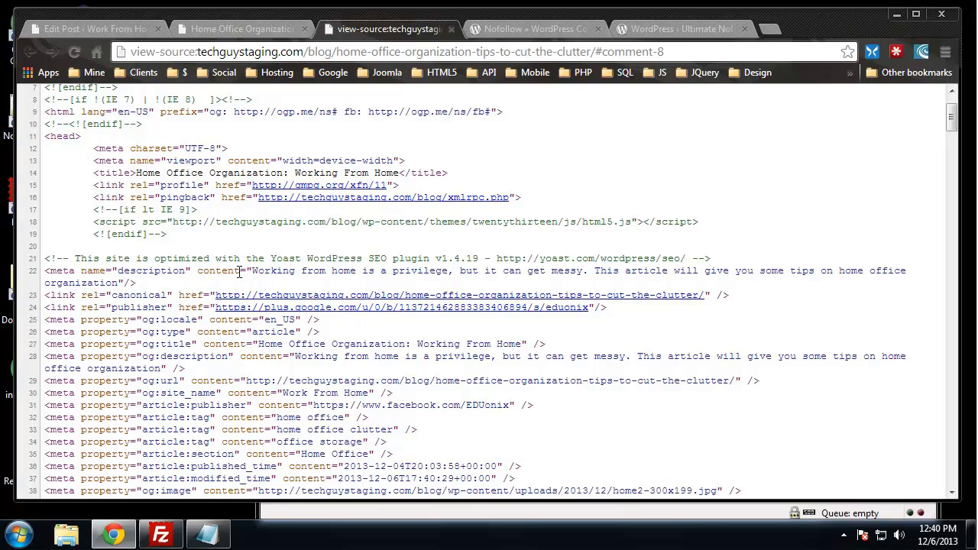
left_click_drag(253, 272, 904, 272)
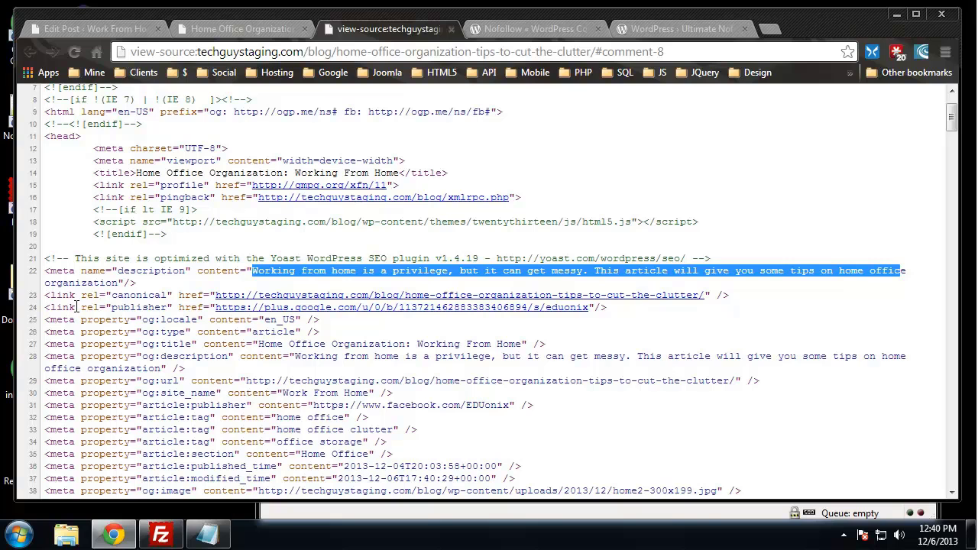
scroll(100, 299, "down", 2)
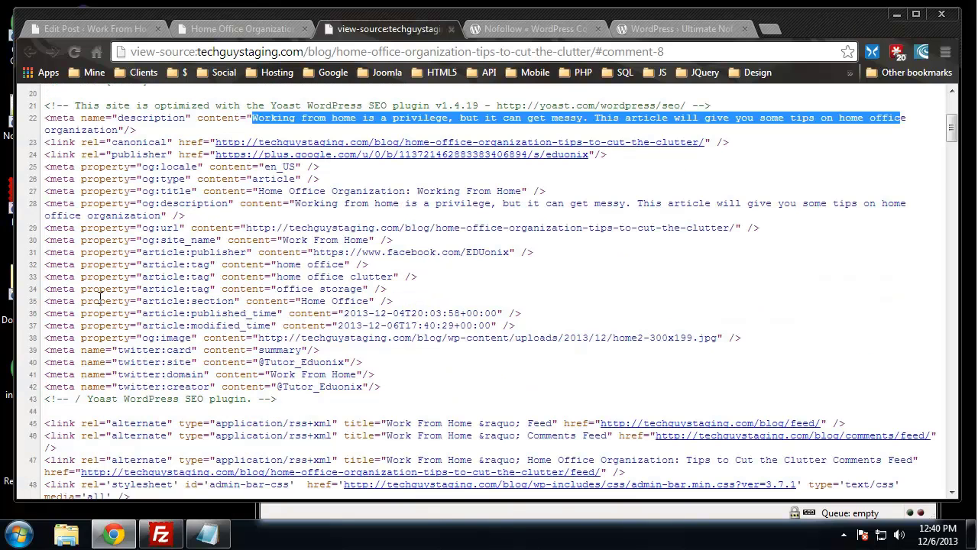
scroll(100, 297, "up", 3)
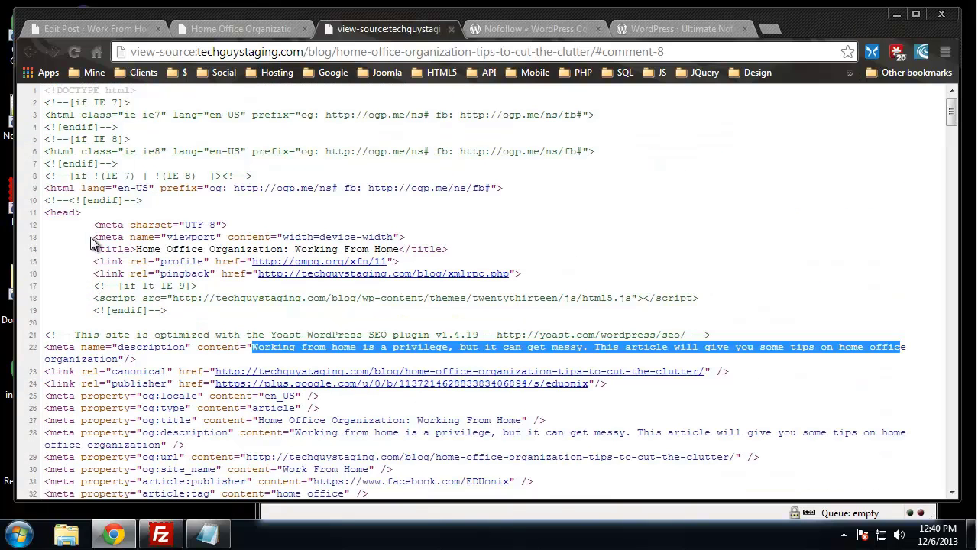
left_click(450, 29)
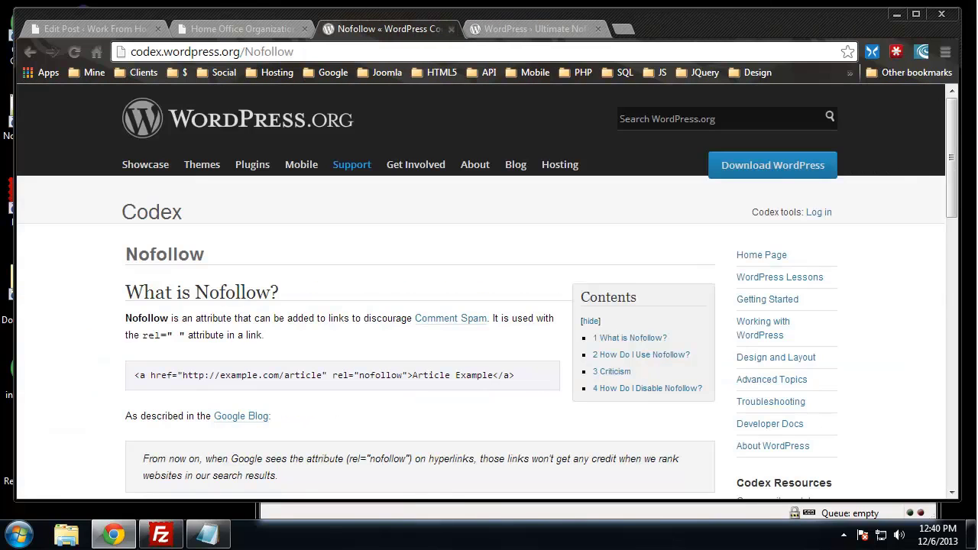
Return to editing the post and read through its SEO page analysis.
left_click(105, 29)
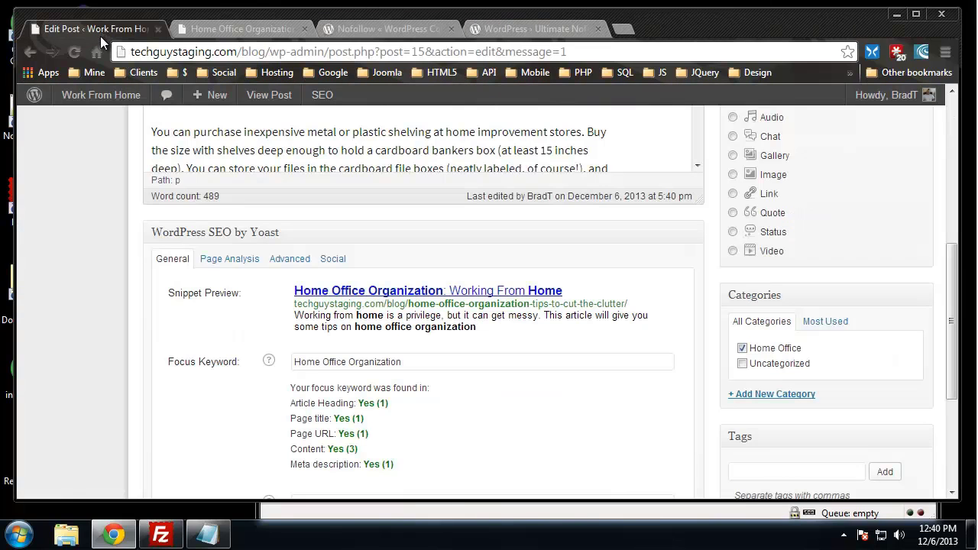
scroll(77, 201, "down", 1)
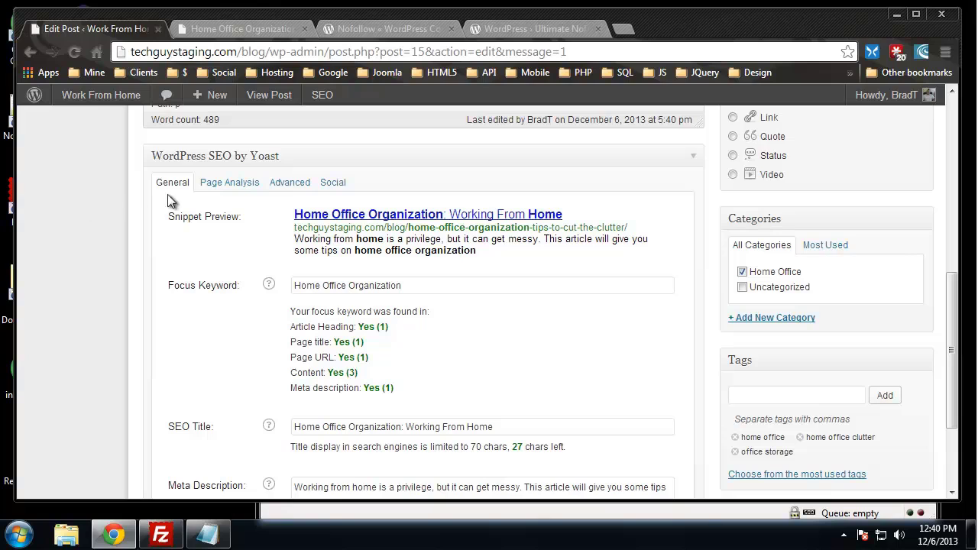
left_click(222, 185)
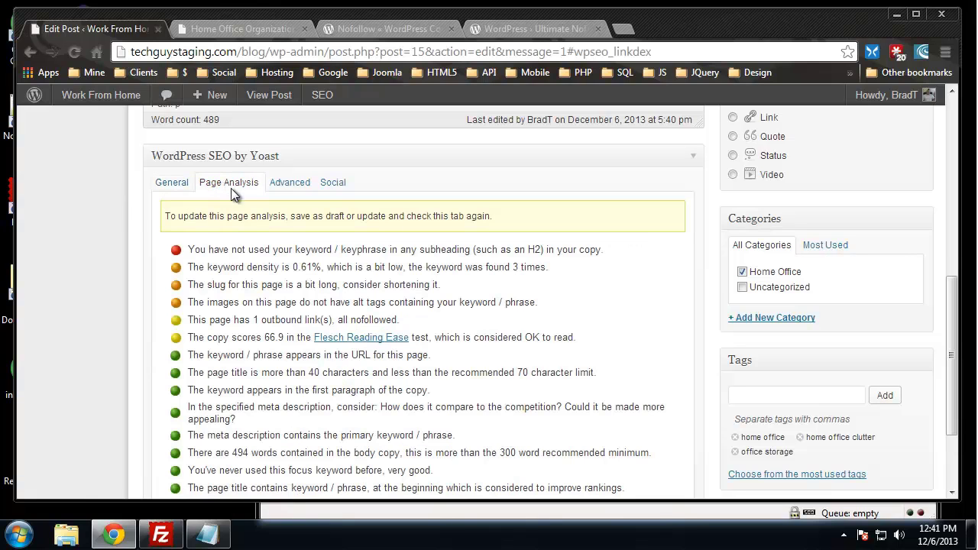
scroll(311, 296, "down", 1)
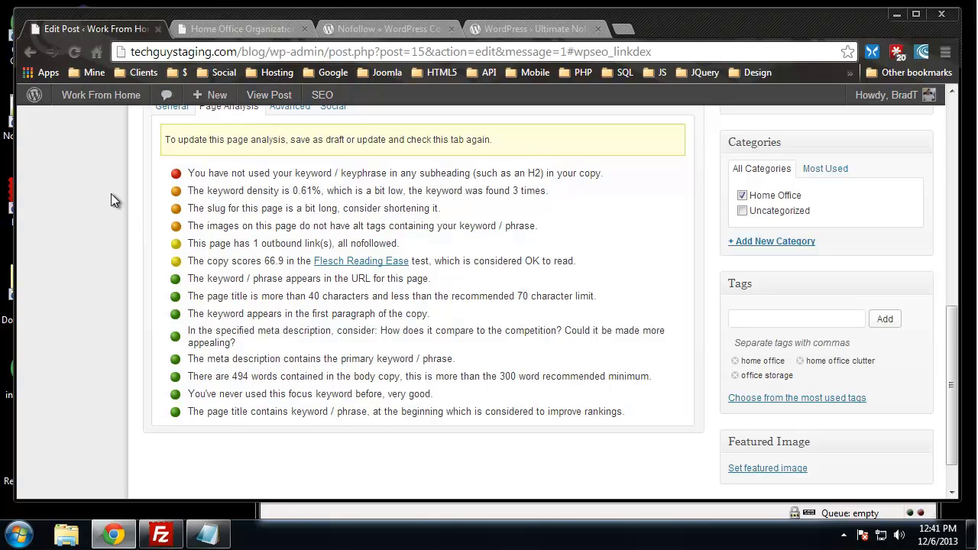
Look through the post's content from the opening paragraph and image to the closing section, checking its subheadings and link.
scroll(110, 193, "up", 5)
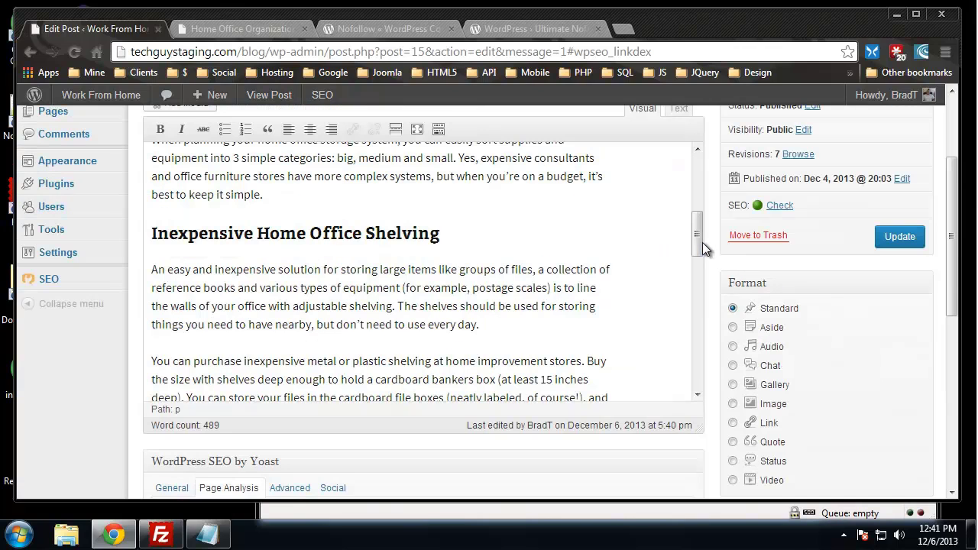
left_click_drag(703, 247, 706, 210)
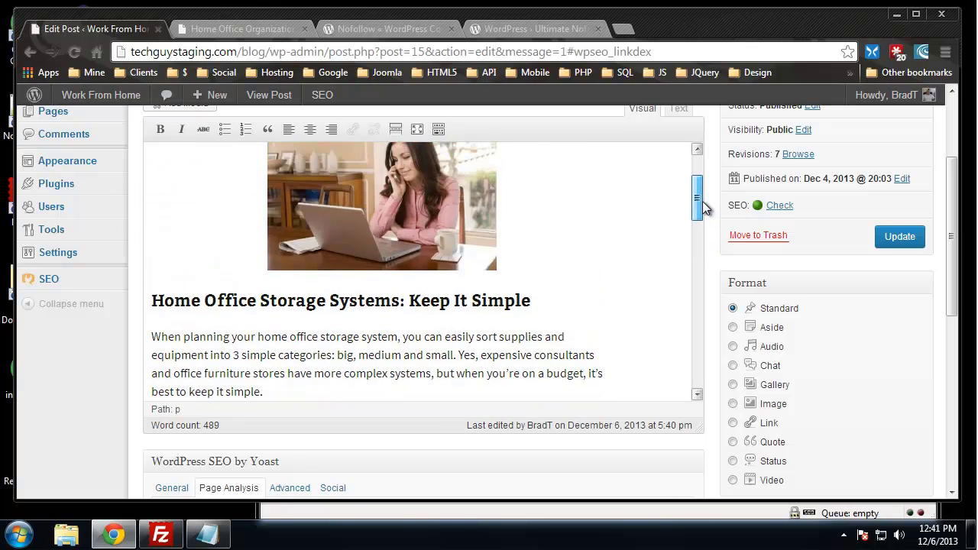
left_click_drag(706, 209, 720, 166)
scroll(720, 166, "up", 2)
scroll(784, 205, "down", 2)
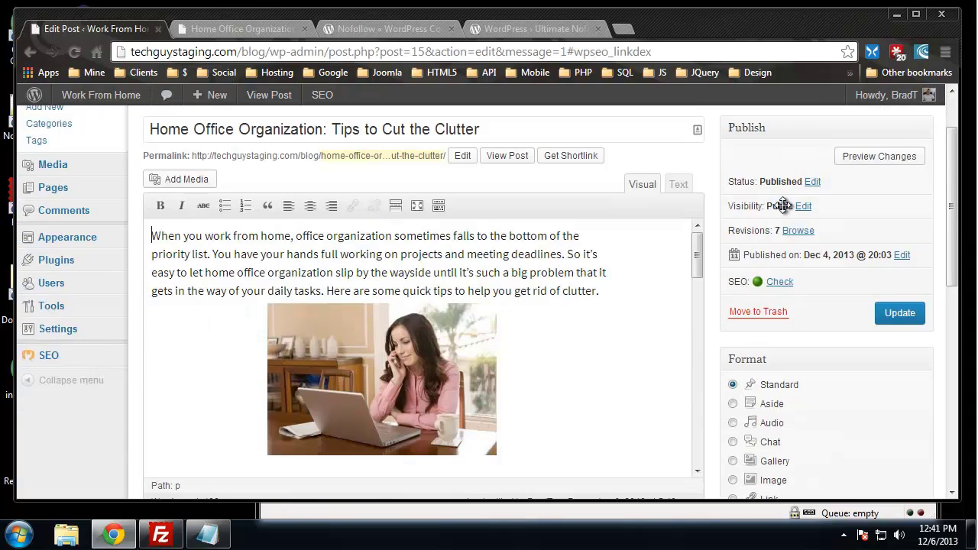
left_click_drag(698, 177, 688, 356)
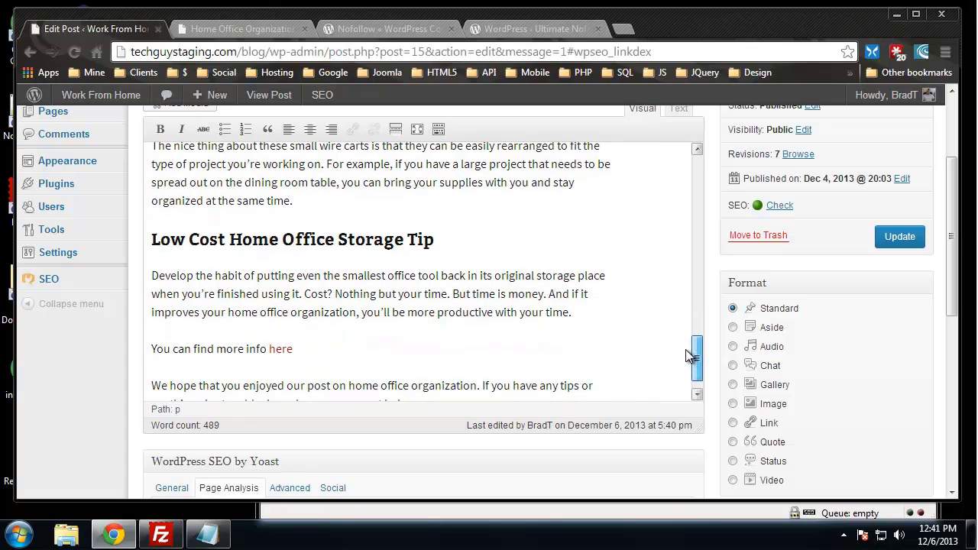
left_click_drag(685, 350, 684, 348)
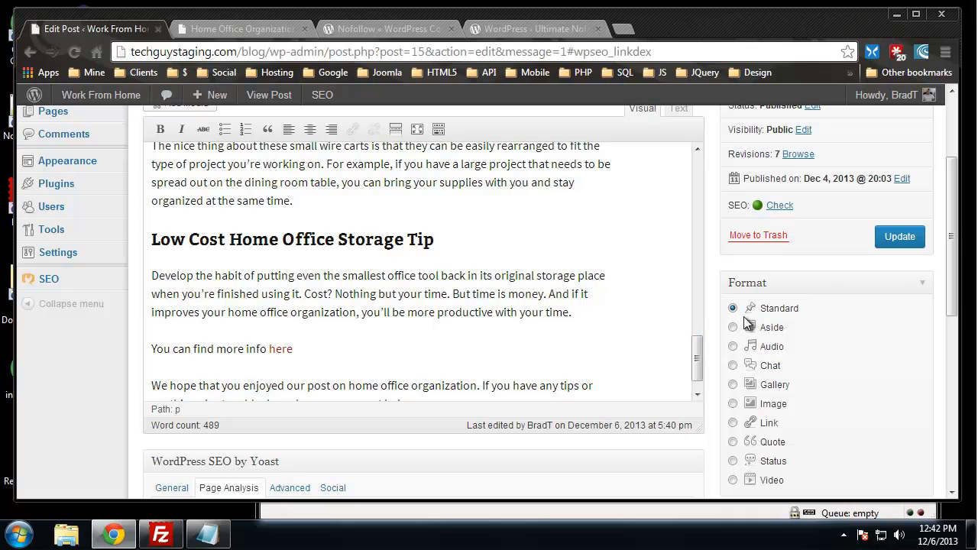
Change the "Portable Home Office Organizers" subheading to "Portable Home Office Organization" and update the post.
left_click_drag(697, 359, 711, 323)
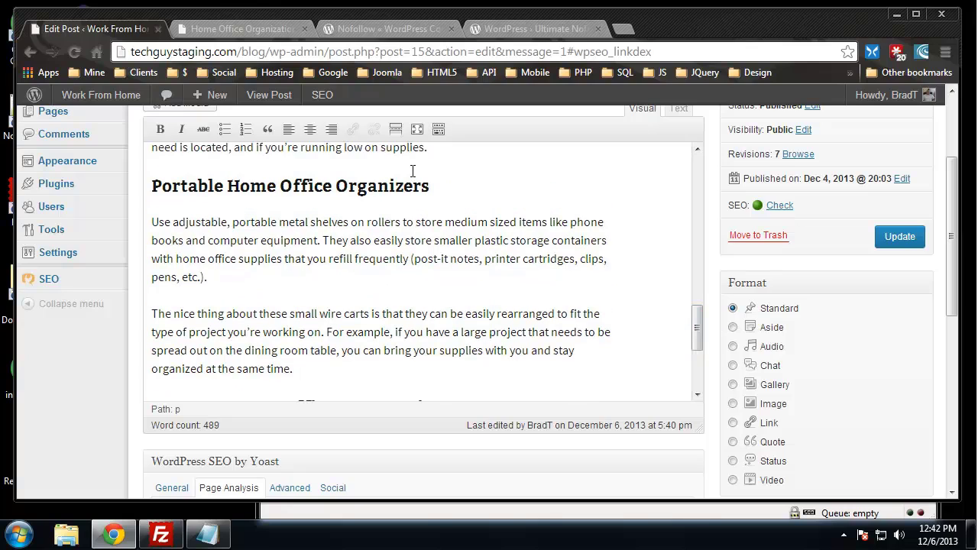
left_click_drag(441, 192, 404, 191)
left_click(433, 188)
type("ation")
left_click(898, 236)
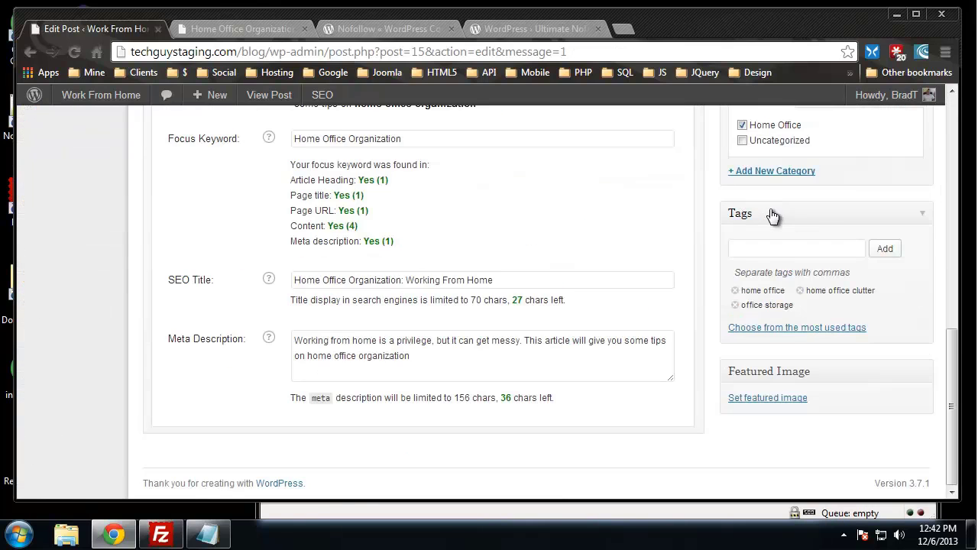
Review the refreshed page analysis for the subheading, keyword density, slug and image alt tag checks.
left_click(222, 269)
scroll(86, 249, "down", 2)
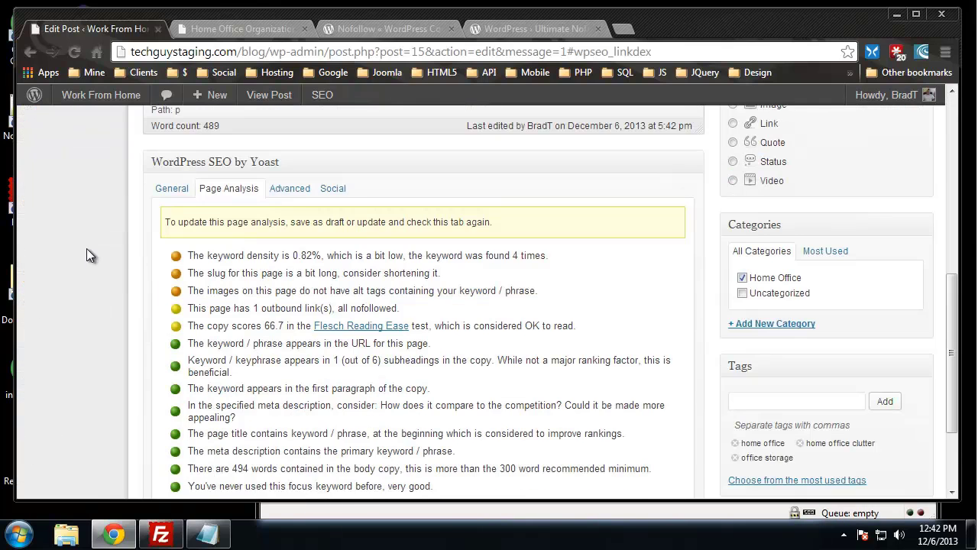
scroll(122, 248, "up", 1)
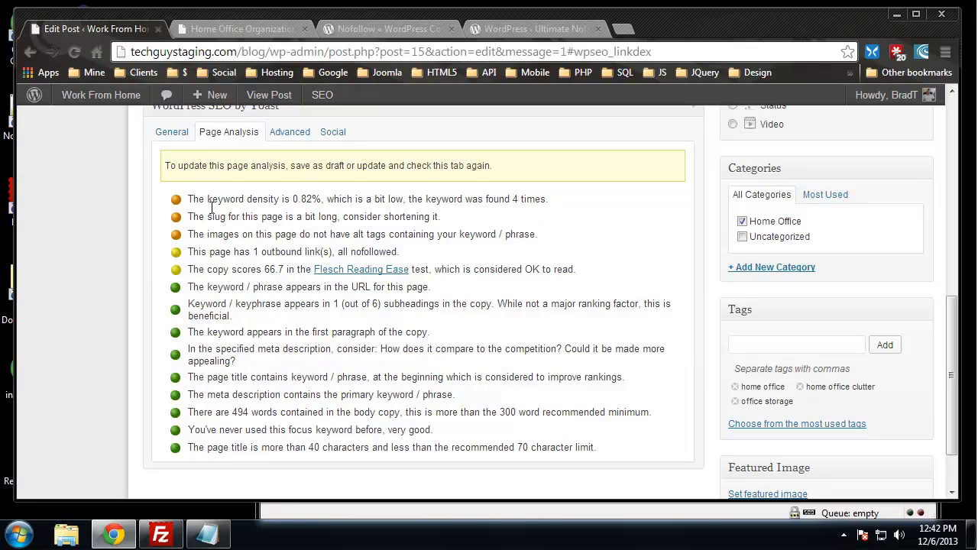
Extend the opening paragraph's last sentence with "and have better home office organization" after "clutter" and update the post.
scroll(185, 288, "up", 10)
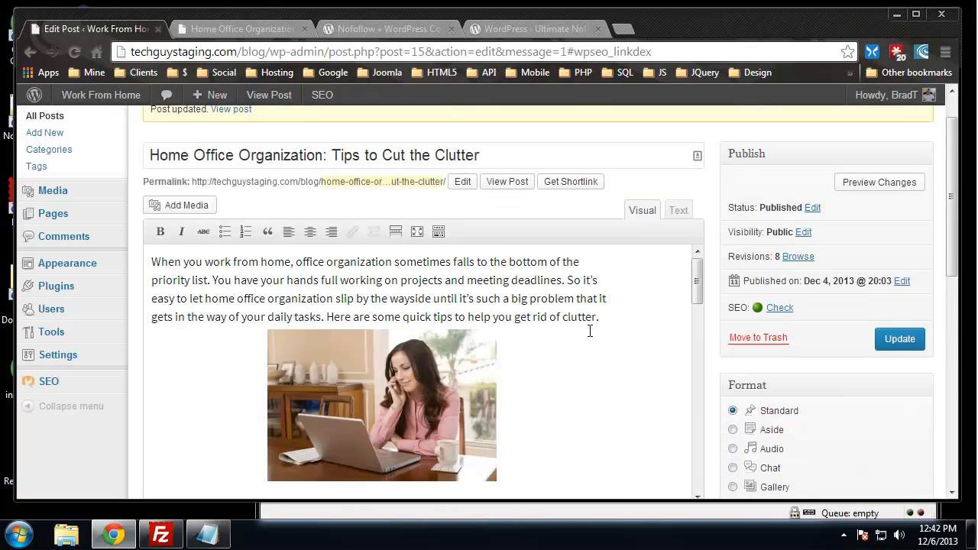
scroll(589, 331, "down", 2)
scroll(583, 329, "up", 3)
scroll(814, 267, "down", 2)
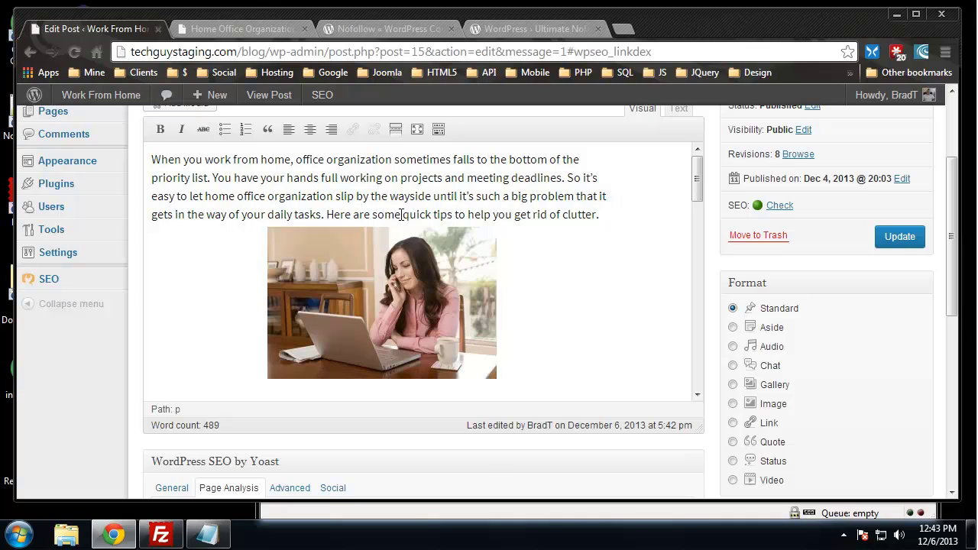
left_click(595, 216)
type("and")
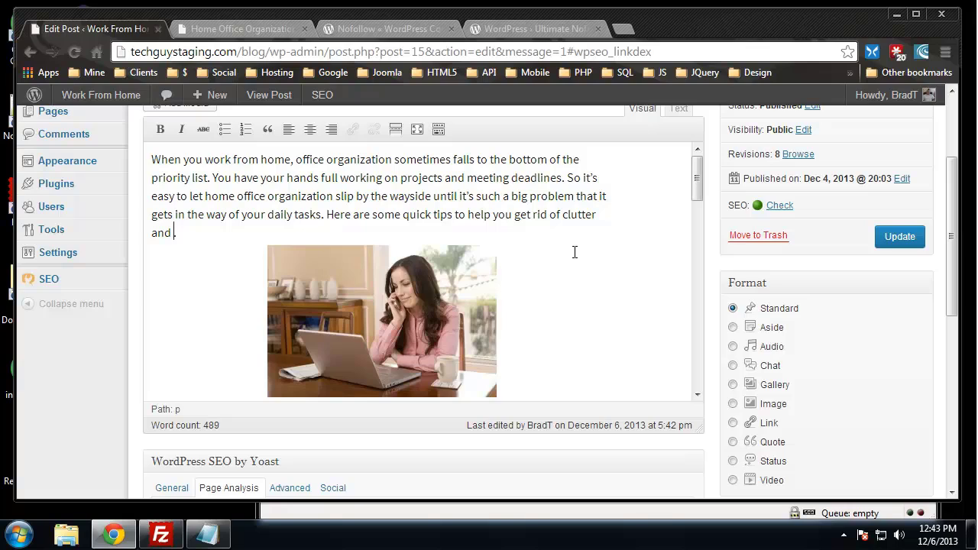
type(" have better home office or")
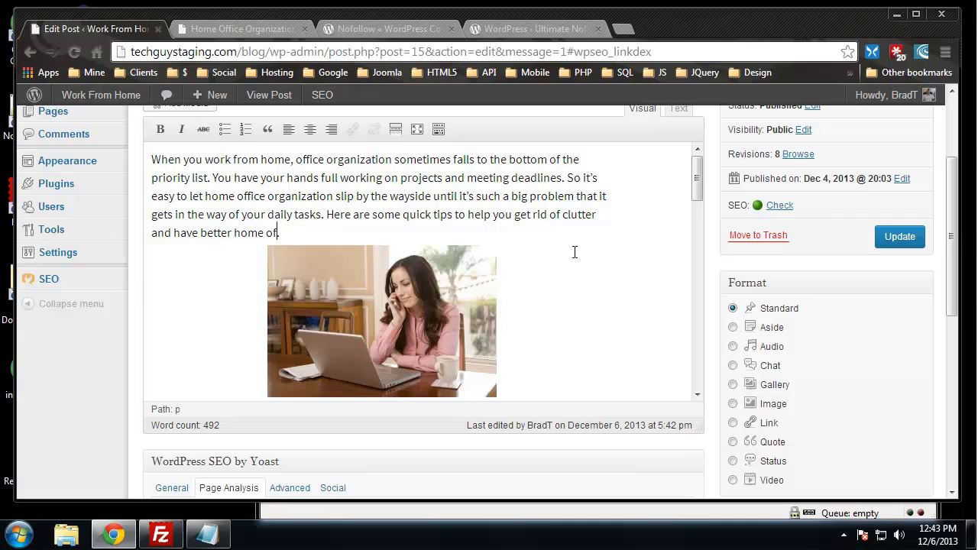
type("ganizatio")
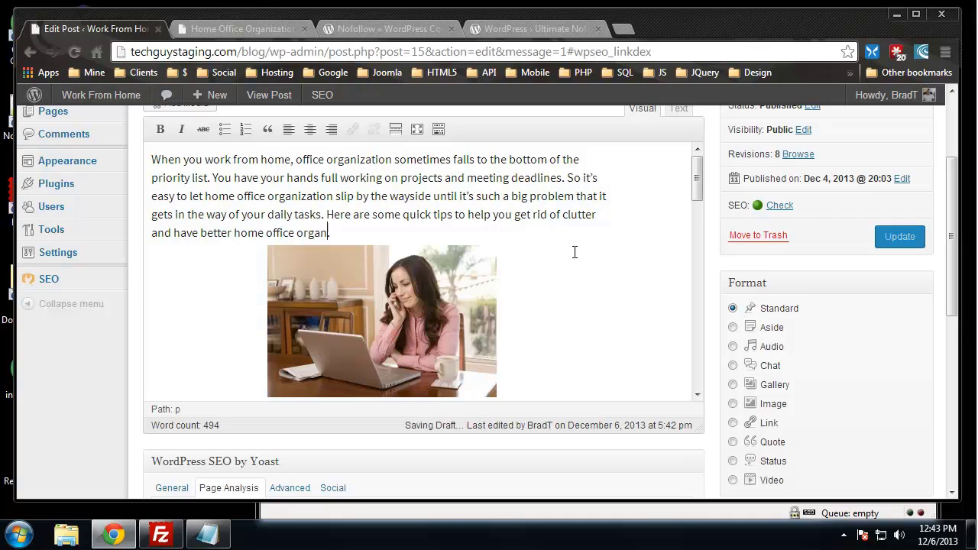
type("n.")
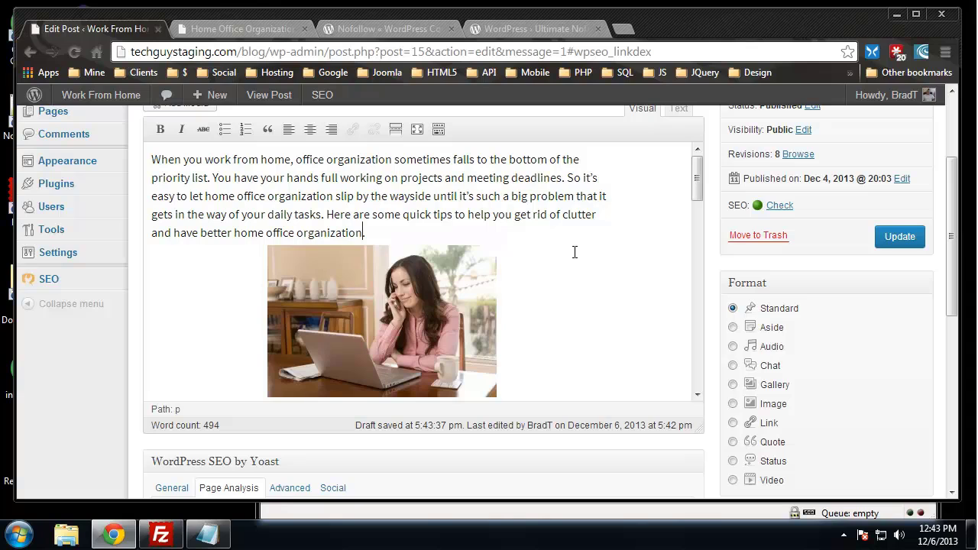
left_click(906, 248)
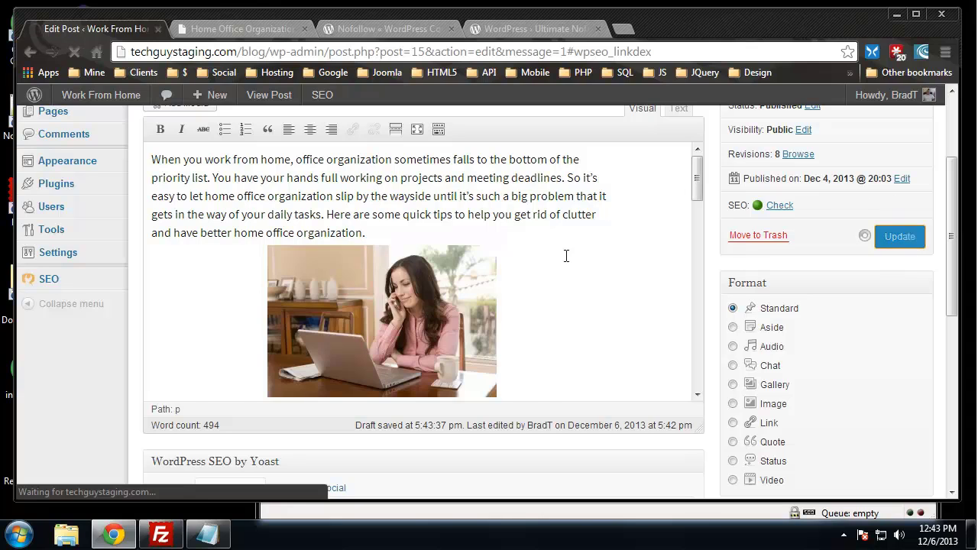
Open the updated post's page analysis and review the keyword density, slug and image alt tag checks.
scroll(566, 255, "down", 10)
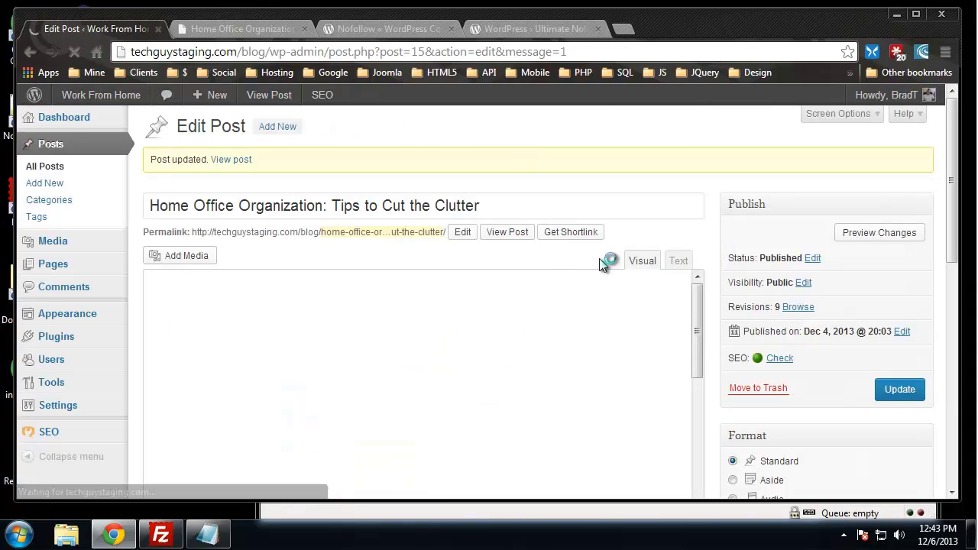
scroll(858, 275, "down", 1)
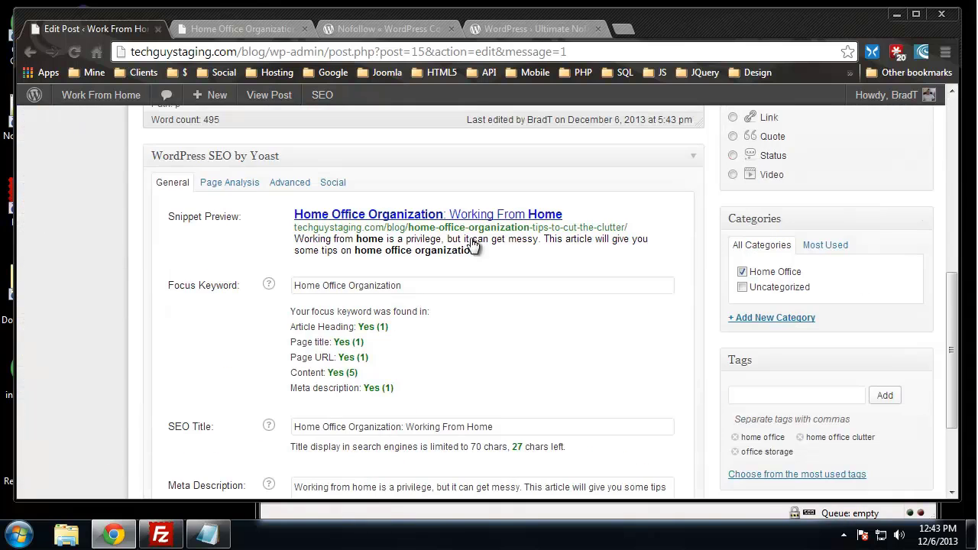
left_click(229, 184)
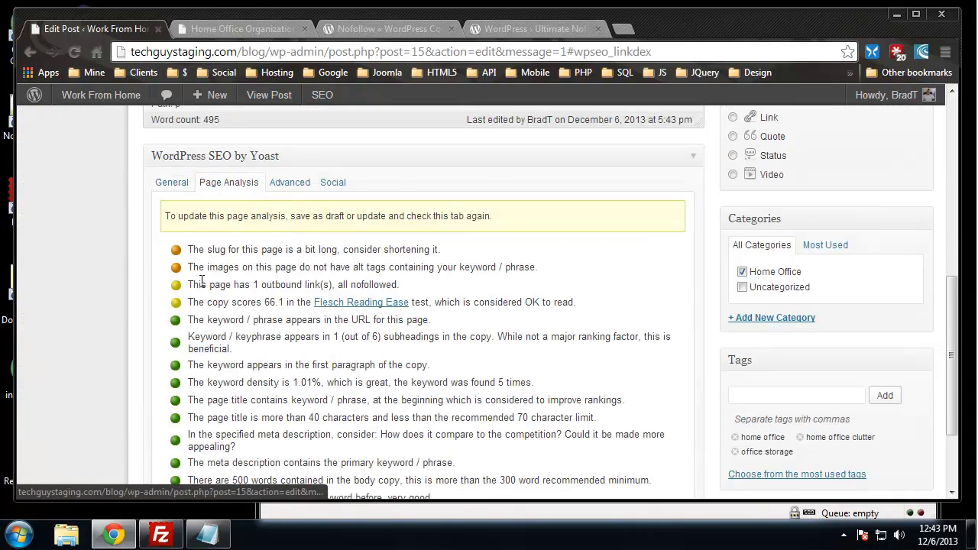
scroll(145, 258, "down", 3)
scroll(145, 258, "up", 2)
scroll(146, 257, "up", 1)
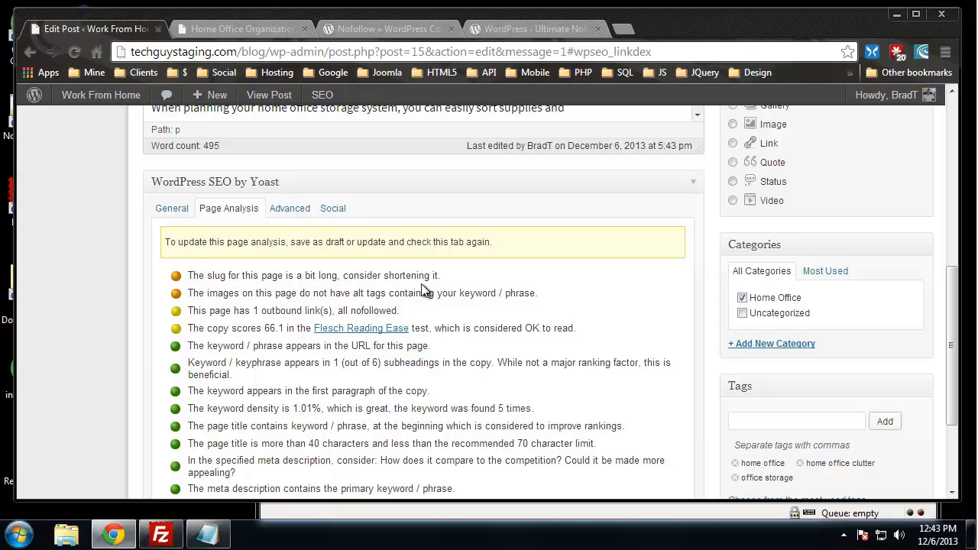
Look over the post's shelving and office supplies sections alongside the remaining slug, image and outbound link checks.
scroll(542, 283, "up", 3)
scroll(542, 285, "down", 3)
scroll(547, 283, "down", 5)
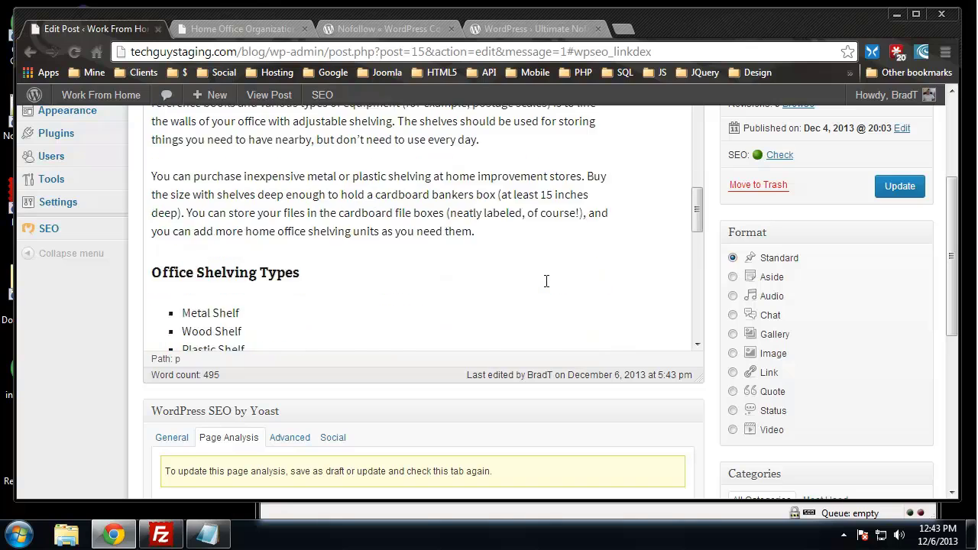
scroll(113, 276, "down", 3)
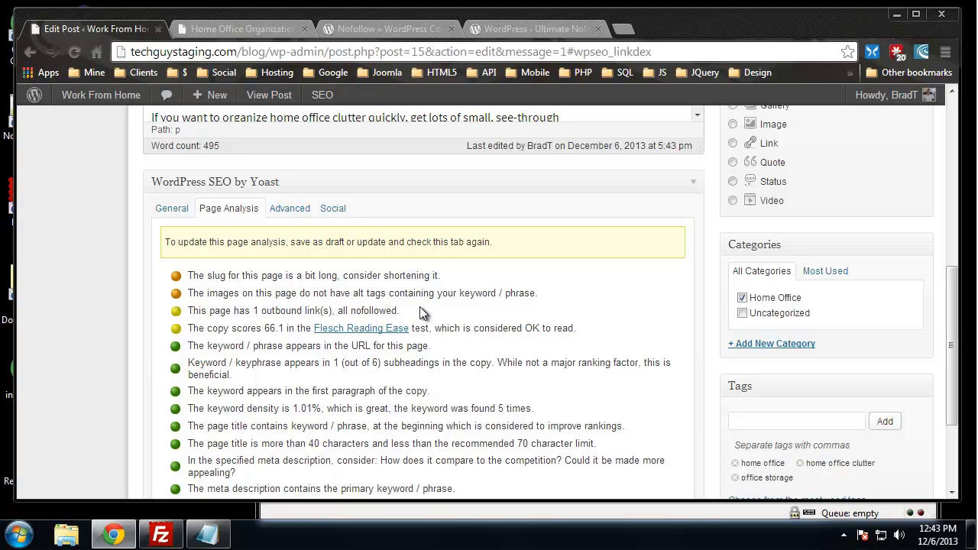
scroll(558, 317, "up", 1)
scroll(563, 321, "up", 1)
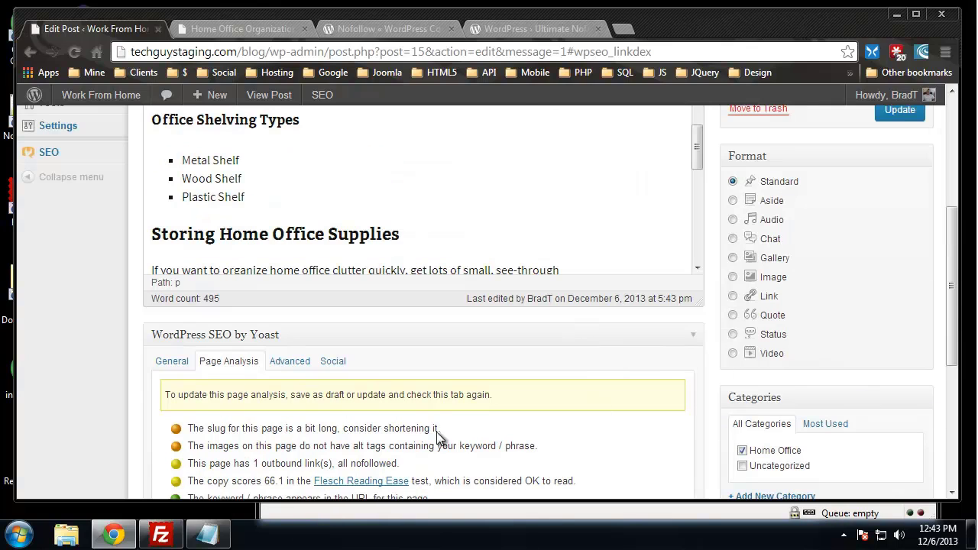
scroll(174, 454, "up", 2)
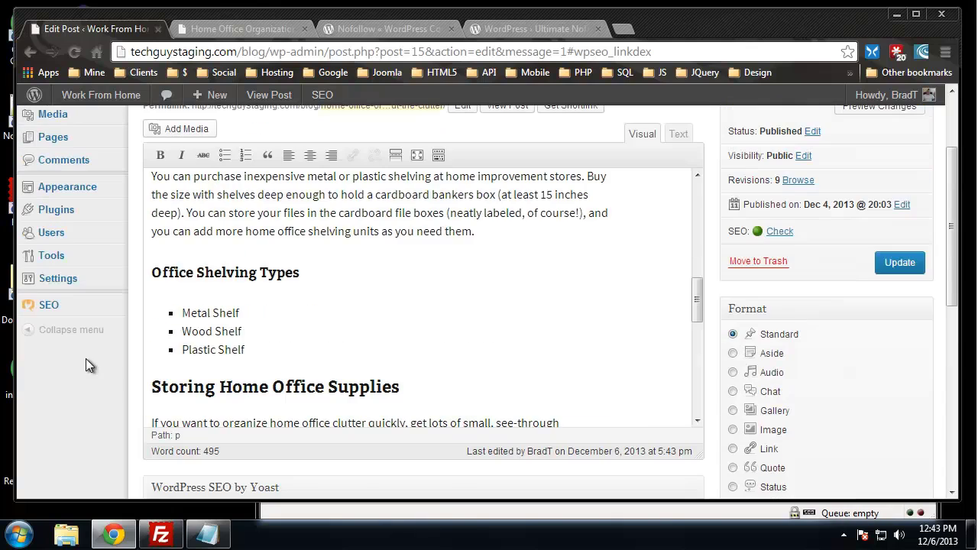
Set the alternative text of the post's image of the woman with a laptop to "home office organization".
scroll(575, 286, "up", 5)
scroll(575, 286, "up", 4)
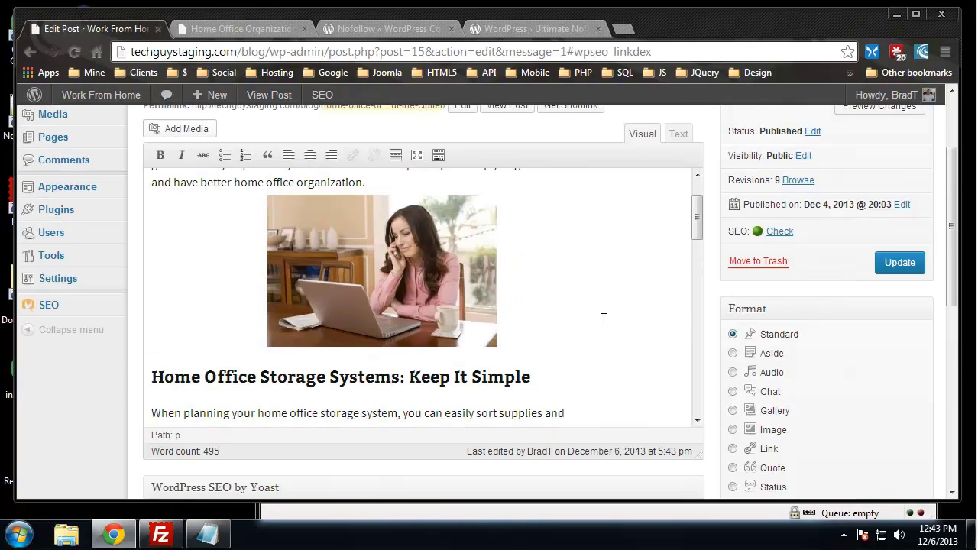
left_click(340, 359)
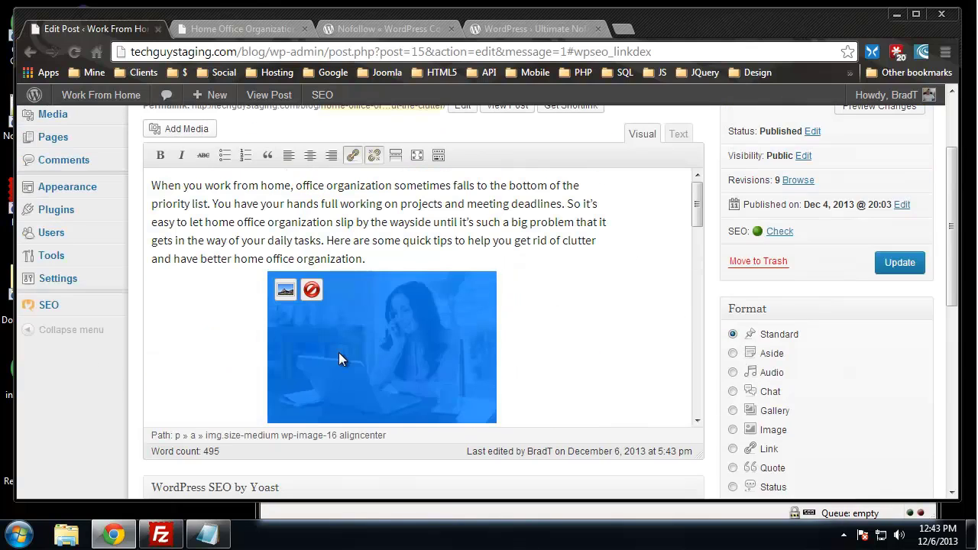
left_click(285, 290)
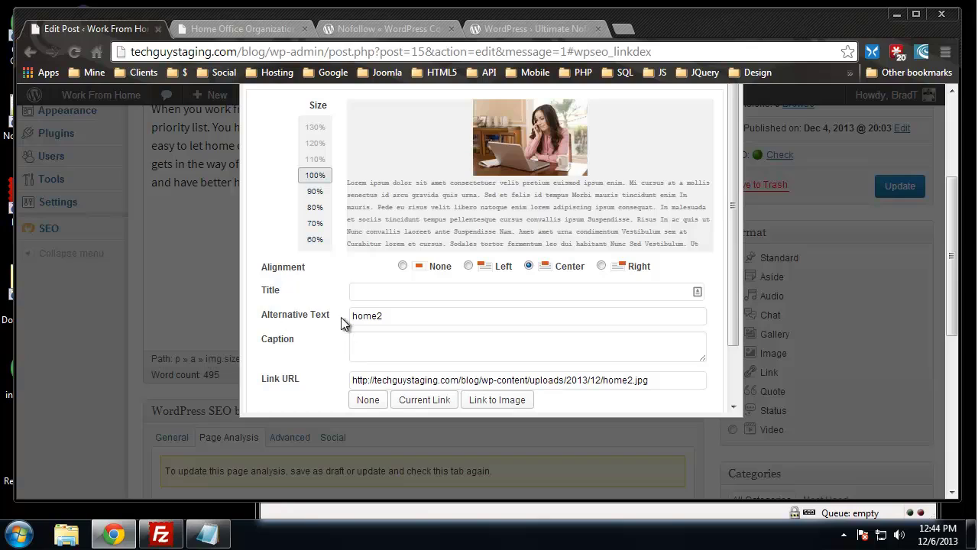
double_click(417, 316)
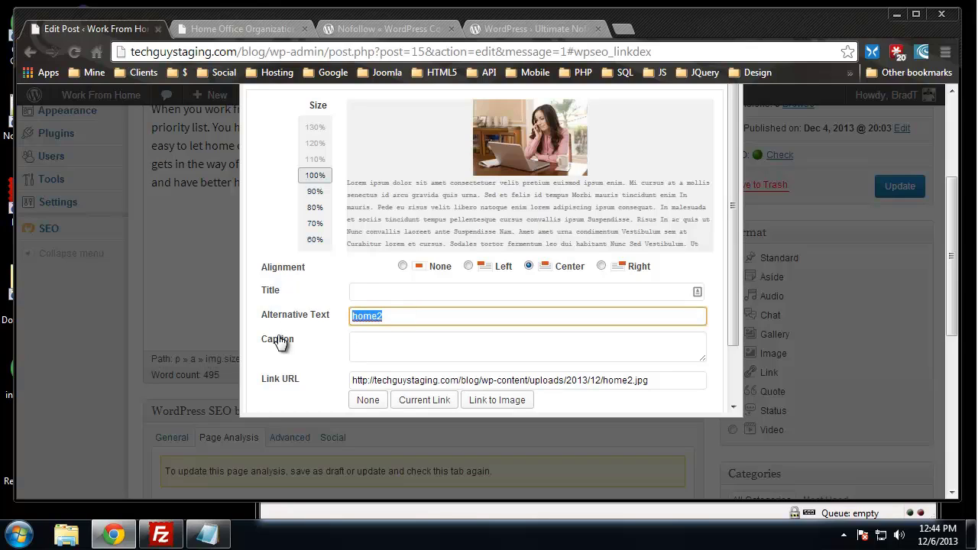
type("home office organization")
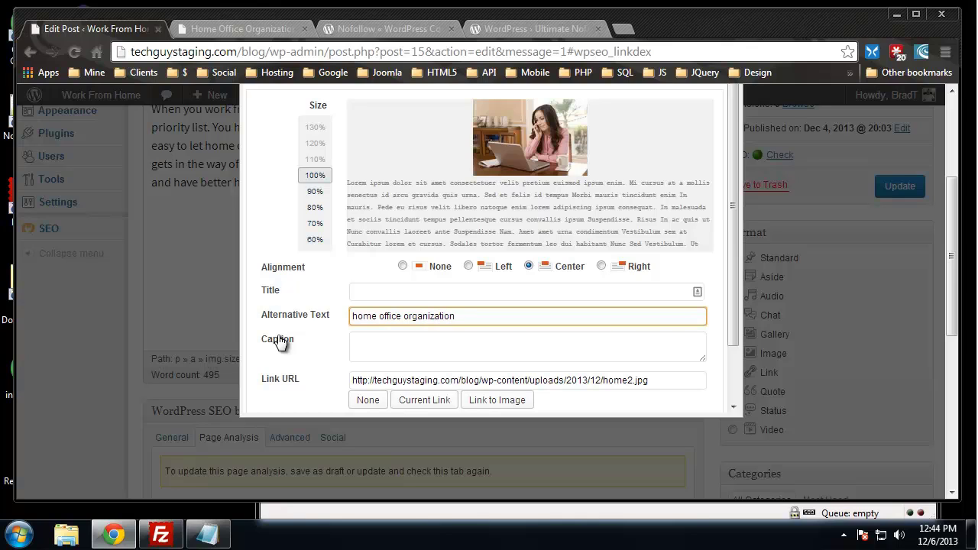
scroll(451, 408, "down", 4)
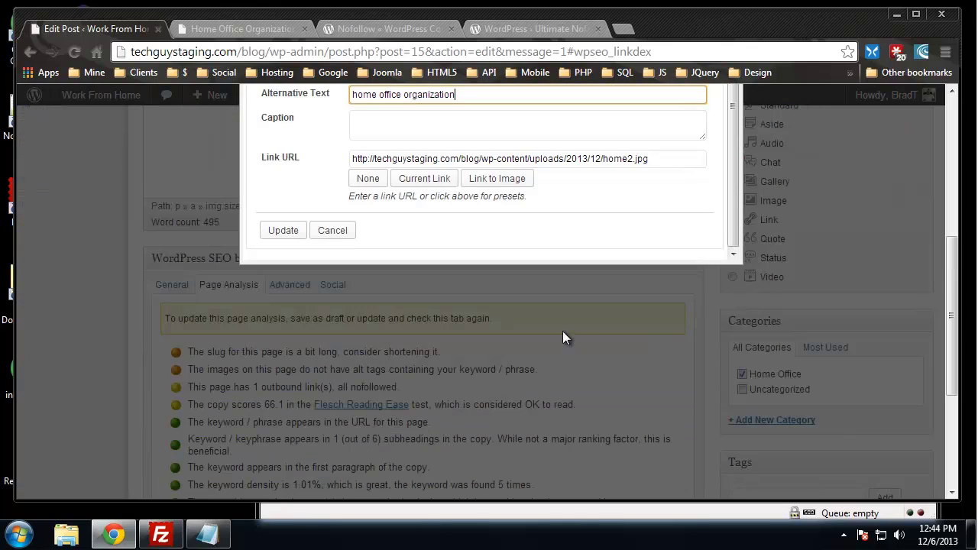
left_click(281, 231)
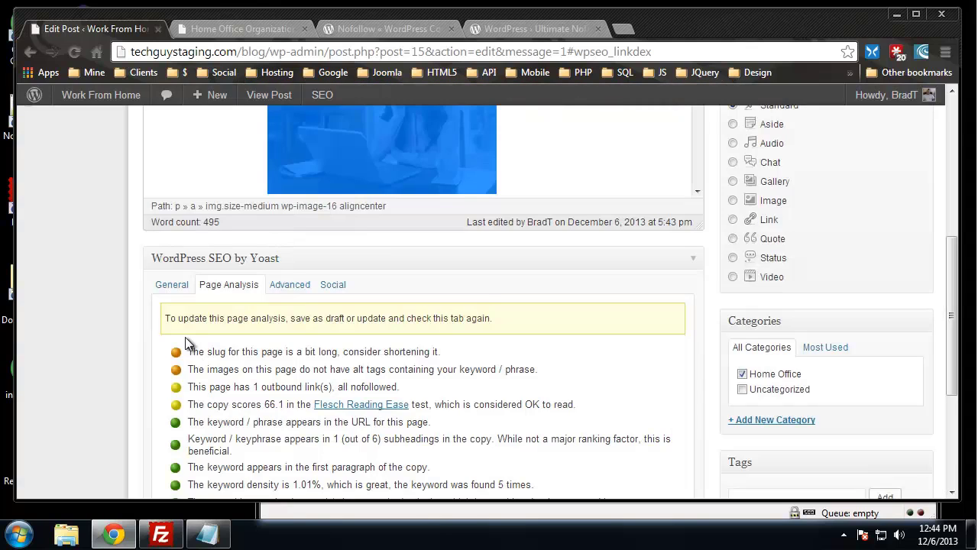
Update the post with the new image alt text and review its Yoast page analysis.
scroll(868, 320, "up", 5)
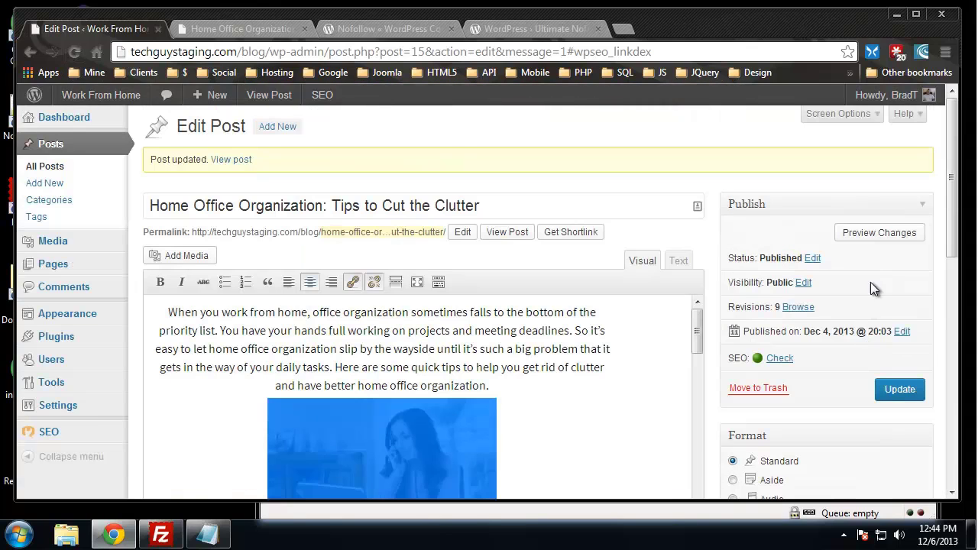
left_click(898, 390)
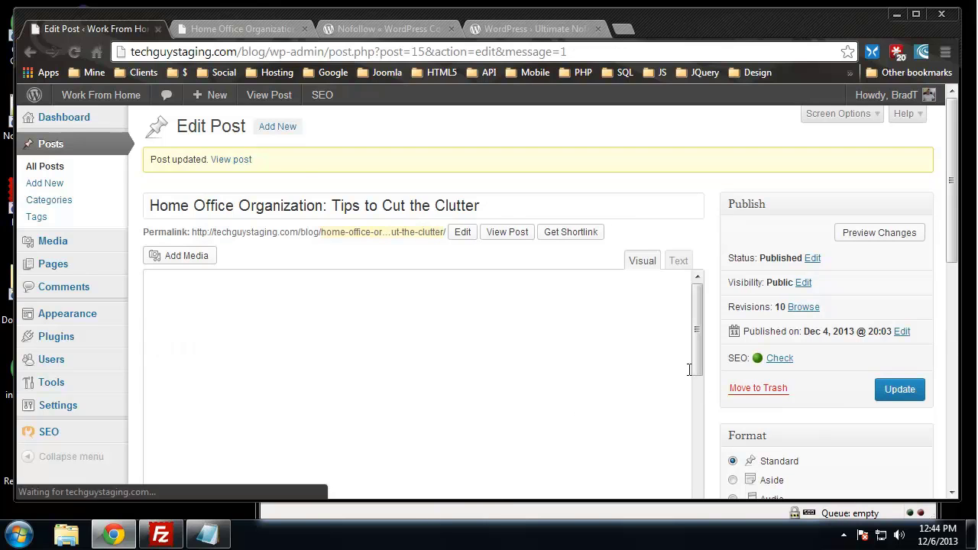
scroll(786, 375, "down", 10)
scroll(764, 378, "up", 2)
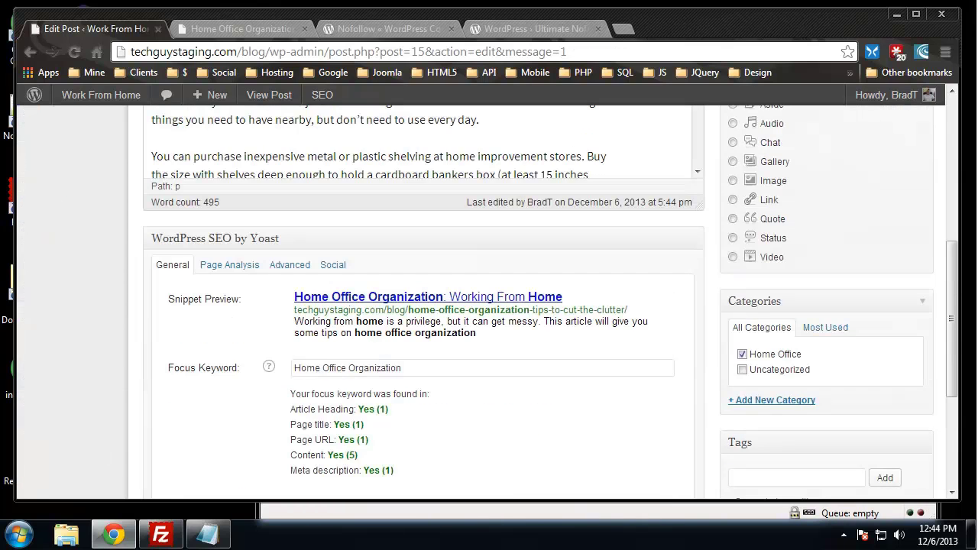
left_click(240, 269)
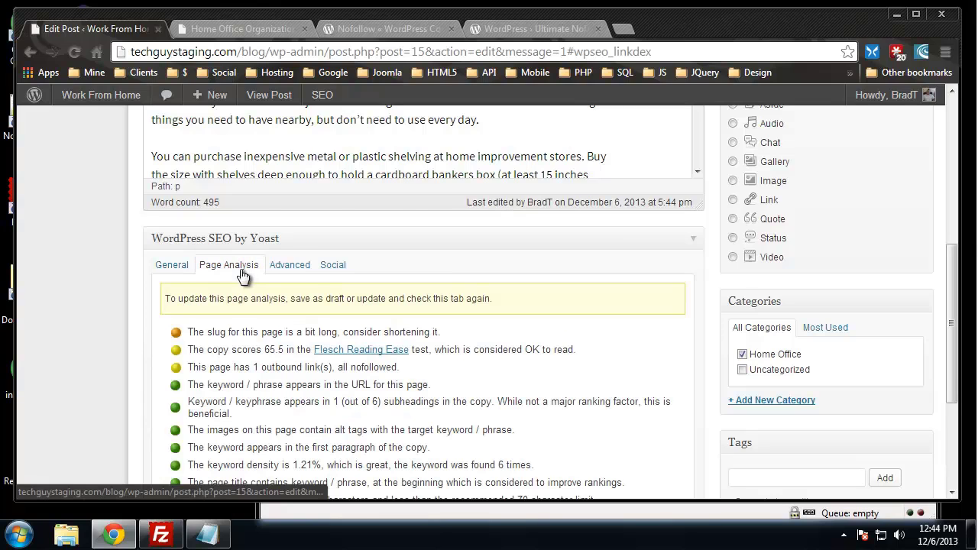
scroll(129, 287, "down", 1)
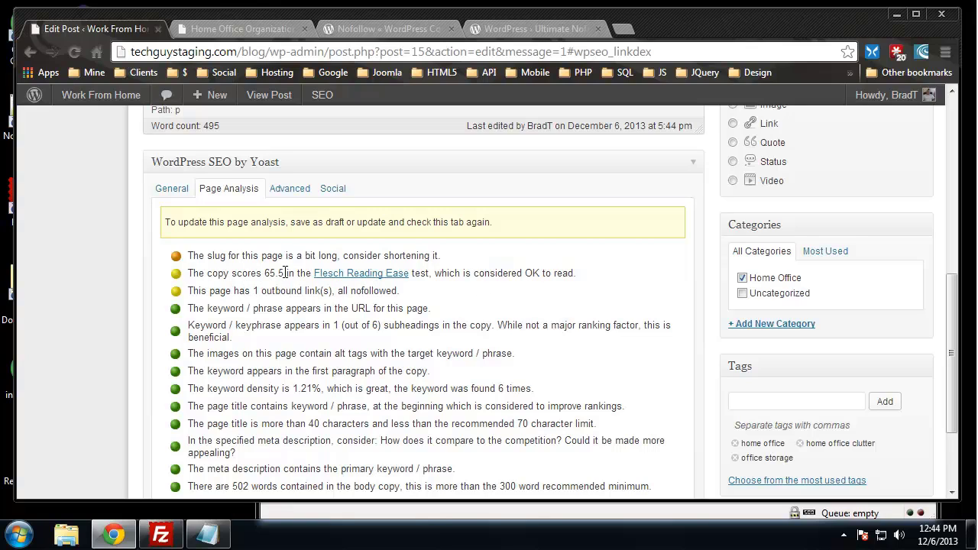
left_click_drag(269, 273, 275, 273)
Delete the line "You can find more info here" near the end of the post, including its empty paragraph.
scroll(555, 353, "up", 3)
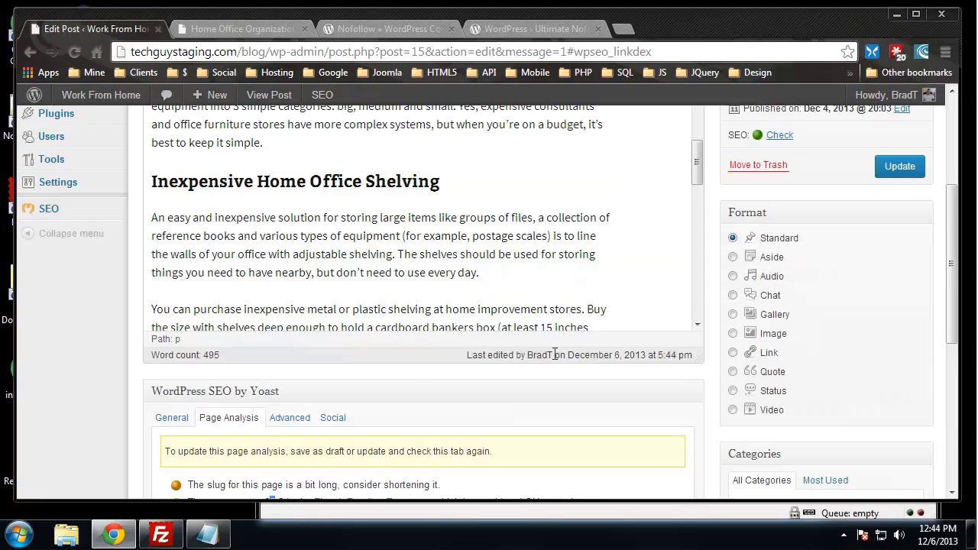
scroll(813, 389, "up", 2)
left_click_drag(698, 306, 677, 449)
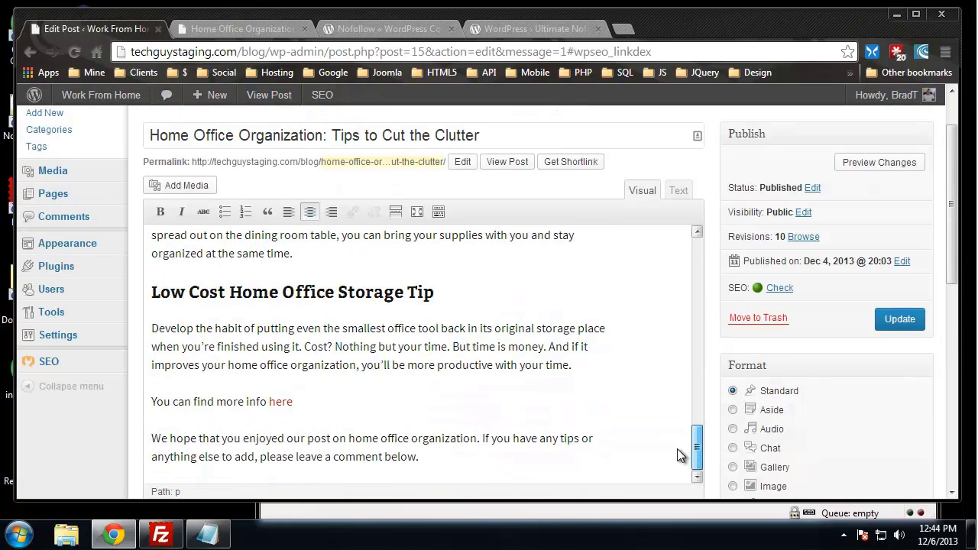
left_click_drag(328, 403, 131, 401)
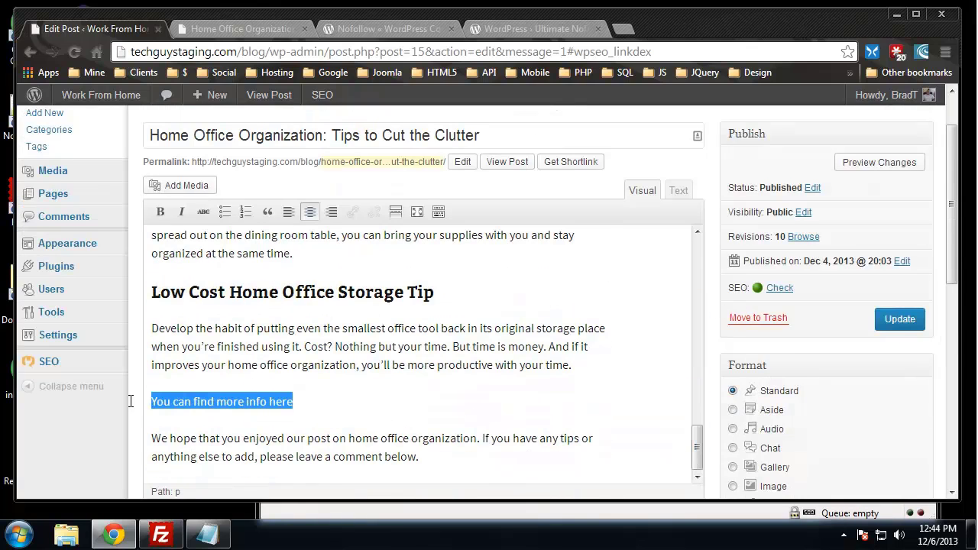
key("BackSpace")
key("BackSpace")
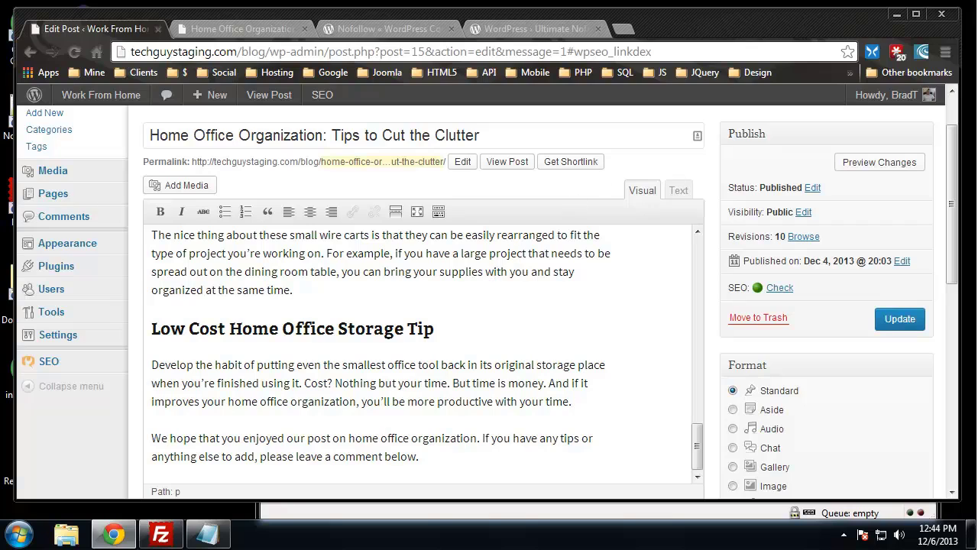
Update the post without the link line and check the outbound links entry in the page analysis.
left_click(899, 319)
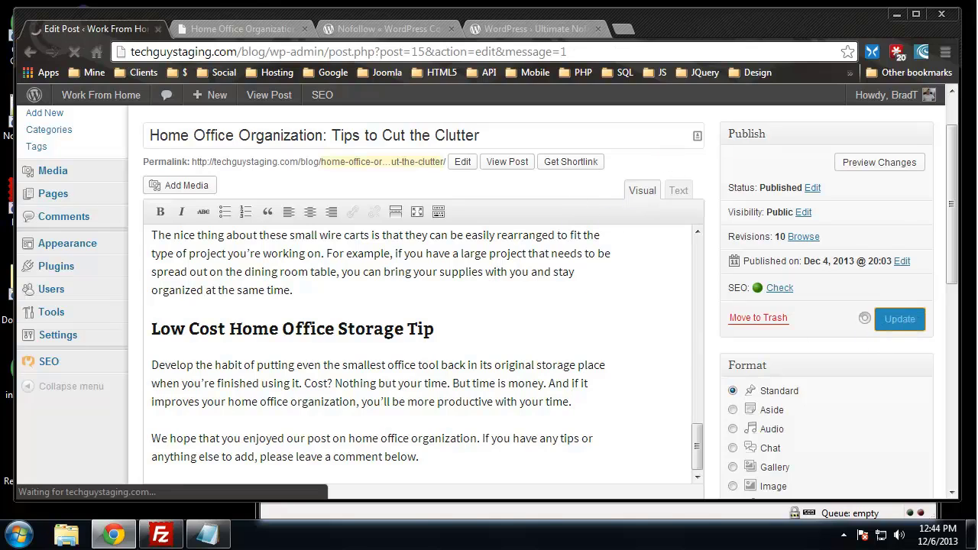
scroll(650, 201, "down", 10)
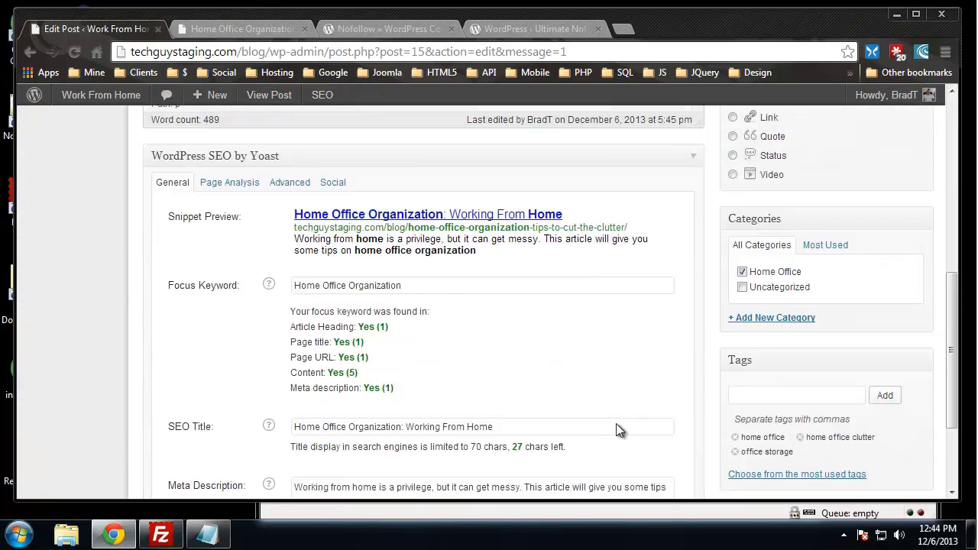
scroll(337, 271, "down", 1)
scroll(233, 218, "up", 1)
left_click(229, 182)
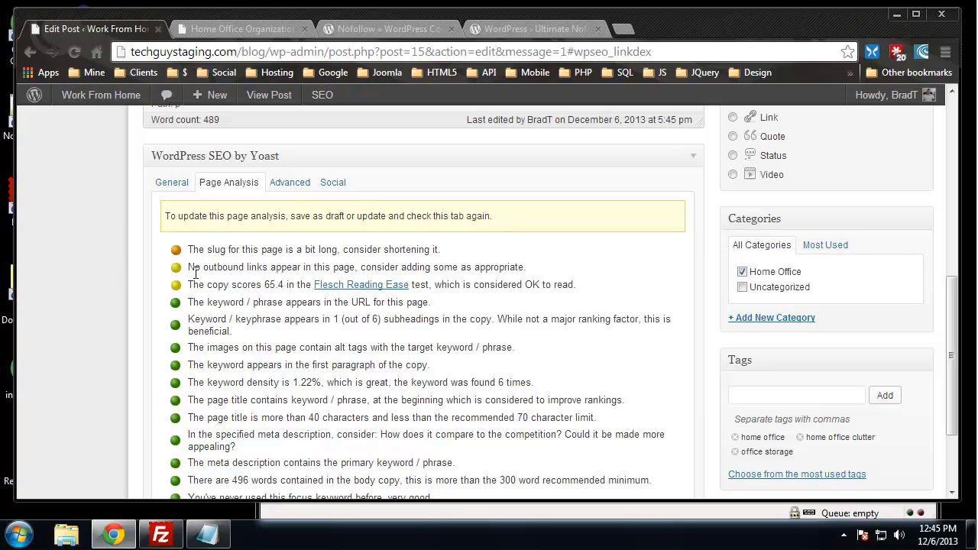
left_click_drag(193, 267, 363, 271)
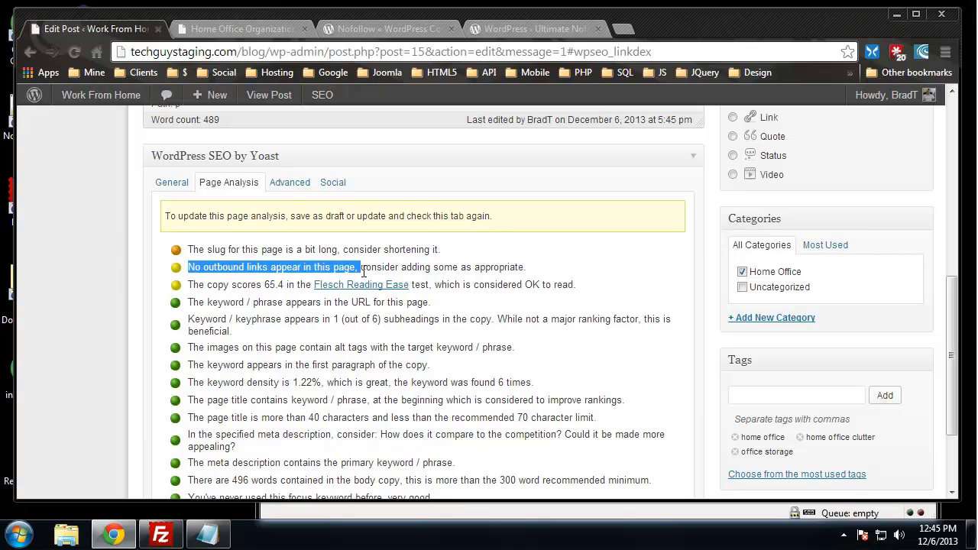
Add the paragraph "For more info click here" after the Low Cost Home Office Storage Tip paragraph.
scroll(441, 375, "up", 3)
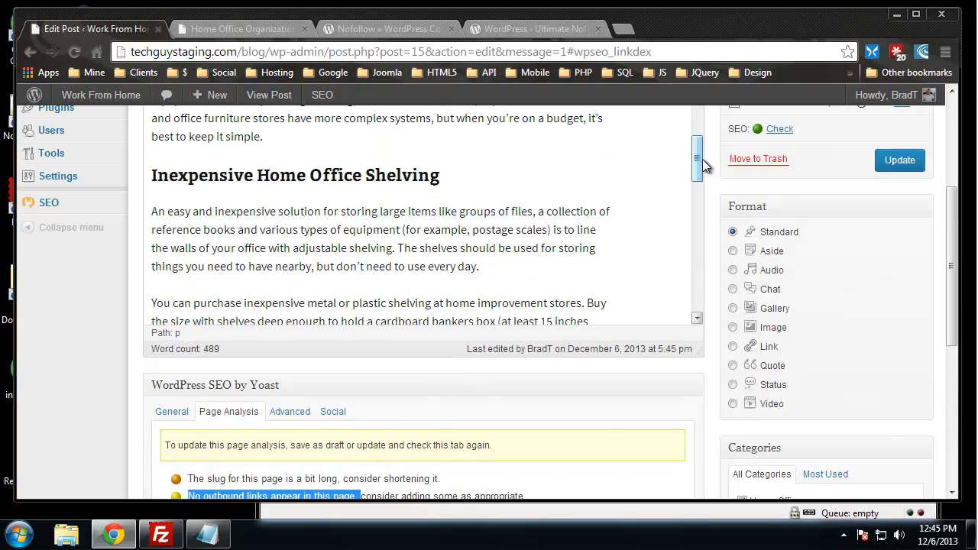
left_click_drag(698, 161, 662, 284)
scroll(661, 284, "down", 2)
left_click(604, 250)
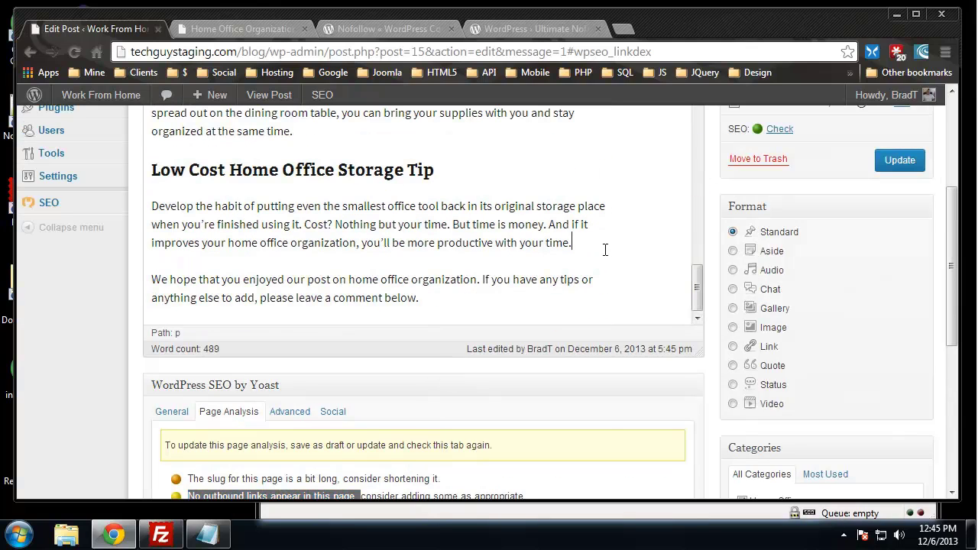
key("Return")
type("For")
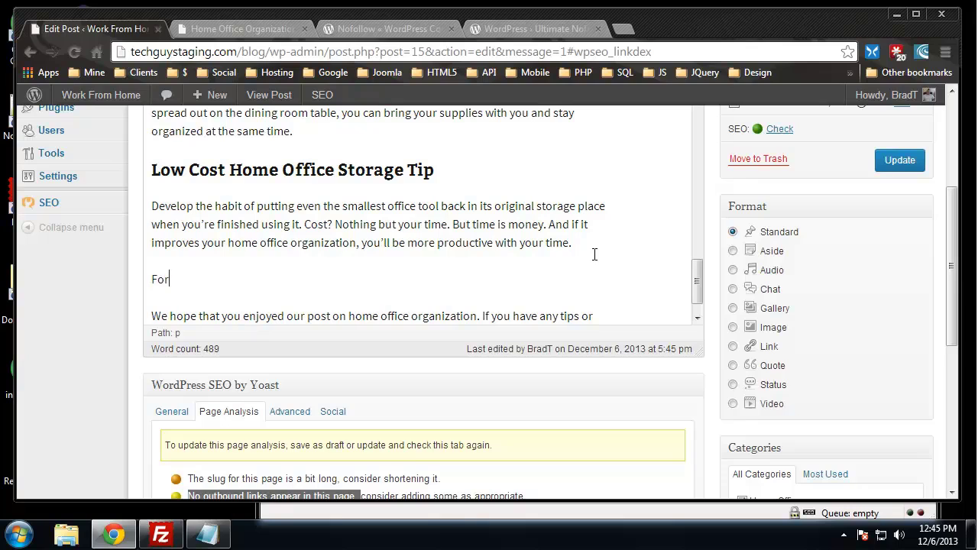
type(" more info click here")
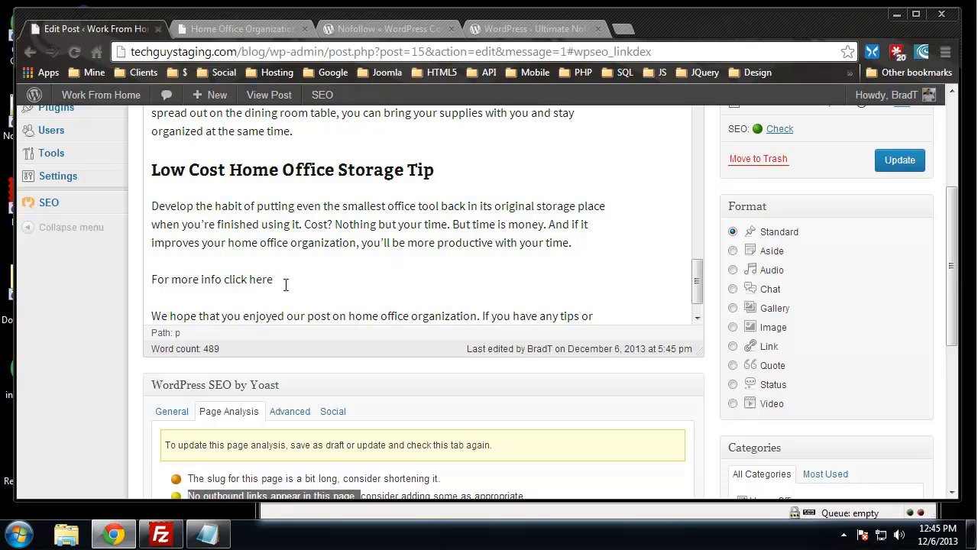
Link the word "here" in the "For more info click here" line to Google without the nofollow attribute.
left_click_drag(284, 284, 249, 280)
scroll(703, 252, "up", 4)
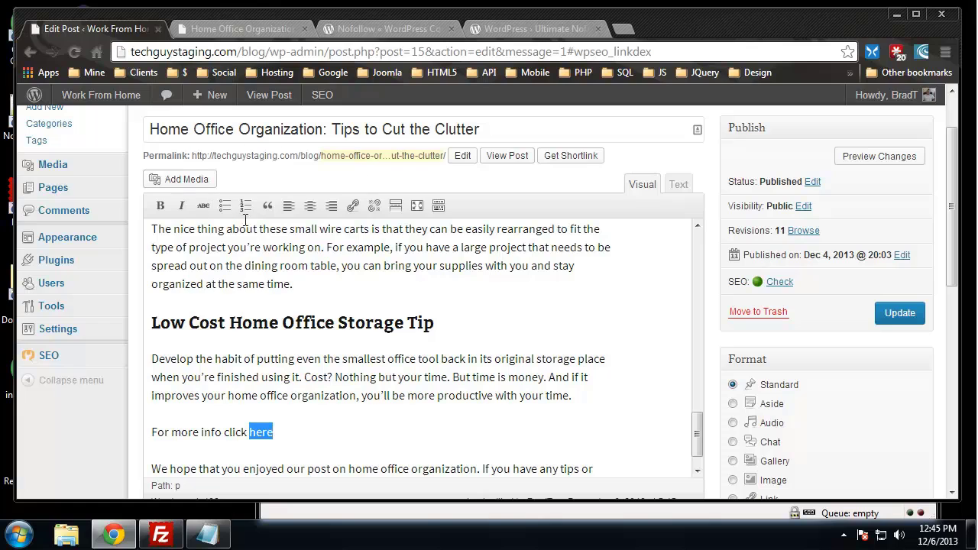
left_click(352, 206)
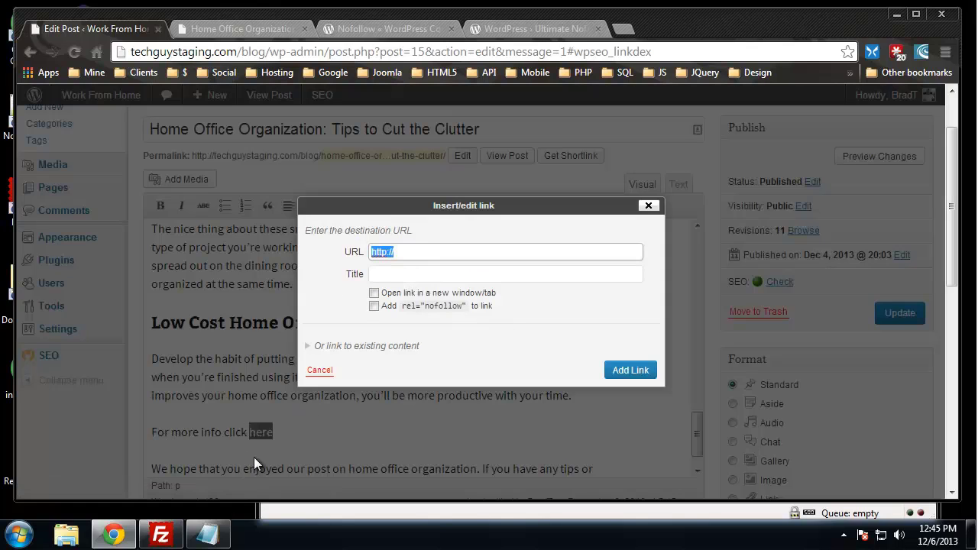
left_click(405, 256)
type("google")
left_click(635, 372)
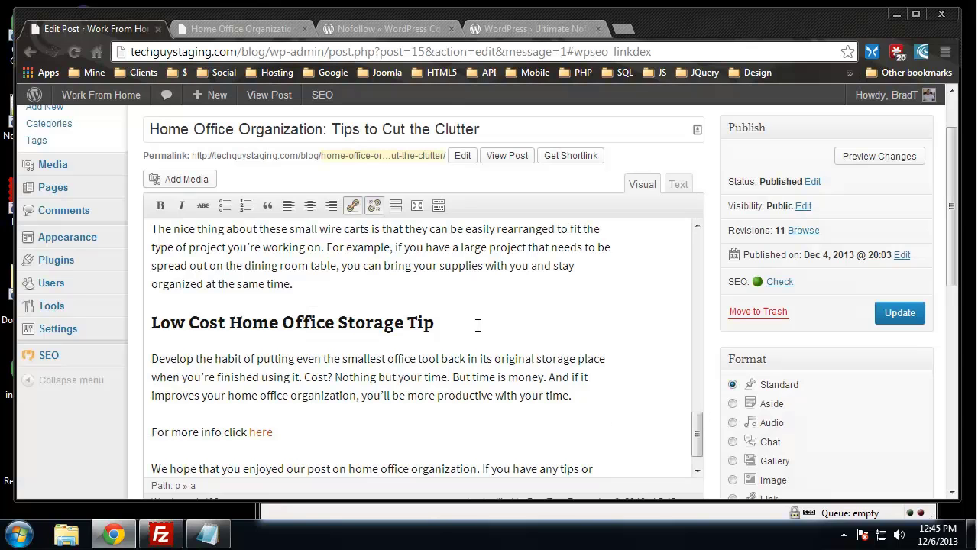
Update the post with the Google link and go through all entries of the page analysis again.
scroll(478, 325, "down", 5)
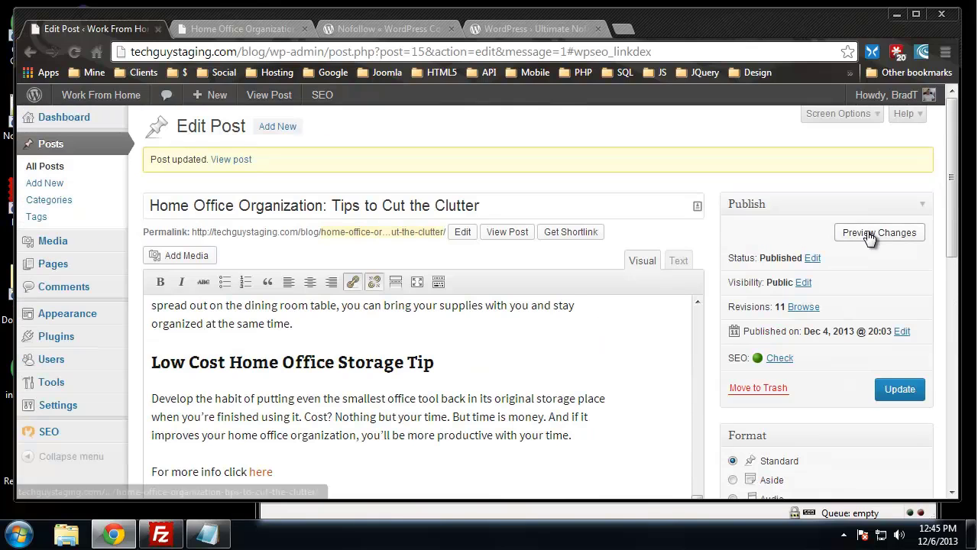
left_click(899, 391)
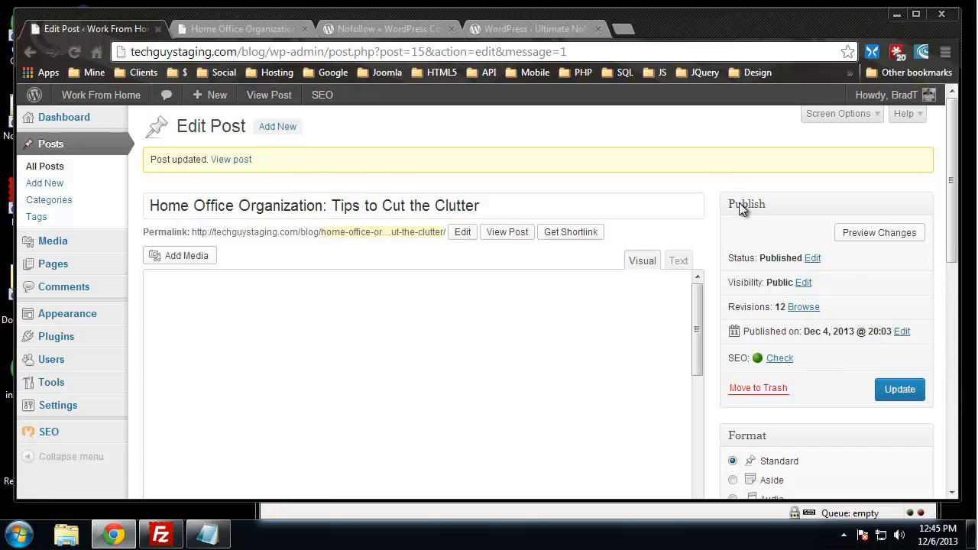
scroll(739, 207, "down", 8)
scroll(741, 217, "up", 3)
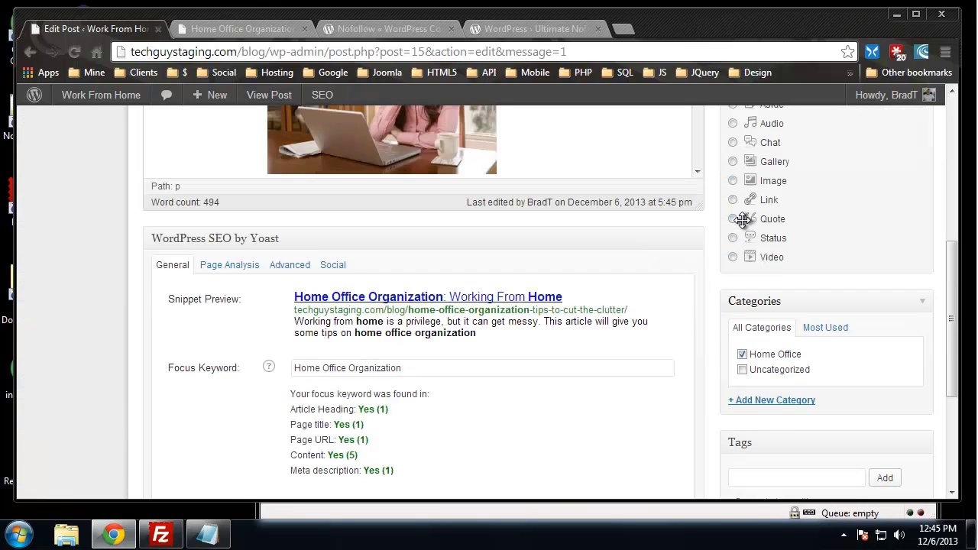
left_click(218, 265)
scroll(99, 246, "down", 1)
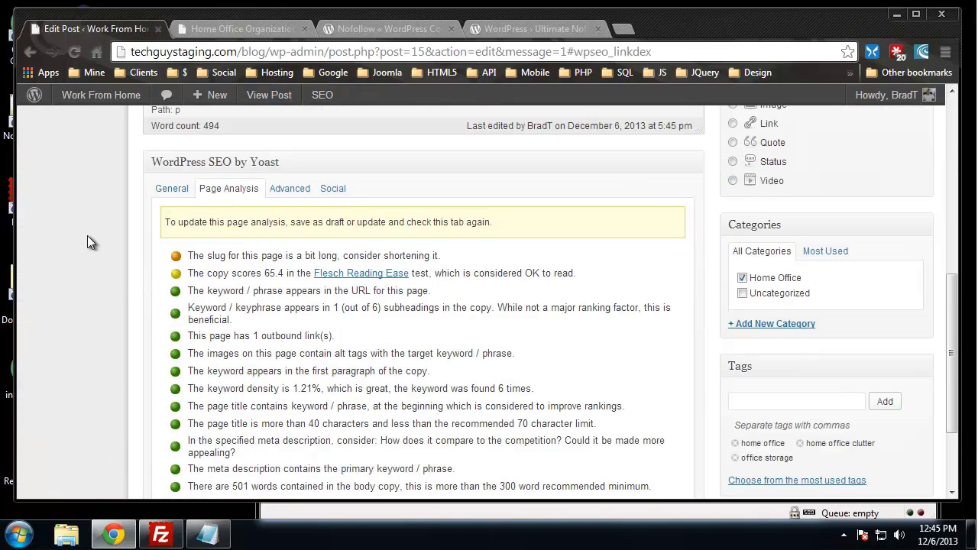
scroll(87, 239, "down", 1)
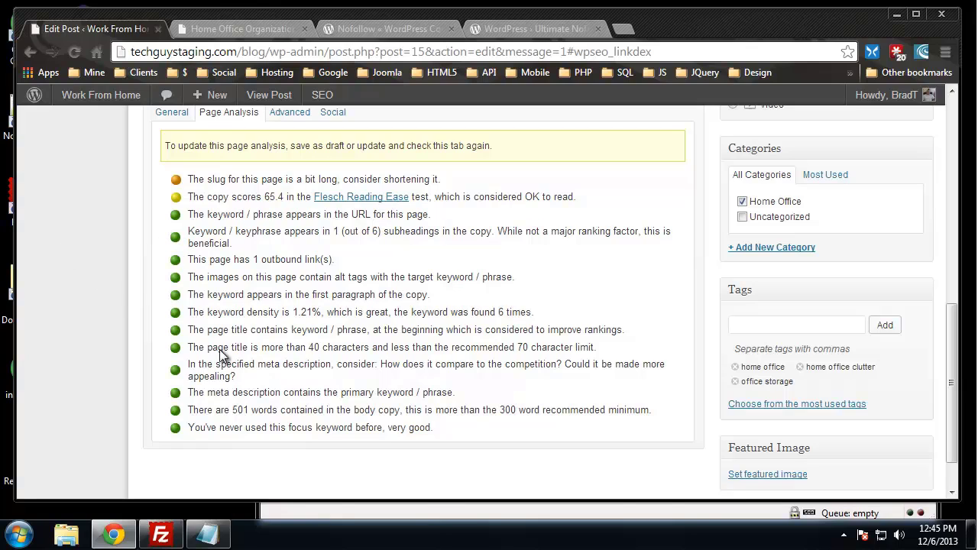
scroll(155, 308, "up", 2)
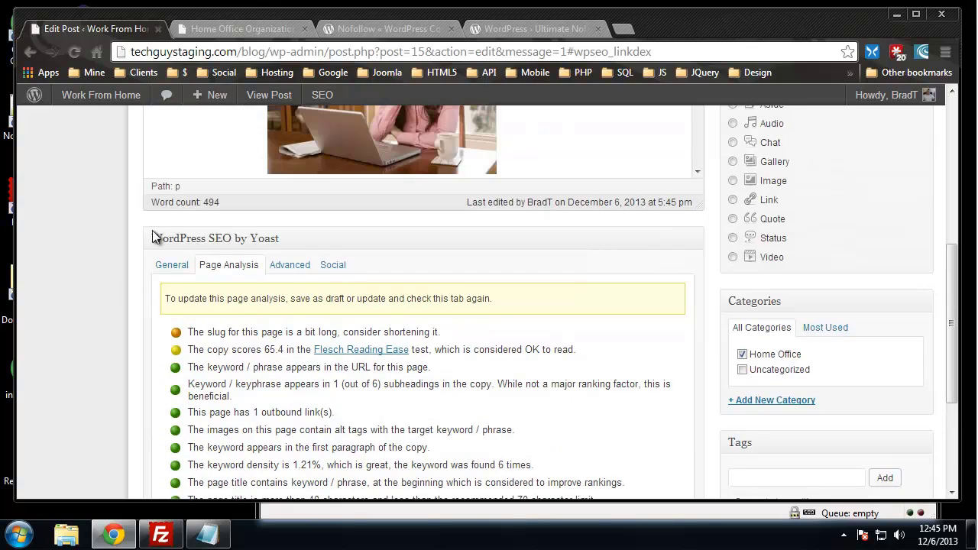
Review the post's advanced SEO settings, from the meta robots options to the HTML sitemap choices, canonical URL and 301 redirect.
left_click(291, 266)
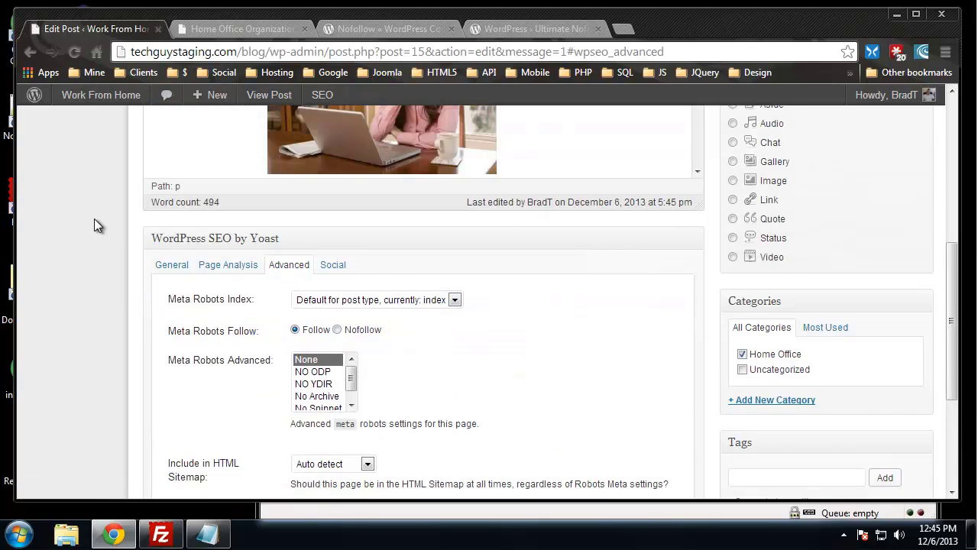
scroll(88, 219, "down", 1)
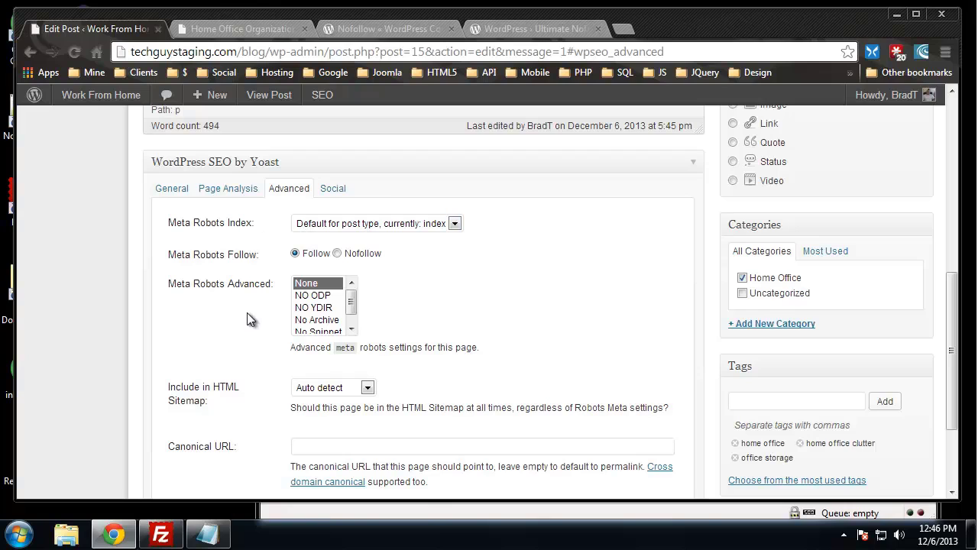
scroll(223, 364, "down", 3)
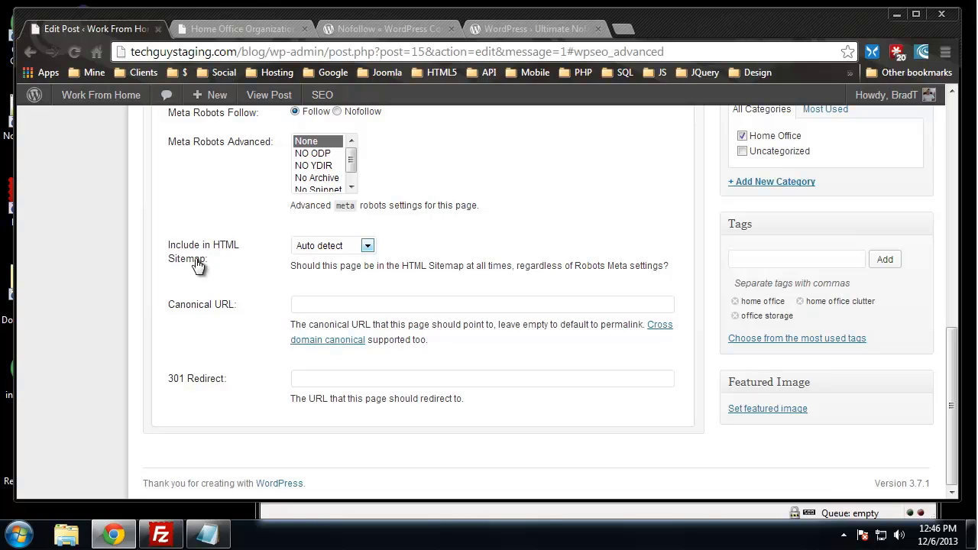
left_click(372, 246)
left_click(447, 245)
scroll(366, 366, "up", 4)
Review the post's social SEO fields for the Facebook description, Facebook image and Google+ description.
left_click(341, 355)
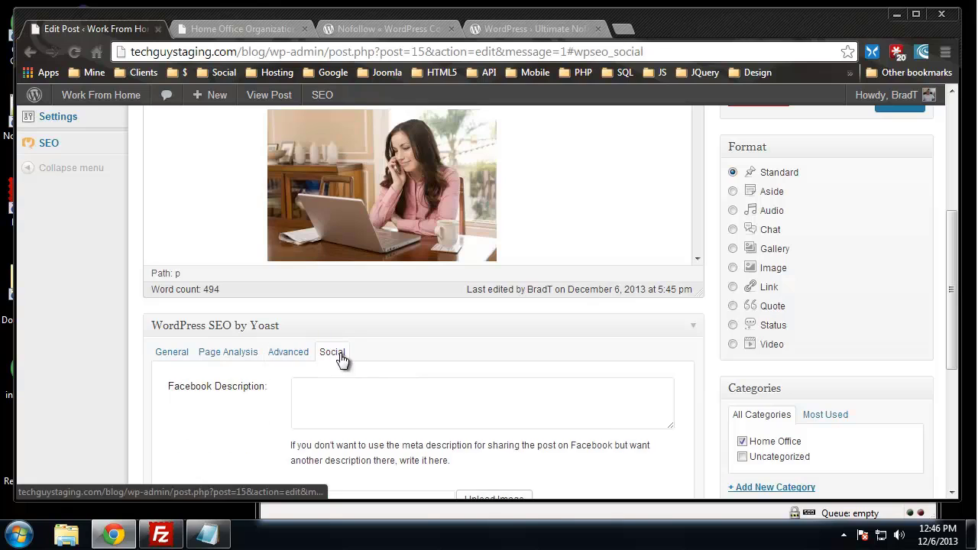
scroll(433, 275, "down", 4)
scroll(439, 274, "up", 2)
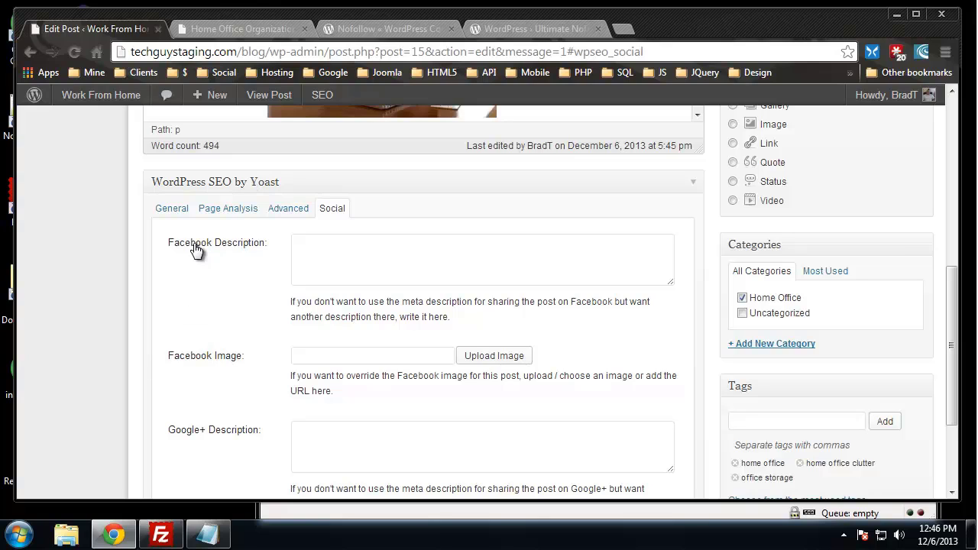
left_click(340, 269)
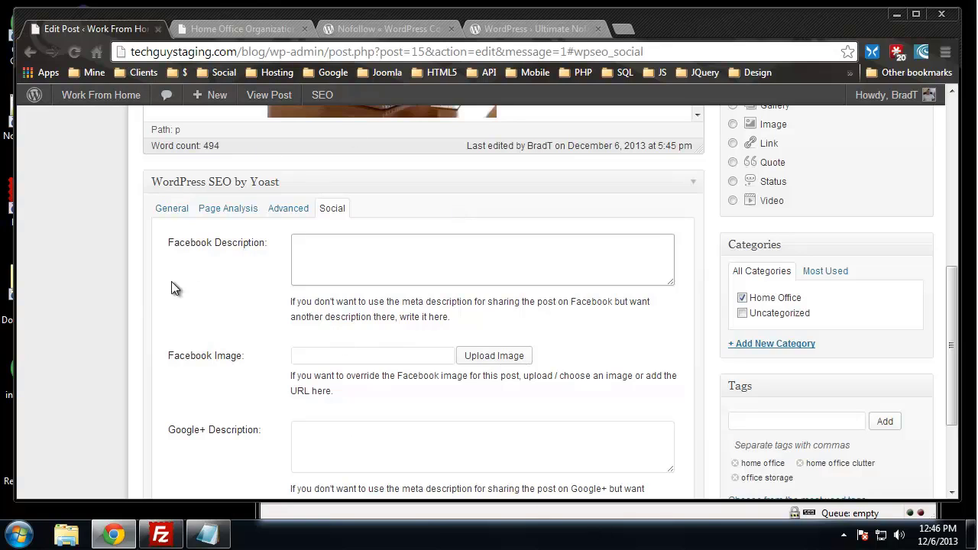
left_click(358, 358)
scroll(194, 340, "down", 2)
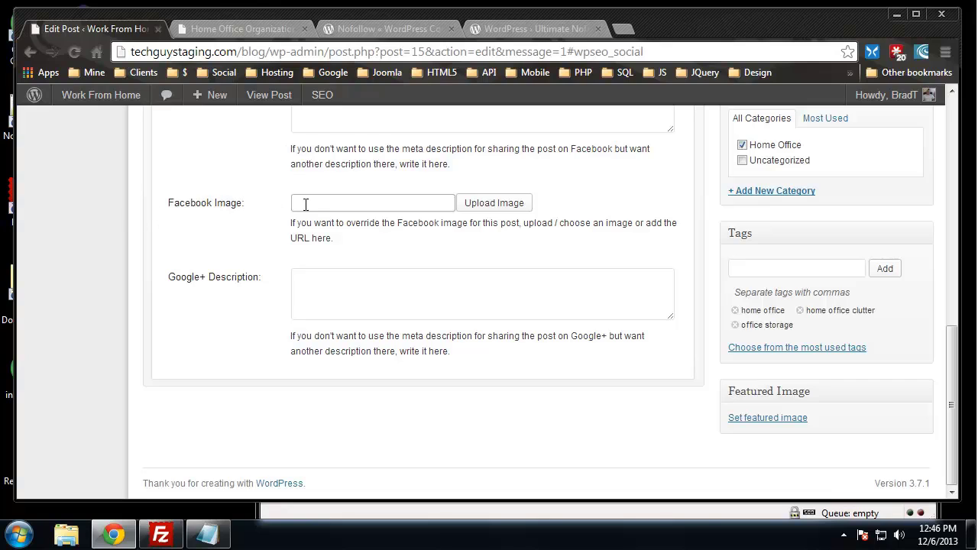
left_click(329, 315)
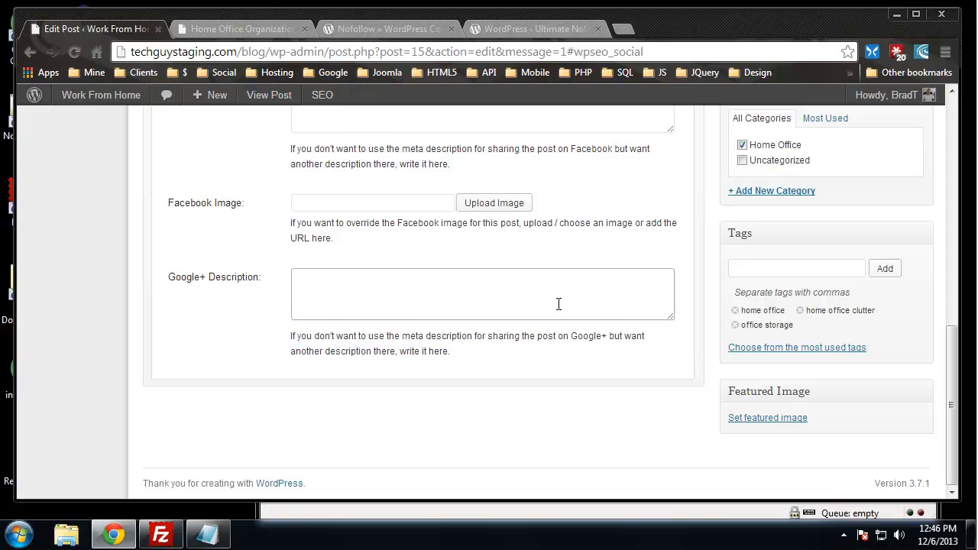
scroll(489, 306, "up", 2)
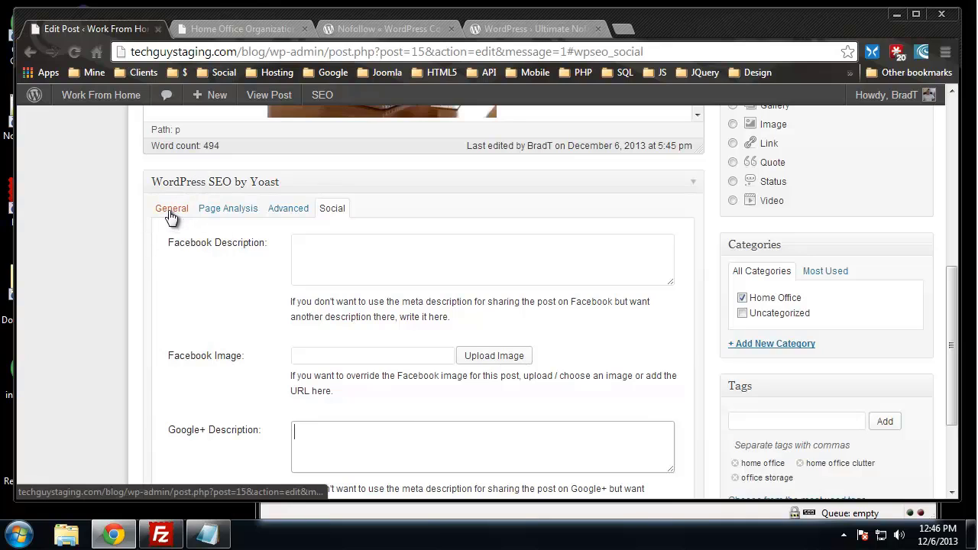
Check the post's general SEO settings with the snippet preview and focus keyword, and return to the post title.
left_click(171, 215)
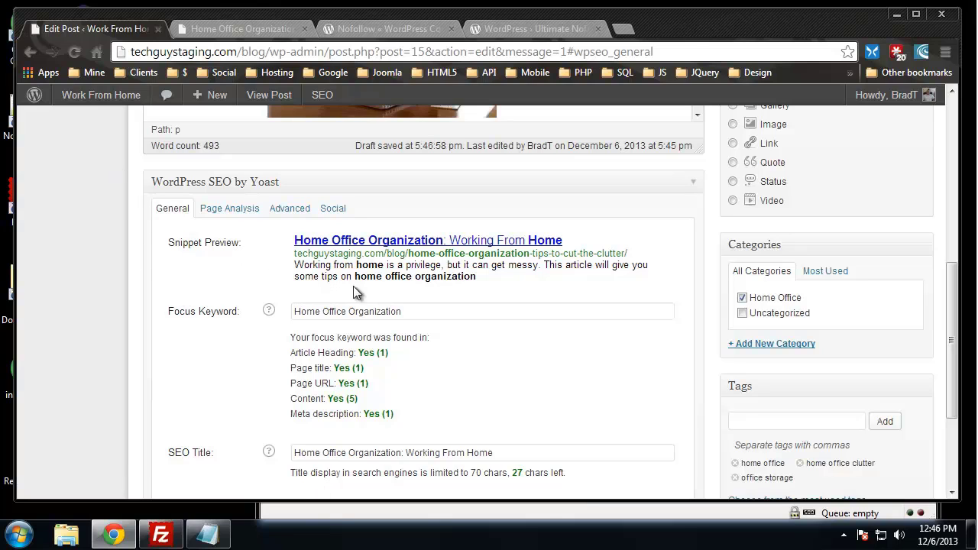
scroll(707, 332, "up", 4)
scroll(707, 328, "up", 3)
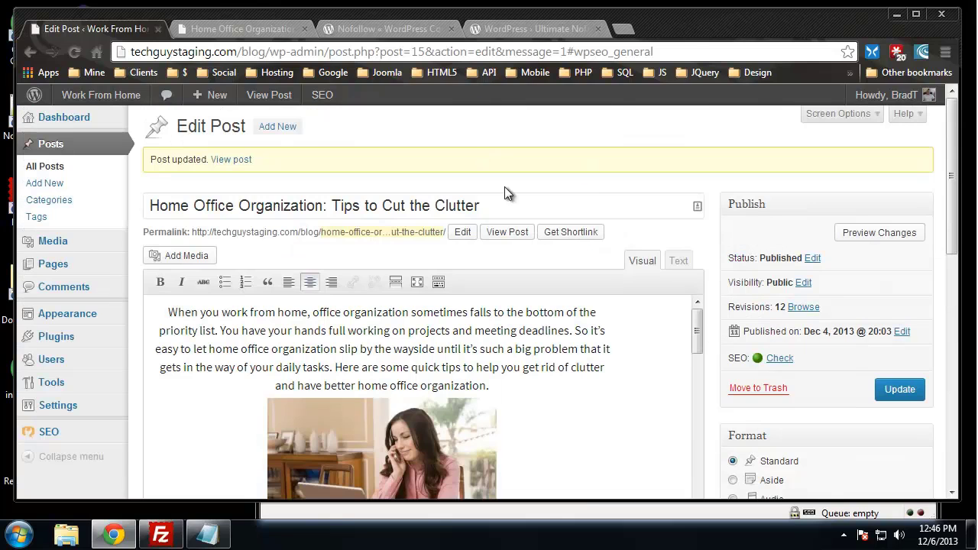
Look over the published post "Home Office Organization: Tips to Cut the Clutter" from its title to the first subheadings.
scroll(629, 206, "down", 3)
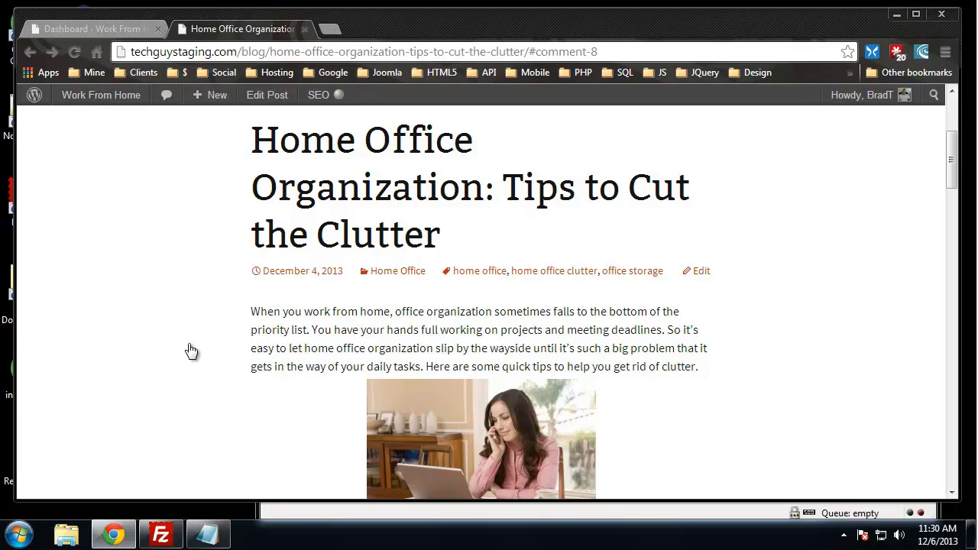
scroll(83, 243, "down", 8)
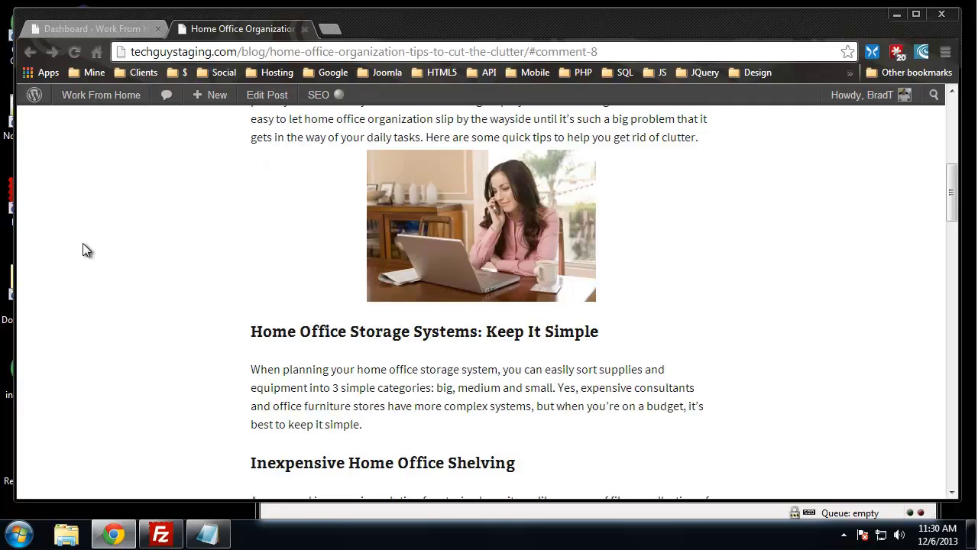
scroll(81, 246, "up", 5)
scroll(81, 246, "up", 3)
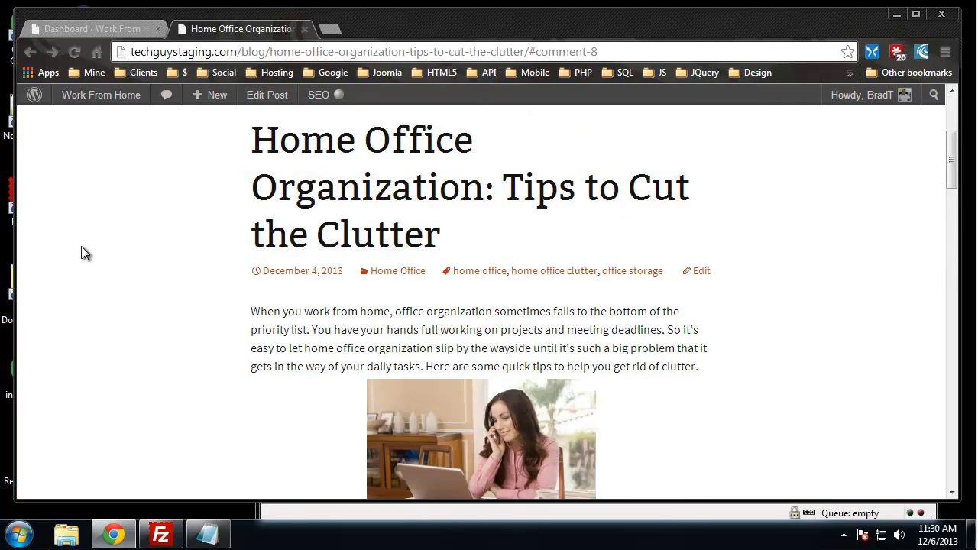
scroll(81, 247, "up", 2)
scroll(145, 346, "down", 1)
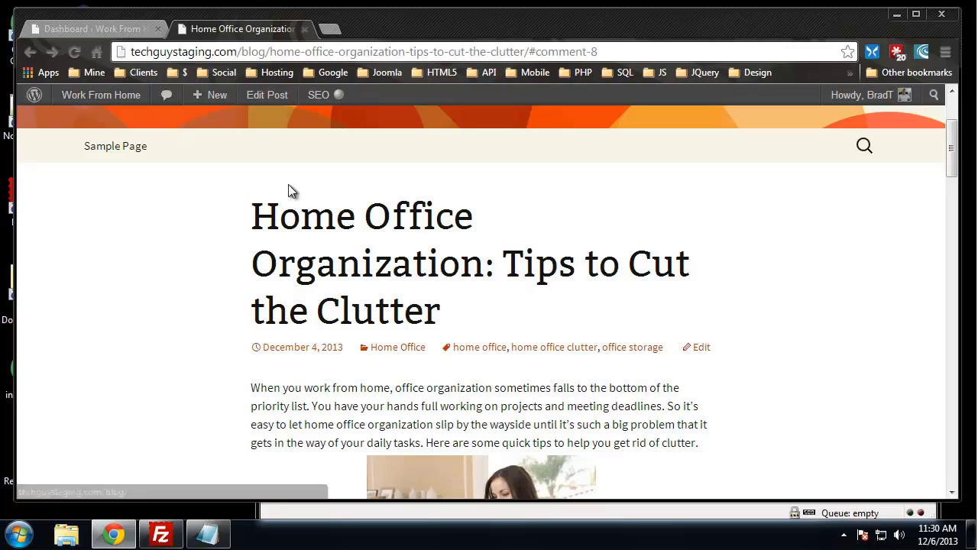
Highlight the published post's whole title, its "Home Office Organization:" part and its "Tips to Cut the Clutter" part in turn.
left_click_drag(253, 218, 458, 299)
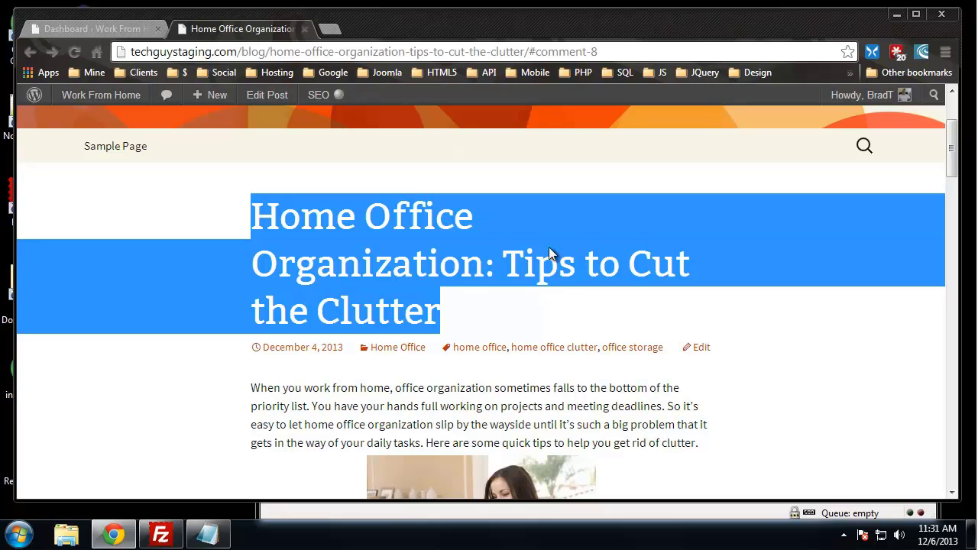
left_click(230, 386)
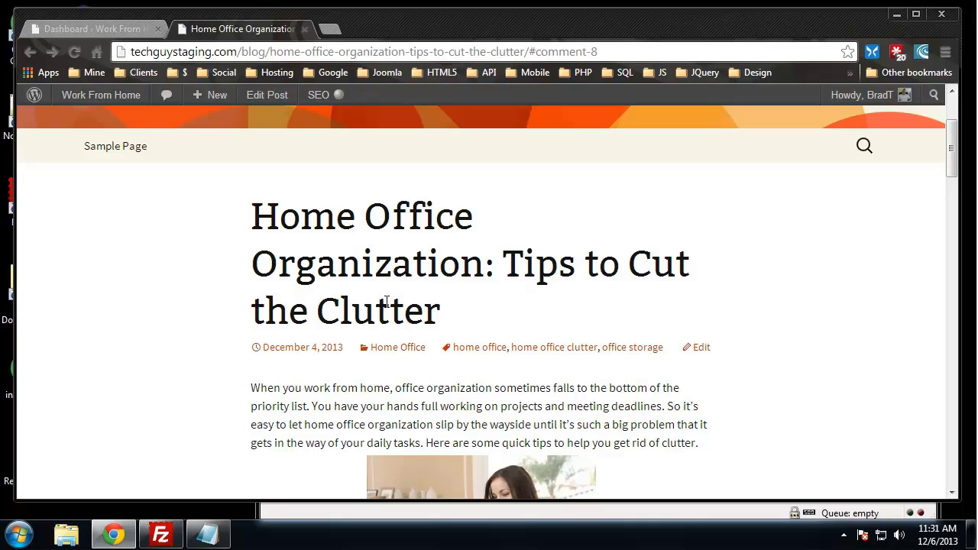
left_click_drag(251, 214, 493, 264)
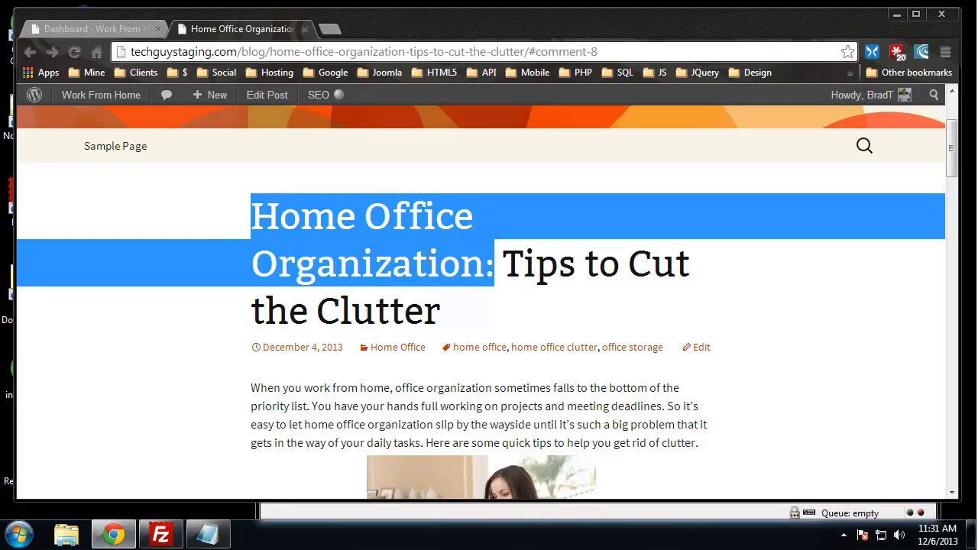
left_click_drag(504, 264, 564, 313)
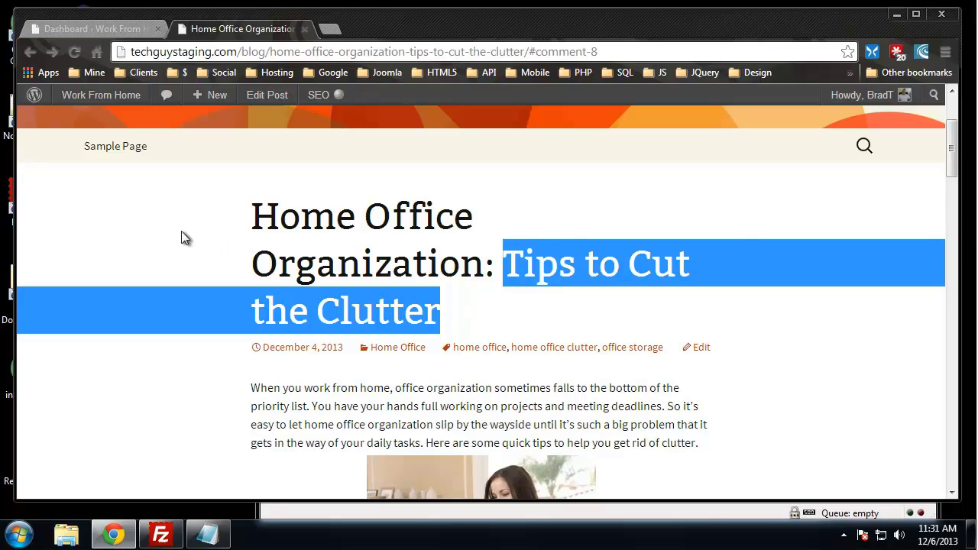
left_click(144, 272)
Inspect the HTML element of the "Home Office Storage Systems: Keep It Simple" subheading with the developer tools, and close them.
scroll(144, 274, "down", 2)
scroll(145, 275, "up", 1)
scroll(149, 272, "down", 2)
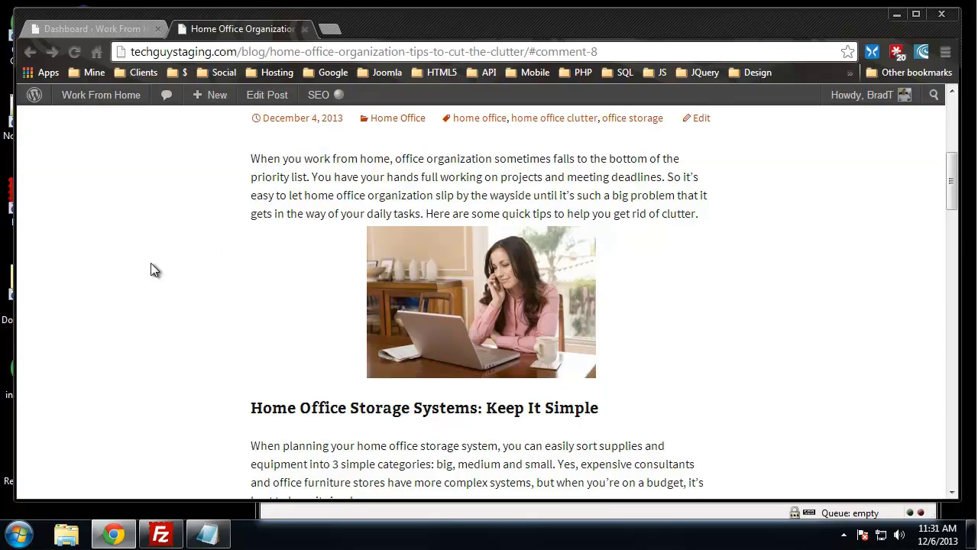
scroll(151, 271, "up", 3)
scroll(143, 291, "down", 3)
scroll(155, 260, "down", 1)
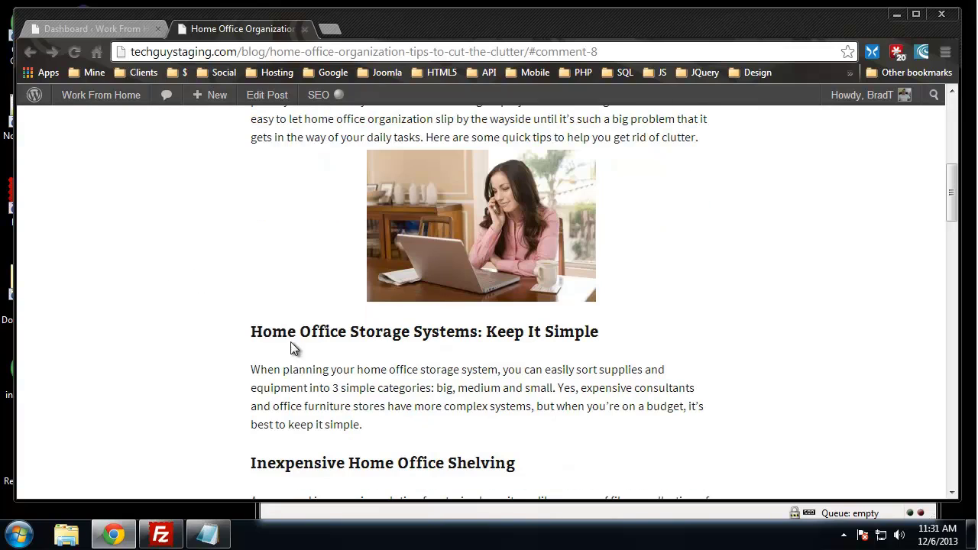
left_click_drag(299, 331, 554, 331)
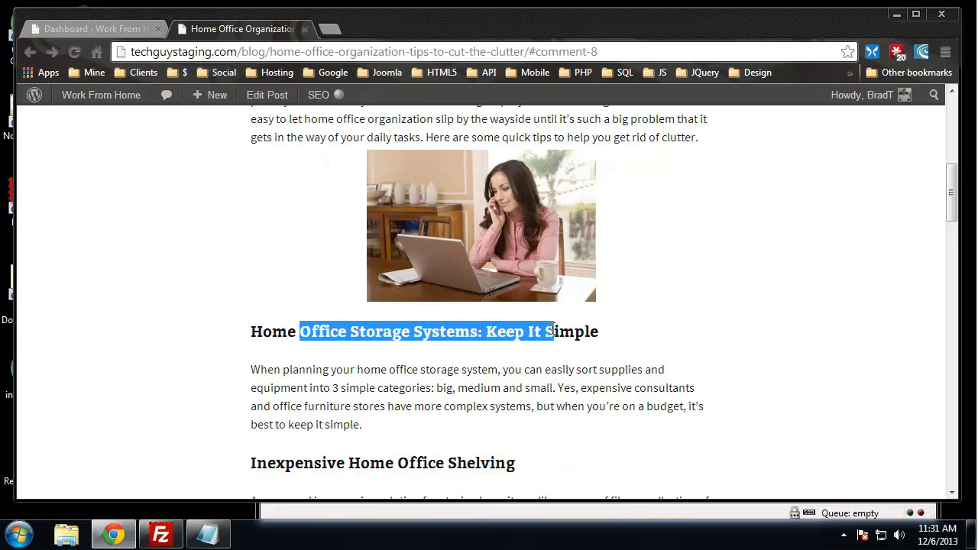
left_click(168, 281)
key("ctrl+shift+i")
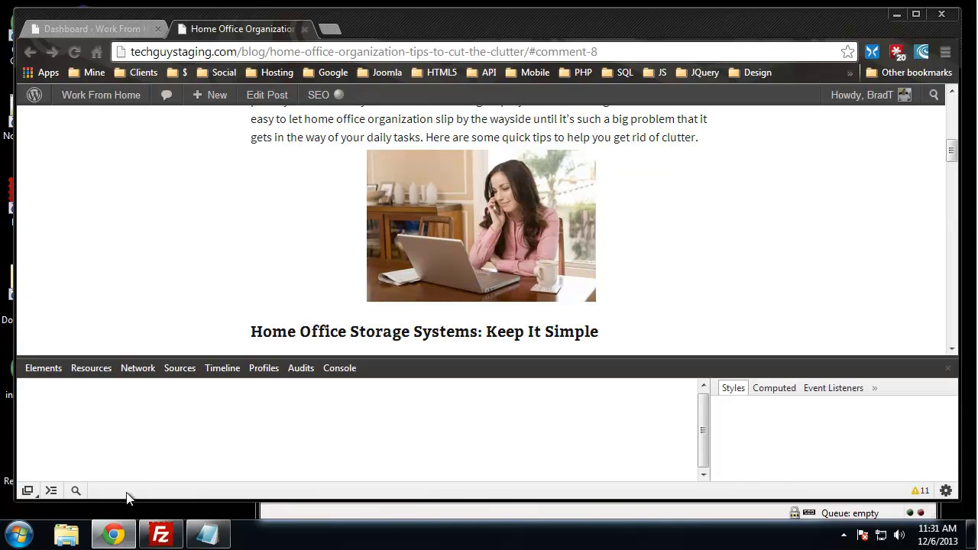
left_click(77, 491)
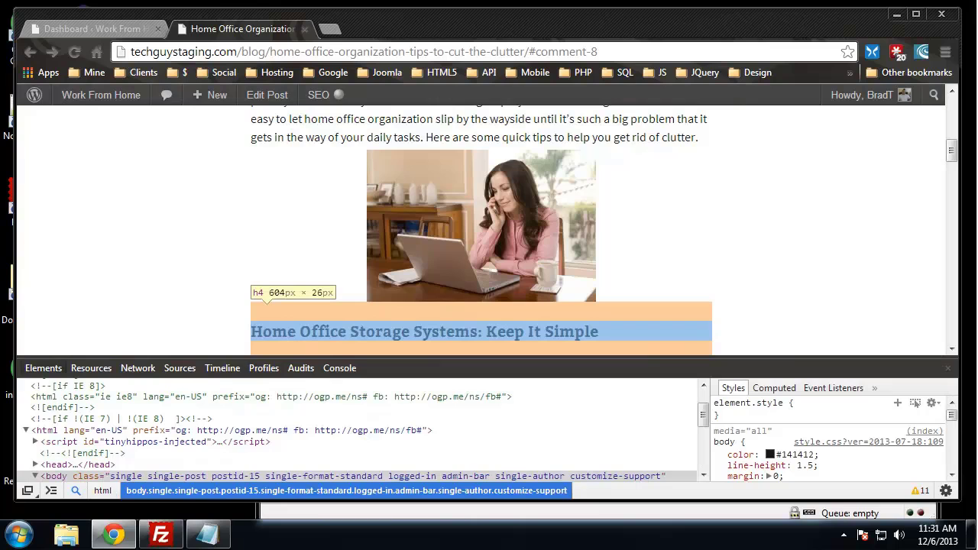
left_click(302, 338)
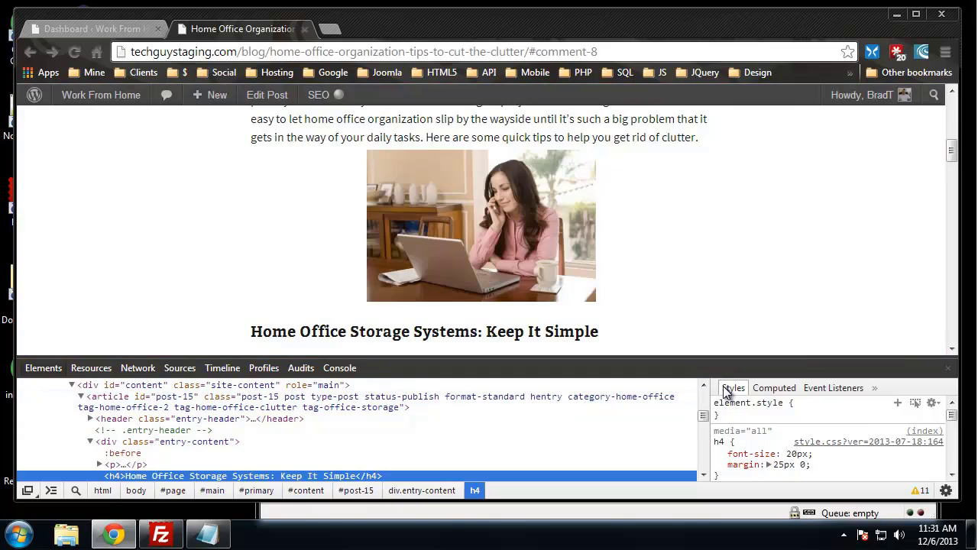
left_click(948, 367)
Read through the published post's remaining subheadings and paragraphs down to the closing comment request, and return to the first subheadings.
scroll(738, 327, "down", 3)
scroll(214, 176, "down", 3)
scroll(234, 211, "down", 4)
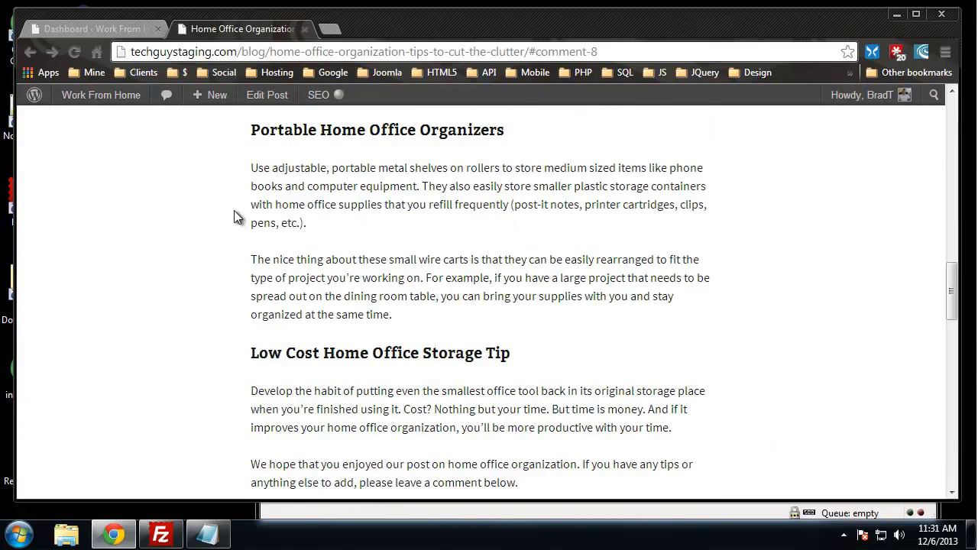
scroll(238, 221, "up", 4)
scroll(245, 218, "up", 4)
scroll(235, 243, "up", 2)
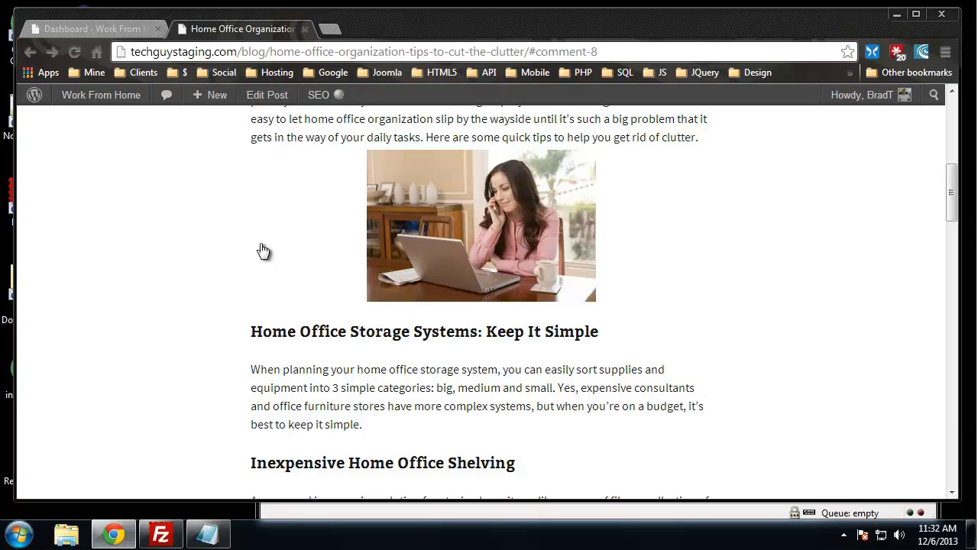
scroll(253, 260, "up", 3)
scroll(247, 258, "down", 4)
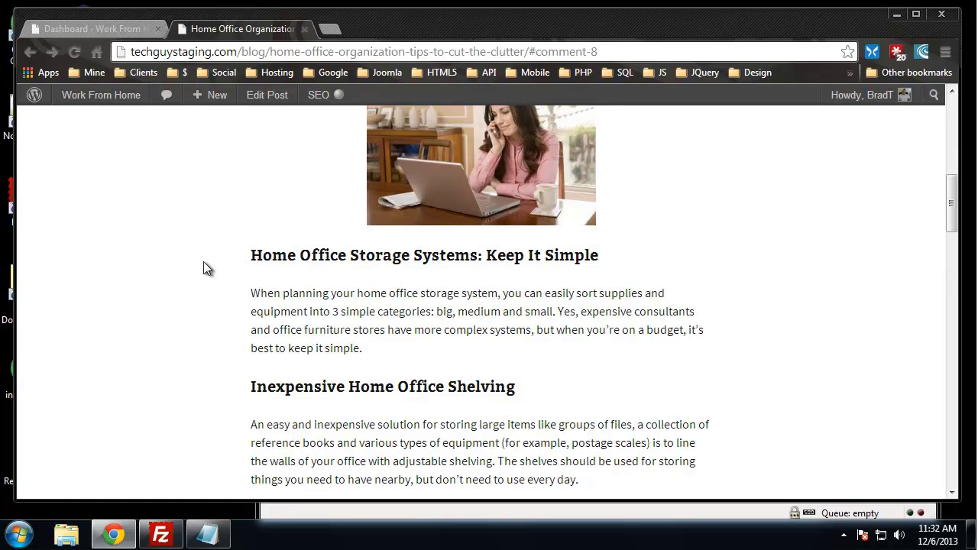
Open the post "Home Office Organization: Tips to Cut the Clutter" for editing from the WordPress dashboard.
left_click(93, 26)
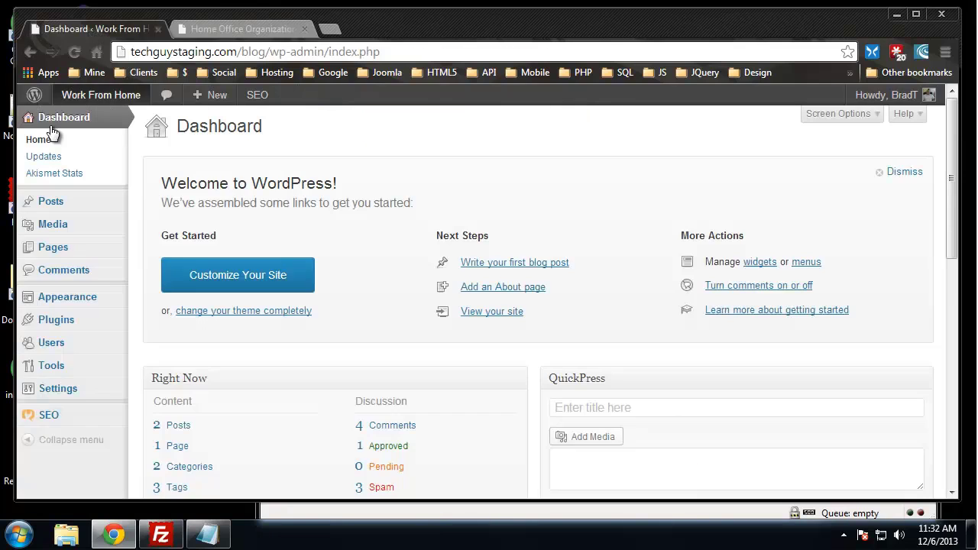
left_click(68, 212)
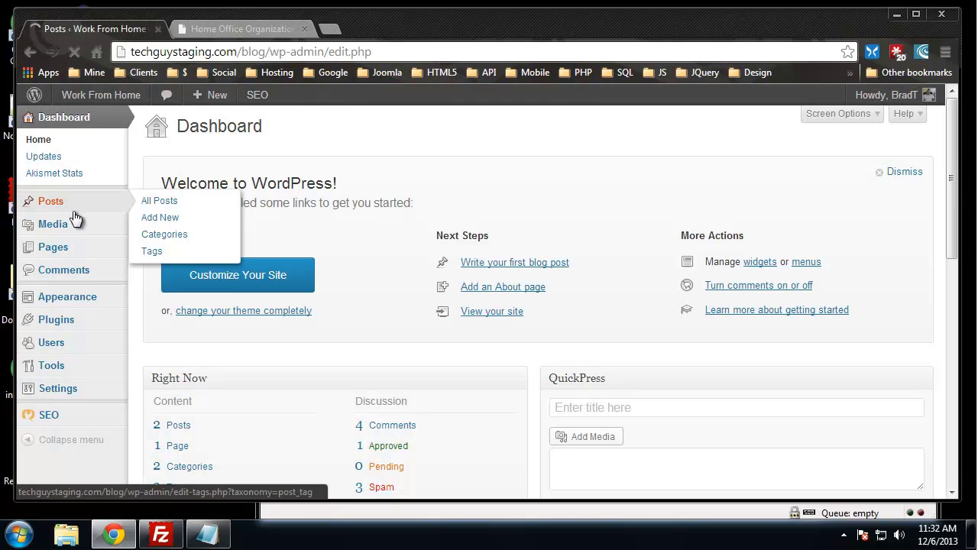
left_click(191, 243)
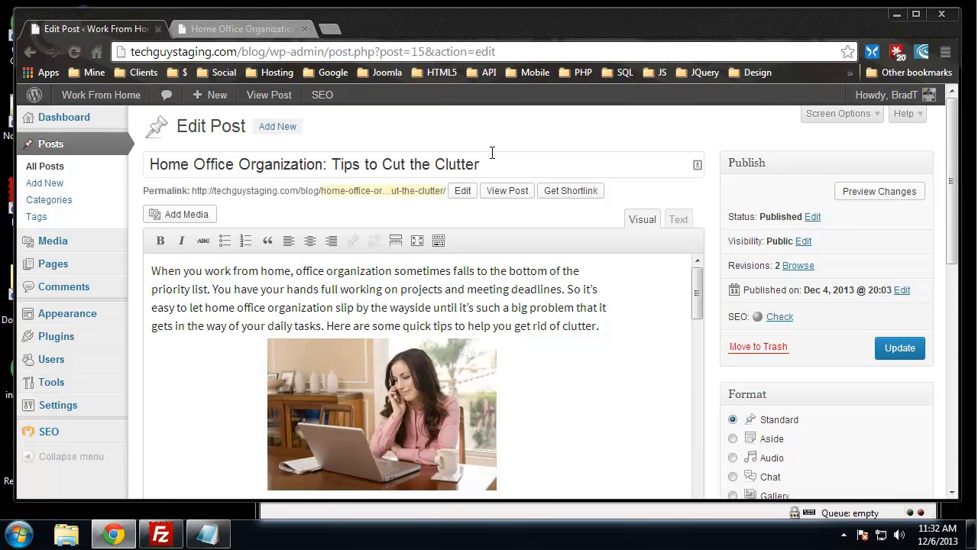
Switch the post content to the HTML text editor and examine the image and h4 heading markup.
scroll(418, 206, "down", 1)
left_click(674, 289)
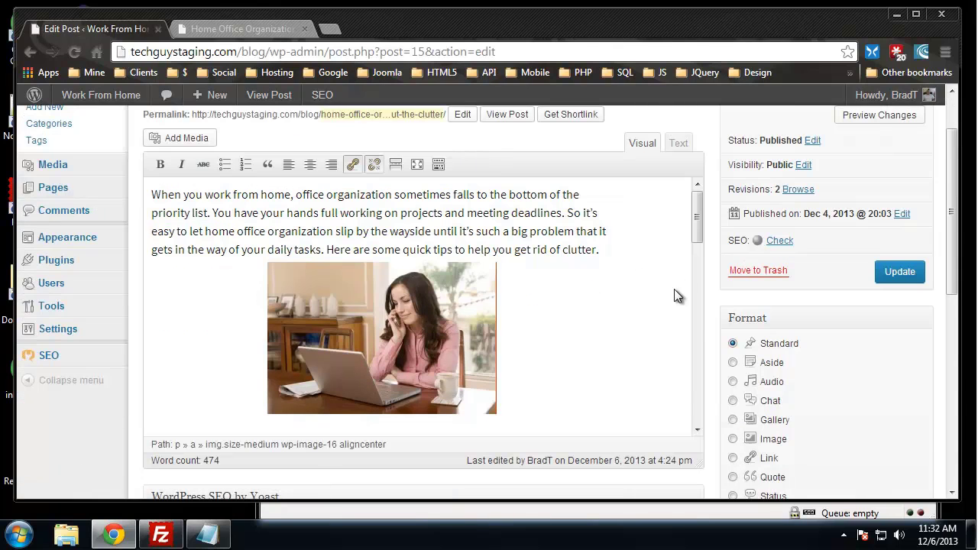
scroll(557, 305, "down", 2)
scroll(677, 191, "up", 4)
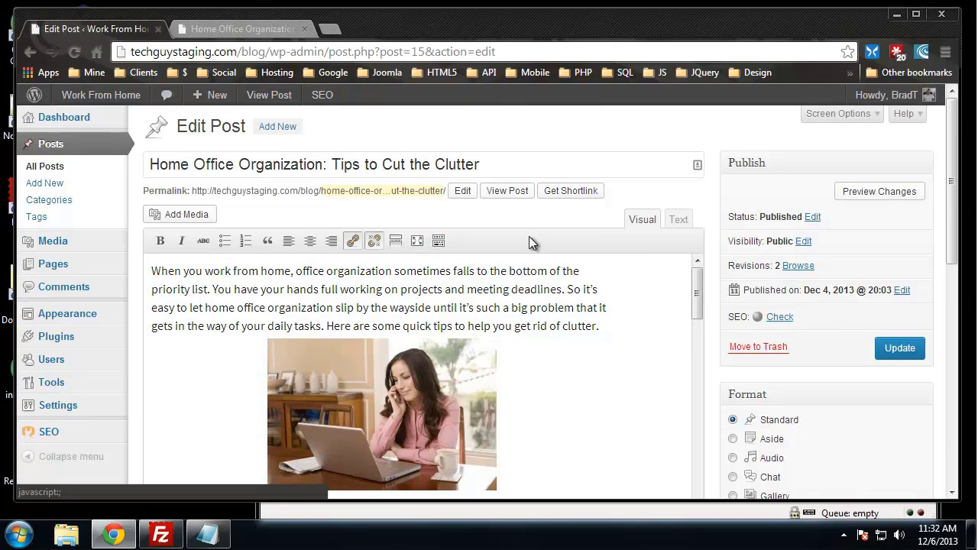
left_click(678, 220)
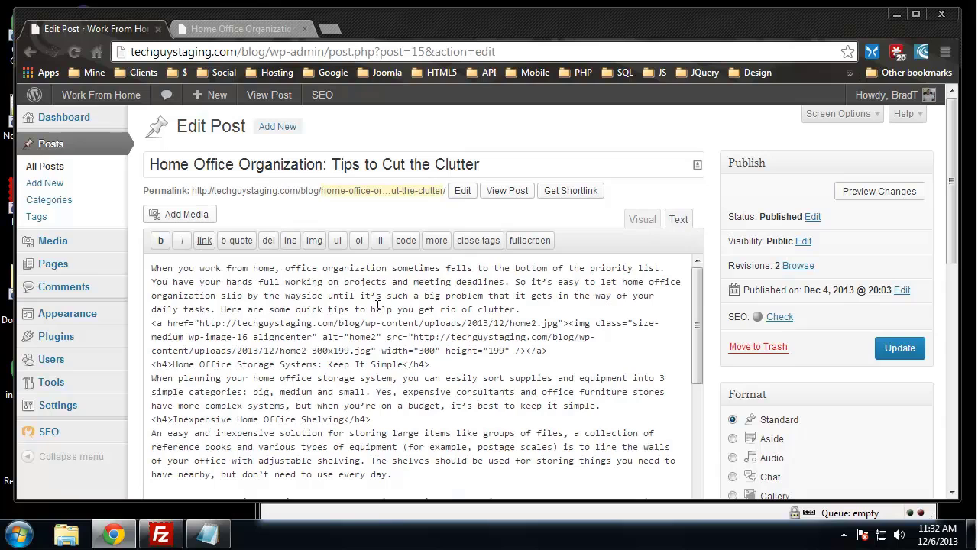
left_click(378, 306)
scroll(375, 310, "down", 1)
scroll(231, 318, "up", 1)
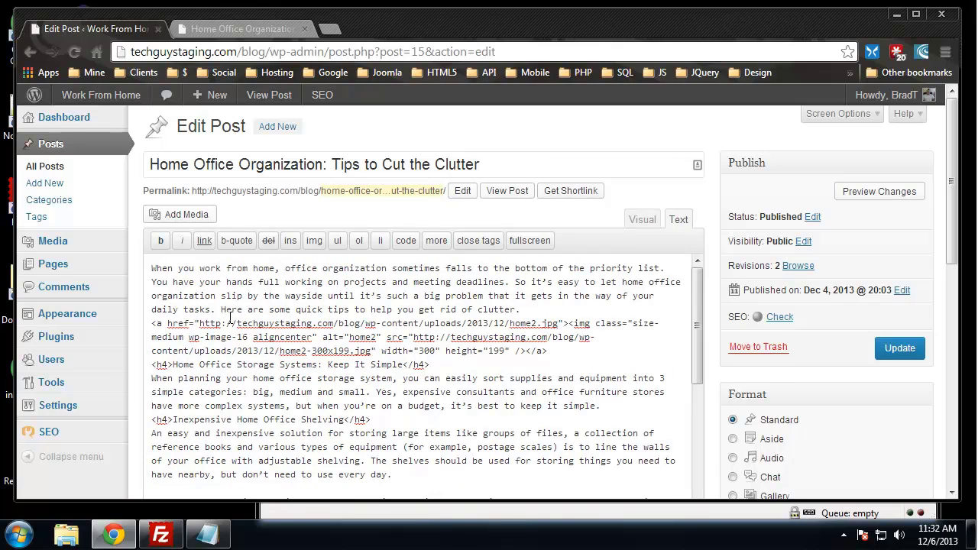
Change the "Home Office Storage Systems: Keep It Simple" heading tags to h3 in the post's HTML.
double_click(165, 365)
type("h3")
double_click(161, 364)
double_click(419, 365)
type("h3")
Search the page for remaining "h4" tags and change the "Inexpensive Home Office Shelving" heading tags to h3.
key("ctrl+f")
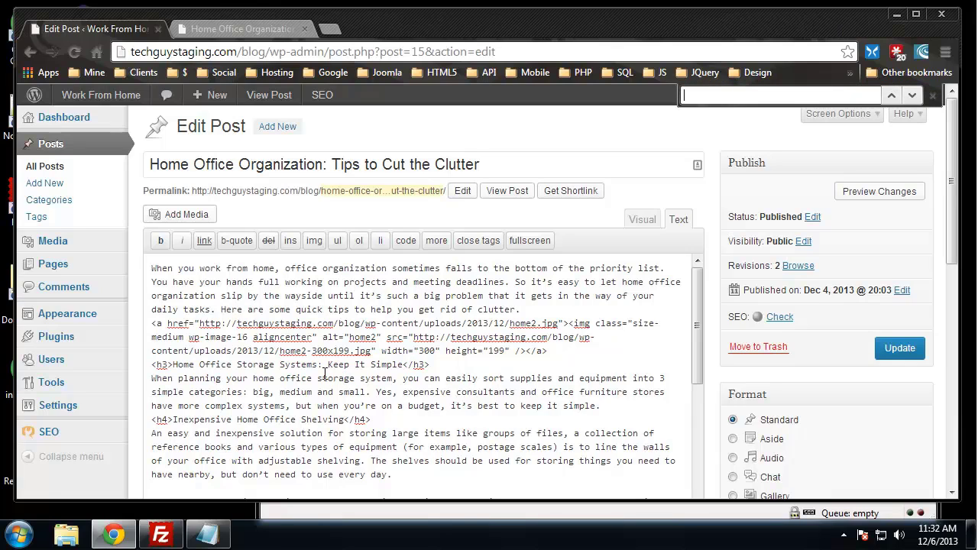
type("h4")
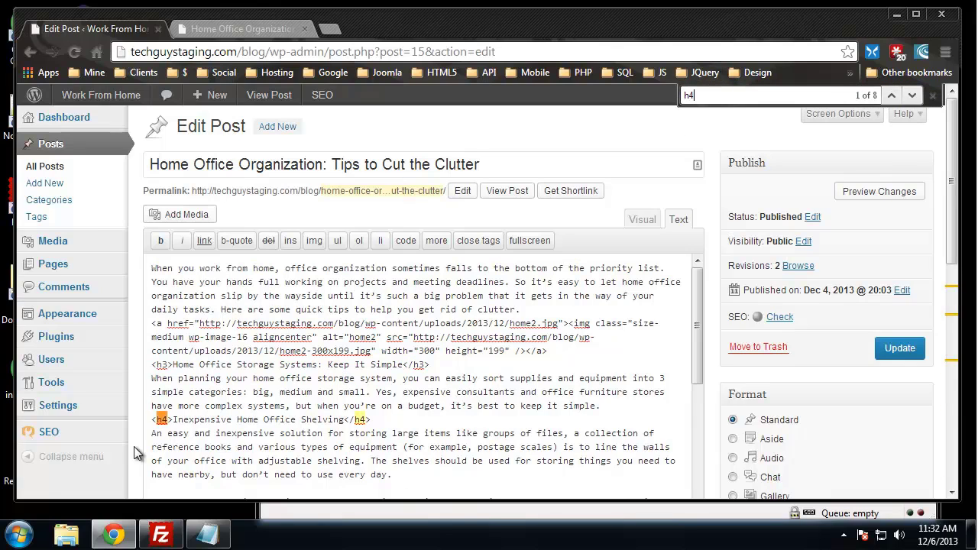
double_click(162, 420)
type("h3")
double_click(361, 420)
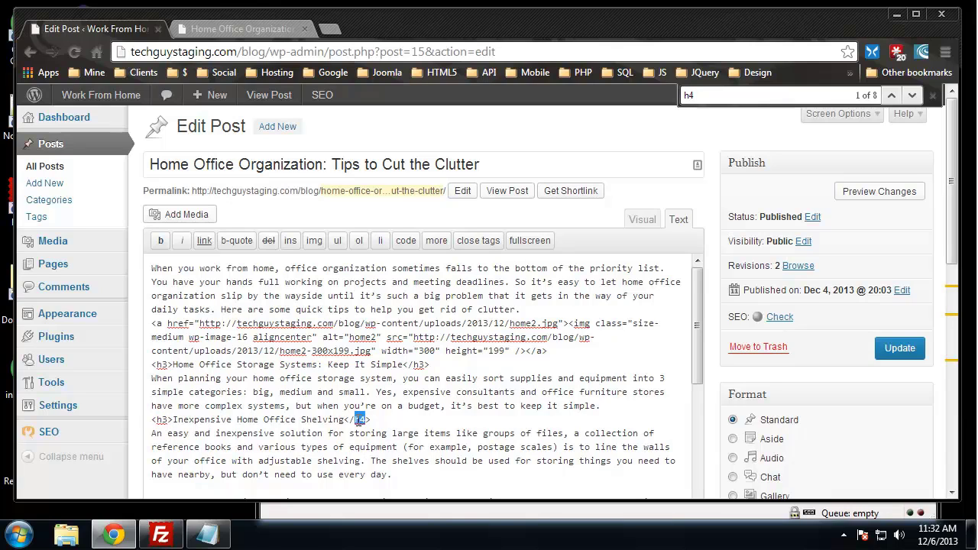
type("h3")
Change the "Storing Home Office Supplies" and "Portable Home Office Organizers" heading tags to h3.
left_click(914, 98)
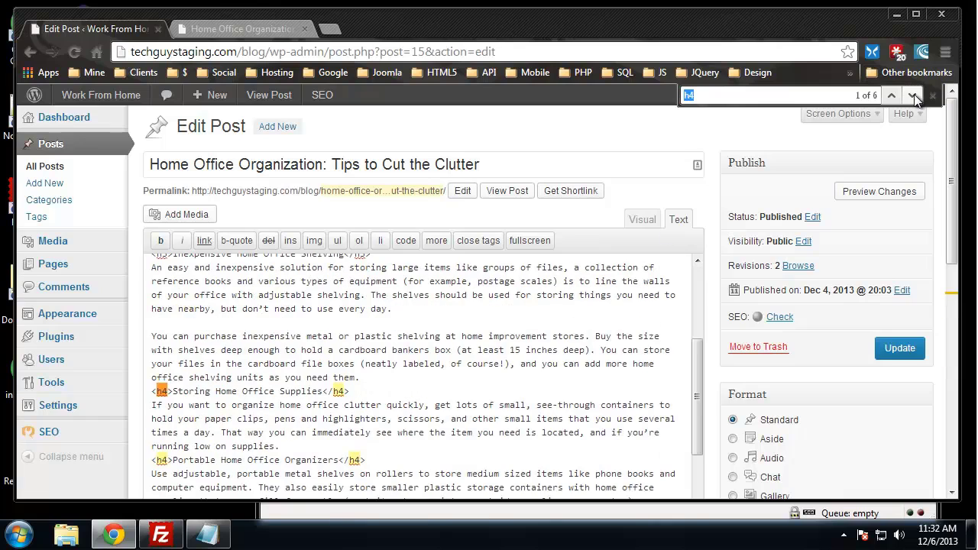
double_click(162, 391)
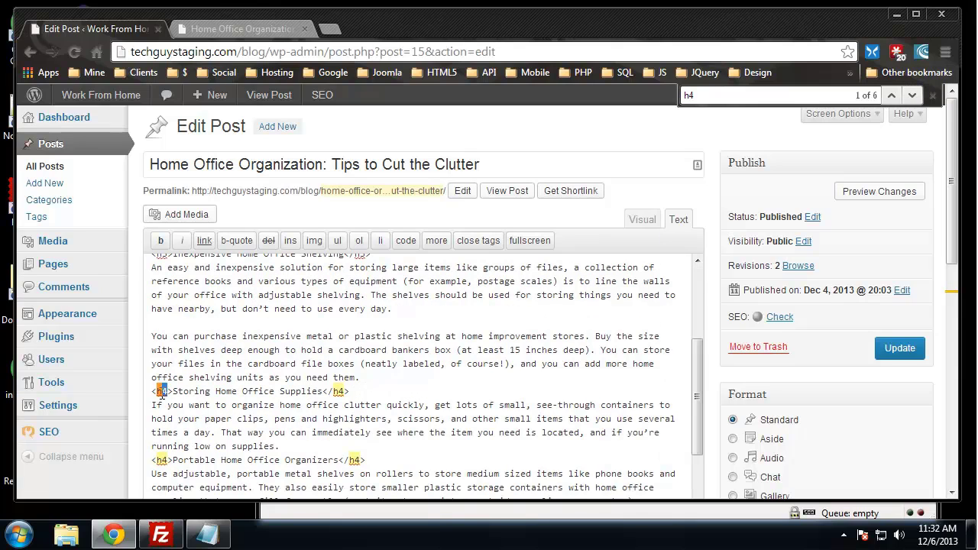
type("h3")
double_click(340, 391)
type("h3")
double_click(356, 460)
type("h3")
double_click(162, 459)
type("h3")
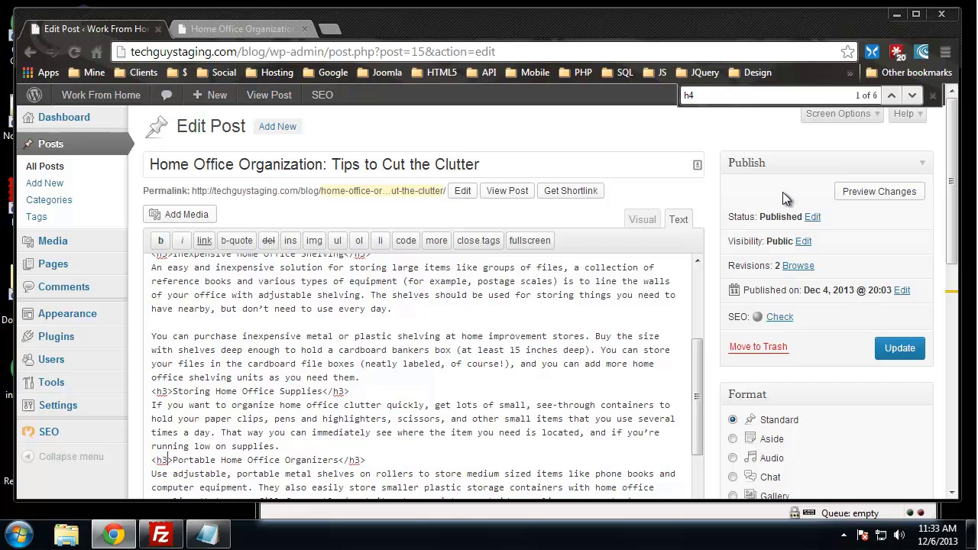
Change the "Low Cost Home Office Storage Tip" heading tags to h3 and check for further h4 tags.
left_click(911, 97)
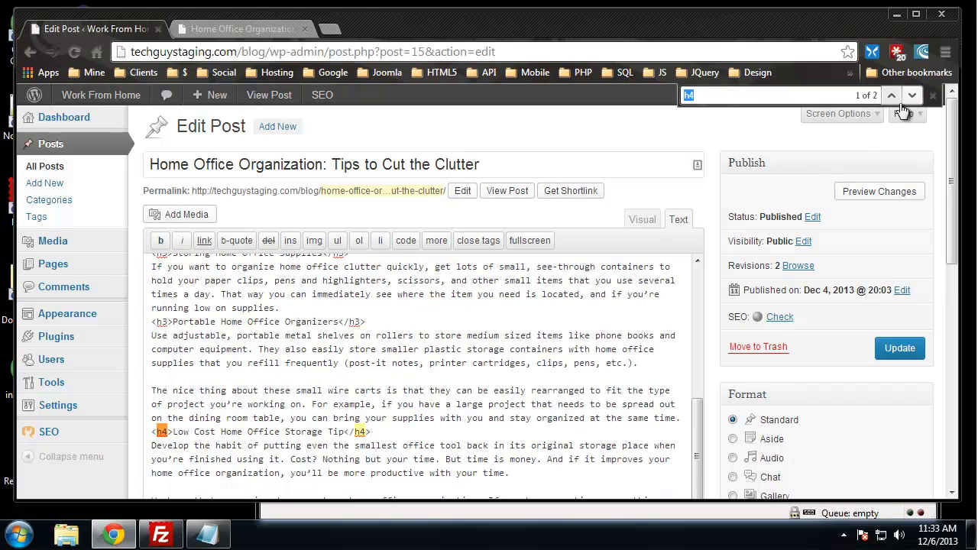
double_click(161, 432)
type("h3")
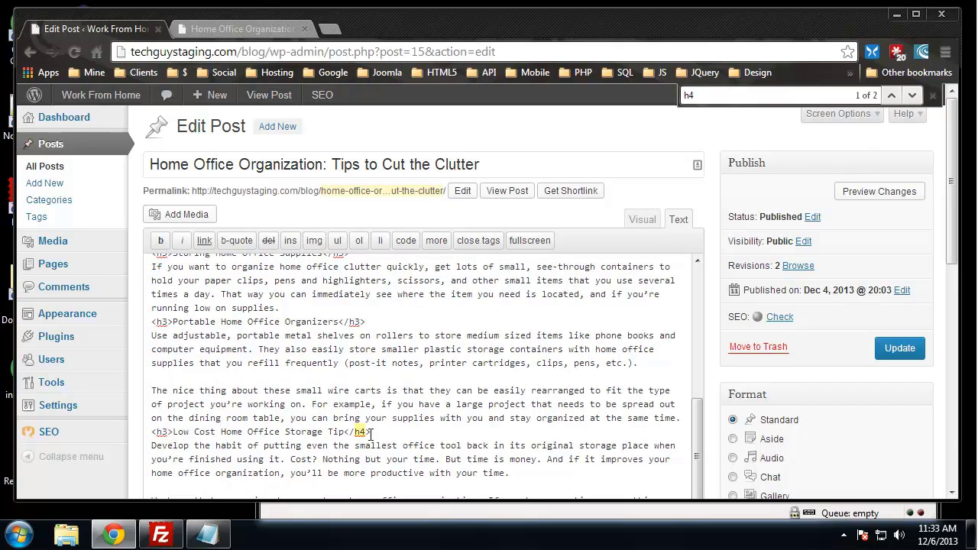
double_click(359, 431)
type("h3")
left_click(911, 95)
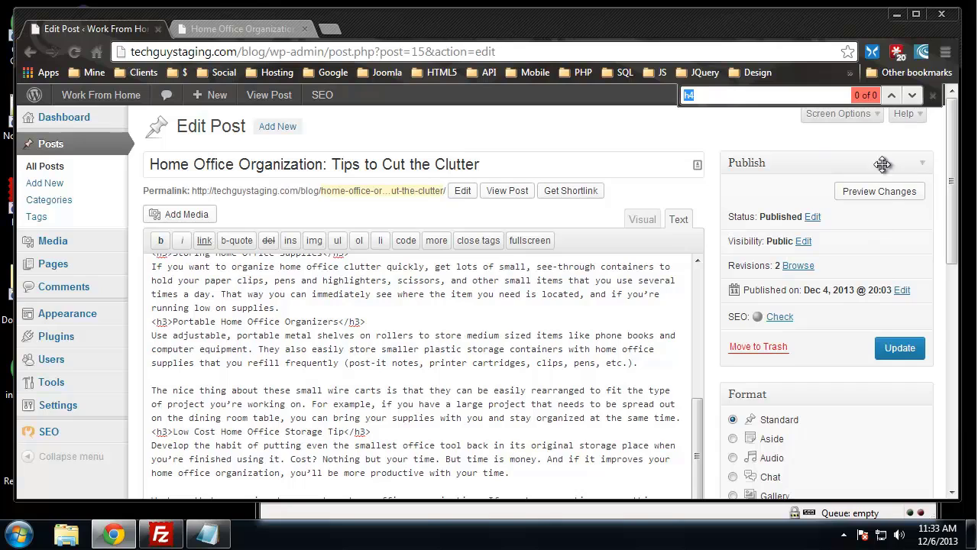
left_click(912, 96)
Update the post and reload its published page.
left_click(470, 360)
left_click(900, 349)
left_click(241, 29)
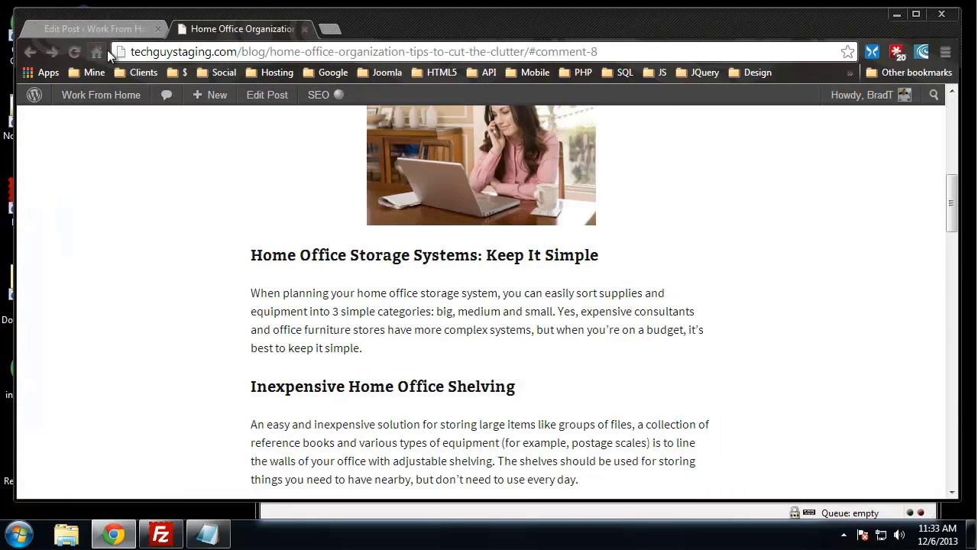
left_click(74, 52)
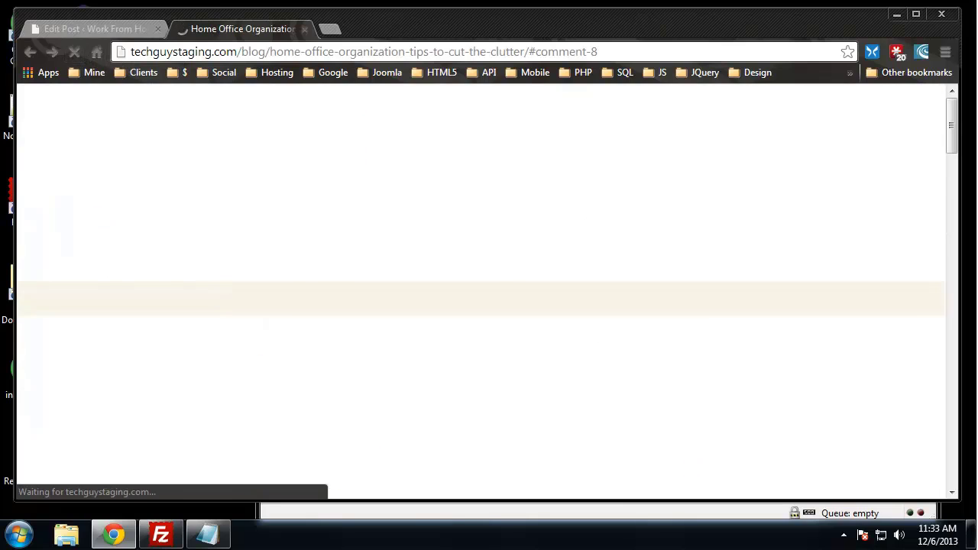
Examine the size and look of the subheadings throughout the published post.
scroll(228, 281, "up", 3)
scroll(228, 283, "down", 5)
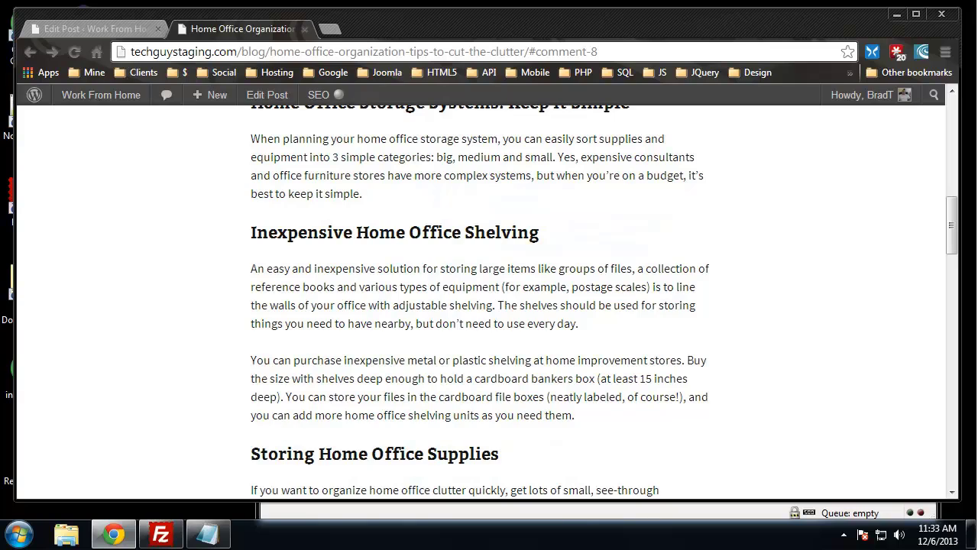
scroll(160, 315, "down", 10)
scroll(217, 386, "up", 11)
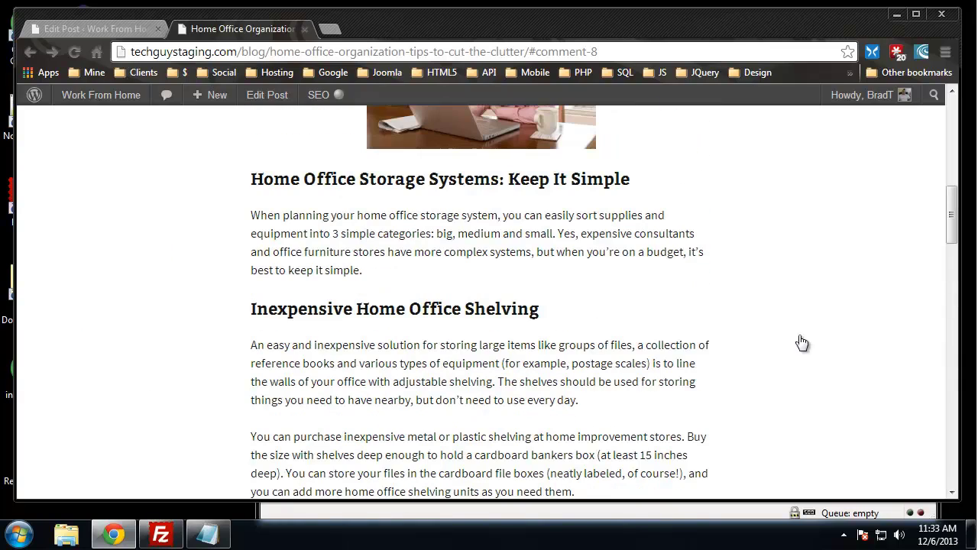
scroll(703, 393, "down", 2)
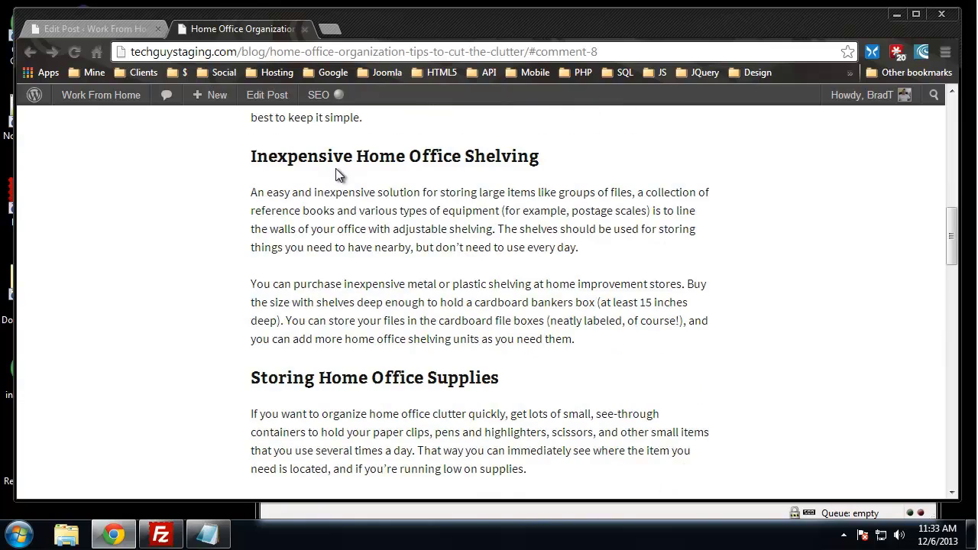
scroll(340, 177, "up", 5)
scroll(270, 287, "down", 1)
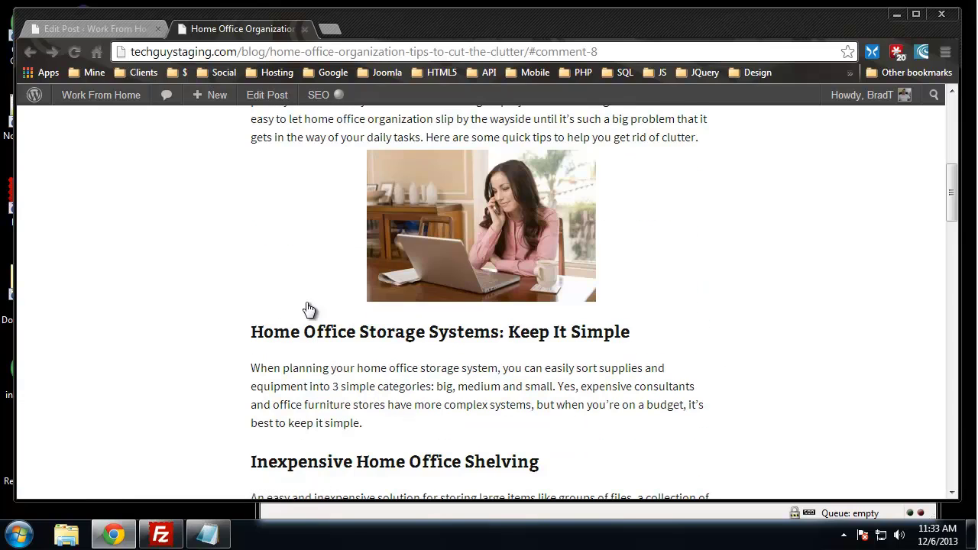
scroll(324, 330, "down", 1)
Return to the post's visual editor and add the line "Office Shelving Types" directly above the "Storing Home Office Supplies" heading.
left_click(114, 28)
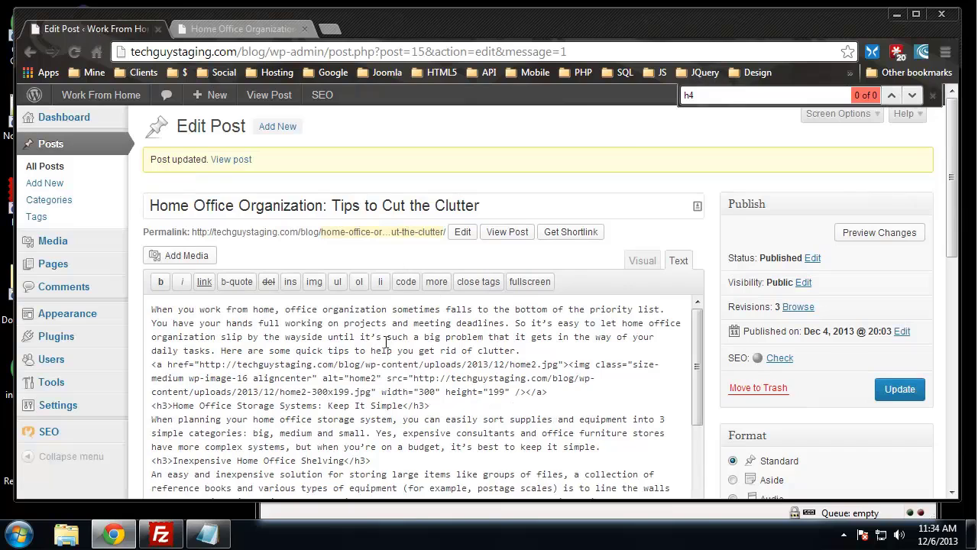
left_click(642, 260)
scroll(560, 367, "down", 3)
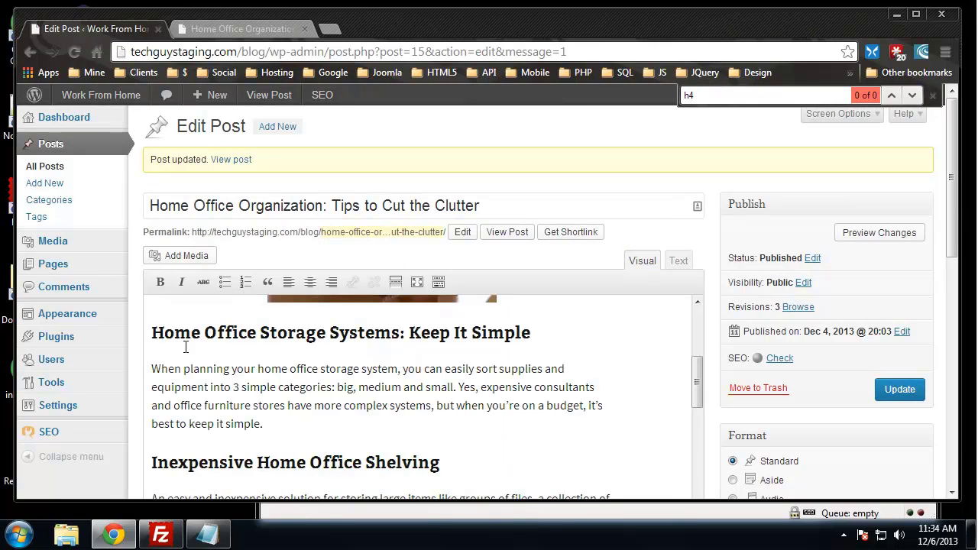
scroll(375, 350, "down", 2)
scroll(250, 336, "down", 1)
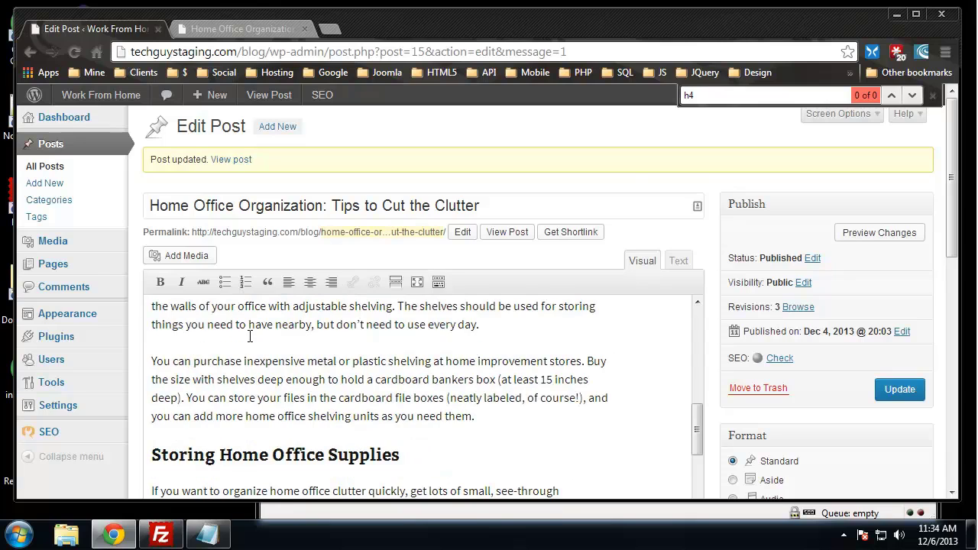
scroll(249, 337, "up", 1)
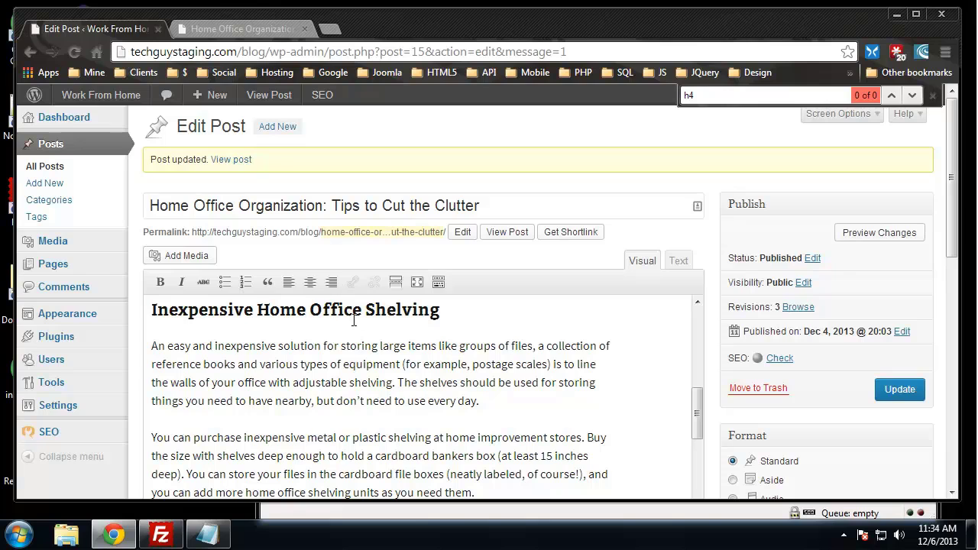
scroll(505, 349, "down", 1)
scroll(507, 346, "up", 1)
scroll(498, 370, "down", 1)
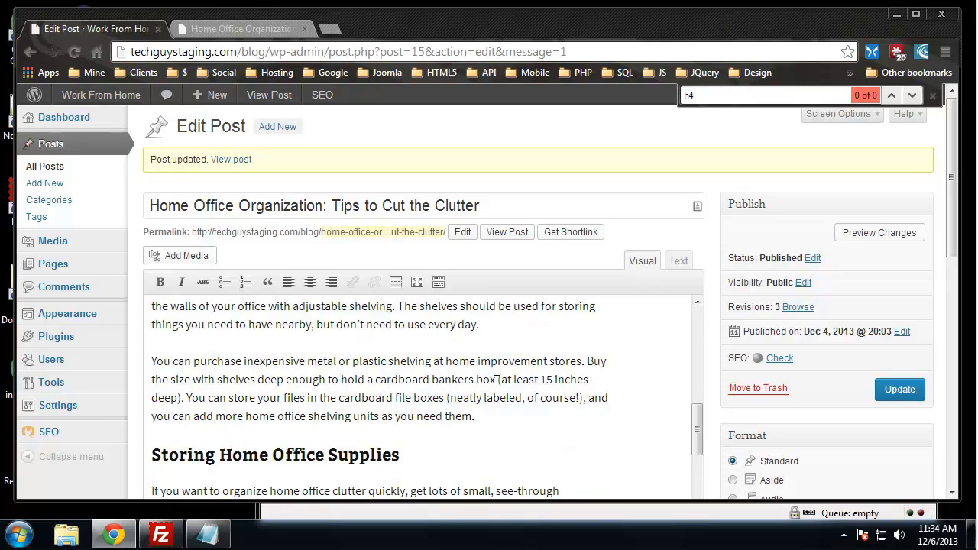
left_click(475, 417)
key("Return")
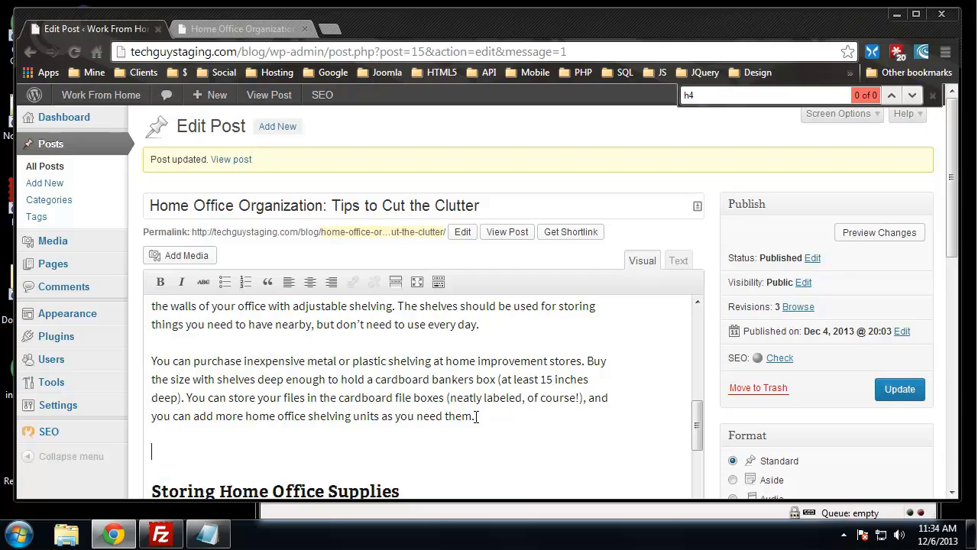
type("Office Shelving Types")
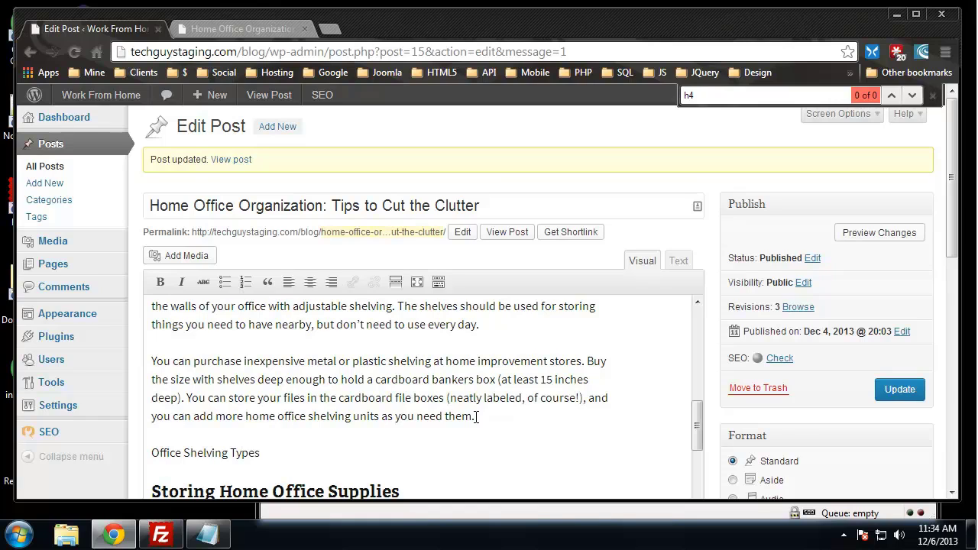
Compare the new "Office Shelving Types" line with the "Inexpensive Home Office Shelving" heading above it.
scroll(391, 359, "up", 1)
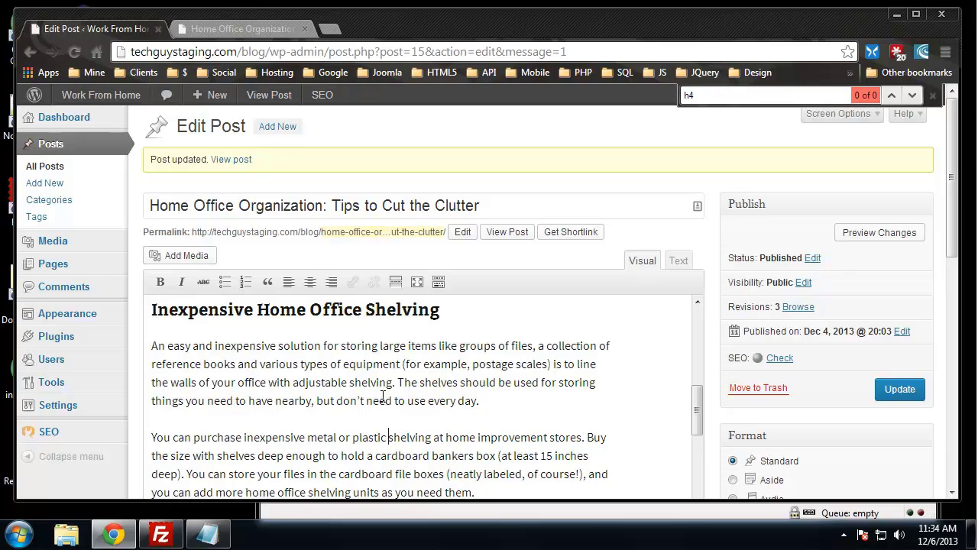
scroll(382, 398, "down", 2)
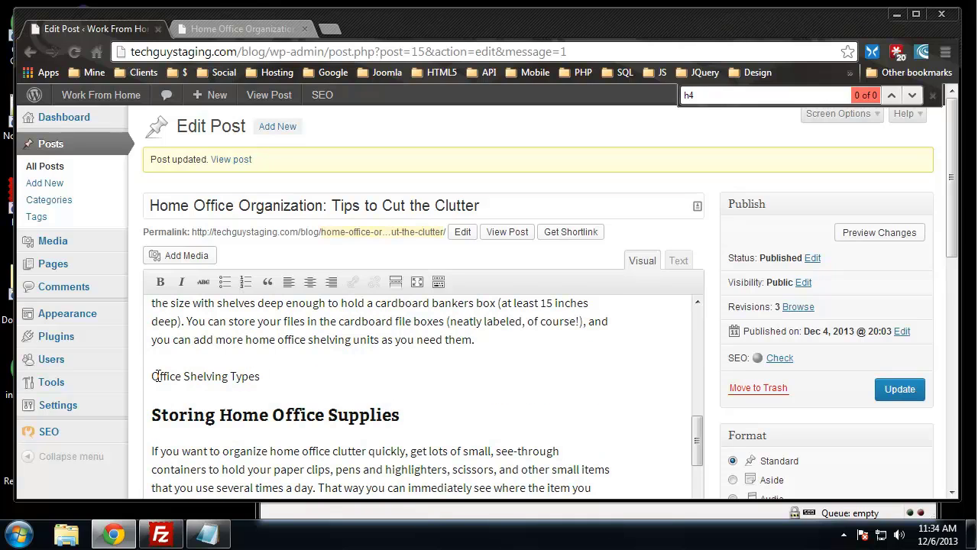
scroll(230, 353, "up", 2)
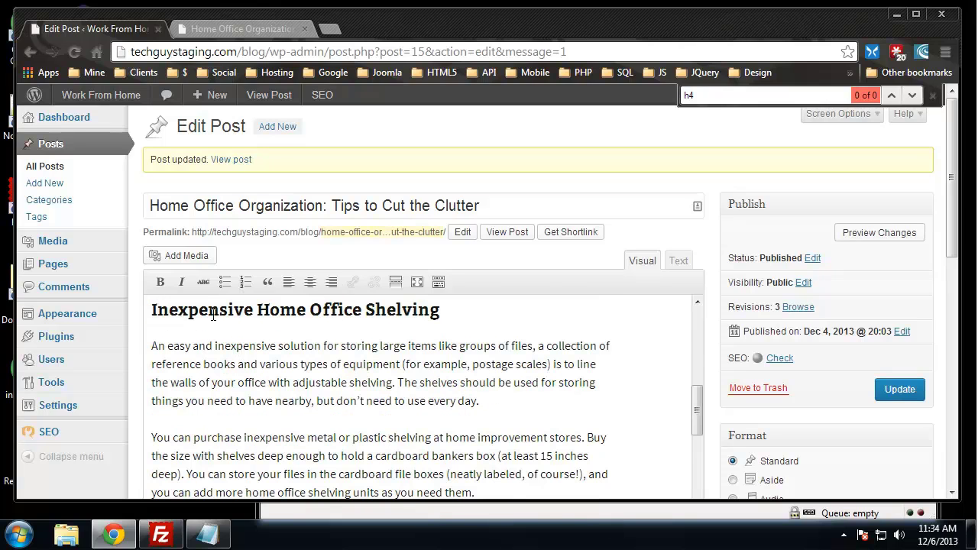
left_click_drag(214, 313, 297, 309)
scroll(394, 407, "down", 1)
scroll(395, 407, "down", 1)
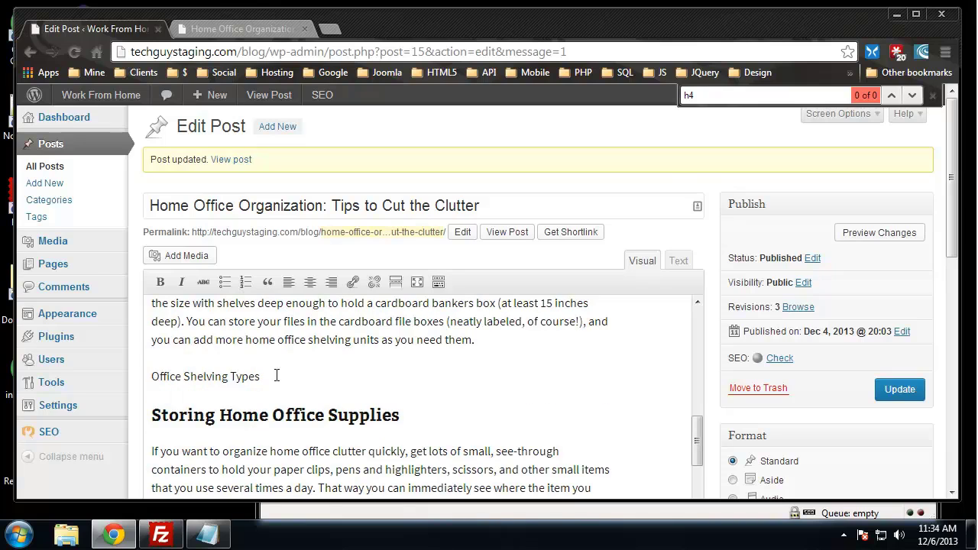
left_click_drag(276, 375, 152, 376)
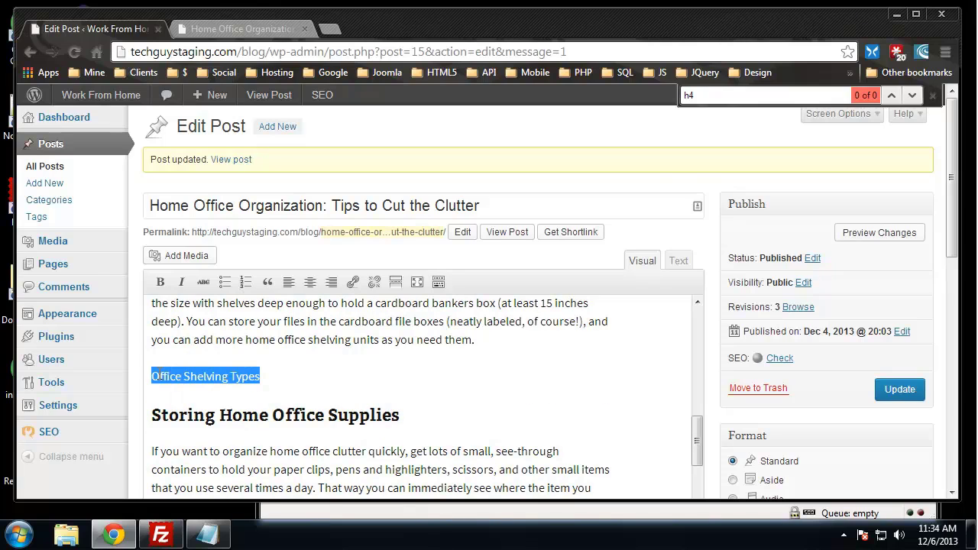
Switch the post content to the HTML text editor and find "shelving typ" on the page.
left_click(679, 263)
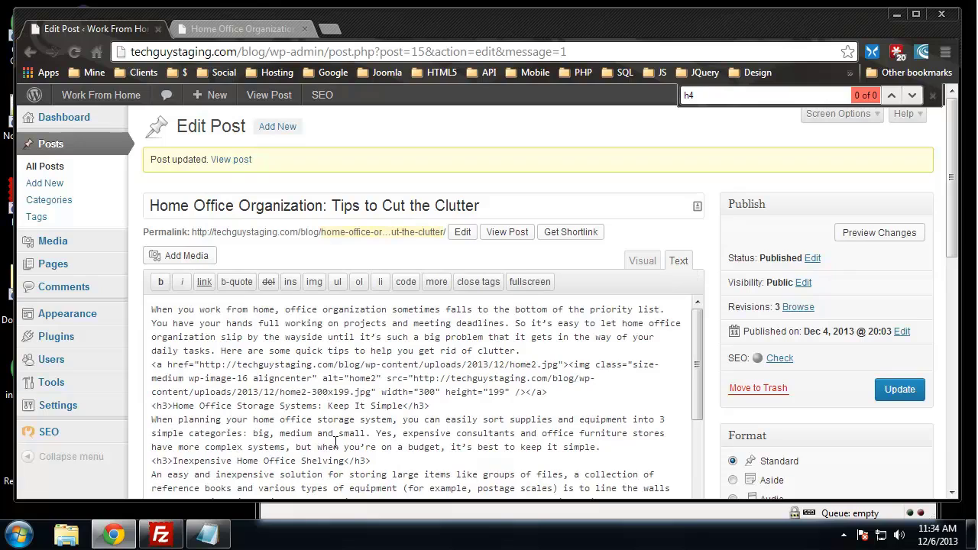
scroll(305, 441, "down", 1)
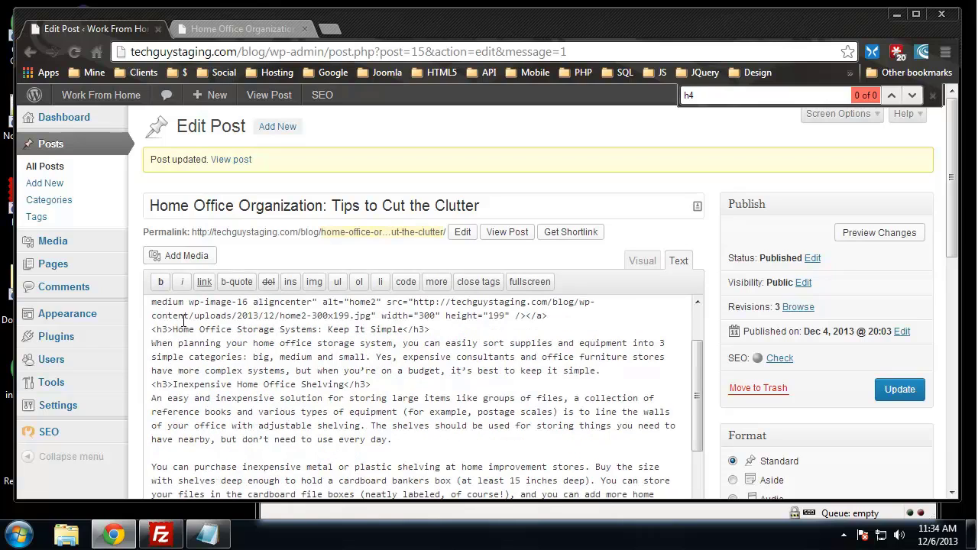
key("ctrl+f")
type("shel")
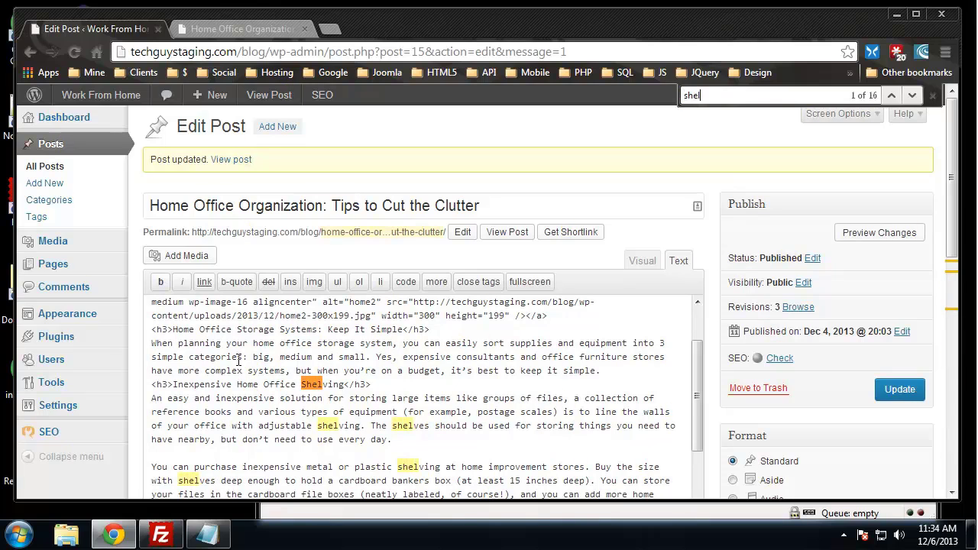
type("ving typ")
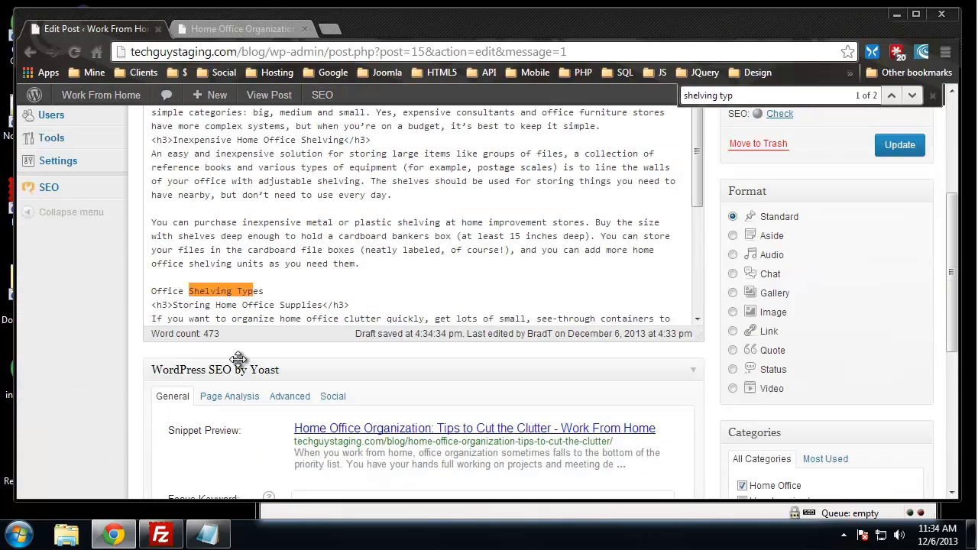
Wrap the "Office Shelving Types" line in h5 tags and add a line break after it.
left_click(153, 291)
type("<h3")
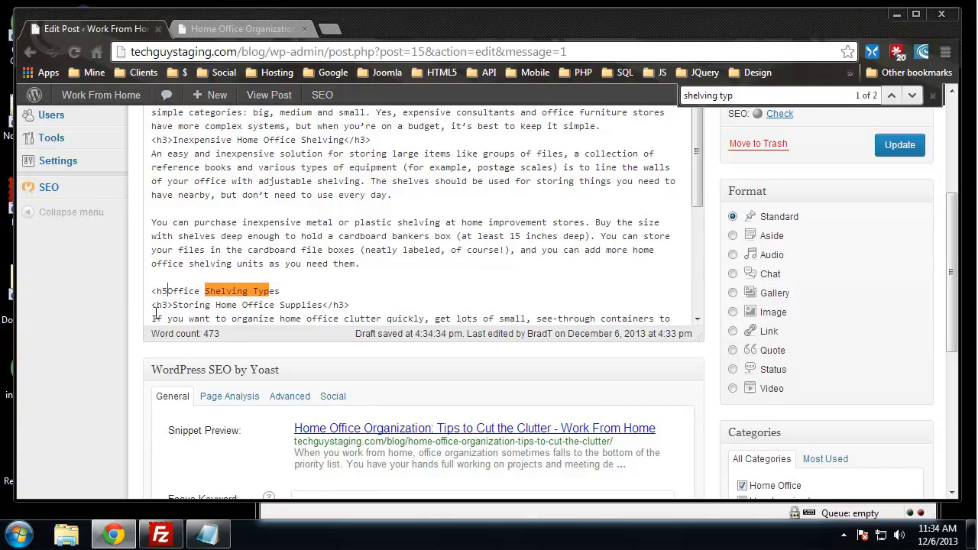
type(">")
left_click(290, 293)
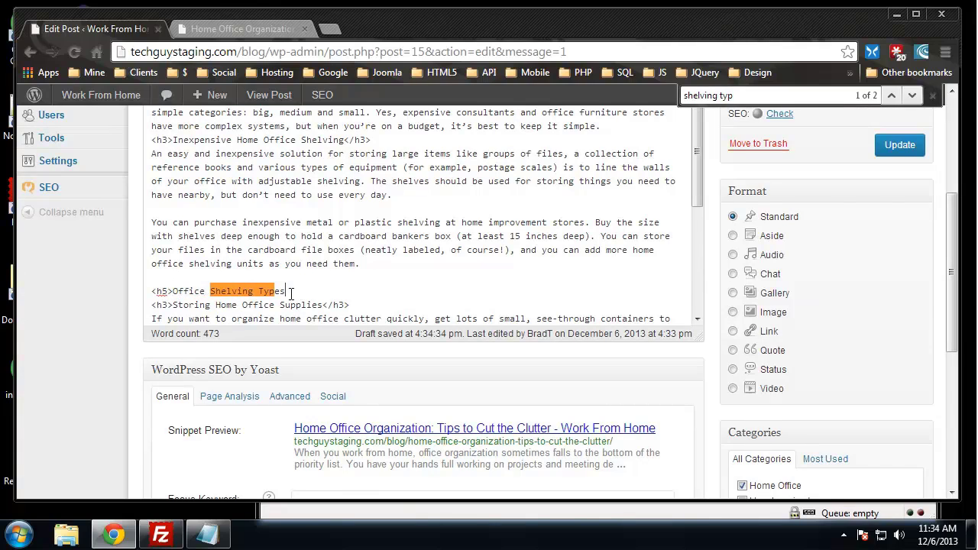
type("</h4")
type(">")
key("Return")
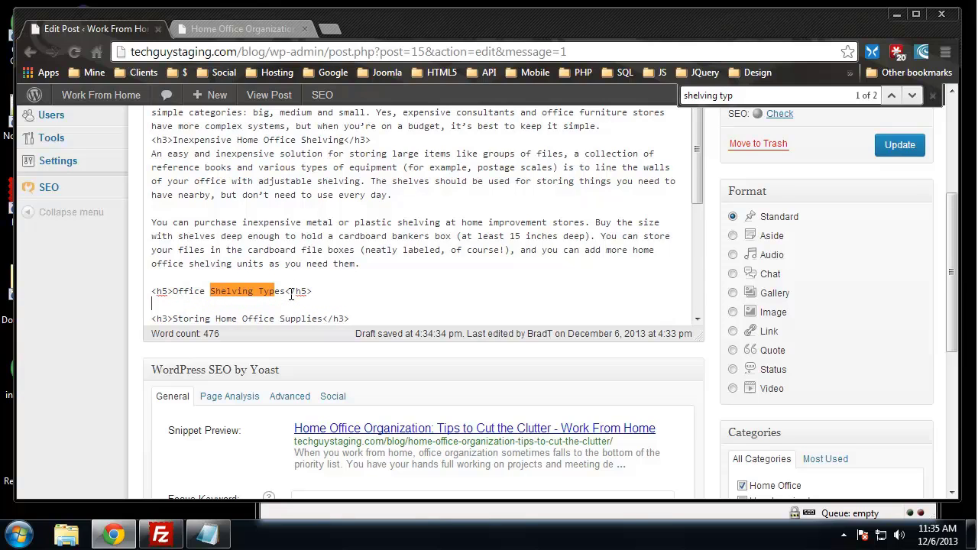
scroll(645, 158, "up", 5)
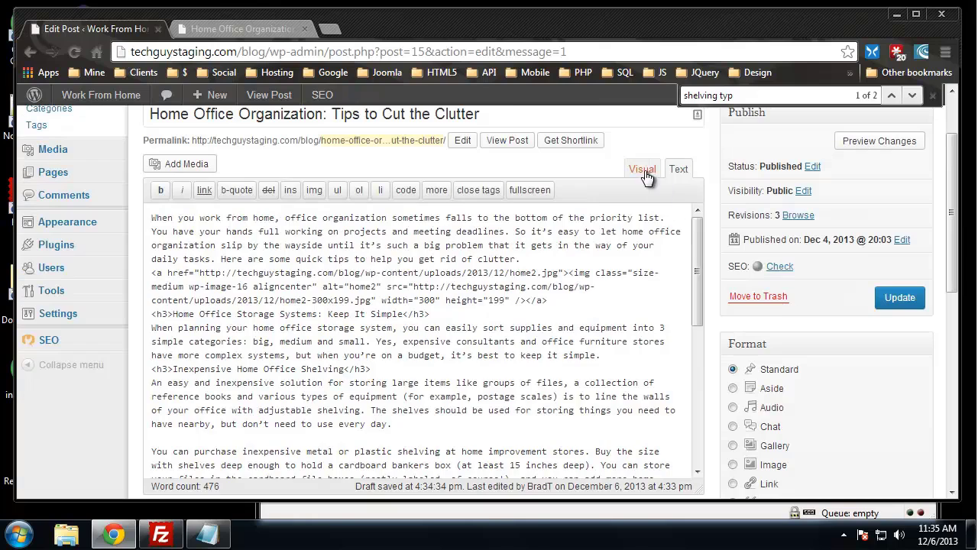
Return to the visual editor and add the lines "Metal Shelf", "Wood Shelf" and "Plastic Shelf" below the "Office Shelving Types" heading.
left_click(642, 169)
left_click(312, 289)
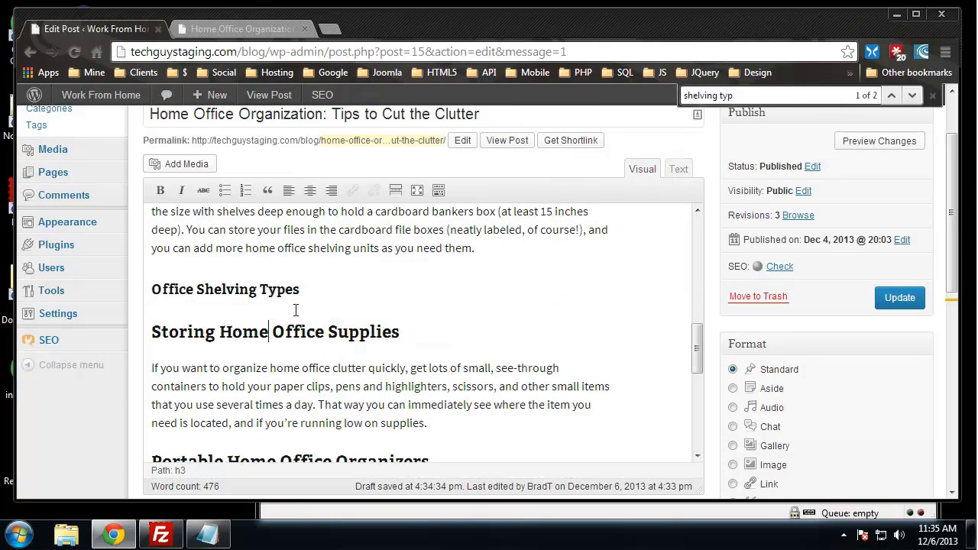
key("Return")
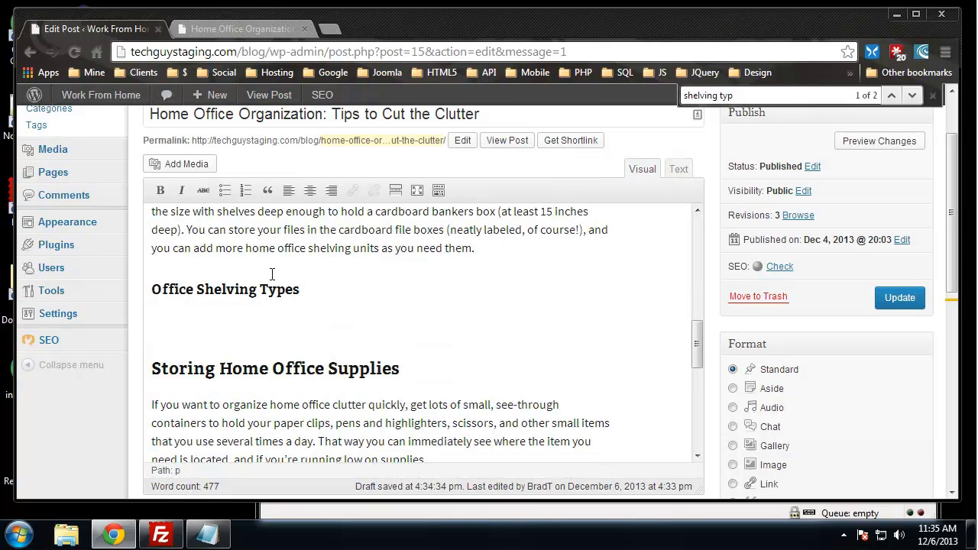
type("Metal Shelf")
key("Return")
type("Woo")
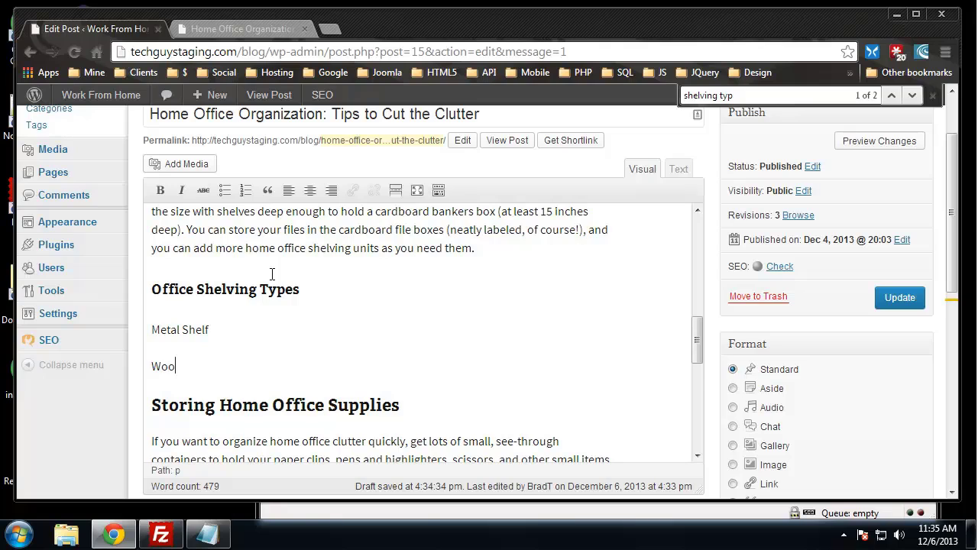
type("d Shelf")
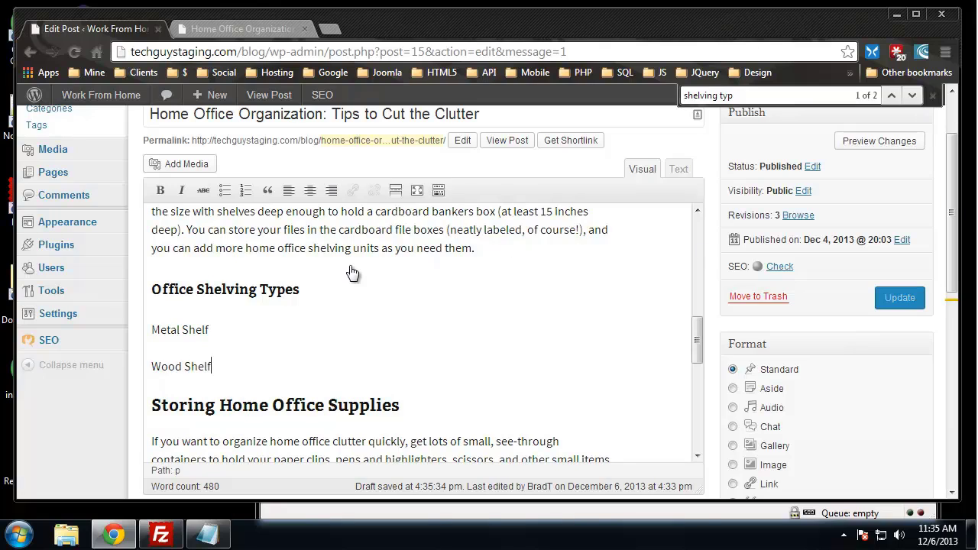
key("Return")
type("P")
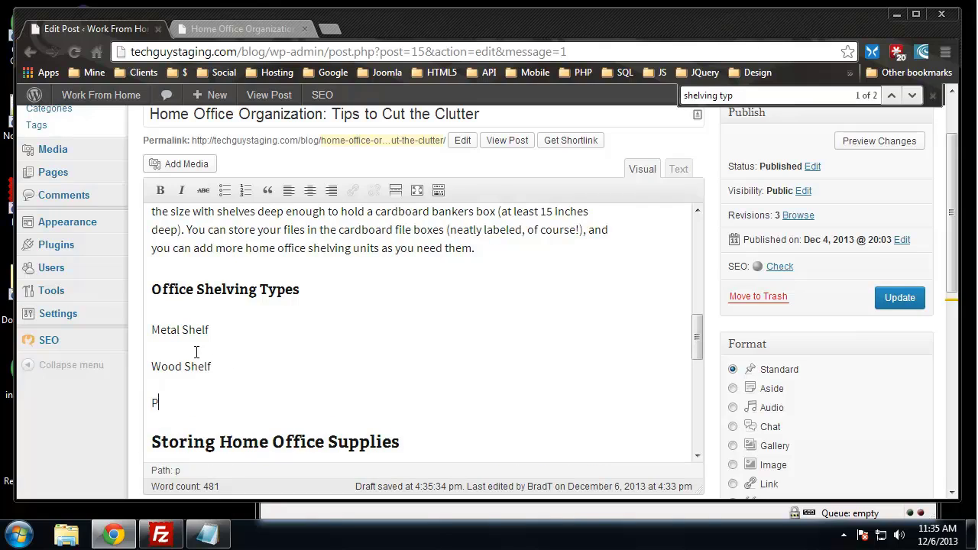
type("lastic Shelf")
Turn the Metal Shelf, Wood Shelf and Plastic Shelf lines into a bulleted list.
left_click_drag(230, 398, 150, 334)
left_click(225, 190)
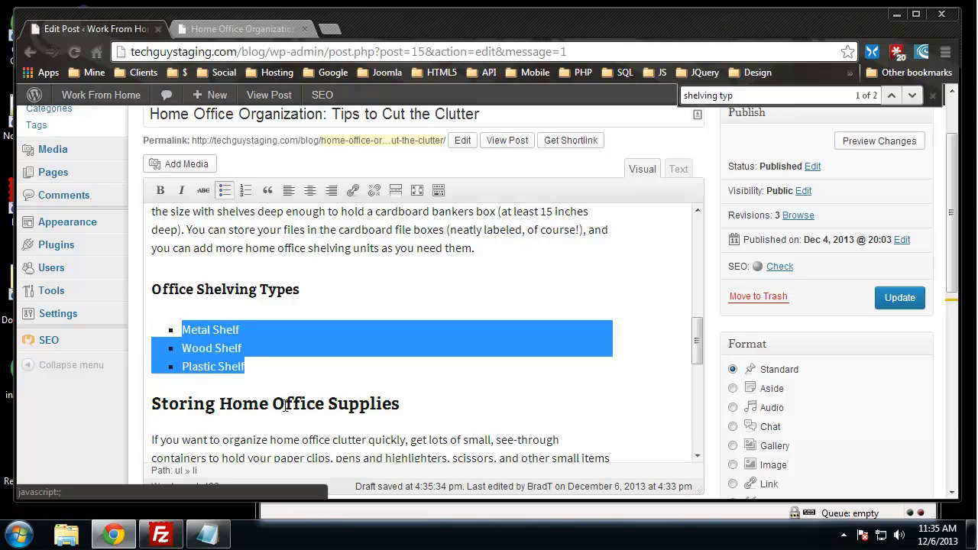
left_click(377, 382)
left_click(197, 312)
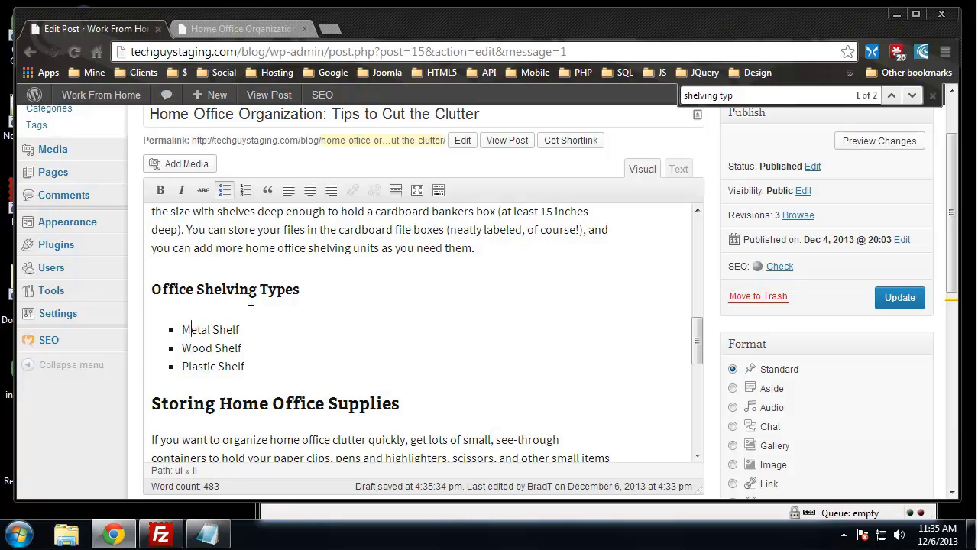
Update the post and reload its published page to check the "Office Shelving Types" heading and shelf list.
left_click(894, 299)
left_click(232, 26)
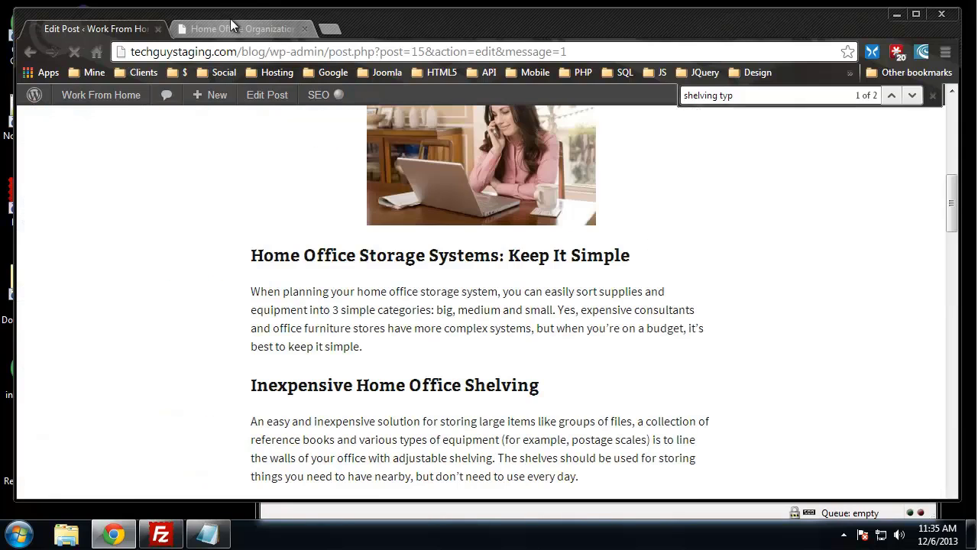
left_click(74, 51)
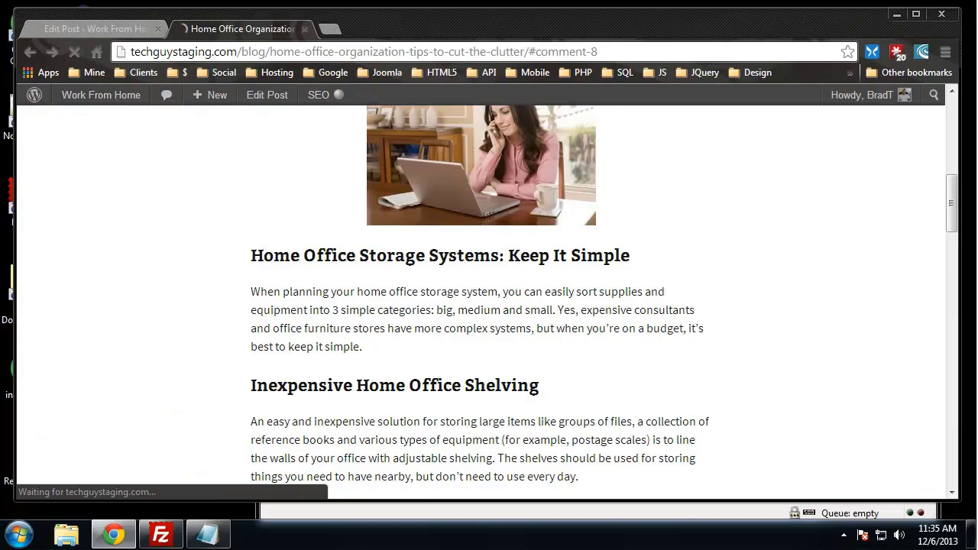
scroll(220, 200, "down", 6)
scroll(220, 203, "up", 2)
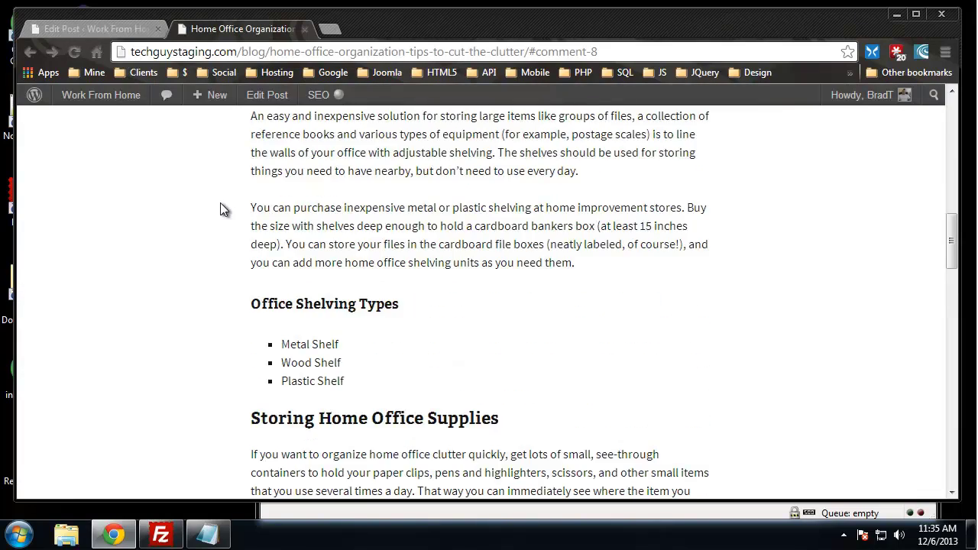
Compare the "Office Shelving Types" subheading with the "Inexpensive Home Office Shelving" heading and review the published post's heading structure.
scroll(220, 208, "up", 3)
scroll(229, 290, "down", 3)
scroll(306, 352, "up", 3)
scroll(382, 435, "down", 1)
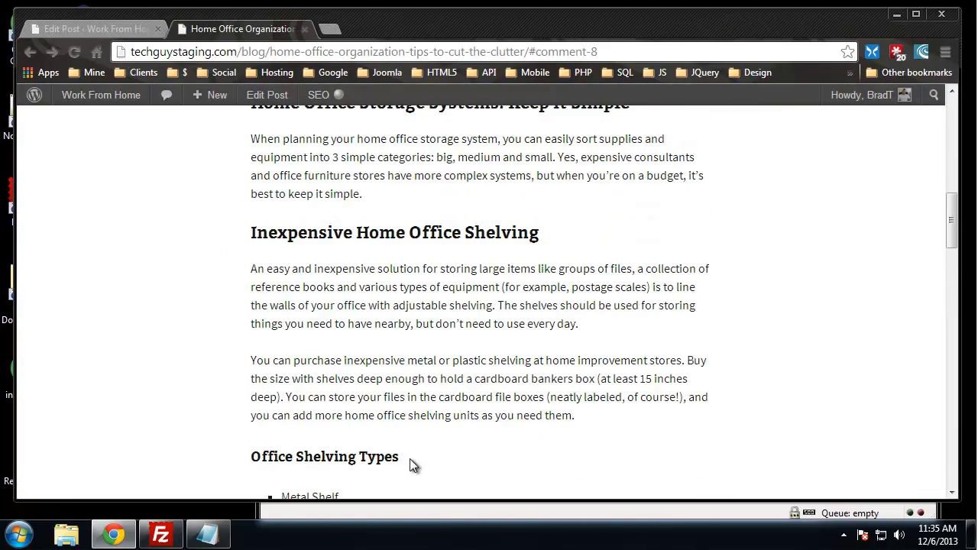
left_click_drag(410, 461, 250, 457)
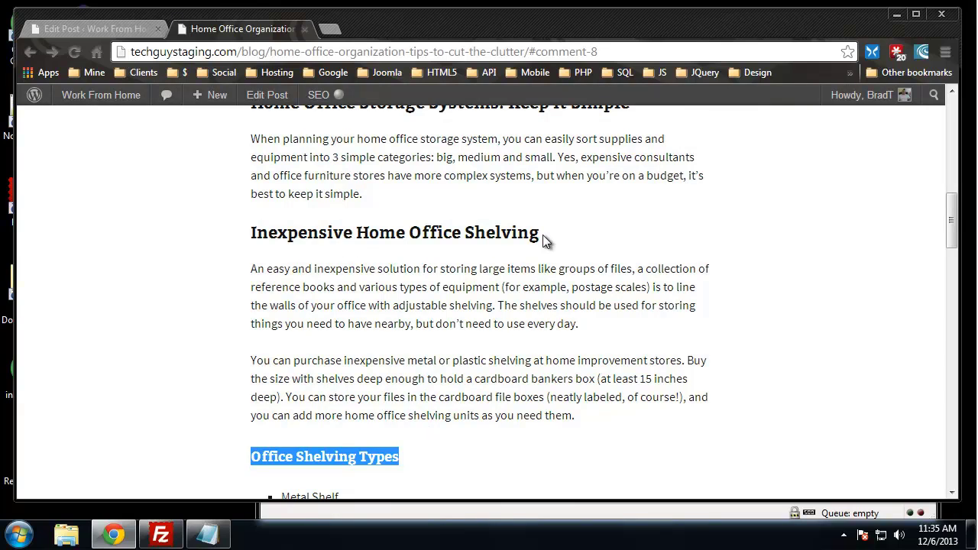
left_click_drag(544, 234, 246, 235)
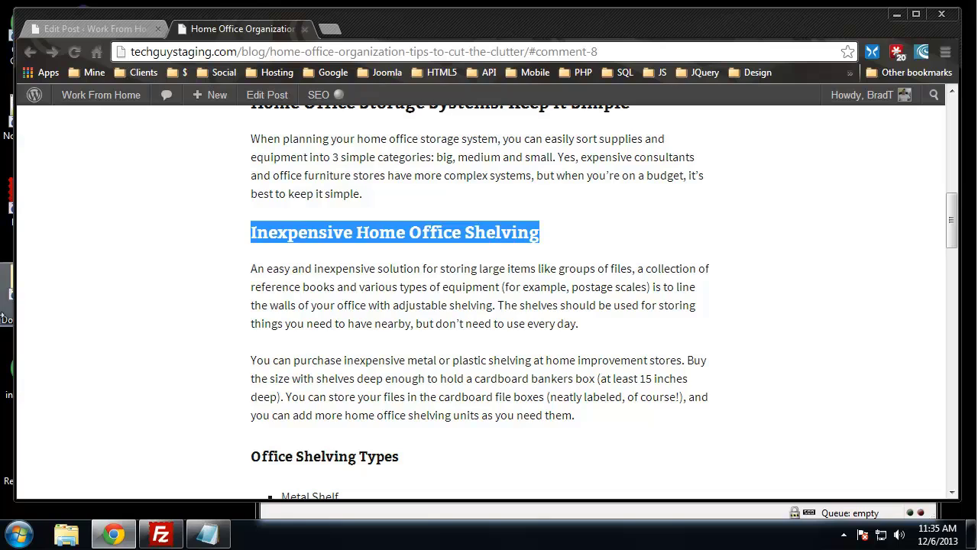
scroll(148, 299, "down", 2)
scroll(155, 282, "up", 2)
scroll(155, 279, "down", 1)
left_click(343, 381)
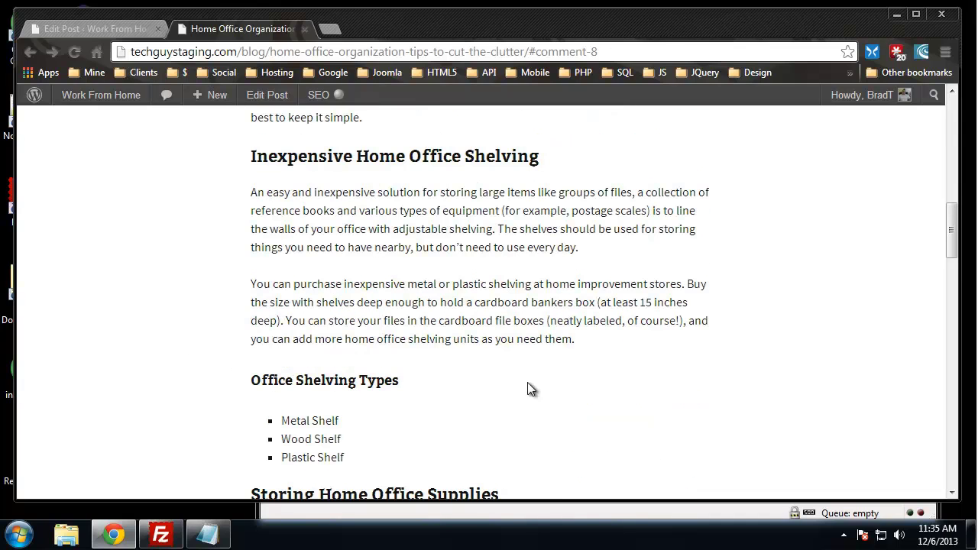
left_click_drag(400, 386, 252, 390)
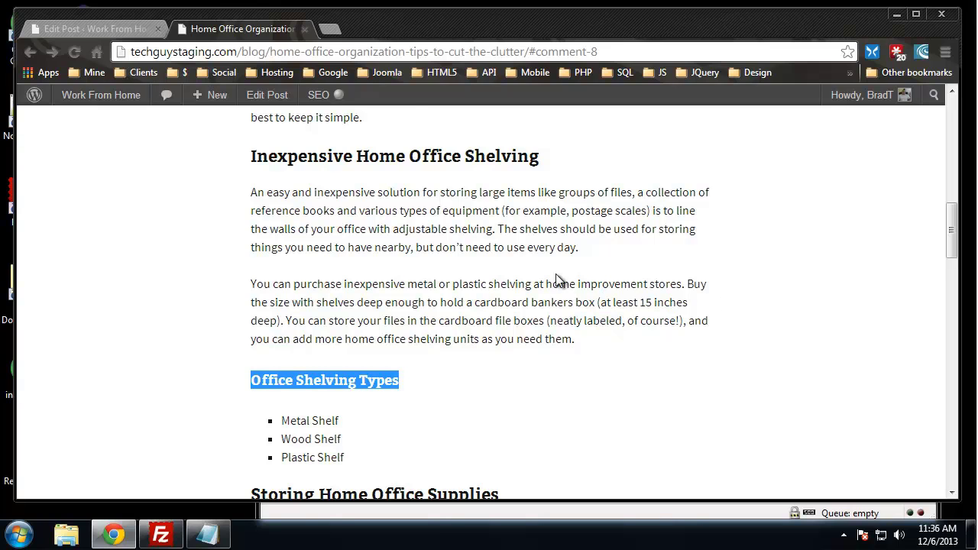
scroll(566, 287, "up", 10)
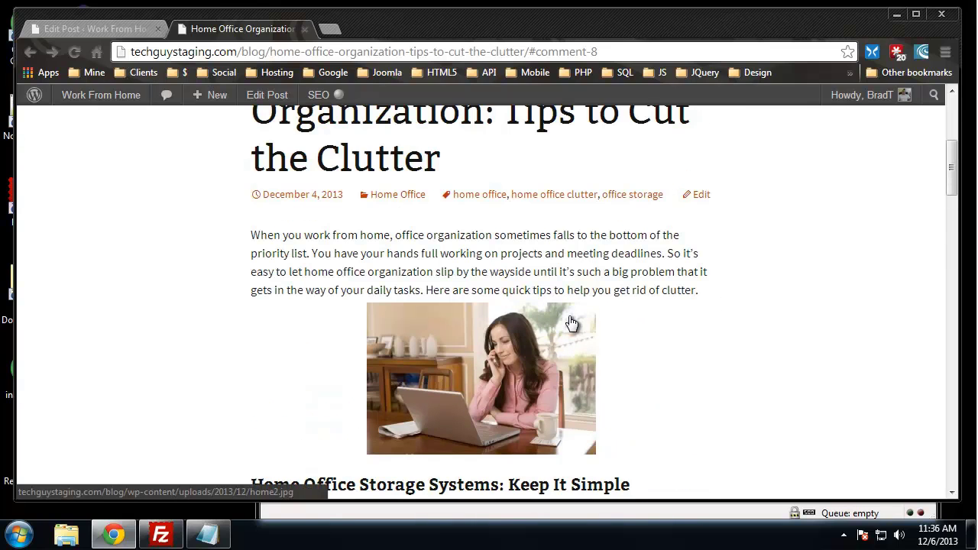
scroll(571, 324, "down", 2)
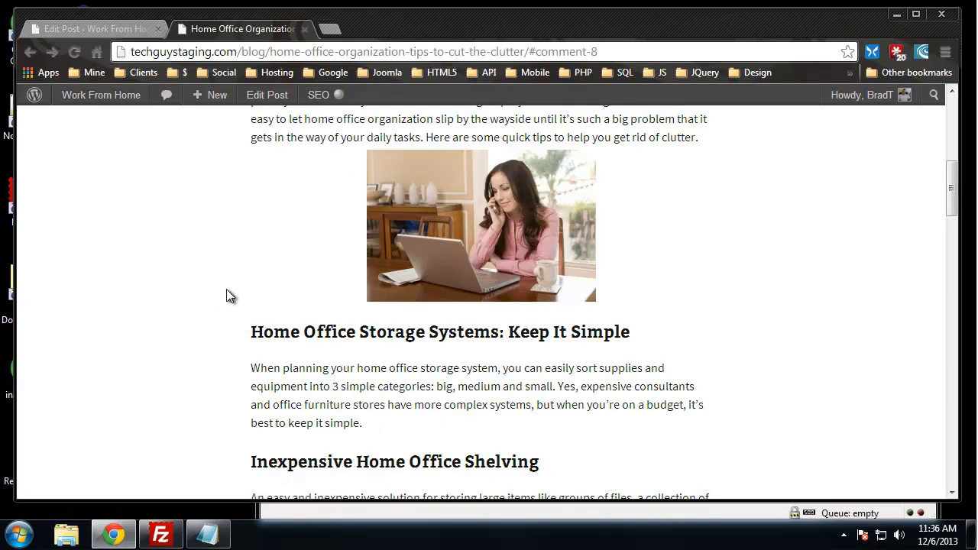
scroll(246, 291, "up", 2)
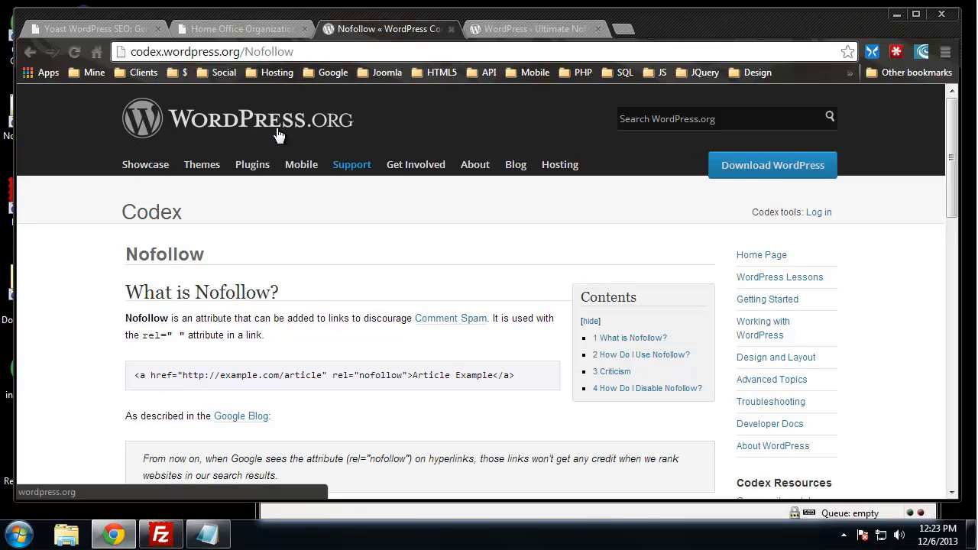
Examine the URL and the rel="nofollow" attribute in the example link of the Codex Nofollow article.
scroll(94, 362, "down", 1)
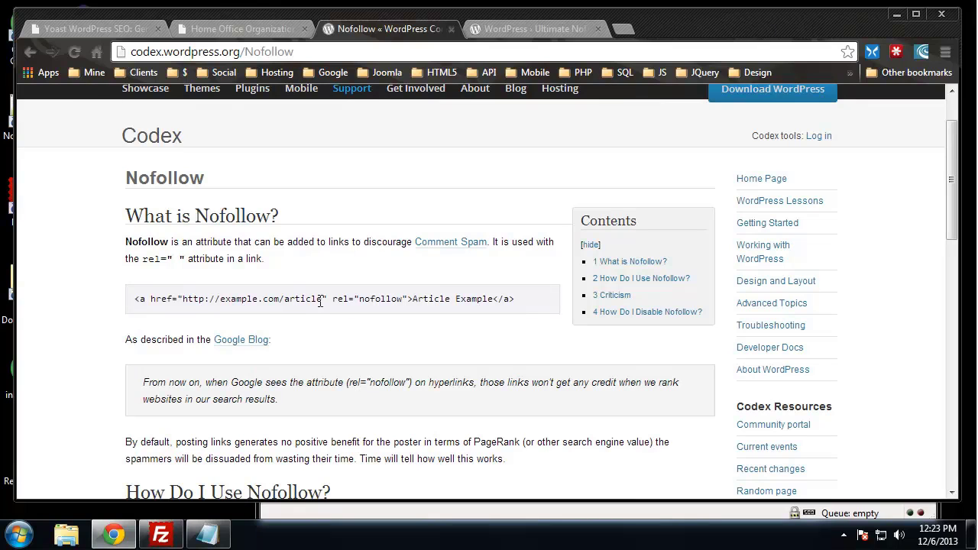
left_click_drag(333, 300, 400, 298)
left_click_drag(304, 298, 181, 298)
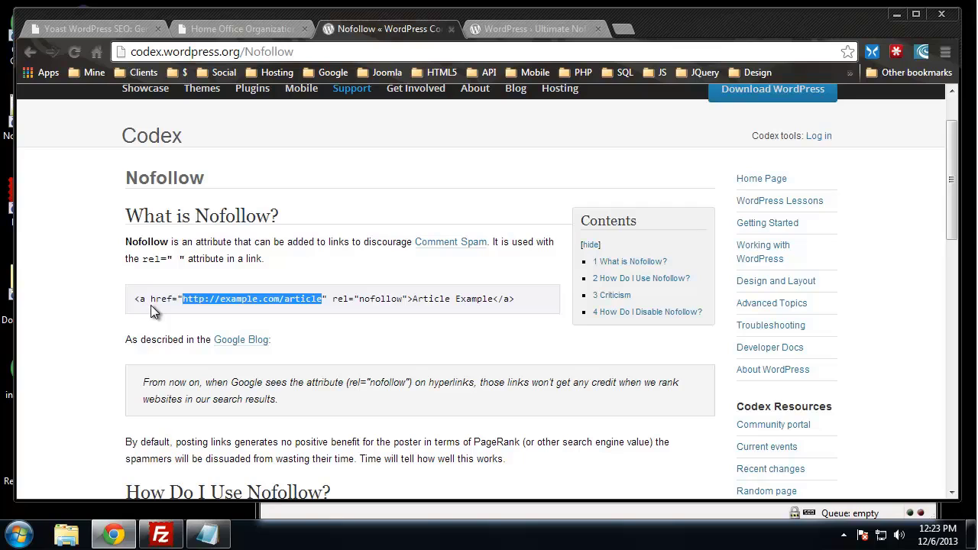
left_click(337, 299)
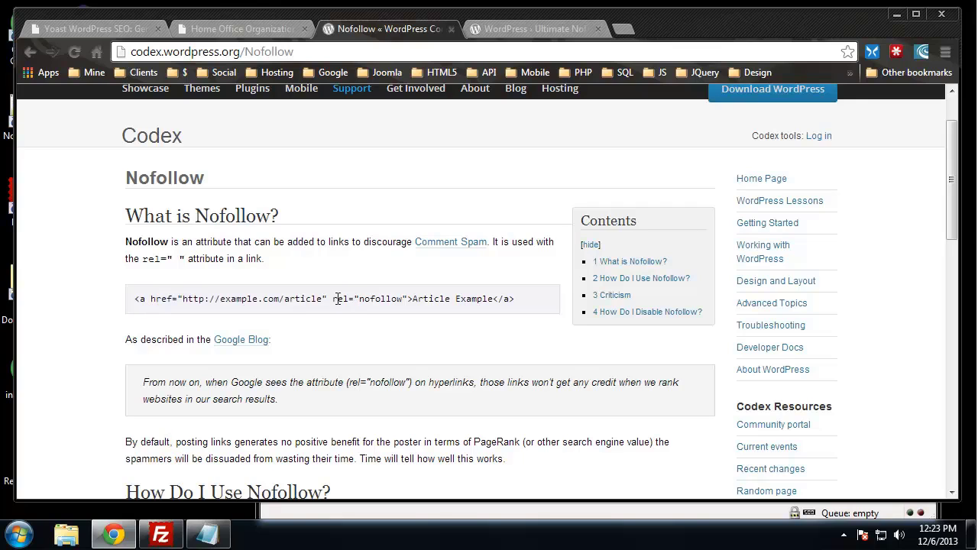
left_click_drag(333, 298, 404, 299)
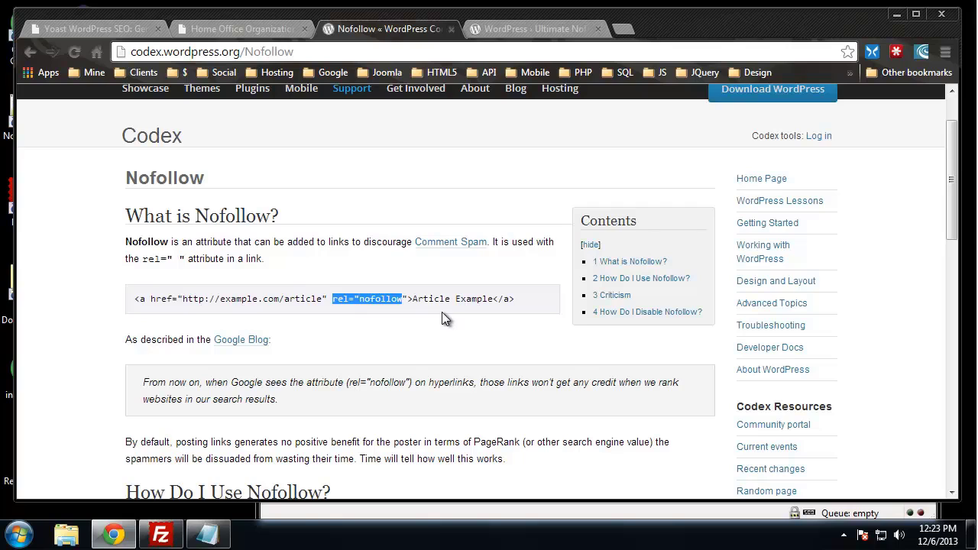
left_click(421, 347)
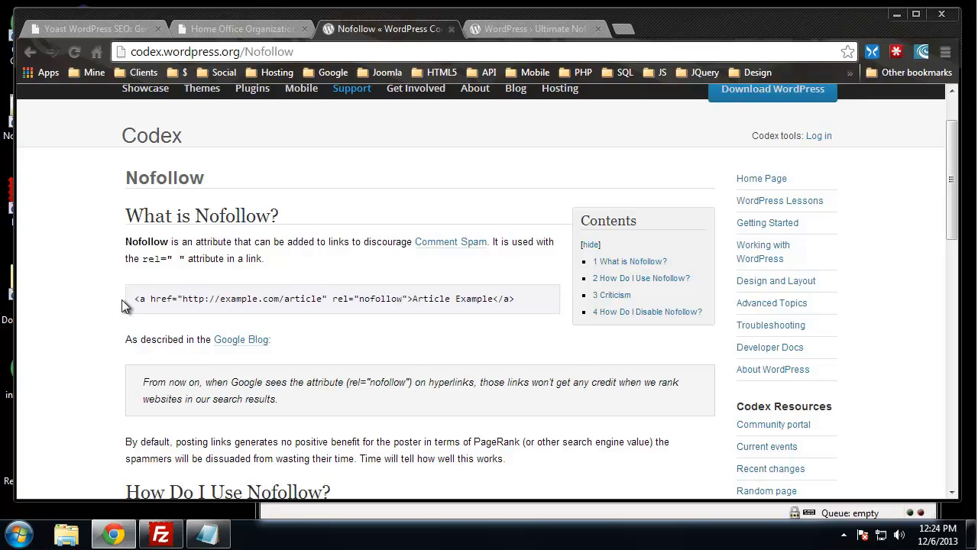
Read the Codex article's sections on using, criticising and disabling nofollow.
scroll(53, 312, "down", 5)
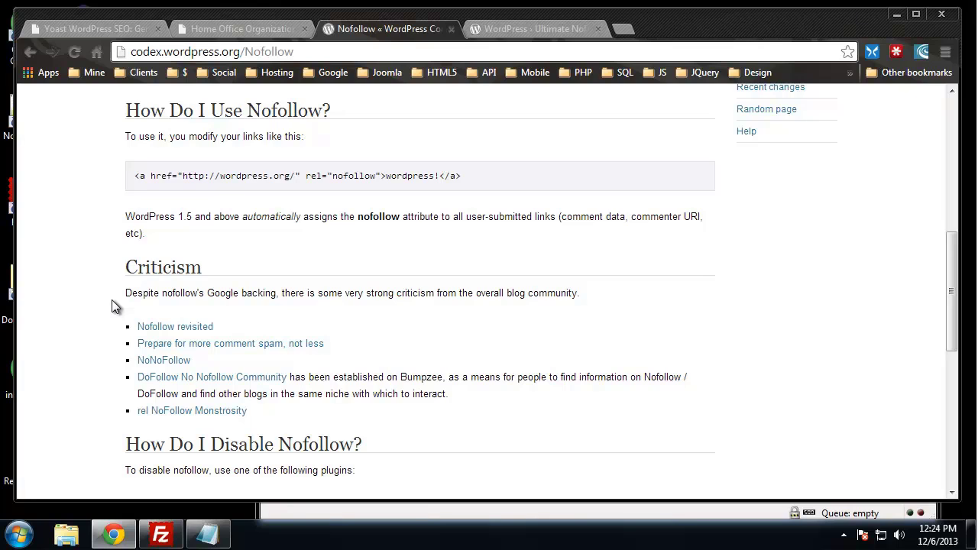
scroll(115, 283, "down", 1)
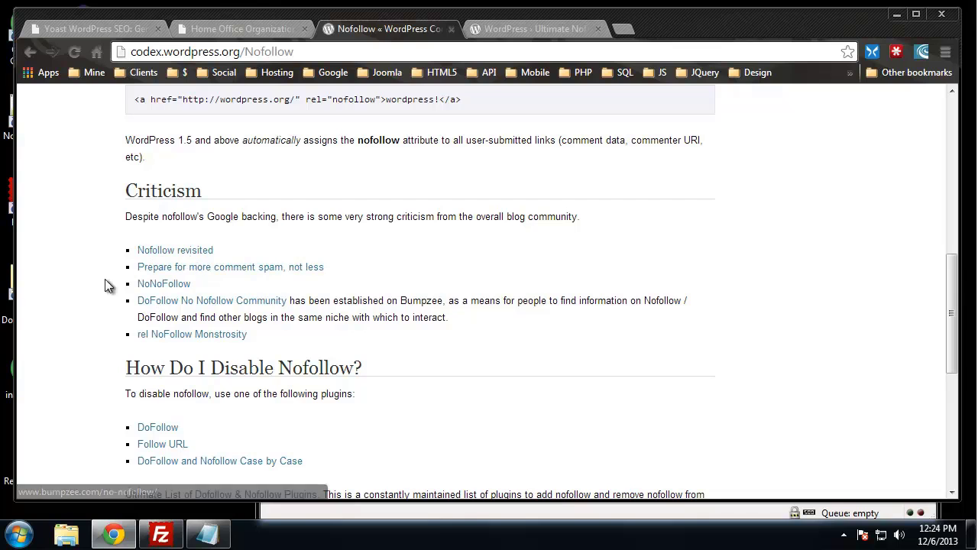
scroll(63, 249, "down", 2)
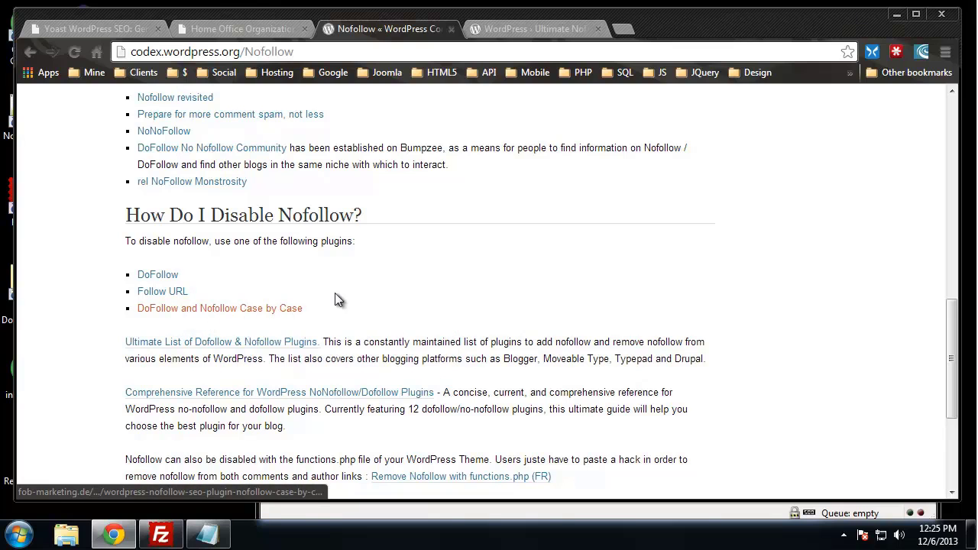
scroll(502, 264, "down", 1)
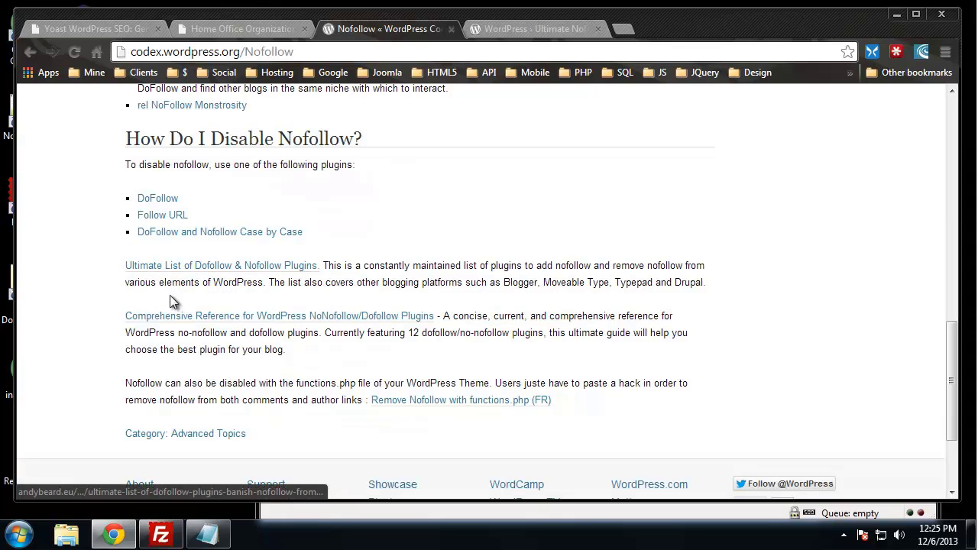
scroll(302, 393, "up", 5)
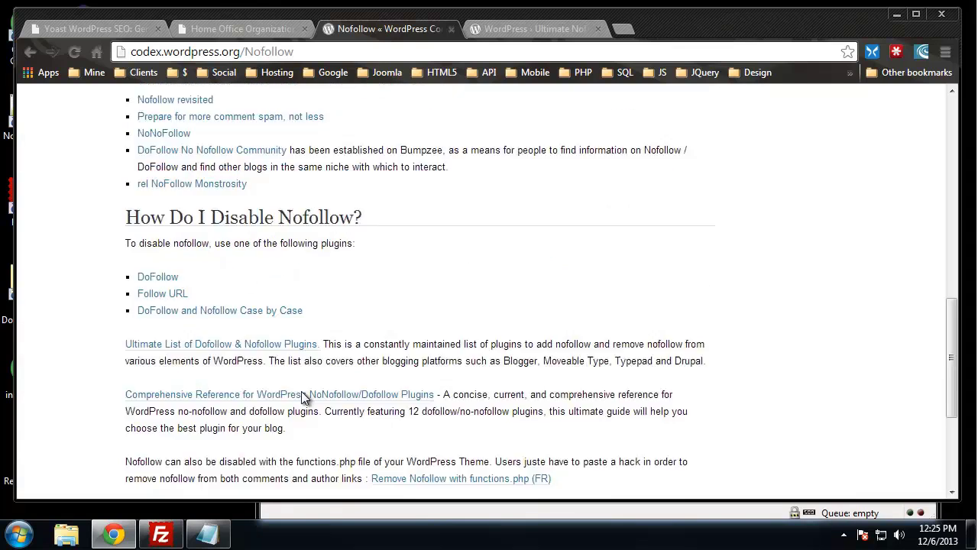
scroll(328, 400, "up", 5)
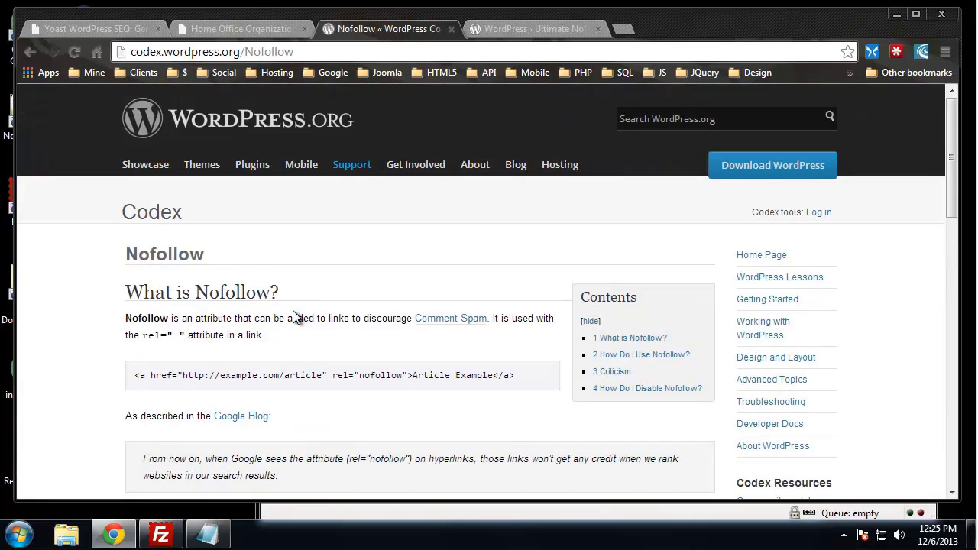
Review the Ultimate Nofollow plugin page and save its version 1.4.1 download as nofollow.1.4.1.zip on the desktop.
left_click(517, 27)
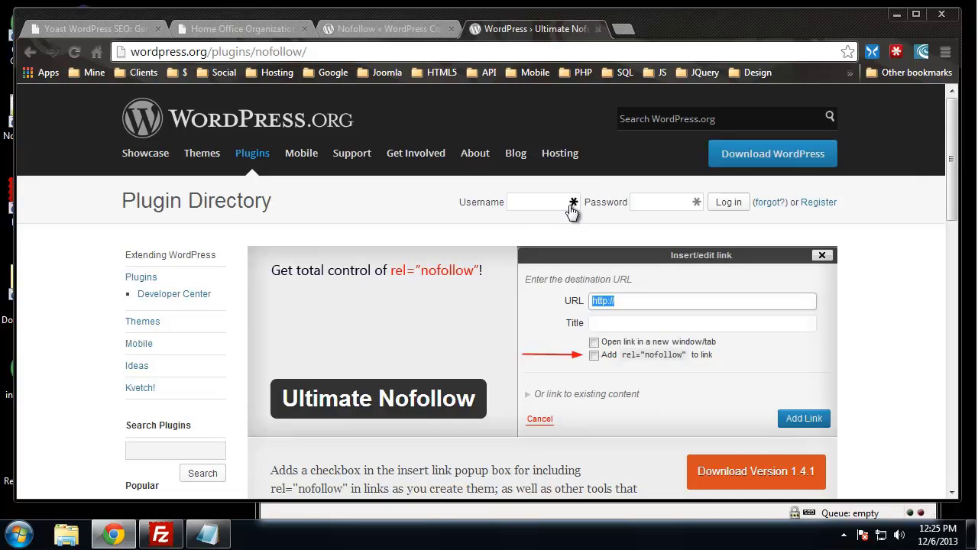
scroll(520, 162, "down", 3)
scroll(506, 226, "up", 1)
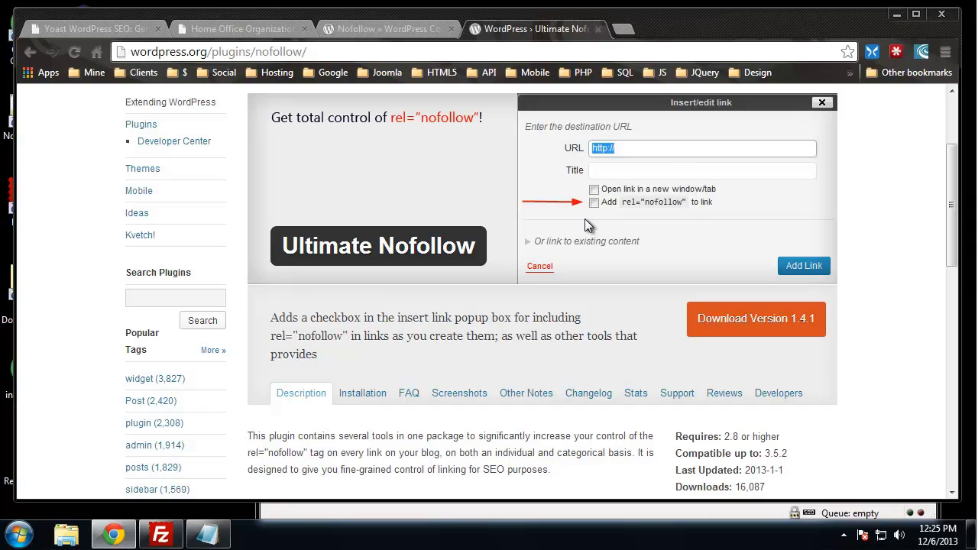
scroll(403, 221, "down", 2)
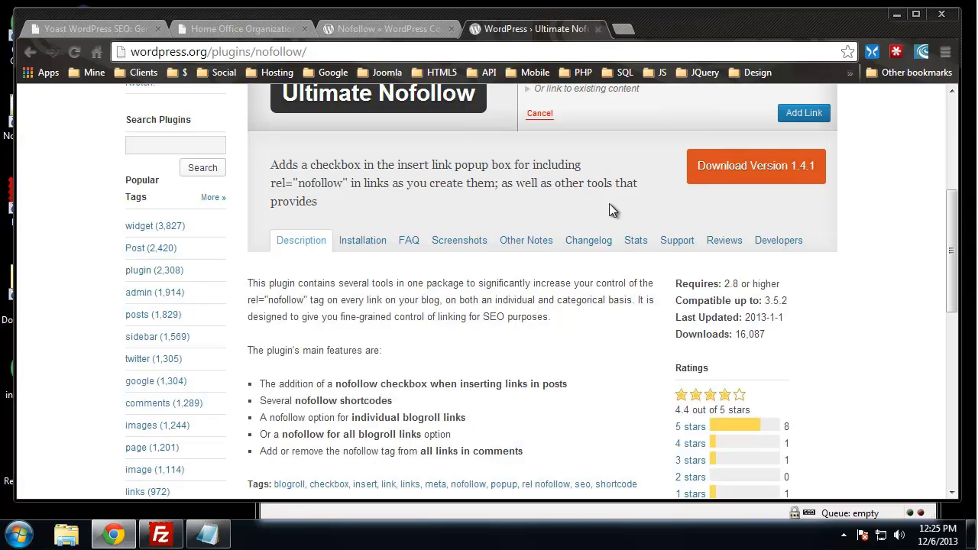
left_click(731, 178)
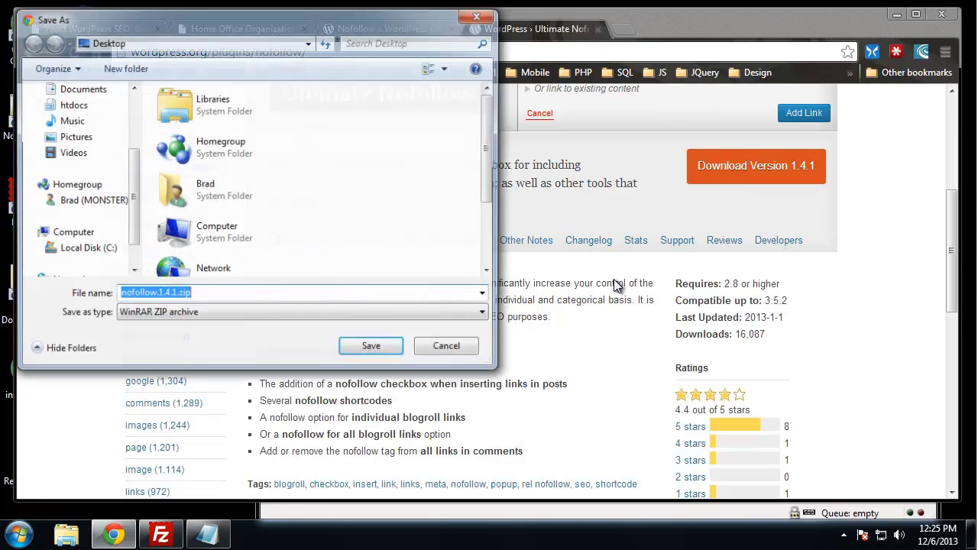
left_click(373, 349)
Switch to FileZilla and open the blog's remote wp-content/plugins folder.
left_click(896, 13)
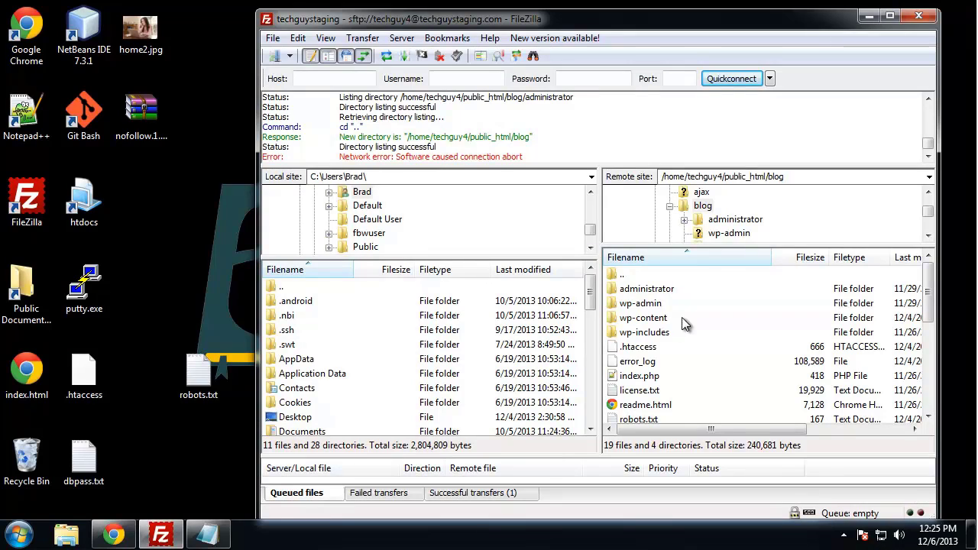
left_click(682, 318)
left_click(666, 349)
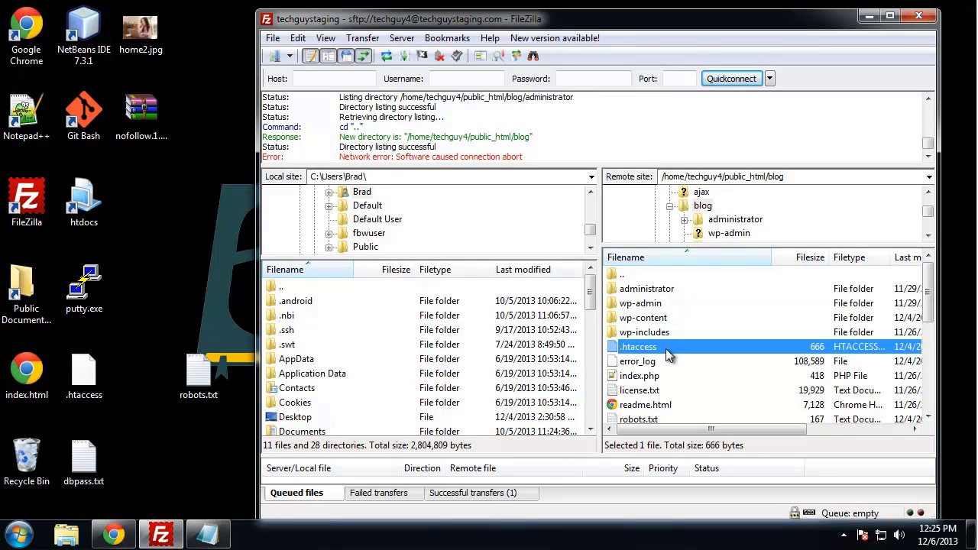
left_click(631, 318)
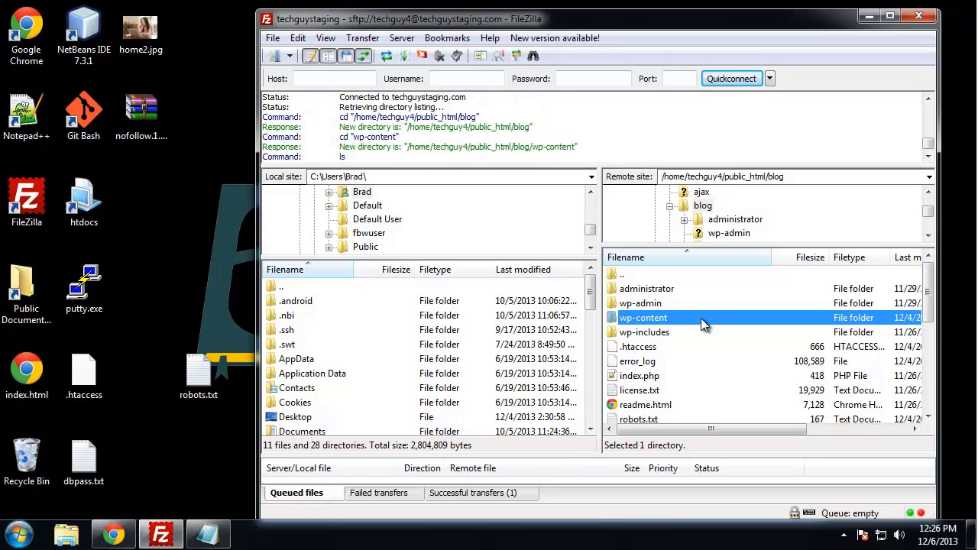
double_click(639, 290)
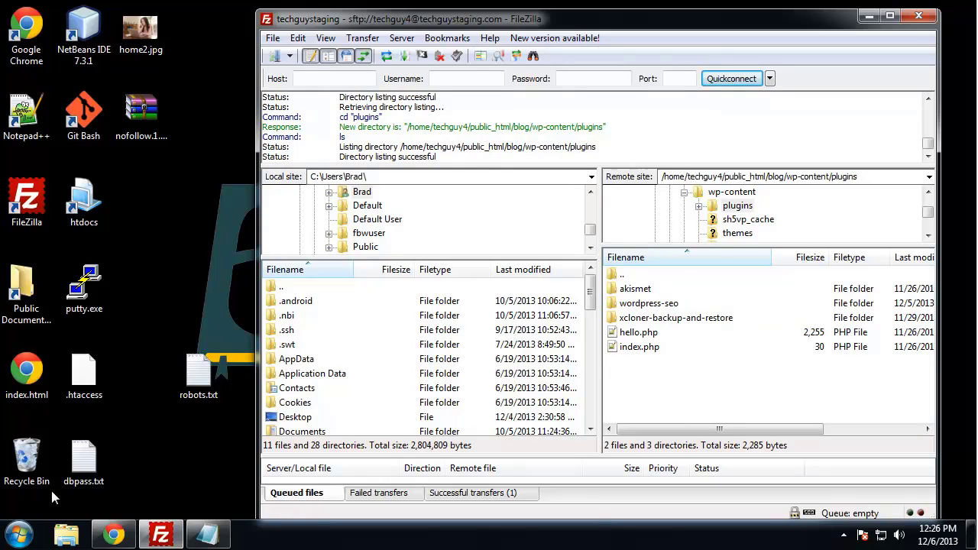
left_click(19, 534)
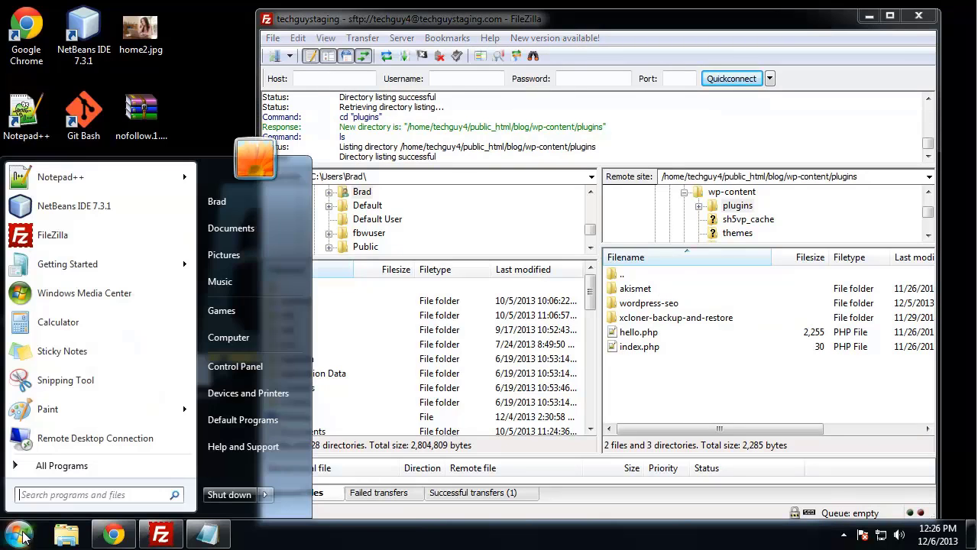
left_click(258, 239)
left_click_drag(476, 56, 285, 22)
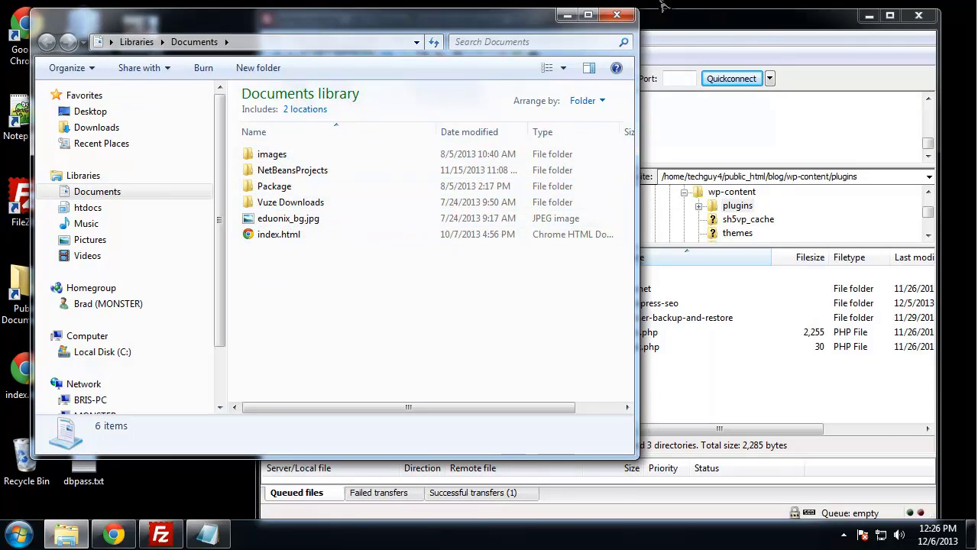
left_click(617, 15)
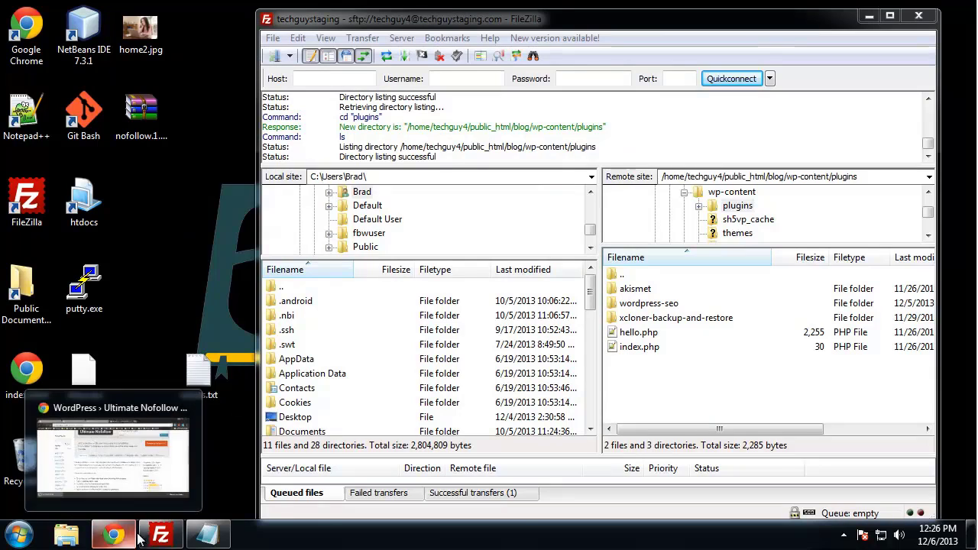
Switch back to the WordPress admin in Chrome and open the blog's list of installed plugins.
left_click(136, 538)
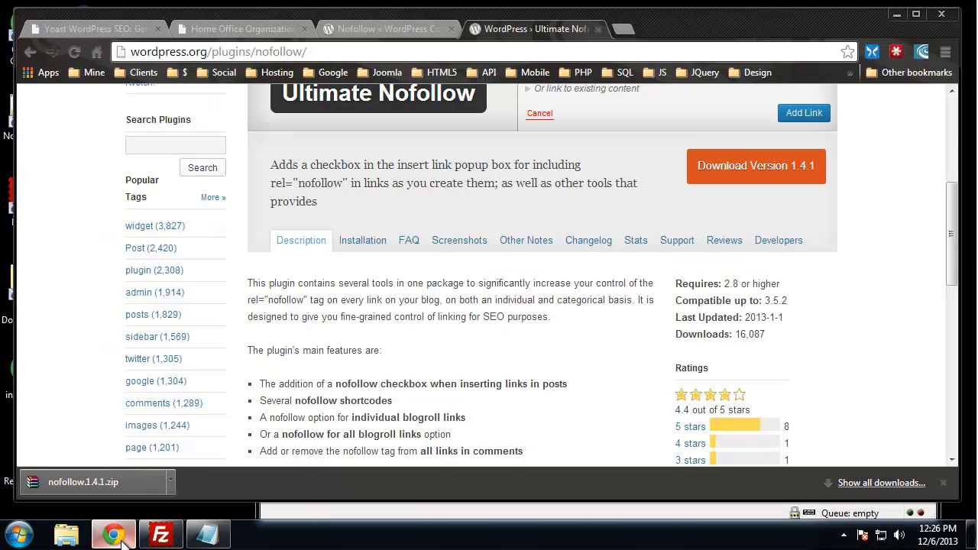
left_click(119, 29)
scroll(92, 239, "down", 2)
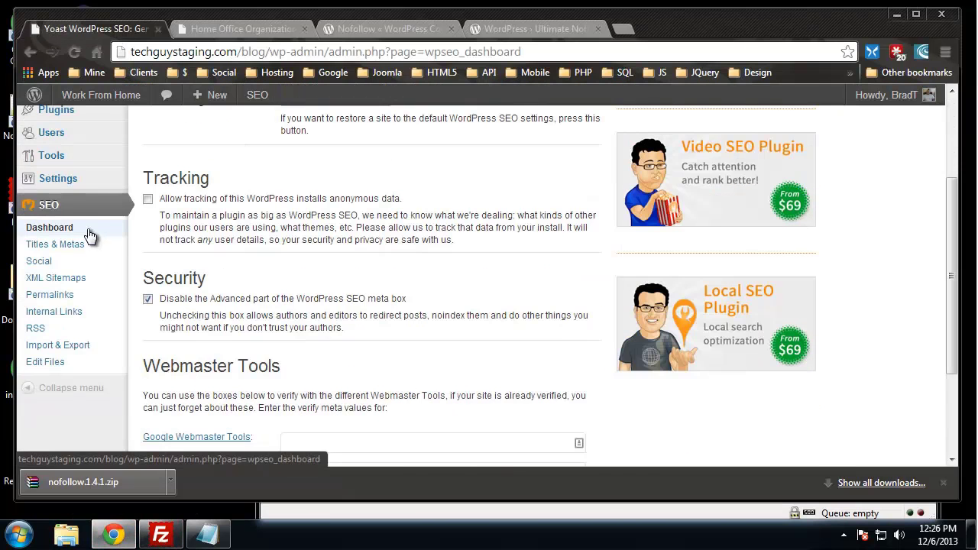
scroll(90, 235, "up", 1)
mouse_move(68, 188)
left_click(163, 221)
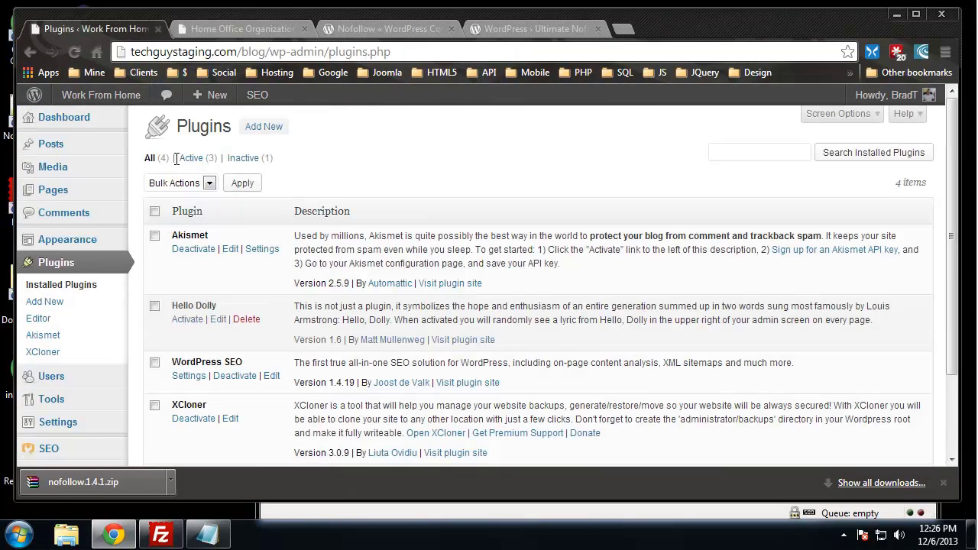
Search the plugin installer for "ultimate nofollow", then install and activate the Ultimate Nofollow plugin.
left_click(266, 129)
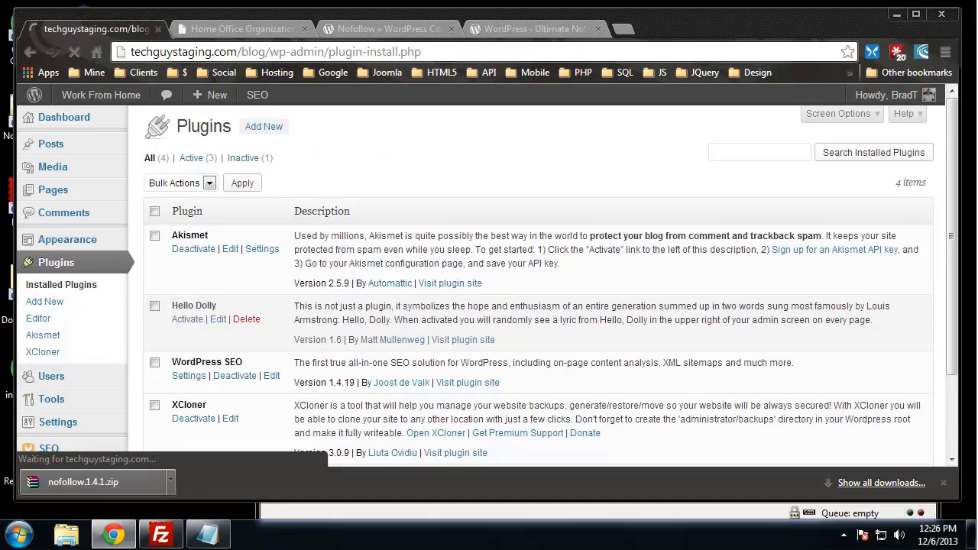
left_click(188, 240)
type("u")
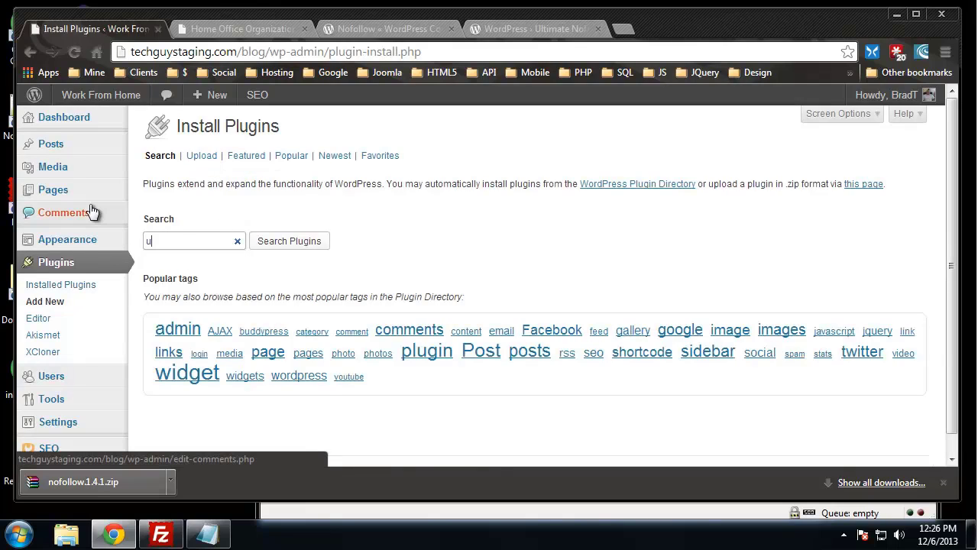
type("ltimate nofollow")
key("Return")
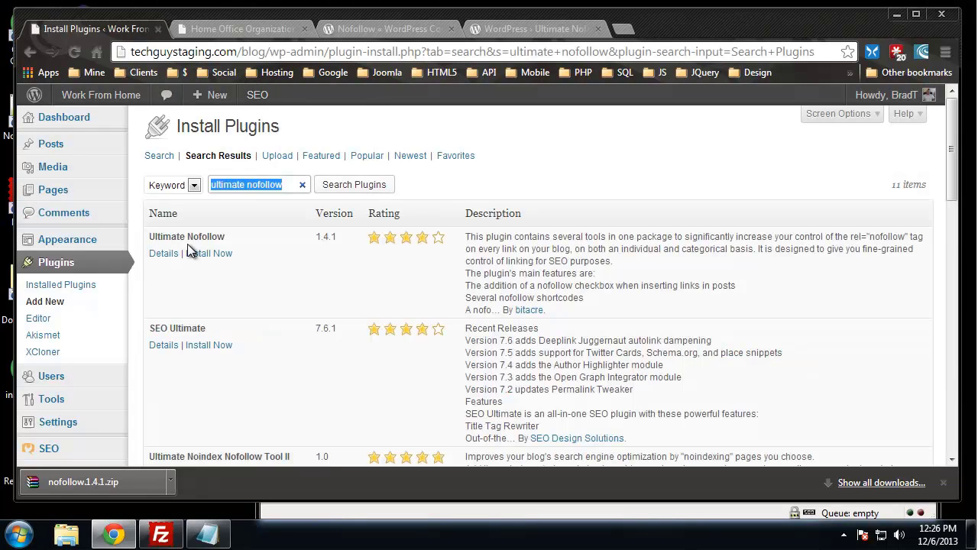
left_click(227, 257)
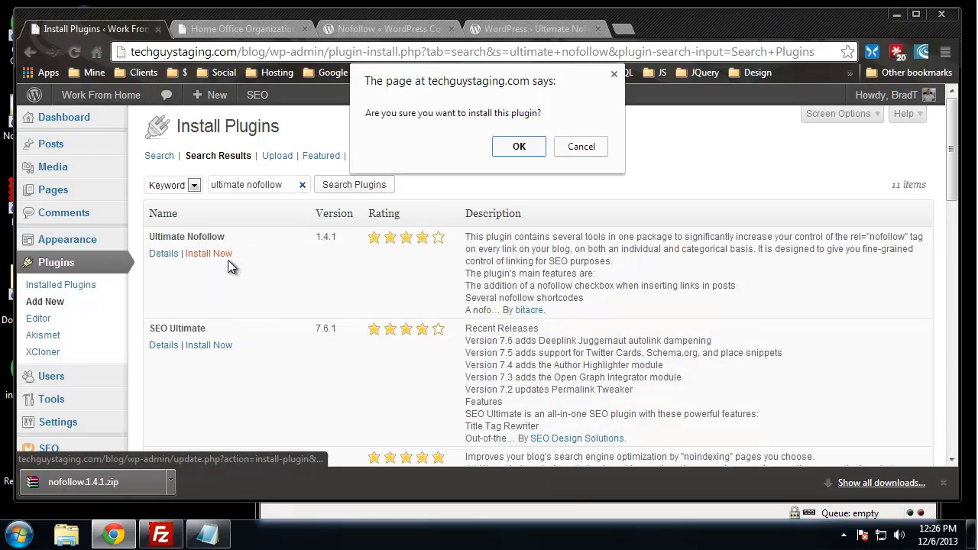
left_click(518, 148)
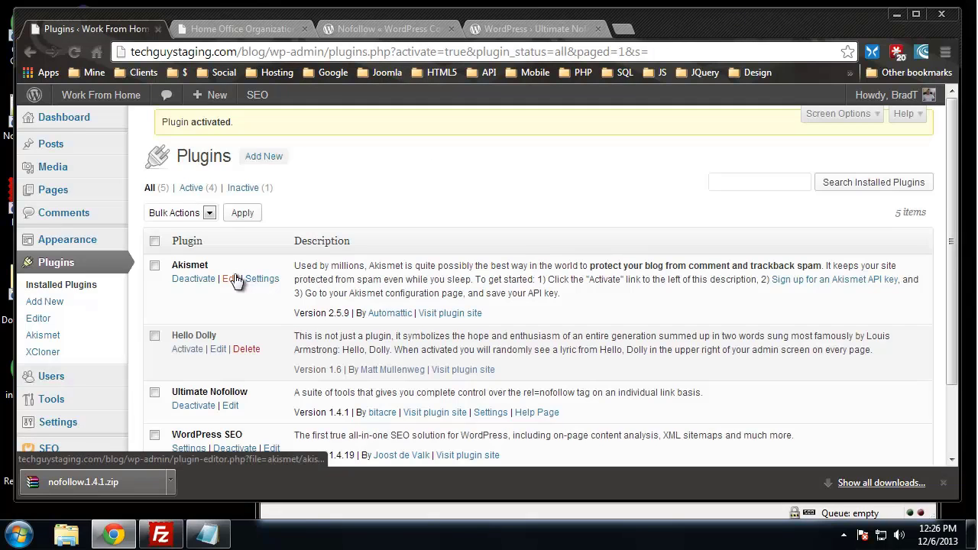
Turn off nofollow for all links in comments in the Ultimate Nofollow settings and save the changes.
scroll(176, 214, "down", 3)
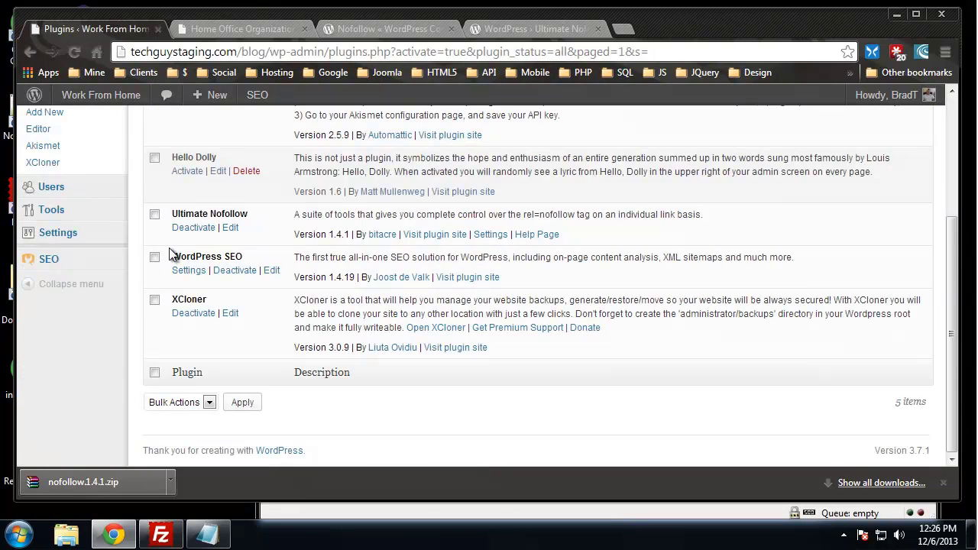
mouse_move(44, 242)
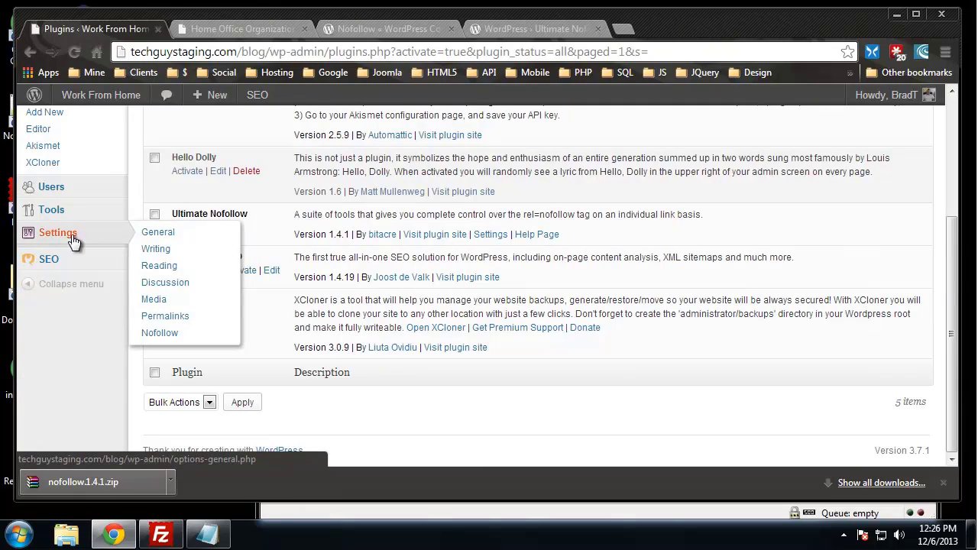
left_click(160, 334)
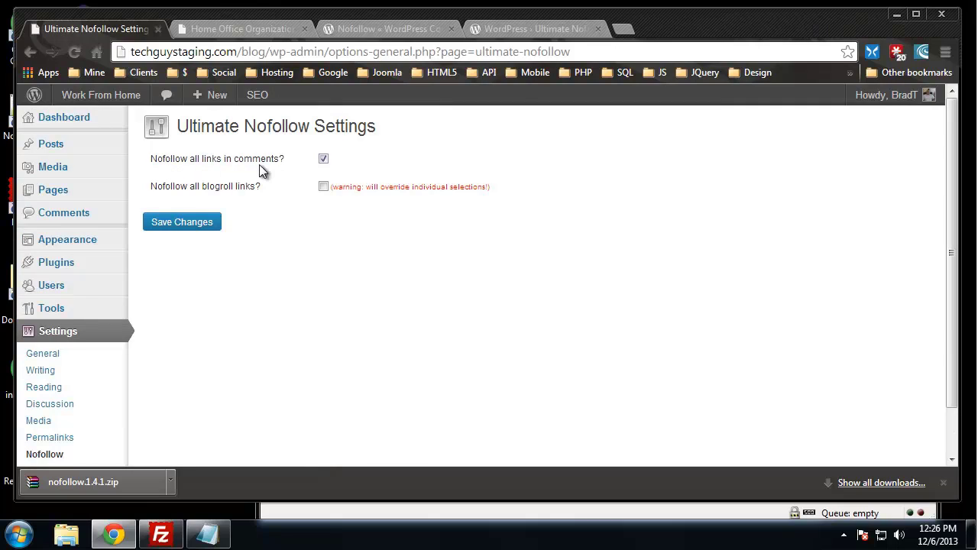
left_click(324, 159)
left_click(168, 225)
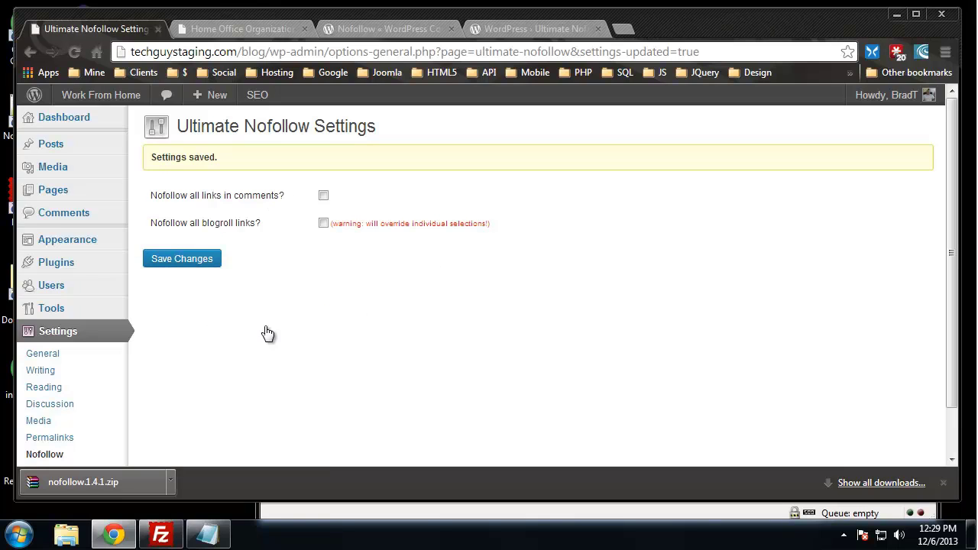
Open the "Home Office Organization: Tips to Cut the Clutter" post for editing and look over its content and Yoast SEO box.
mouse_move(61, 153)
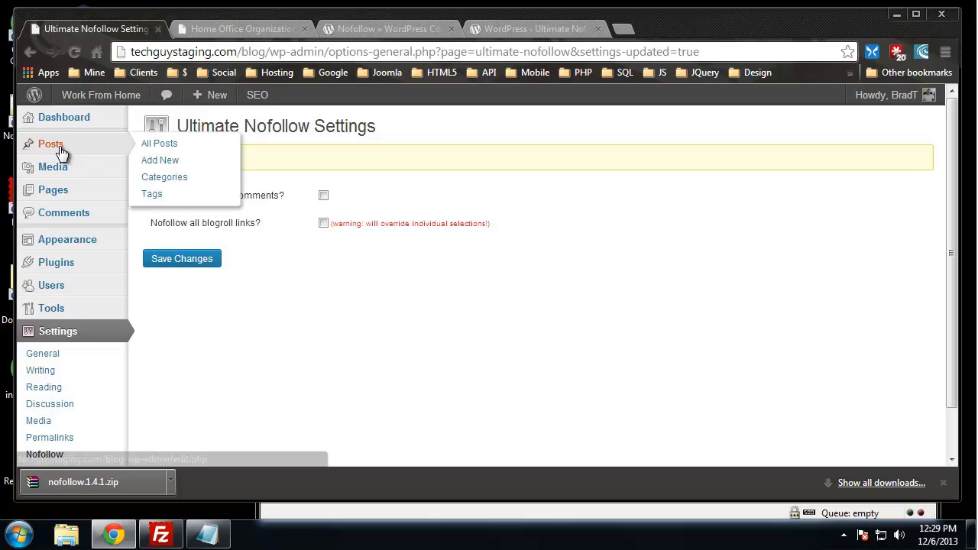
left_click(146, 146)
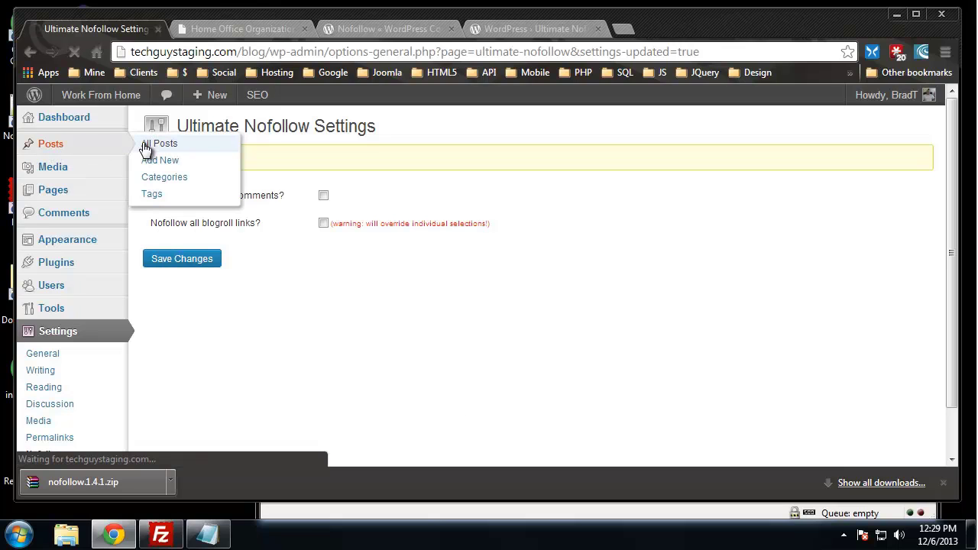
scroll(157, 180, "down", 1)
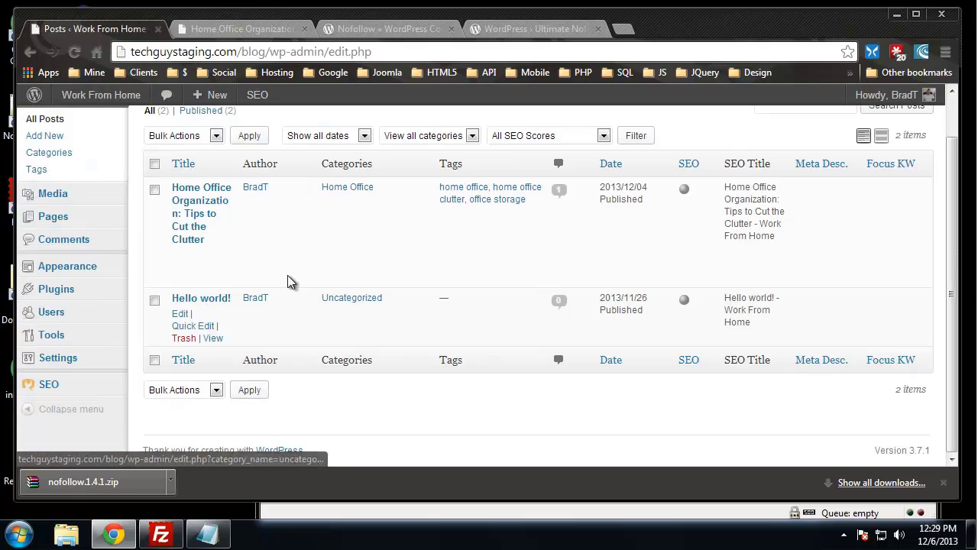
left_click(208, 203)
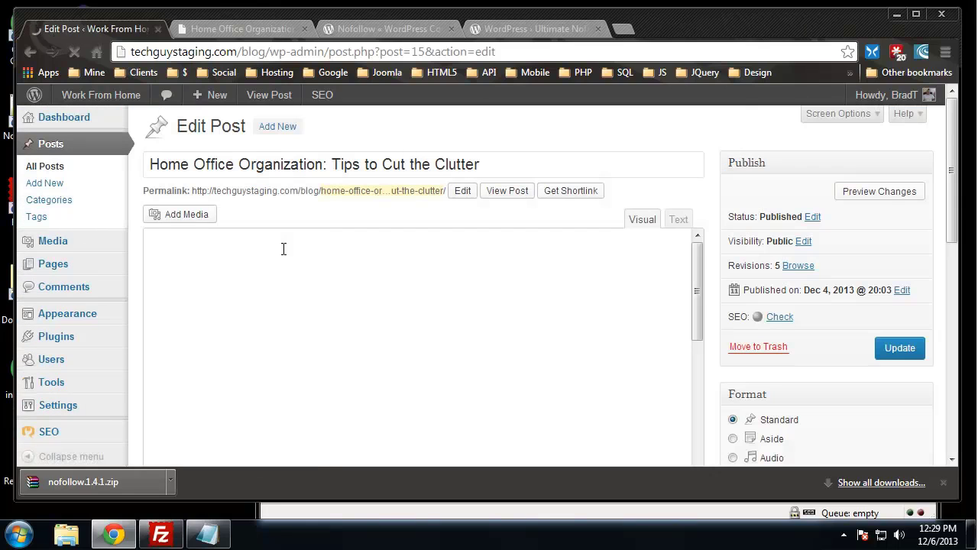
scroll(620, 341, "down", 2)
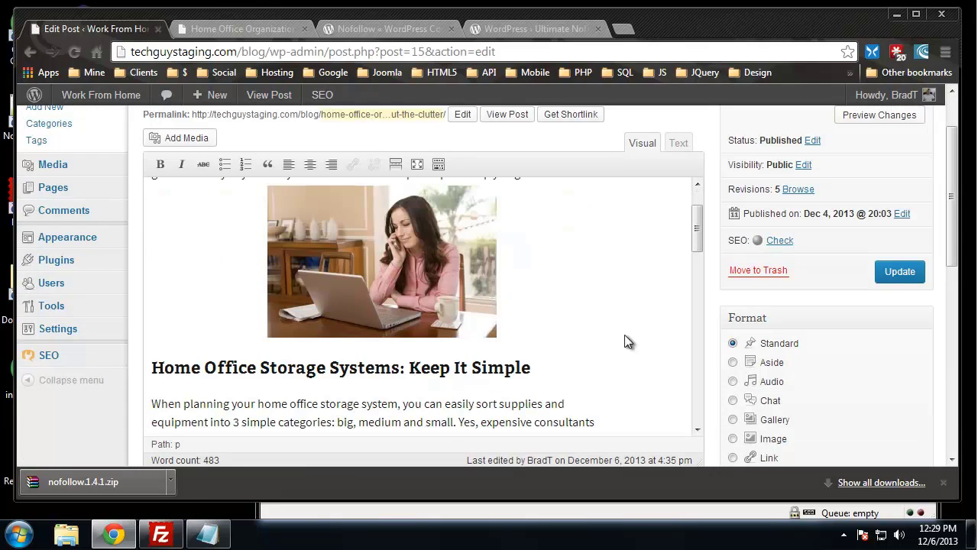
scroll(624, 339, "up", 2)
scroll(624, 338, "down", 2)
scroll(778, 336, "down", 8)
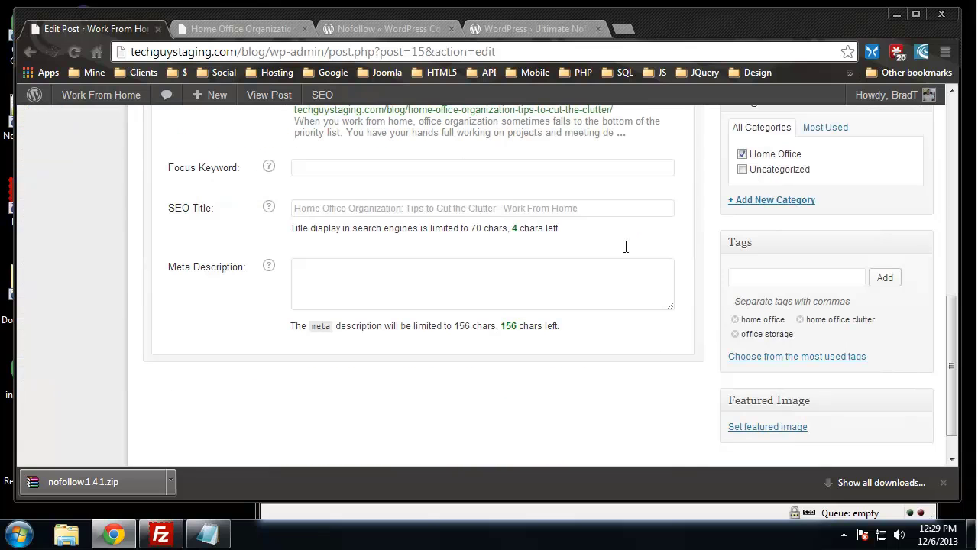
scroll(625, 246, "down", 1)
scroll(273, 318, "up", 5)
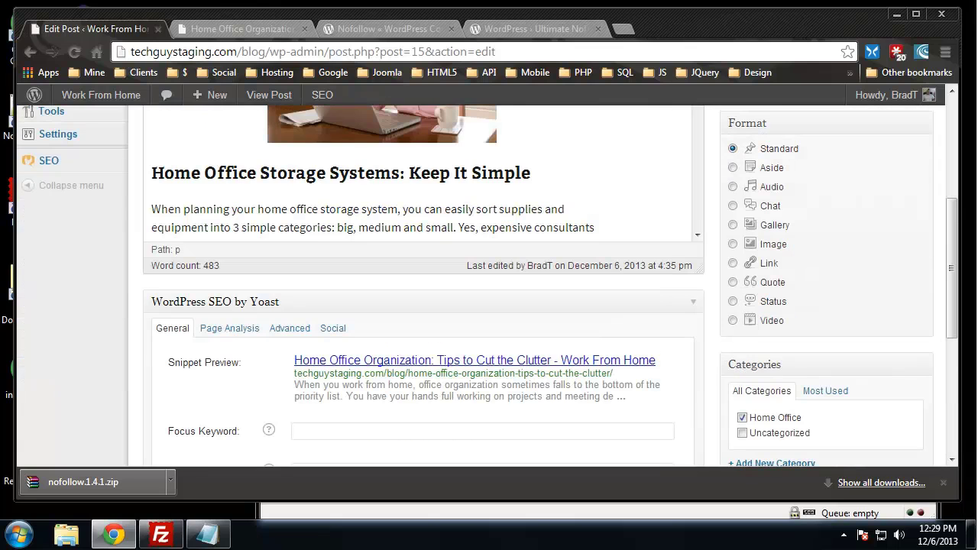
scroll(384, 305, "up", 5)
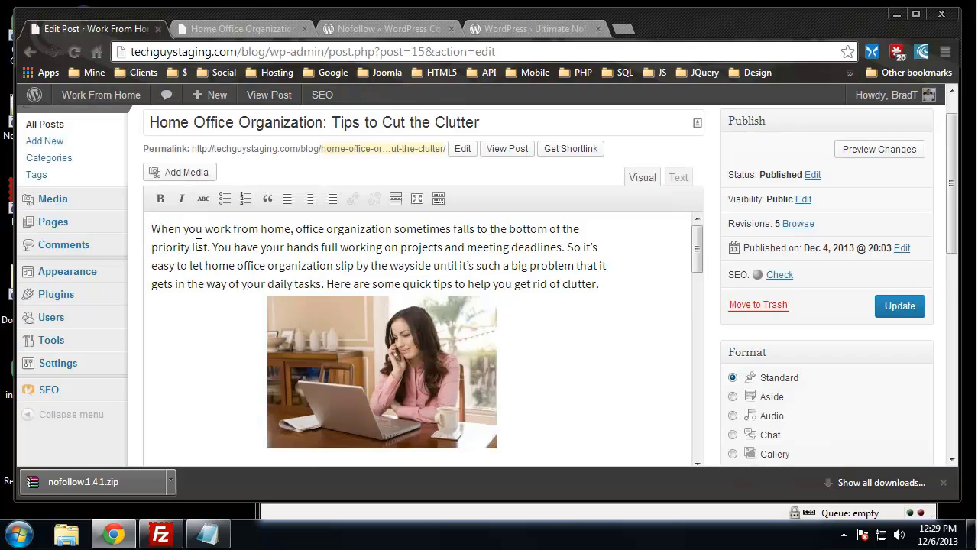
Add the paragraph "You can find more info here" after the text under the "Low Cost Home Office Storage Tip" heading.
scroll(209, 264, "down", 2)
scroll(203, 269, "down", 12)
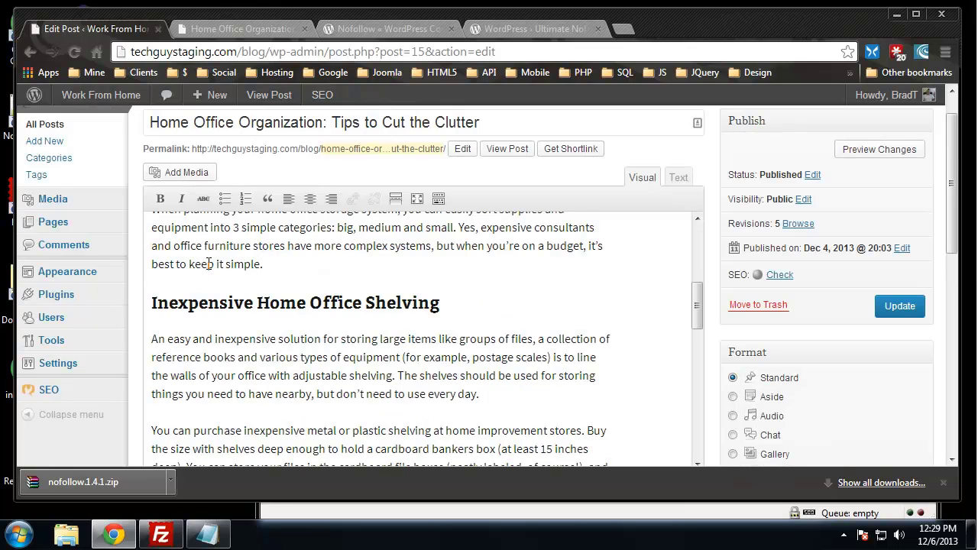
scroll(189, 275, "up", 1)
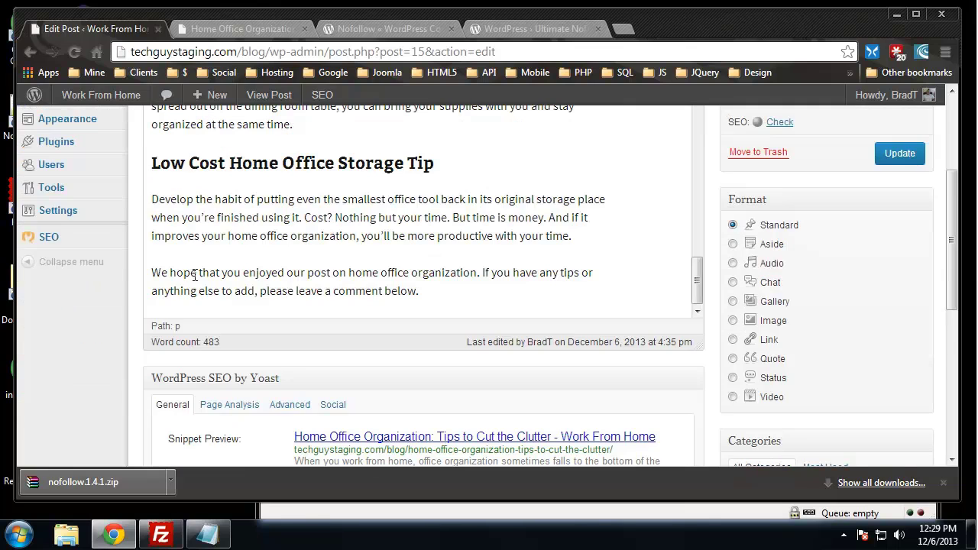
left_click(575, 235)
key("Return")
key("BackSpace")
key("Return")
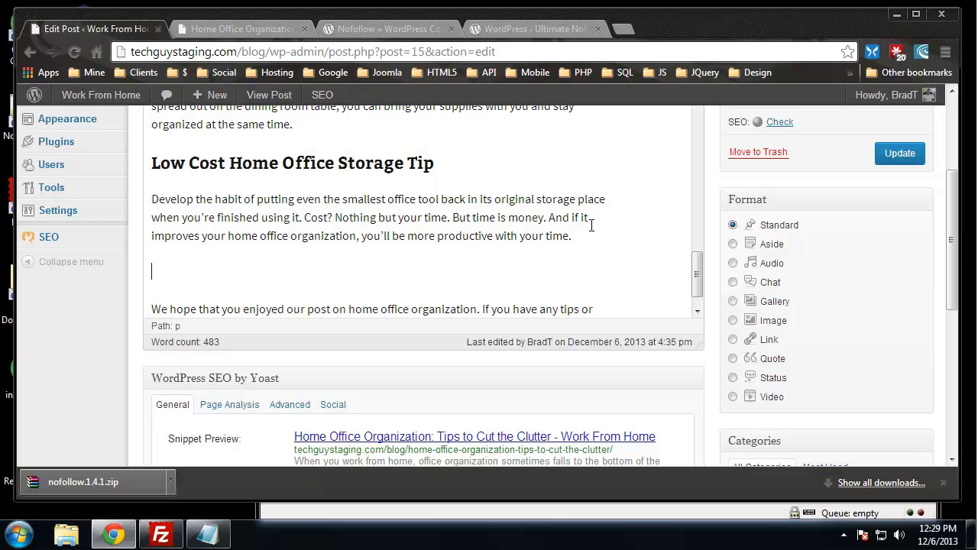
type("You can find more info here")
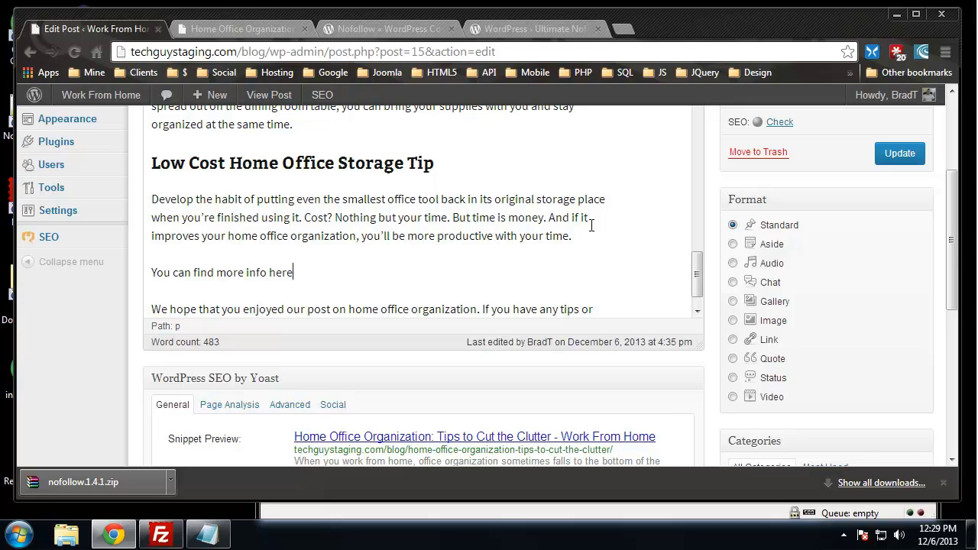
double_click(289, 273)
scroll(848, 325, "up", 2)
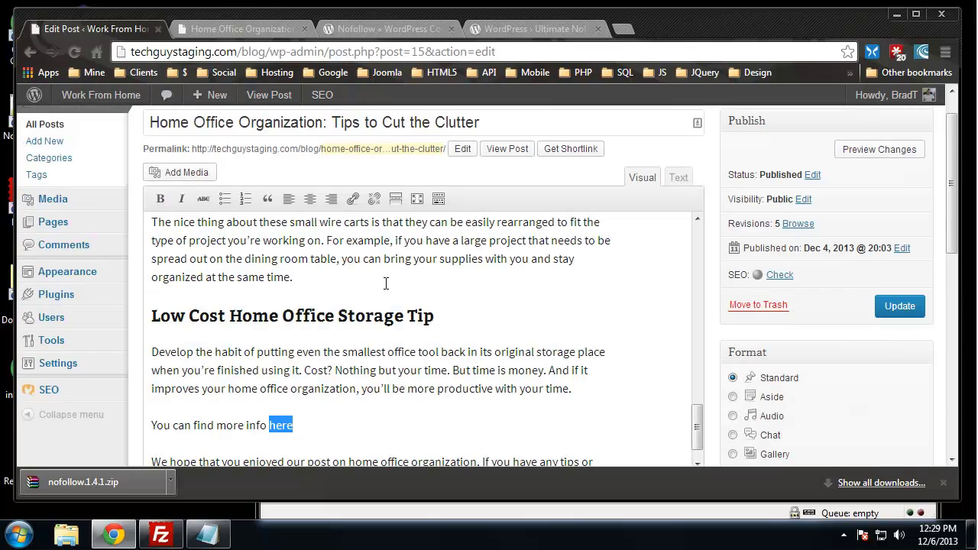
left_click(354, 199)
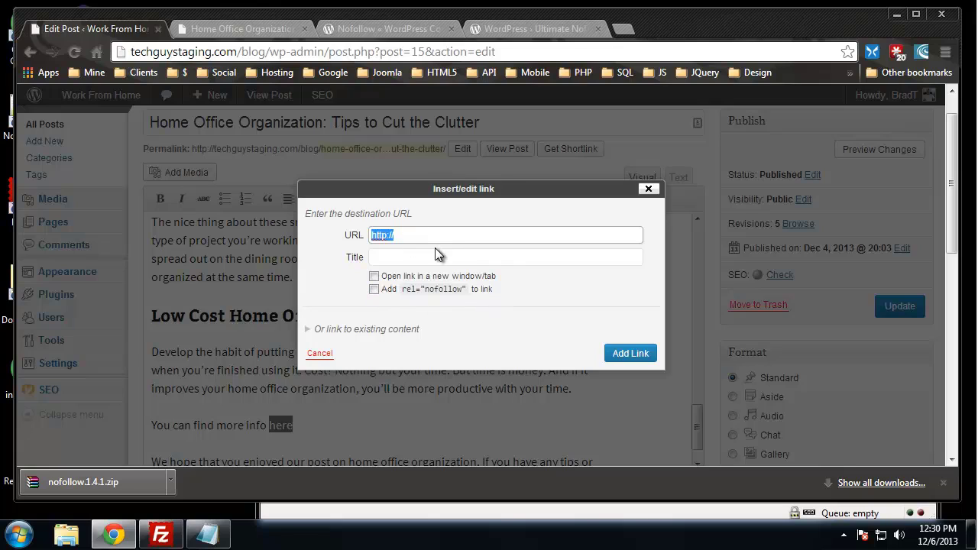
left_click(413, 237)
type("google.com")
left_click(469, 340)
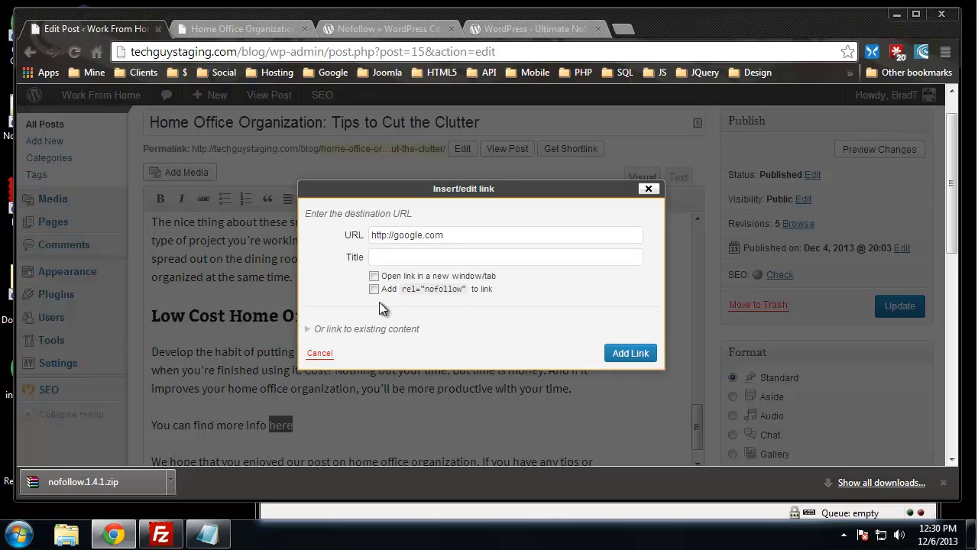
left_click(628, 353)
scroll(770, 235, "up", 1)
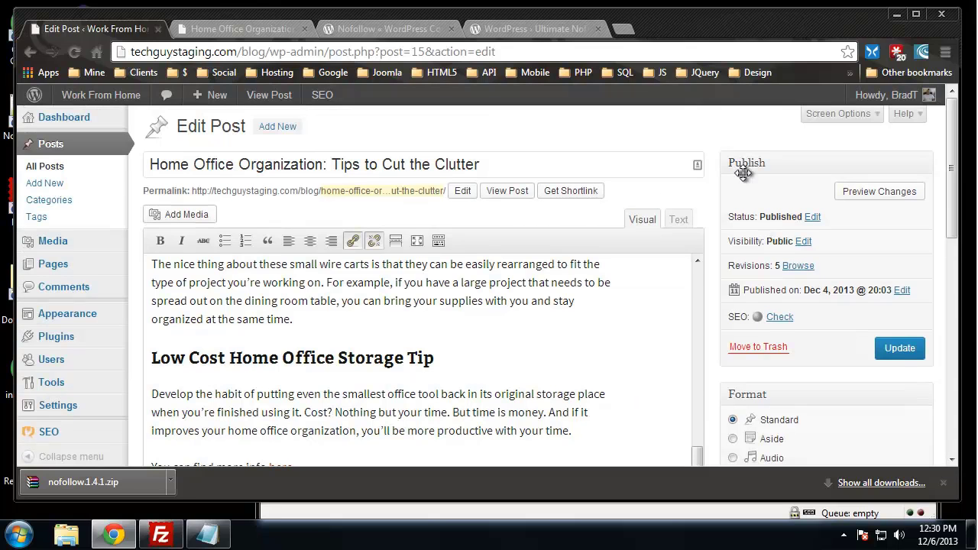
Save the post update and reload the live post to show the "You can find more info here" paragraph.
left_click(900, 349)
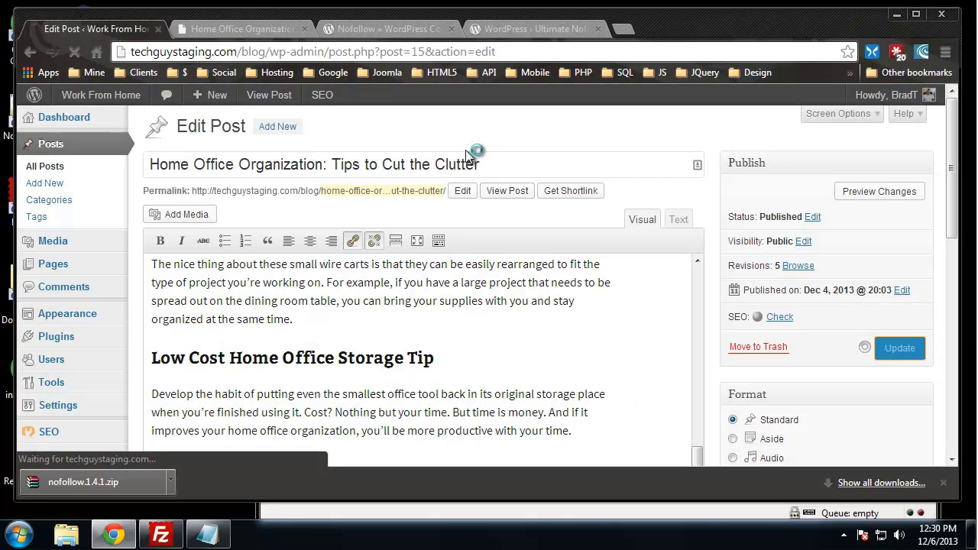
left_click(208, 27)
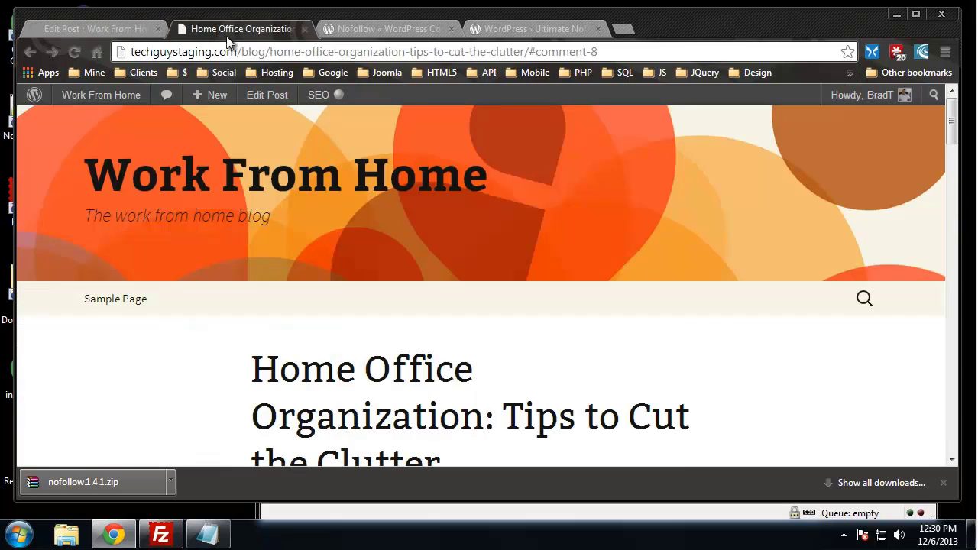
left_click(75, 54)
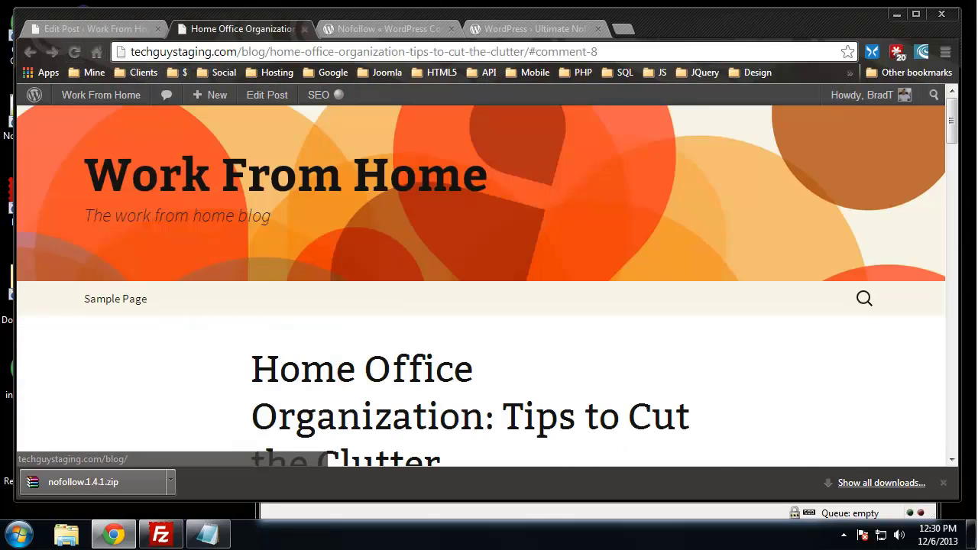
scroll(711, 336, "down", 10)
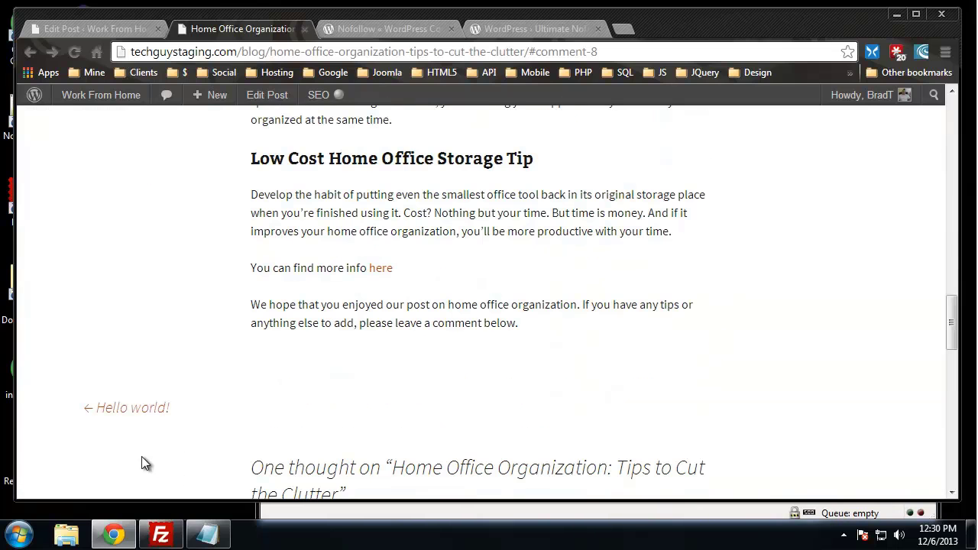
Inspect the HTML of the "here" link on the live post to check for a rel attribute.
key("F12")
scroll(158, 221, "down", 1)
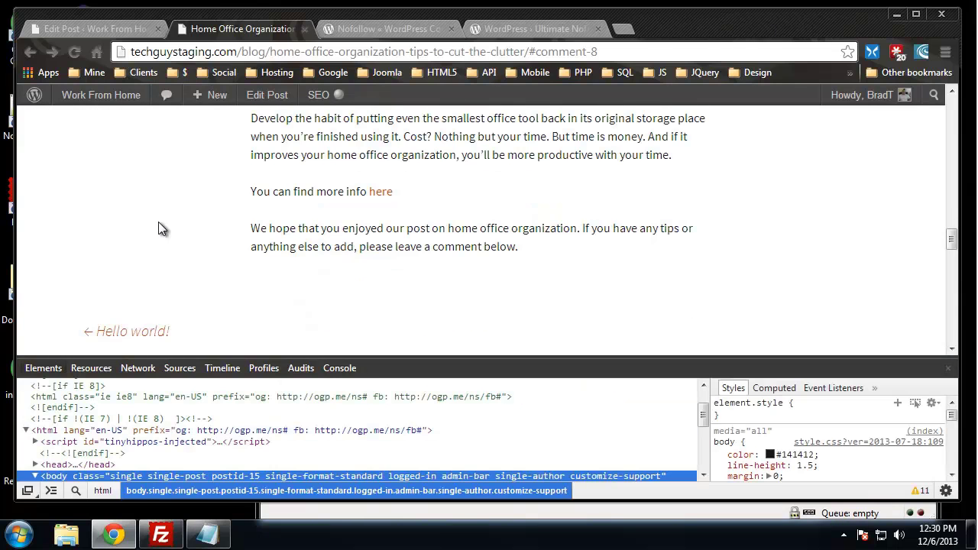
left_click(79, 495)
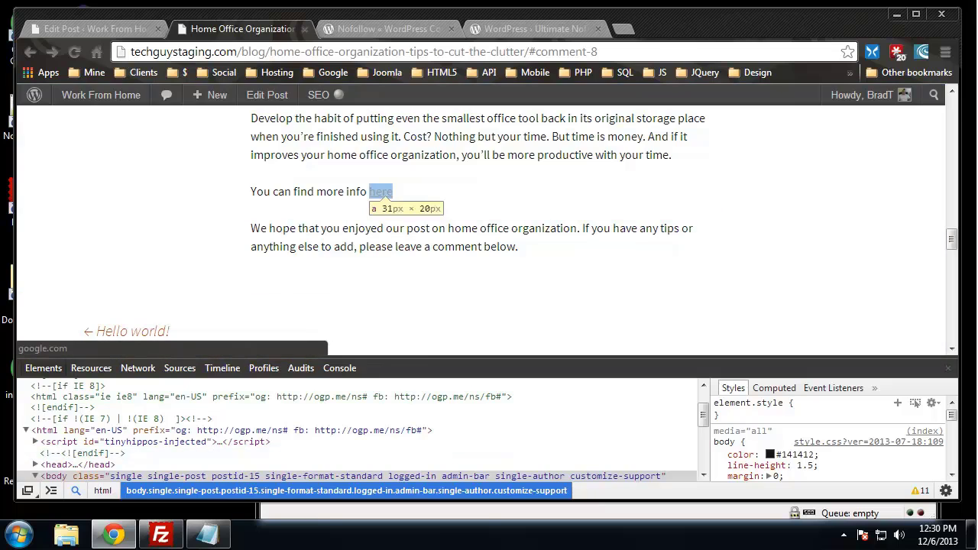
left_click(380, 192)
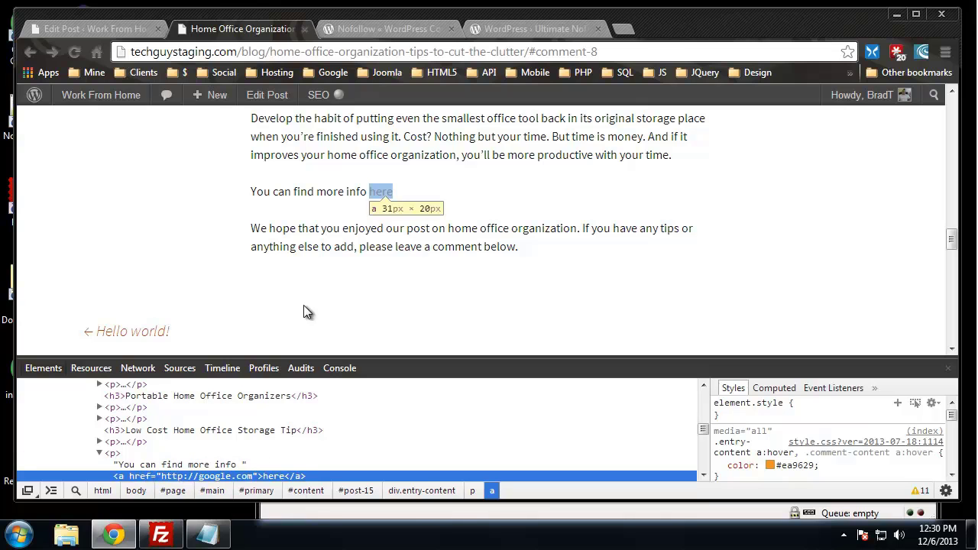
Add rel="nofollow" to the "here" link under the "Low Cost Home Office Storage Tip" heading in the post editor.
left_click(102, 30)
key("F5")
scroll(408, 392, "down", 10)
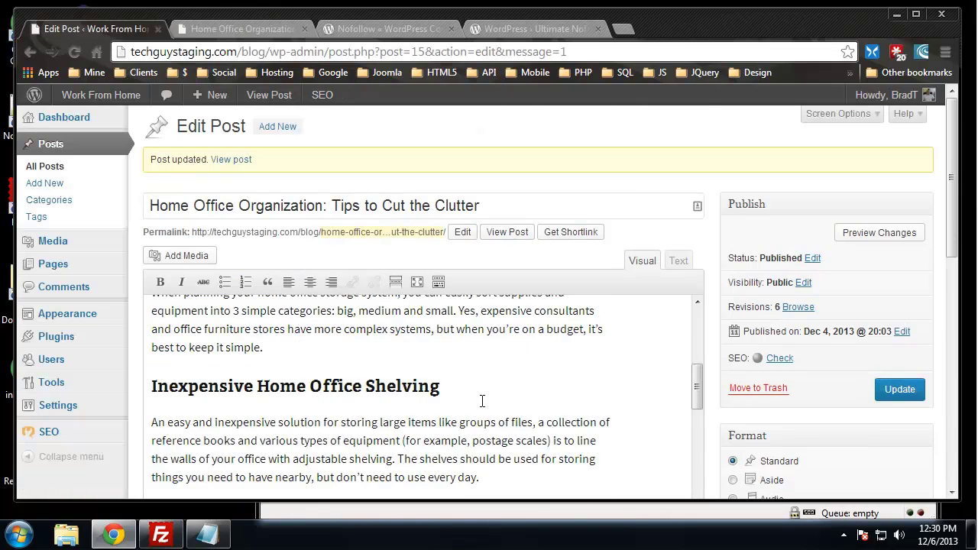
scroll(774, 347, "down", 3)
scroll(525, 278, "down", 4)
scroll(429, 295, "up", 4)
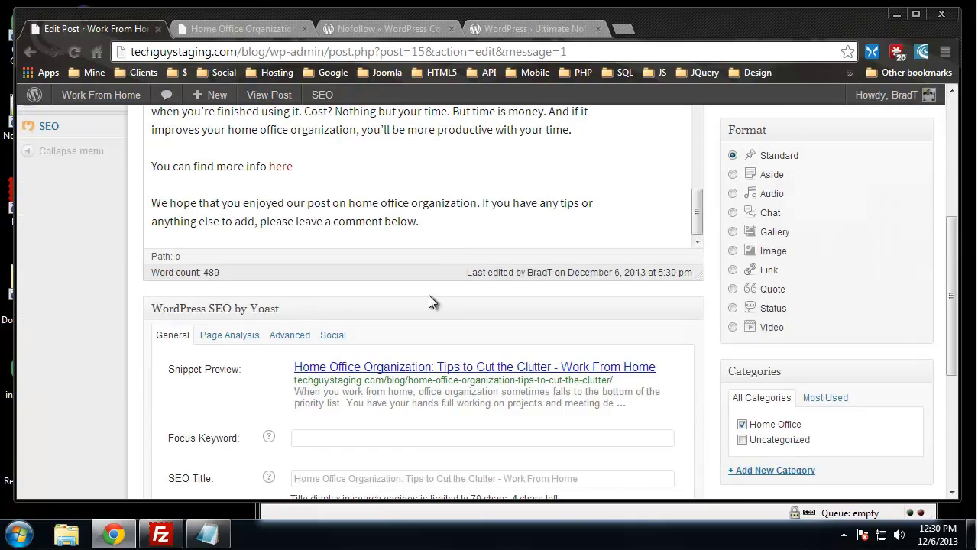
scroll(305, 306, "up", 1)
double_click(281, 319)
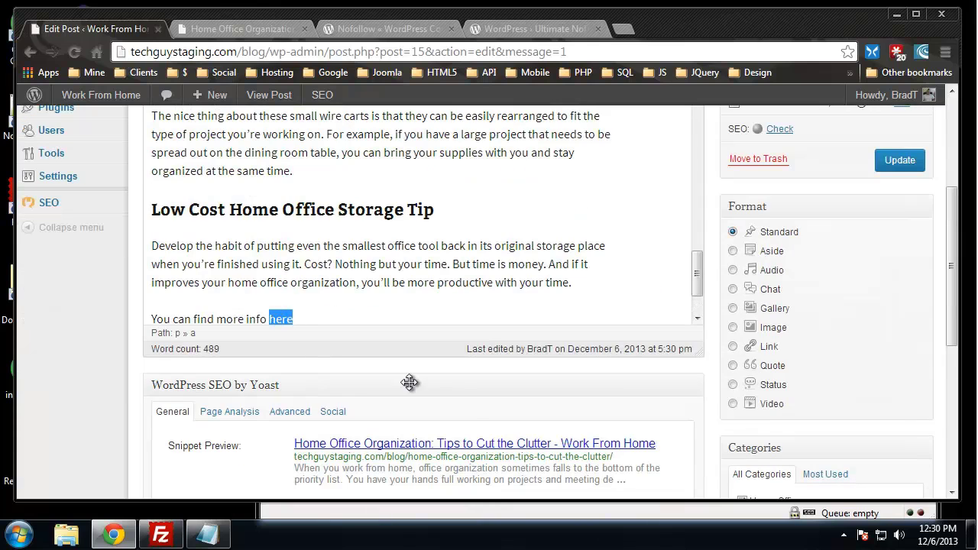
scroll(718, 425, "up", 3)
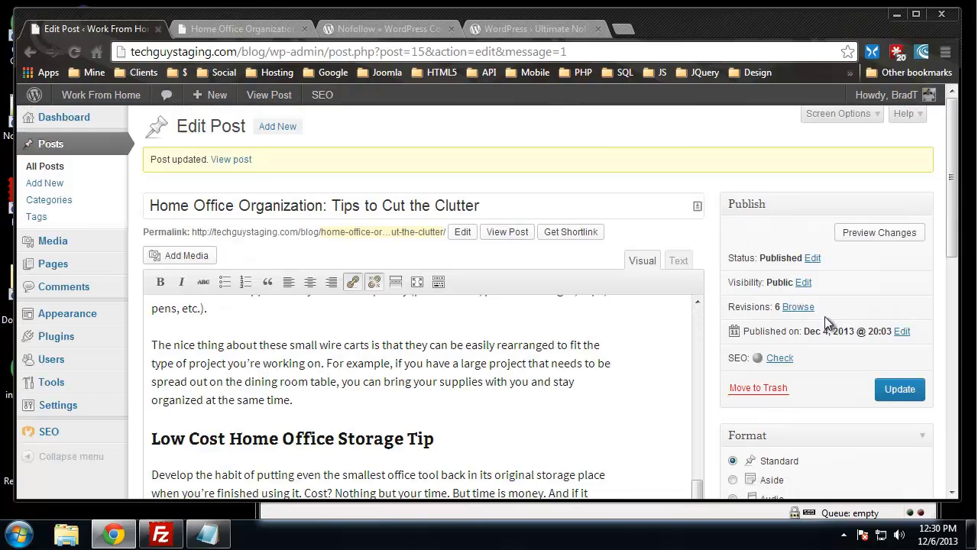
left_click(350, 283)
left_click(374, 305)
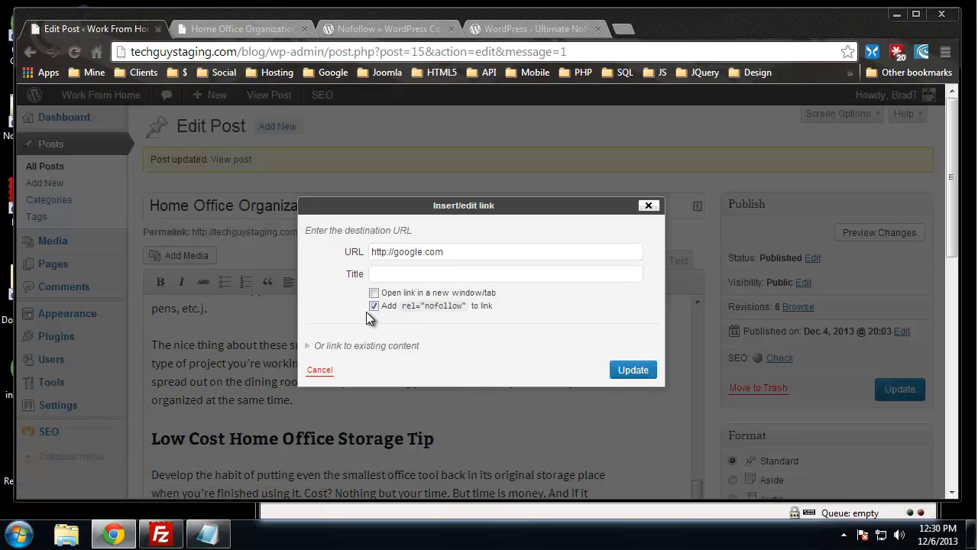
left_click(633, 371)
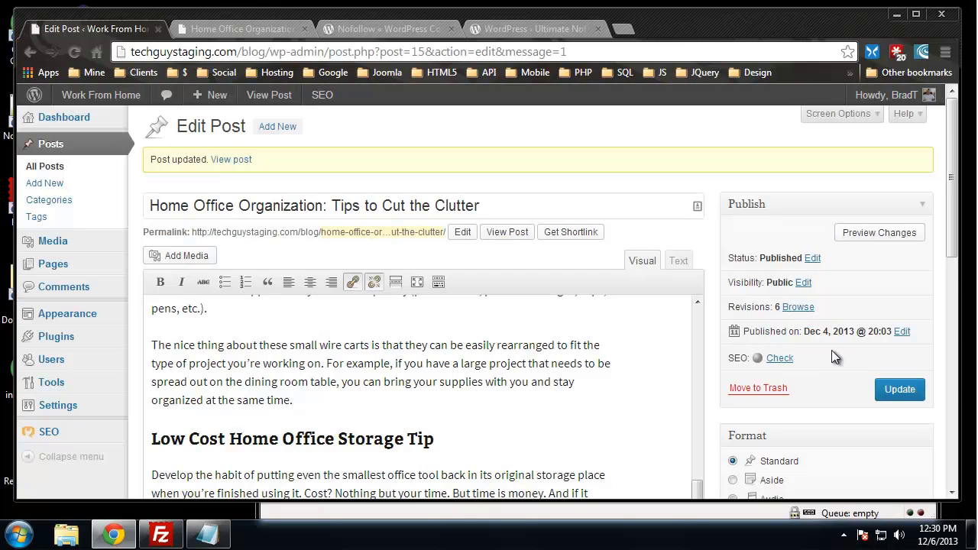
Save the post update and reload the live post to check the "here" link's code for nofollow.
left_click(899, 389)
left_click(256, 28)
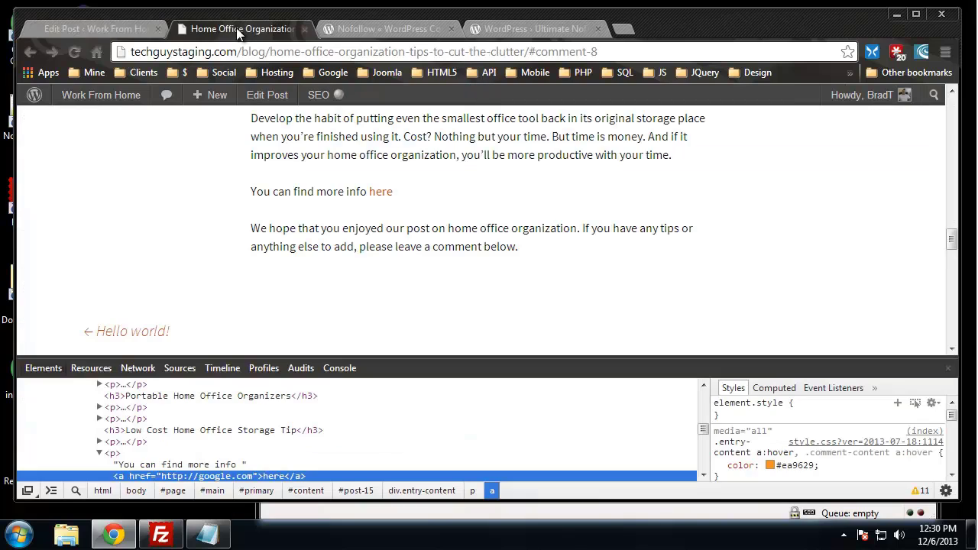
left_click(74, 54)
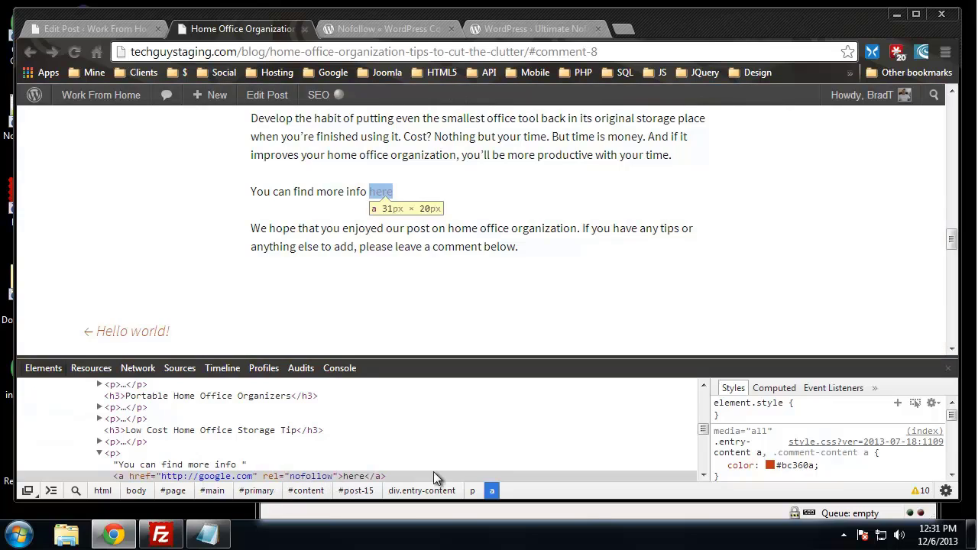
scroll(122, 214, "up", 5)
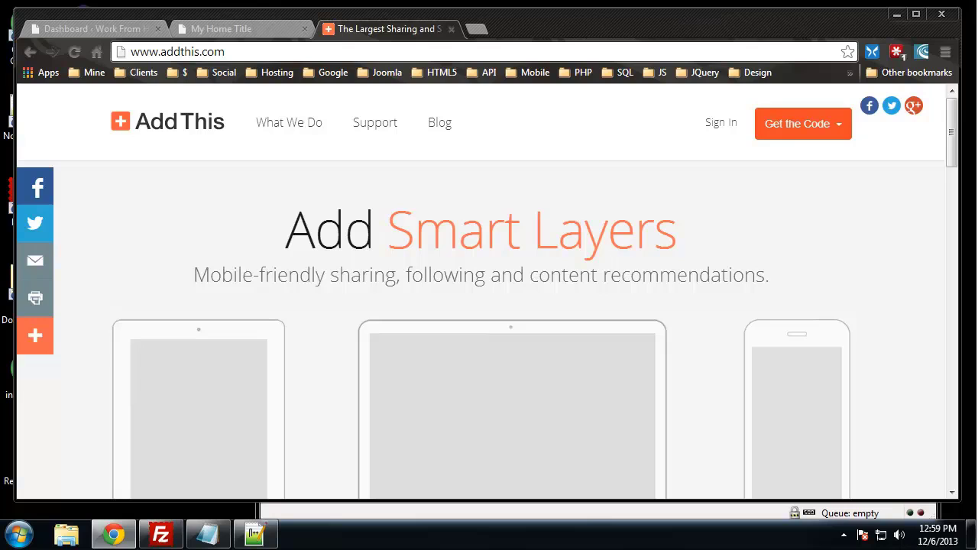
Look over the AddThis home page and sign in to the account with the prefilled e-mail address and password.
scroll(144, 204, "down", 3)
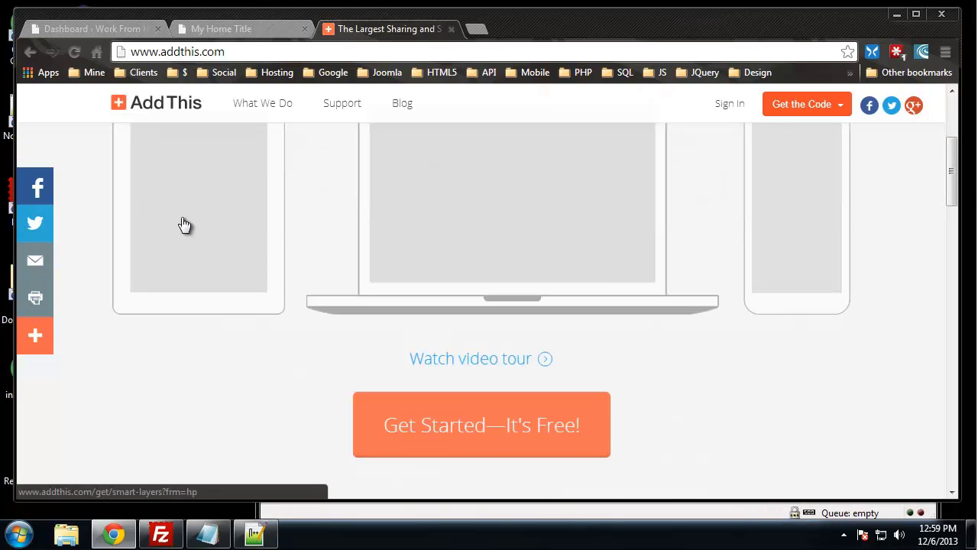
scroll(220, 240, "up", 3)
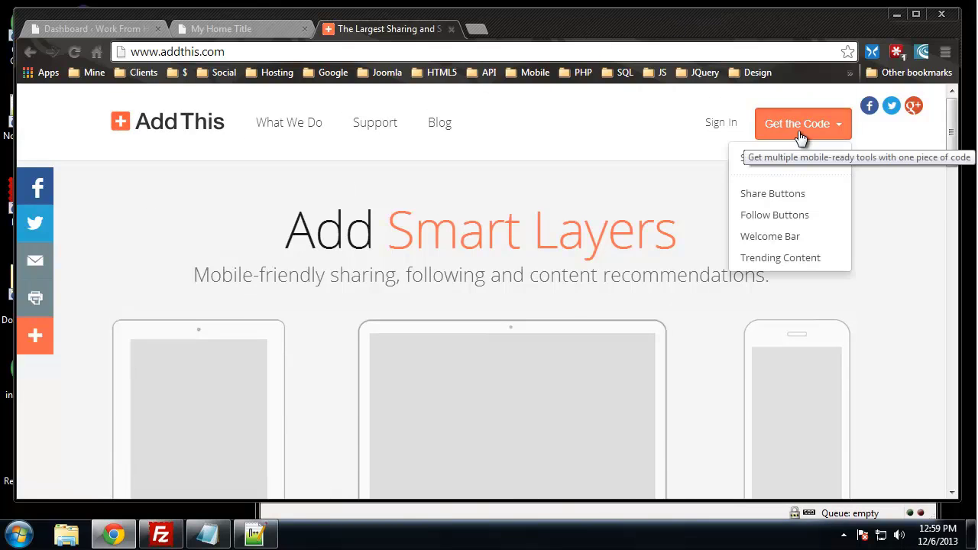
left_click(726, 122)
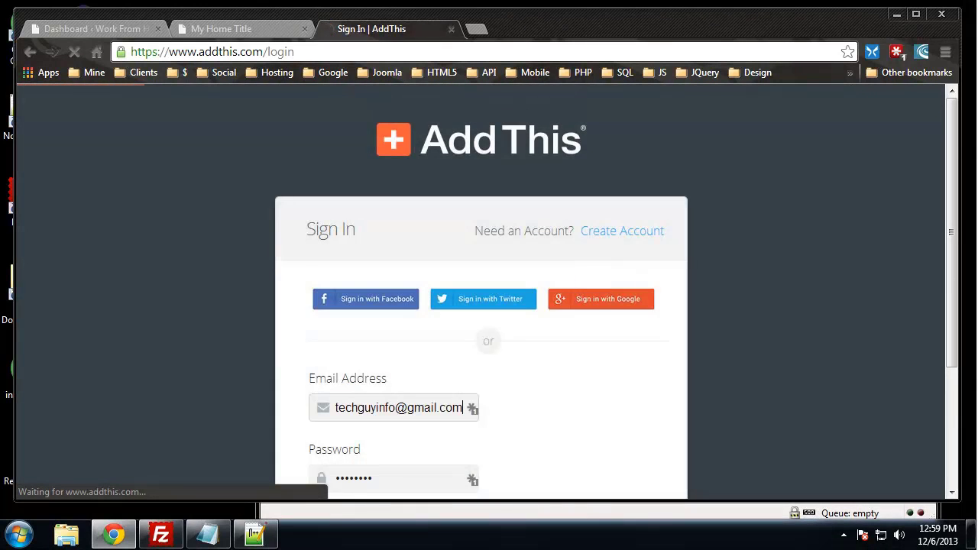
scroll(546, 280, "down", 2)
key("Return")
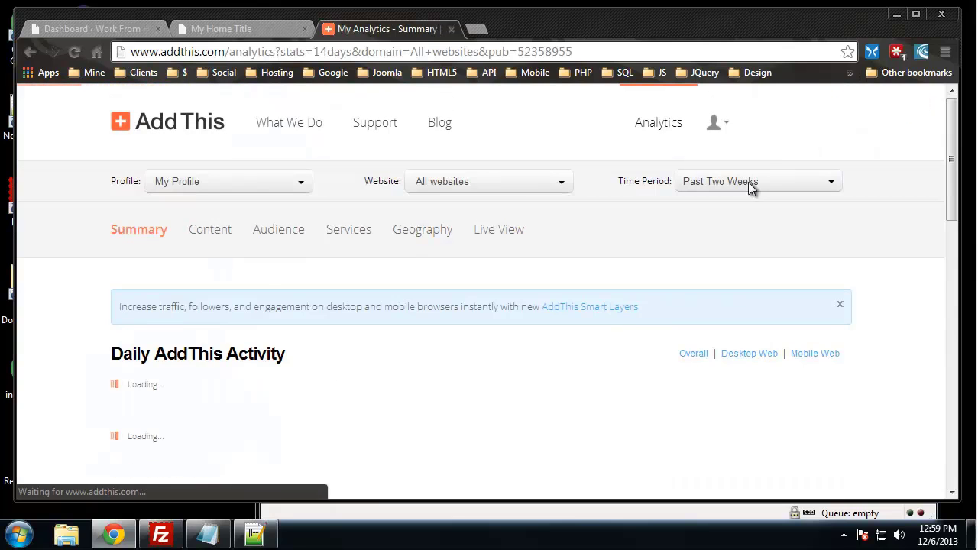
Open the AddThis Share Buttons code page and choose WordPress as the platform for the sharing buttons.
scroll(198, 251, "down", 2)
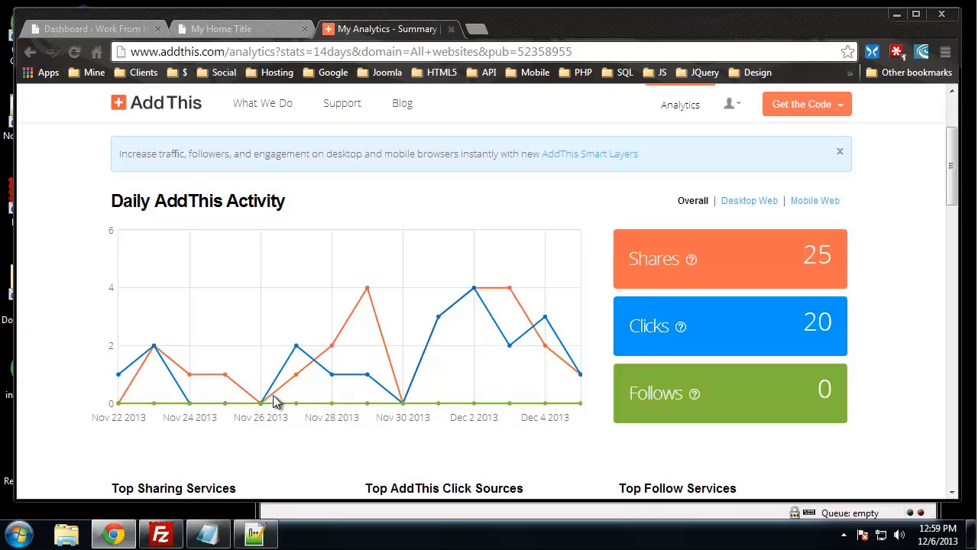
scroll(517, 338, "up", 2)
mouse_move(805, 127)
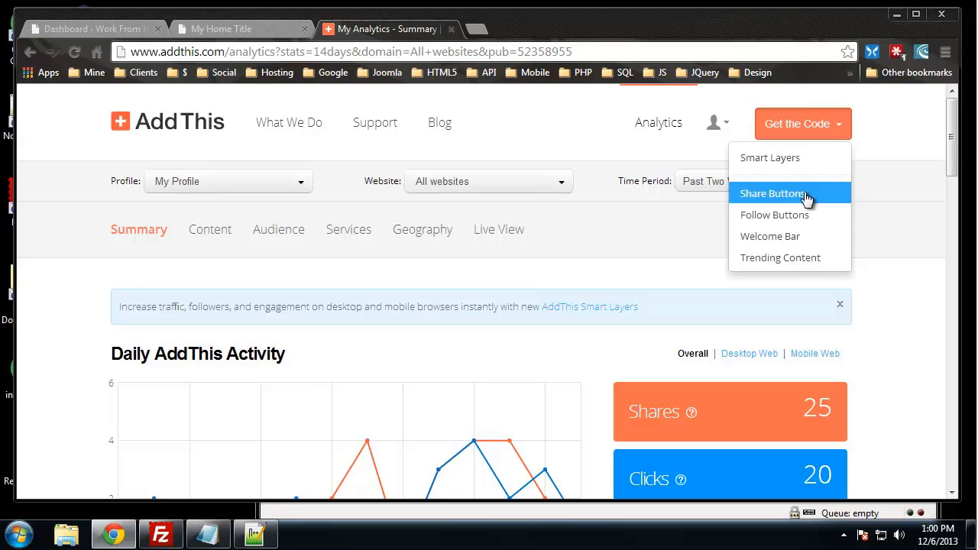
left_click(764, 193)
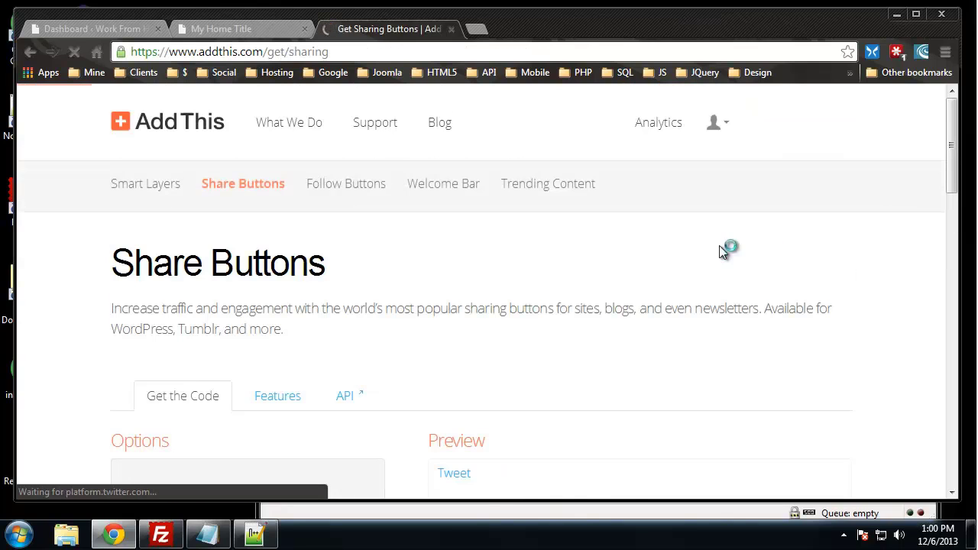
scroll(748, 202, "down", 2)
scroll(747, 202, "down", 2)
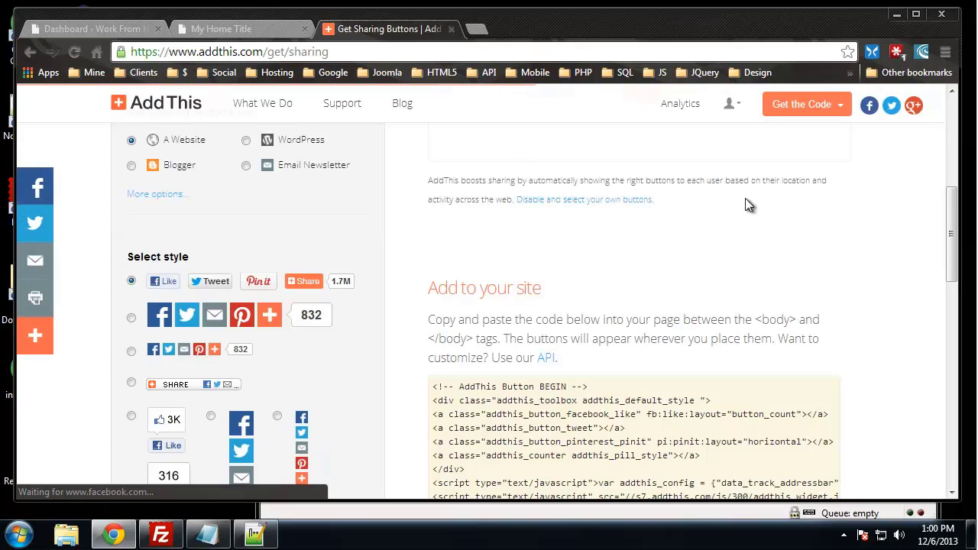
scroll(748, 203, "up", 1)
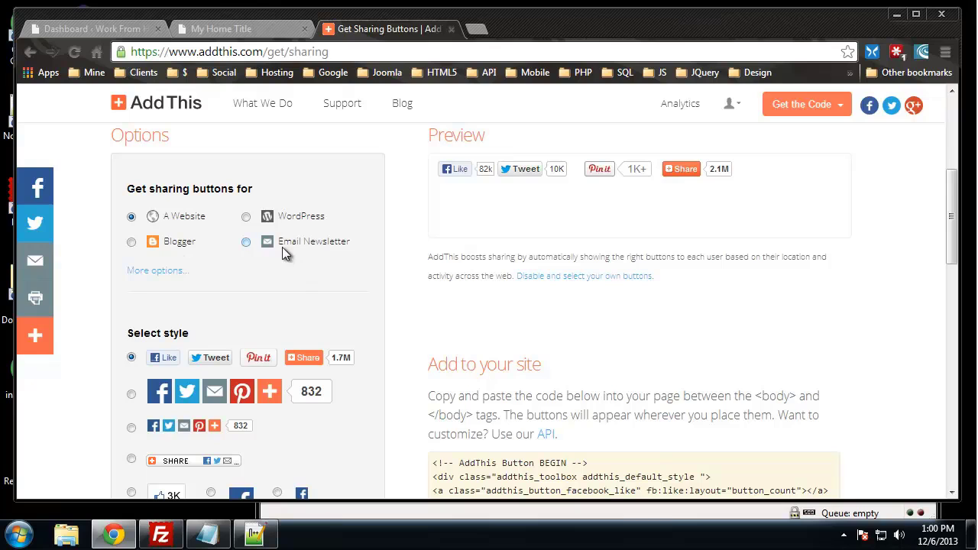
left_click(246, 217)
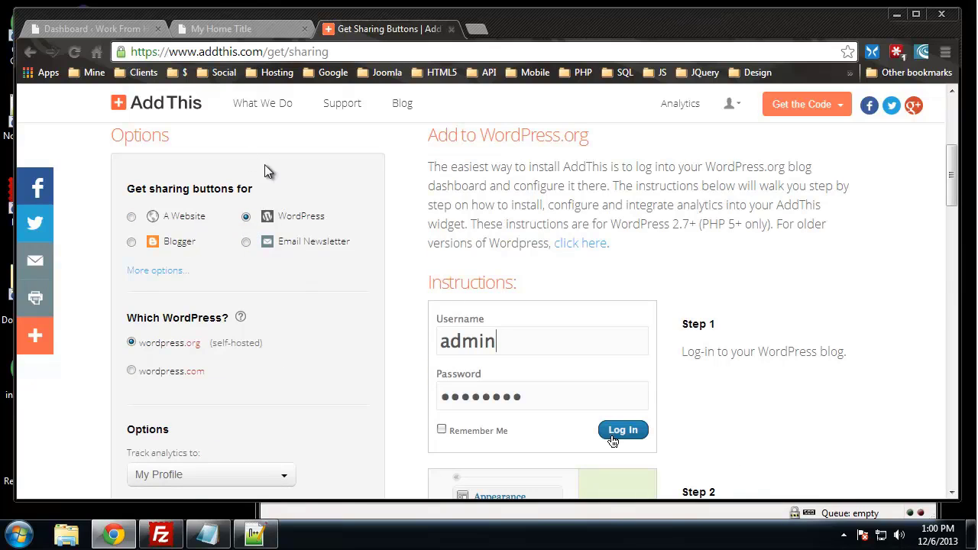
Read through the AddThis instructions for installing the share buttons on a self-hosted WordPress blog.
scroll(574, 260, "up", 1)
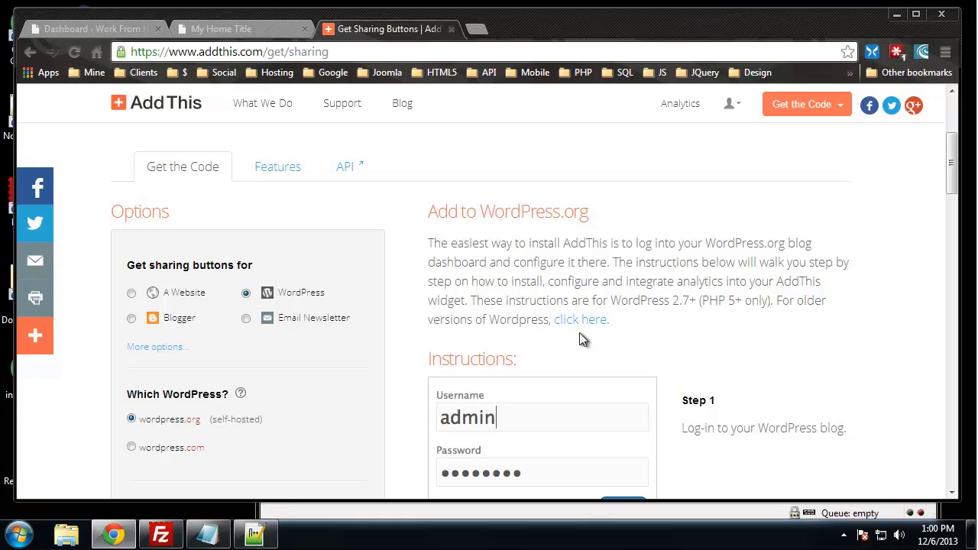
scroll(683, 320, "down", 3)
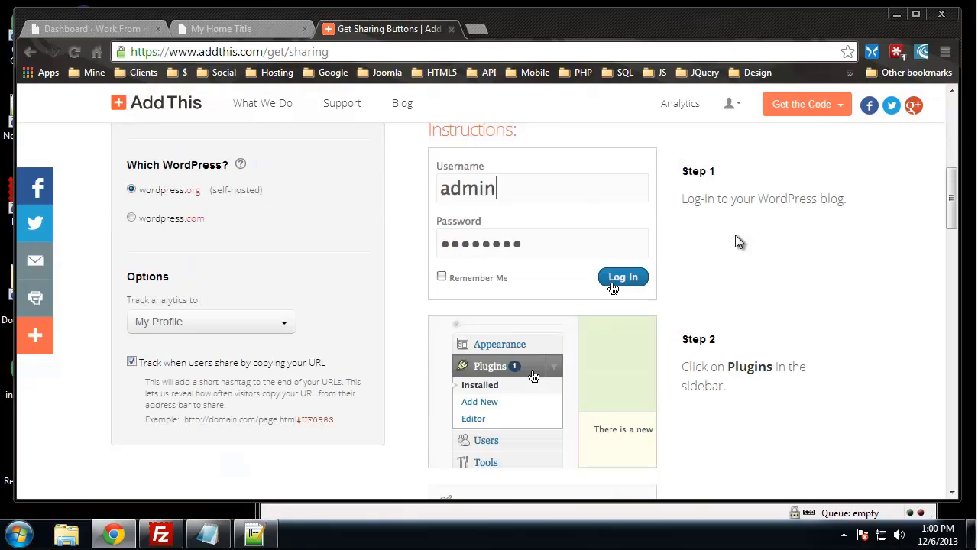
scroll(660, 263, "down", 4)
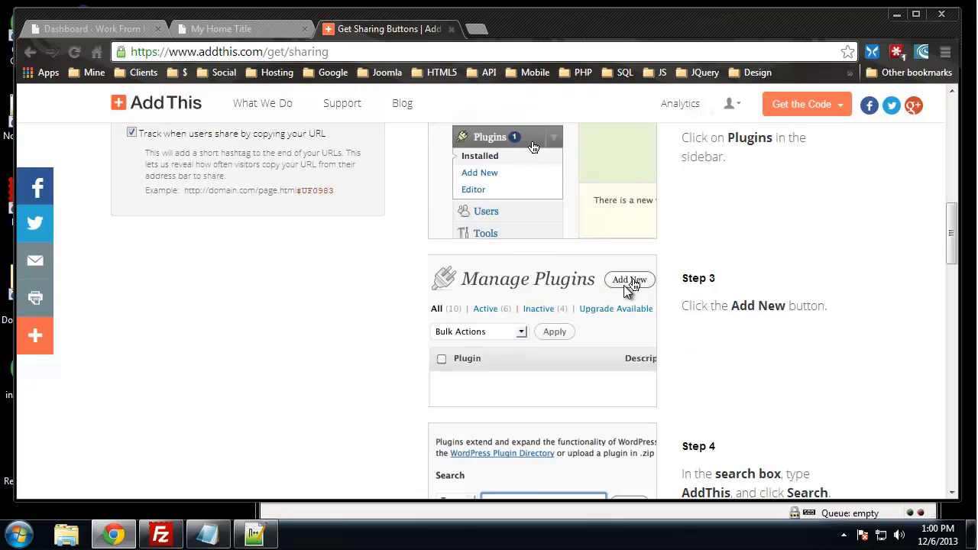
scroll(715, 298, "down", 2)
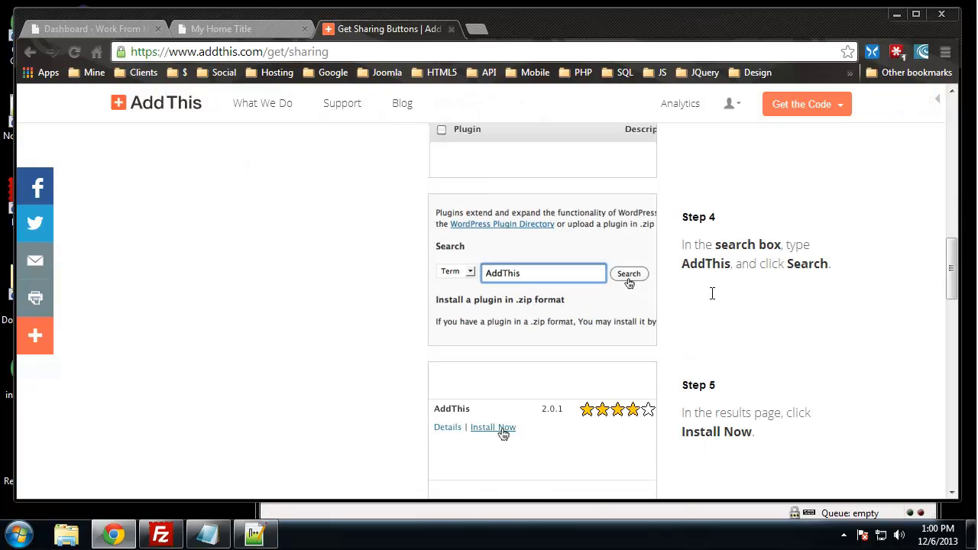
Switch to the blog's WordPress dashboard and search the new plugins to install for "addthis".
left_click(91, 29)
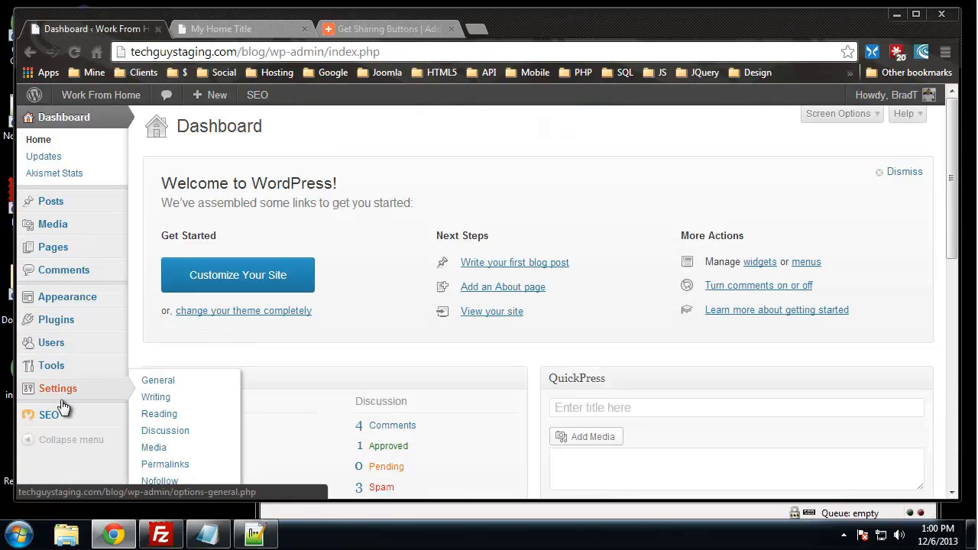
left_click(63, 325)
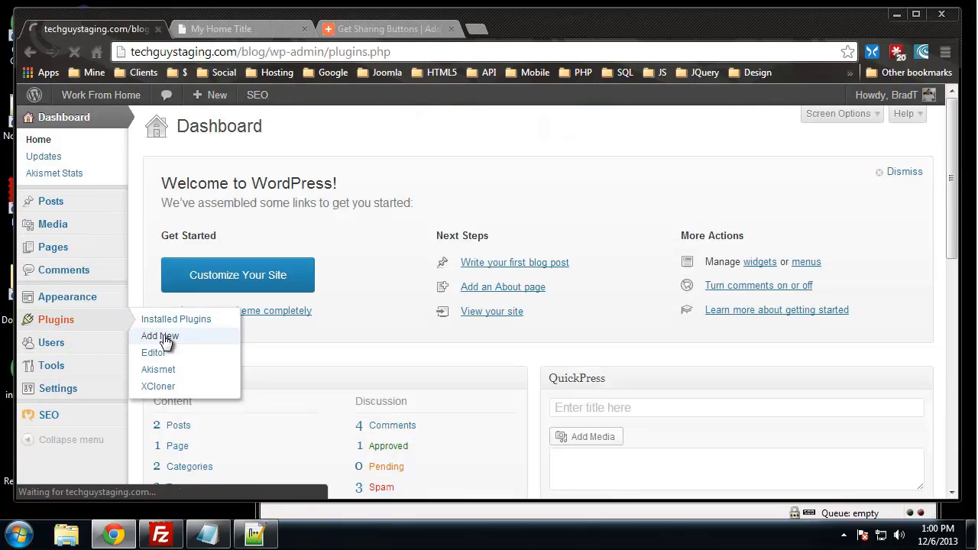
left_click(260, 133)
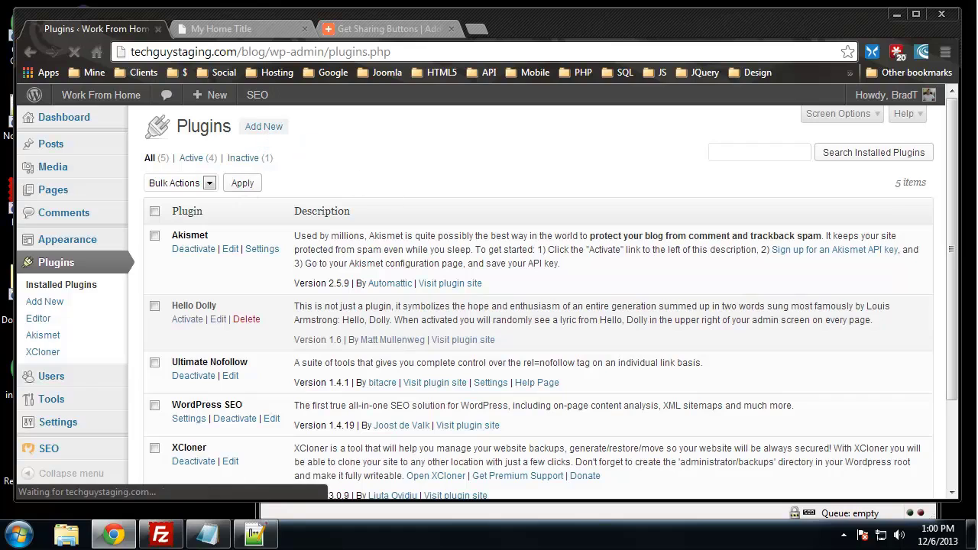
left_click(153, 241)
type("ad")
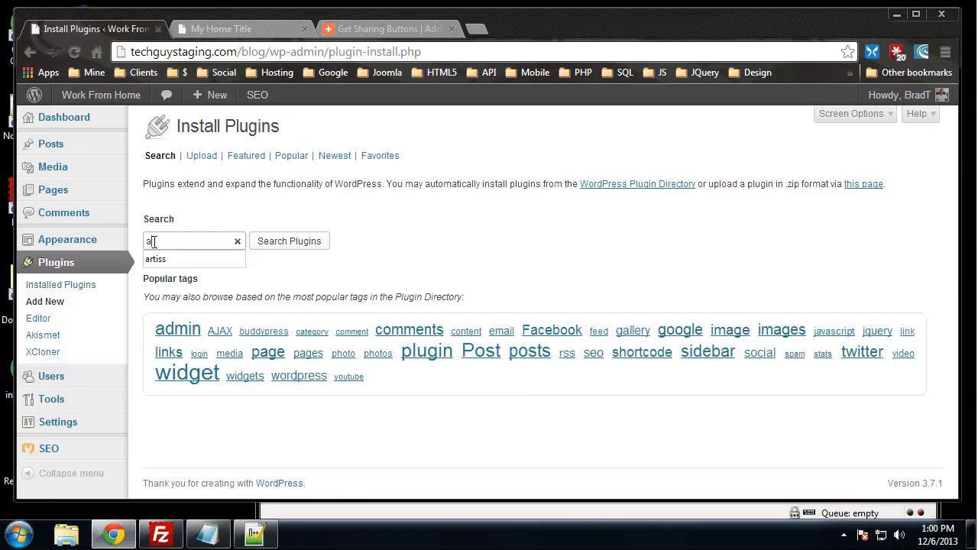
type("dthis")
key("Return")
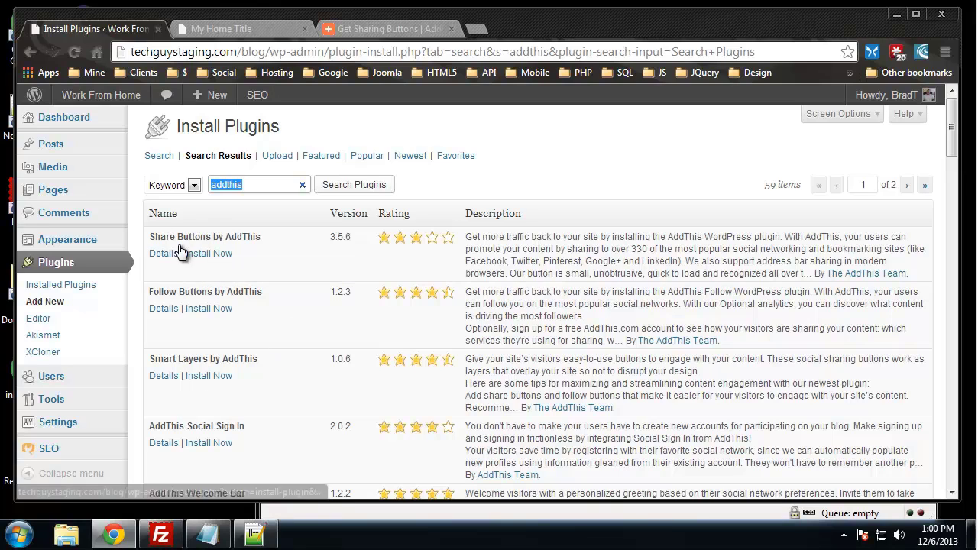
Install the Share Buttons by AddThis plugin and read the remaining setup steps in the AddThis instructions.
left_click(215, 257)
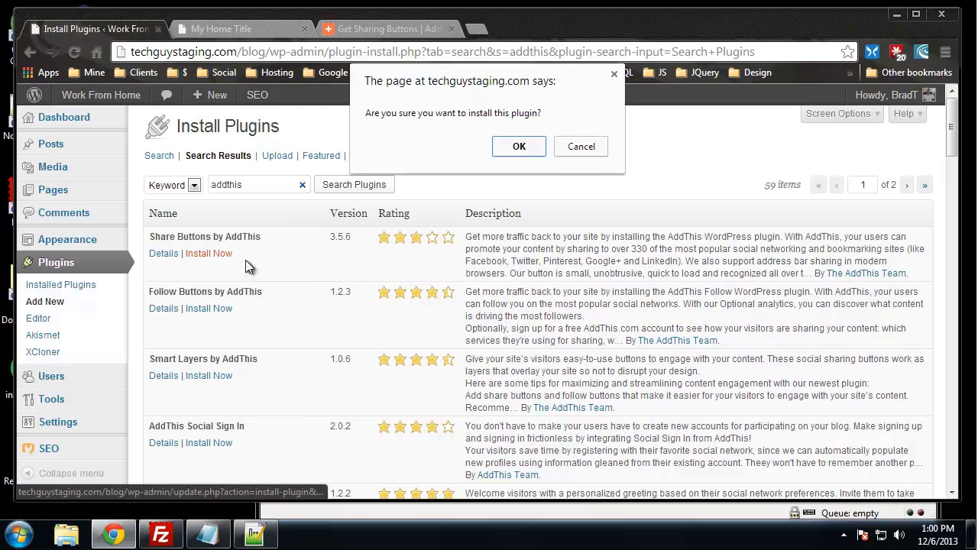
left_click(519, 148)
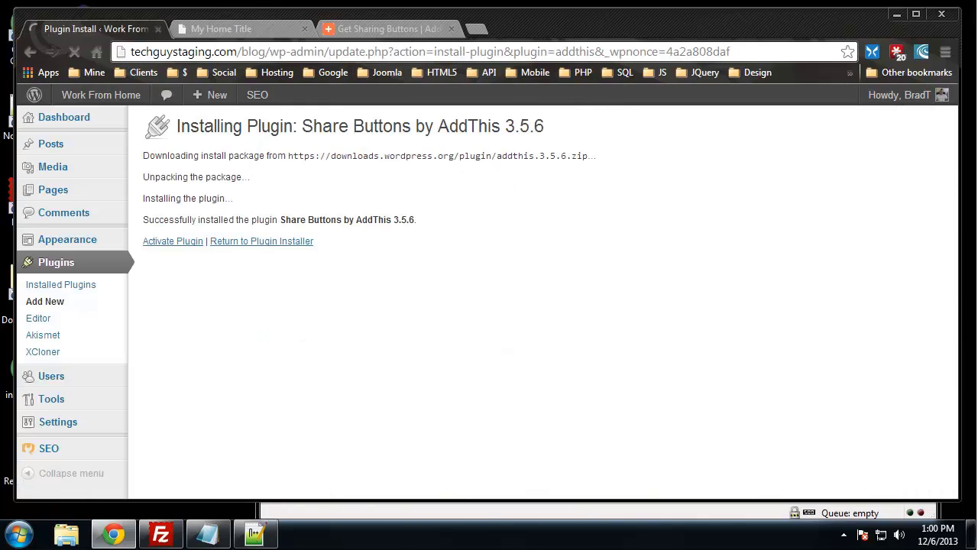
left_click(386, 29)
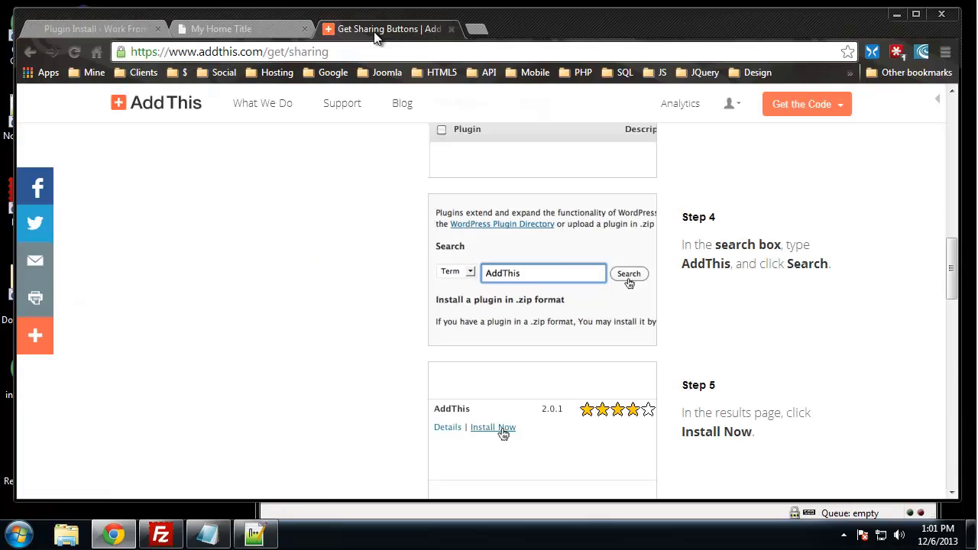
scroll(541, 256, "down", 3)
scroll(543, 259, "down", 4)
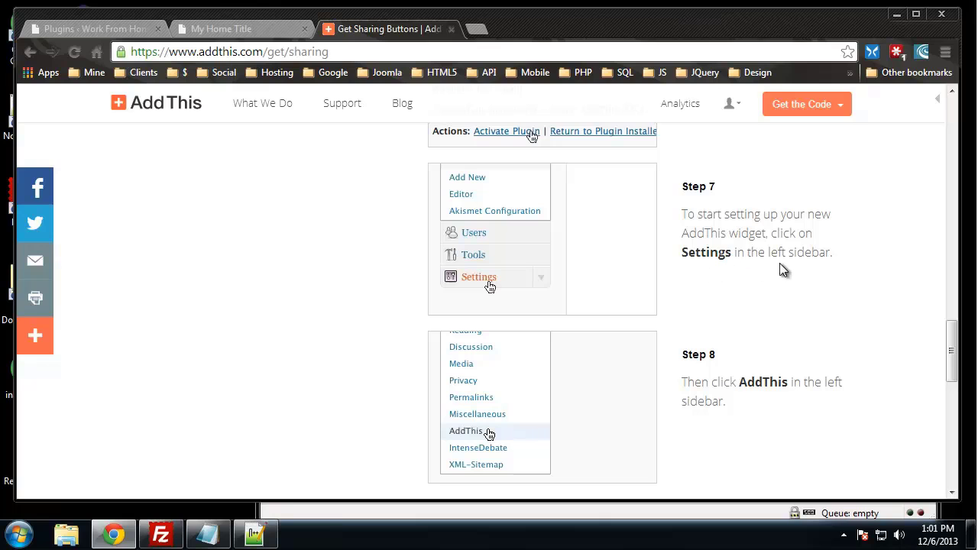
scroll(527, 359, "down", 2)
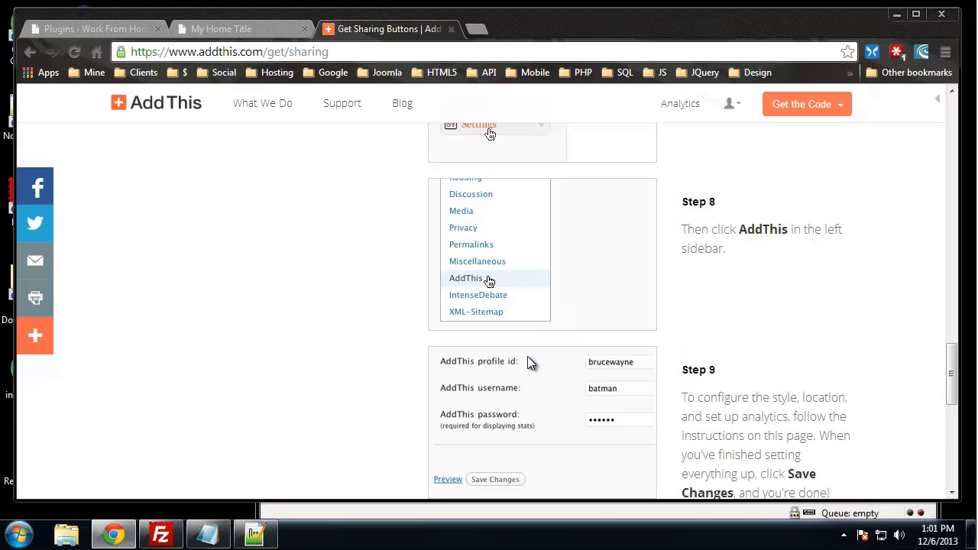
scroll(586, 350, "down", 1)
Activate the Share Buttons by AddThis plugin in WordPress and open its AddThis Share settings.
left_click(118, 31)
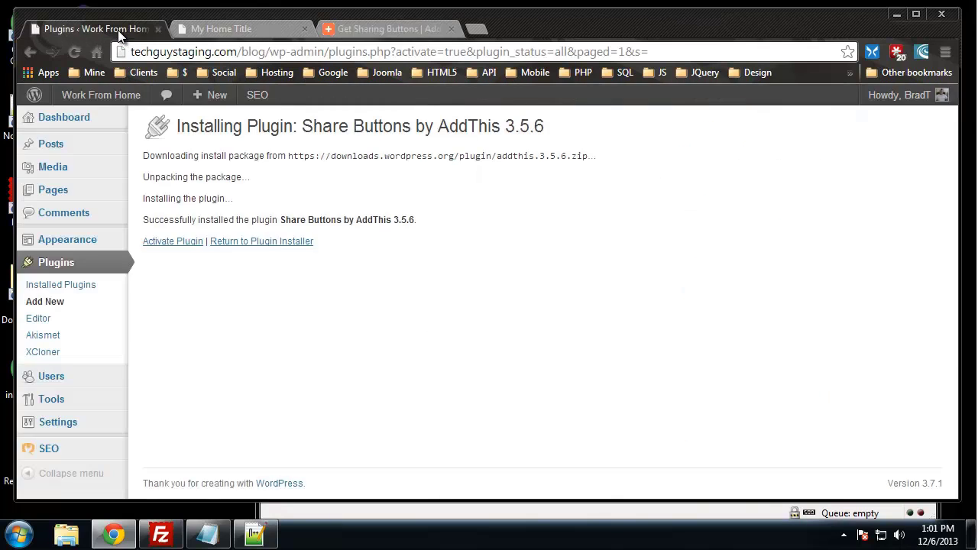
left_click(172, 241)
mouse_move(63, 430)
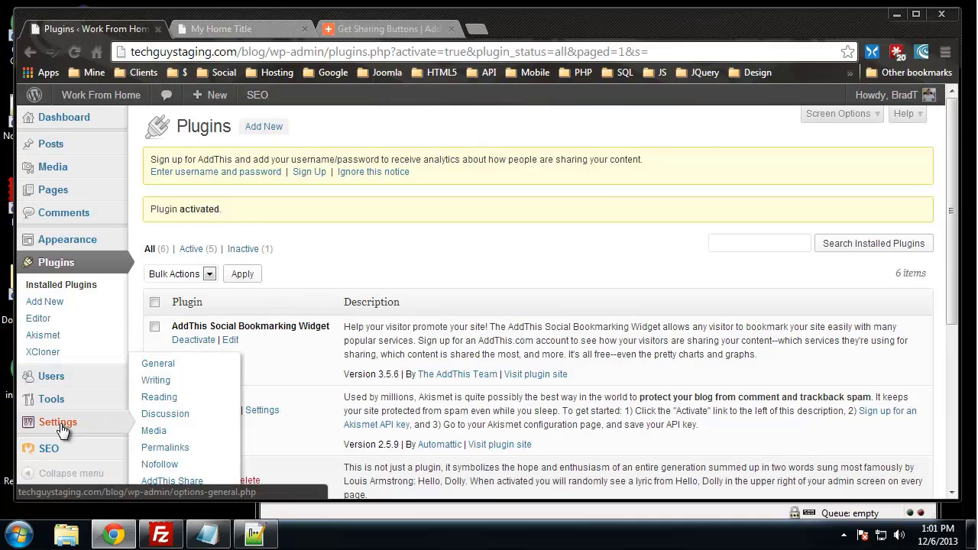
scroll(62, 429, "down", 1)
mouse_move(62, 349)
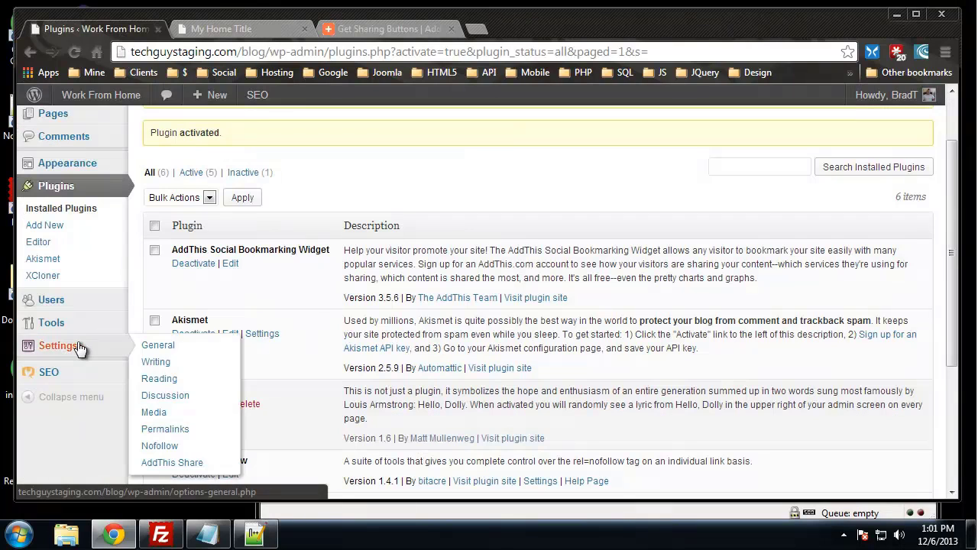
left_click(164, 465)
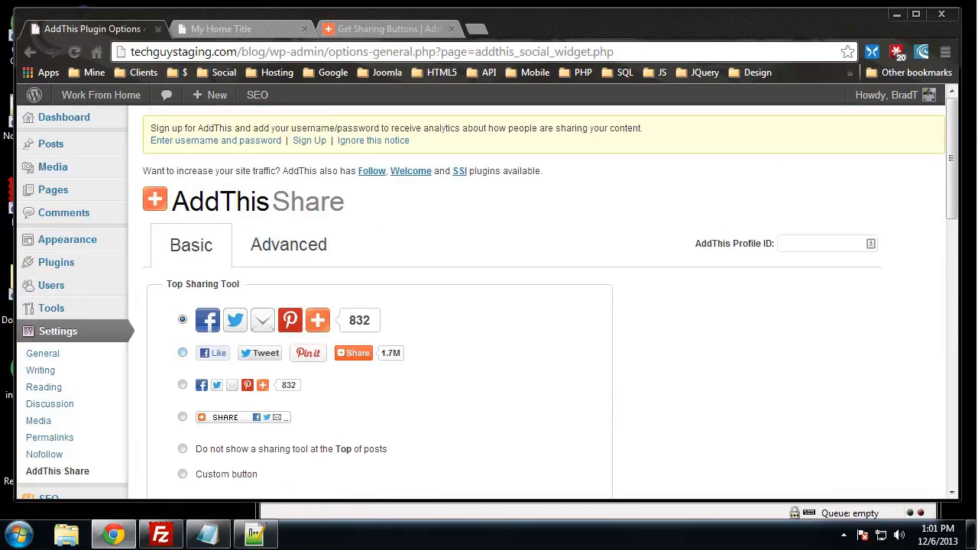
Look over the basic AddThis settings for the top and bottom sharing tools and the post preview.
scroll(611, 292, "down", 5)
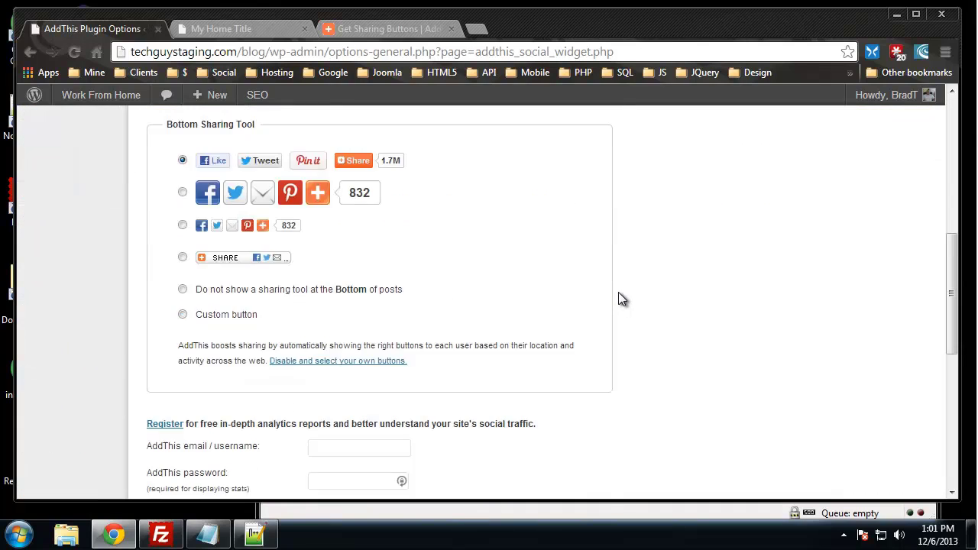
scroll(620, 298, "up", 5)
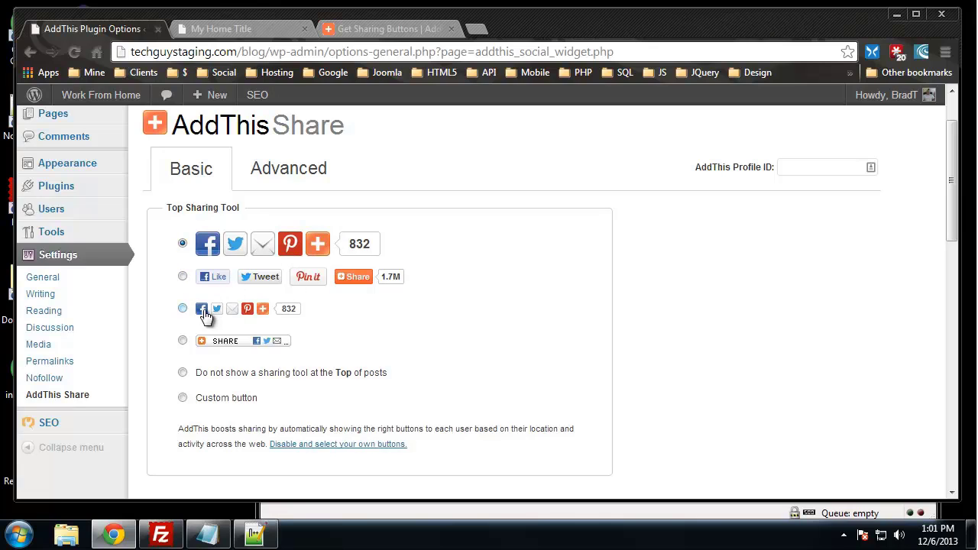
scroll(341, 369, "down", 2)
scroll(348, 369, "down", 3)
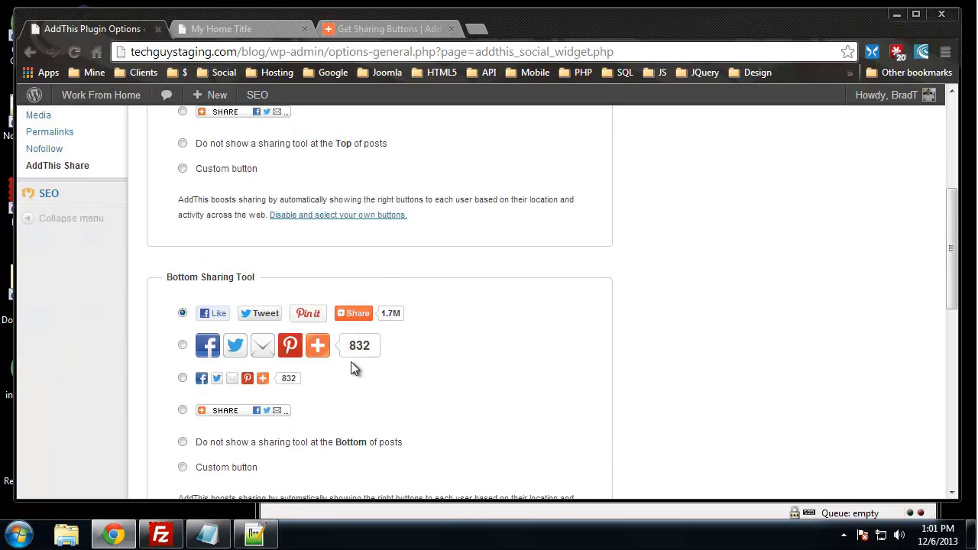
scroll(291, 336, "down", 5)
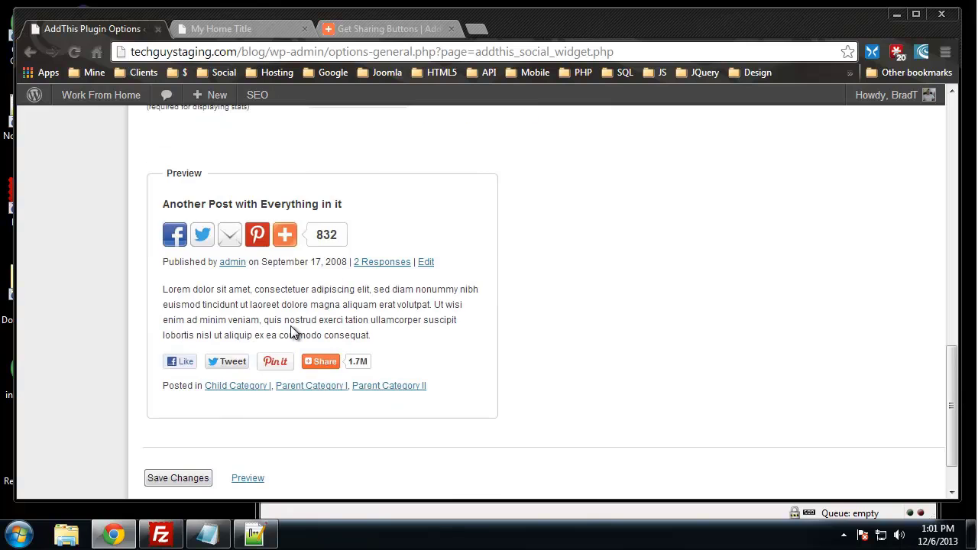
scroll(437, 267, "up", 10)
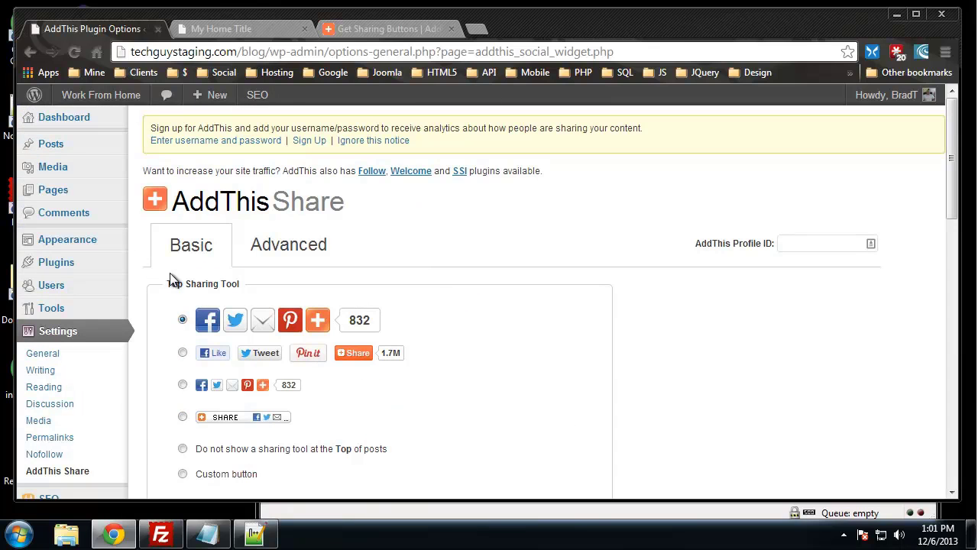
scroll(187, 369, "down", 3)
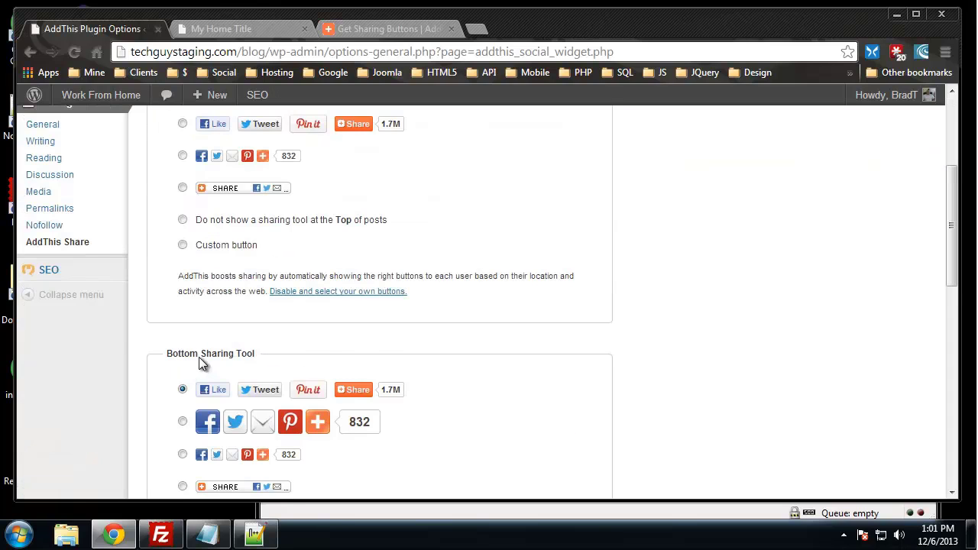
scroll(199, 357, "up", 3)
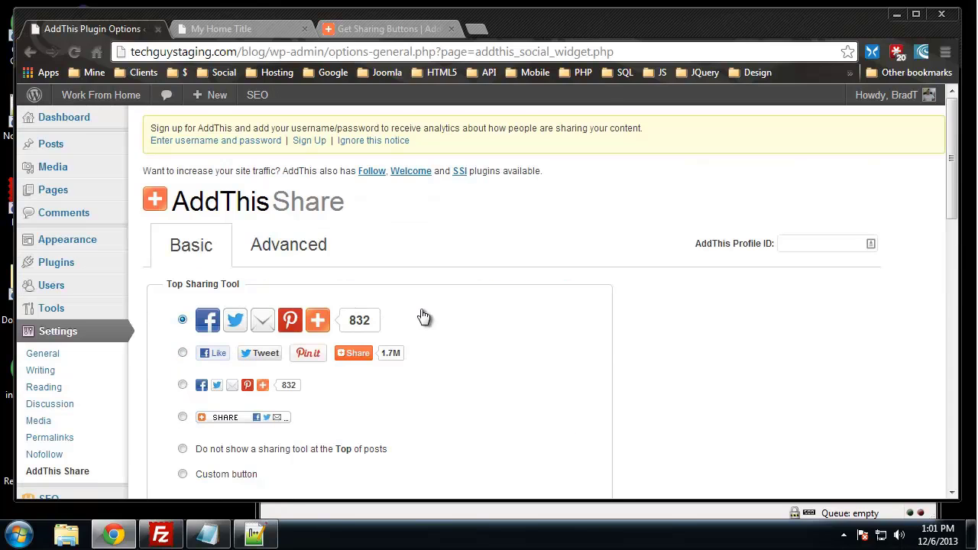
Look through the advanced AddThis settings for placement, tracking, display and additional options.
left_click(289, 249)
scroll(401, 267, "down", 2)
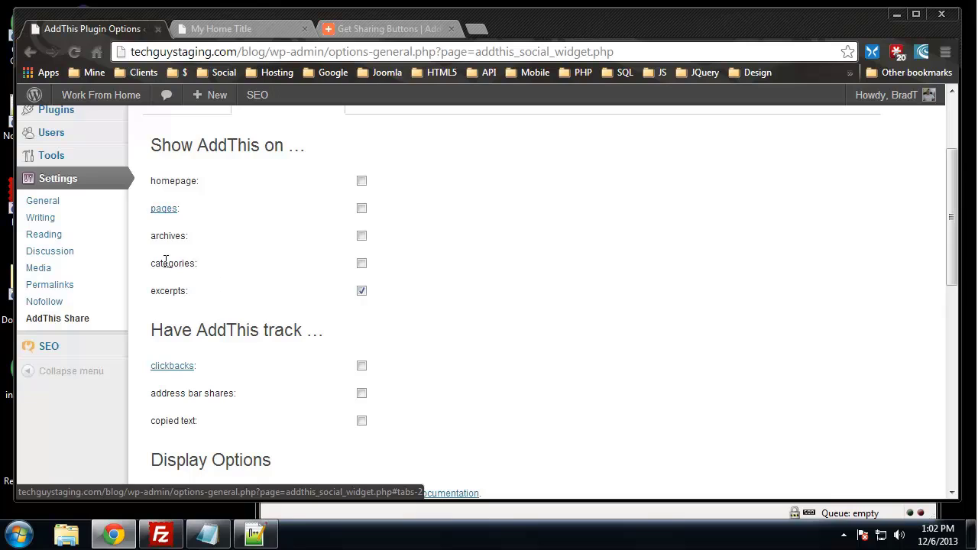
scroll(253, 330, "down", 1)
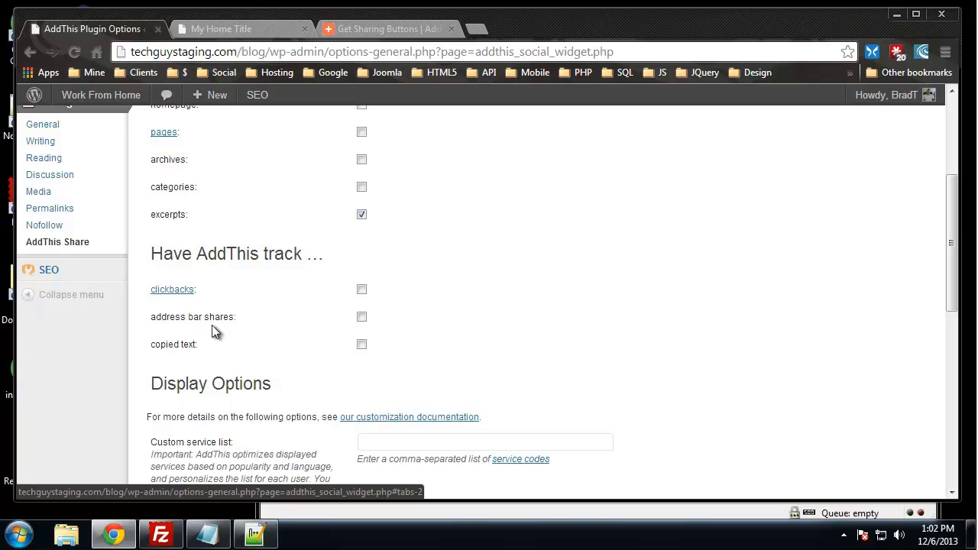
scroll(197, 361, "down", 4)
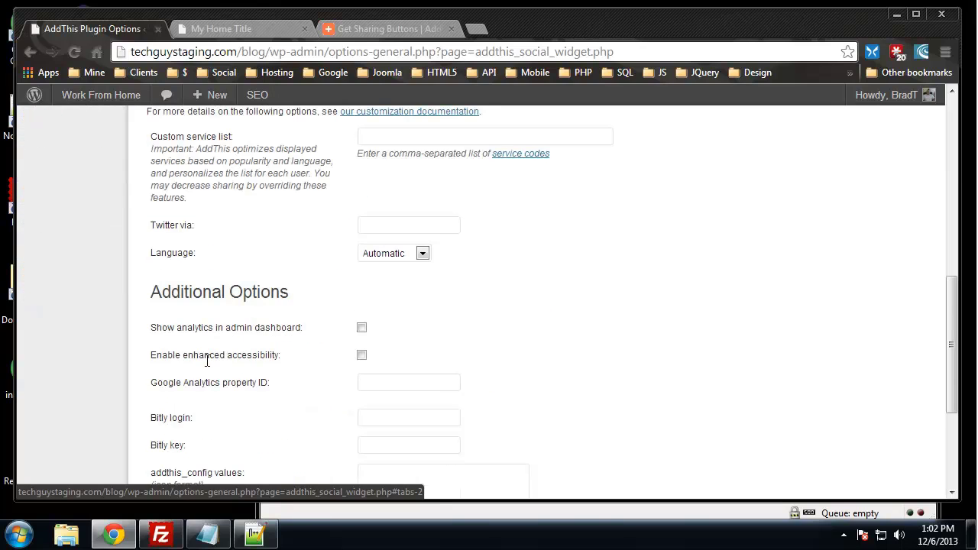
scroll(207, 360, "up", 1)
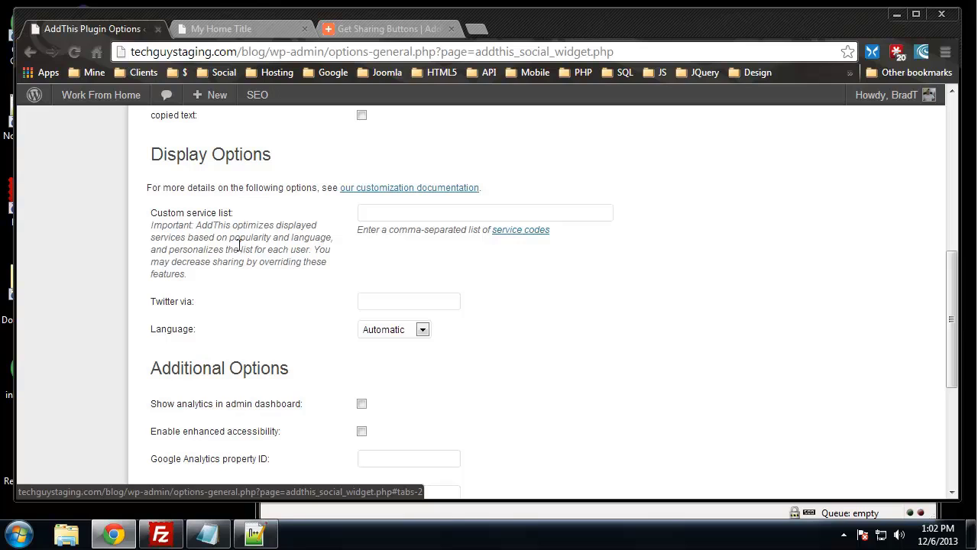
scroll(234, 249, "down", 2)
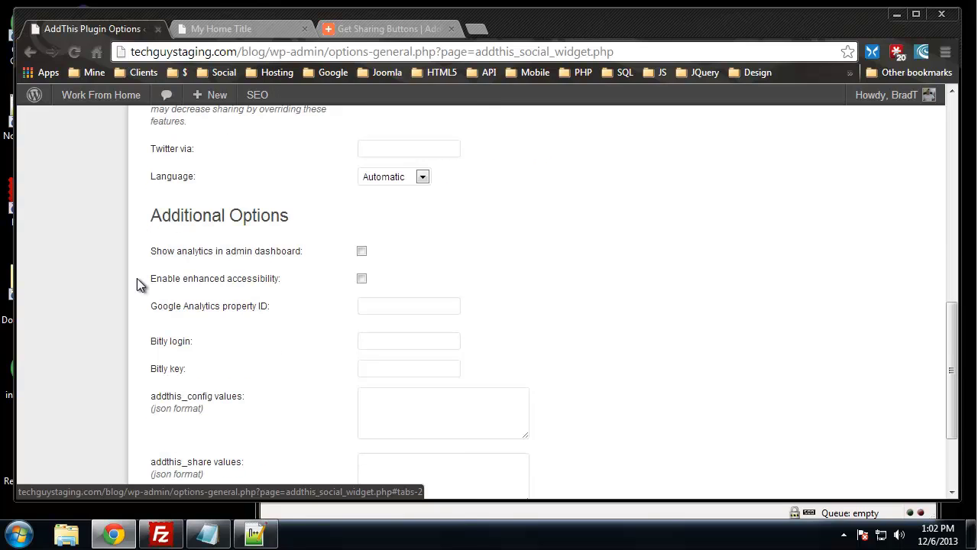
scroll(153, 275, "down", 1)
scroll(169, 265, "up", 1)
scroll(190, 264, "down", 2)
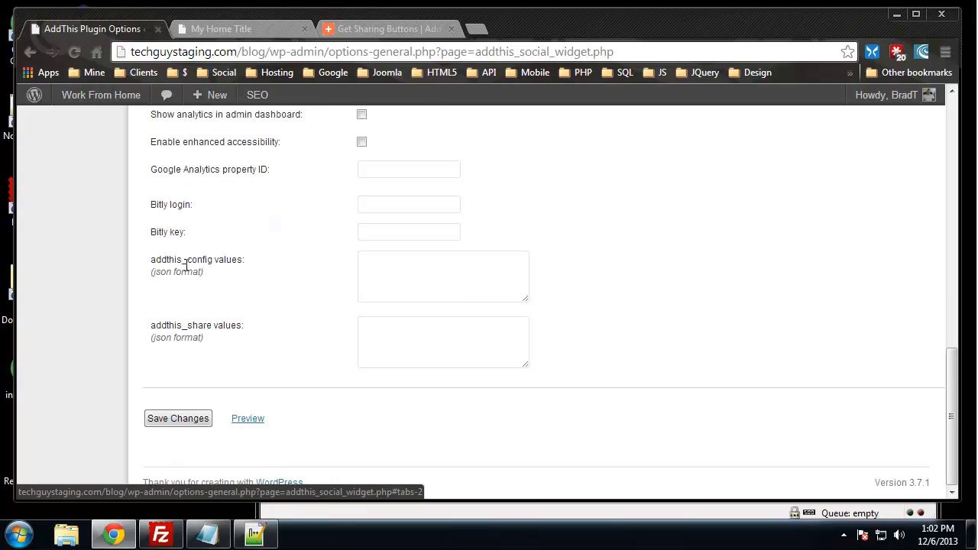
Enable AddThis on the homepage, pages, archives and categories as well as excerpts, and save the settings.
scroll(219, 275, "up", 10)
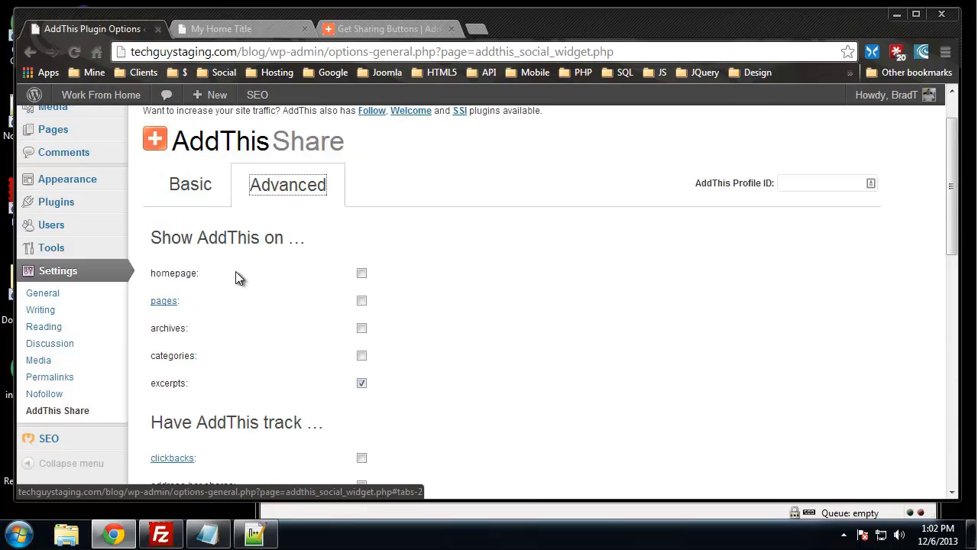
left_click(364, 301)
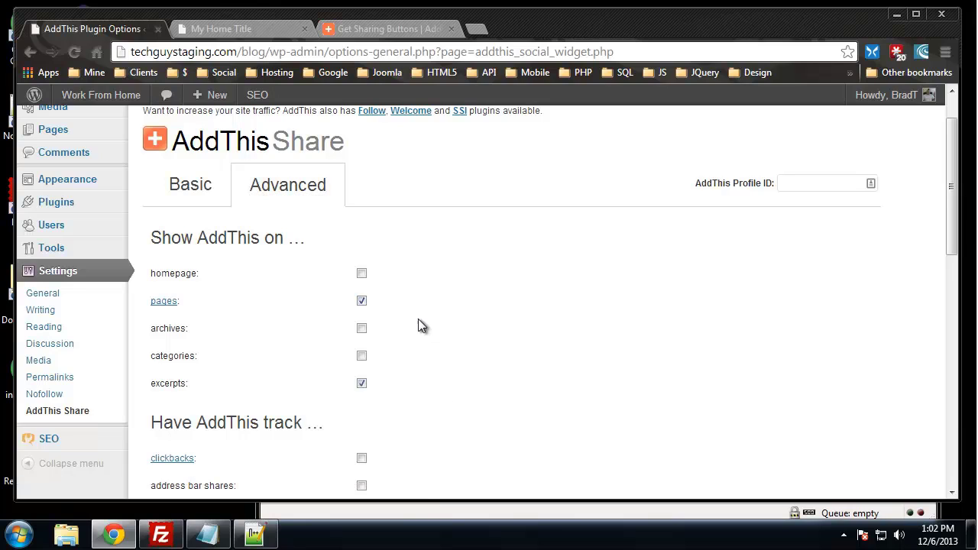
left_click(362, 357)
left_click(362, 274)
scroll(641, 374, "up", 1)
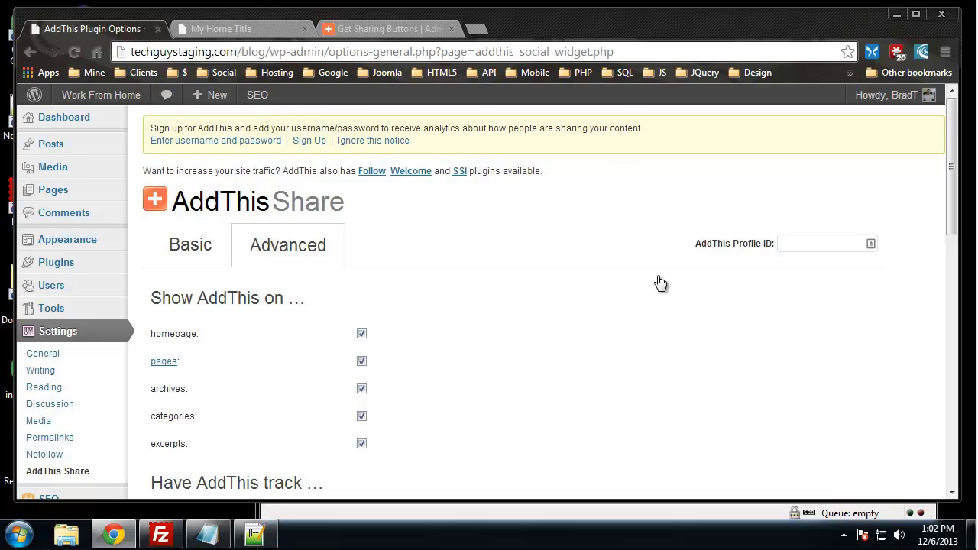
scroll(537, 303, "down", 15)
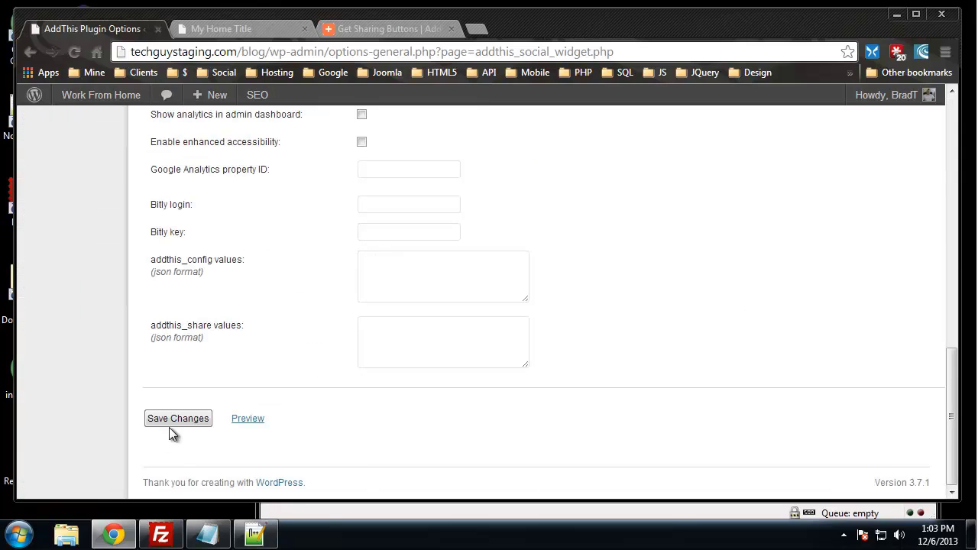
left_click(185, 419)
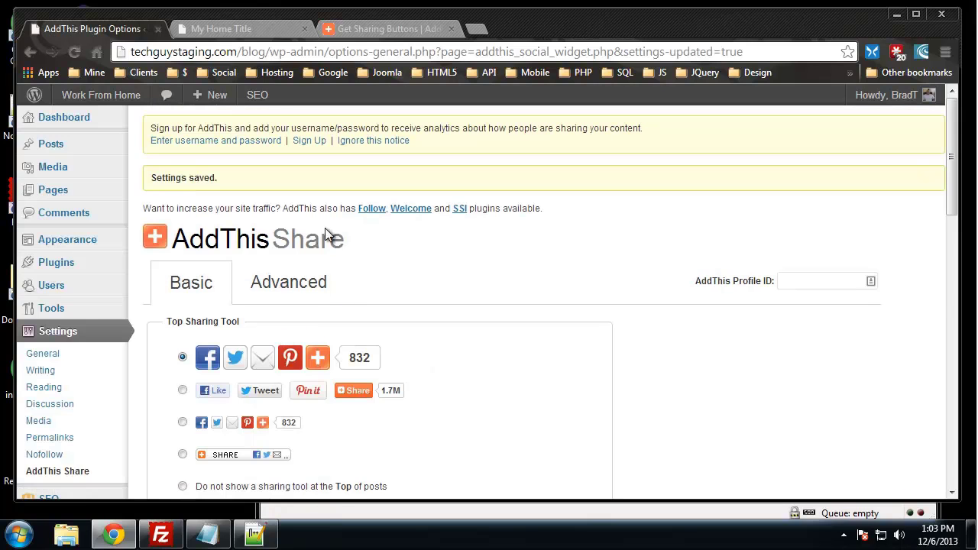
Reload the blog's front page and examine the share buttons above and below the posts, including the expanded list of sharing services.
left_click(221, 28)
left_click(74, 52)
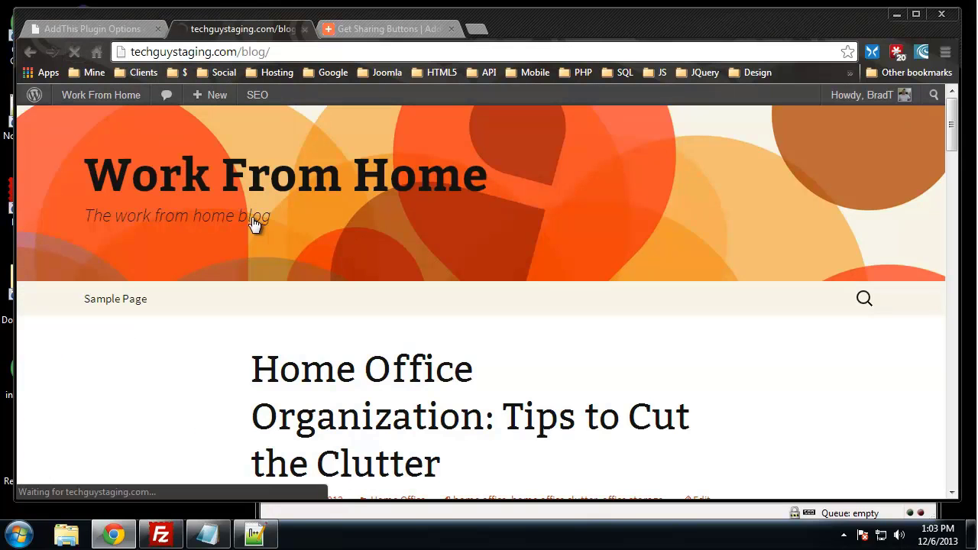
scroll(249, 247, "down", 4)
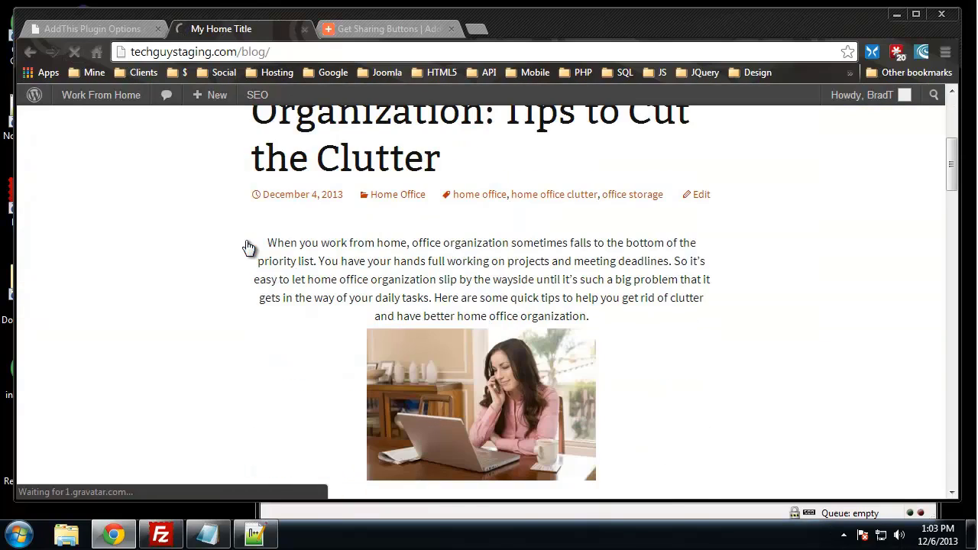
scroll(249, 247, "down", 20)
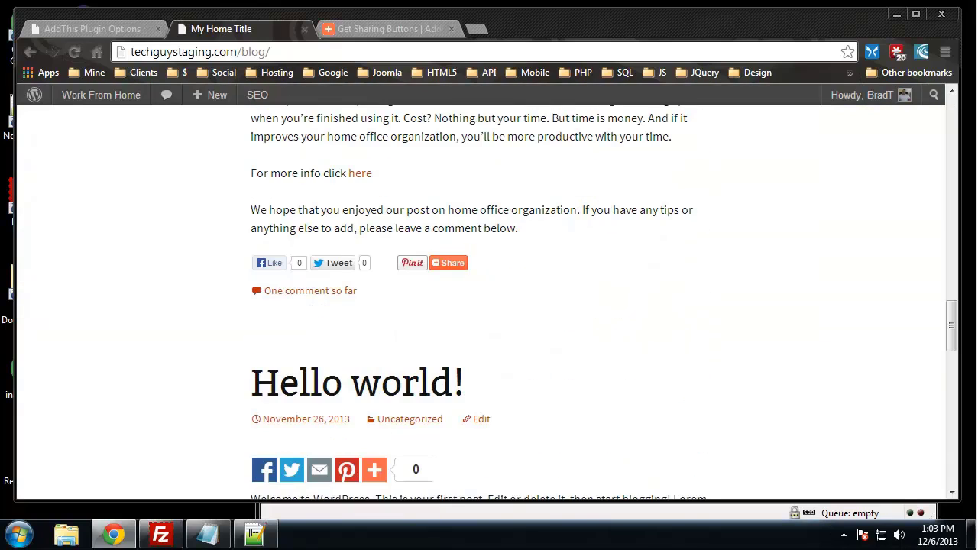
scroll(120, 221, "down", 2)
scroll(119, 218, "up", 3)
scroll(119, 218, "up", 1)
scroll(119, 219, "down", 2)
mouse_move(435, 266)
scroll(503, 282, "down", 3)
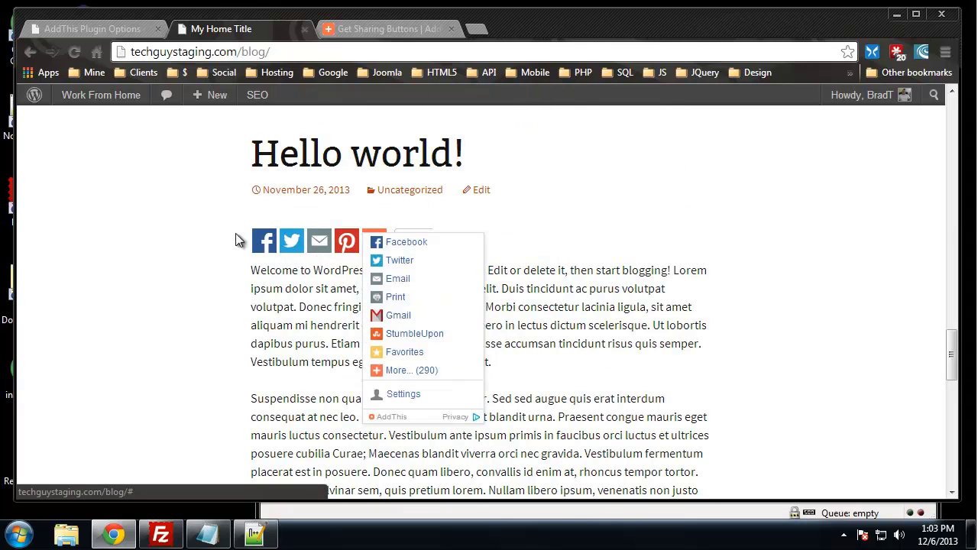
scroll(345, 242, "down", 10)
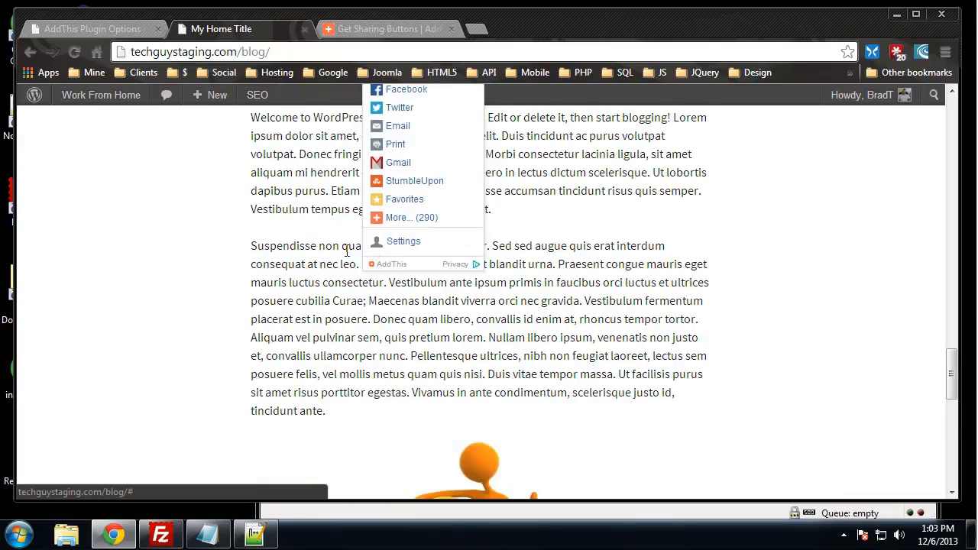
Open the Facebook share window from the share buttons above the "Home Office Organization: Tips to Cut the Clutter" post.
scroll(141, 243, "up", 20)
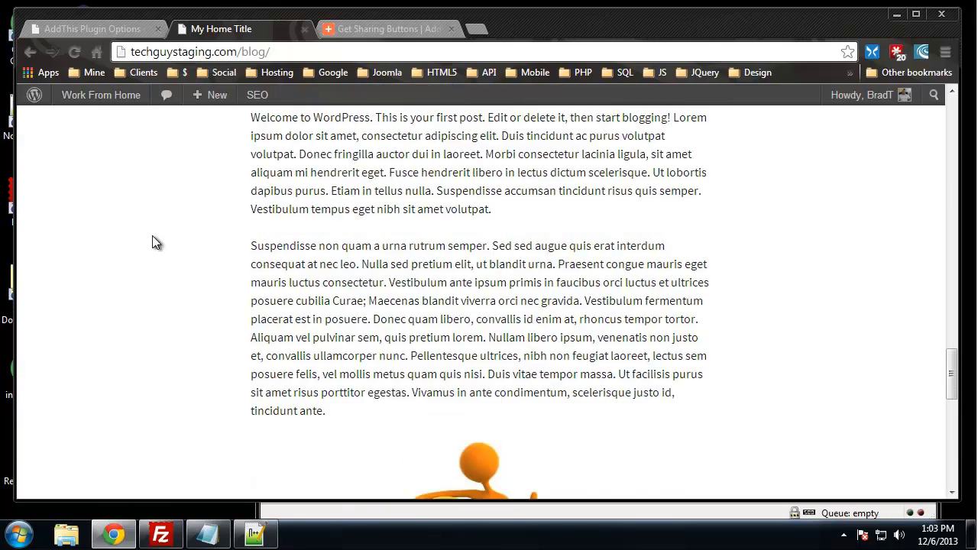
scroll(159, 246, "up", 3)
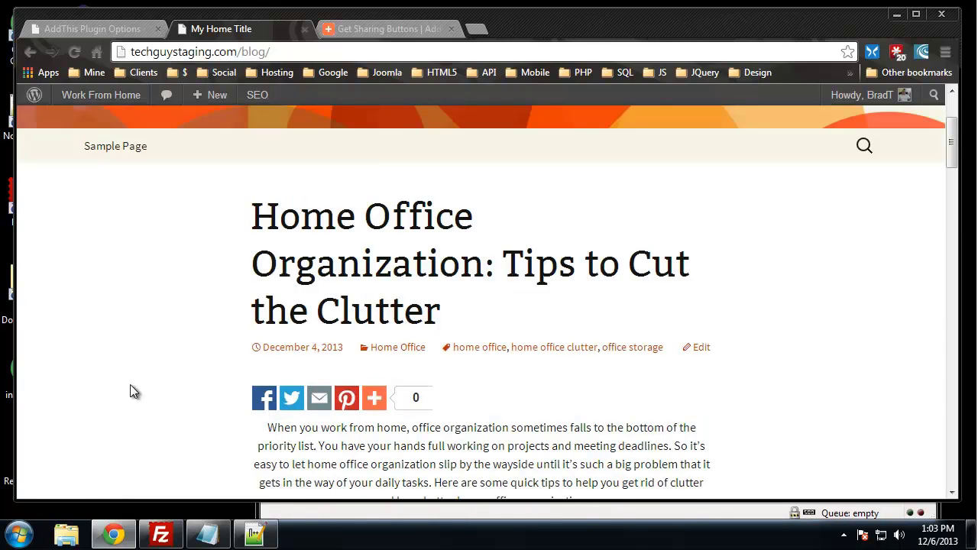
scroll(116, 387, "down", 1)
left_click(263, 321)
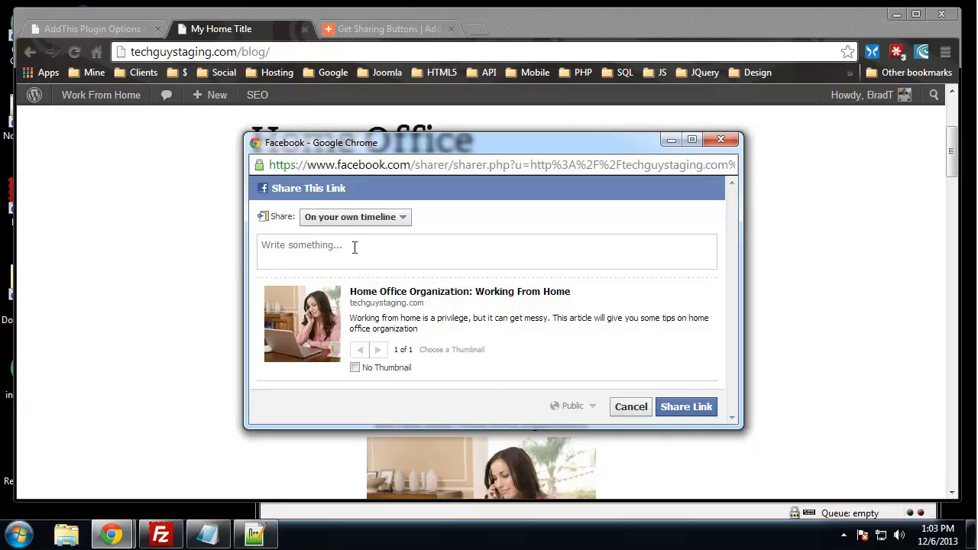
Try the Facebook share destinations by choosing "On a Page you manage", and close the share window without posting.
left_click(306, 243)
left_click(374, 220)
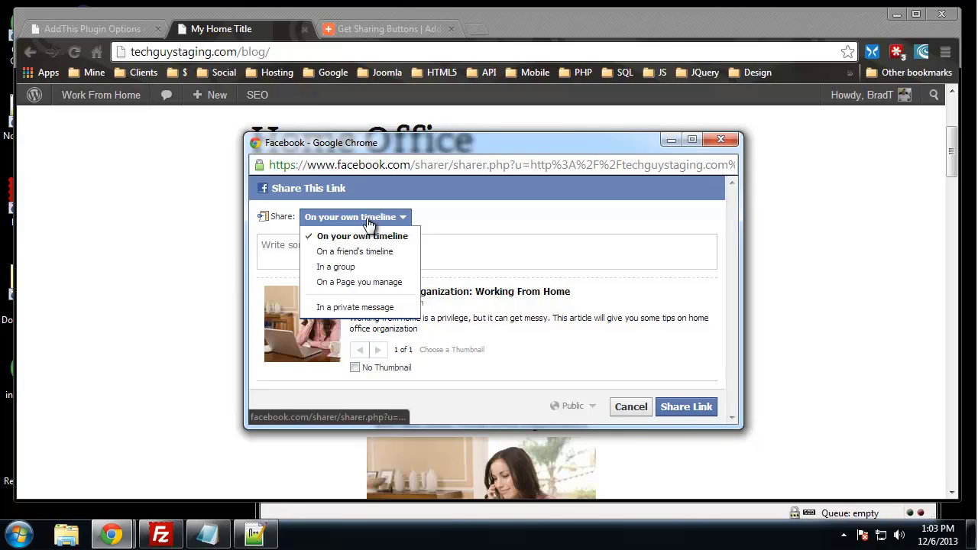
left_click(370, 283)
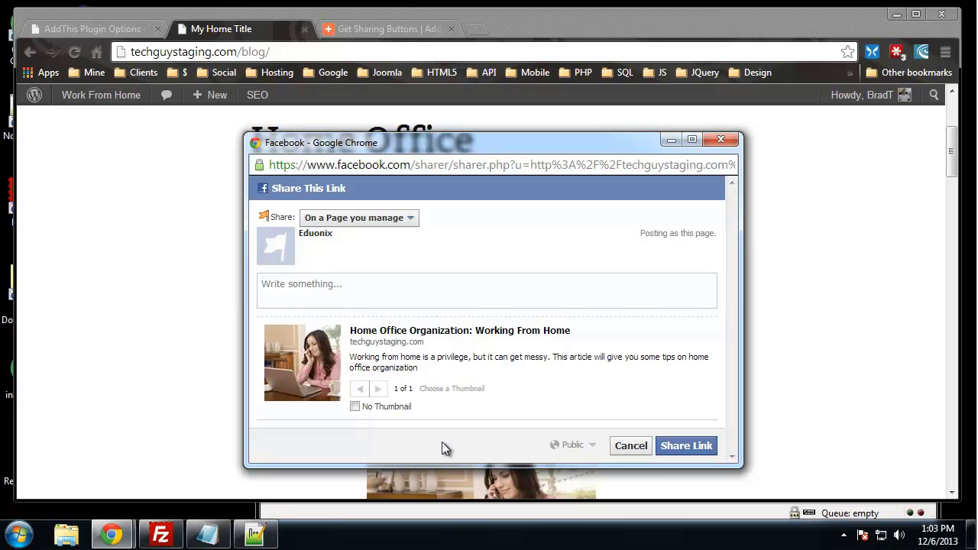
left_click(721, 140)
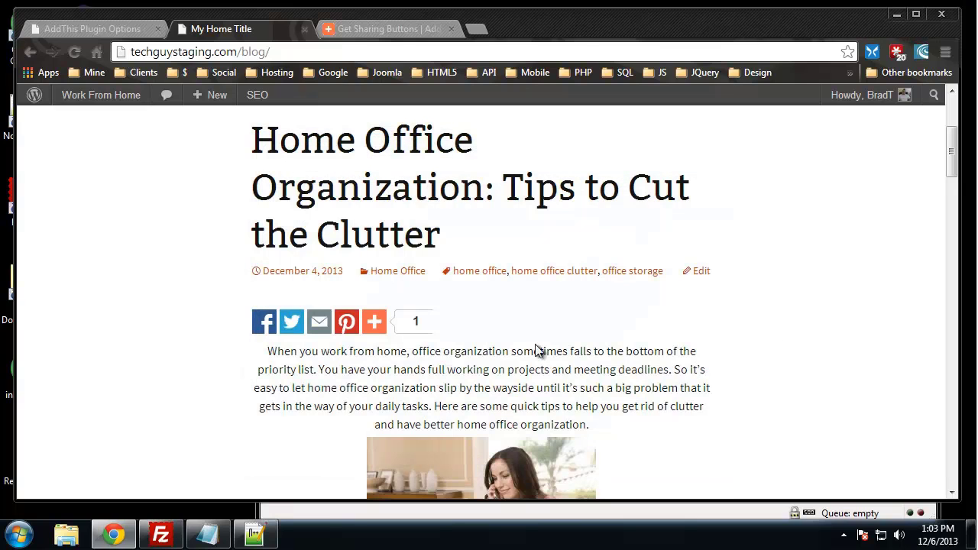
Open the Twitter share window for the same post from the expanded sharing list, and close it without tweeting.
mouse_move(374, 321)
left_click(397, 134)
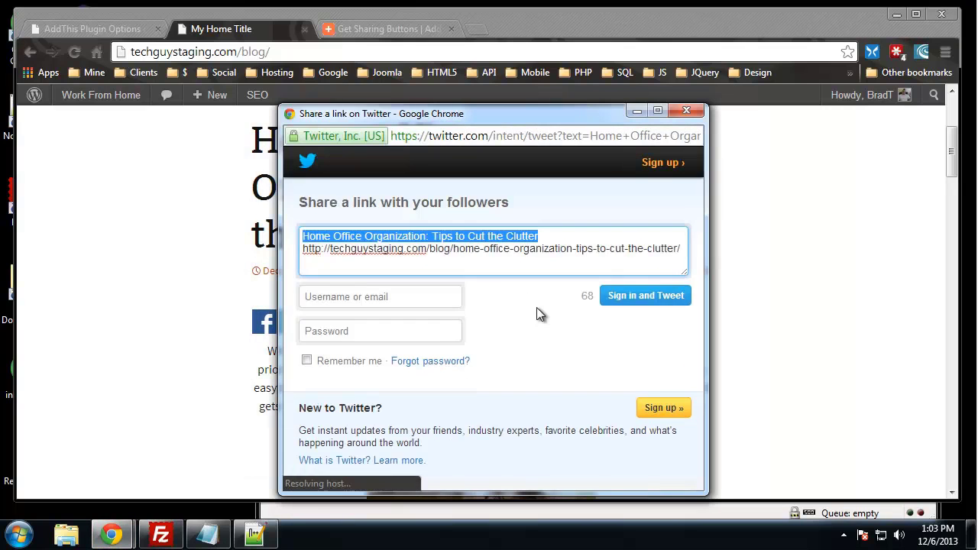
left_click(687, 112)
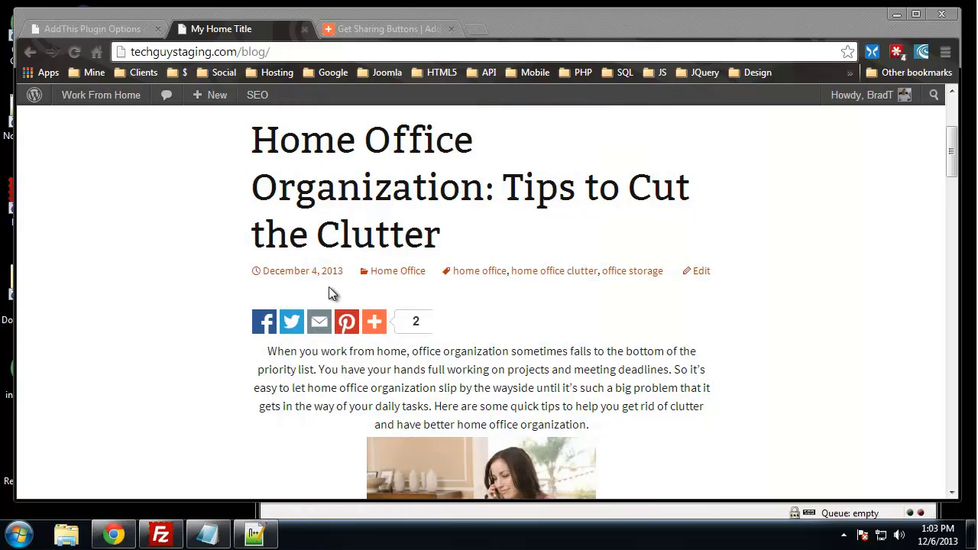
Browse the full AddThis list of sharing services for the post, close it and return to the start of the page.
mouse_move(375, 328)
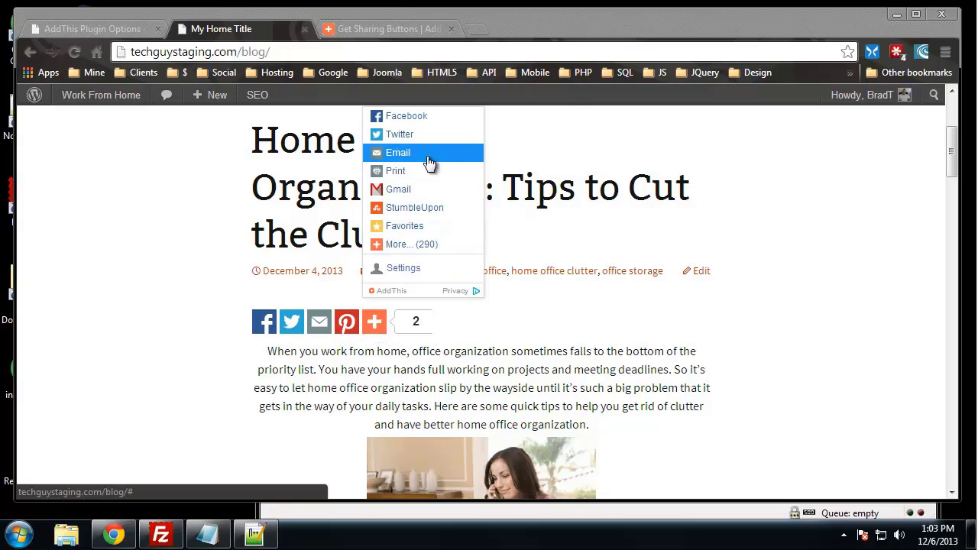
left_click(416, 243)
scroll(673, 282, "down", 4)
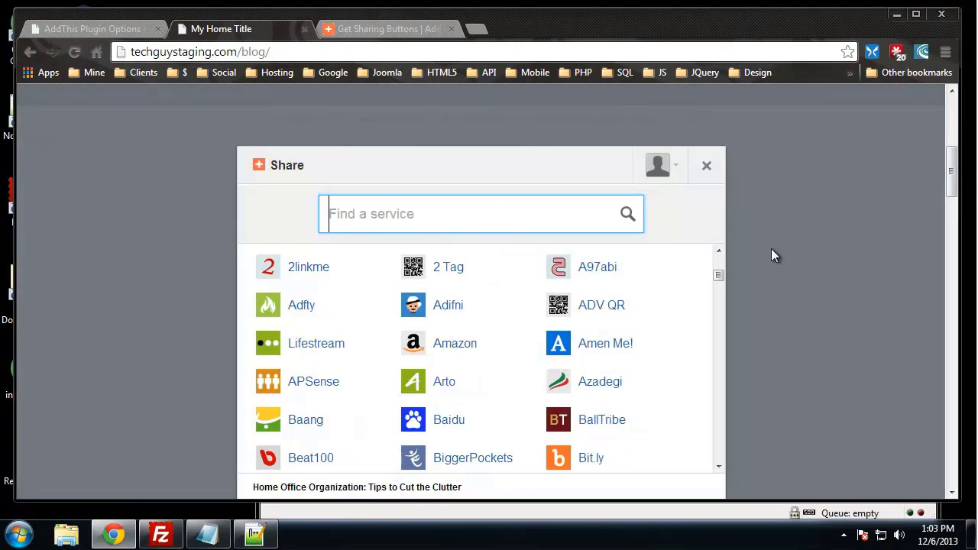
scroll(619, 309, "down", 2)
scroll(620, 309, "down", 2)
left_click_drag(721, 290, 732, 397)
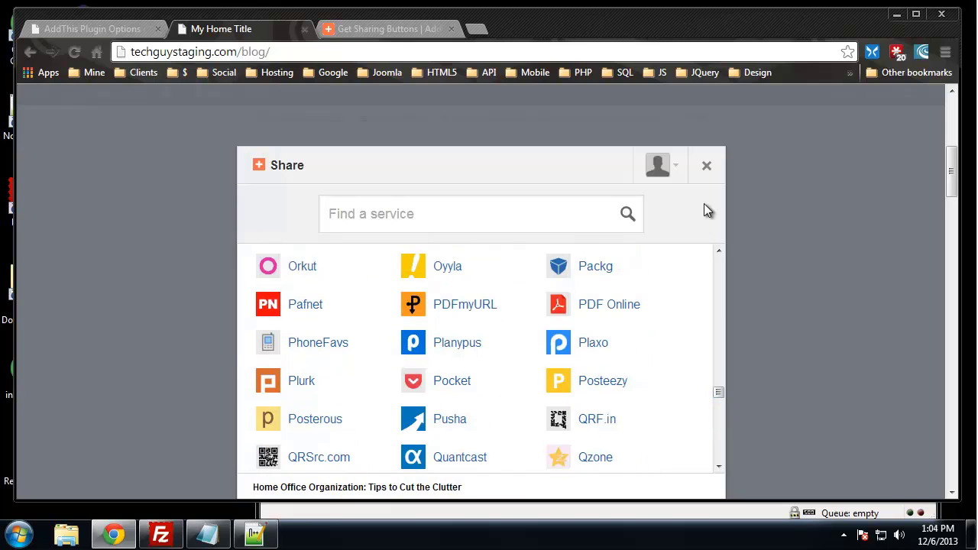
left_click(706, 165)
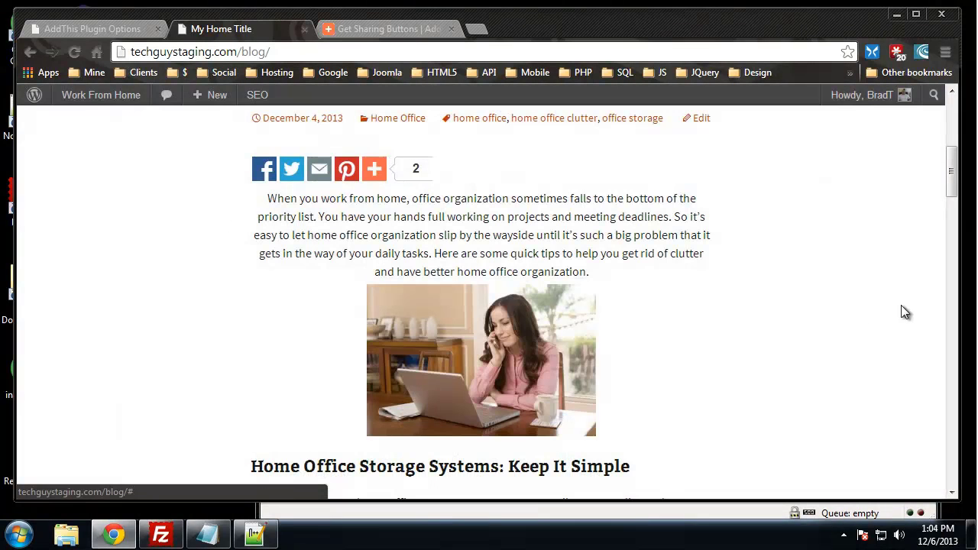
scroll(774, 326, "up", 4)
scroll(774, 325, "up", 1)
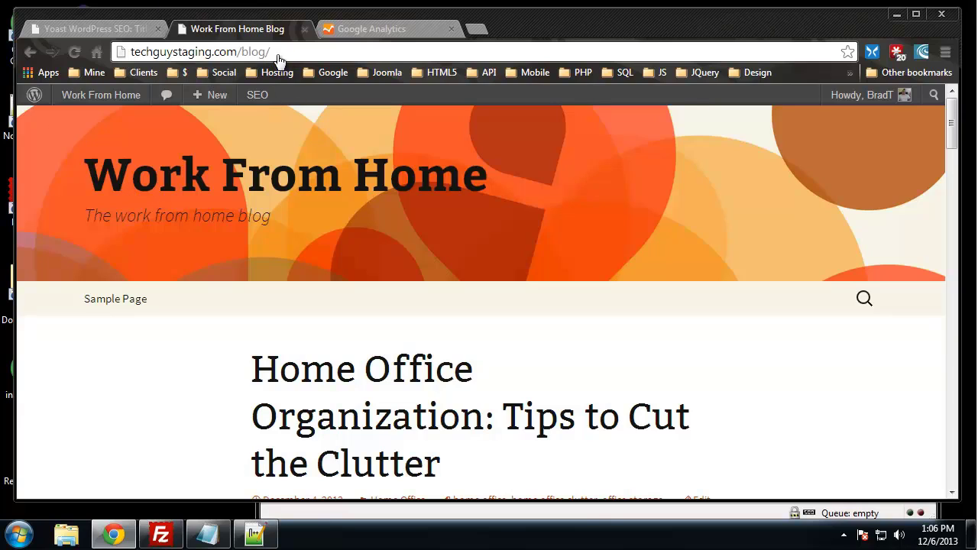
Switch to Google Analytics and look through the listed accounts and websites with their visit statistics.
left_click(353, 37)
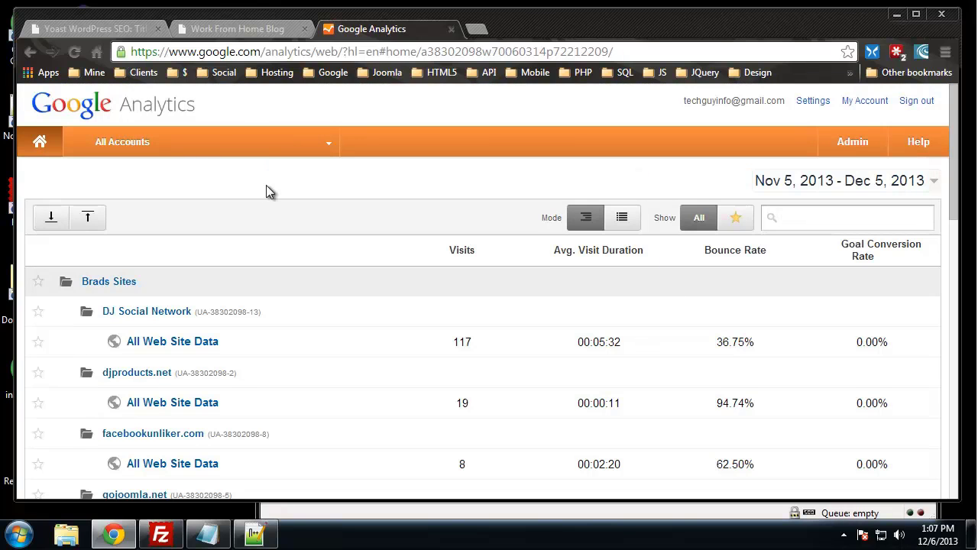
scroll(266, 185, "down", 10)
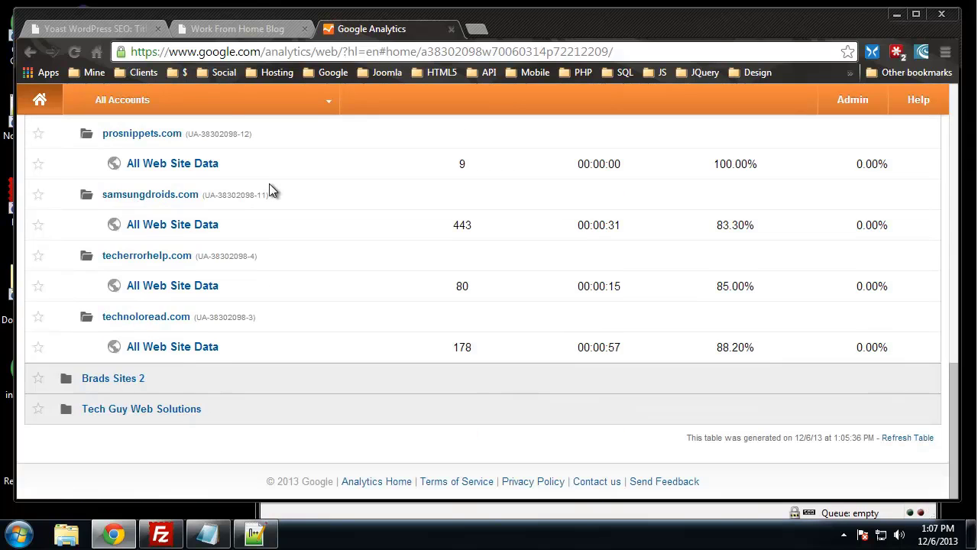
scroll(269, 187, "up", 8)
scroll(153, 273, "up", 2)
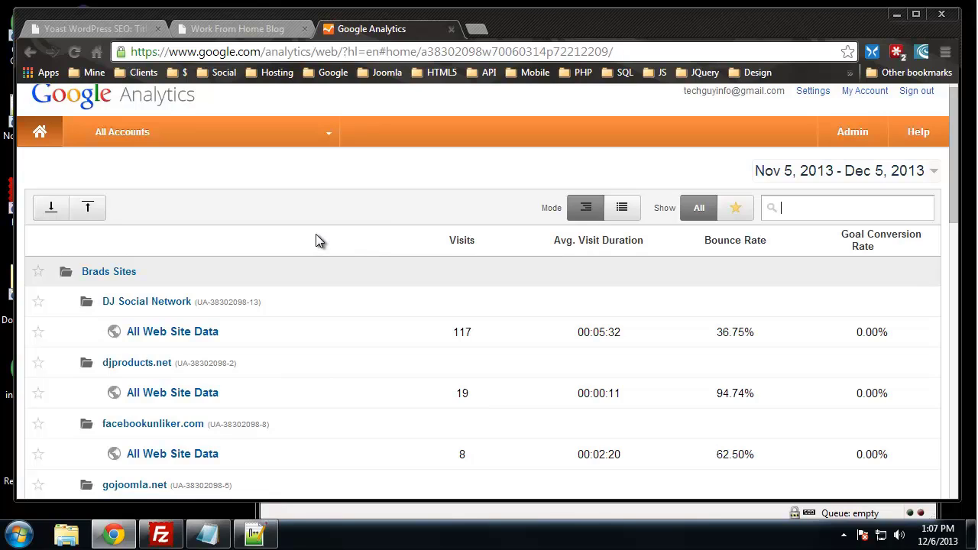
scroll(315, 237, "up", 1)
In the Analytics administration, look through the current account's properties and start creating a new account.
left_click(847, 146)
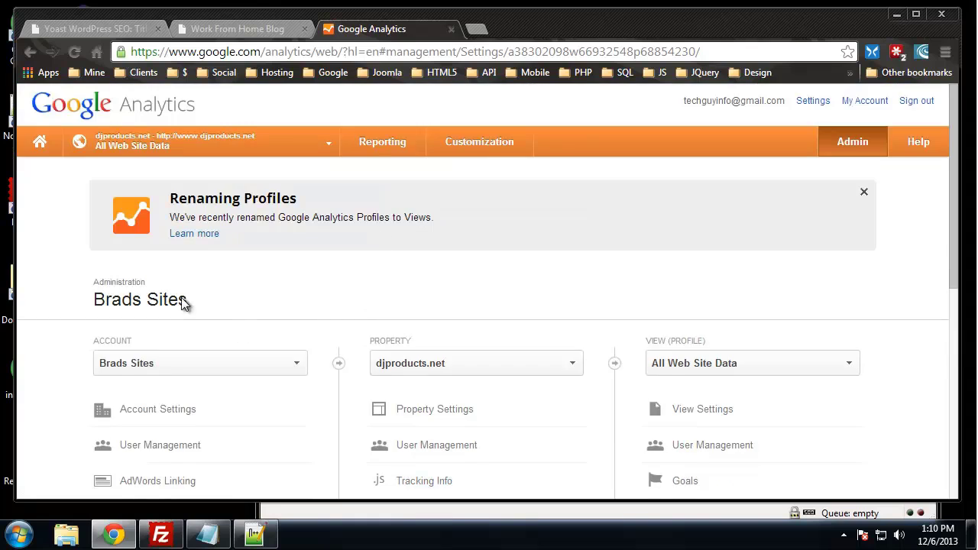
scroll(229, 298, "down", 1)
left_click(426, 286)
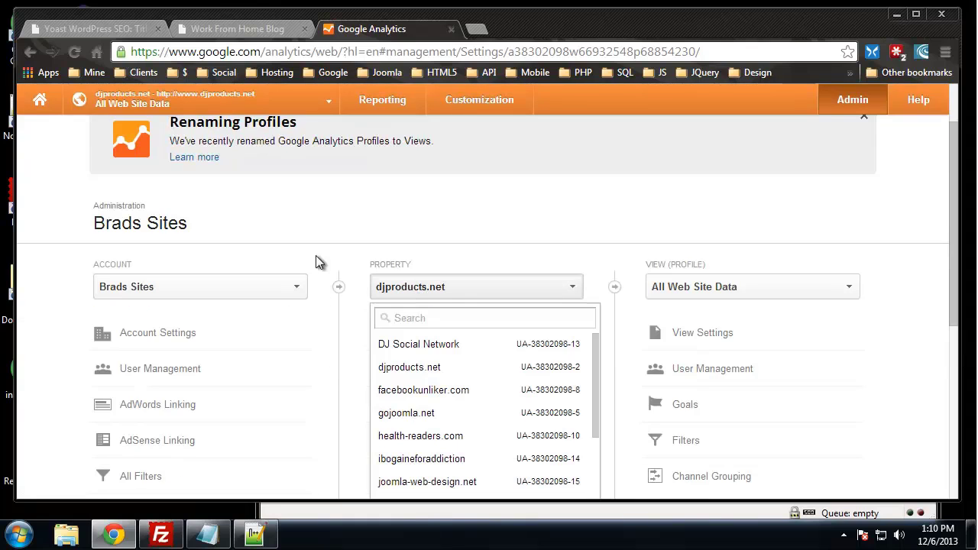
scroll(524, 448, "down", 4)
scroll(524, 443, "down", 3)
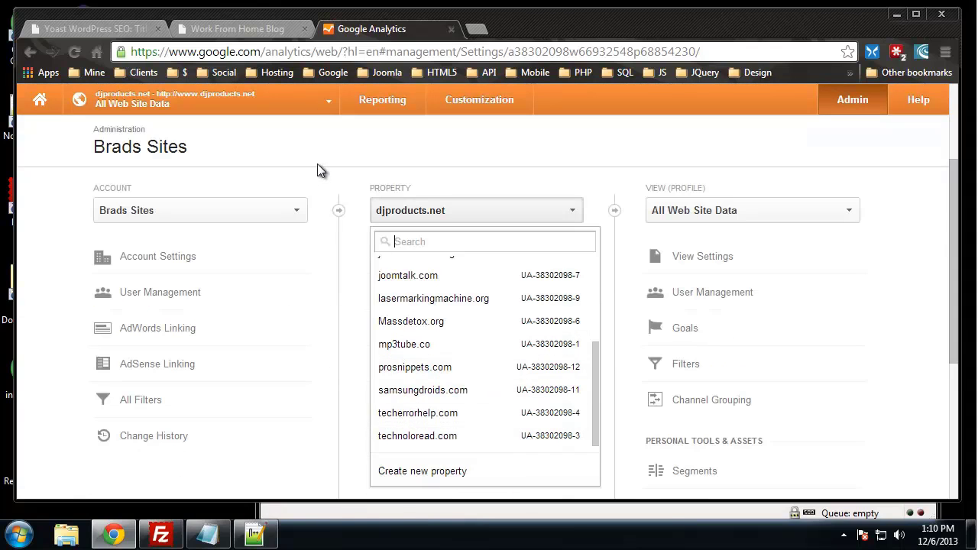
left_click(292, 214)
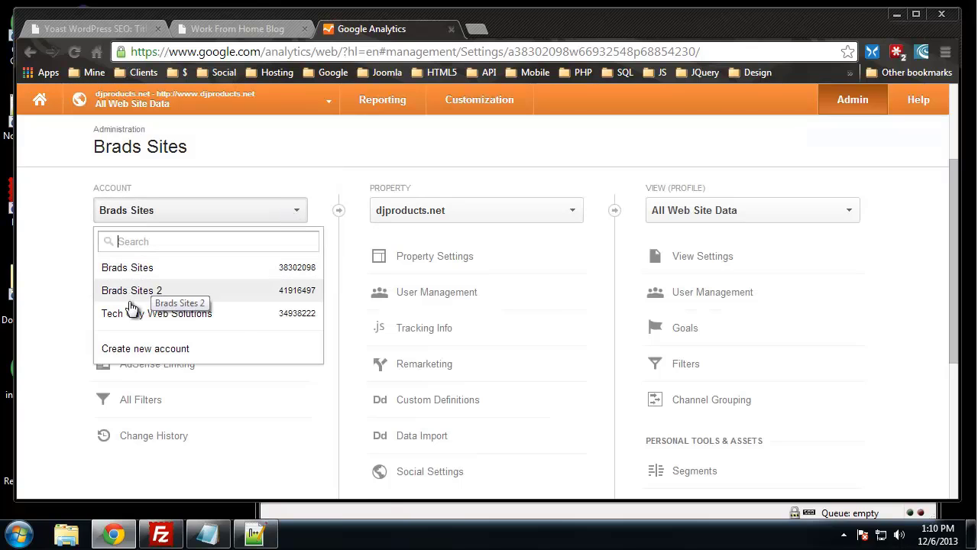
left_click(130, 356)
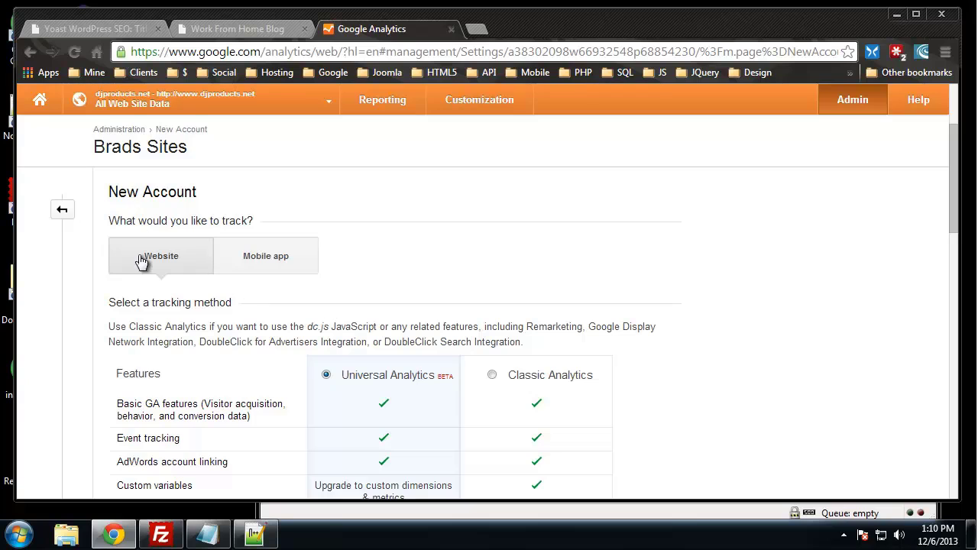
Compare the features of the Universal Analytics and Classic Analytics tracking methods for the new website account.
scroll(159, 261, "down", 1)
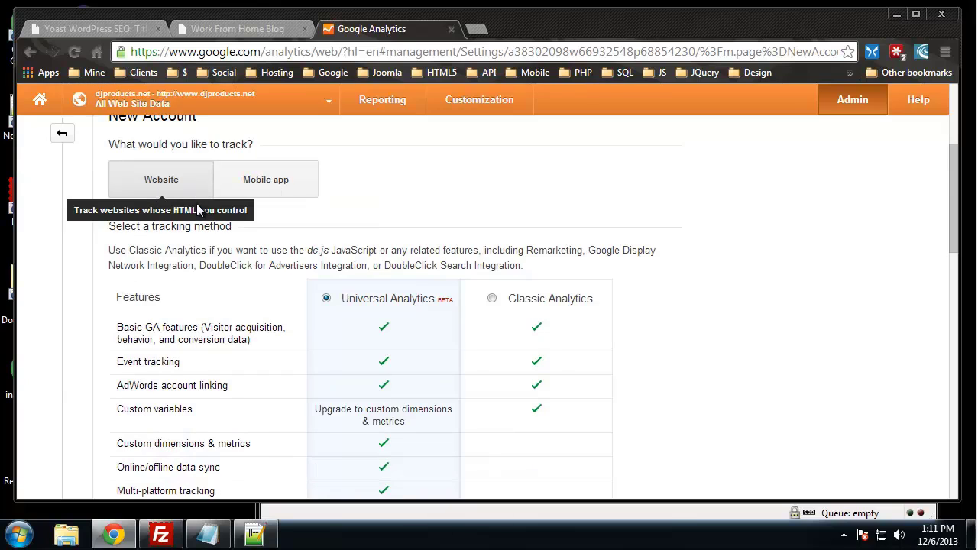
scroll(192, 218, "down", 2)
scroll(193, 220, "up", 1)
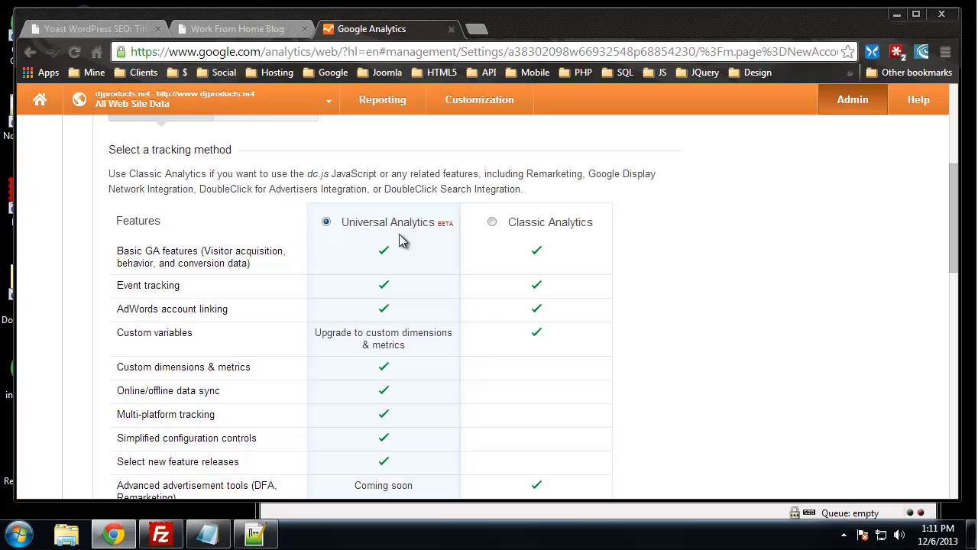
scroll(294, 271, "down", 2)
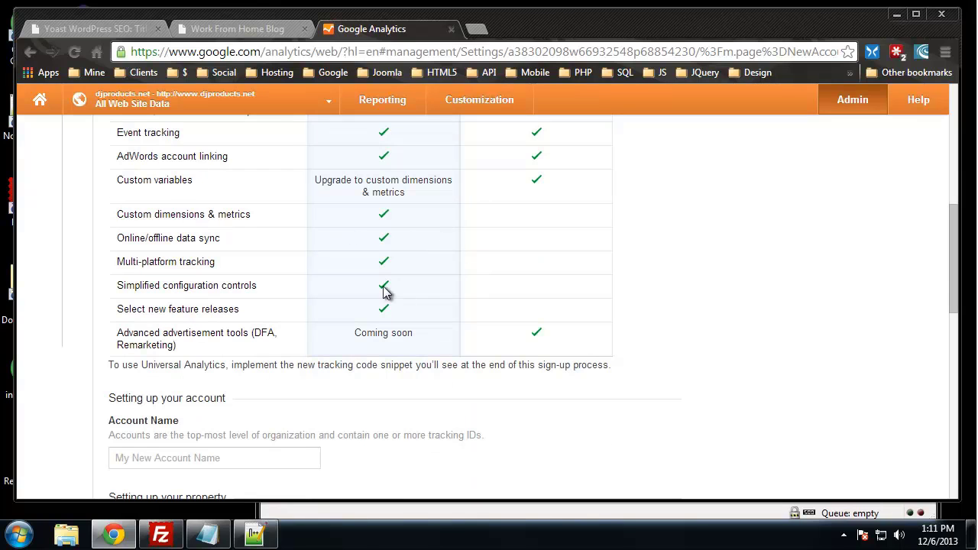
scroll(377, 242, "down", 2)
scroll(392, 265, "down", 1)
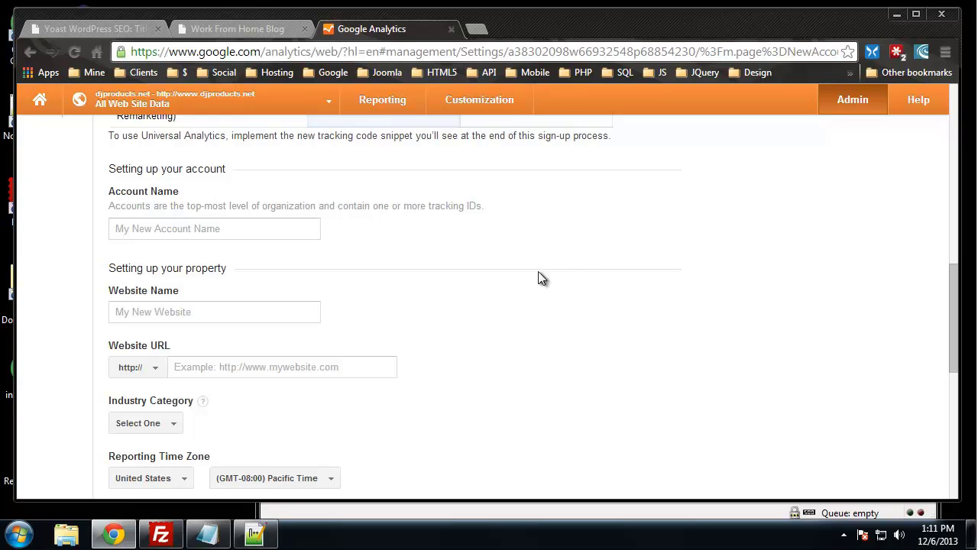
Enter "Tech Guy Staging" as both the account name and the website name.
scroll(575, 279, "down", 1)
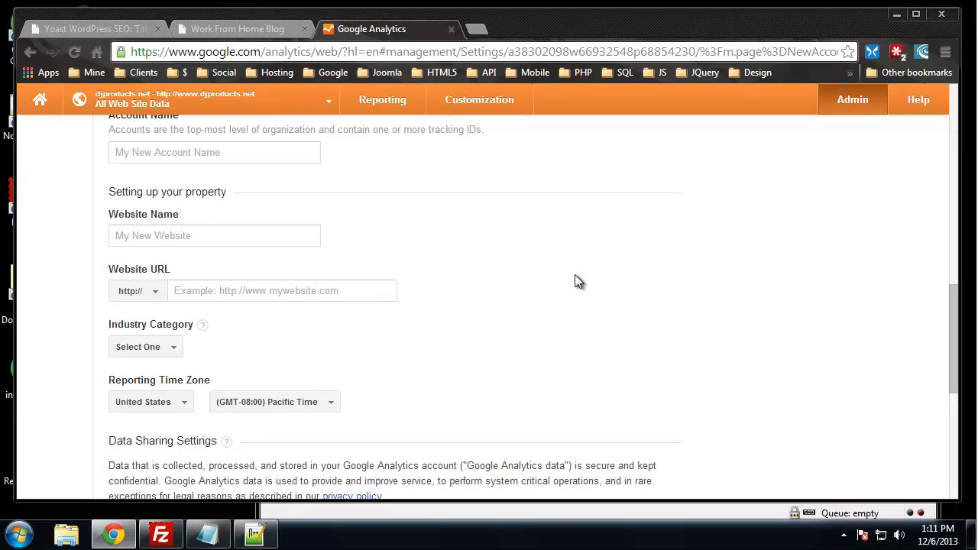
left_click(239, 161)
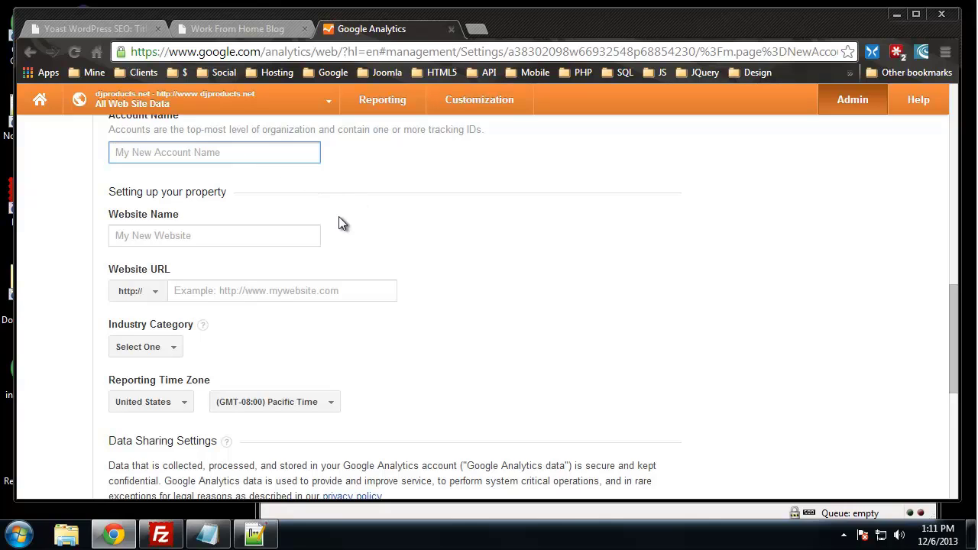
type("Tech Guy")
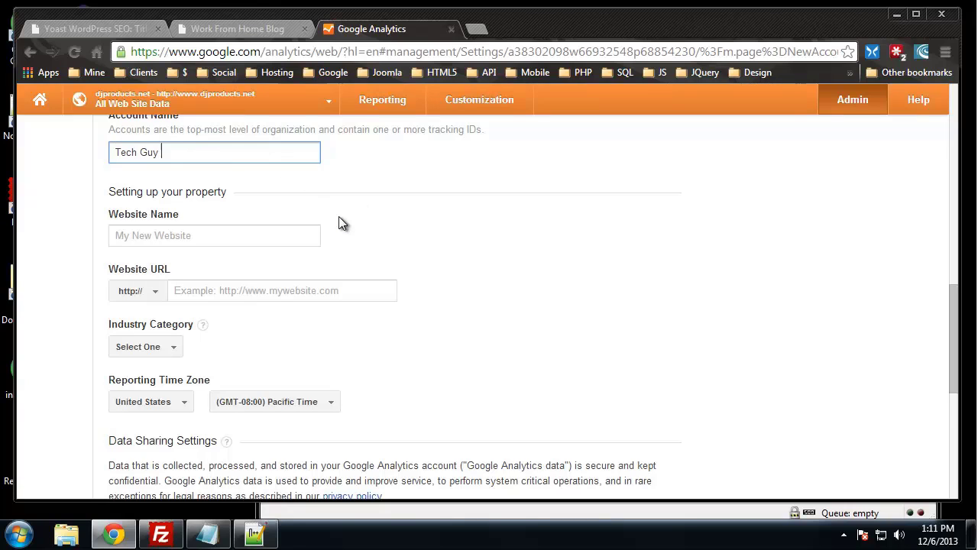
type(" Staging")
left_click(209, 243)
type("Tech")
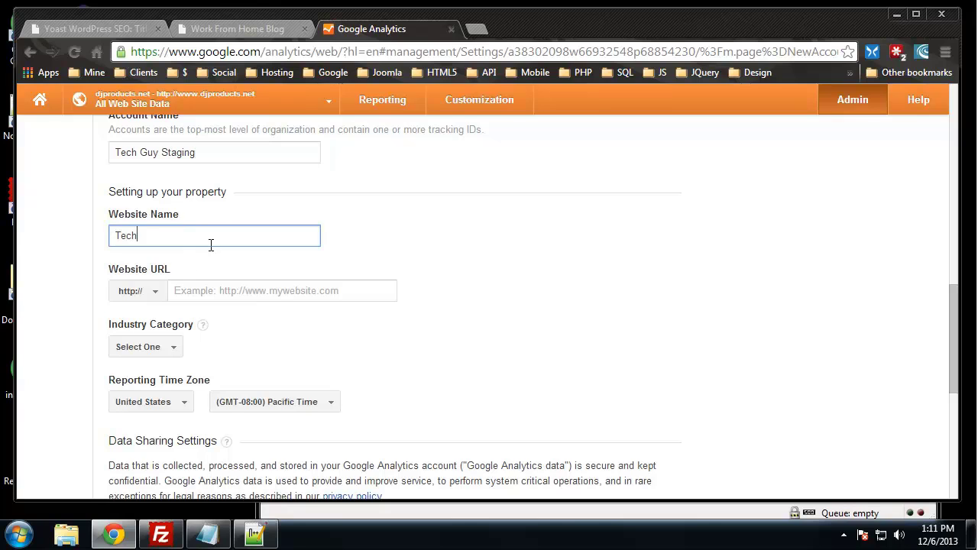
type(" Guy Staging")
Set the website URL to techguystaging.com and the industry category to Internet and Telecom.
left_click(205, 291)
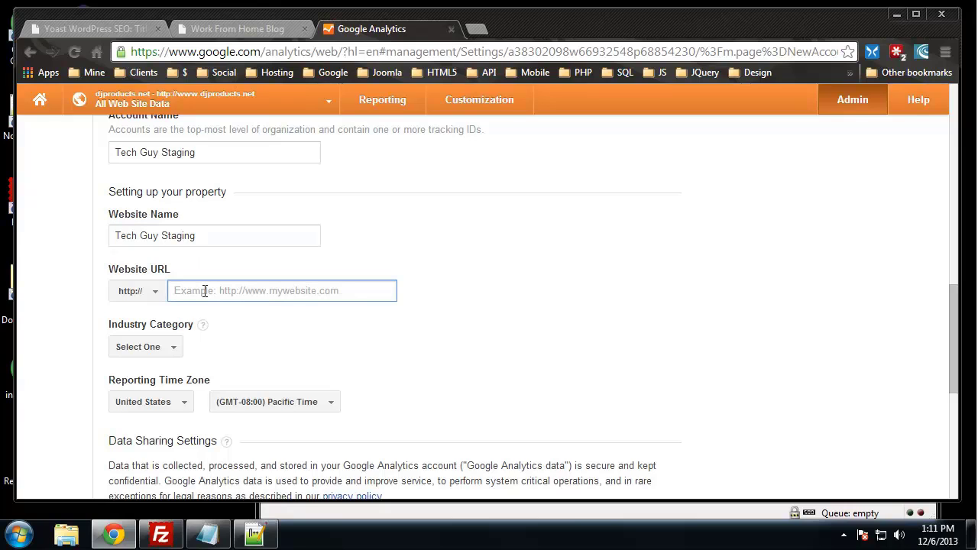
type("h")
key("BackSpace")
key("BackSpace")
type("tec")
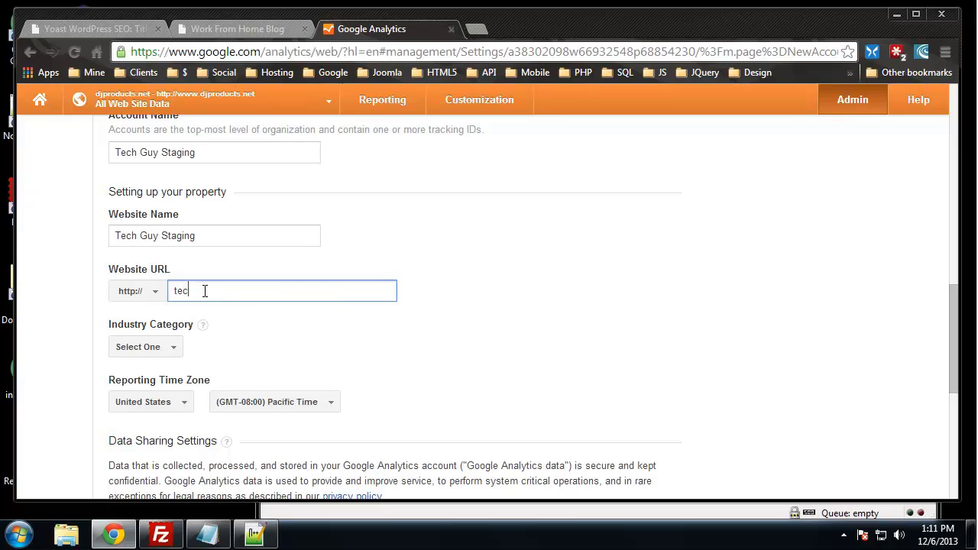
type("hguystaging.com")
left_click(164, 353)
left_click_drag(252, 178, 252, 243)
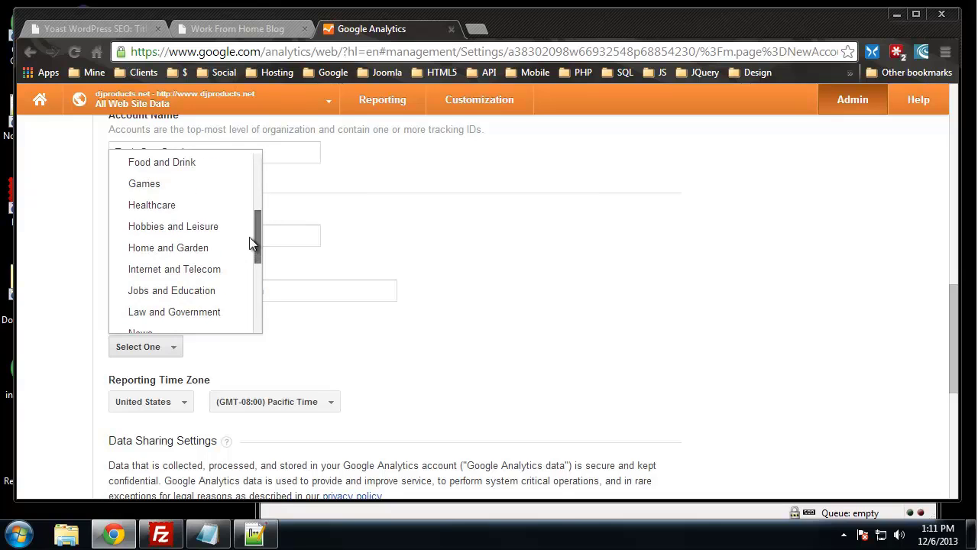
left_click(170, 272)
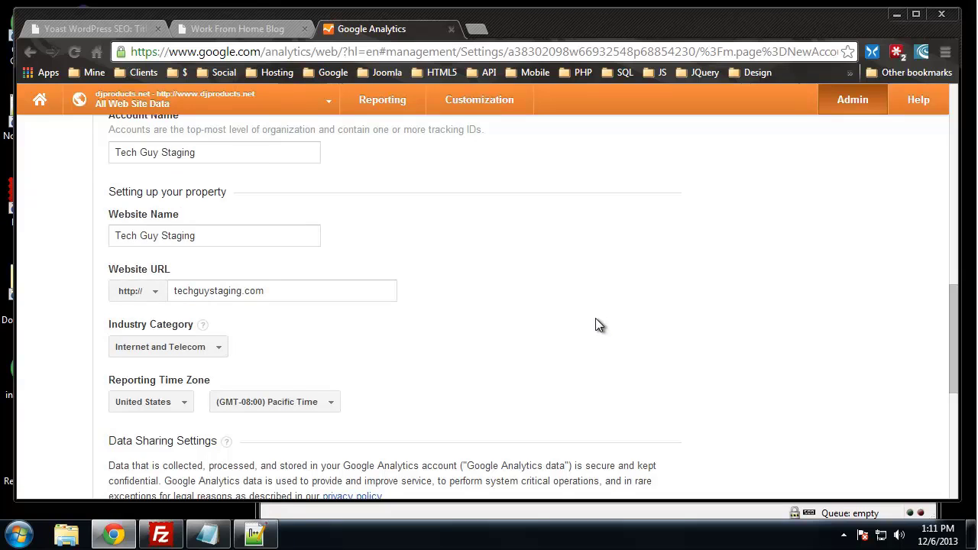
Set the reporting time zone to (GMT-05:00) Eastern Time and submit the account form to get the tracking ID.
scroll(595, 321, "down", 2)
left_click(275, 252)
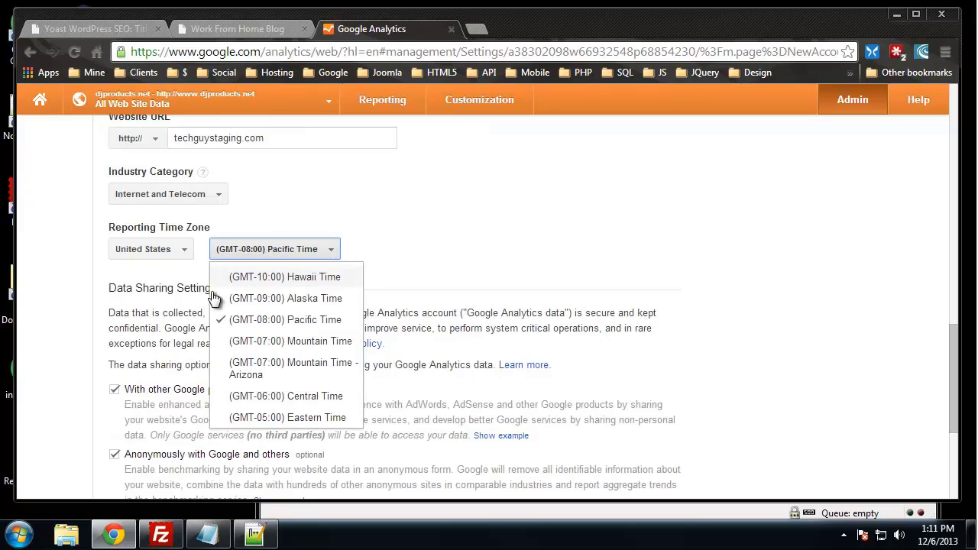
left_click(304, 417)
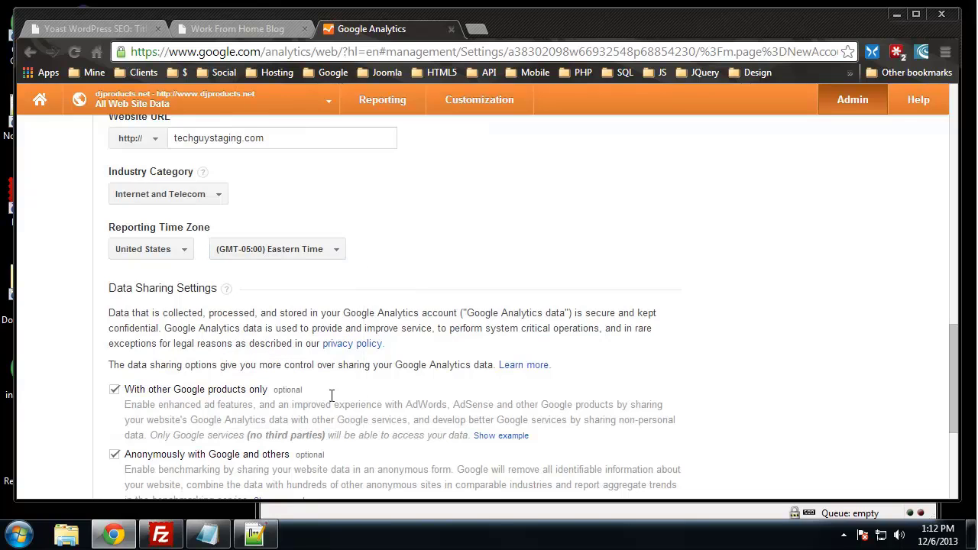
scroll(468, 231, "down", 2)
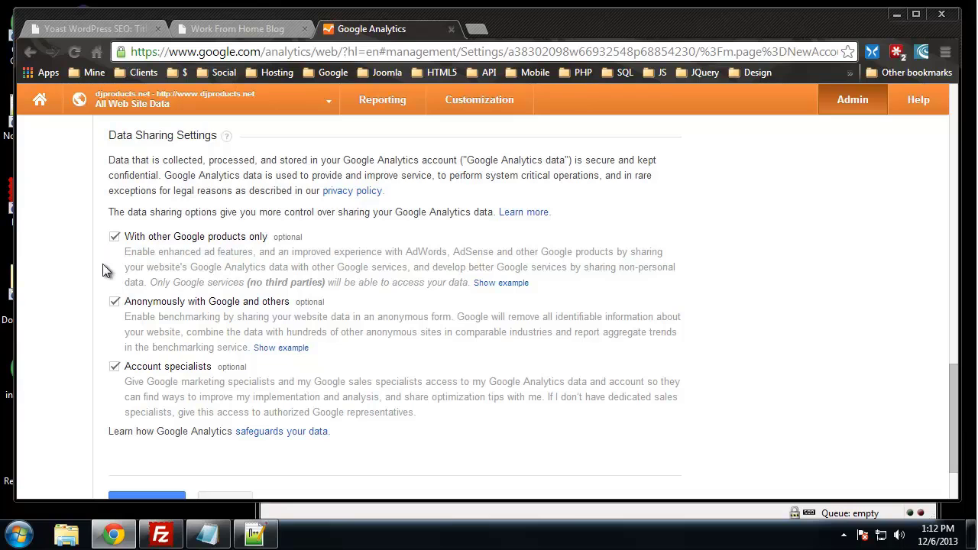
scroll(122, 279, "down", 2)
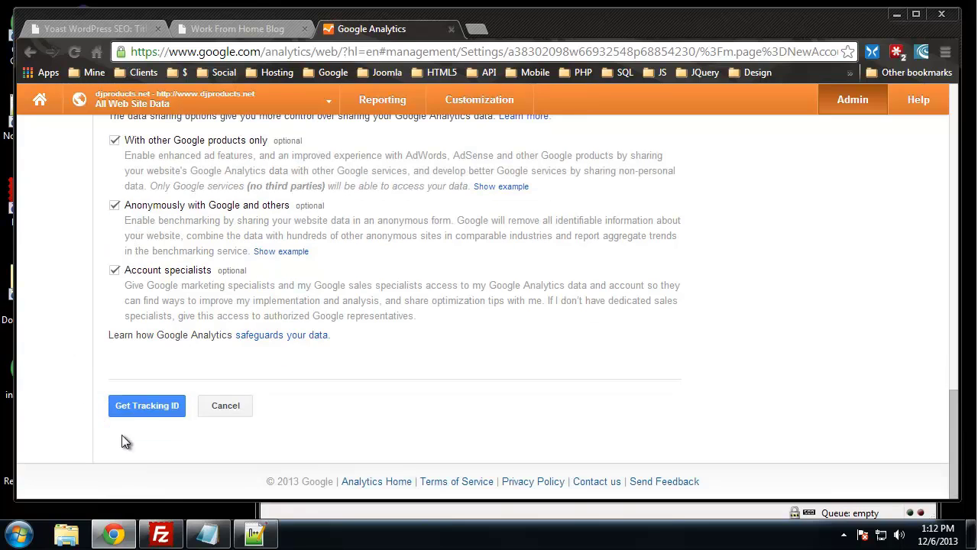
left_click(150, 407)
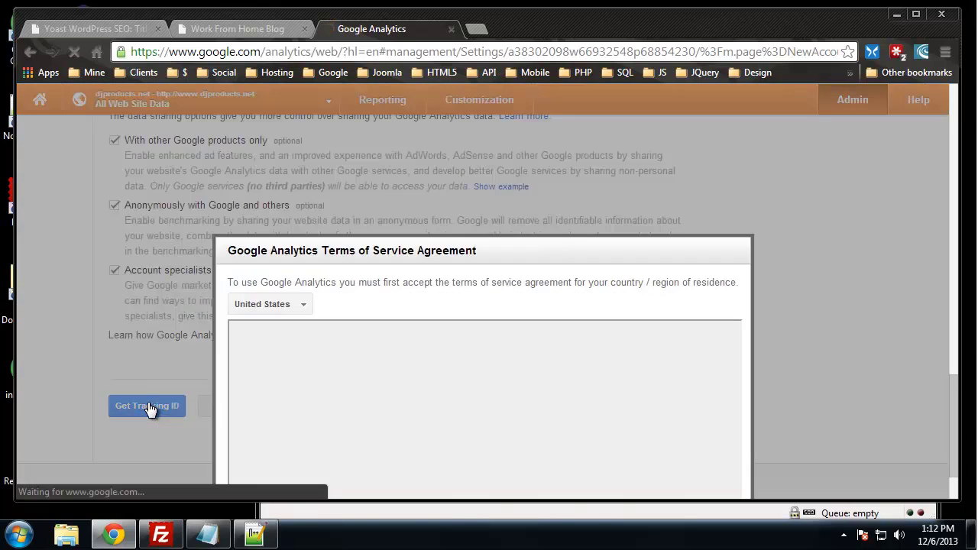
Accept the Google Analytics Terms of Service for the United States and locate the new property's tracking ID.
scroll(368, 287, "down", 2)
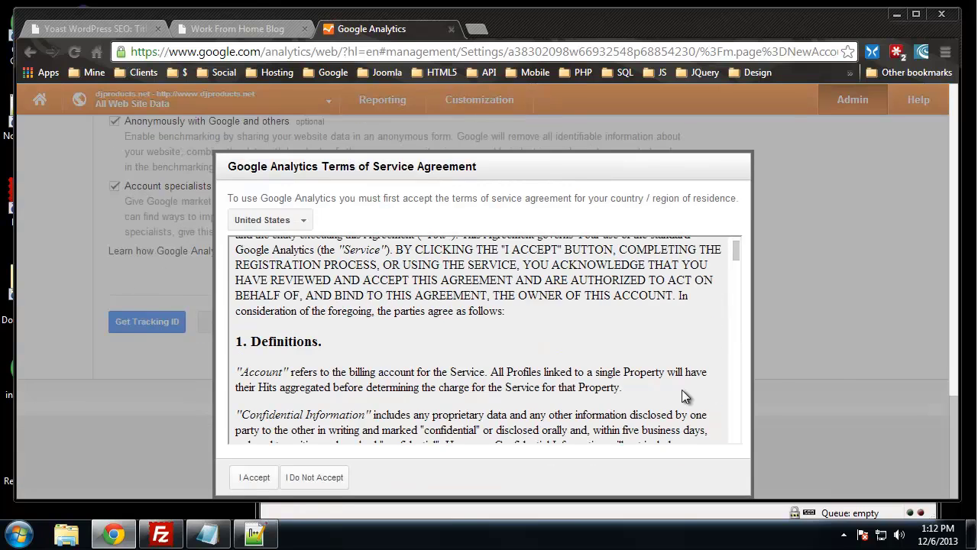
left_click(254, 478)
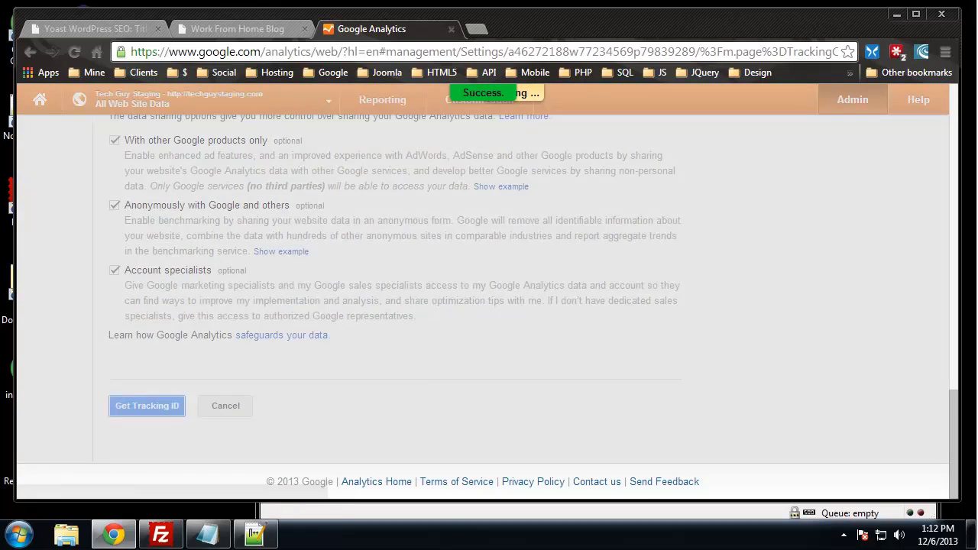
scroll(140, 175, "up", 7)
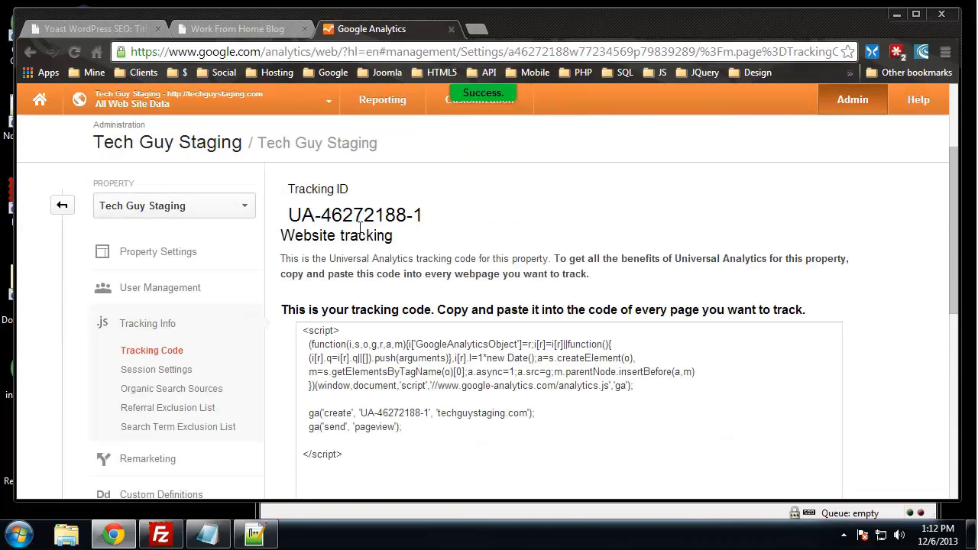
left_click_drag(316, 215, 436, 219)
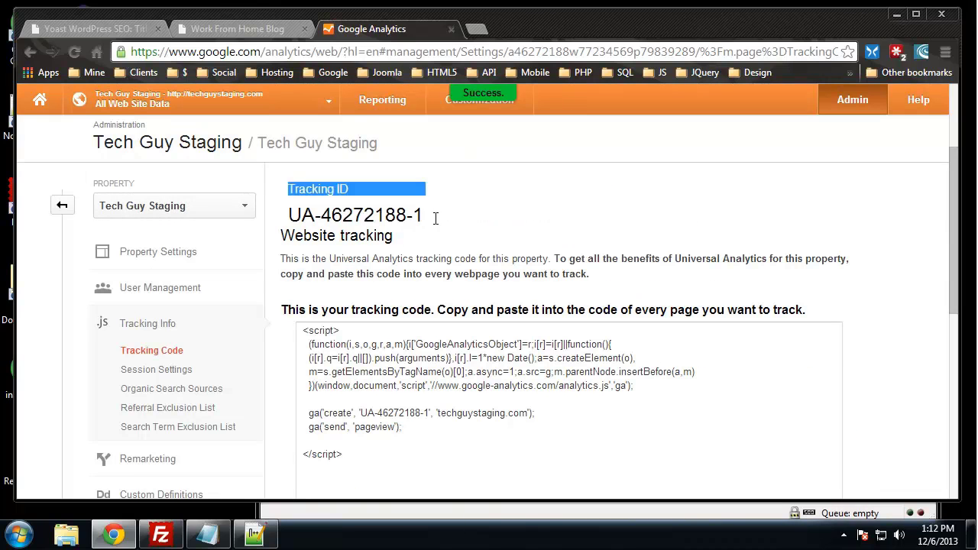
left_click(497, 222)
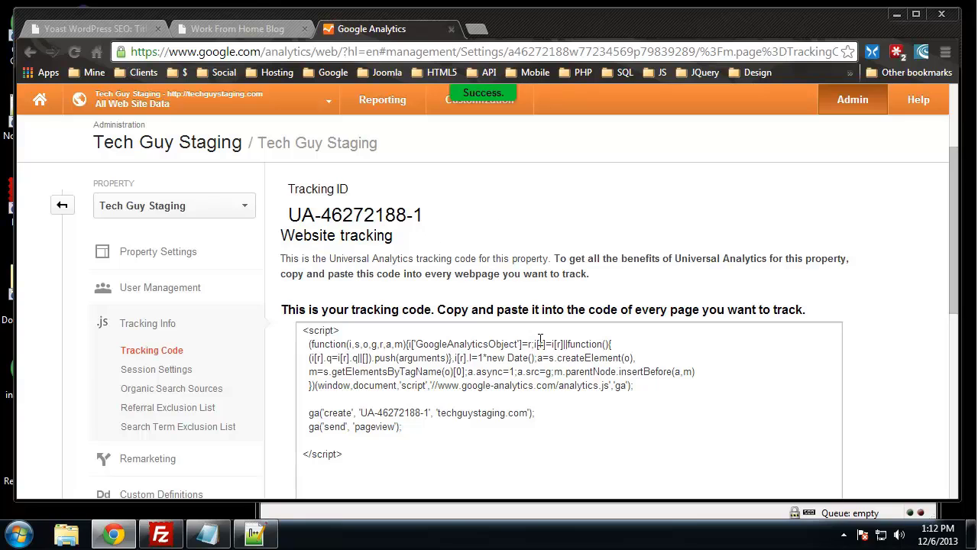
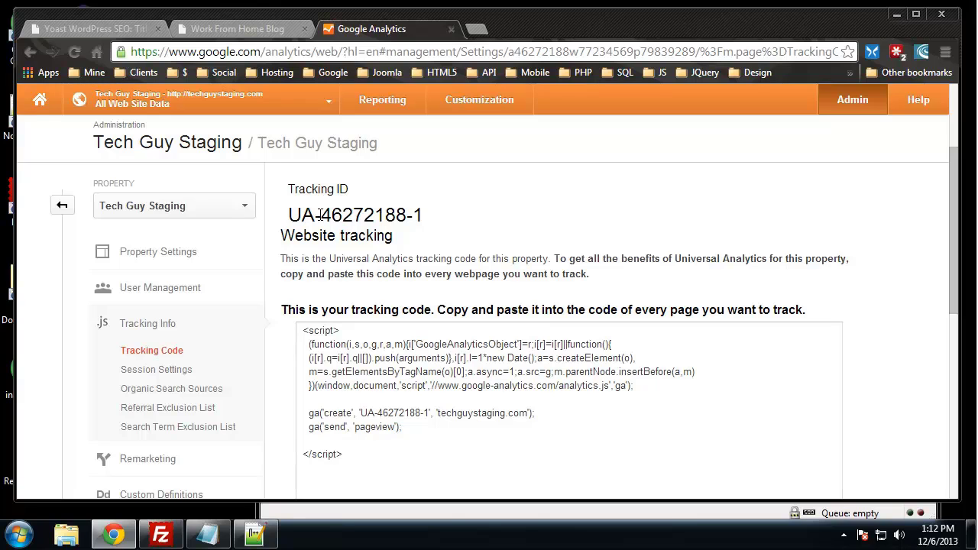
Switch to the WordPress admin and search the plugin installer for "google analytics".
left_click(92, 28)
scroll(82, 220, "down", 2)
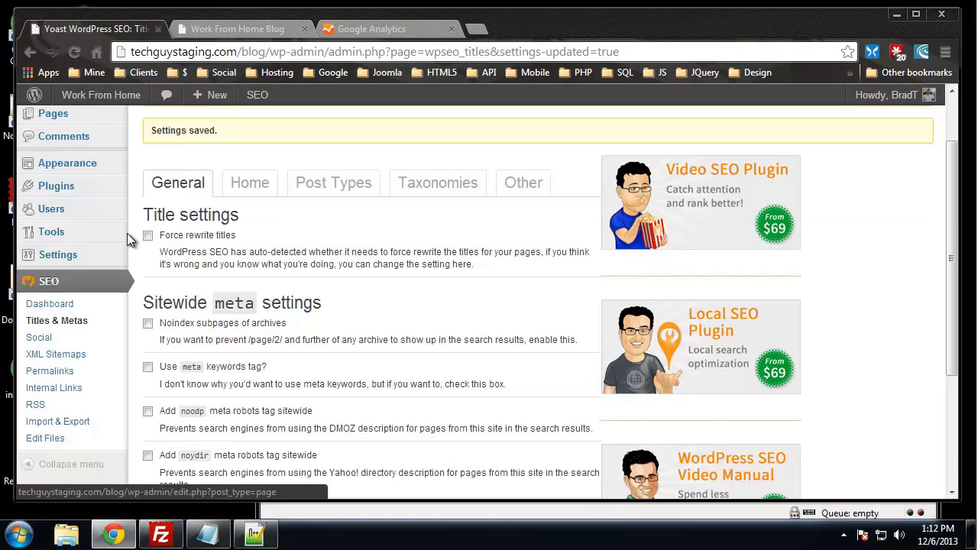
left_click(53, 188)
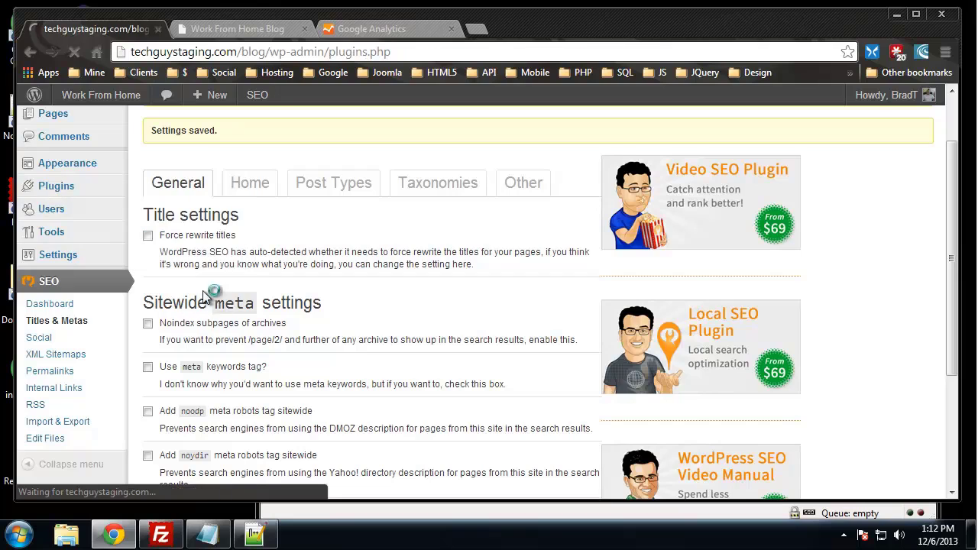
left_click(262, 127)
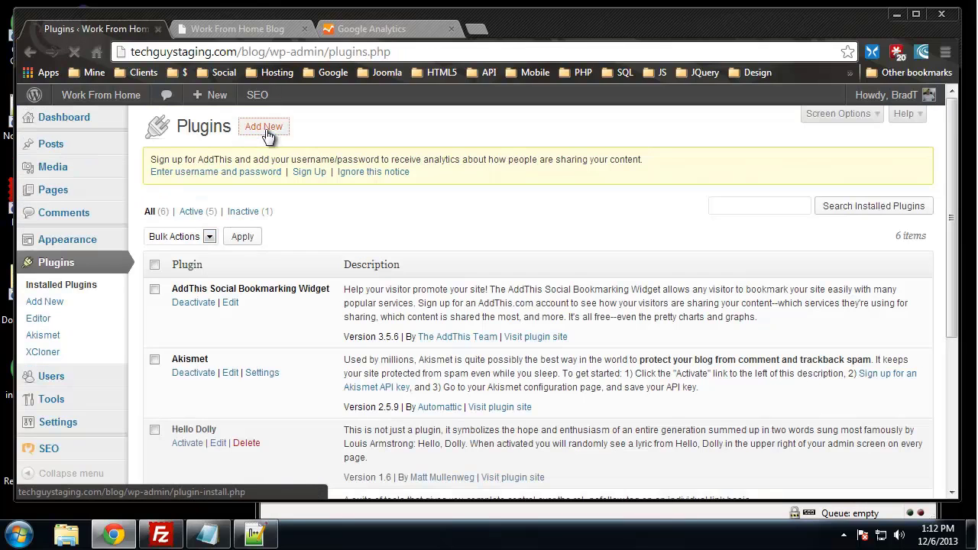
left_click(202, 296)
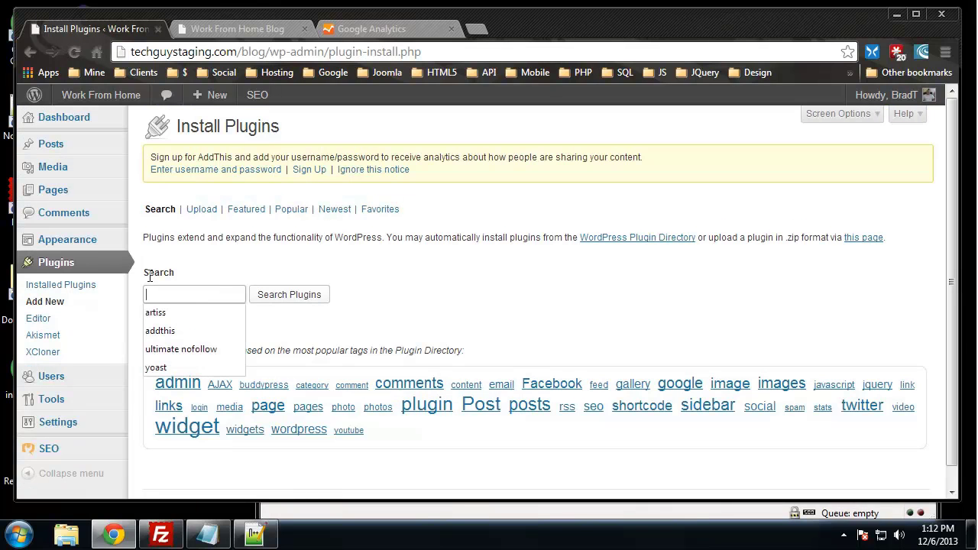
type("google analytics")
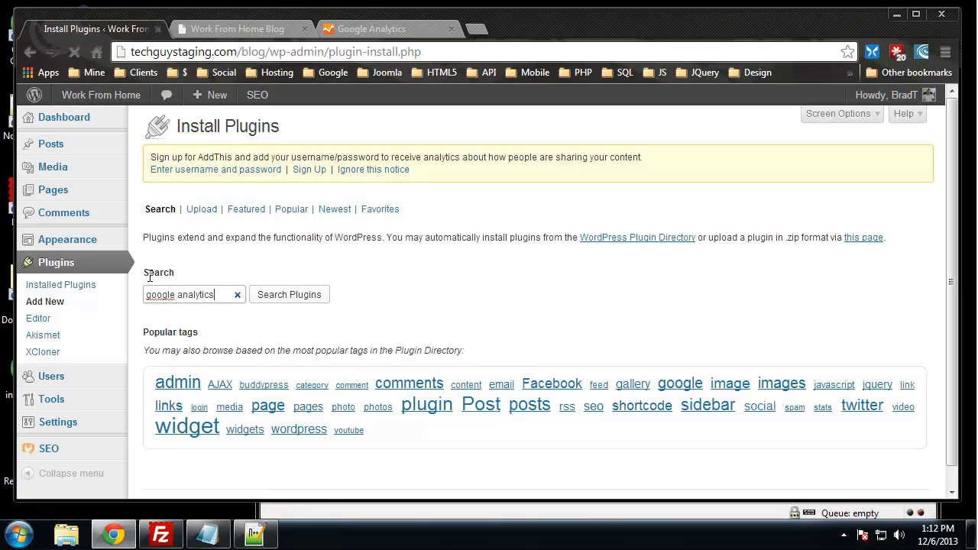
key("Return")
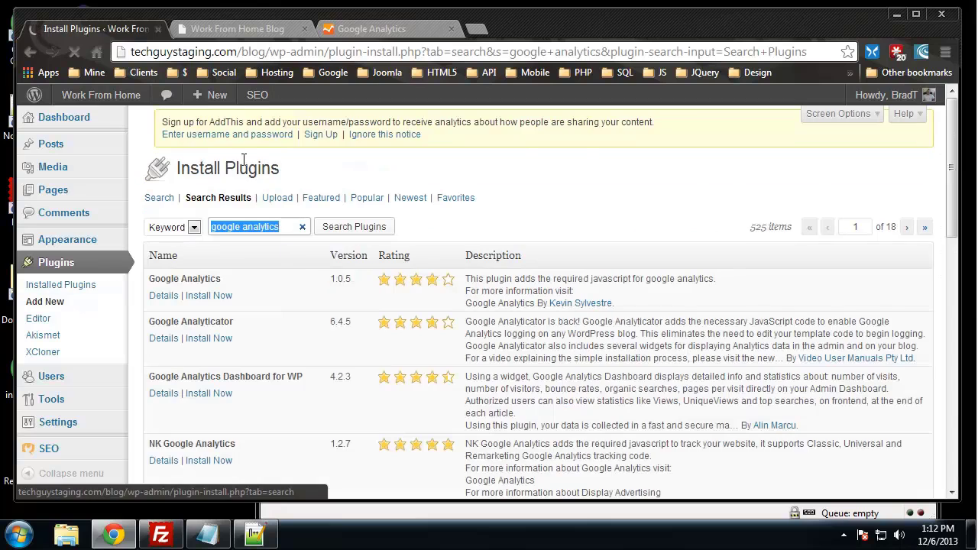
Install and activate the Google Analytics 1.0.5 plugin from the search results.
scroll(317, 175, "down", 1)
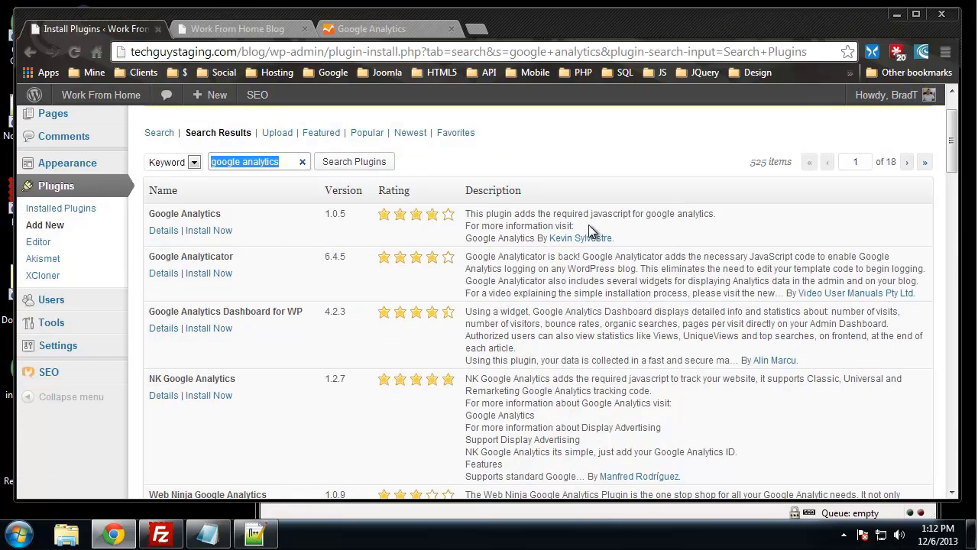
left_click(208, 230)
left_click(517, 149)
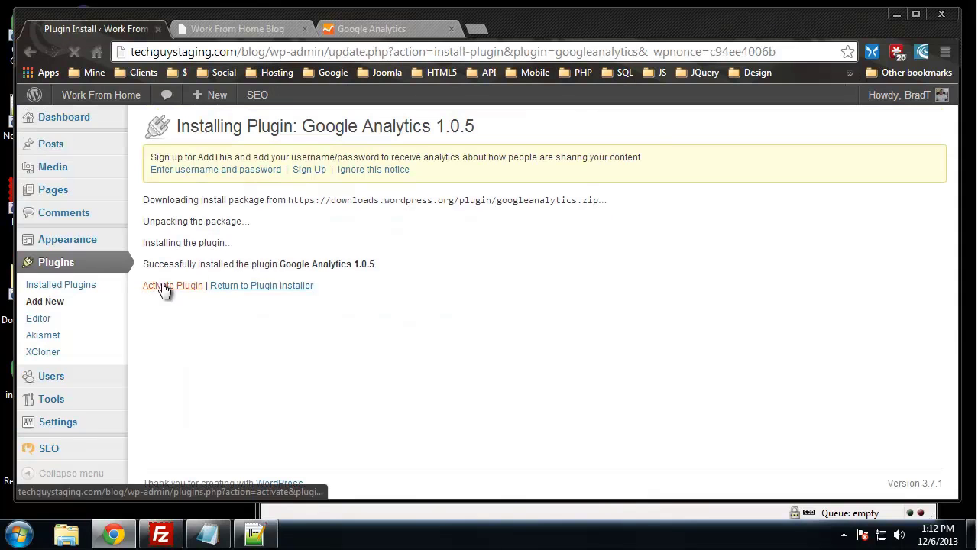
left_click(165, 286)
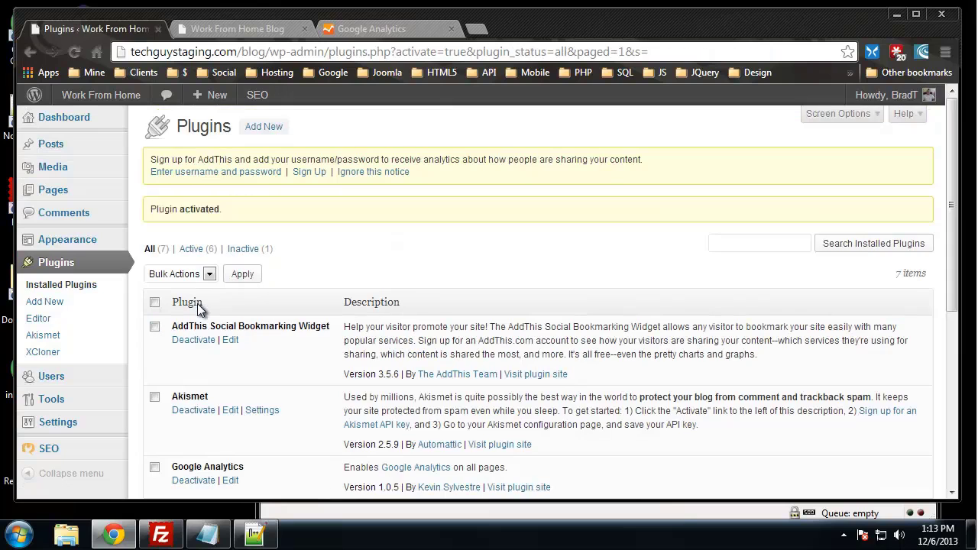
Open the settings page of the newly activated Google Analytics plugin.
scroll(62, 367, "down", 1)
mouse_move(70, 350)
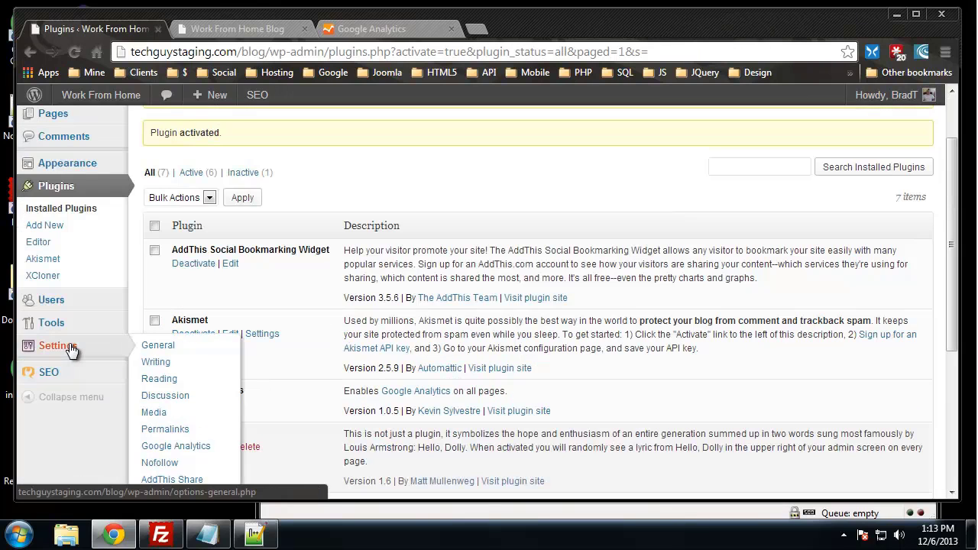
scroll(136, 367, "down", 1)
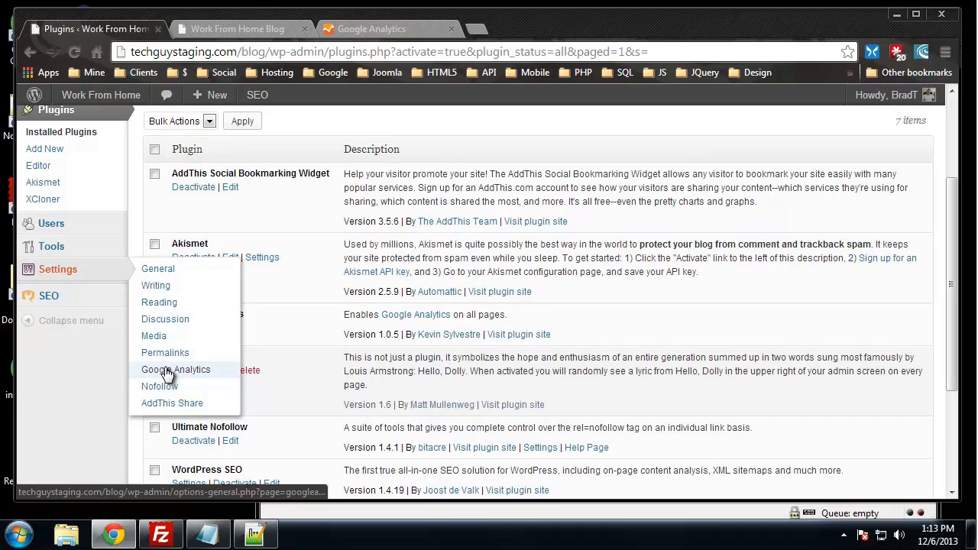
left_click(197, 372)
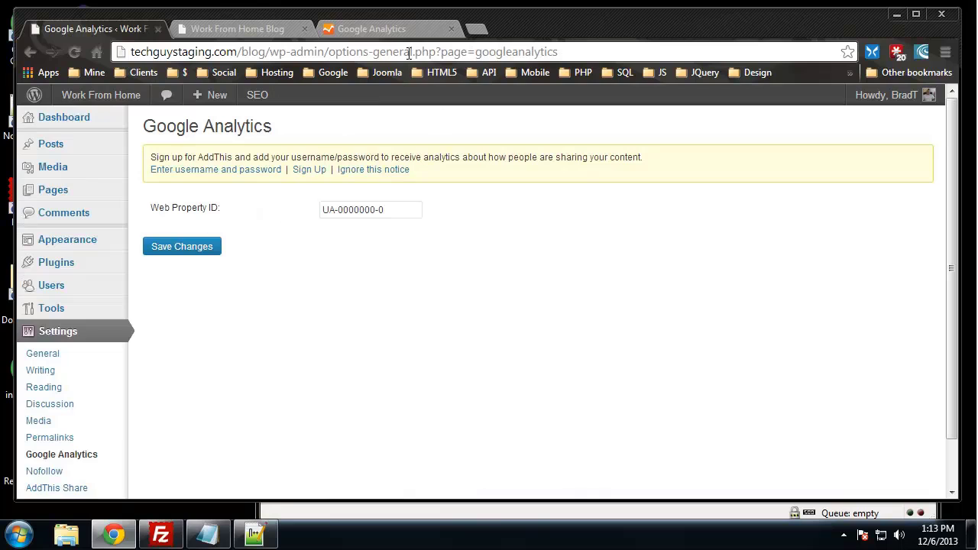
Copy the Tech Guy Staging tracking ID from the Google Analytics tracking code page.
left_click(363, 28)
mouse_move(428, 218)
left_mouse_down()
mouse_move(319, 217)
mouse_move(427, 220)
left_mouse_up()
left_click(291, 215)
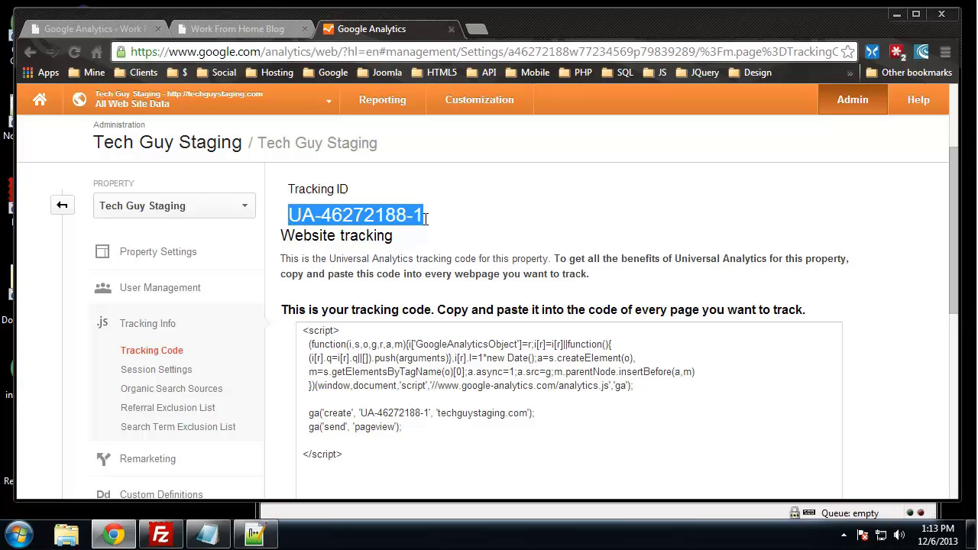
right_click(416, 216)
left_click(431, 221)
Replace the placeholder Web Property ID in the WordPress plugin settings with the copied tracking ID and save the changes.
left_click(98, 29)
left_click_drag(395, 209, 309, 209)
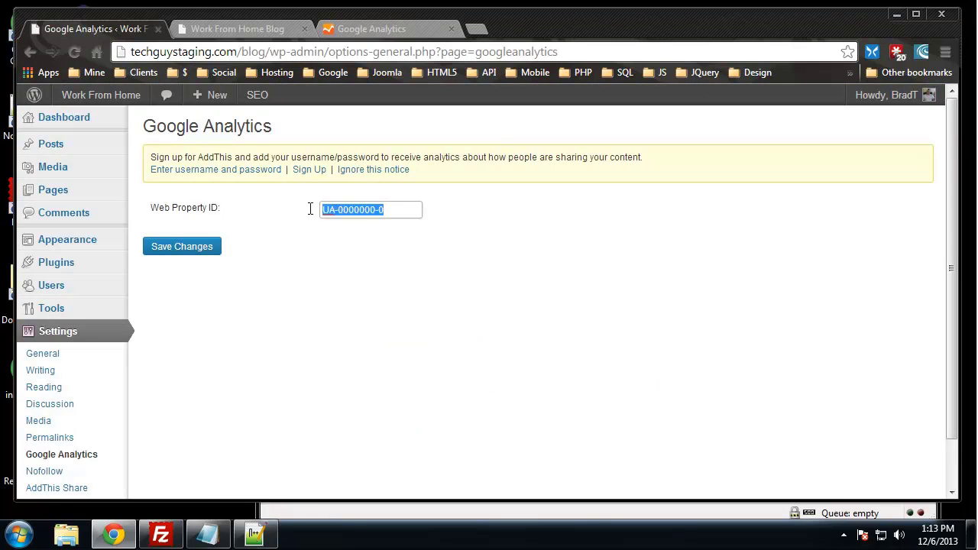
key("ctrl+v")
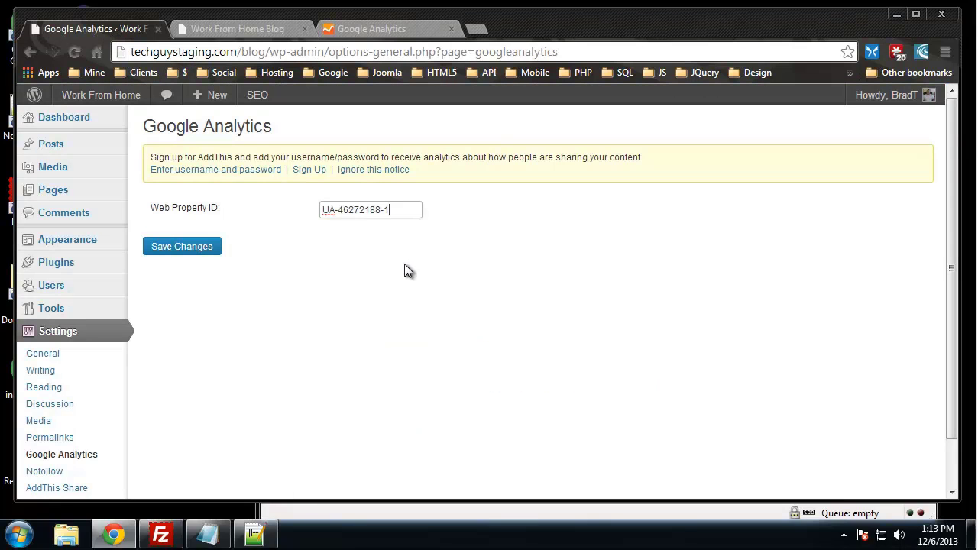
left_click(192, 250)
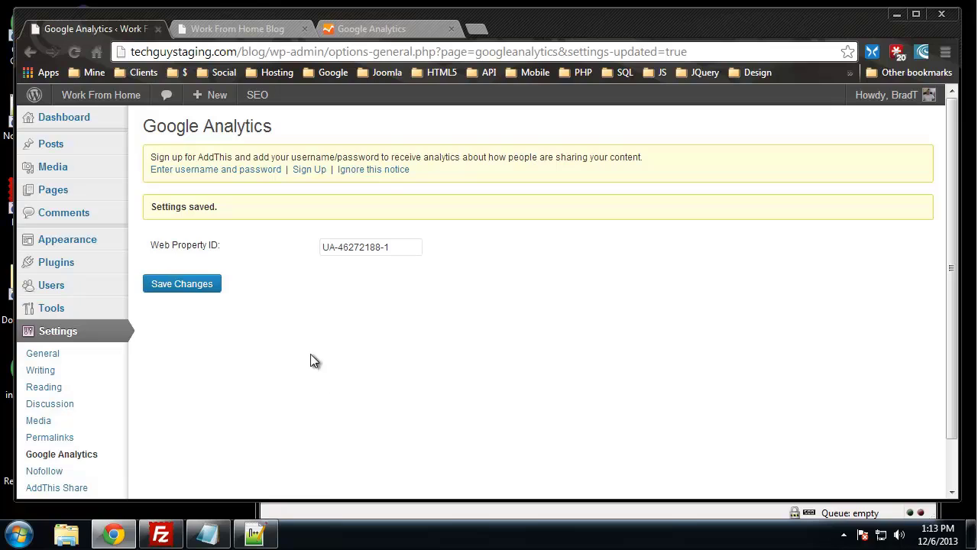
Return to Google Analytics, choose the Tech Guy Staging account in the administration page and open its reports.
left_click(367, 23)
left_click(637, 239)
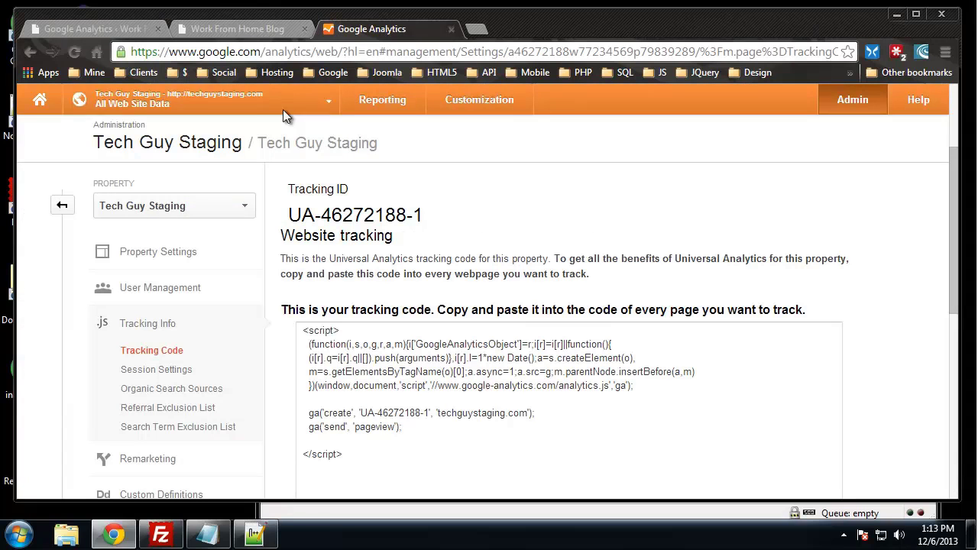
left_click(233, 145)
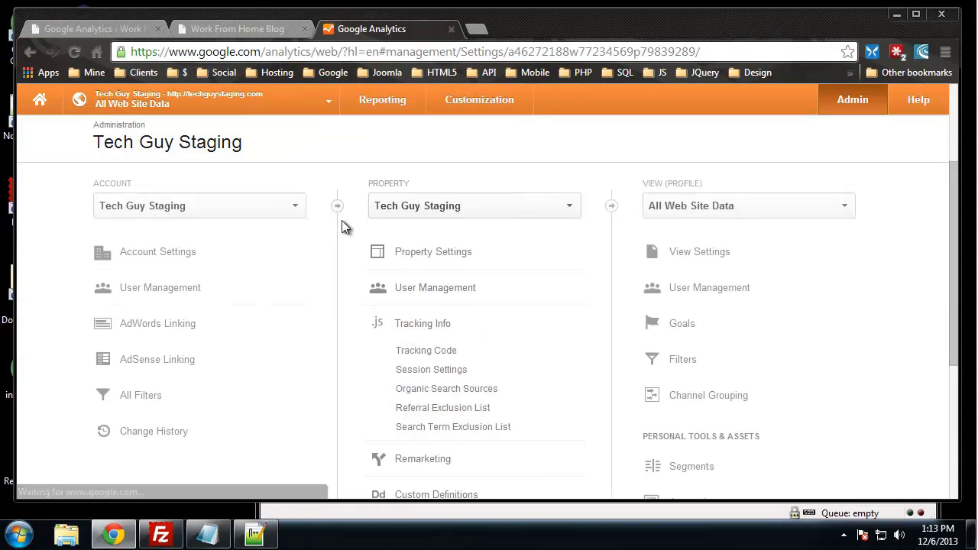
left_click(222, 214)
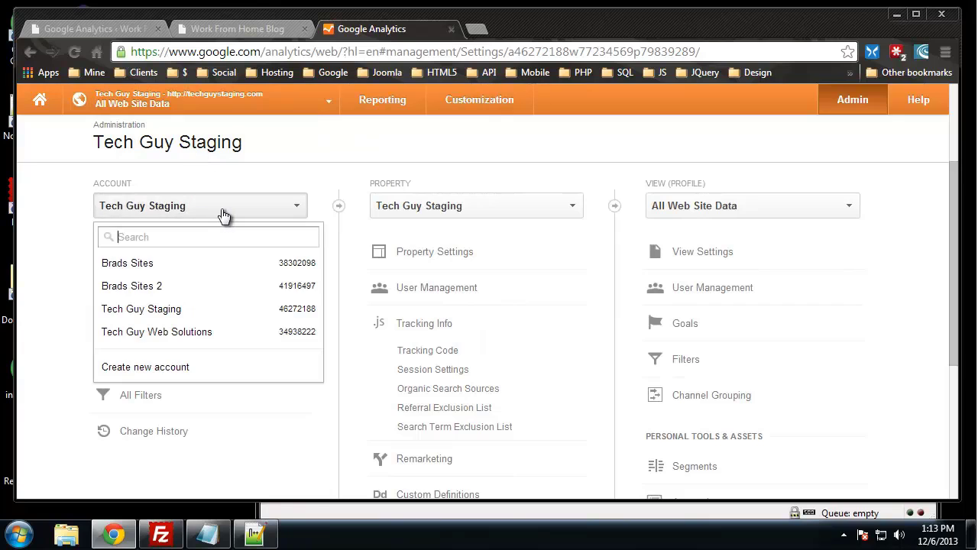
left_click(193, 310)
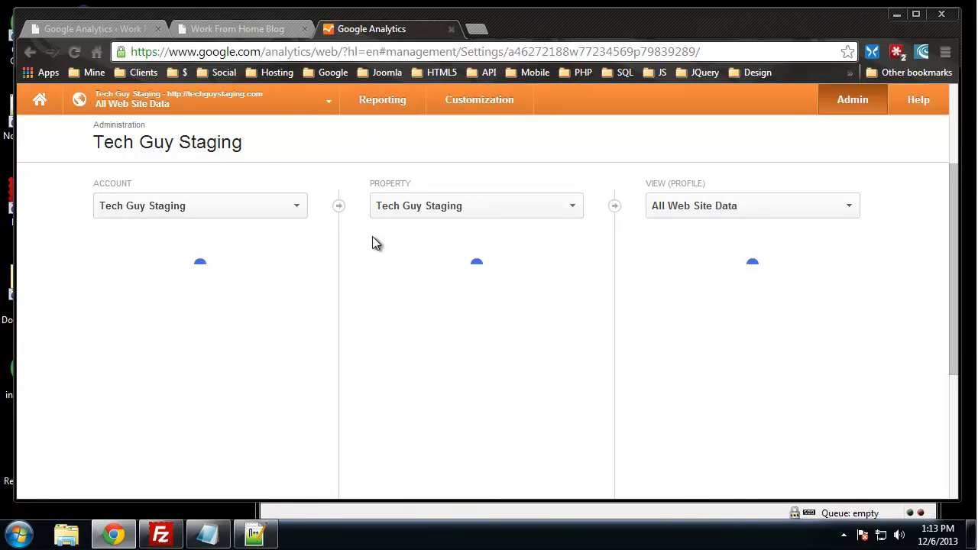
left_click(403, 106)
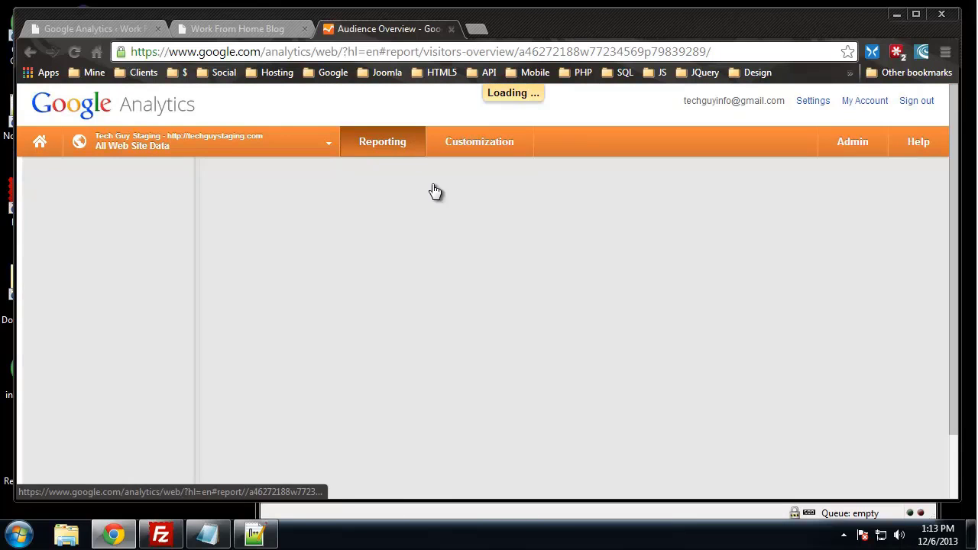
Examine the Audience Overview report's visit metrics, the demographics, system and mobile breakdowns, and the available standard reports.
scroll(458, 229, "down", 2)
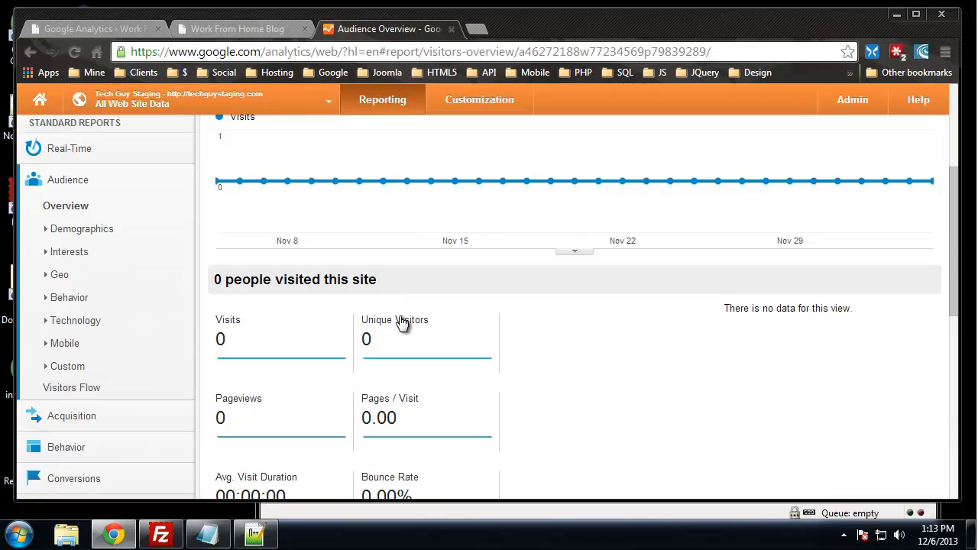
scroll(402, 324, "up", 1)
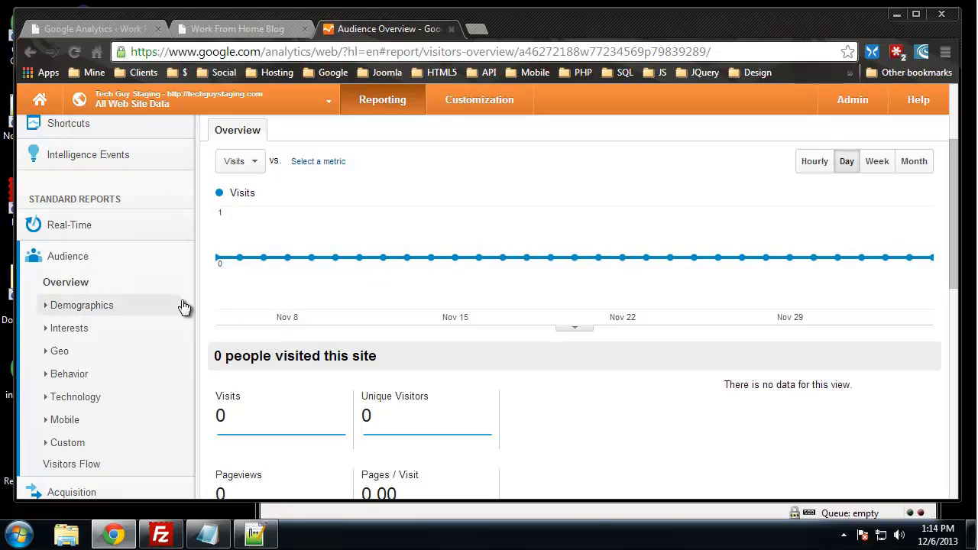
scroll(363, 261, "down", 2)
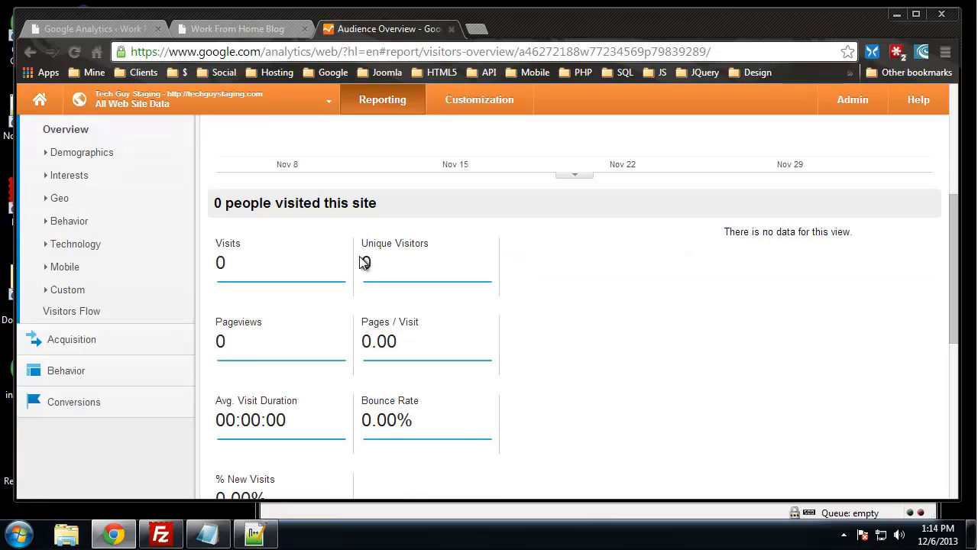
mouse_move(299, 253)
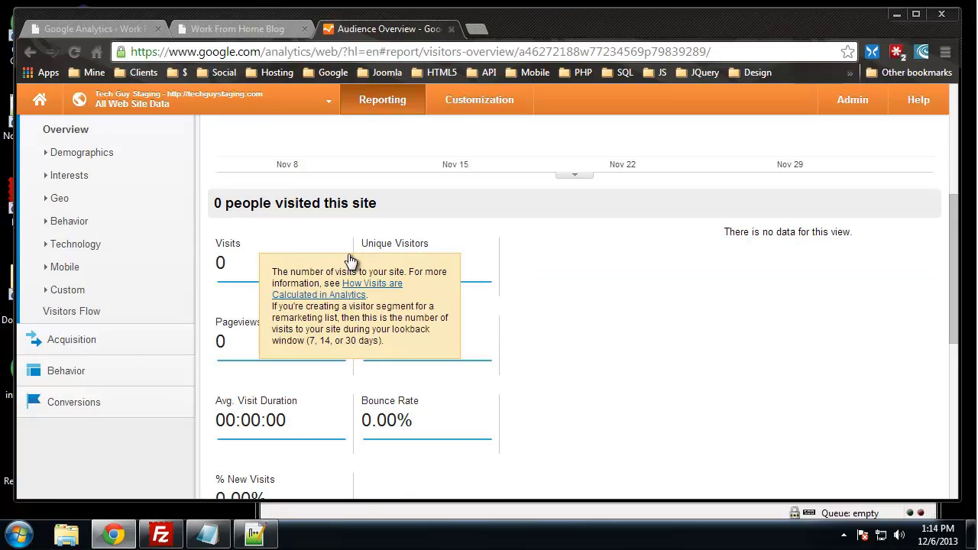
scroll(302, 347, "down", 2)
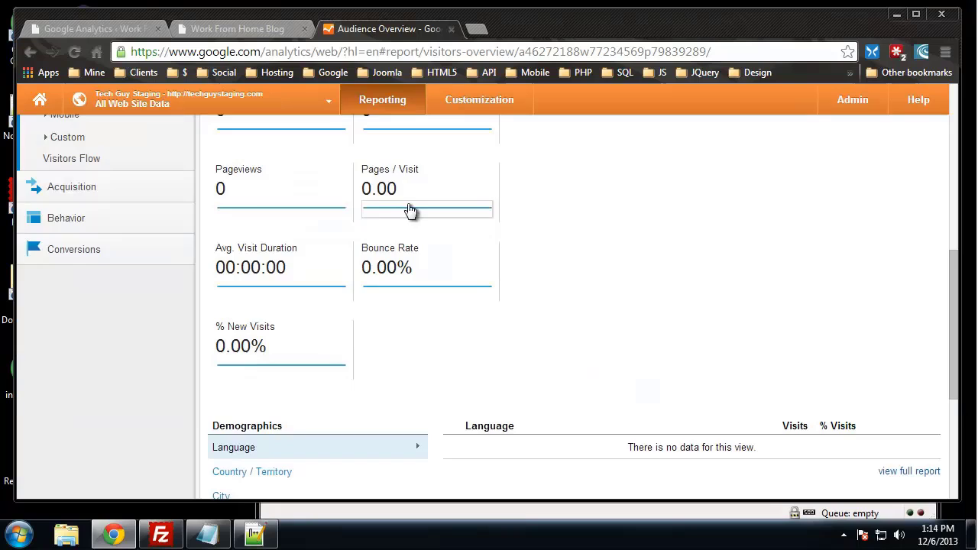
scroll(412, 271, "down", 2)
scroll(437, 264, "down", 2)
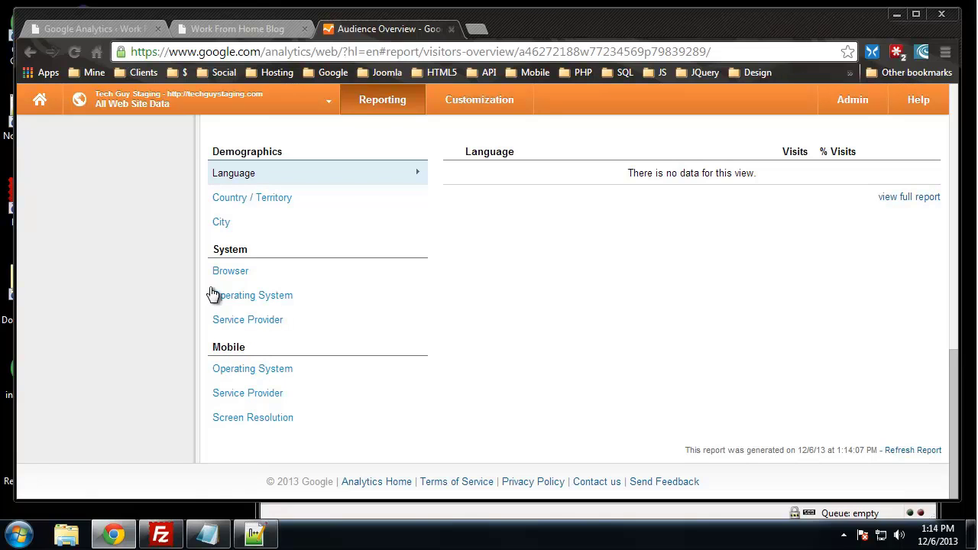
scroll(285, 356, "up", 7)
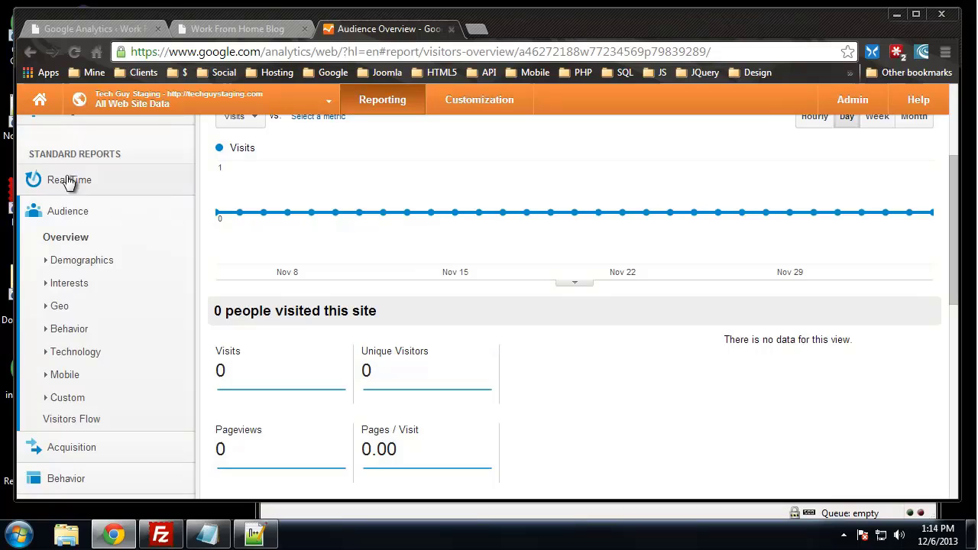
scroll(68, 184, "up", 3)
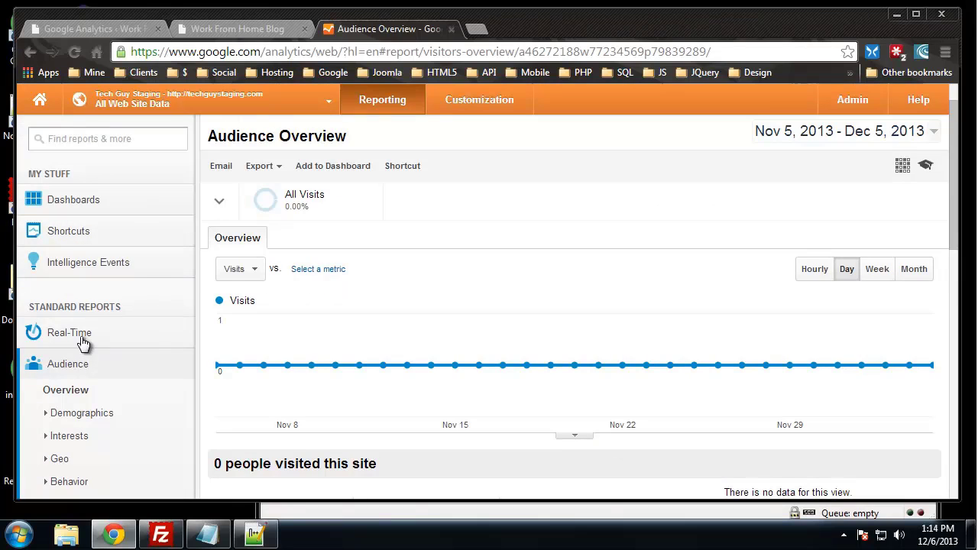
Examine the report groups under Audience, expanding Interests to see its category and segment reports.
scroll(210, 389, "down", 2)
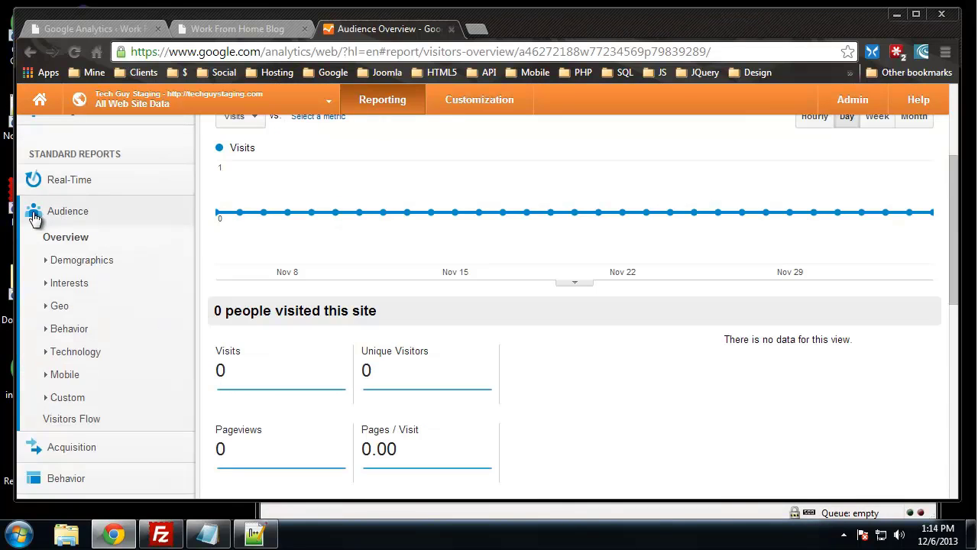
left_click(93, 285)
scroll(110, 397, "down", 1)
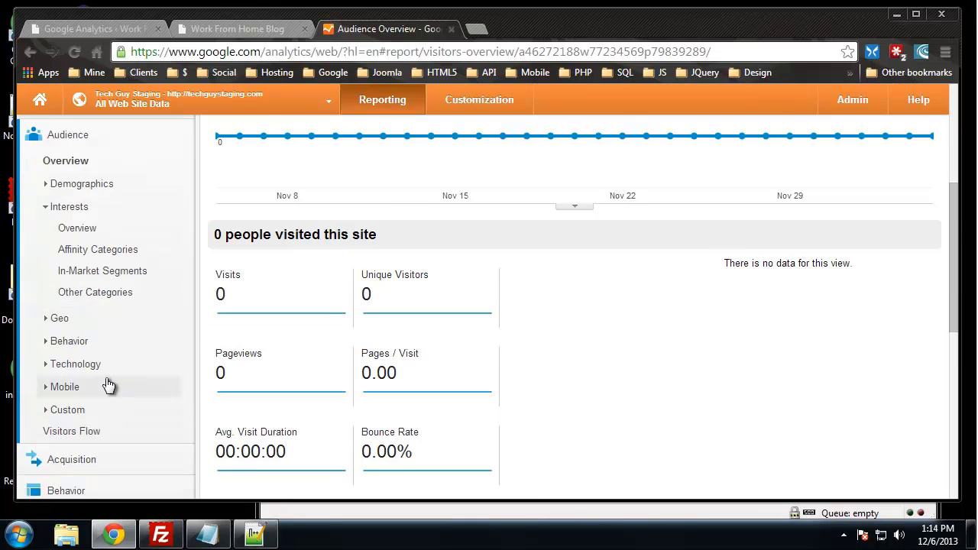
scroll(109, 388, "down", 2)
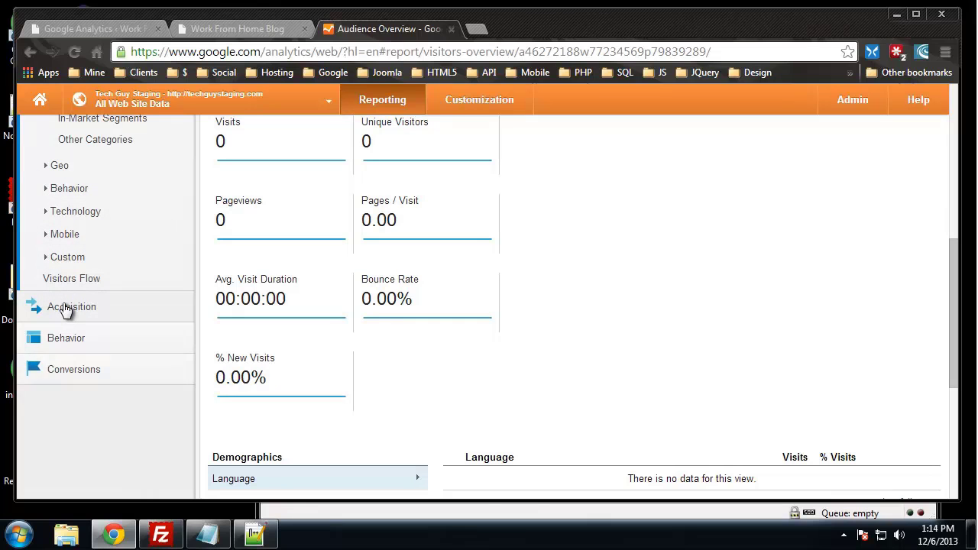
View the Acquisition reports for All Traffic, All Referrals, and the Organic and Paid keywords.
left_click(66, 309)
scroll(42, 317, "down", 1)
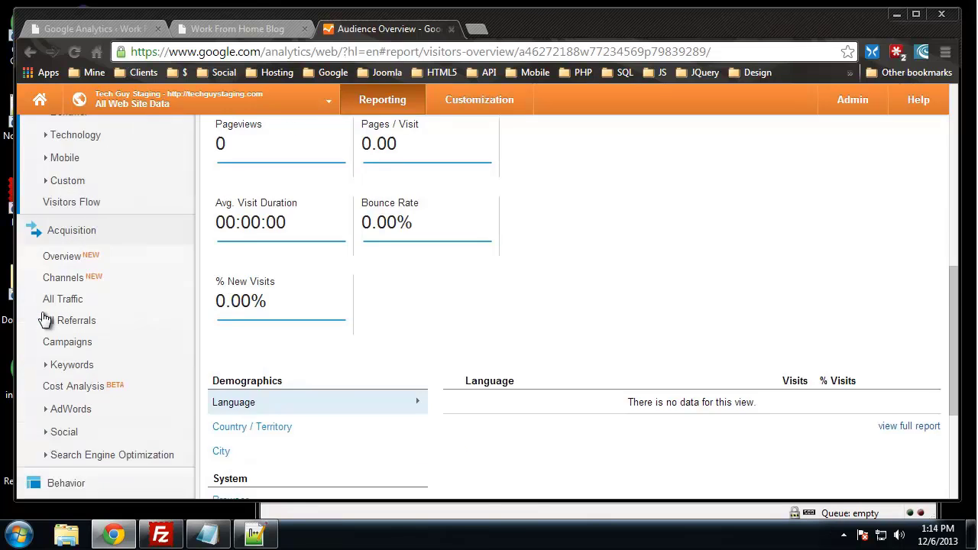
left_click(61, 300)
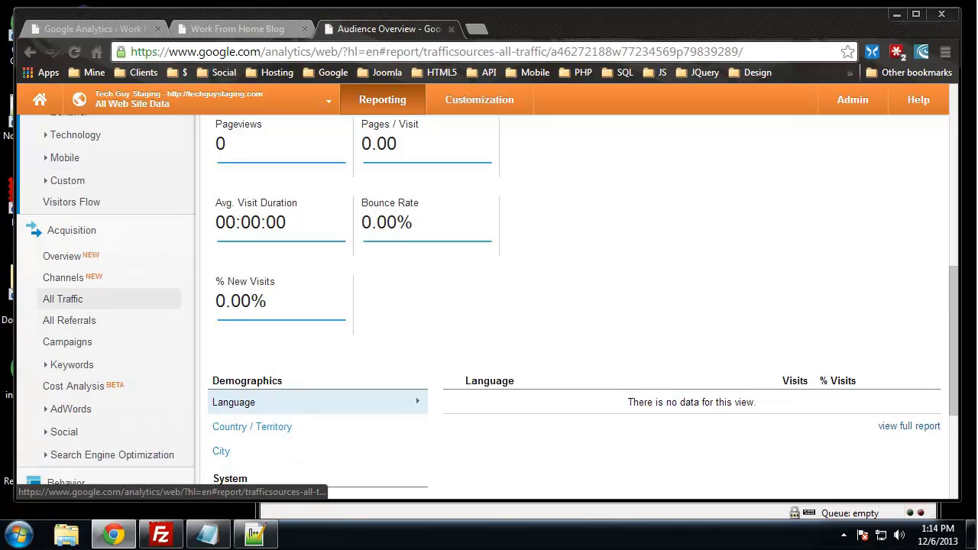
scroll(160, 308, "up", 1)
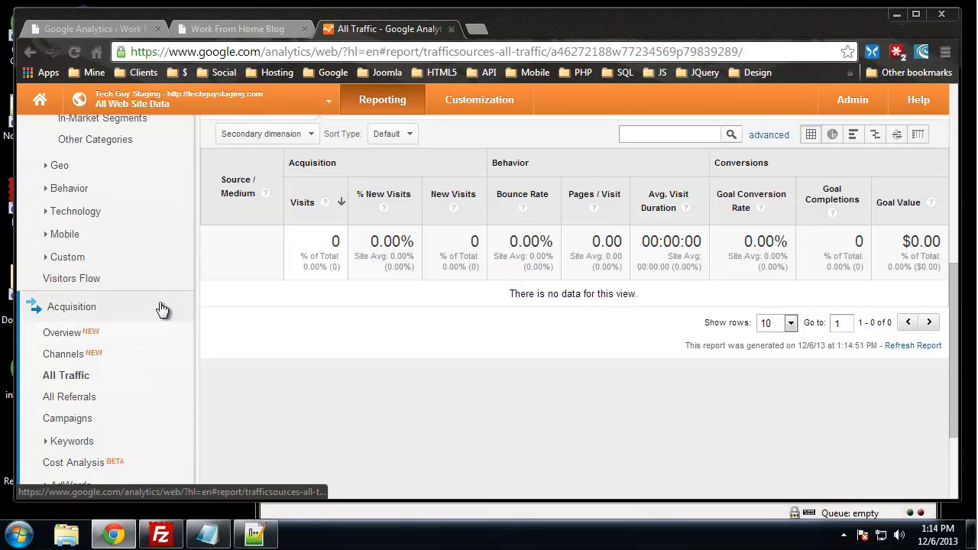
scroll(152, 341, "down", 1)
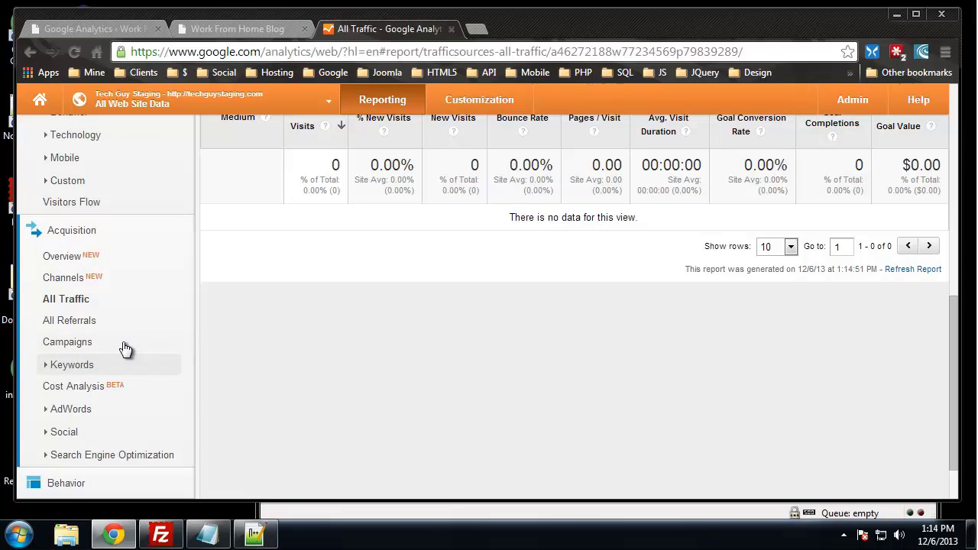
left_click(47, 324)
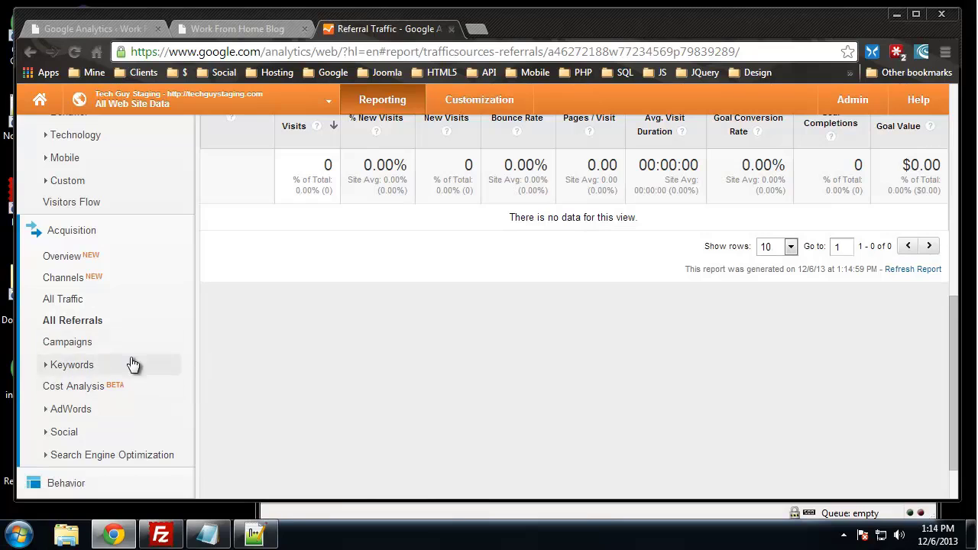
left_click(47, 368)
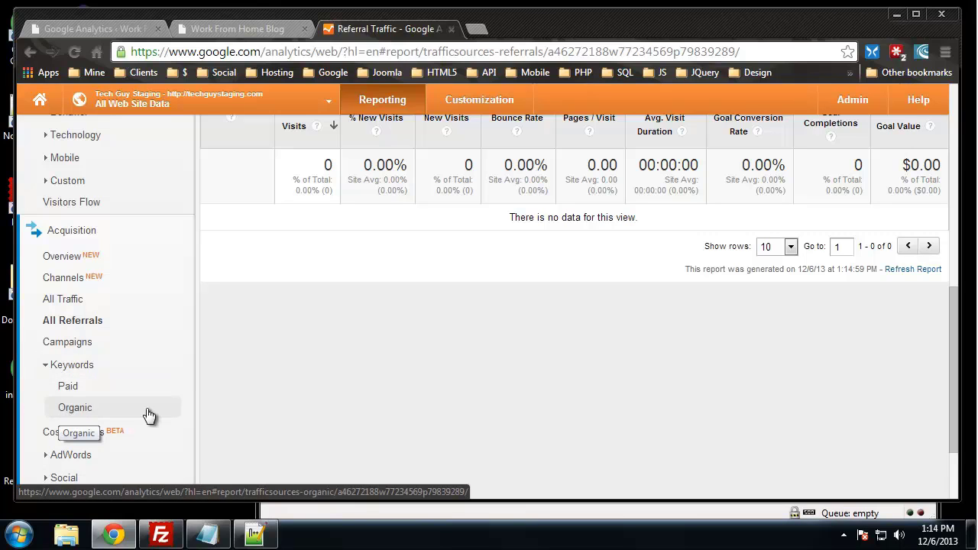
left_click(72, 407)
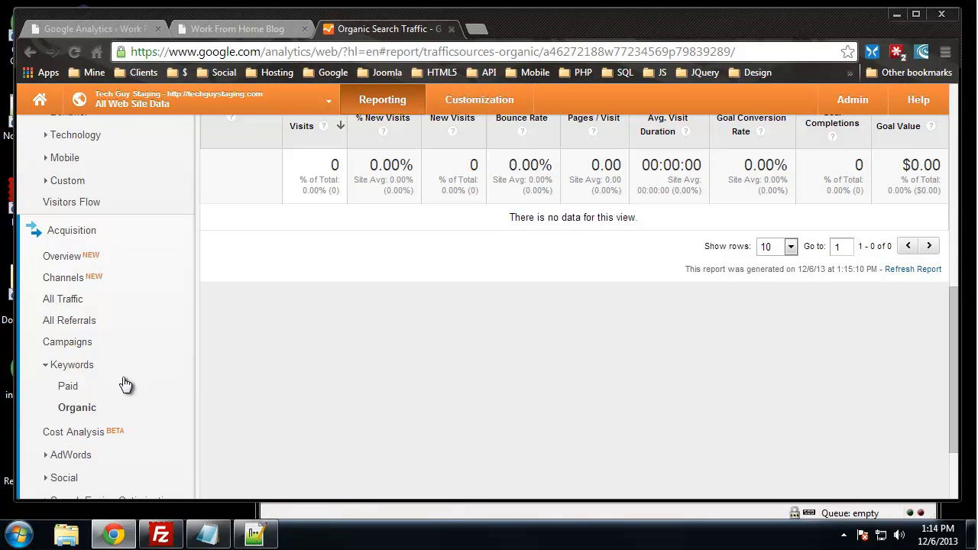
left_click(69, 387)
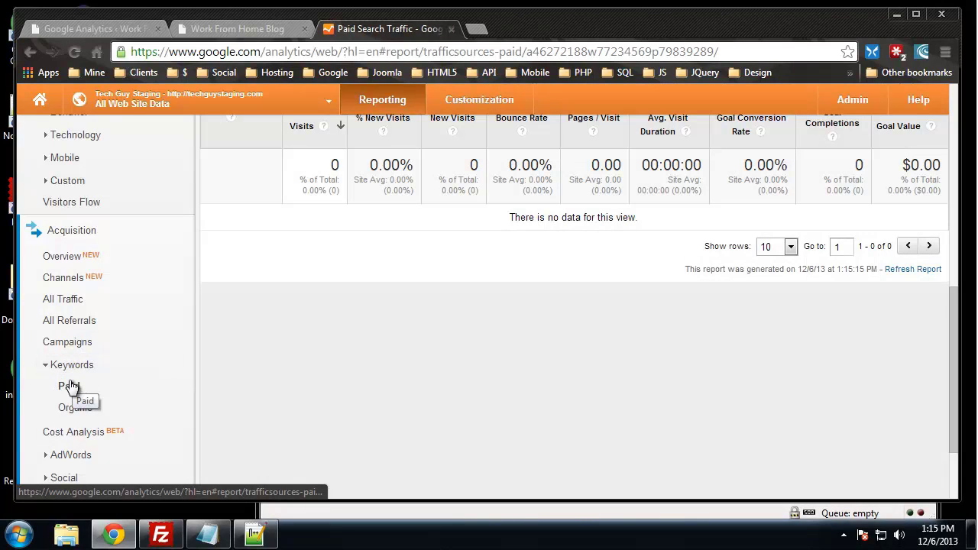
Expand the AdWords, Social and Search Engine Optimization groups under Acquisition and examine the reports they offer.
scroll(131, 283, "down", 1)
scroll(125, 291, "down", 1)
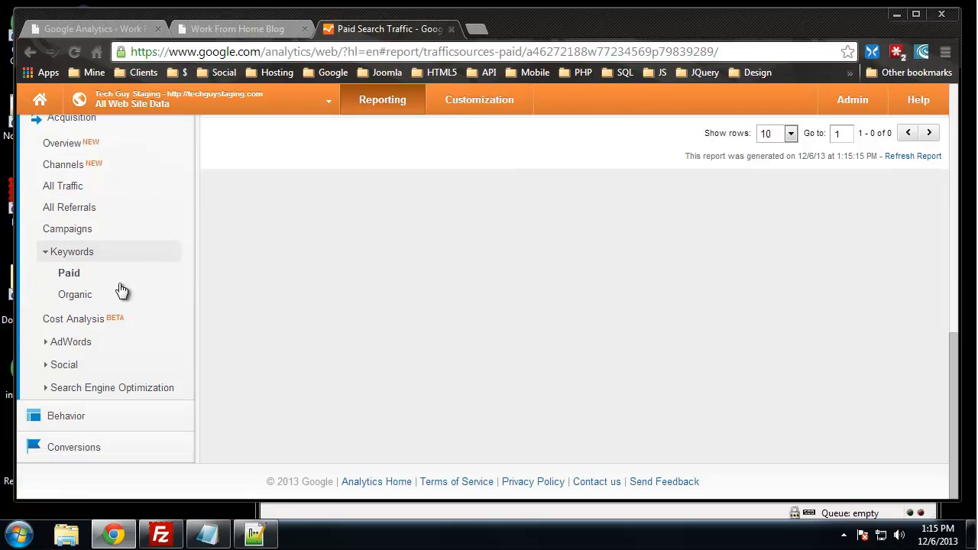
left_click(84, 346)
scroll(123, 374, "down", 2)
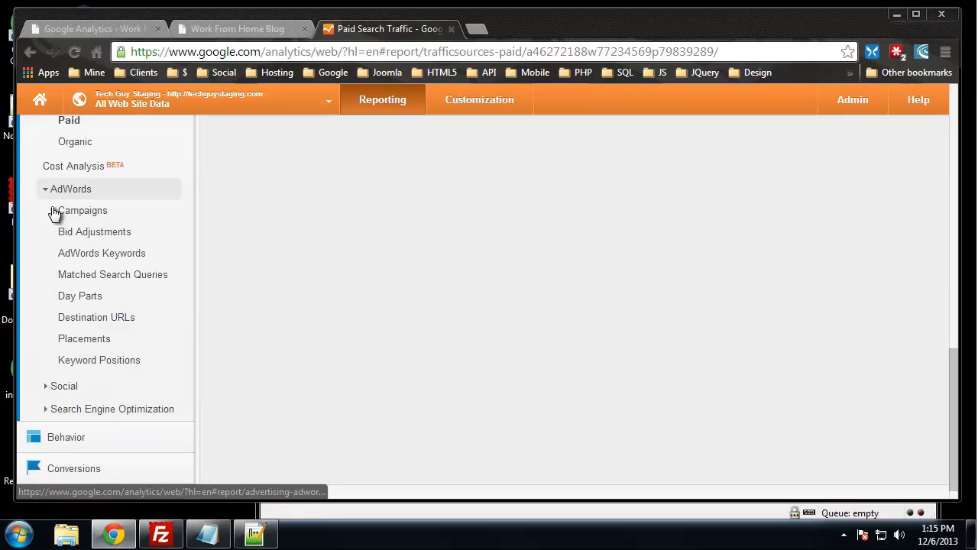
scroll(73, 340, "down", 1)
left_click(70, 366)
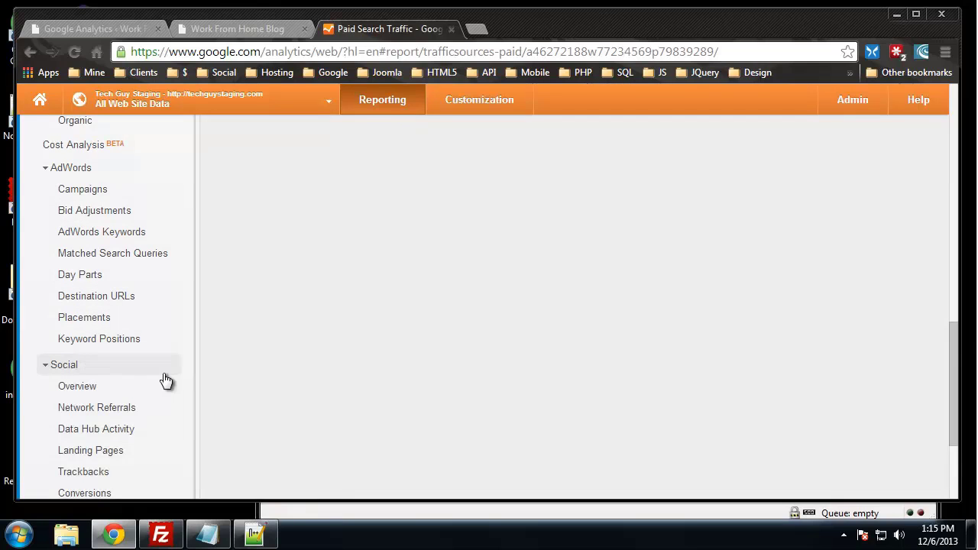
scroll(145, 375, "down", 2)
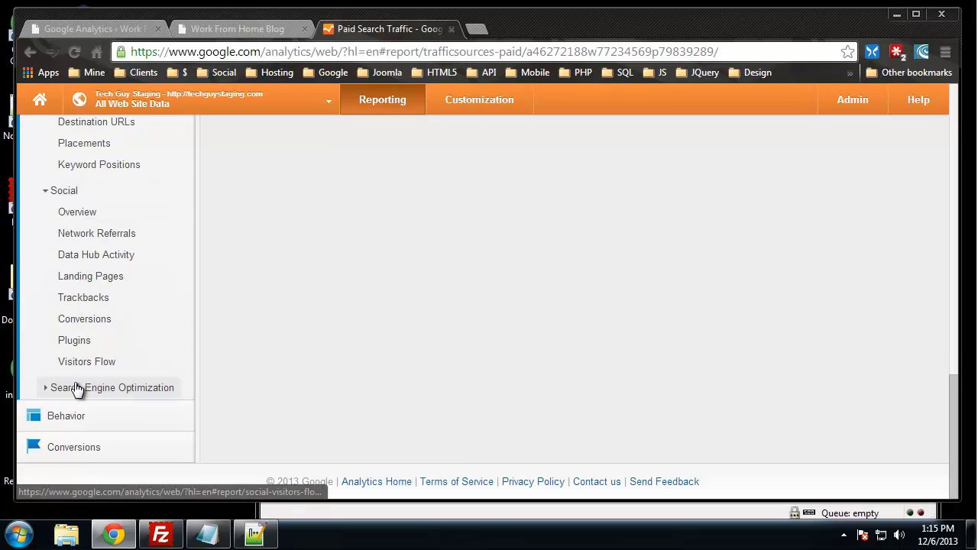
left_click(78, 388)
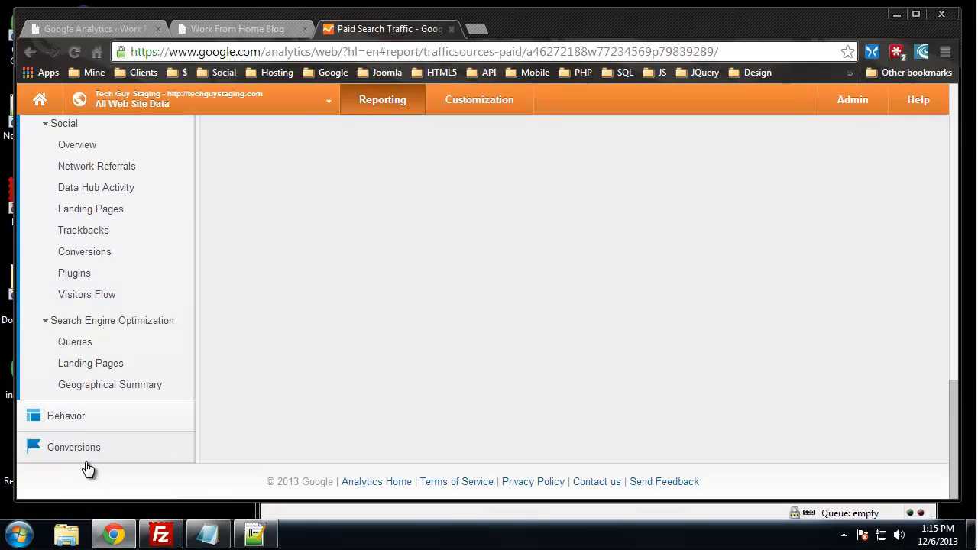
Expand the Conversions and Behavior report groups, and review the Paid Search Traffic table's metrics.
left_click(128, 454)
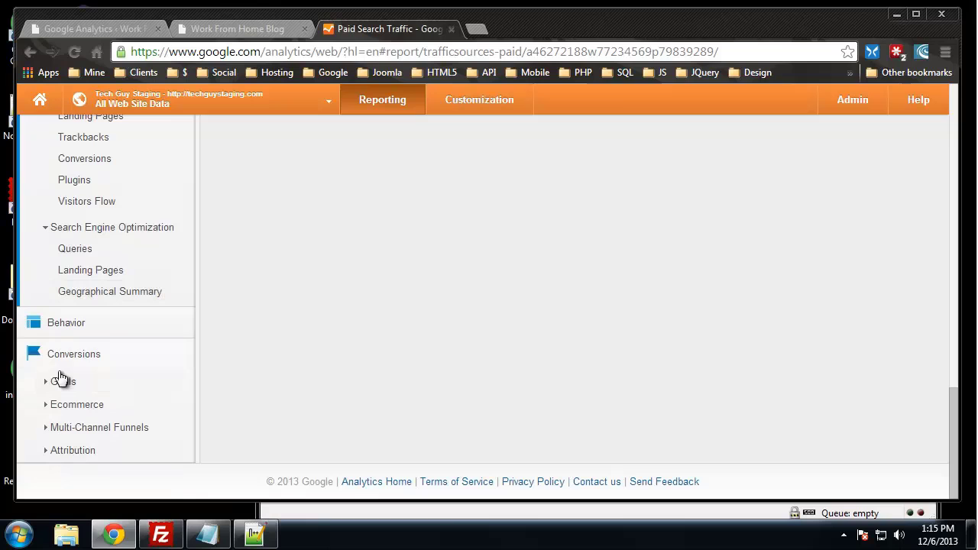
left_click(92, 327)
scroll(105, 356, "down", 3)
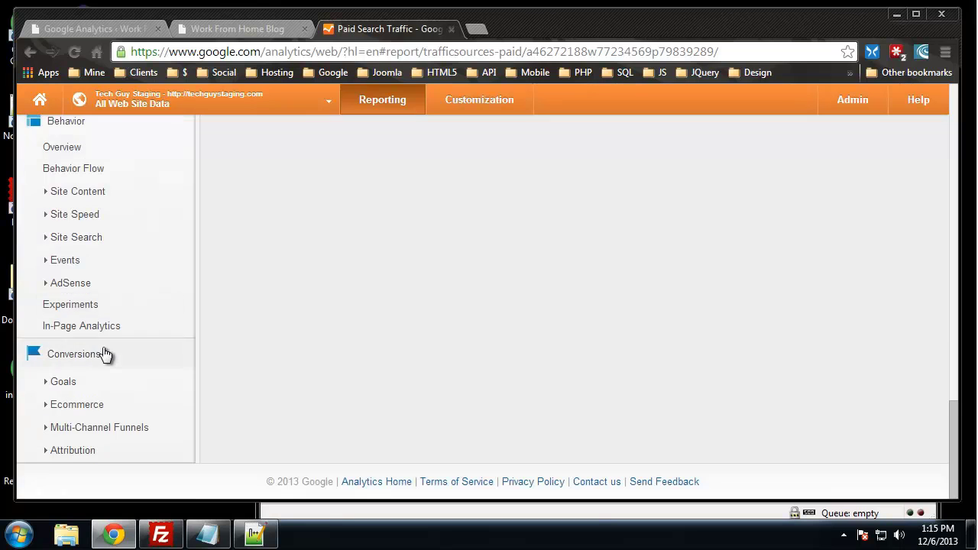
scroll(109, 371, "up", 10)
scroll(130, 259, "down", 4)
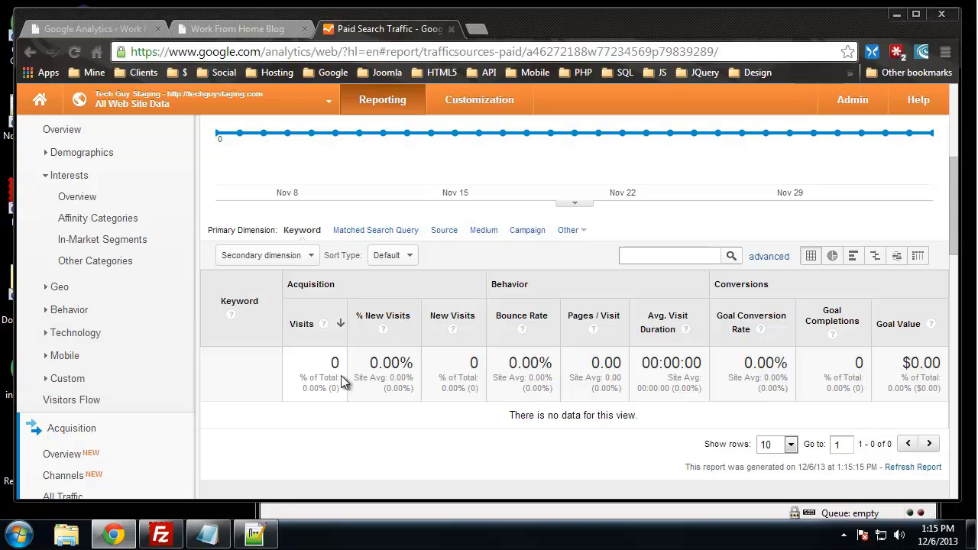
scroll(340, 375, "up", 5)
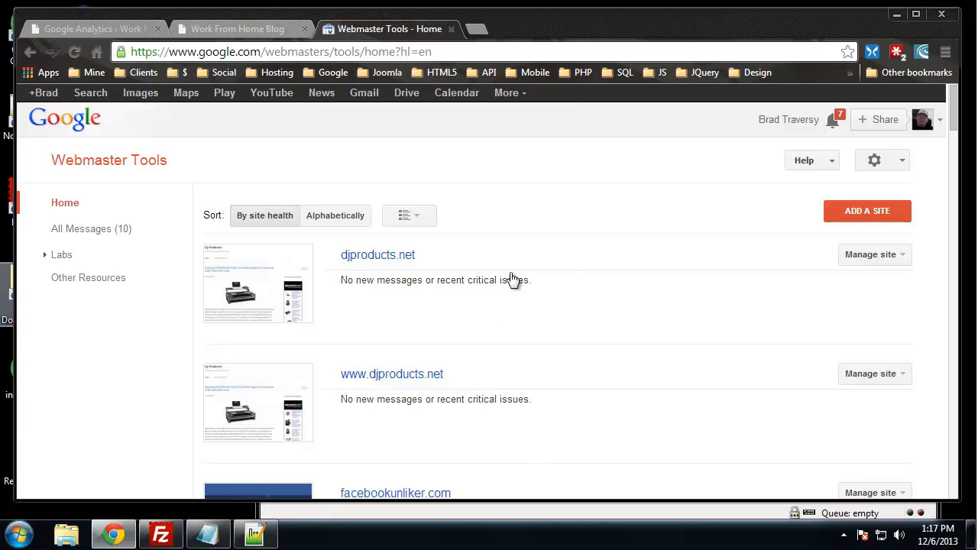
scroll(321, 310, "down", 20)
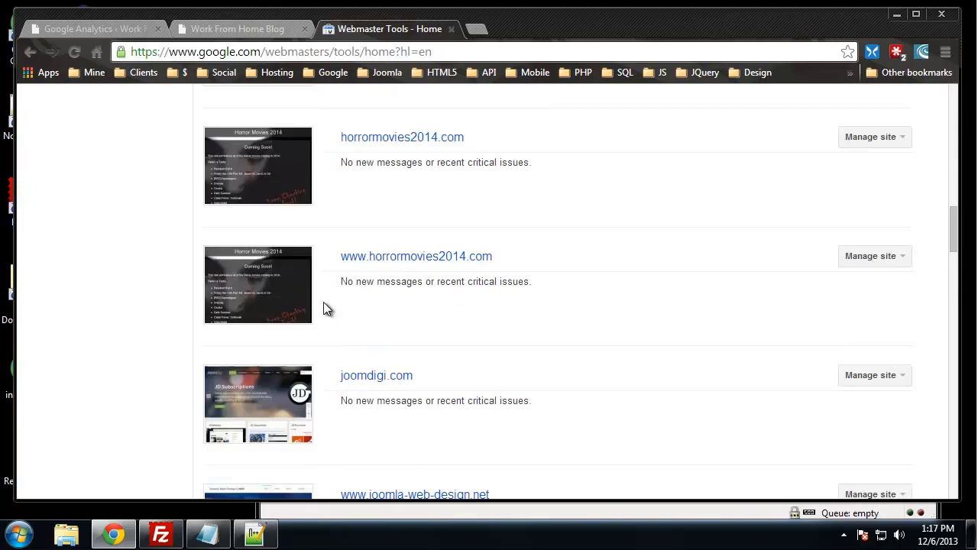
scroll(322, 309, "down", 8)
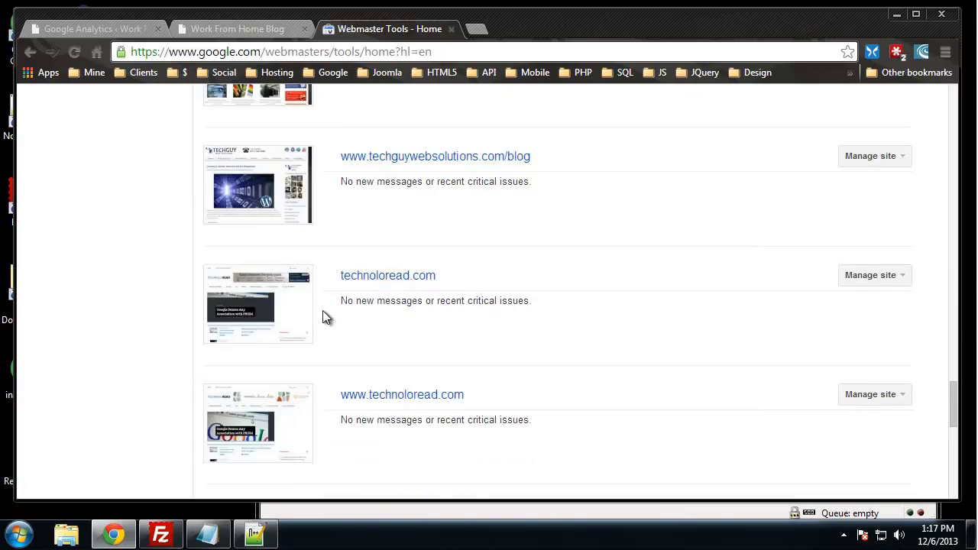
scroll(329, 315, "up", 15)
scroll(336, 320, "up", 15)
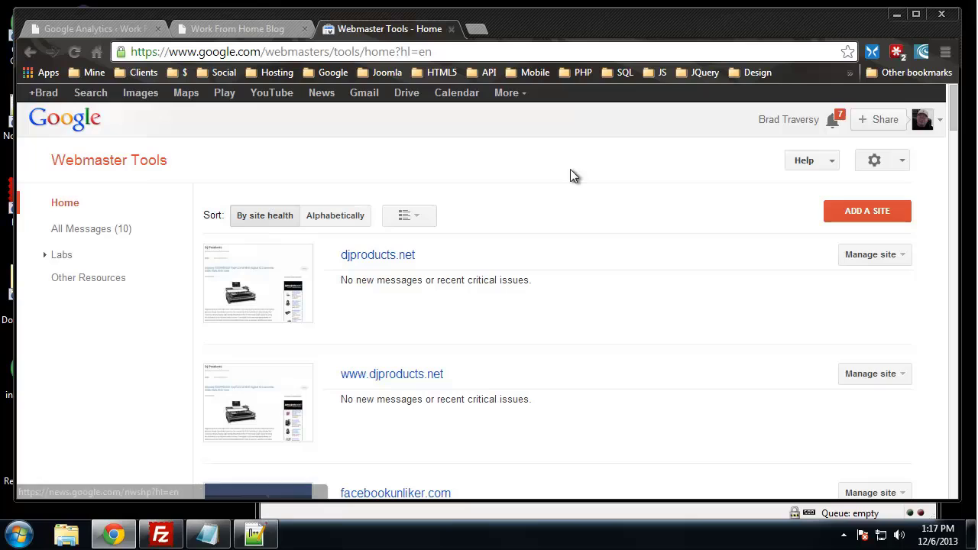
left_click(869, 218)
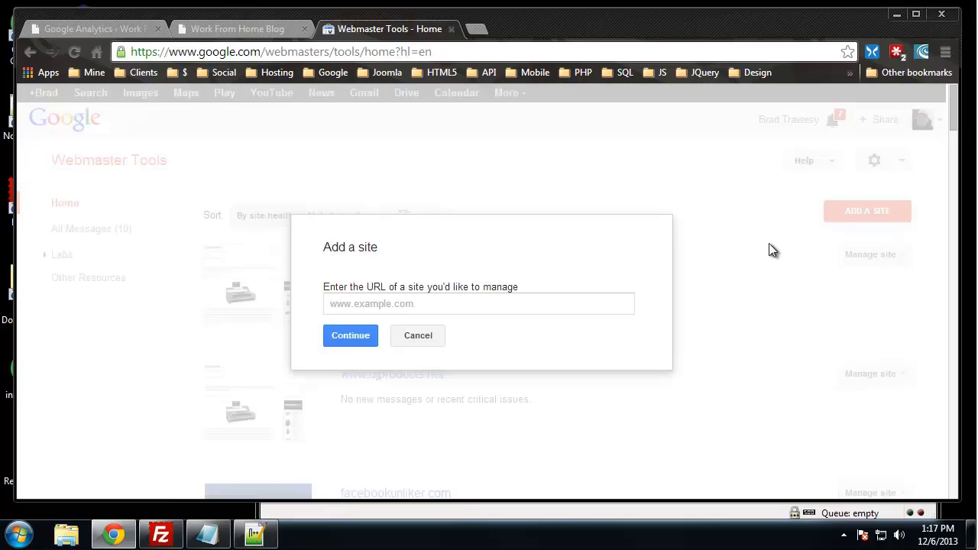
left_click(430, 309)
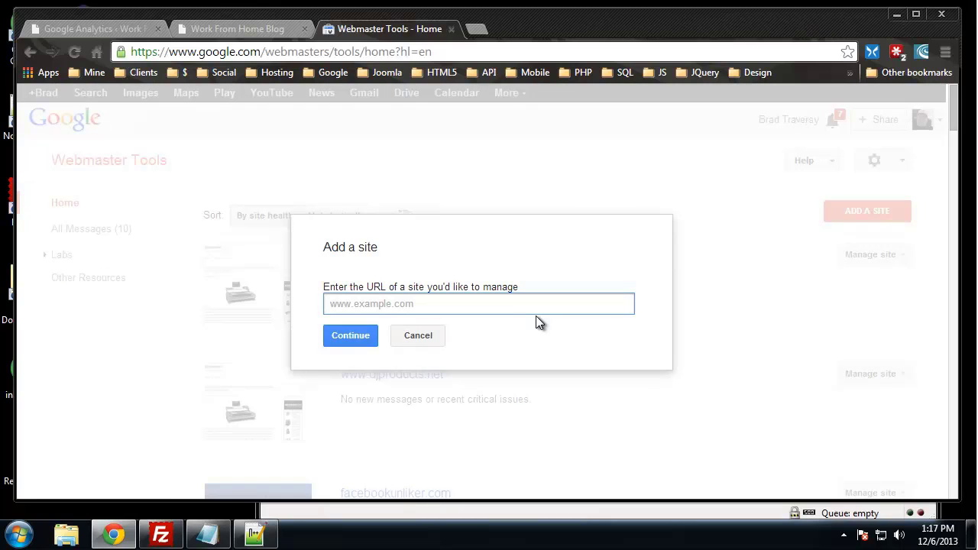
type("http://techguystaging.com")
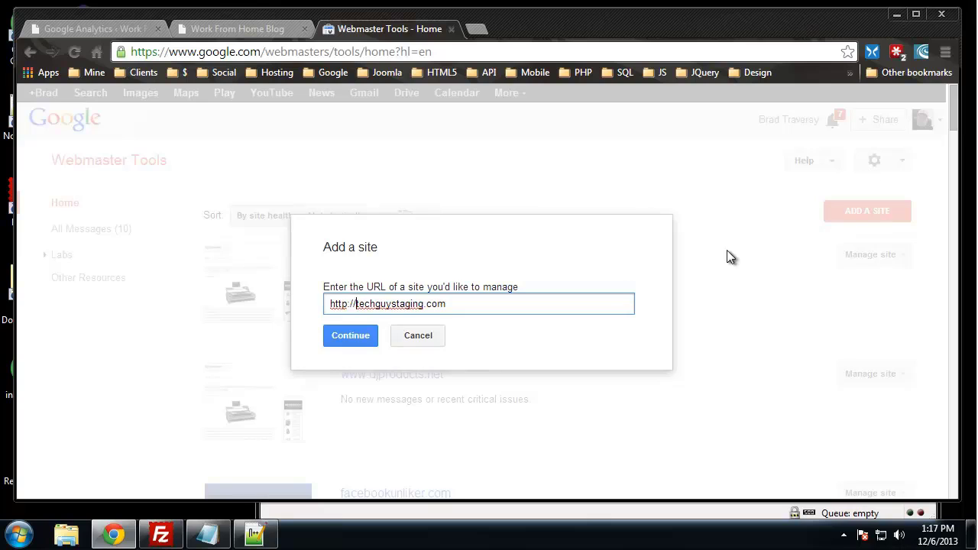
left_click(349, 341)
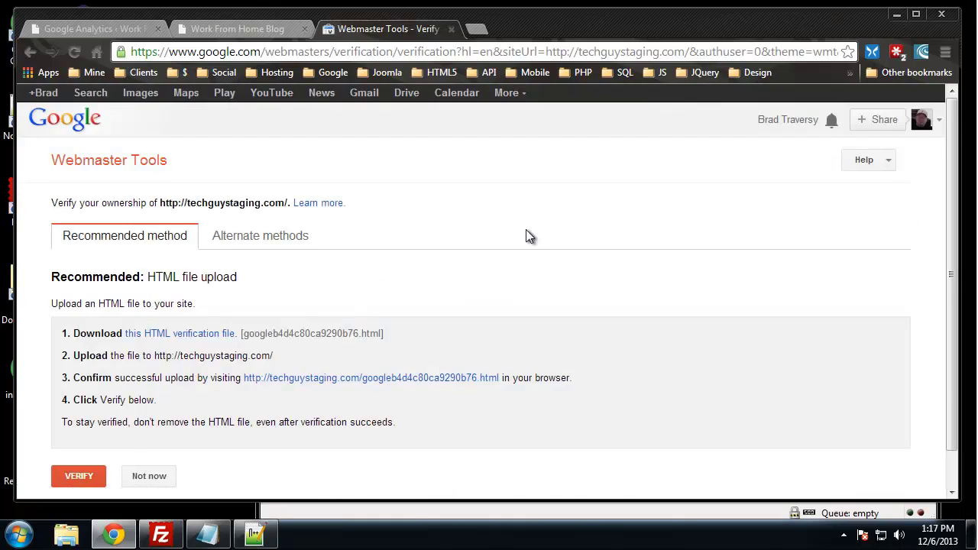
Review the alternate verification methods, return to the recommended HTML file upload, and try to verify ownership of the site.
scroll(527, 237, "down", 1)
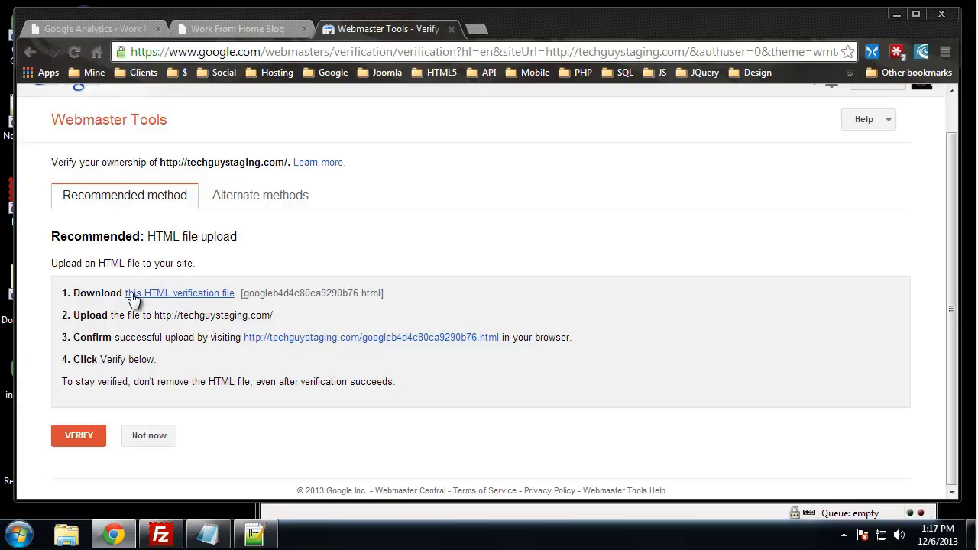
left_click(260, 201)
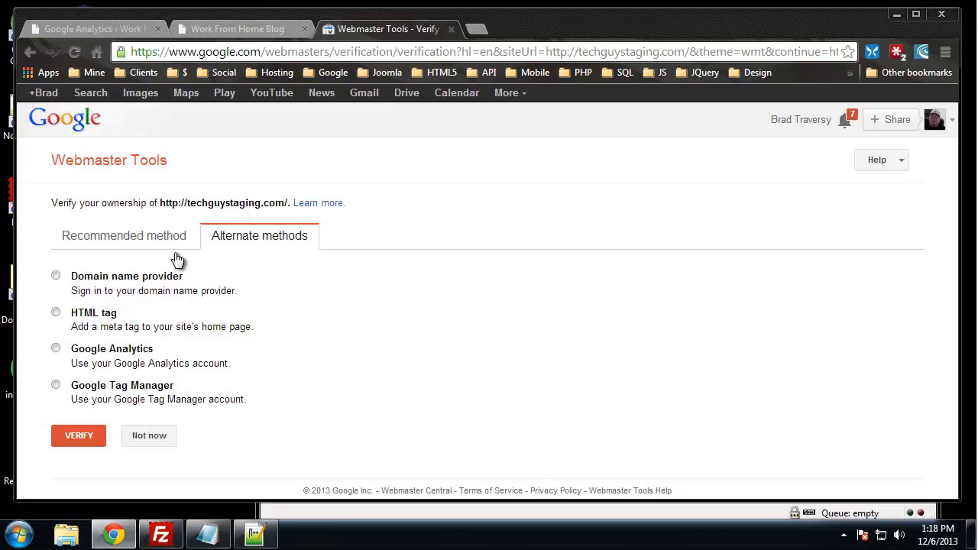
left_click(105, 243)
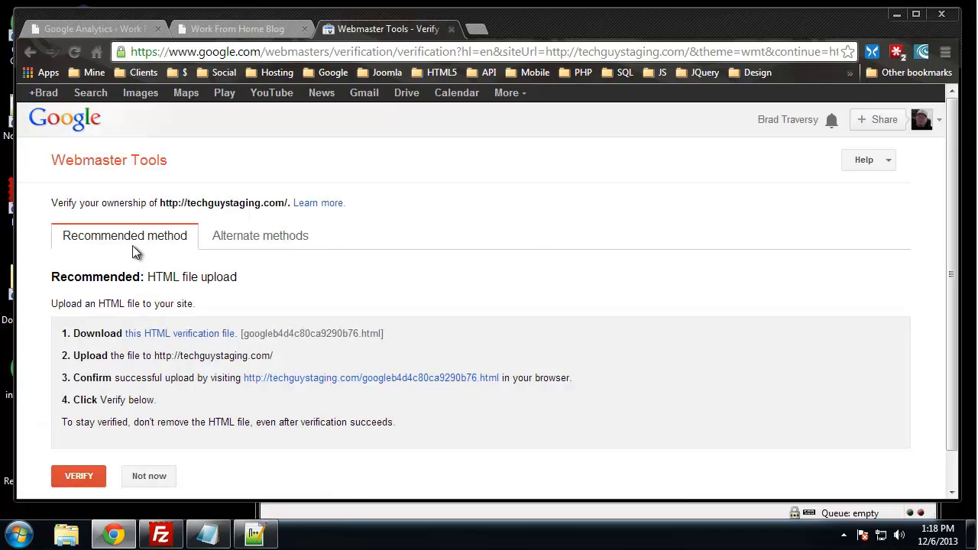
scroll(436, 295, "down", 1)
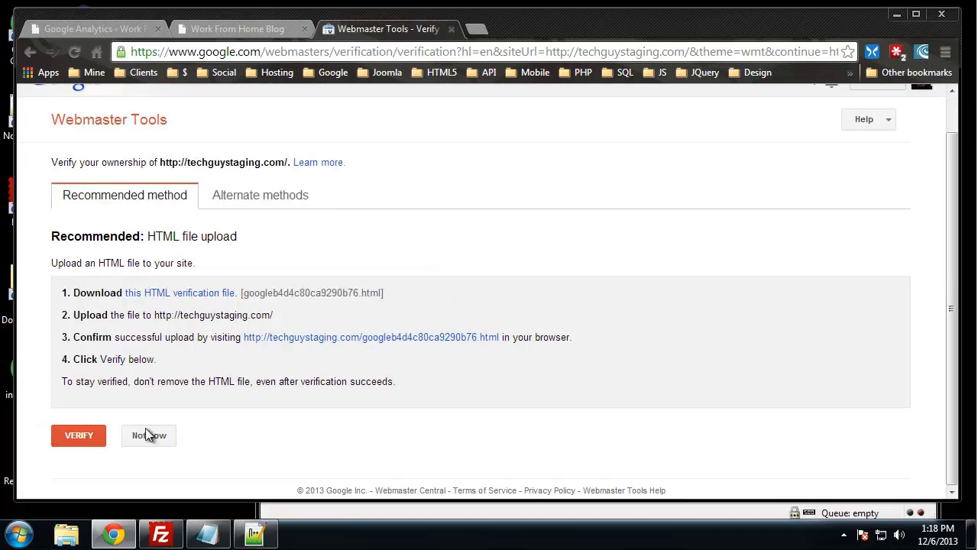
left_click(72, 434)
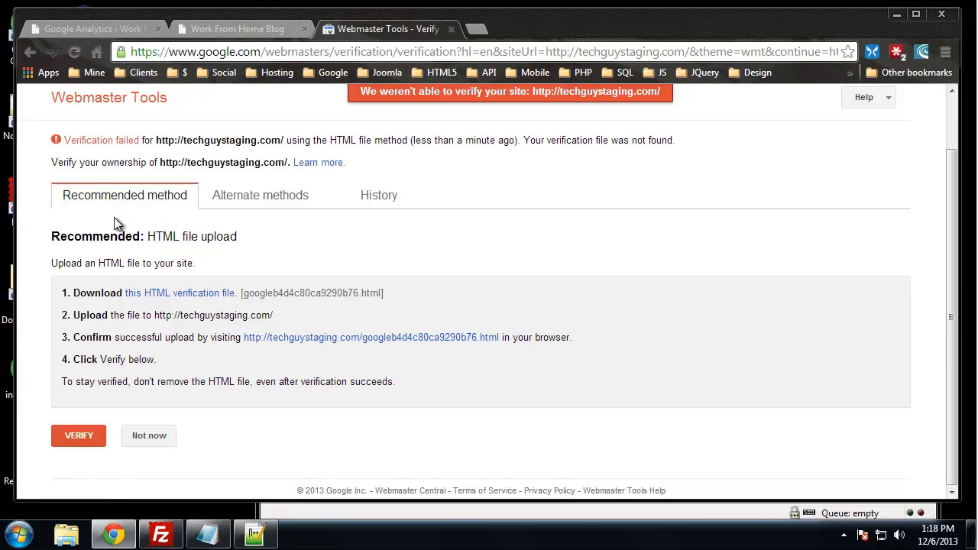
Download the HTML verification file for techguystaging.com and switch to FileZilla.
left_click(164, 295)
left_click(372, 348)
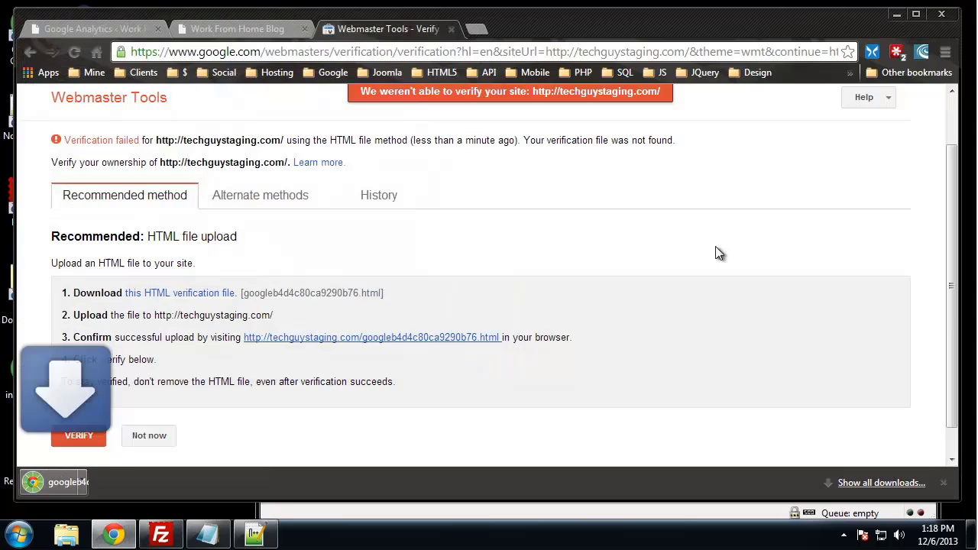
left_click(892, 16)
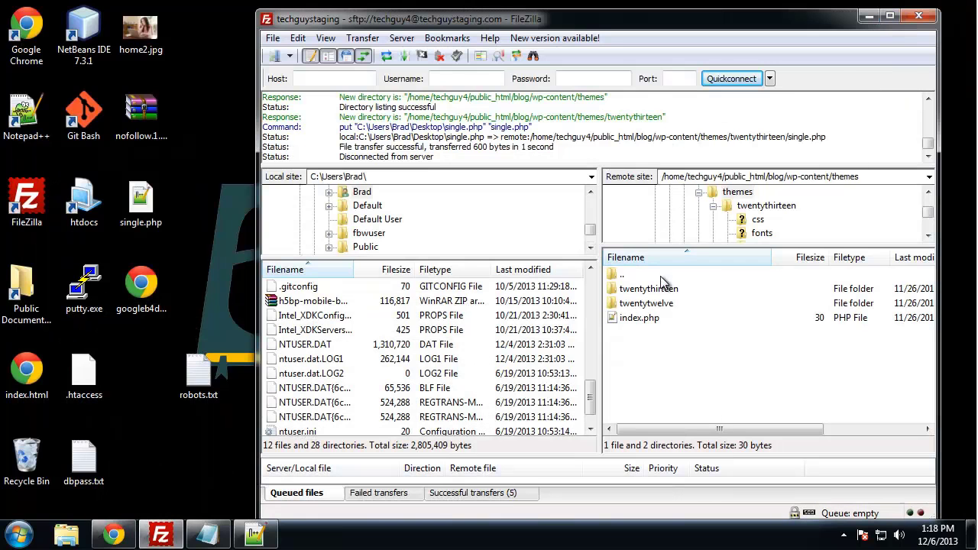
Move the remote site up from the themes folder to public_html and look through its contents.
double_click(661, 279)
double_click(662, 280)
double_click(662, 279)
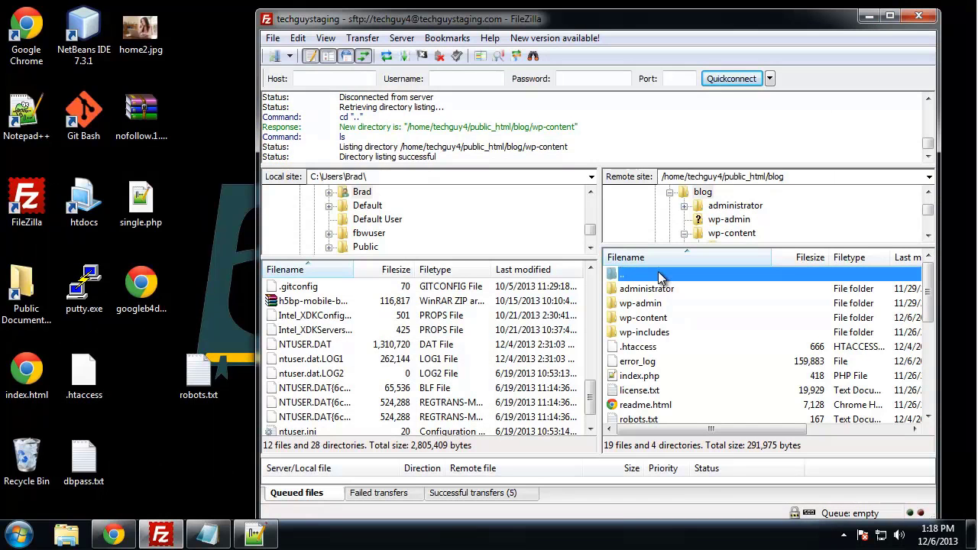
scroll(668, 295, "down", 2)
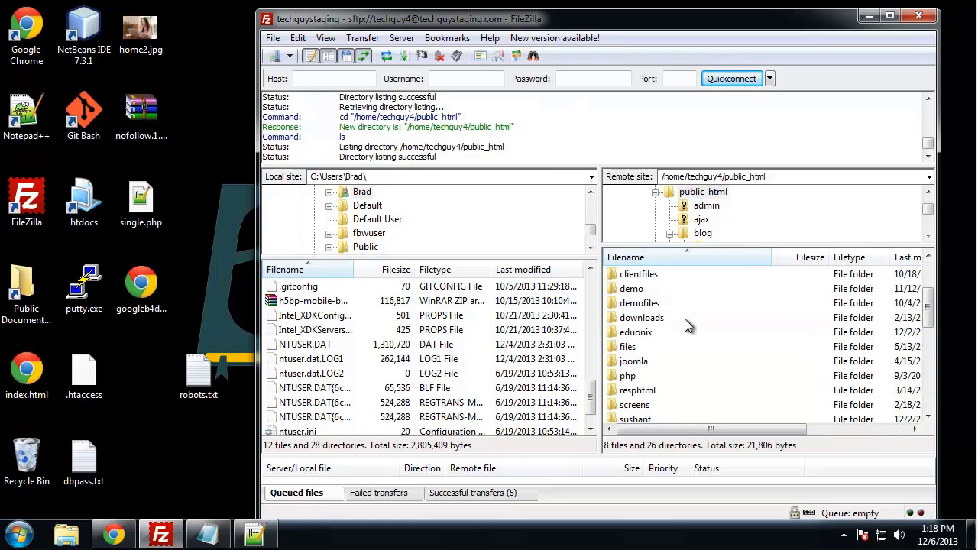
left_click(685, 319)
scroll(685, 318, "down", 4)
scroll(686, 318, "down", 1)
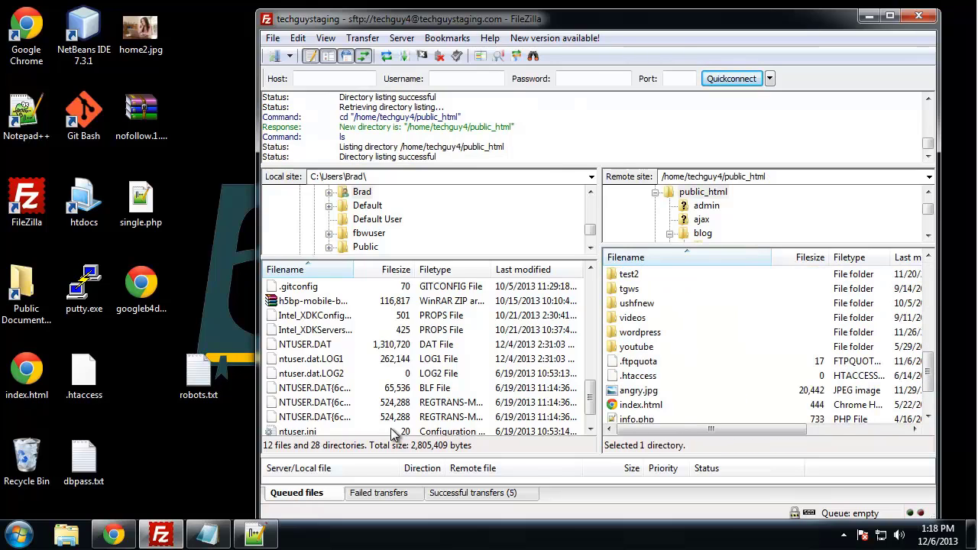
Open the Documents library in Windows Explorer and look through the Downloads folder for the HTML verification file.
left_click(141, 200)
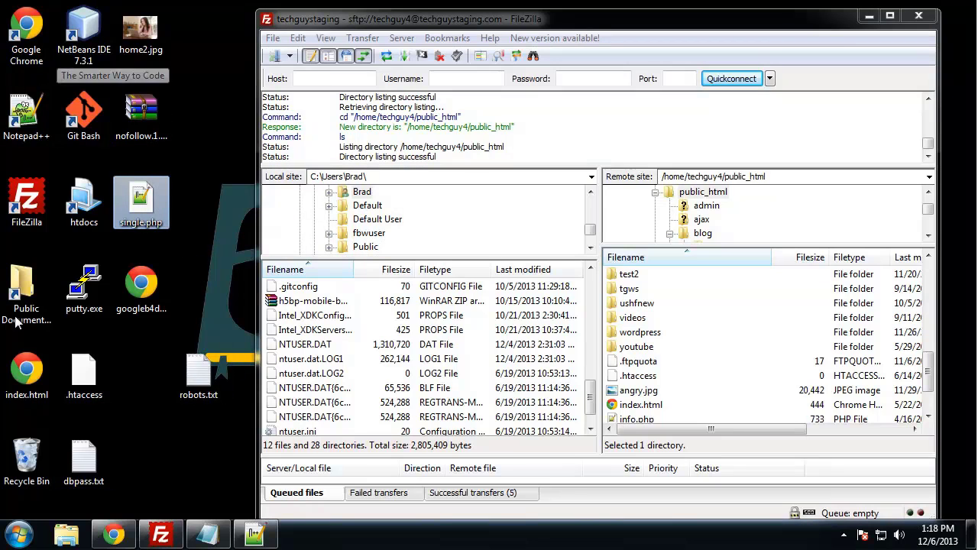
left_click(19, 534)
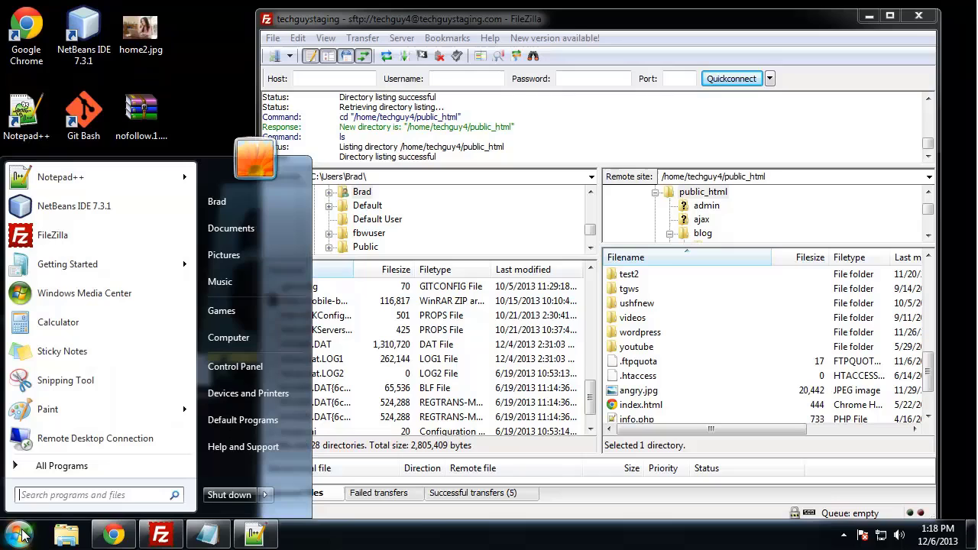
left_click(234, 229)
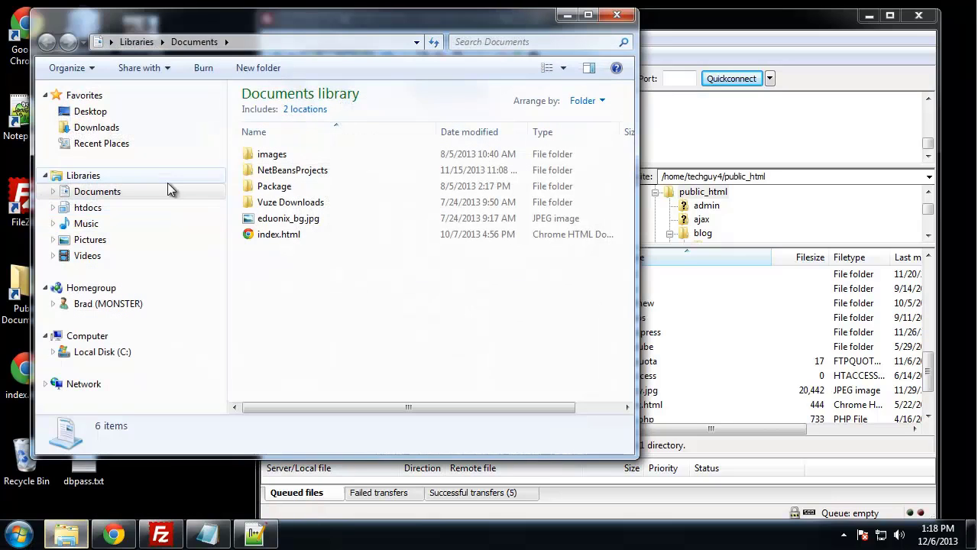
left_click(96, 127)
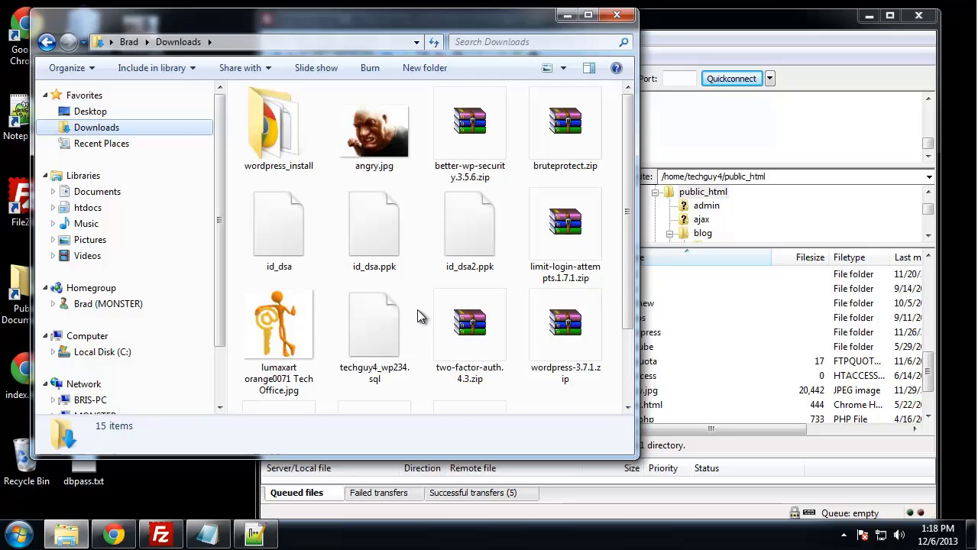
left_click(387, 226)
scroll(382, 253, "down", 1)
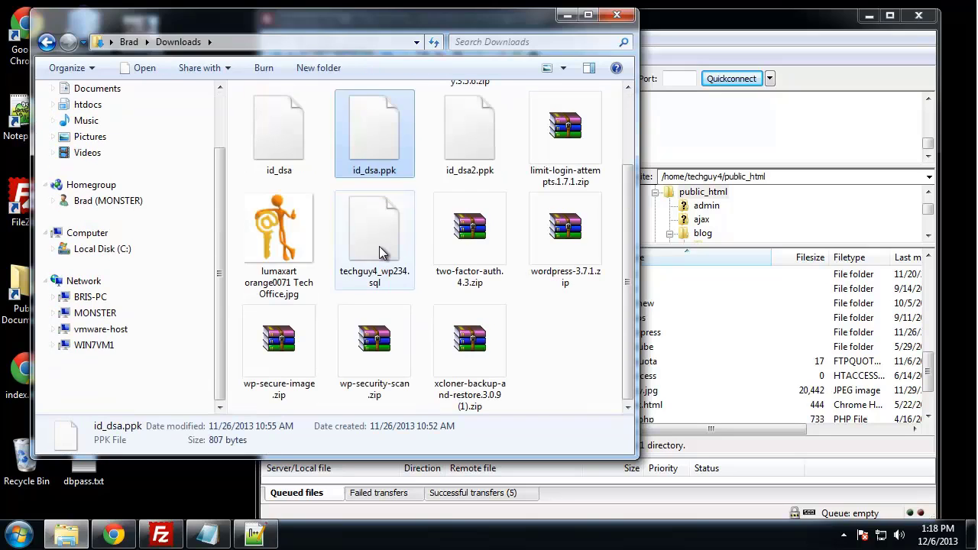
scroll(382, 252, "up", 1)
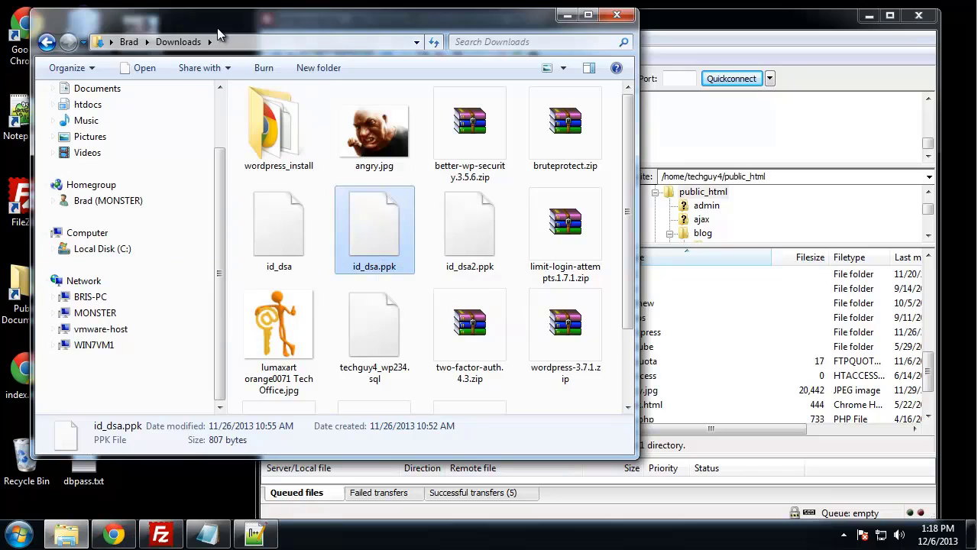
scroll(220, 153, "up", 2)
scroll(219, 153, "up", 1)
Find the Google HTML verification file in the Desktop folder, upload it to the remote public_html folder, and close the Explorer window.
left_click(122, 111)
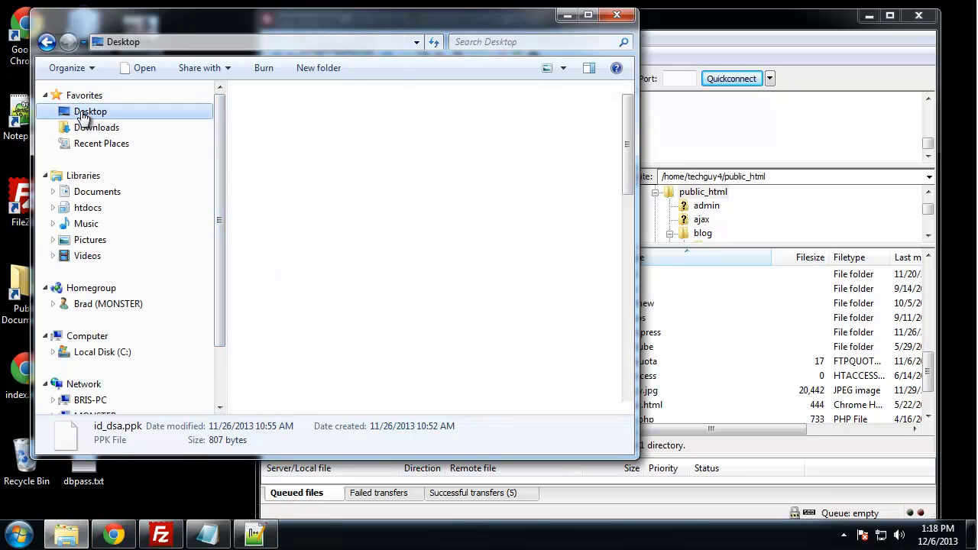
scroll(226, 188, "down", 2)
left_click_drag(623, 134, 625, 272)
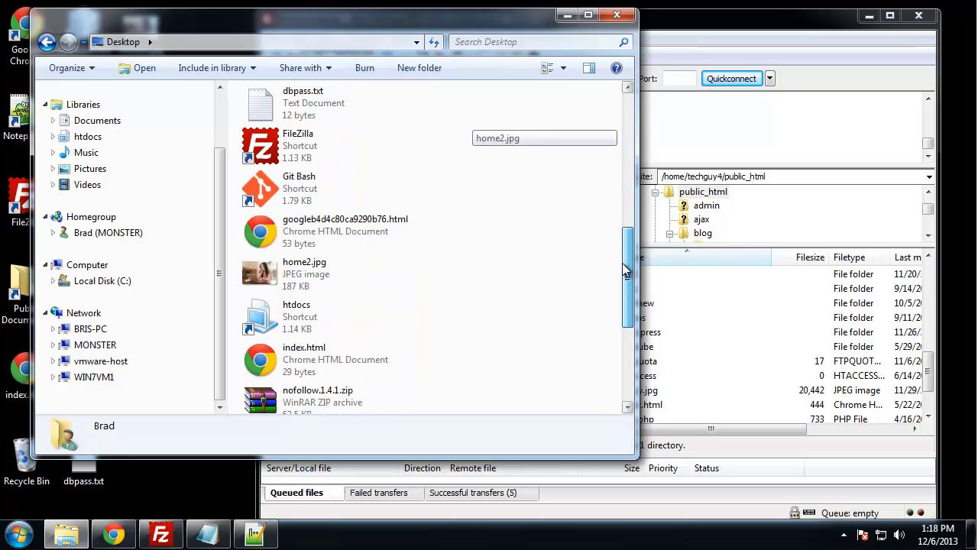
left_click(316, 227)
left_click_drag(484, 26, 297, 41)
left_click_drag(133, 246, 682, 392)
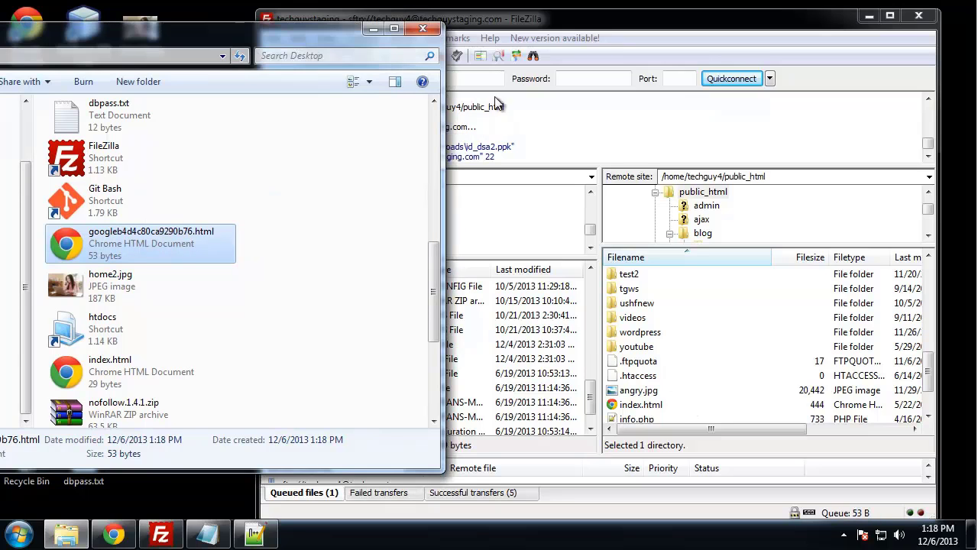
left_click(423, 29)
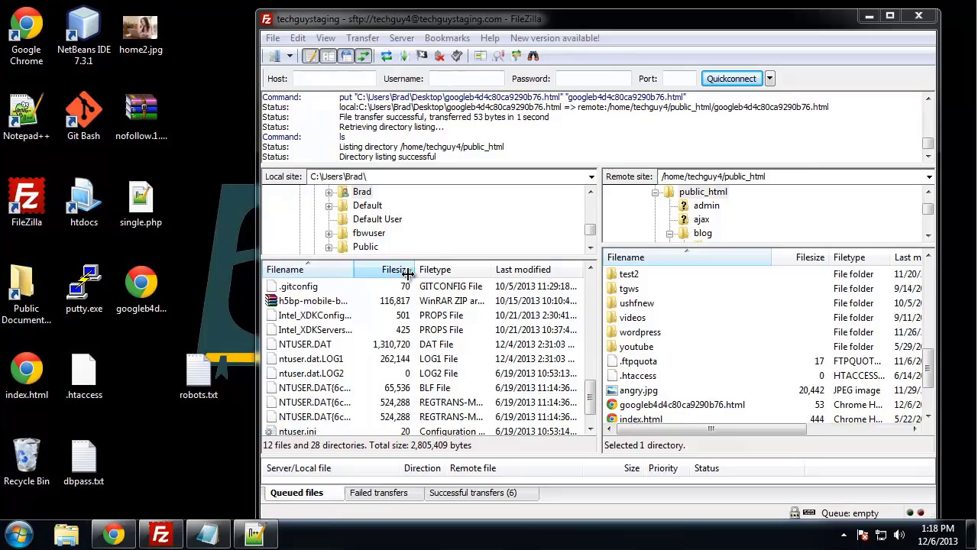
left_click(114, 537)
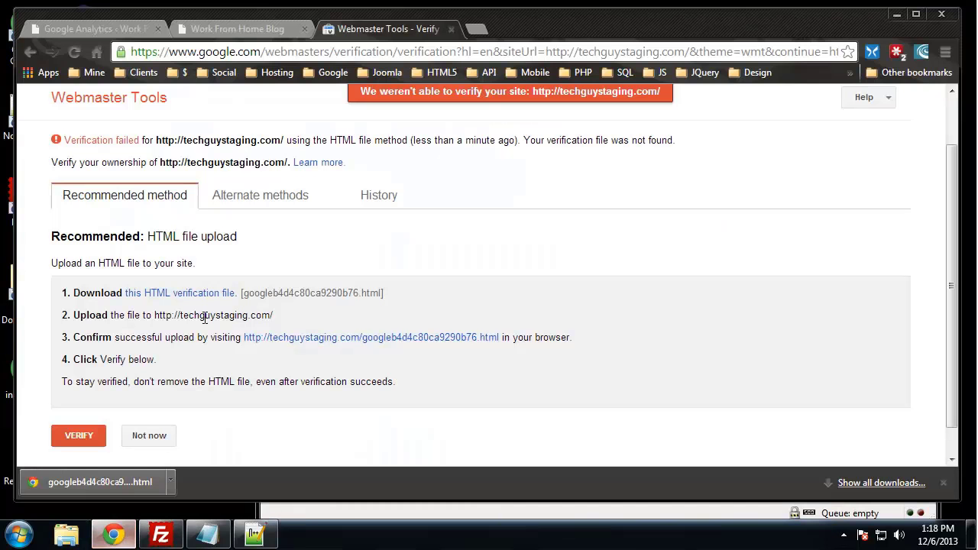
scroll(278, 269, "down", 1)
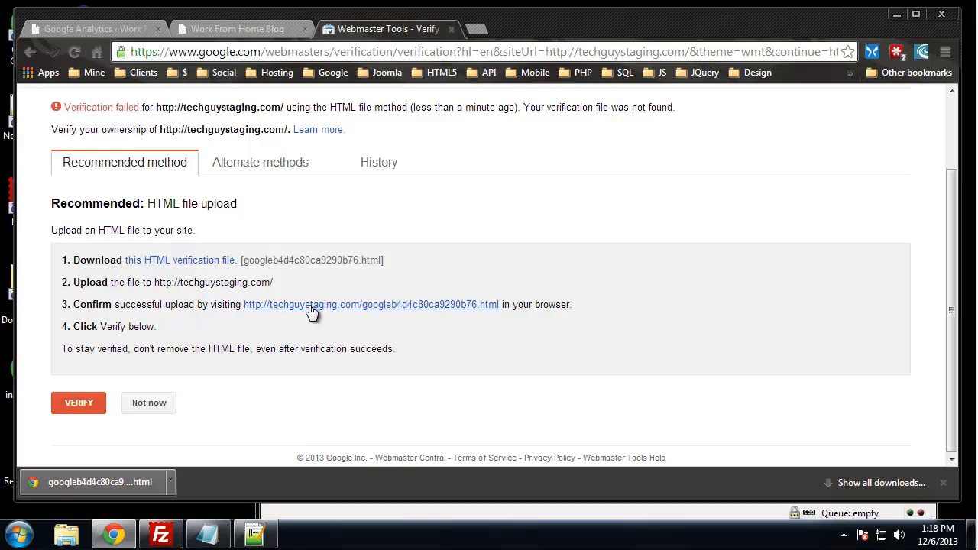
right_click(378, 305)
left_click(409, 321)
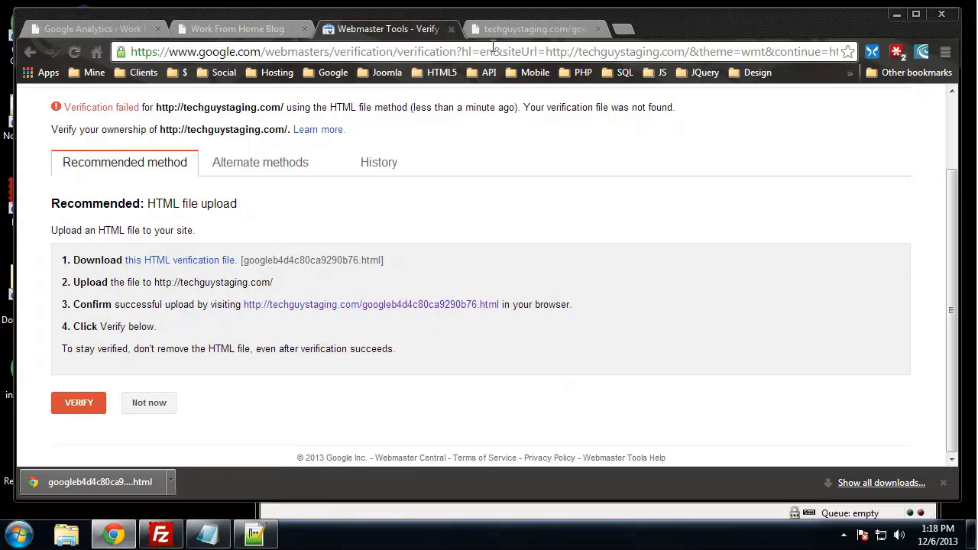
left_click(521, 33)
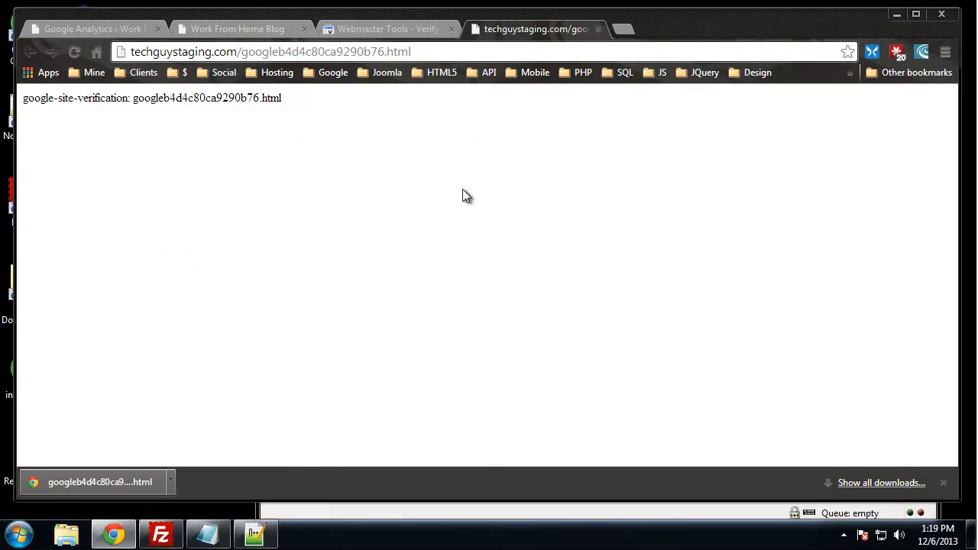
left_click(598, 29)
left_click(89, 406)
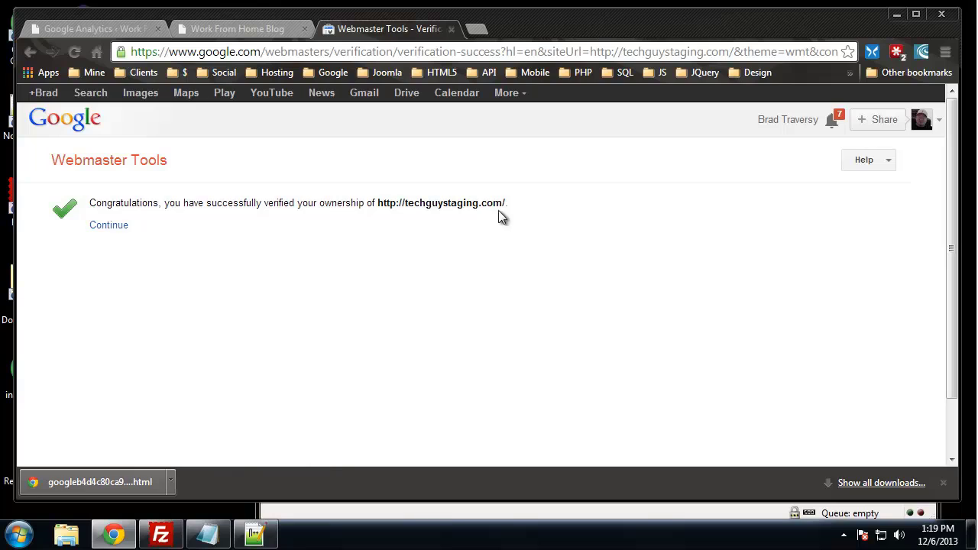
left_click(105, 226)
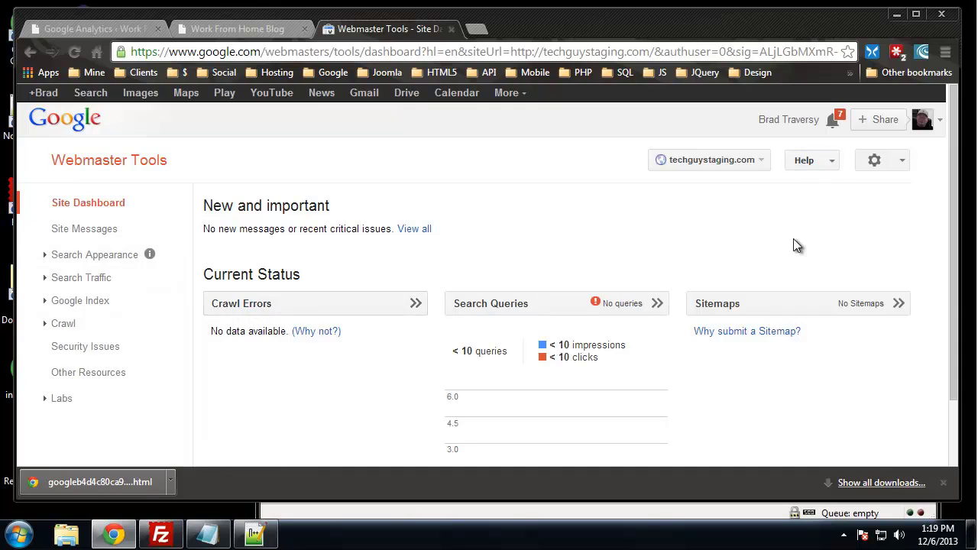
left_click(109, 170)
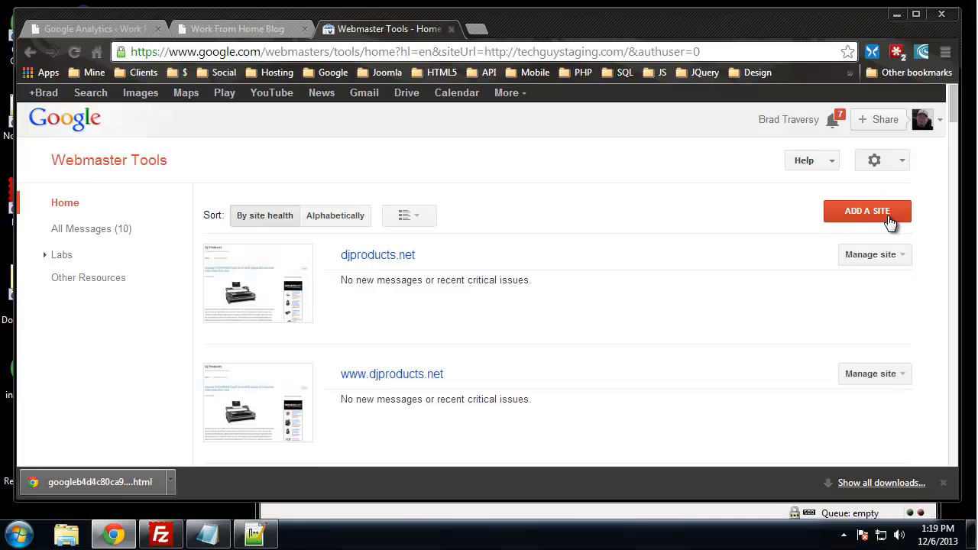
left_click(859, 220)
left_click(422, 288)
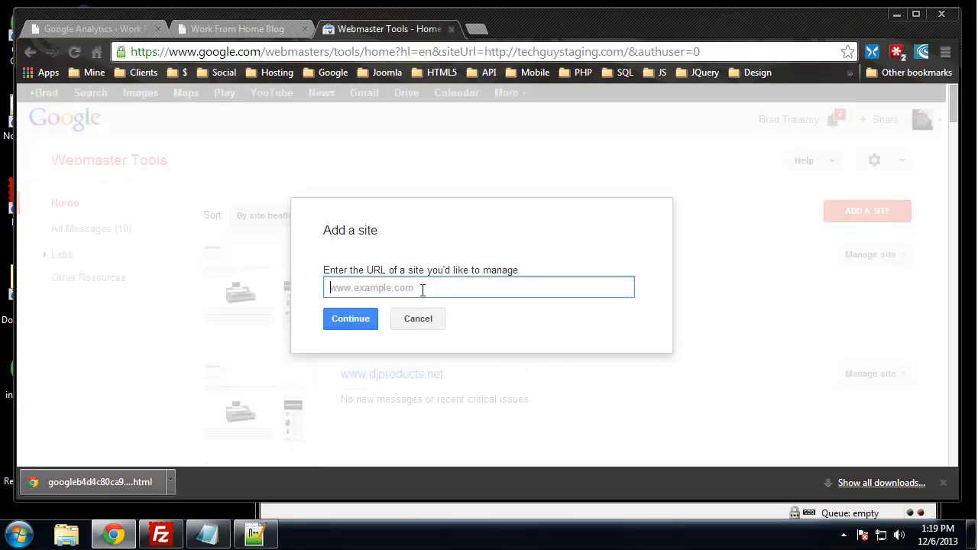
type("www.techguystaging.com")
left_click(344, 327)
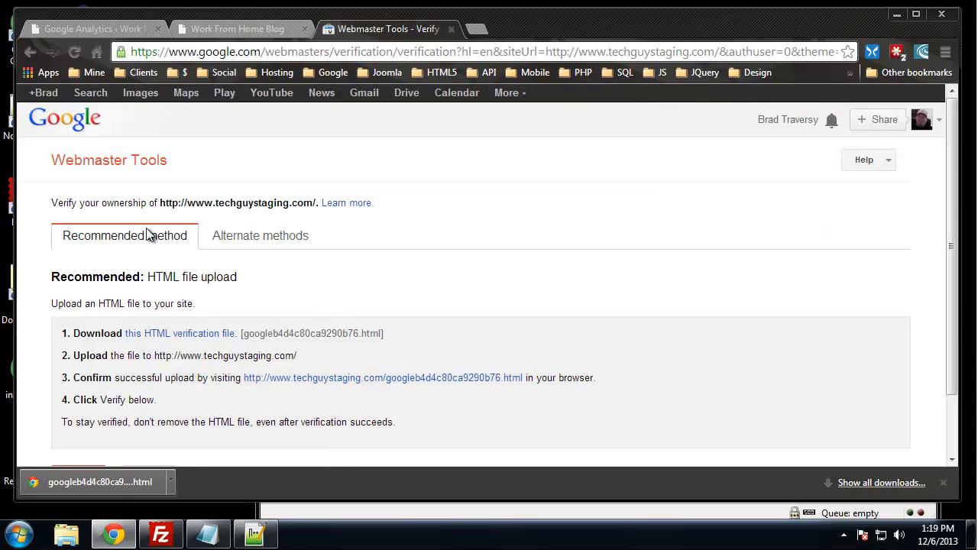
scroll(537, 247, "down", 2)
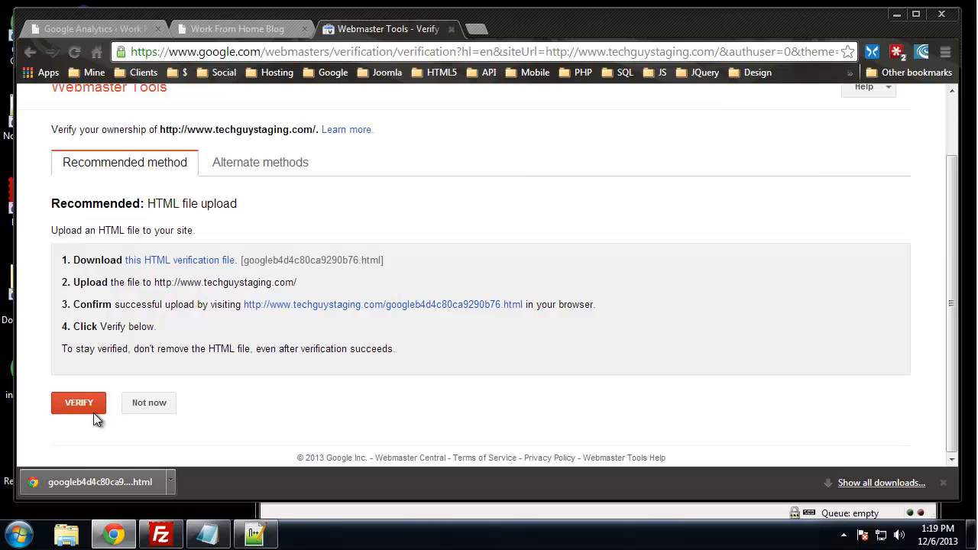
left_click(75, 401)
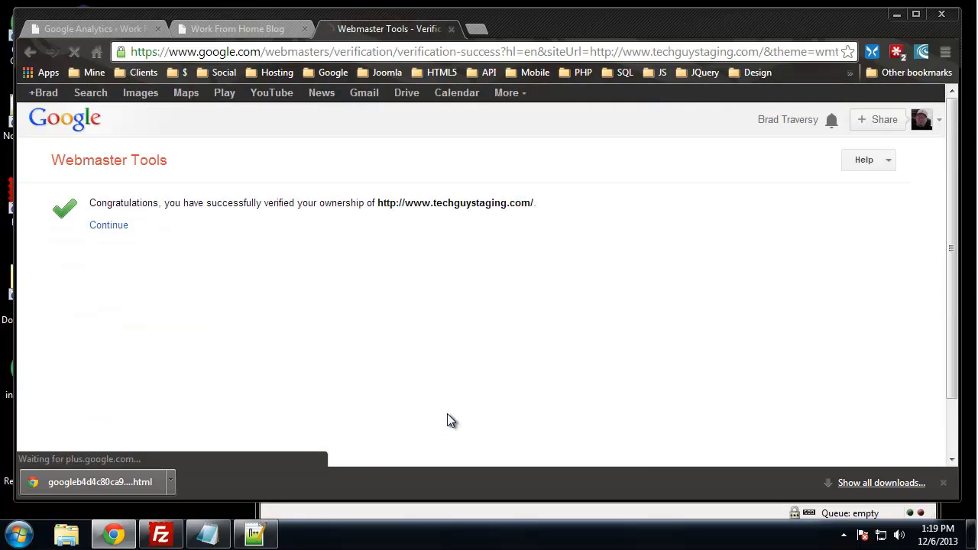
left_click(113, 226)
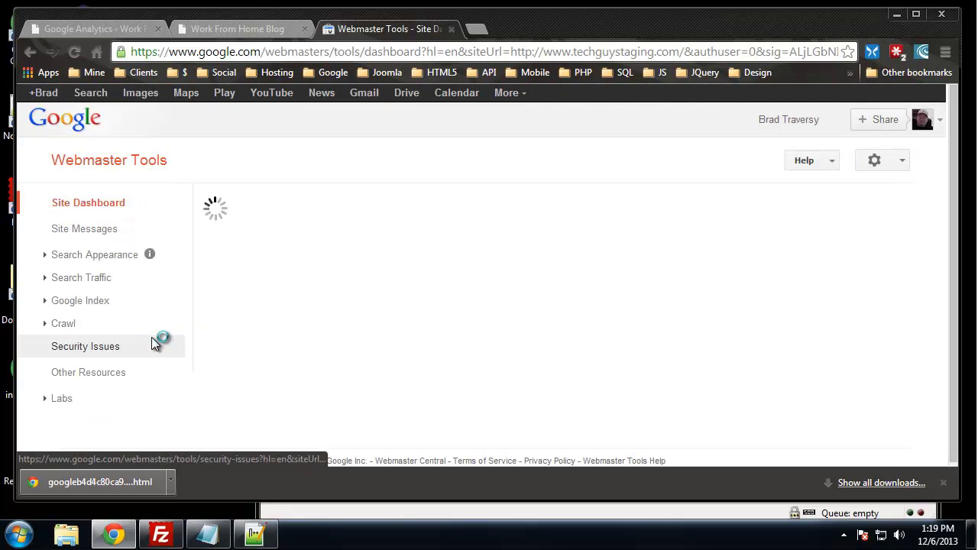
scroll(264, 276, "down", 1)
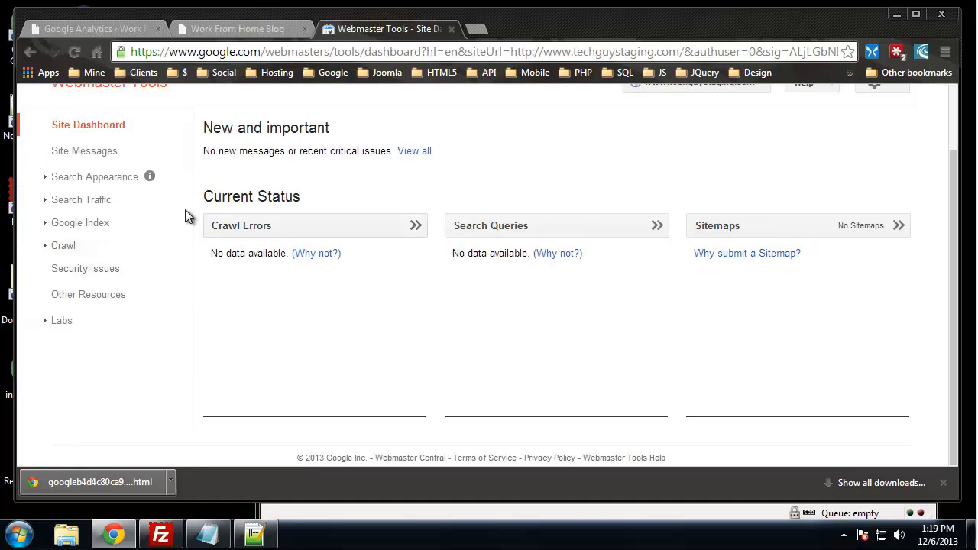
scroll(268, 239, "up", 1)
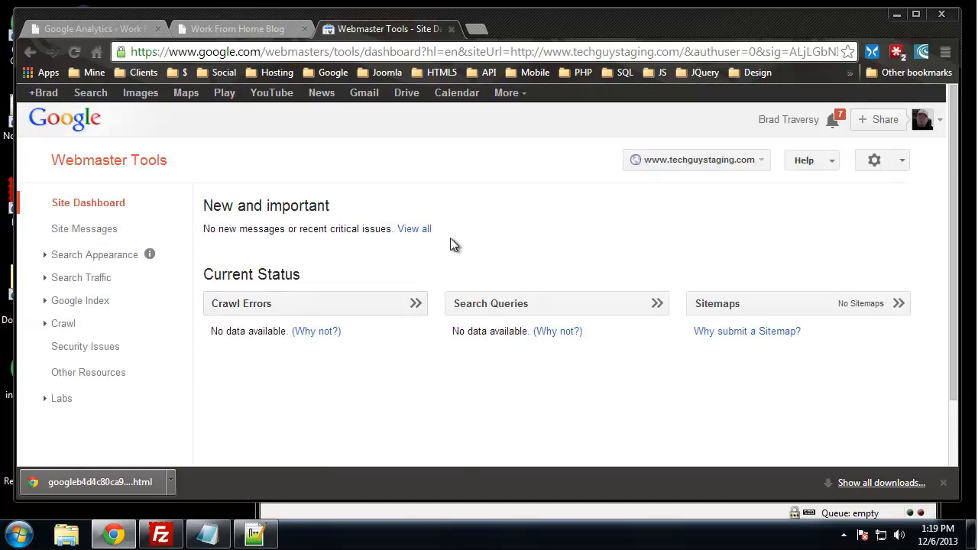
Find techguystaging.com without the www prefix in the list of all sites, check its management options and open its dashboard.
left_click(105, 163)
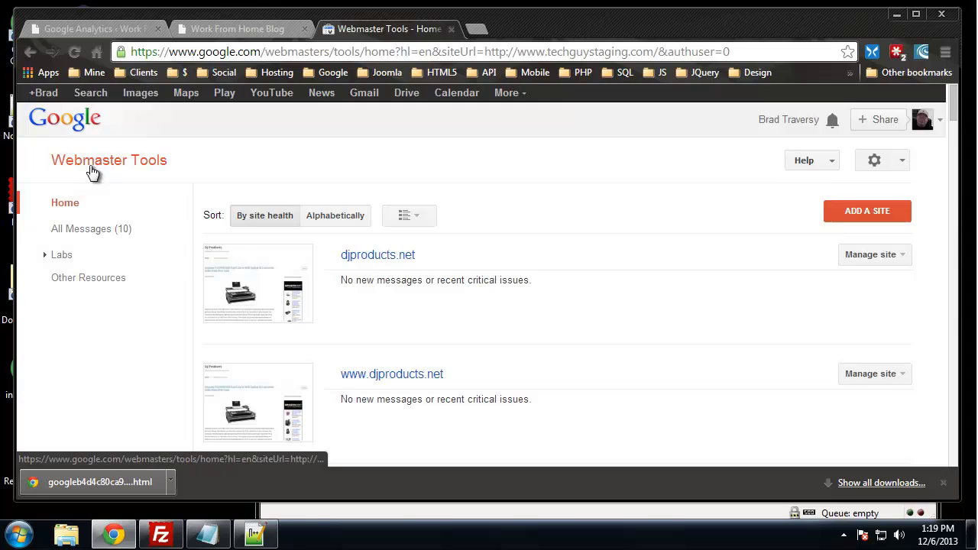
scroll(395, 203, "down", 2)
scroll(396, 204, "down", 10)
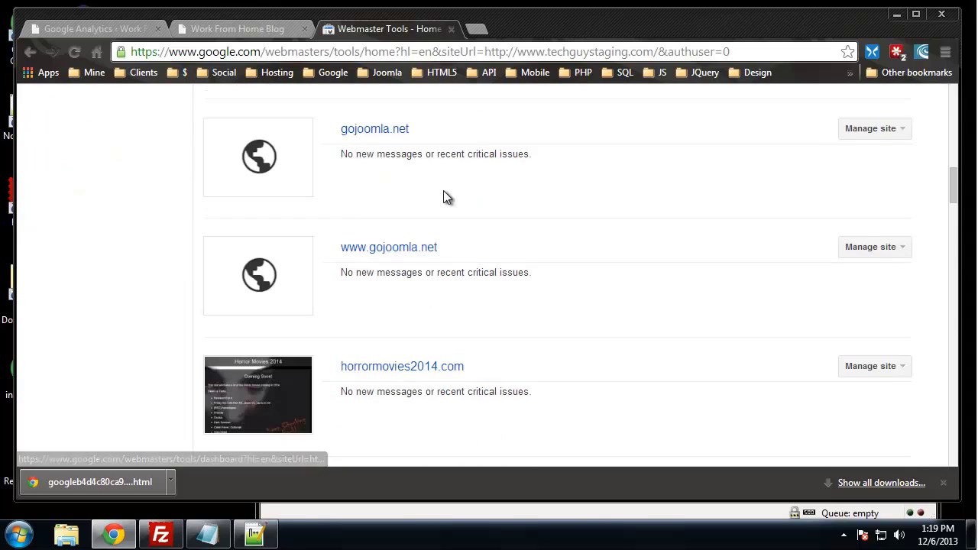
scroll(443, 189, "down", 11)
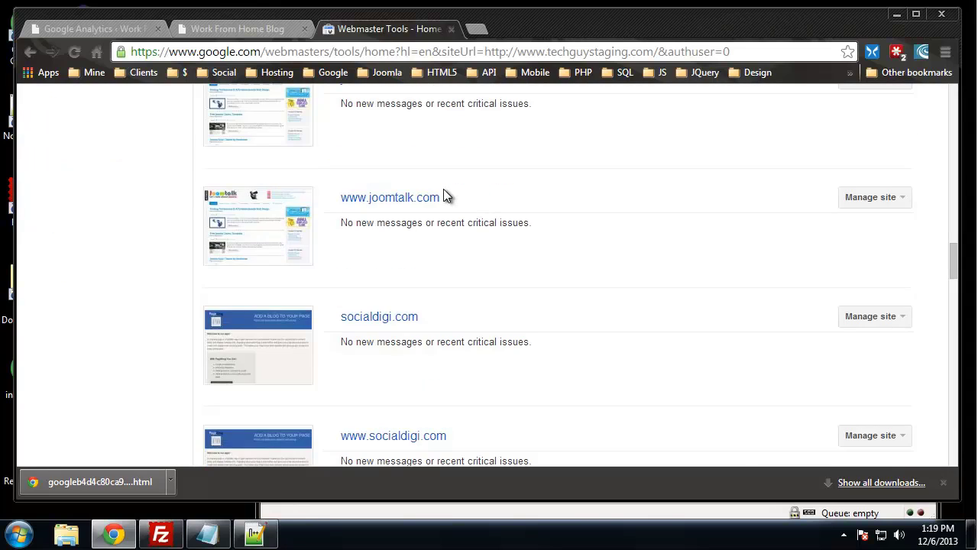
scroll(443, 191, "down", 10)
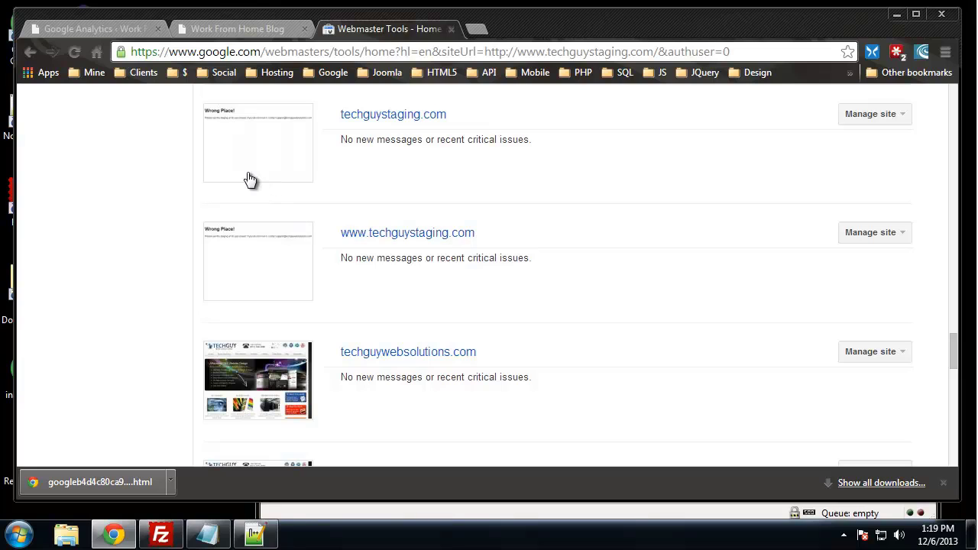
scroll(260, 198, "up", 1)
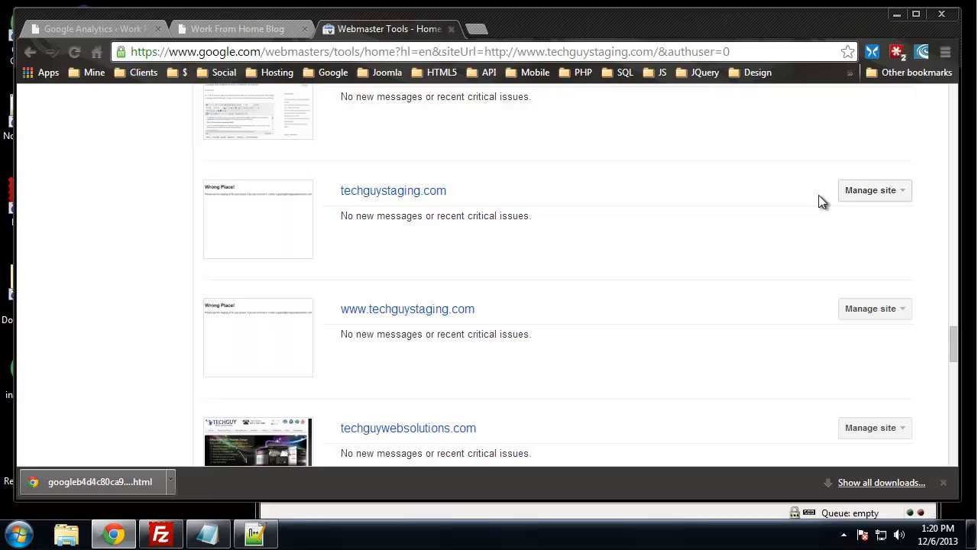
left_click(875, 194)
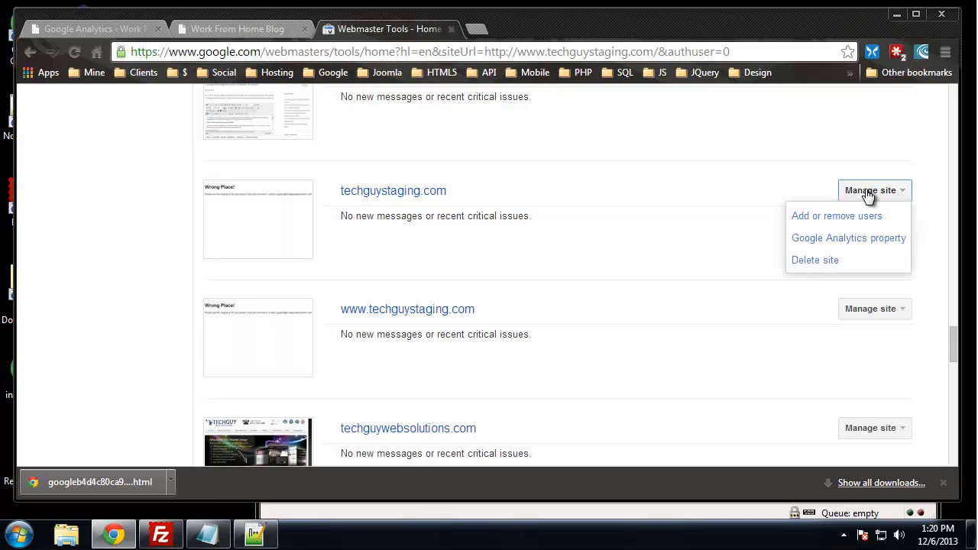
left_click(526, 216)
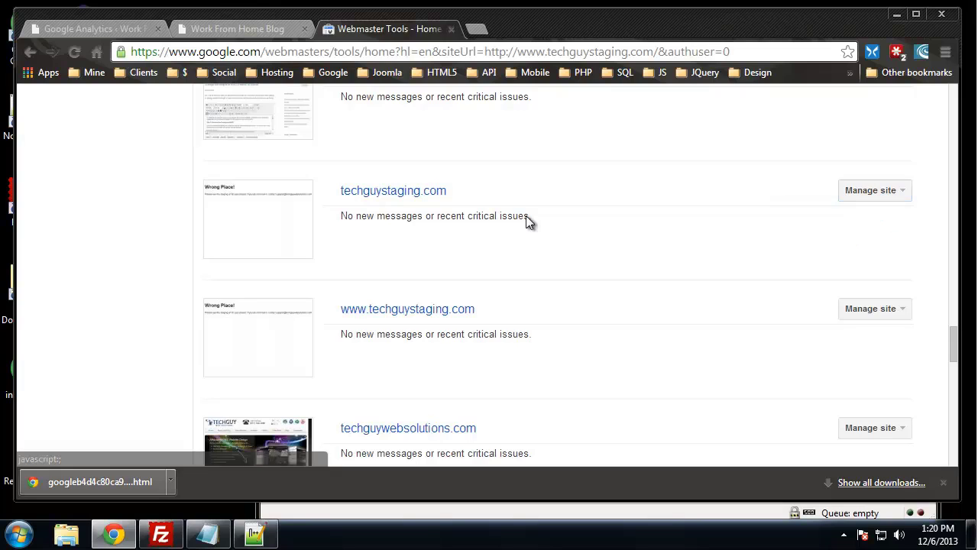
left_click(375, 196)
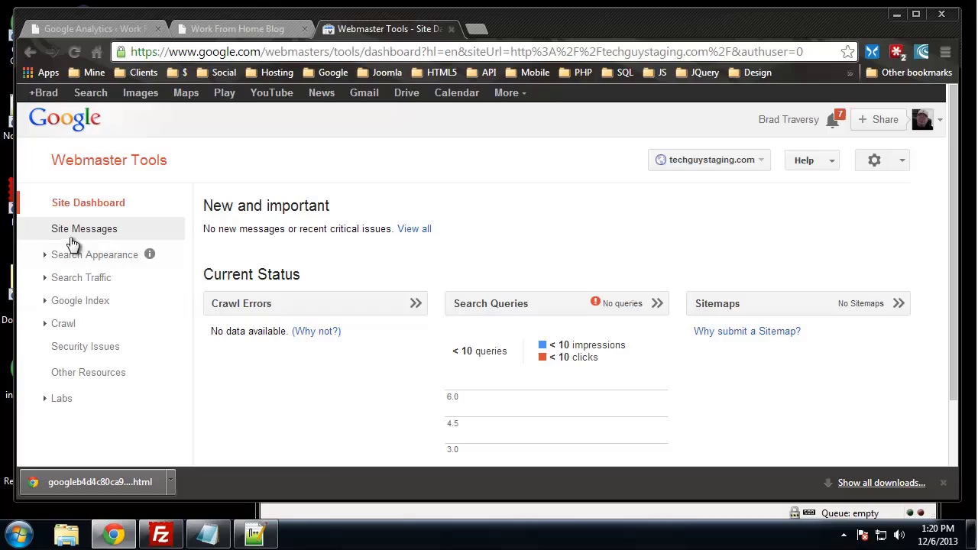
left_click(46, 256)
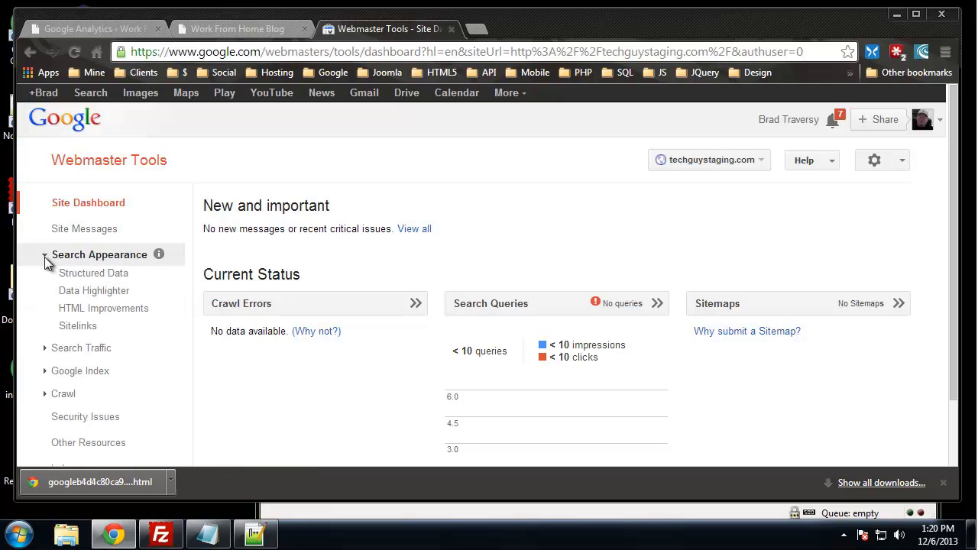
left_click(44, 256)
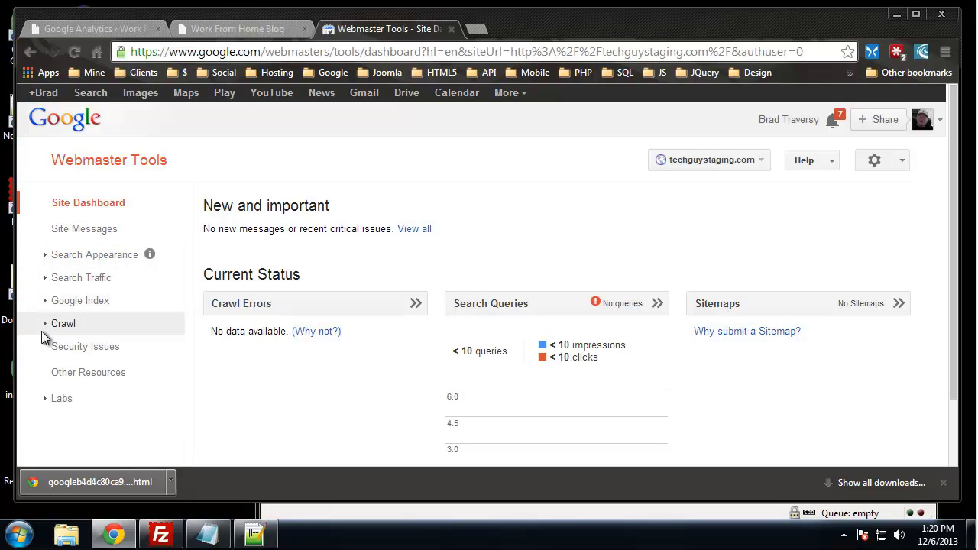
left_click(46, 399)
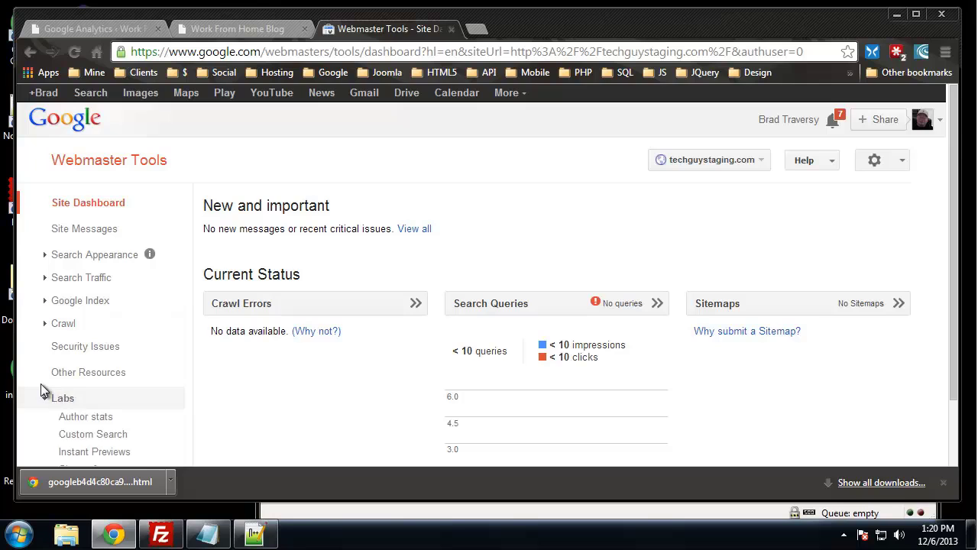
scroll(41, 386, "down", 1)
left_click(44, 320)
scroll(106, 325, "up", 1)
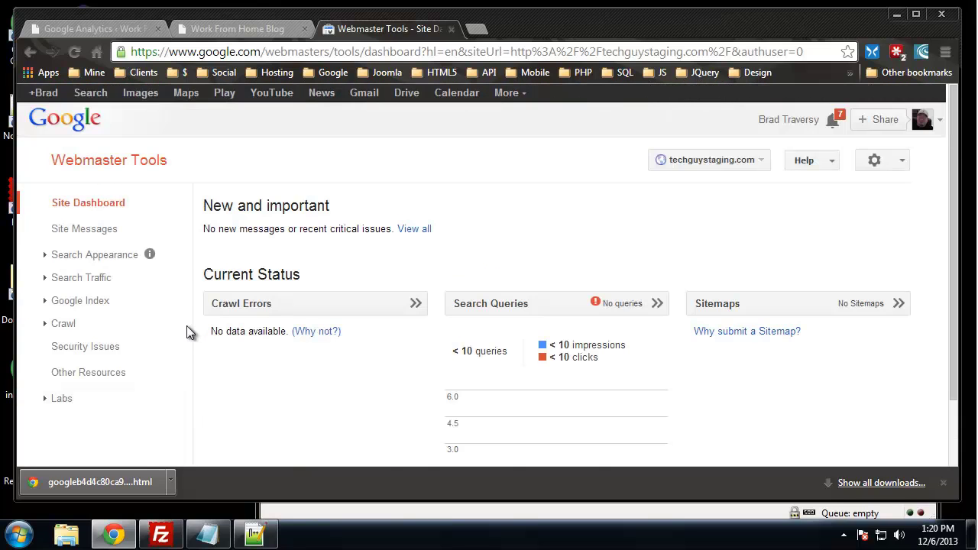
left_click(760, 163)
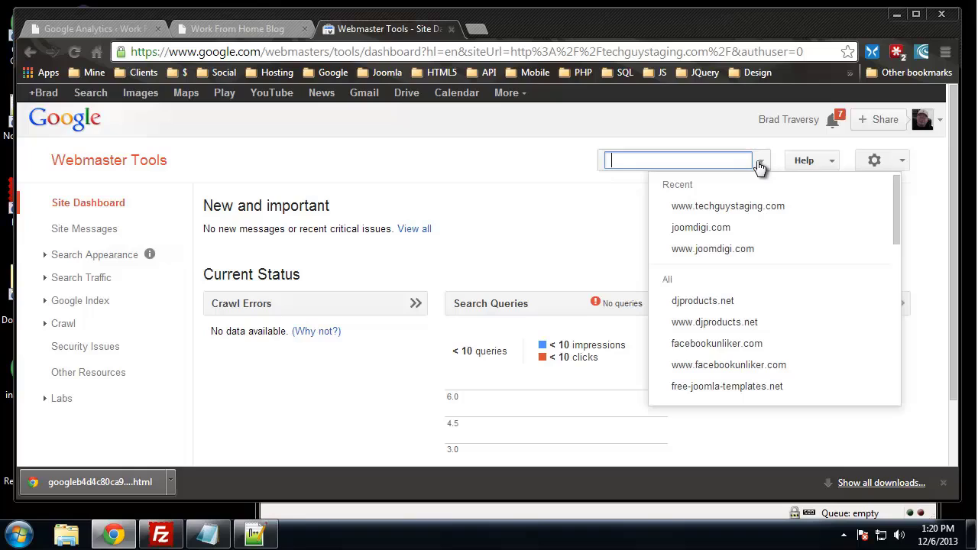
In the site settings, set the preferred domain to display URLs as techguystaging.com and save the change.
left_click(886, 161)
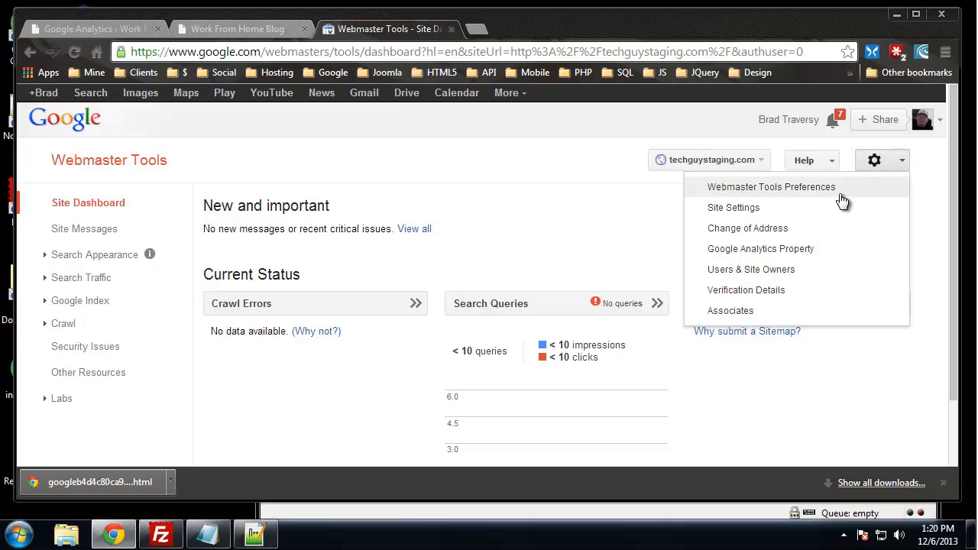
left_click(733, 211)
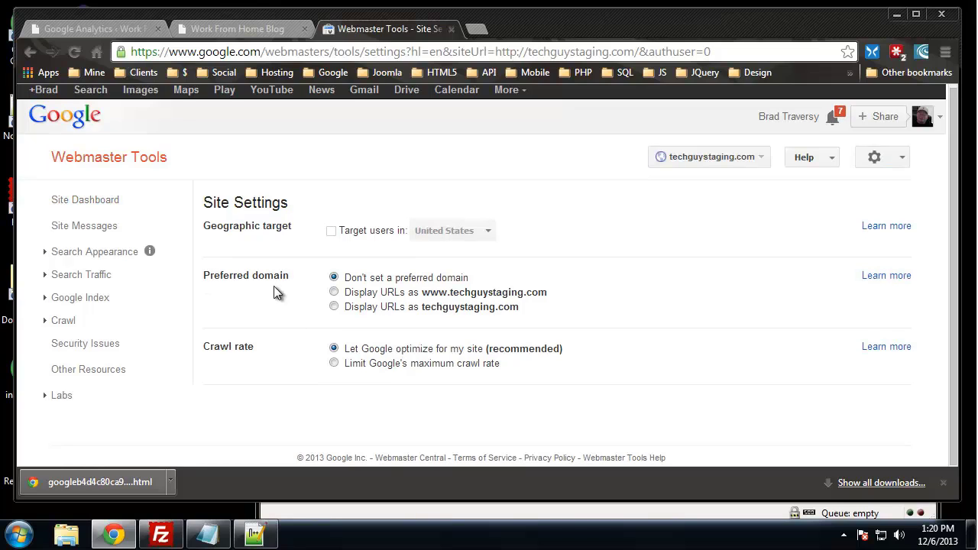
left_click_drag(298, 286, 251, 316)
left_click(335, 307)
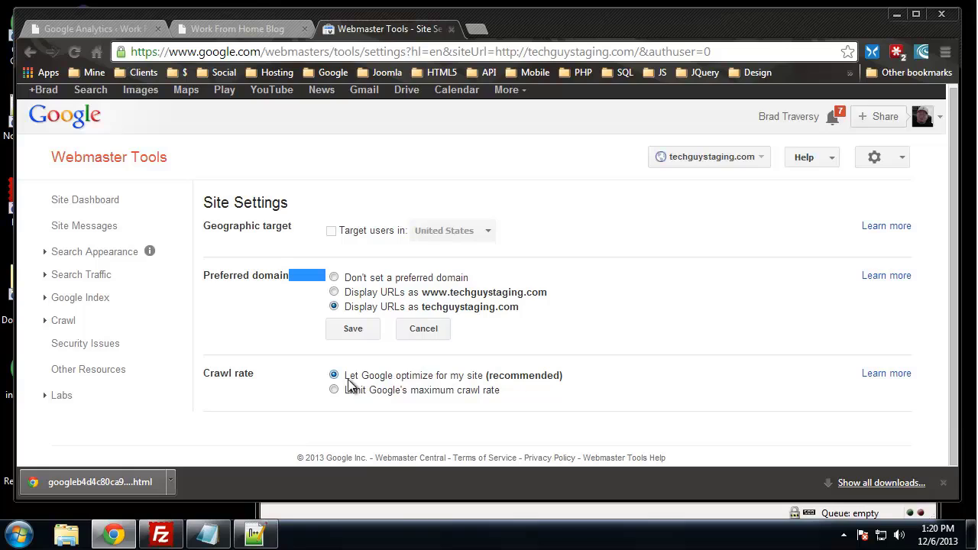
left_click(350, 336)
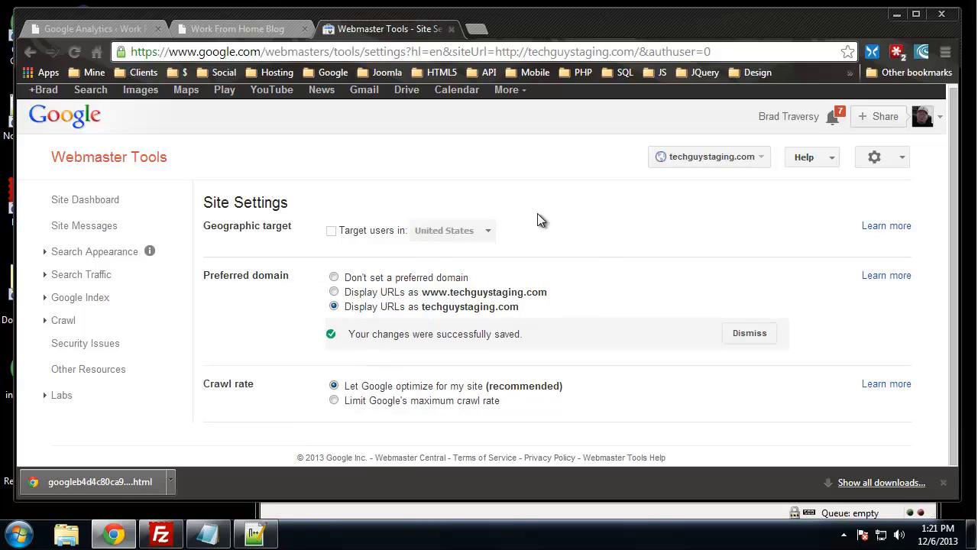
left_click(333, 232)
left_click(490, 238)
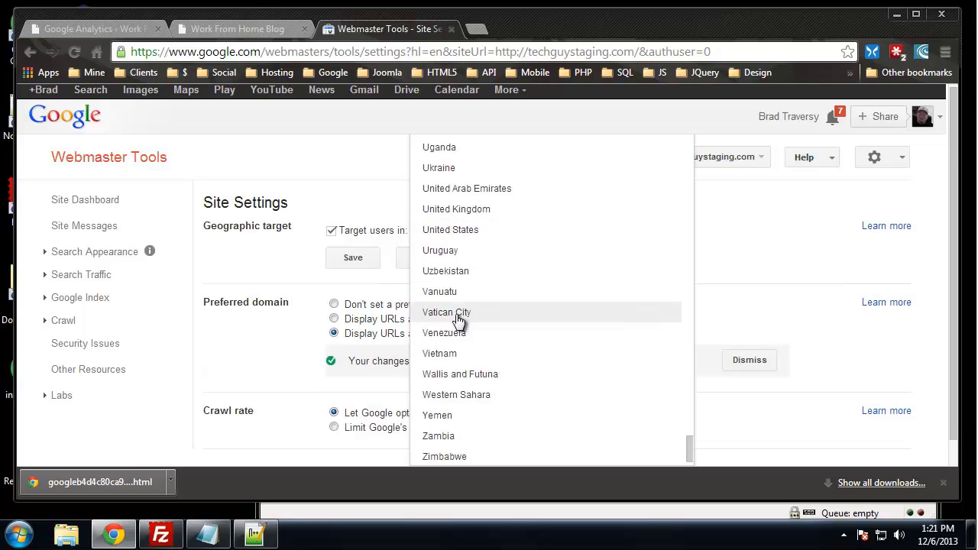
left_click(366, 217)
left_click(331, 233)
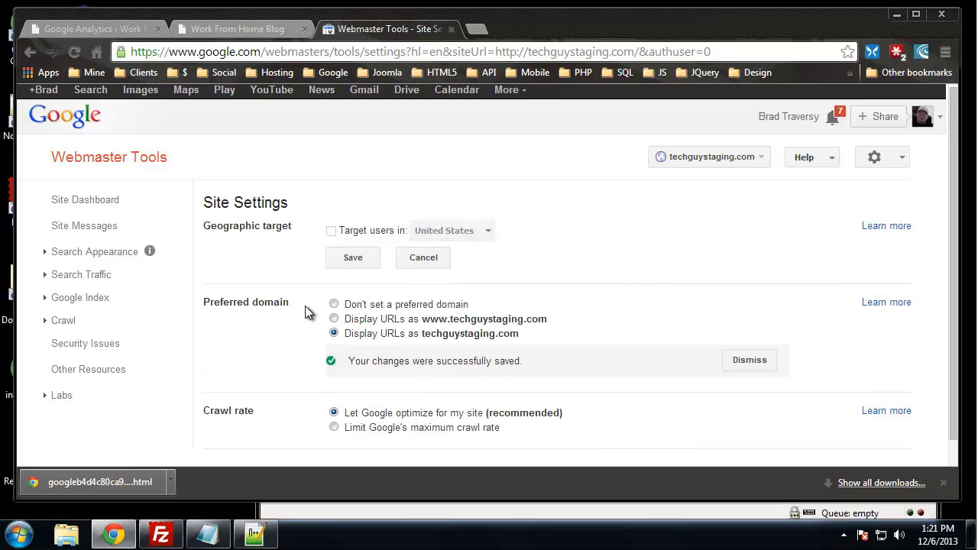
left_click(333, 265)
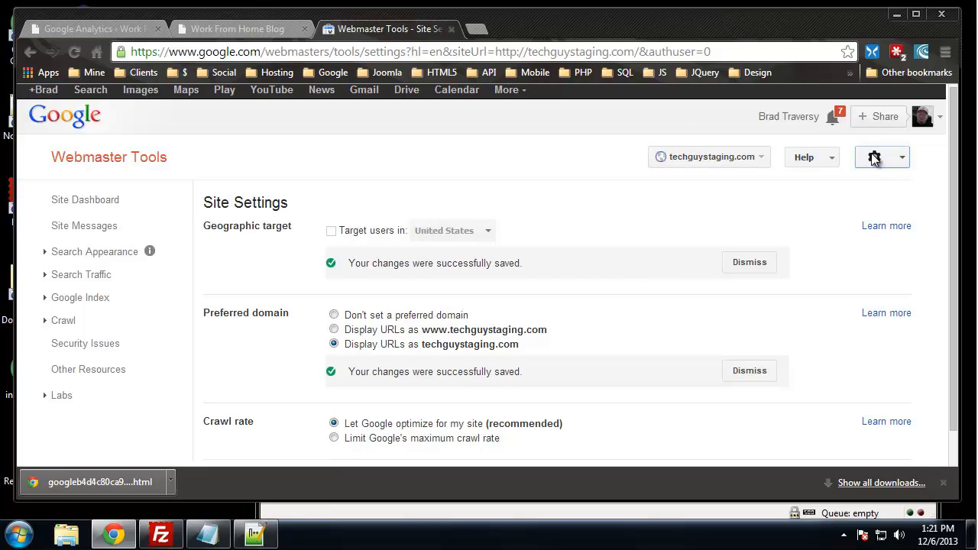
left_click(79, 162)
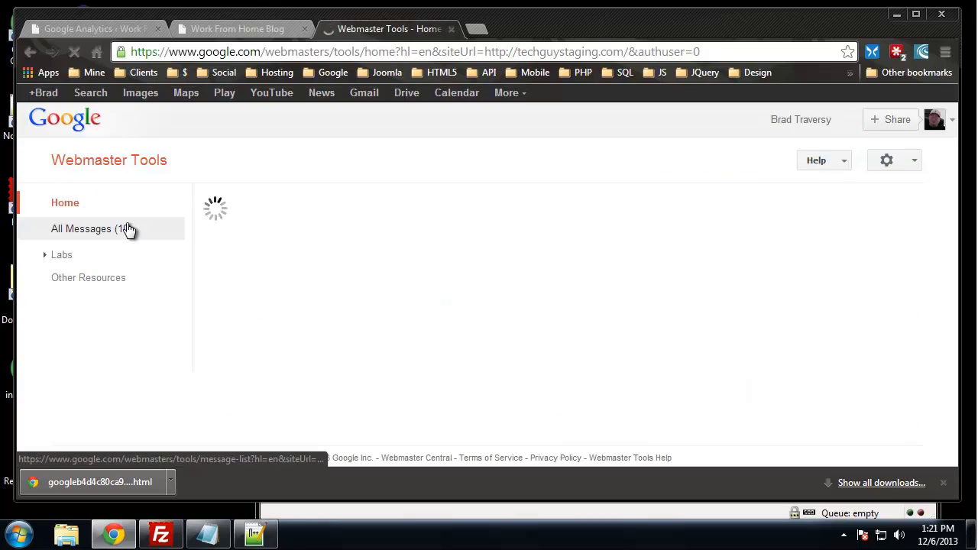
scroll(362, 264, "down", 15)
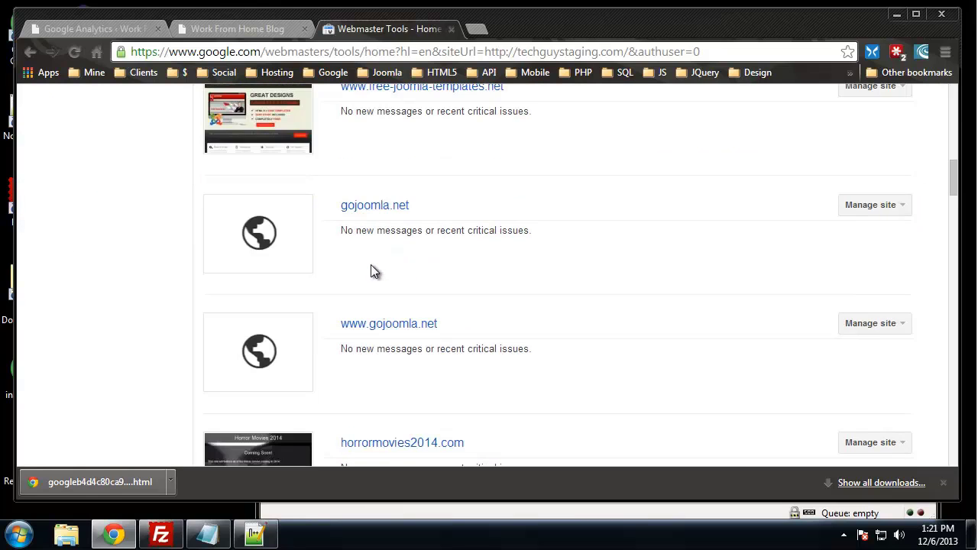
scroll(376, 269, "down", 14)
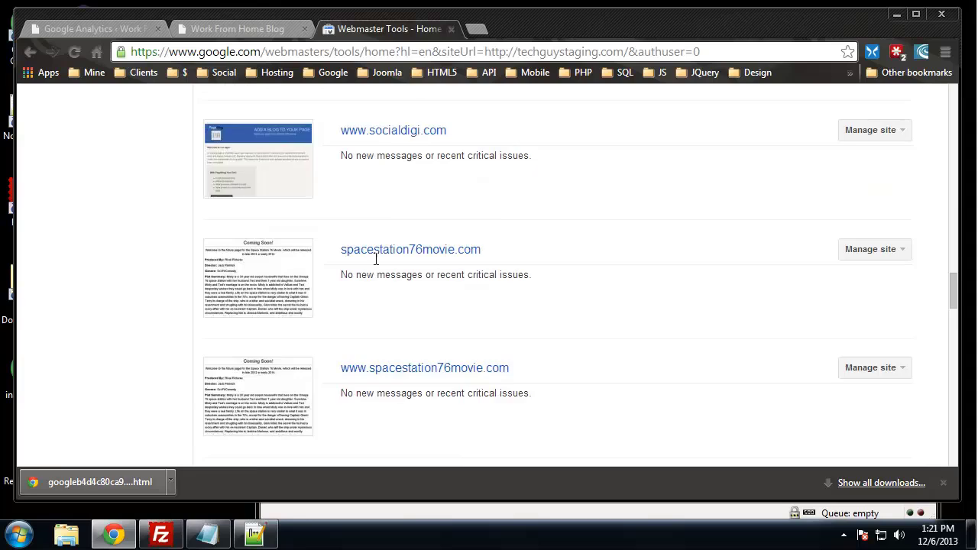
scroll(376, 259, "down", 4)
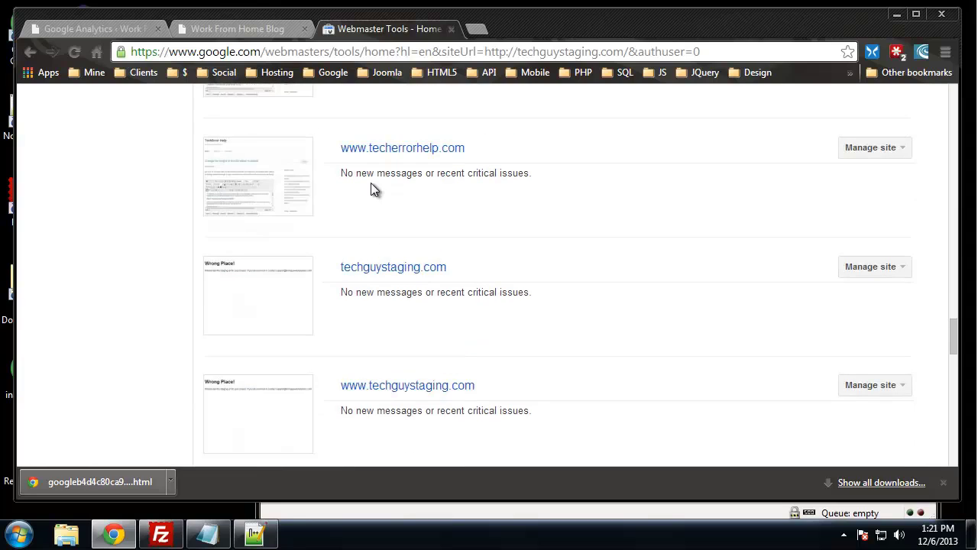
left_click(394, 386)
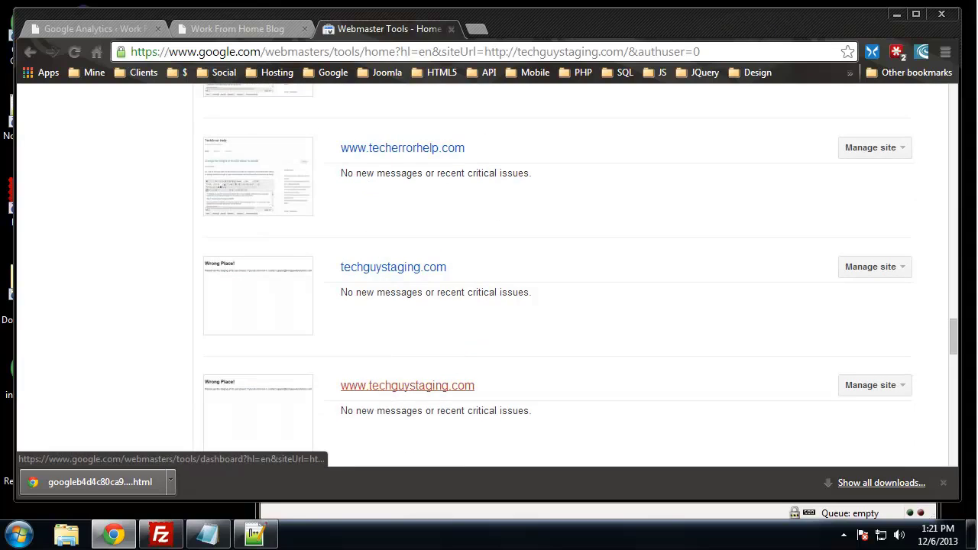
left_click(888, 162)
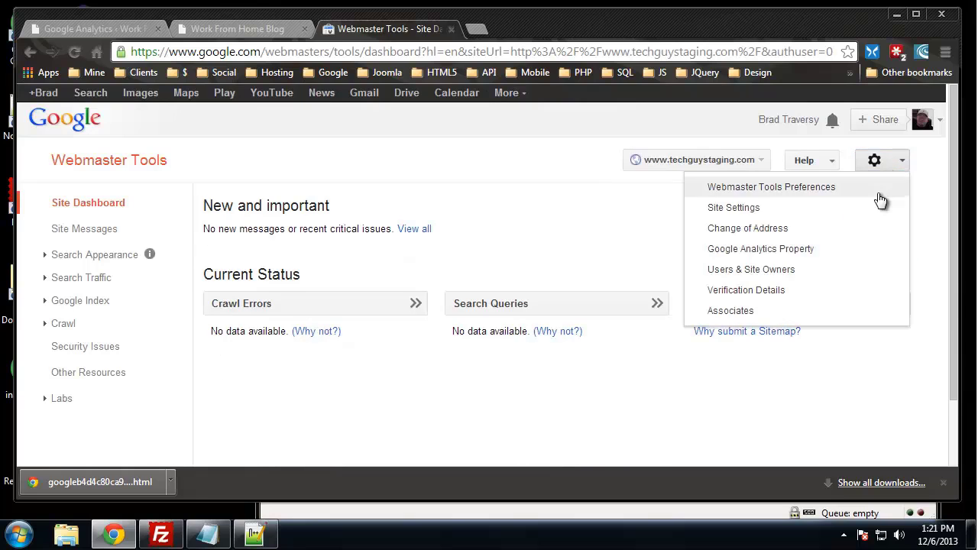
left_click(735, 211)
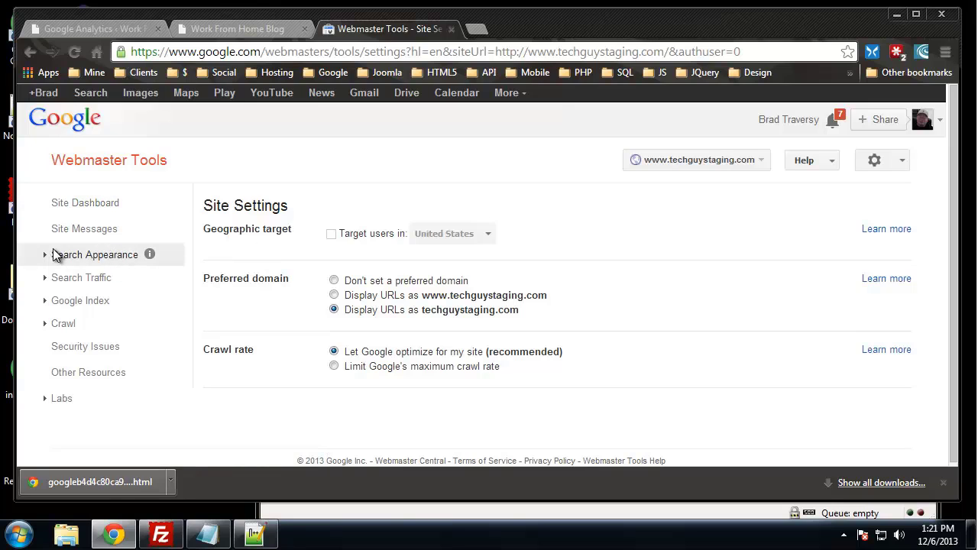
left_click(96, 203)
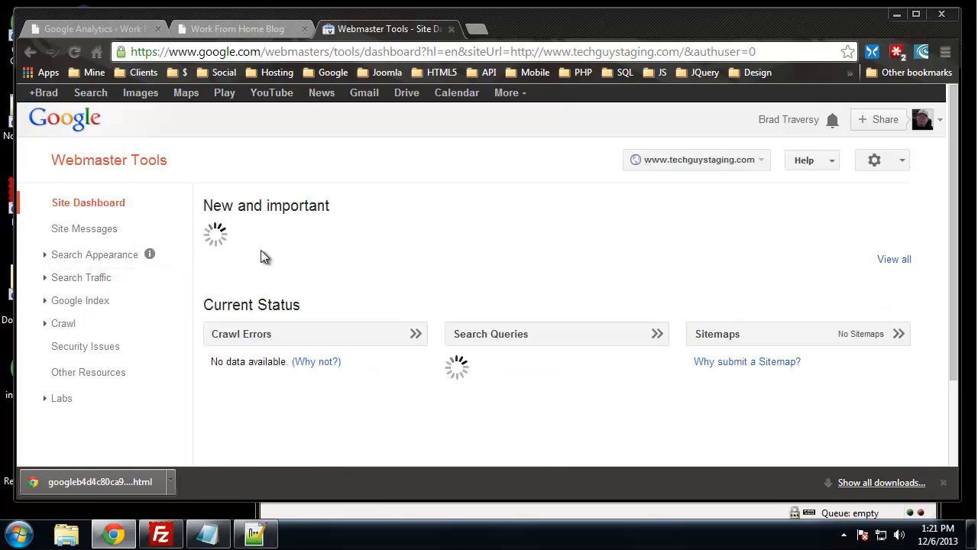
scroll(371, 221, "down", 1)
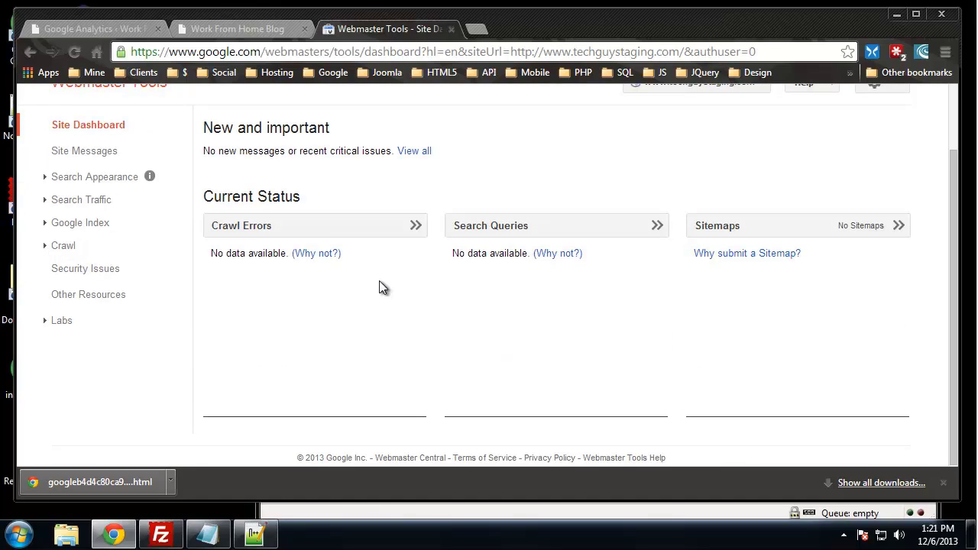
scroll(382, 287, "up", 1)
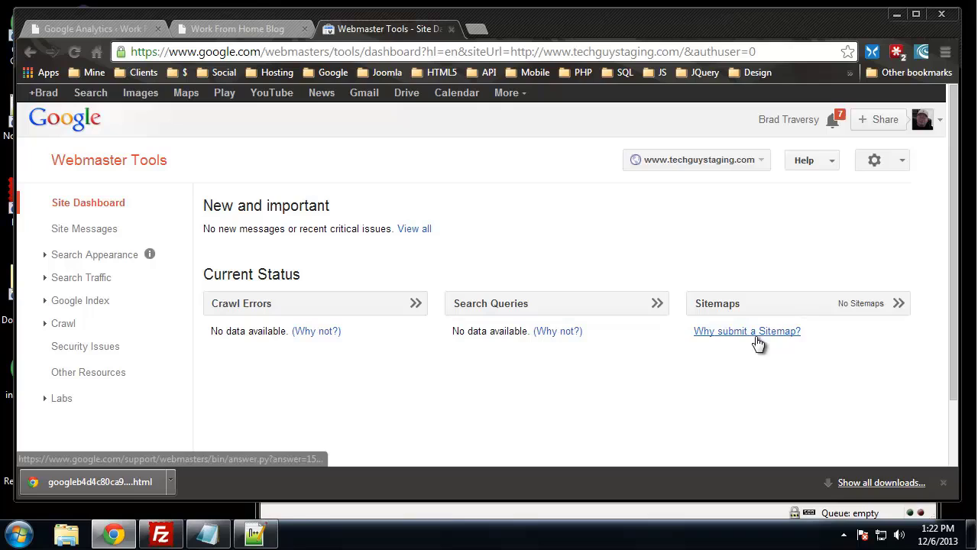
Review the Search Appearance pages for Structured Data, Data Highlighter and HTML Improvements.
left_click(38, 255)
left_click(115, 274)
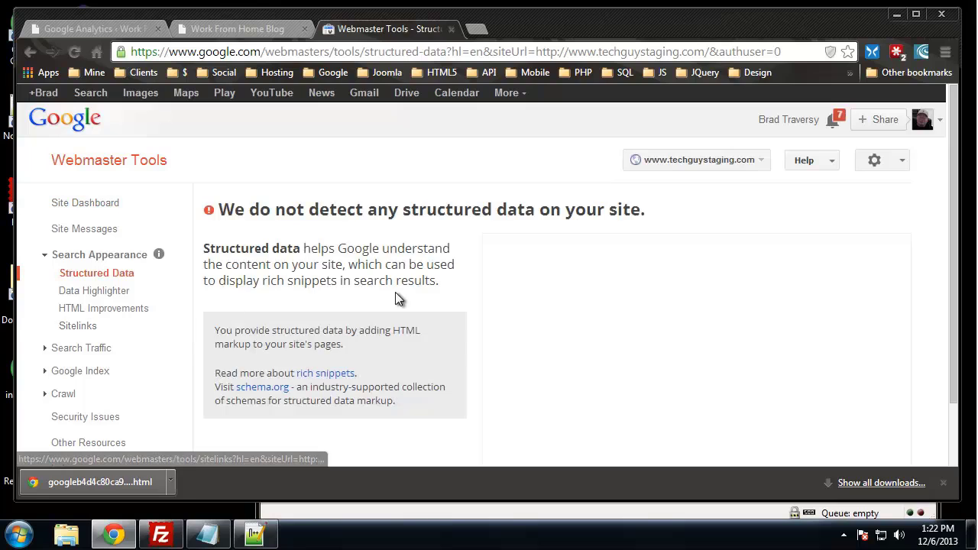
scroll(459, 301, "down", 2)
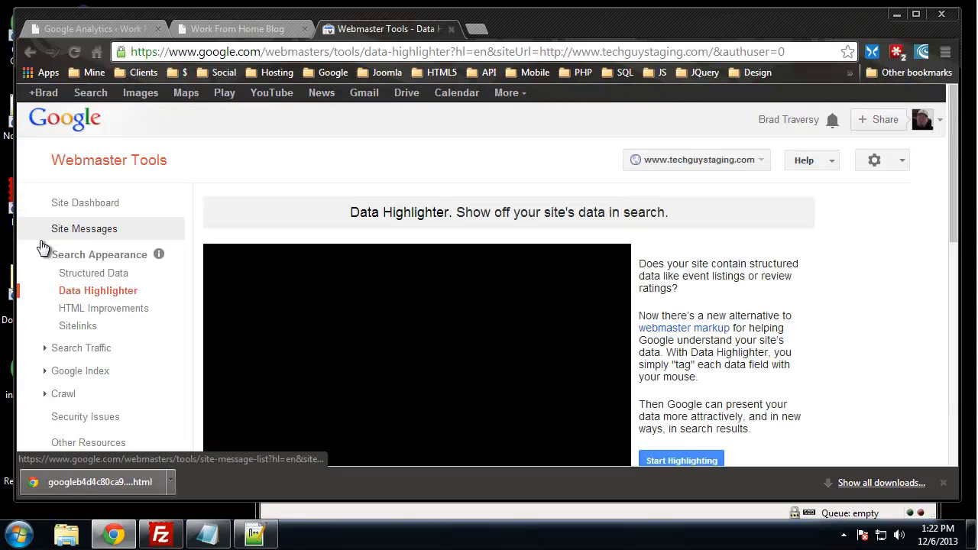
scroll(316, 214, "down", 5)
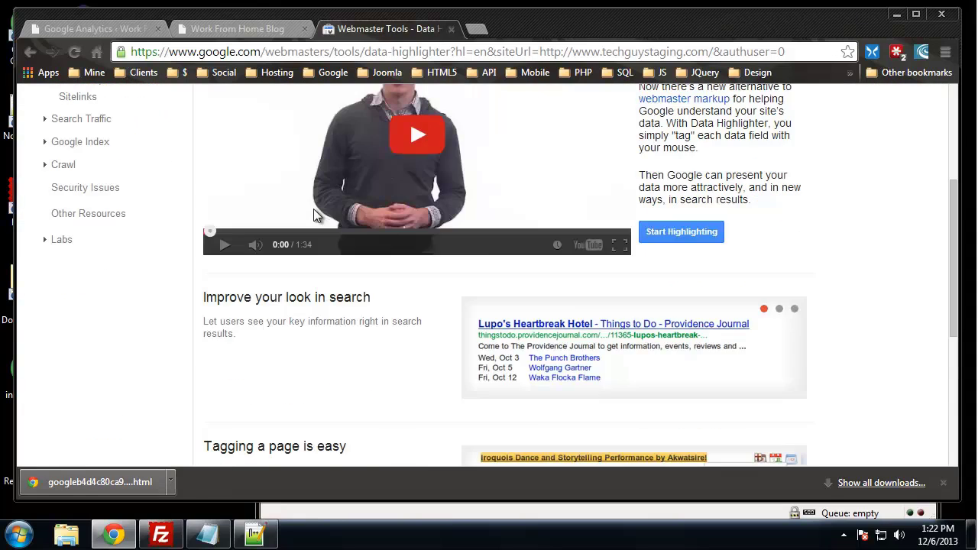
scroll(318, 215, "down", 3)
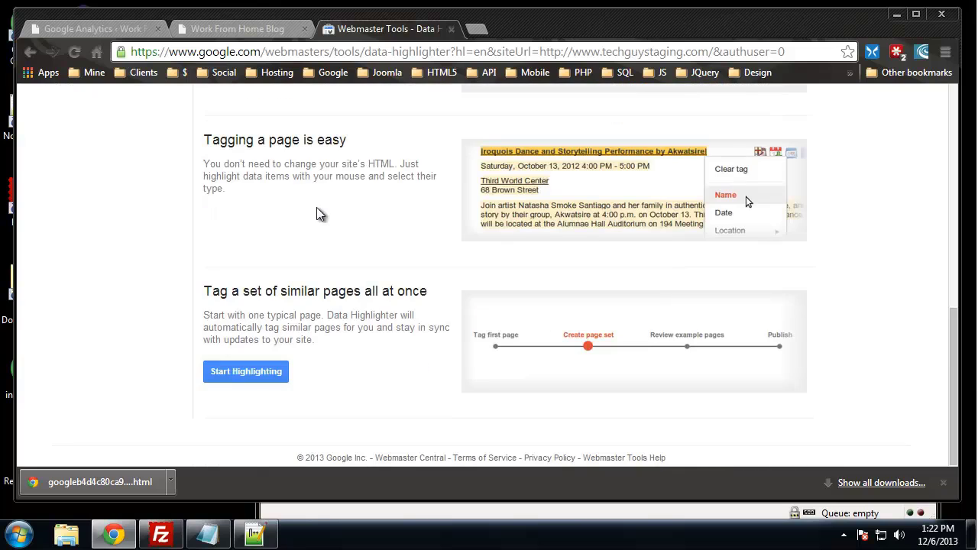
scroll(317, 207, "up", 8)
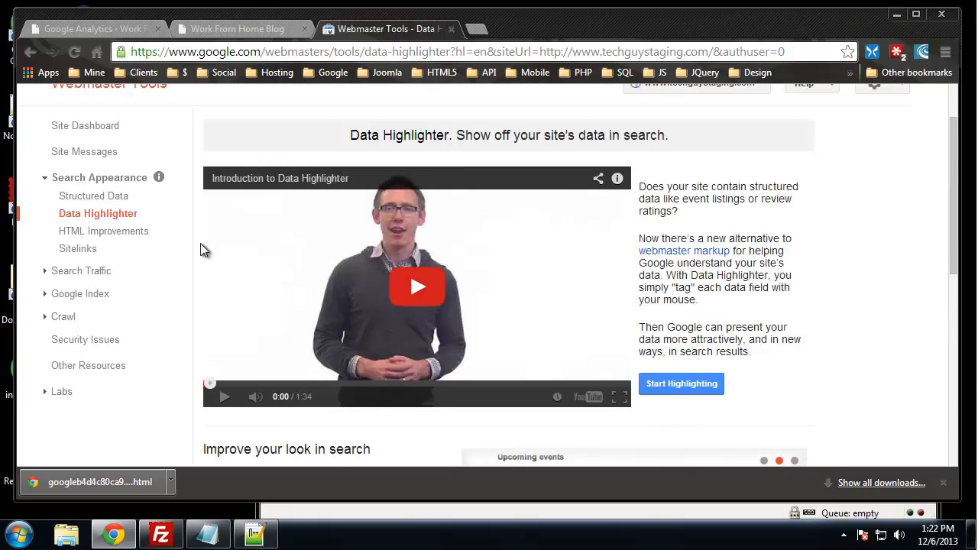
left_click(114, 231)
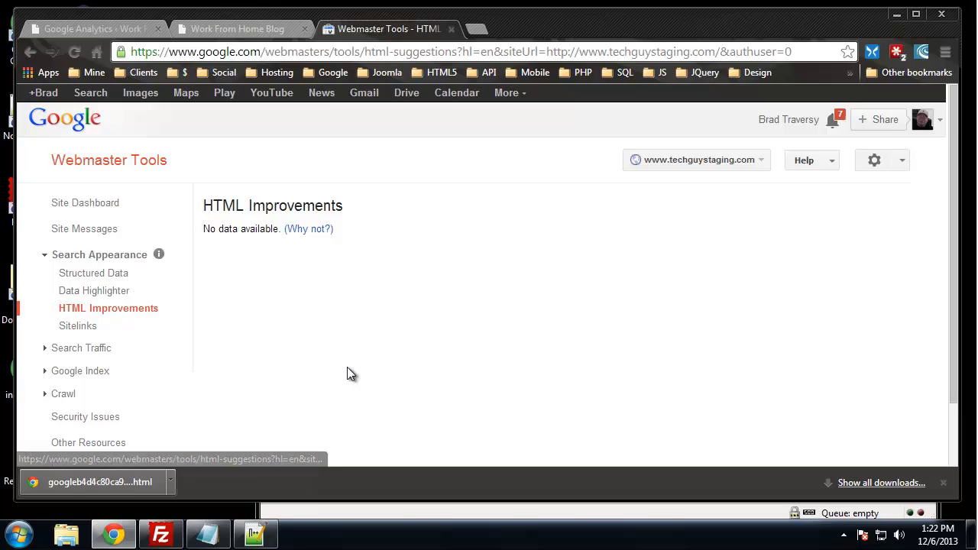
Review the Search Traffic reports for Search Queries, Links to Your Site and Internal Links.
scroll(347, 374, "down", 1)
left_click(54, 276)
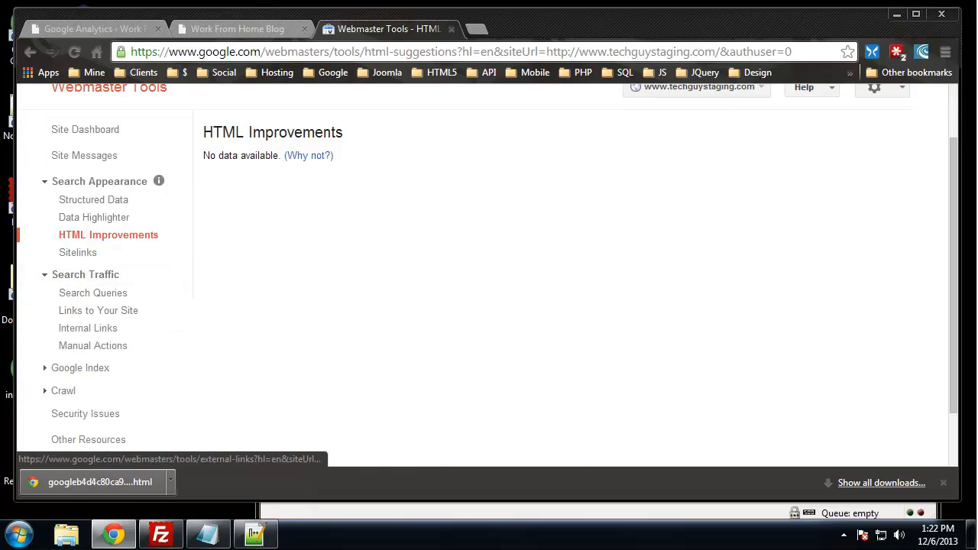
left_click(88, 294)
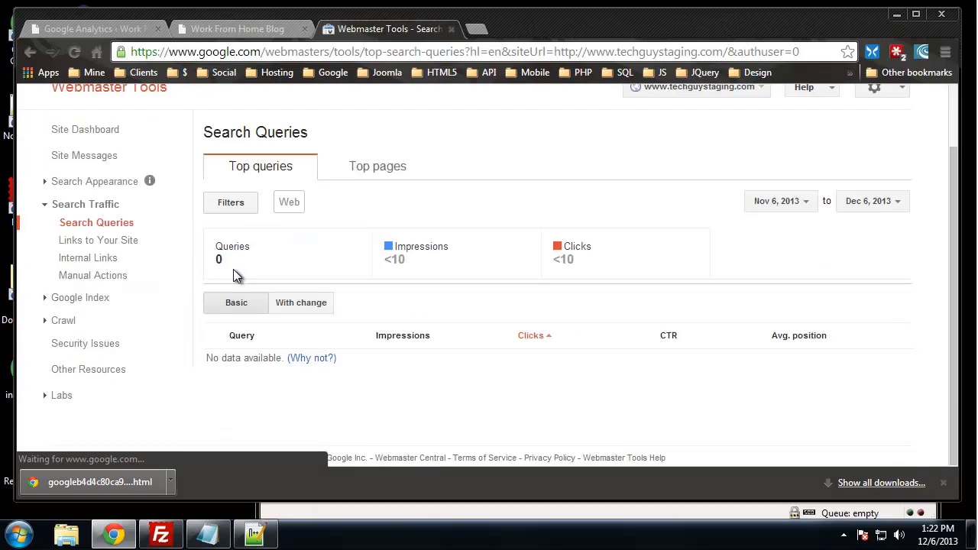
left_click(63, 243)
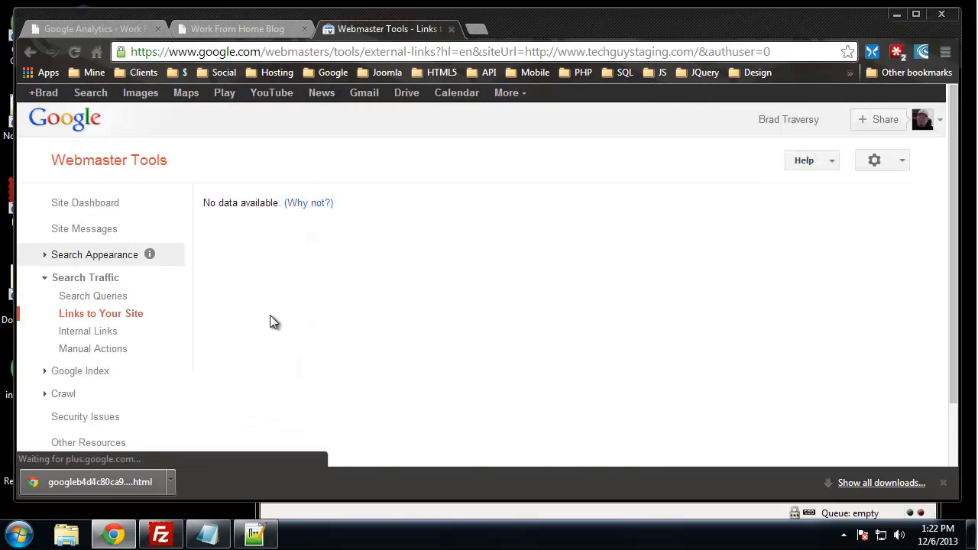
scroll(245, 386, "down", 1)
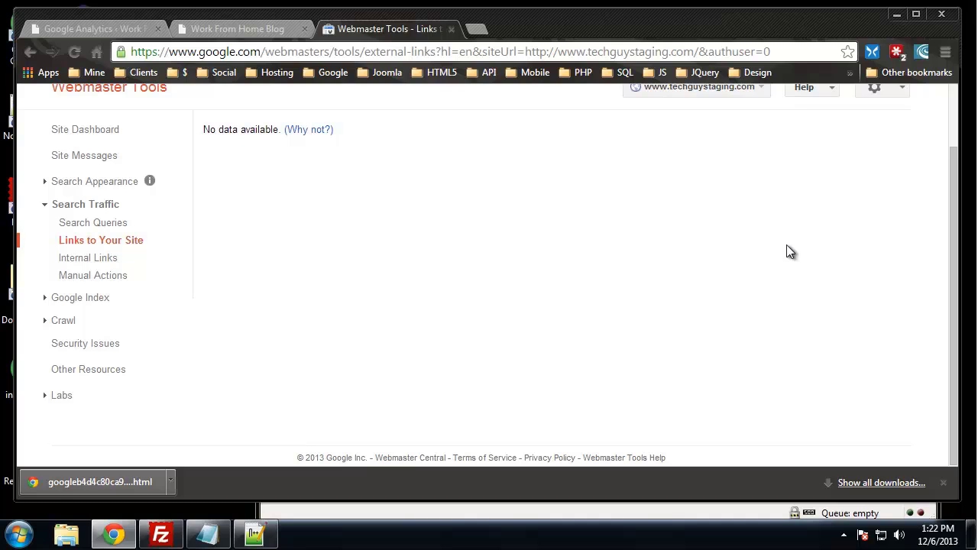
left_click(71, 263)
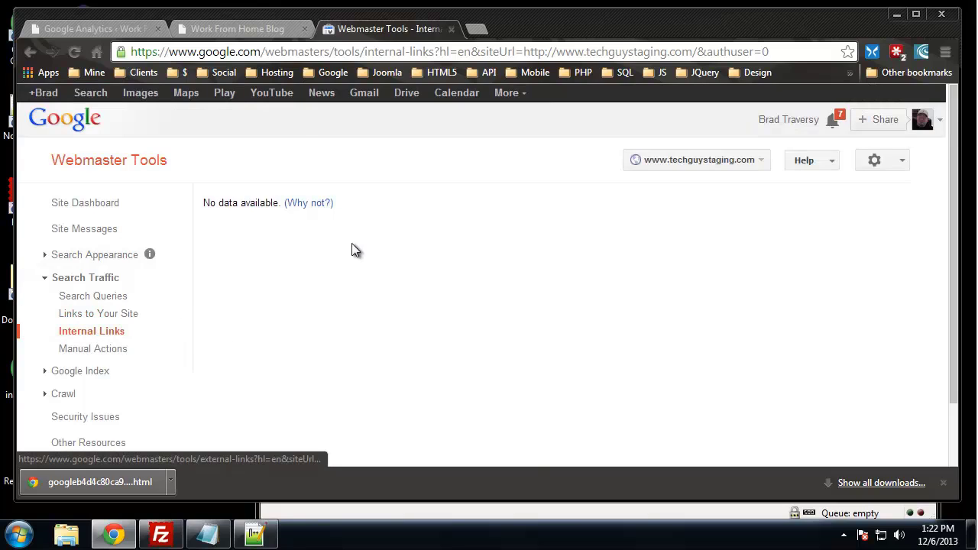
Review the Google Index pages for Index Status, Content Keywords and Remove URLs.
scroll(336, 267, "down", 2)
left_click(46, 303)
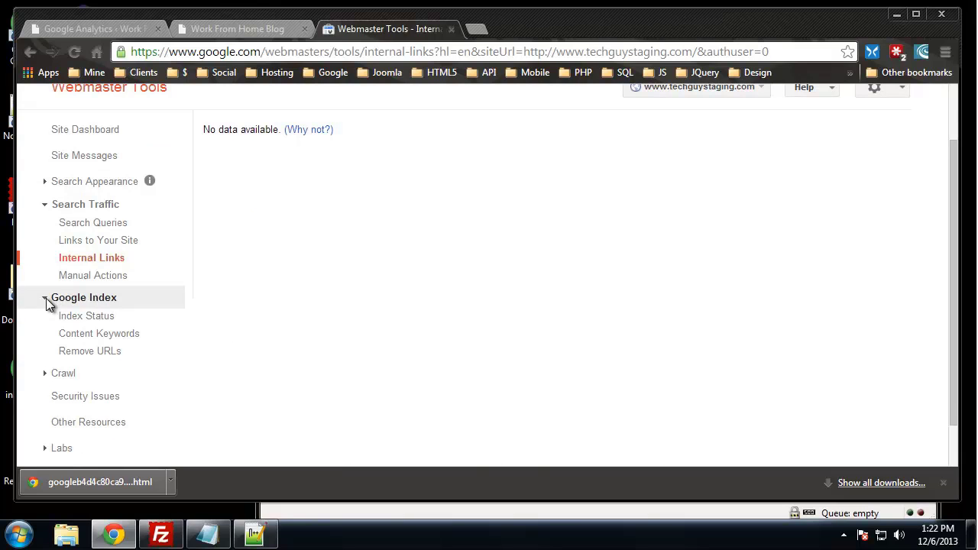
left_click(72, 318)
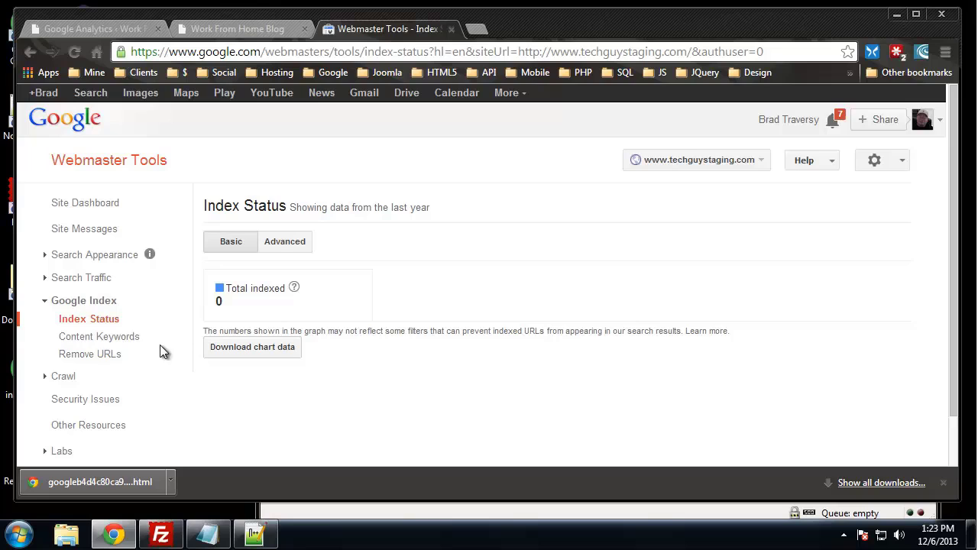
left_click(104, 340)
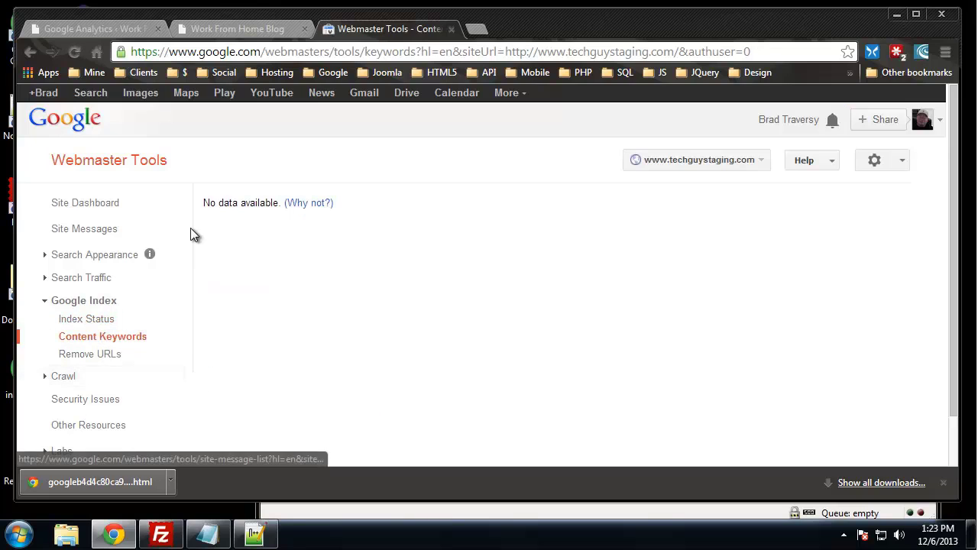
left_click(80, 356)
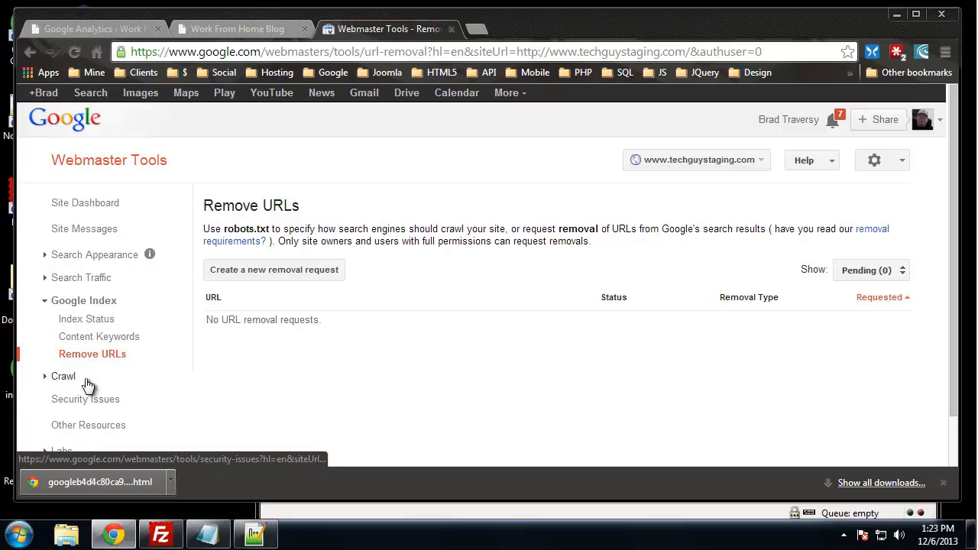
Examine the Crawl Stats report for pages crawled and kilobytes downloaded per day.
left_click(43, 377)
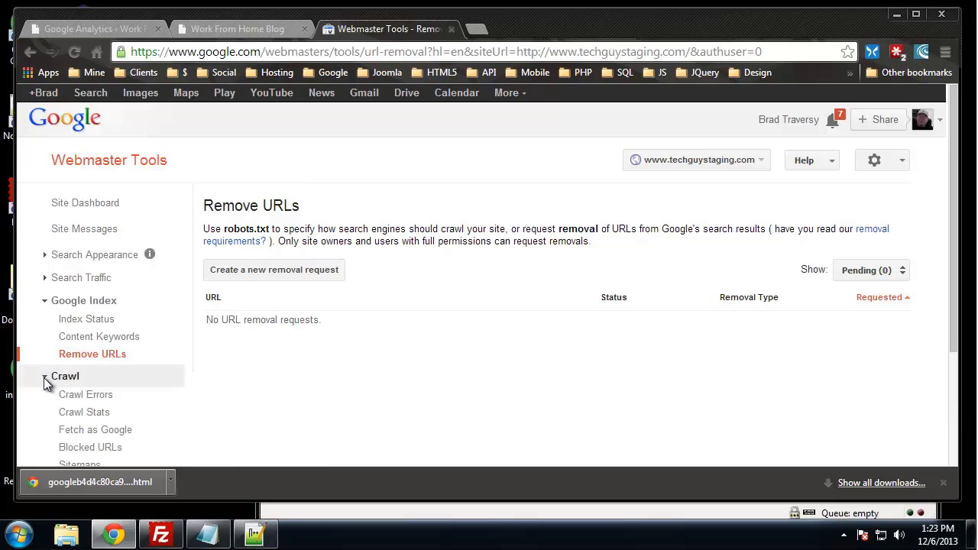
scroll(46, 367, "down", 2)
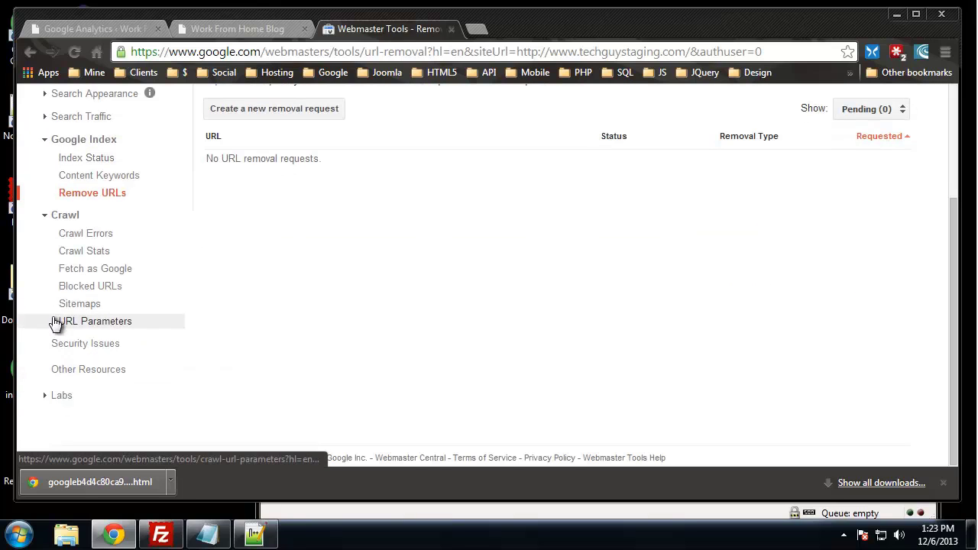
left_click(92, 253)
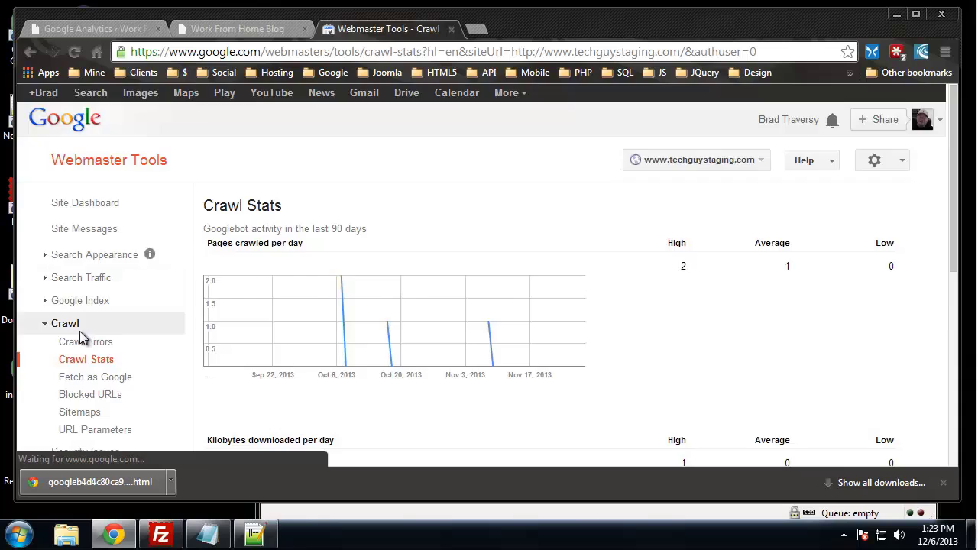
scroll(85, 330, "down", 4)
scroll(79, 331, "up", 1)
scroll(84, 327, "up", 1)
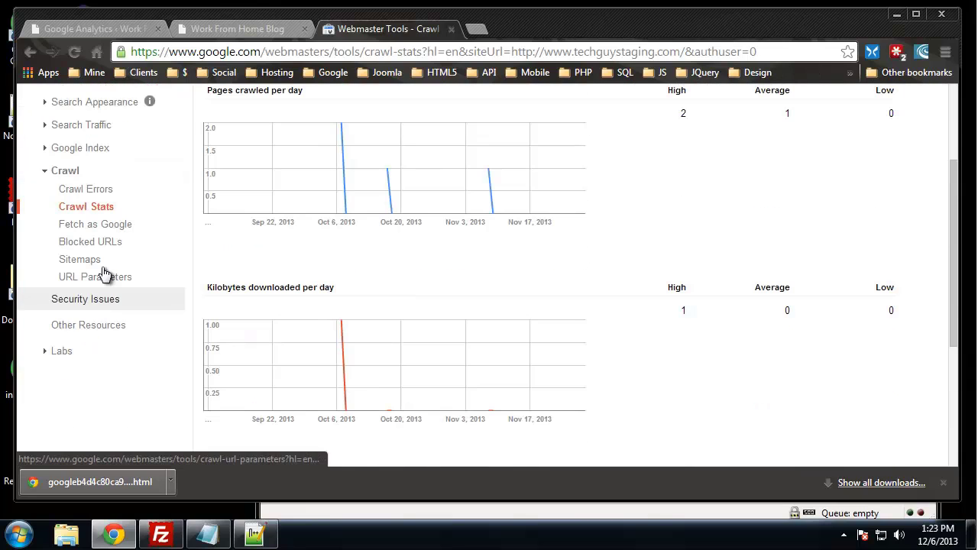
Open Fetch as Google and examine the site address that precedes the URL to fetch.
left_click(124, 230)
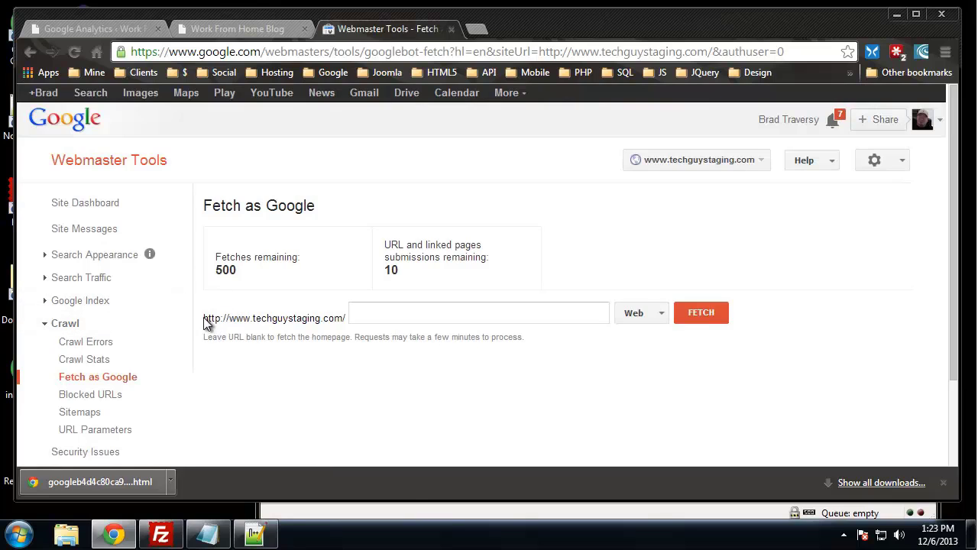
left_click_drag(345, 318, 249, 325)
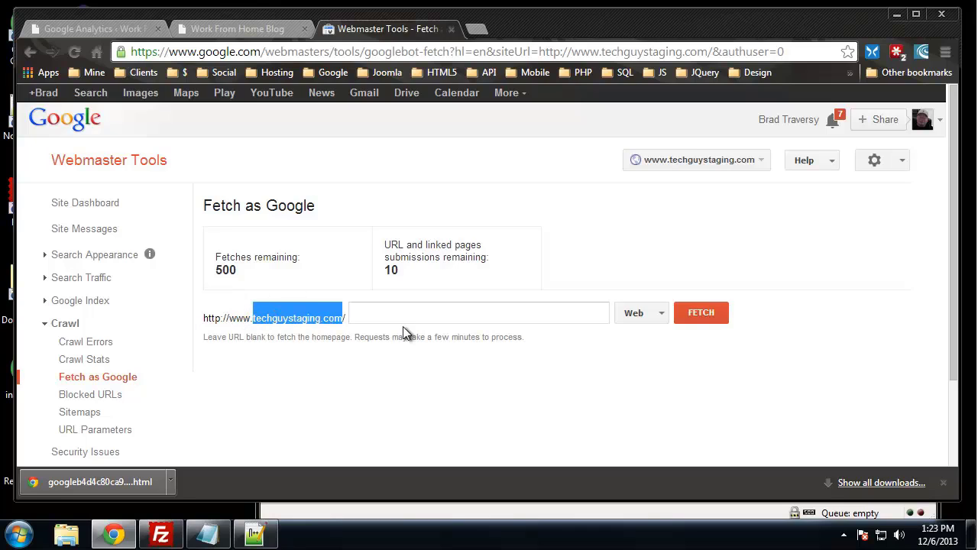
left_click(320, 301)
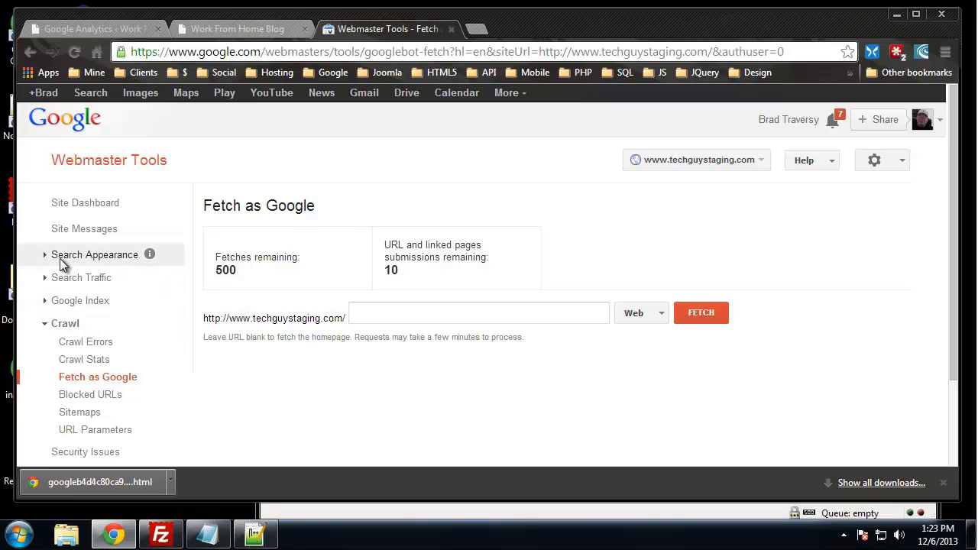
Check the Security Issues page and show the tools available under Labs.
scroll(79, 243, "down", 3)
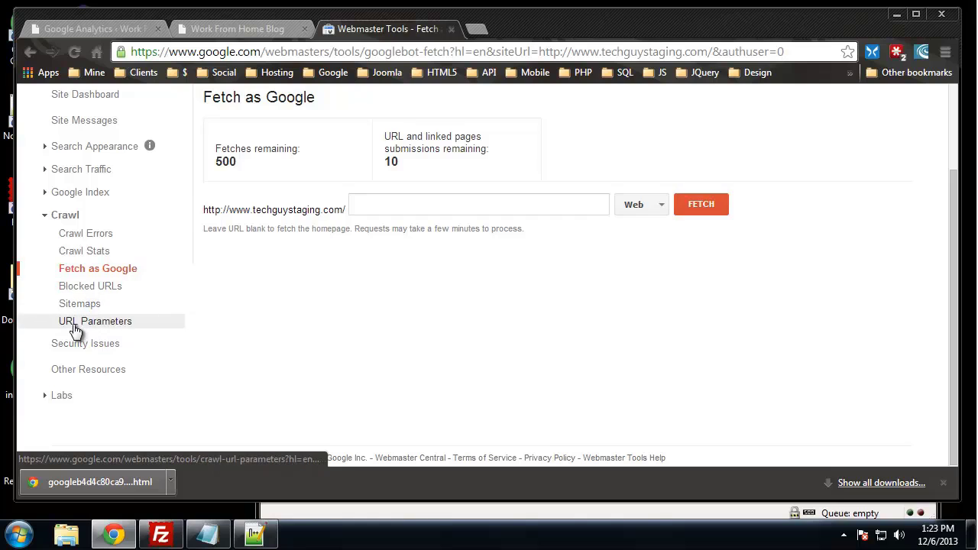
left_click(109, 350)
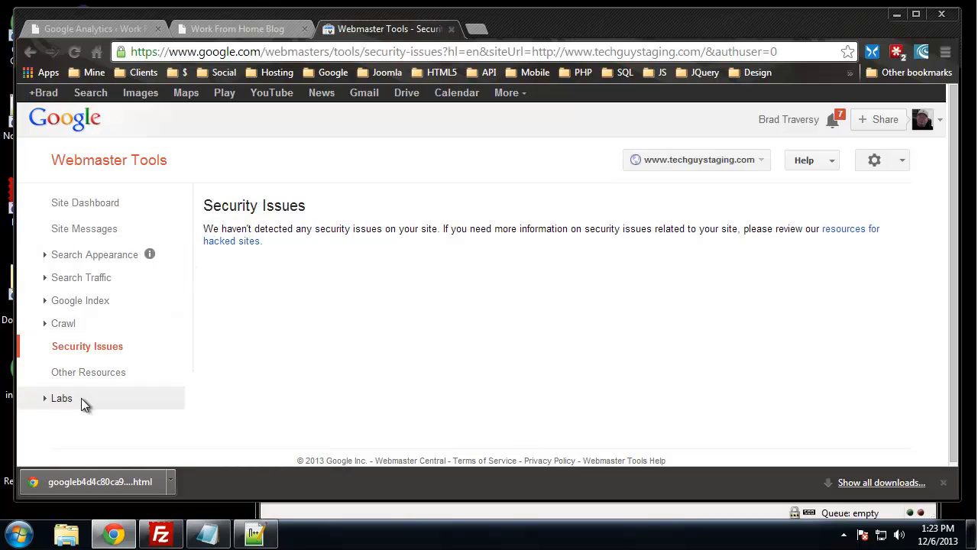
left_click(59, 399)
scroll(35, 416, "down", 1)
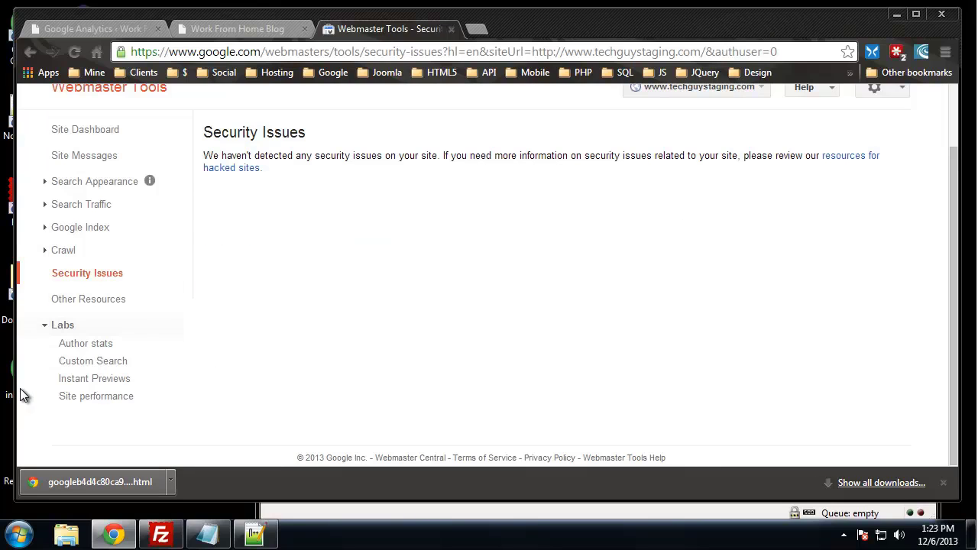
Review the Author stats report under Labs, including its per-page statistics, and return to the Webmaster Tools home page.
left_click(98, 350)
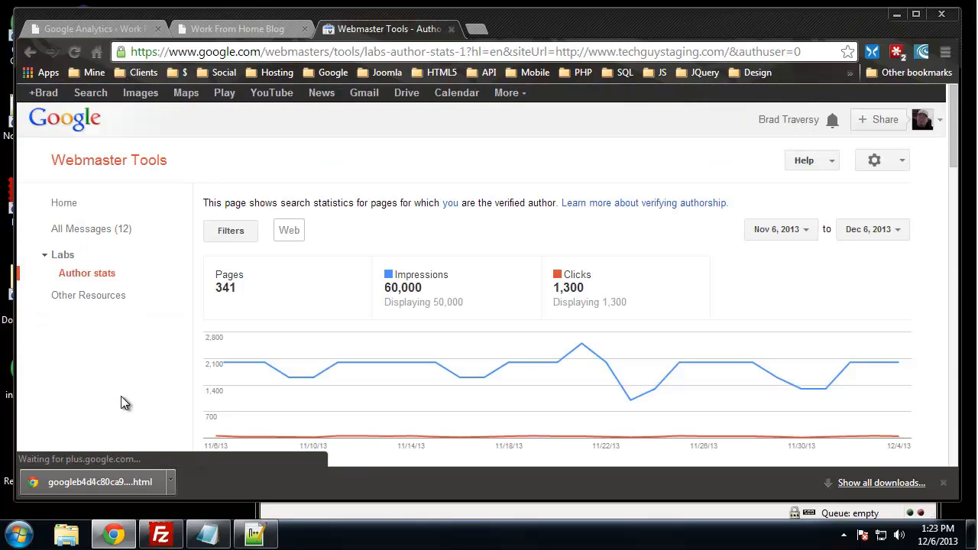
scroll(121, 398, "down", 7)
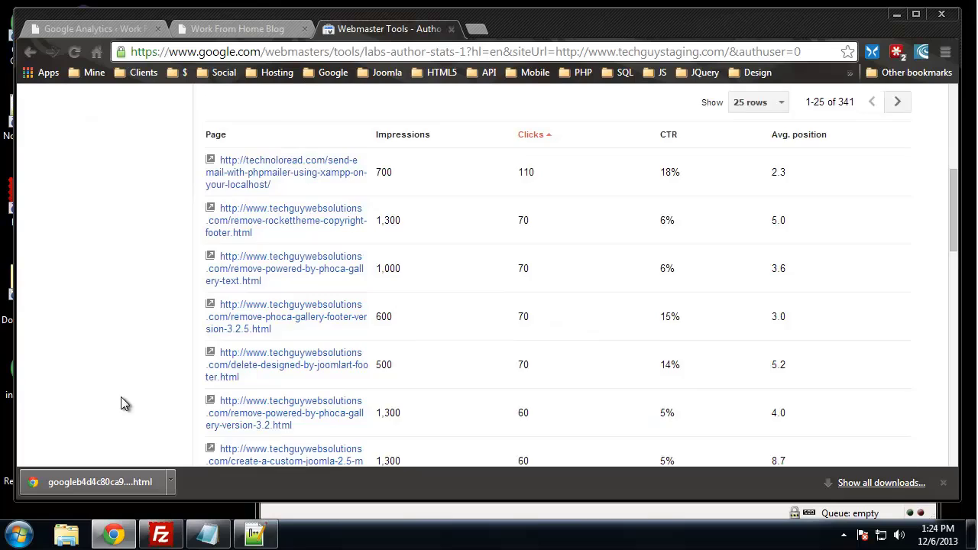
scroll(121, 397, "down", 2)
scroll(120, 395, "up", 10)
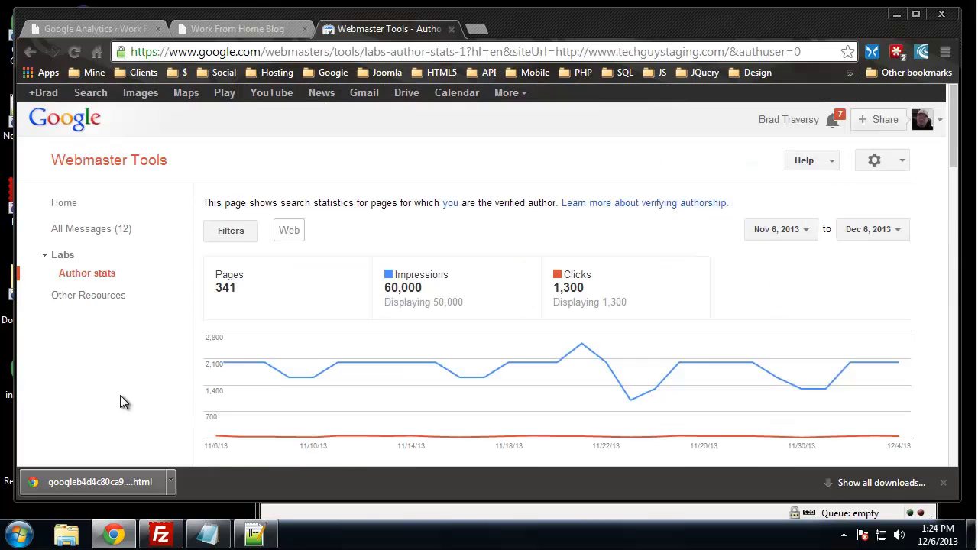
left_click(69, 207)
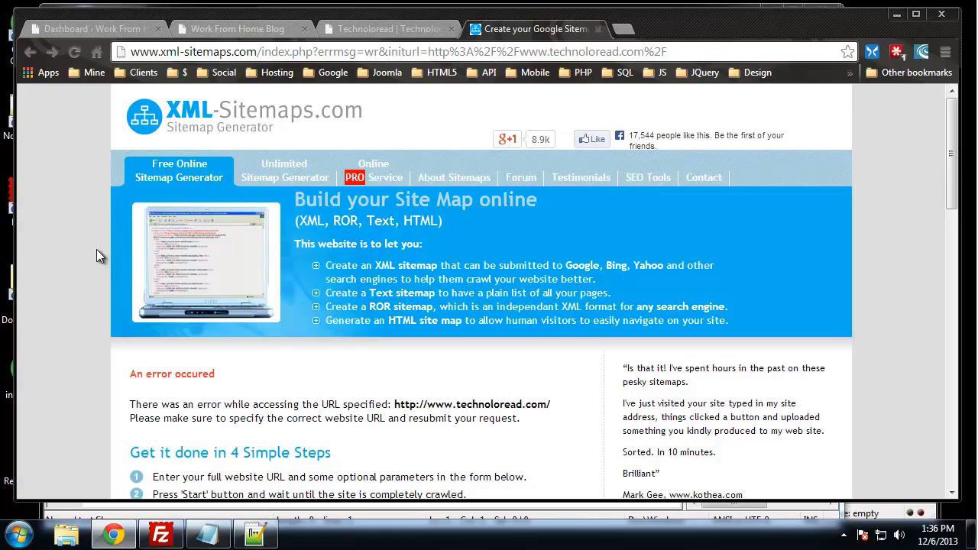
scroll(77, 193, "down", 3)
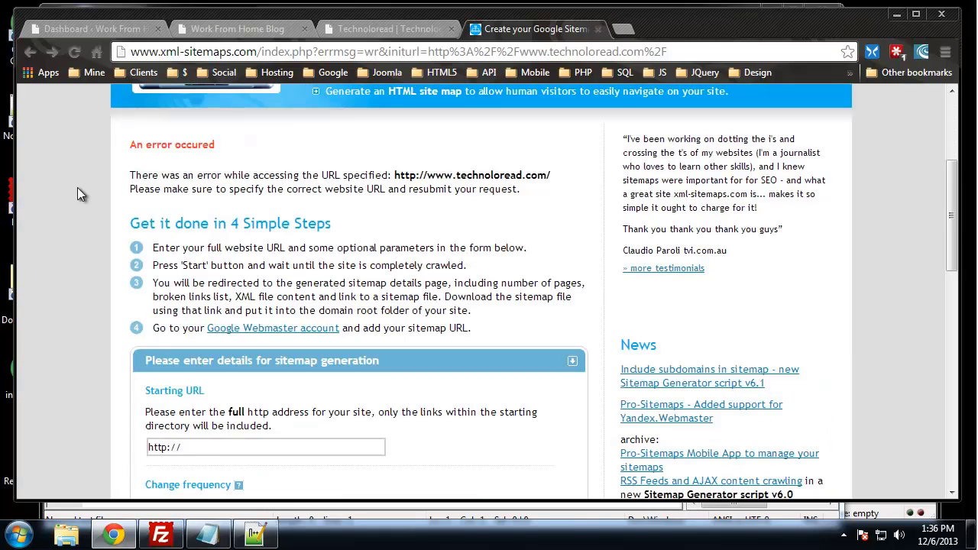
scroll(77, 188, "down", 3)
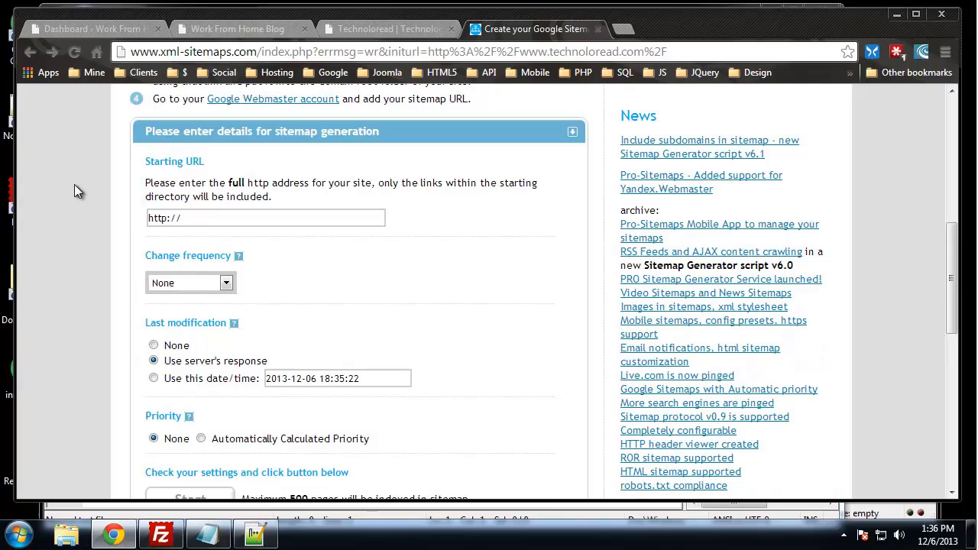
left_click(215, 217)
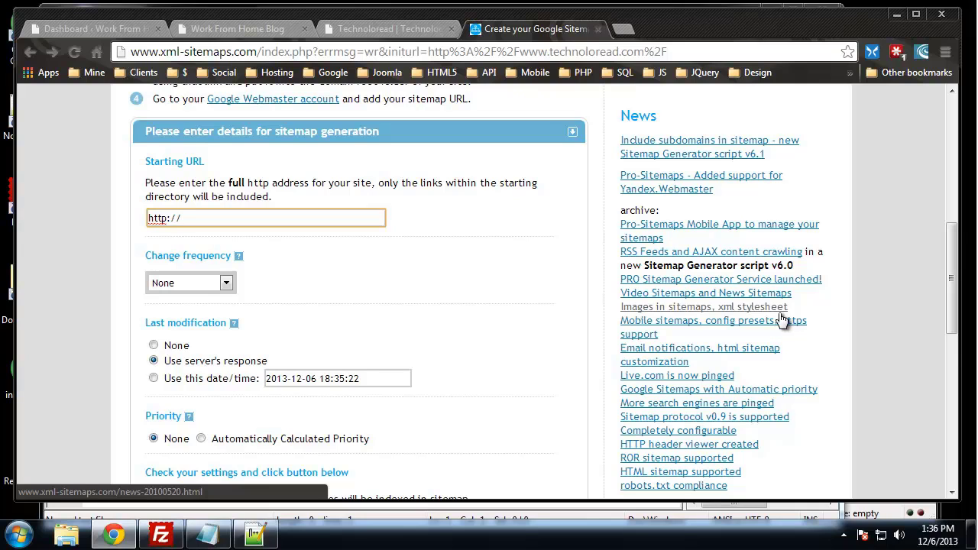
left_click(370, 31)
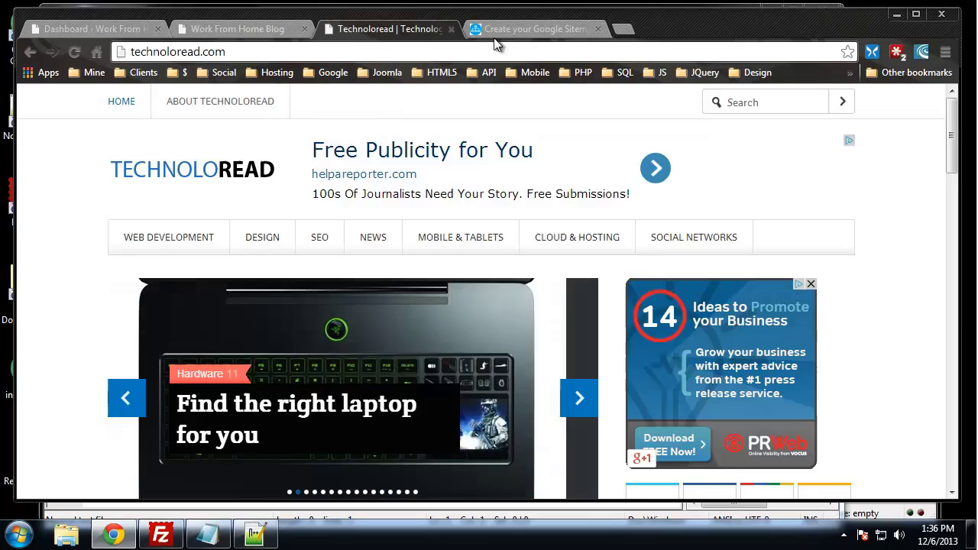
key("ctrl+Tab")
left_click(204, 218)
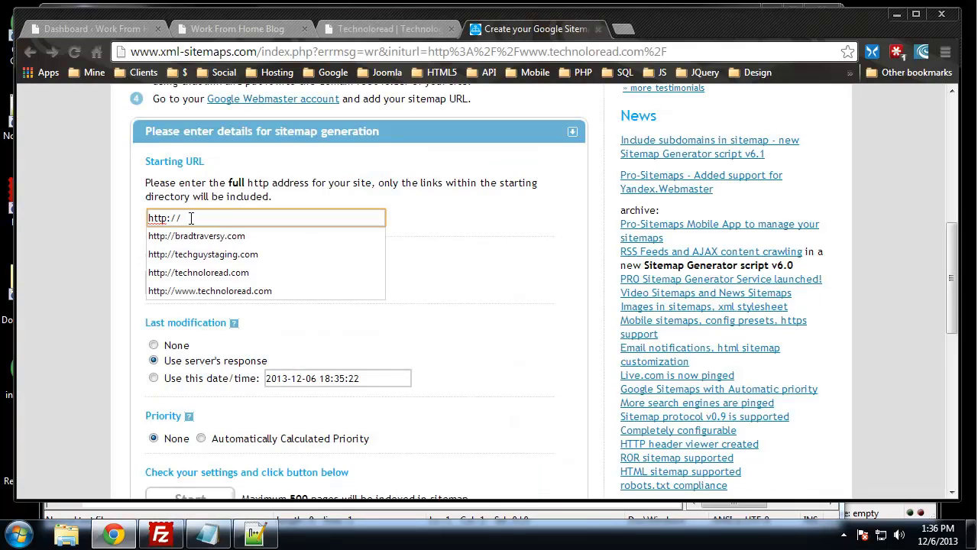
type("tech")
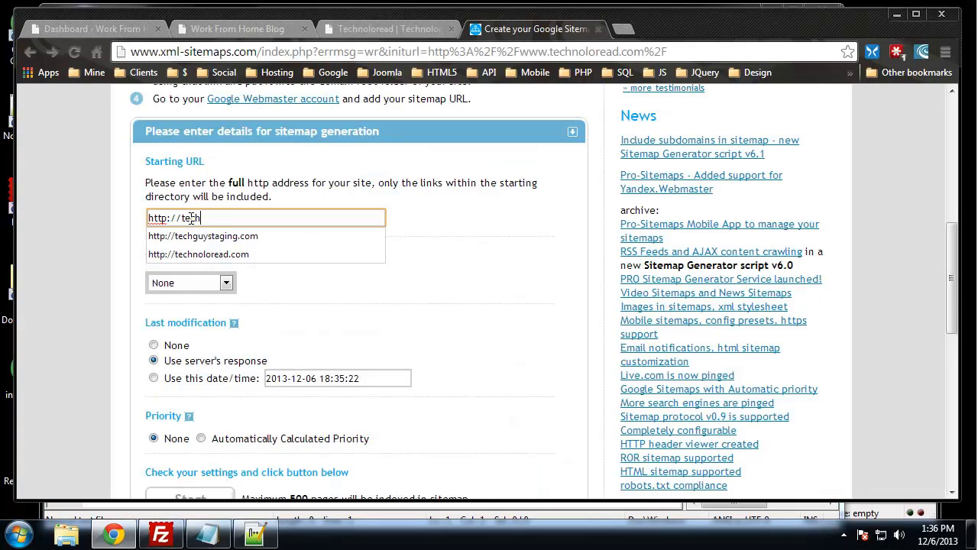
left_click(193, 255)
left_click(365, 267)
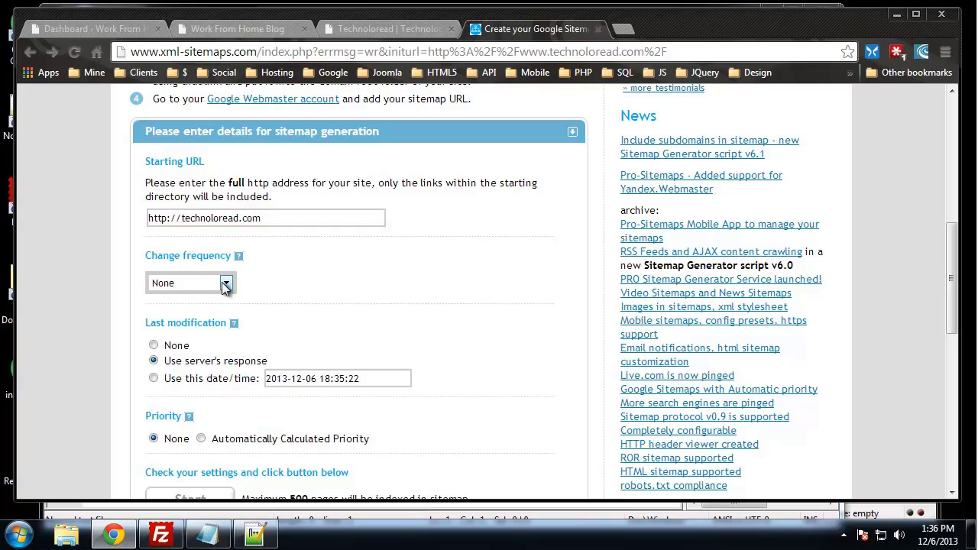
Set the sitemap's change frequency to Weekly and start generating it with the server's response for last modification and no priority.
left_click(227, 284)
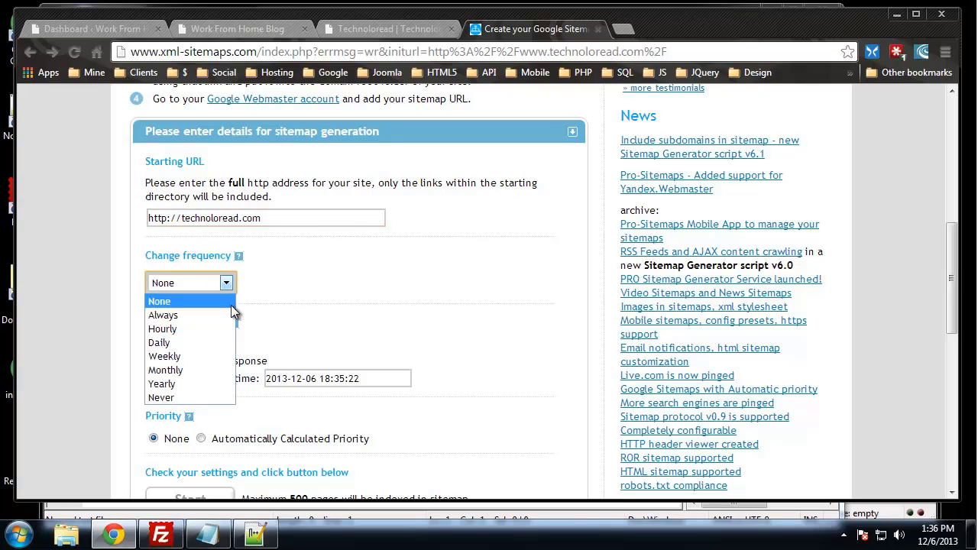
left_click(195, 356)
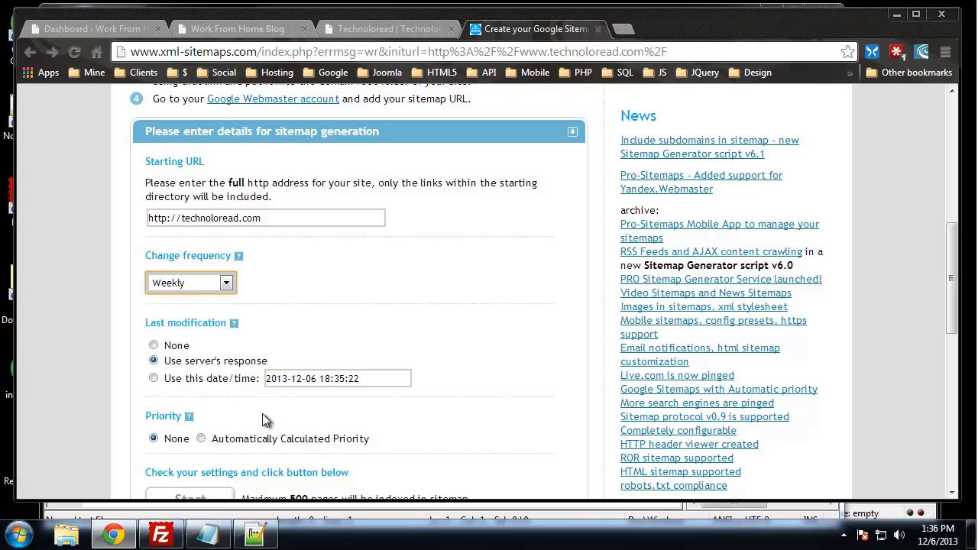
scroll(329, 334, "down", 3)
scroll(329, 336, "up", 4)
scroll(331, 343, "down", 3)
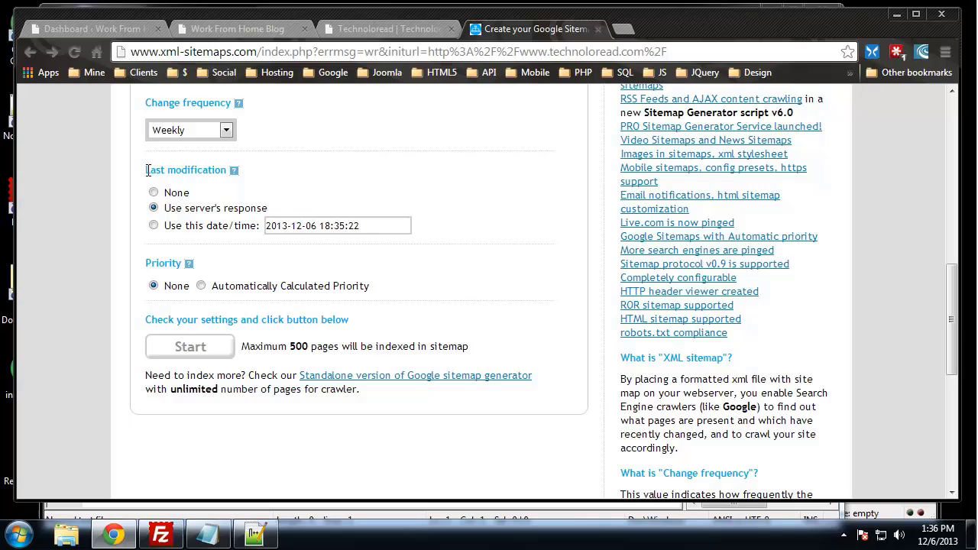
left_click(188, 349)
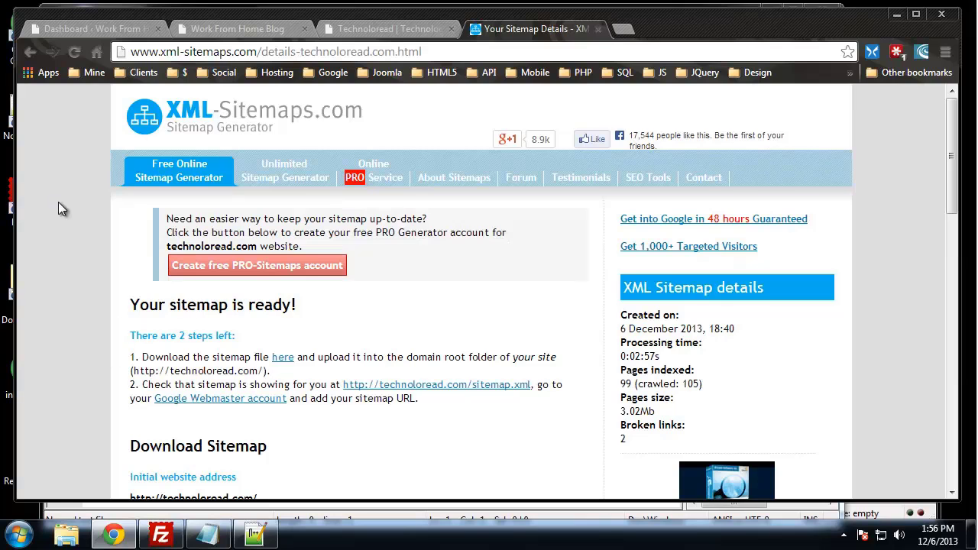
Download the uncompressed XML sitemap to the desktop as sitemap.xml, replacing the existing file.
scroll(64, 234, "down", 4)
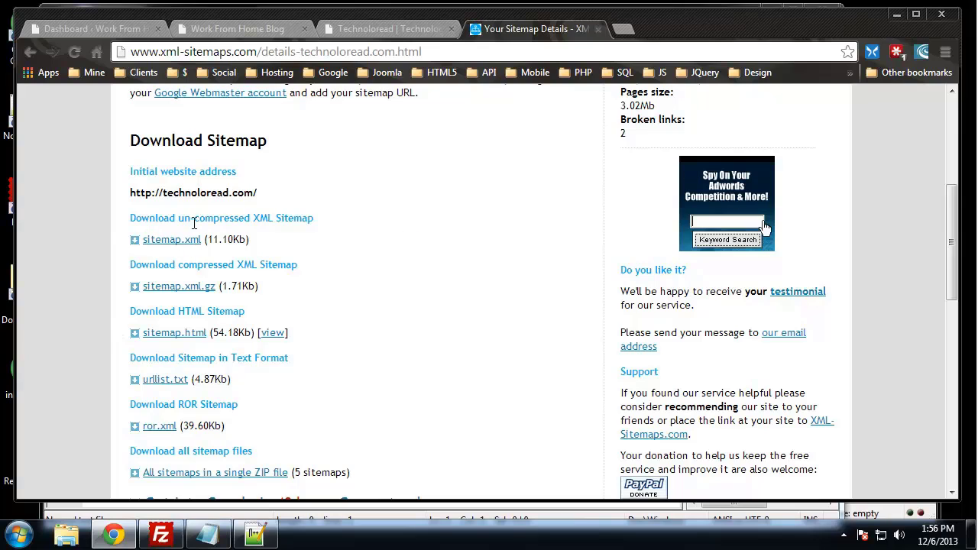
left_click(159, 243)
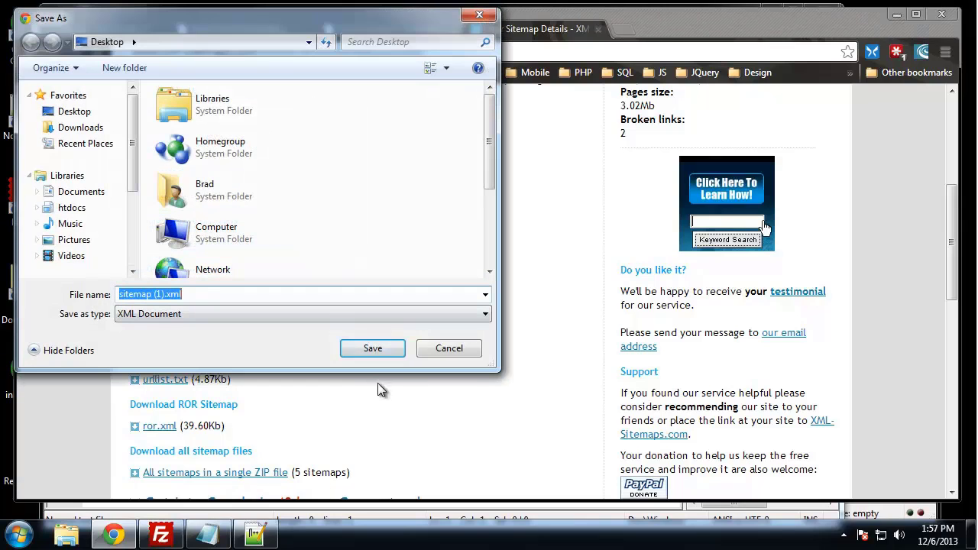
scroll(452, 207, "down", 3)
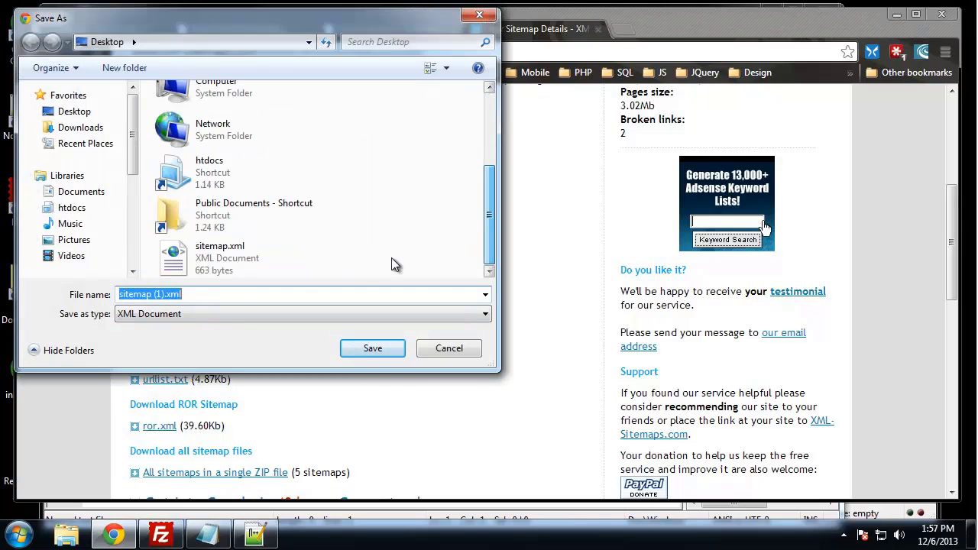
left_click(321, 267)
left_click(371, 349)
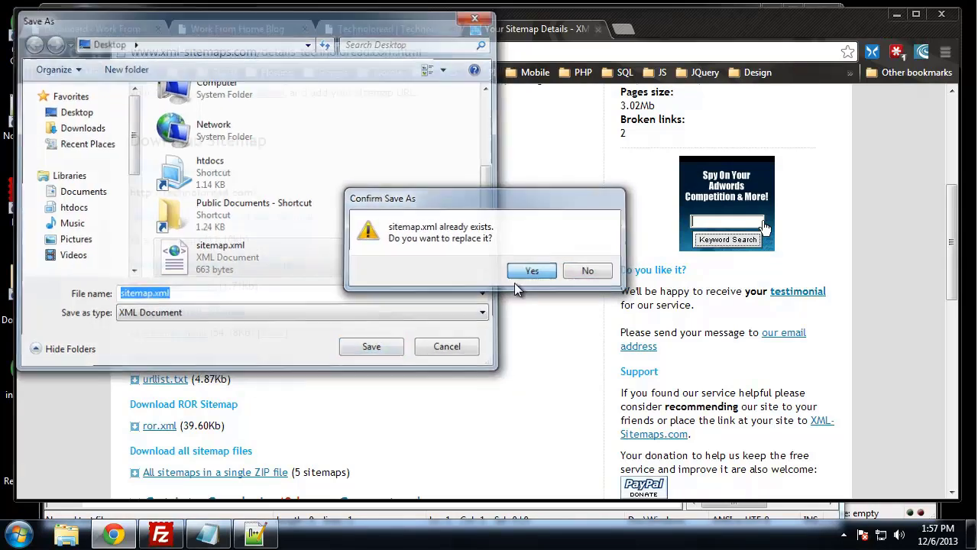
left_click(532, 270)
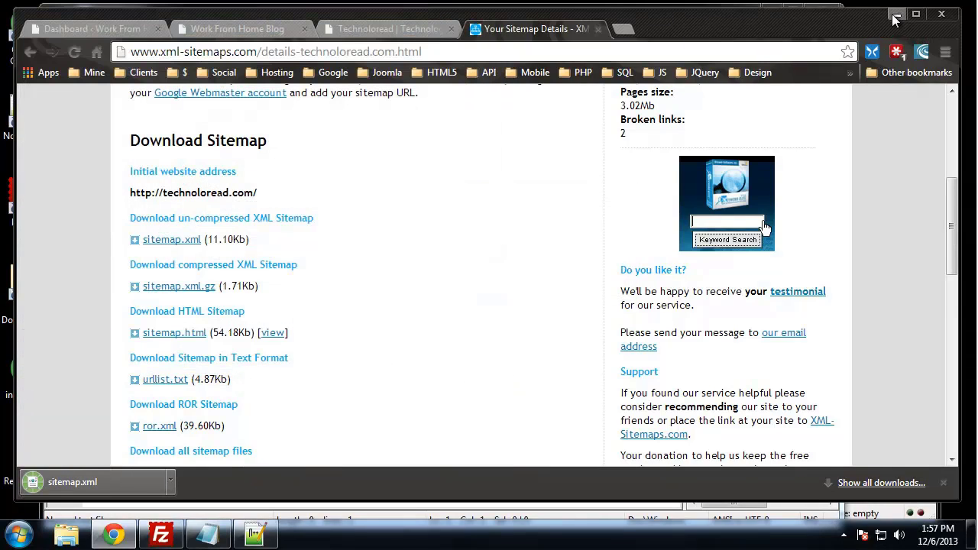
Clear the browser and editor windows away and open the desktop's sitemap.xml in Notepad++.
left_click(895, 13)
left_click(821, 10)
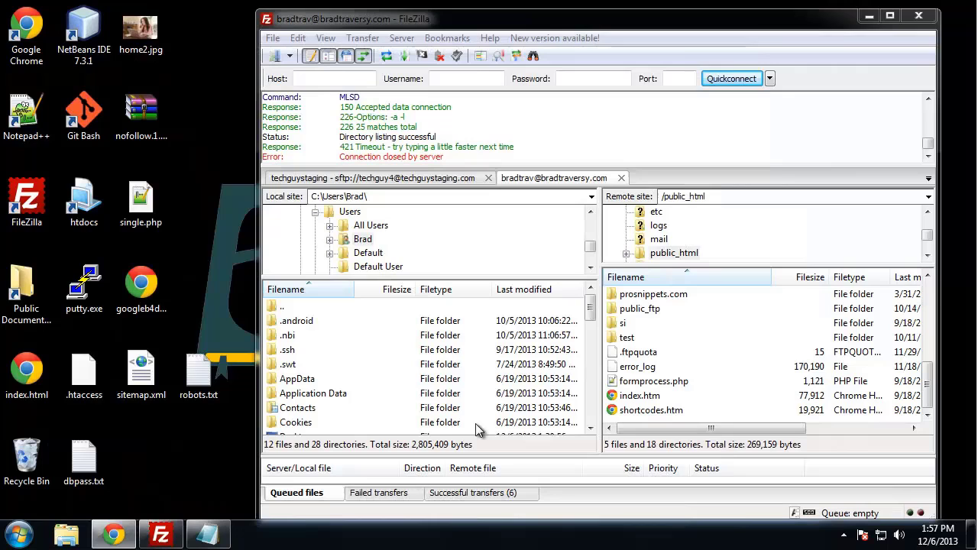
right_click(151, 380)
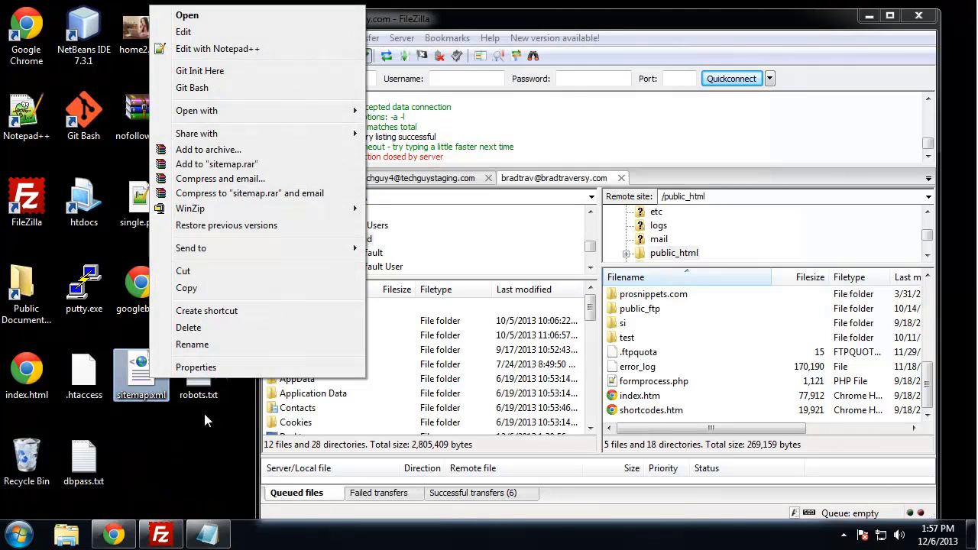
left_click(221, 48)
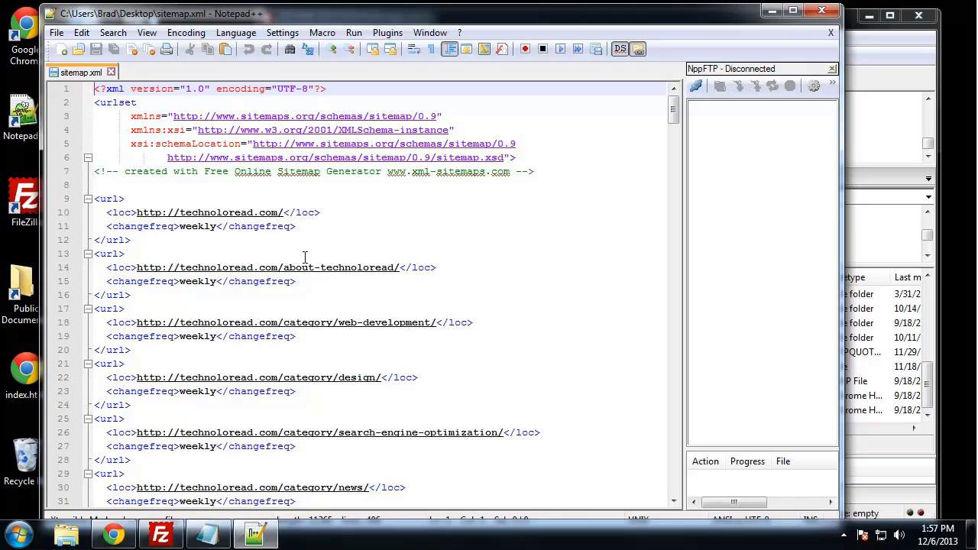
Examine the page addresses and change frequencies listed throughout sitemap.xml, and close the editor.
left_click(532, 198)
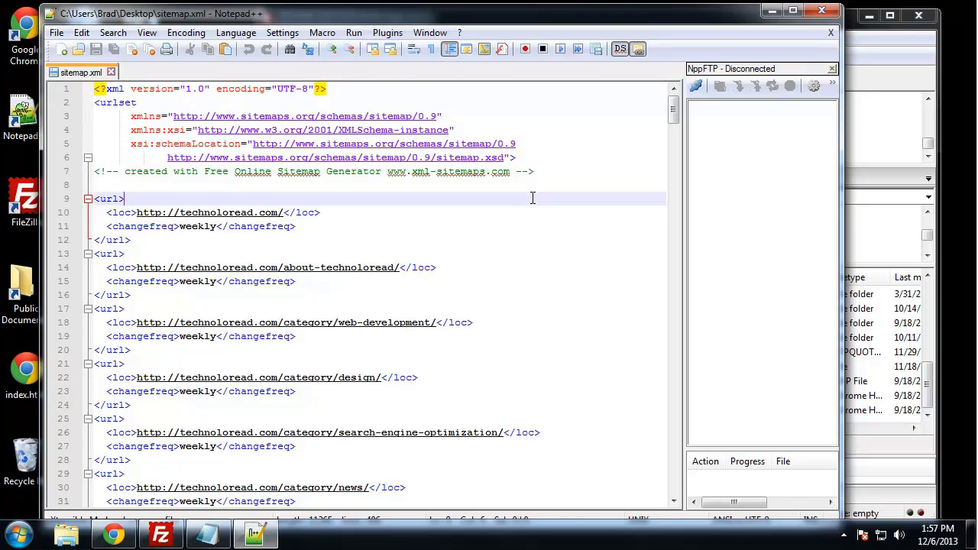
scroll(449, 272, "down", 2)
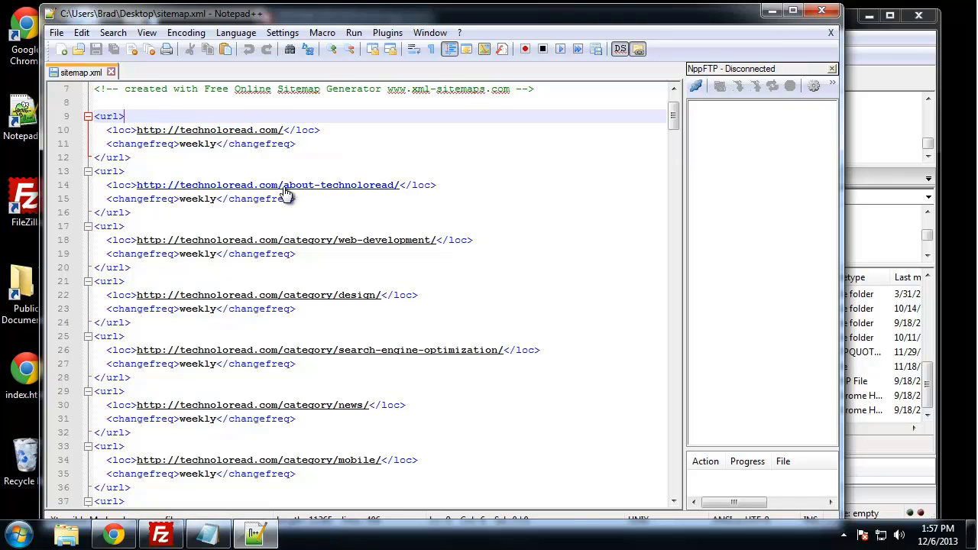
scroll(303, 201, "down", 4)
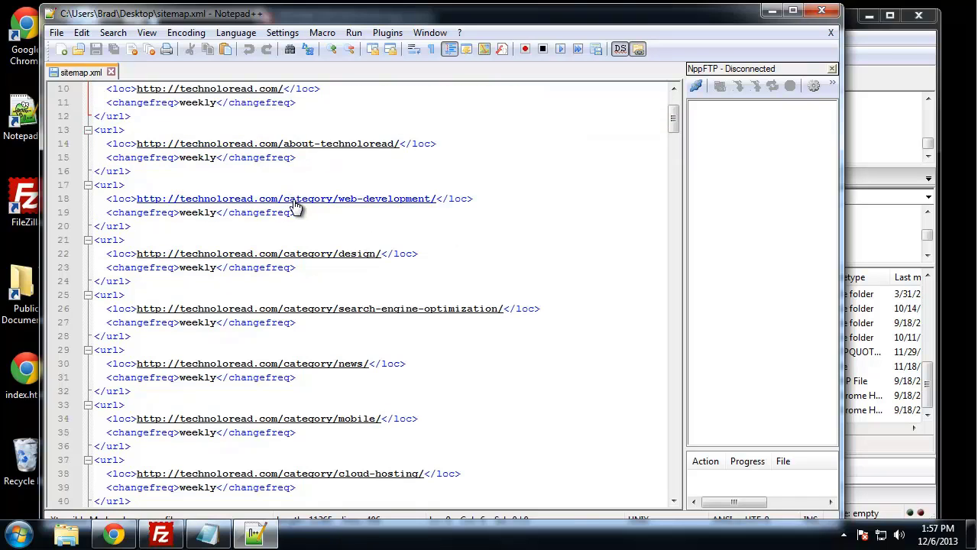
scroll(321, 222, "down", 11)
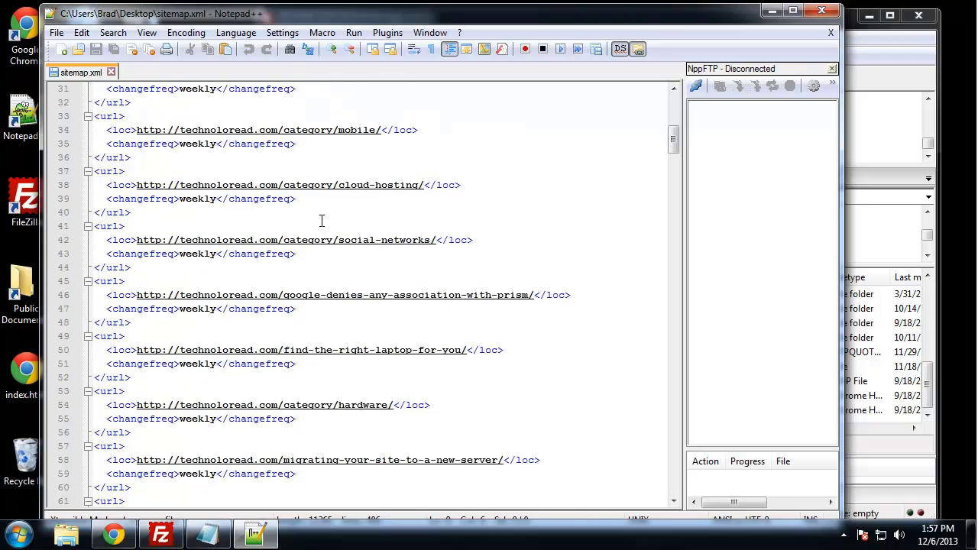
scroll(324, 230, "down", 18)
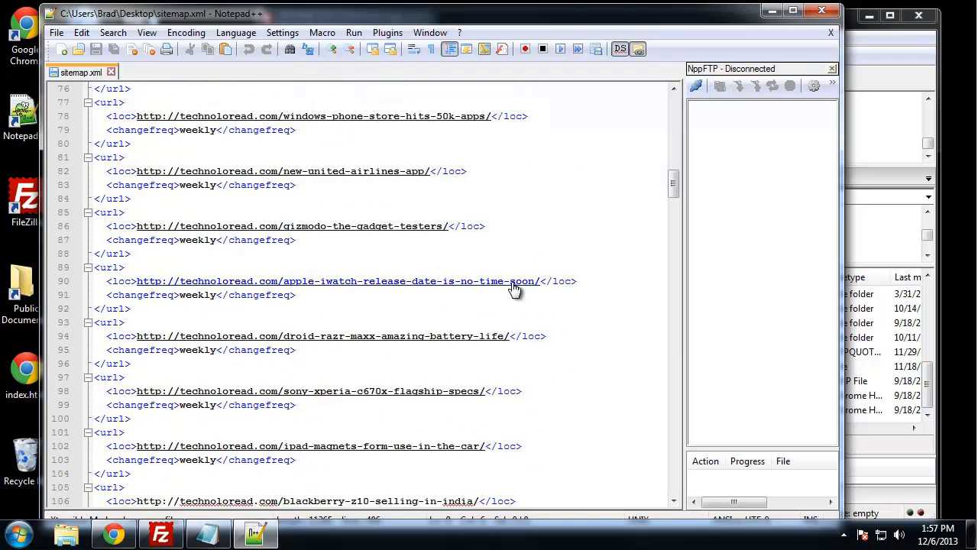
left_click_drag(674, 213, 713, 175)
left_click(822, 10)
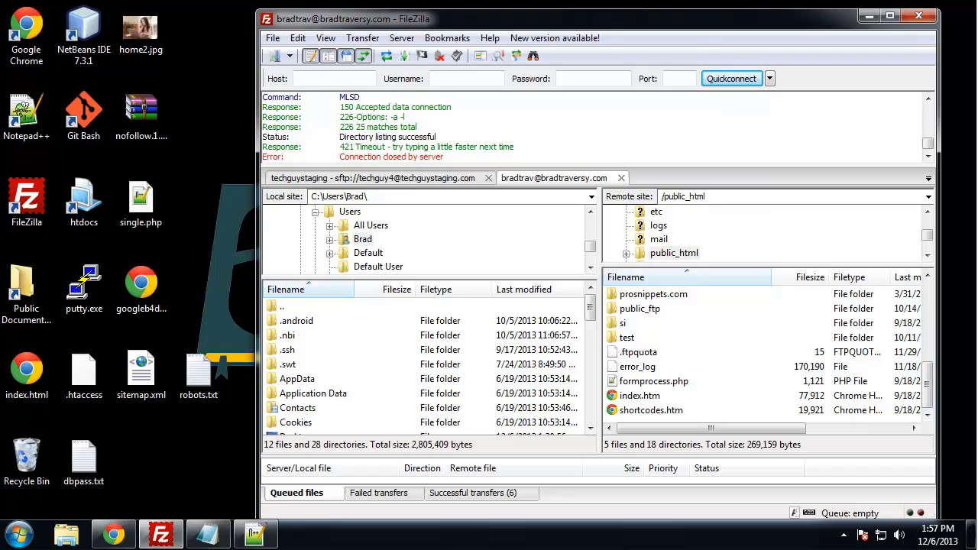
Connect FileZilla to host technoloread.com with the account username and password, establishing the connection in a new tab.
left_click(717, 356)
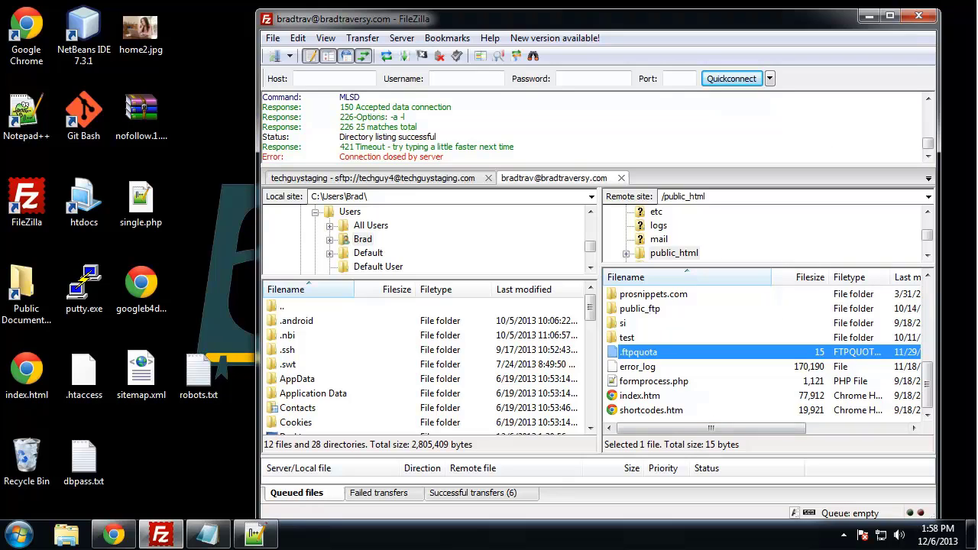
left_click(340, 74)
type("tec")
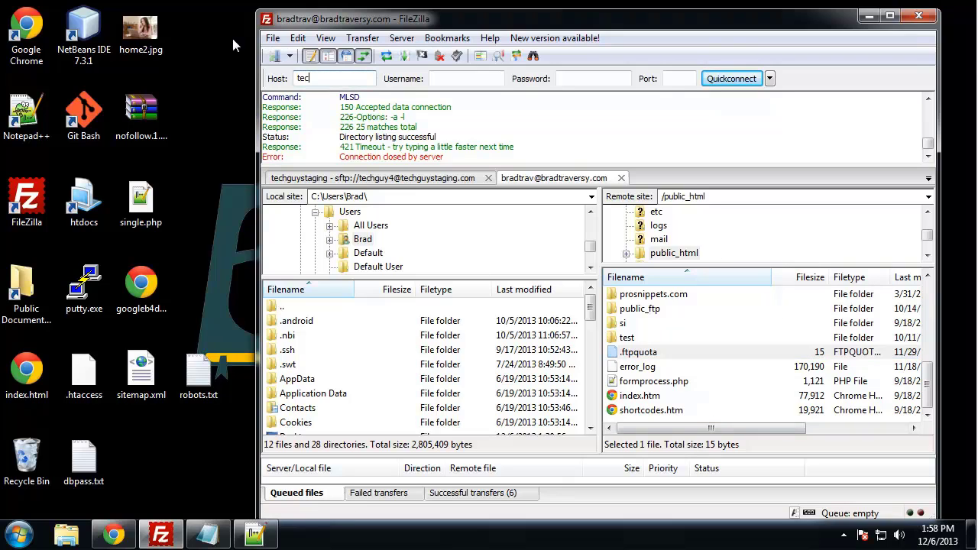
type("hnoloread.com")
key("Tab")
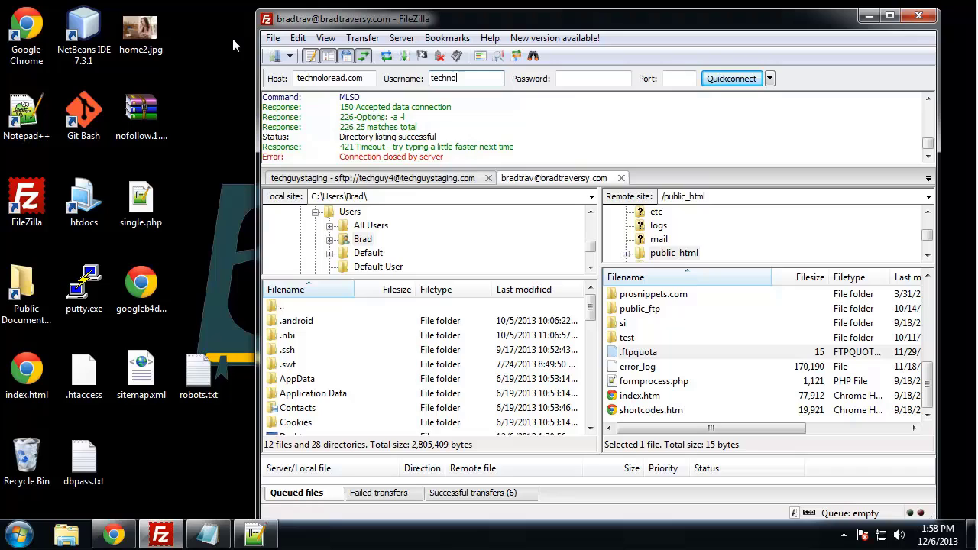
key("Tab")
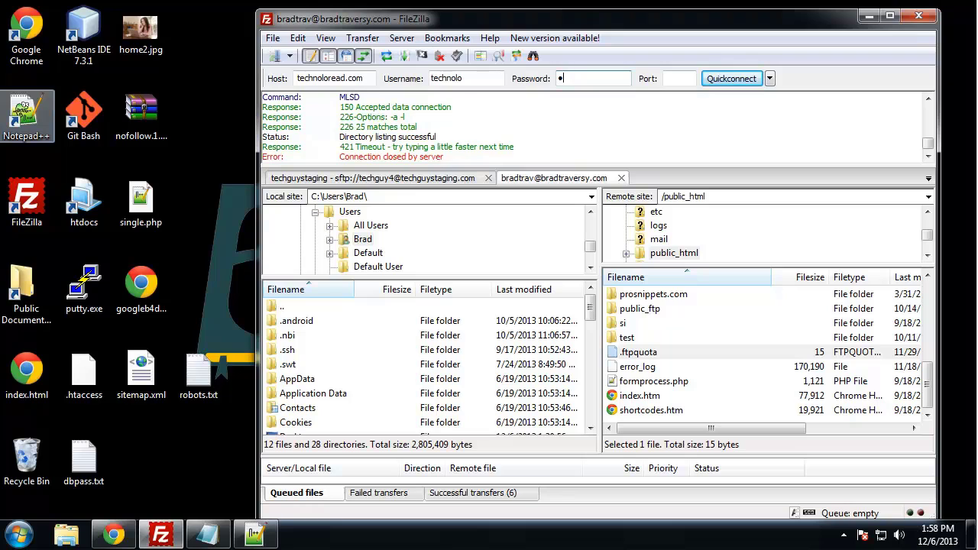
left_click(570, 81)
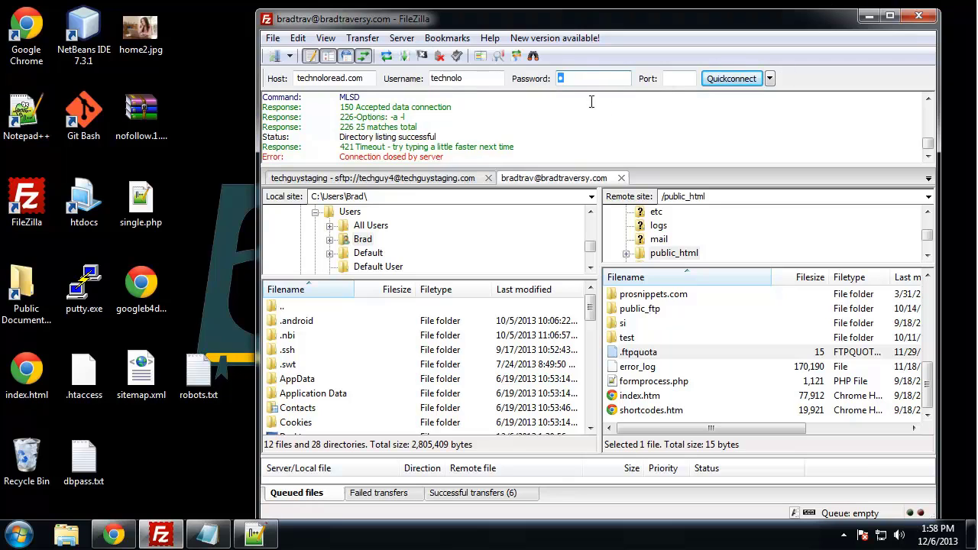
left_click(736, 78)
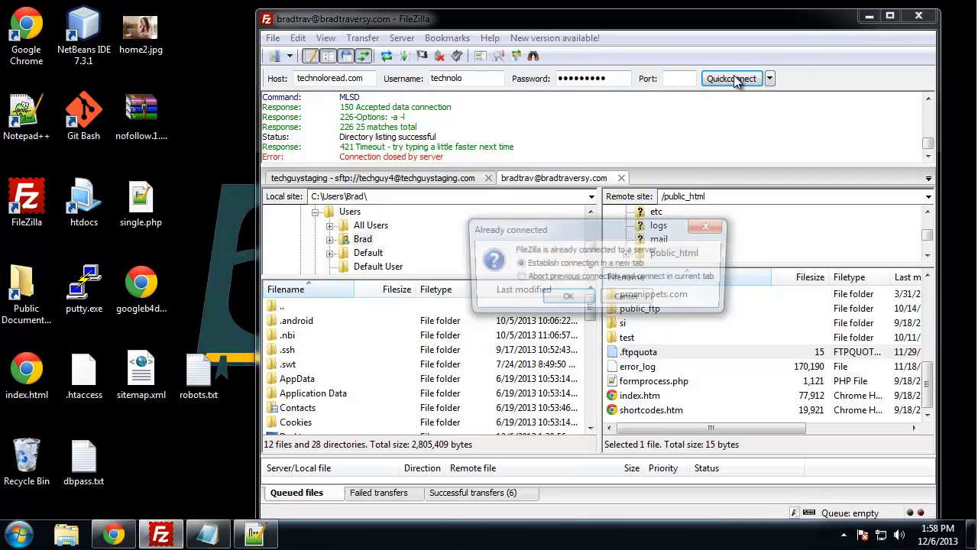
left_click(575, 299)
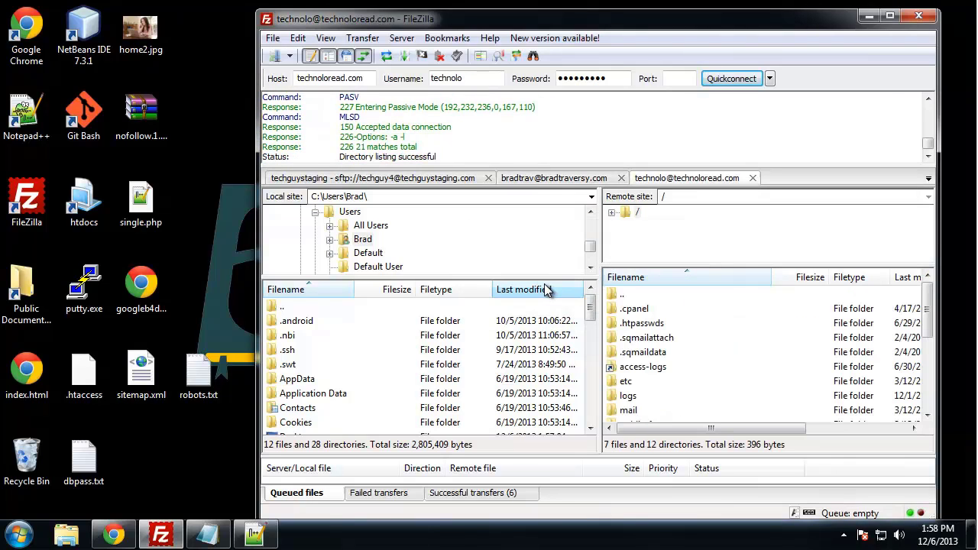
Open the server's public_html folder and upload sitemap.xml from the desktop into it.
left_click(679, 310)
scroll(679, 315, "down", 2)
scroll(679, 315, "up", 2)
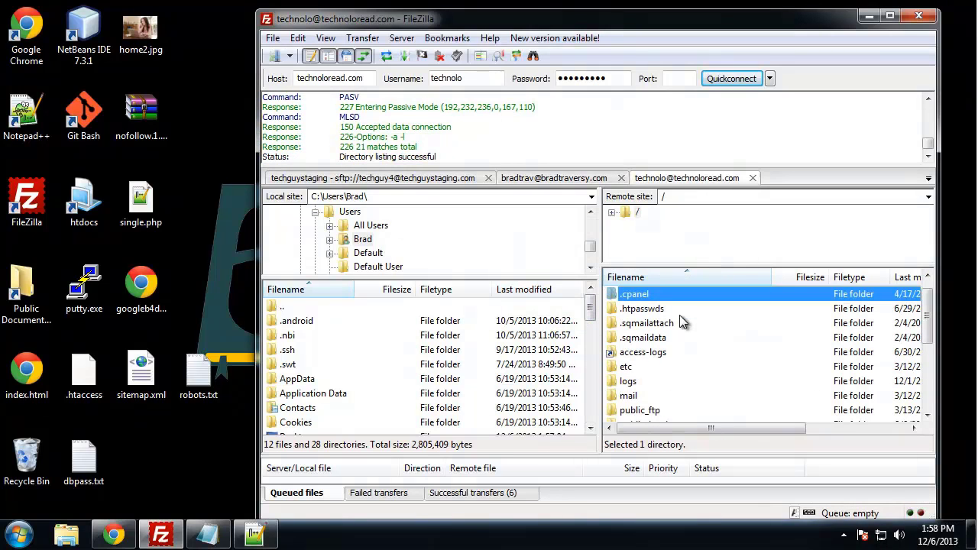
scroll(680, 321, "down", 2)
double_click(677, 339)
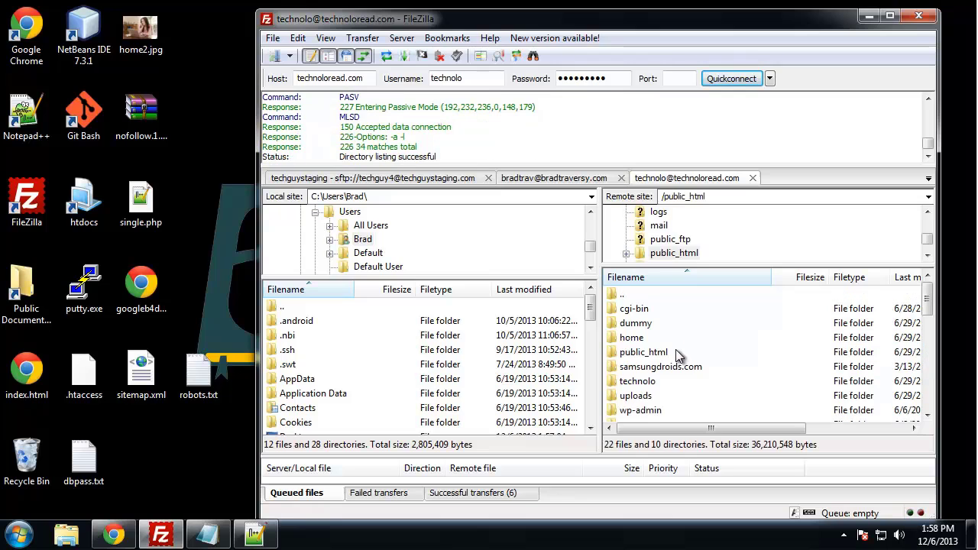
scroll(684, 347, "down", 3)
scroll(684, 351, "down", 1)
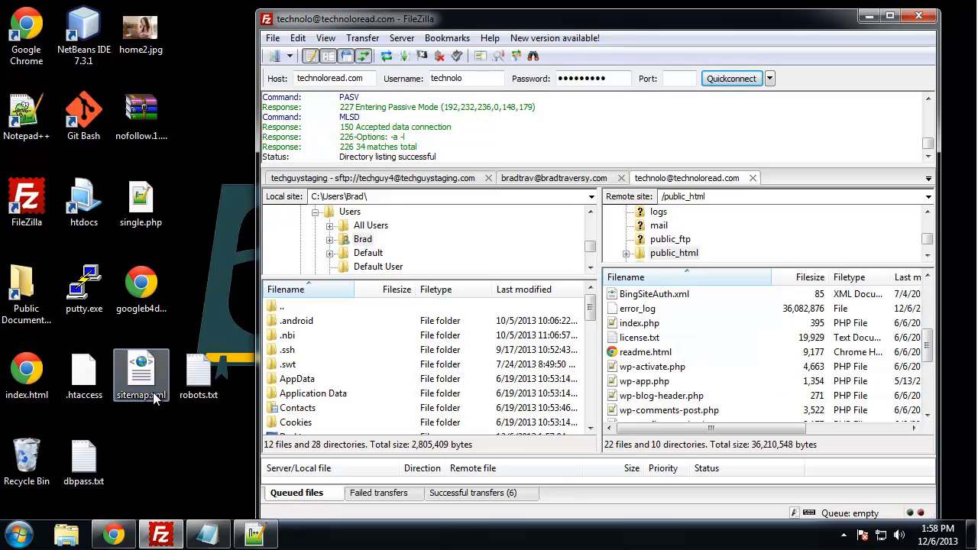
left_click_drag(141, 379, 674, 397)
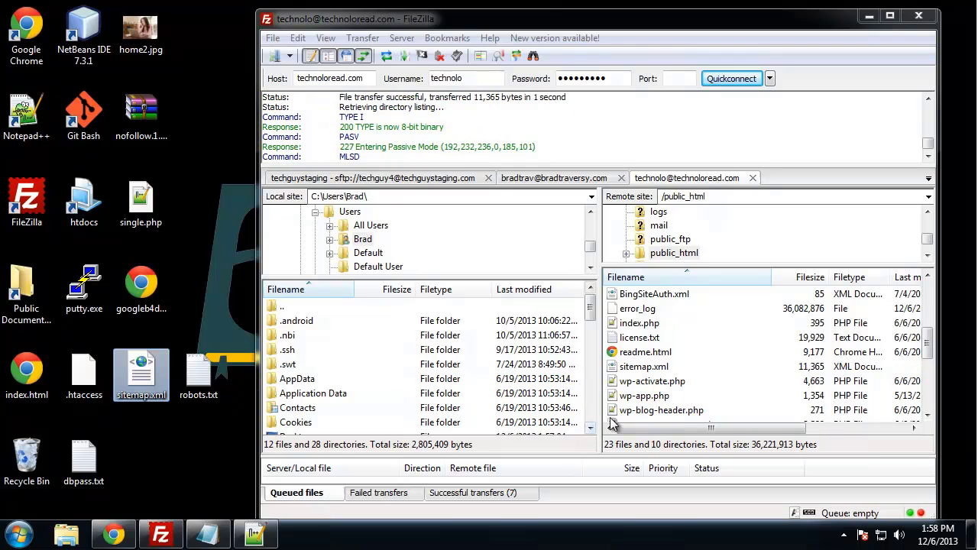
Switch to Chrome, load technoloread.com/sitemap.xml and look through the listed page entries.
left_click(156, 504)
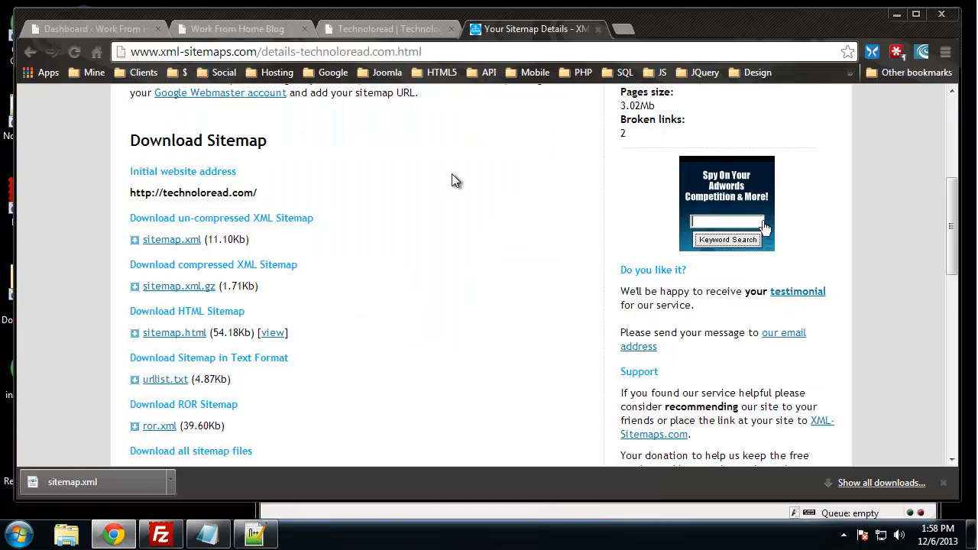
left_click(544, 50)
type("tech")
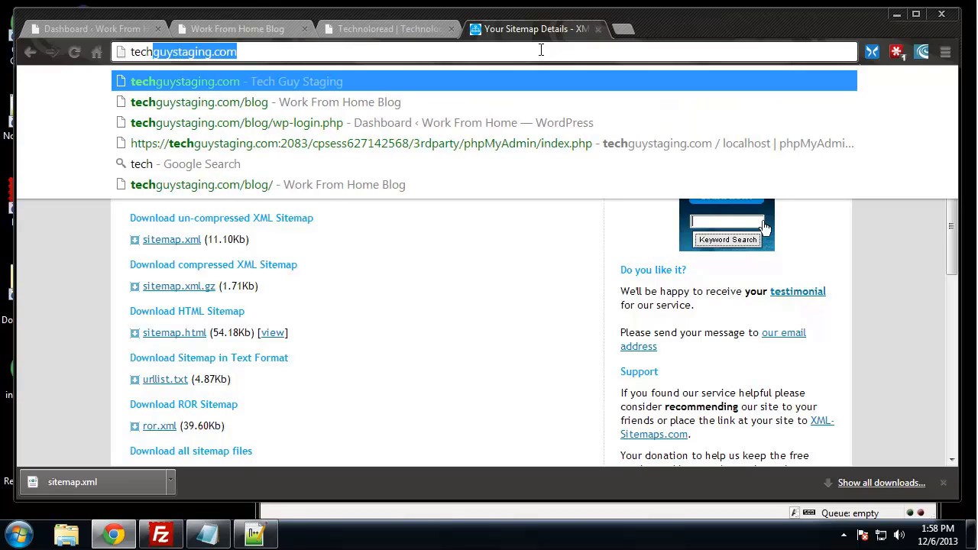
type("noloread.co")
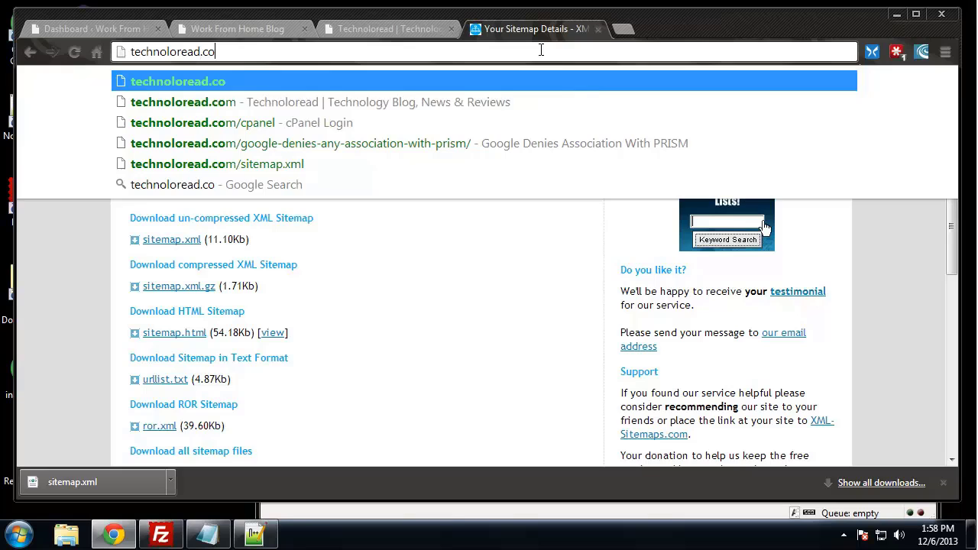
type("m/sitem")
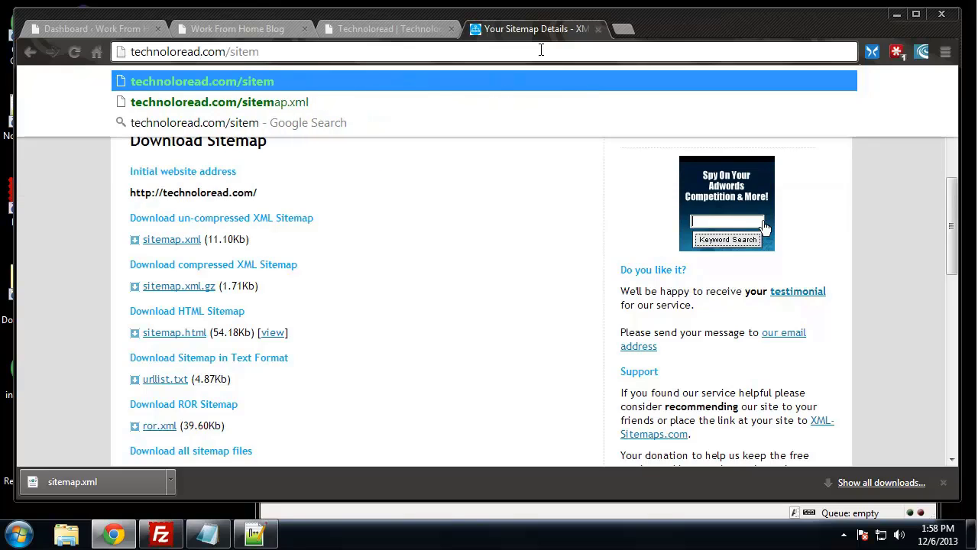
type("ap.xml")
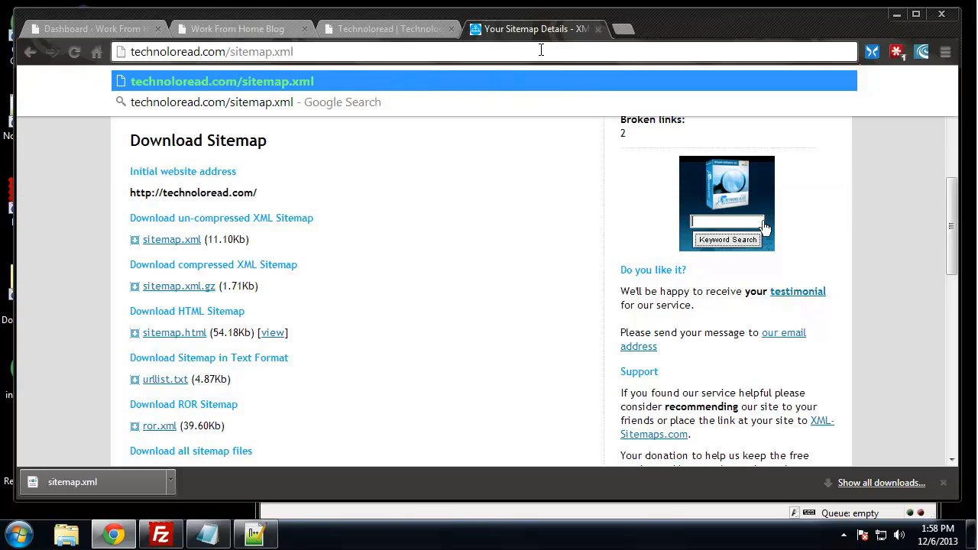
key("Return")
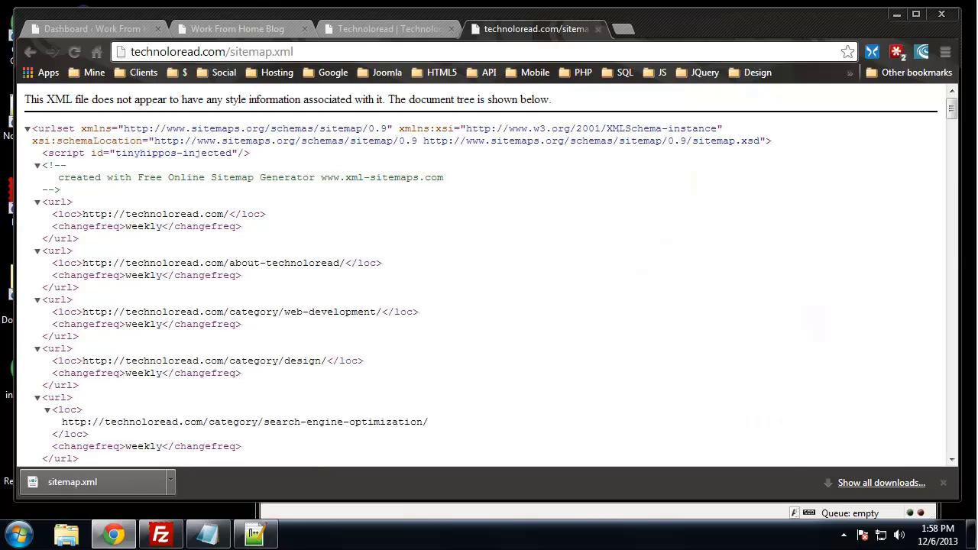
scroll(654, 222, "down", 15)
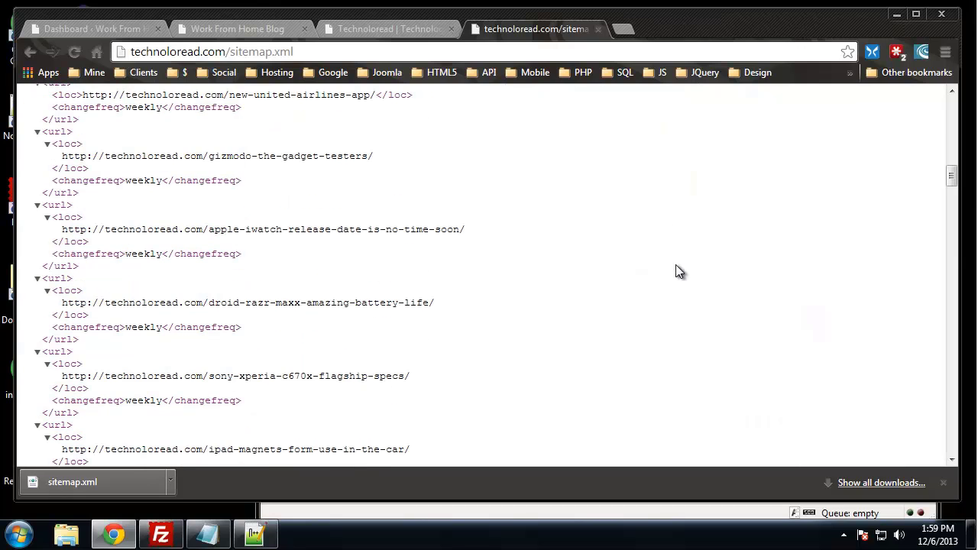
scroll(672, 279, "up", 10)
scroll(667, 291, "up", 4)
scroll(437, 245, "up", 2)
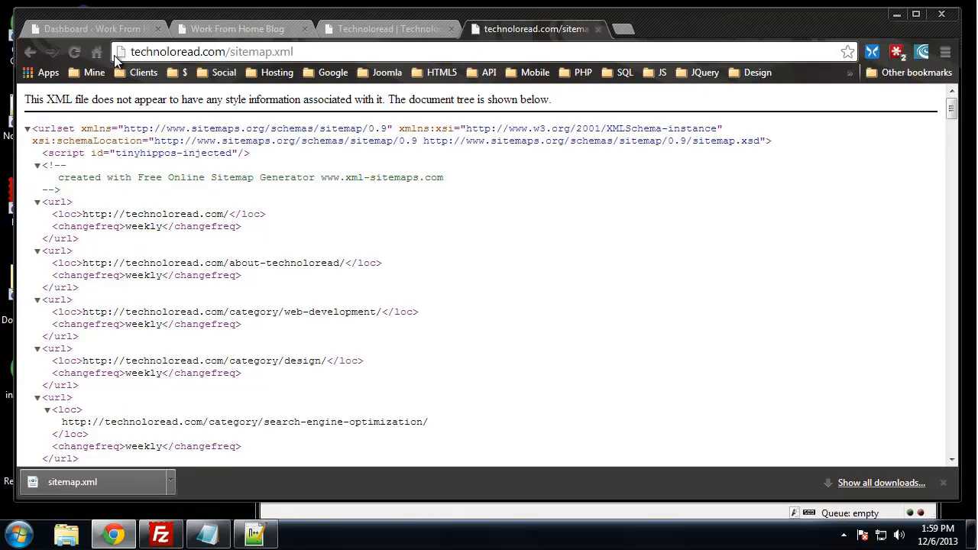
Search for "webmaster tools google" in a new browser tab and open Google Webmaster Tools.
left_click(97, 25)
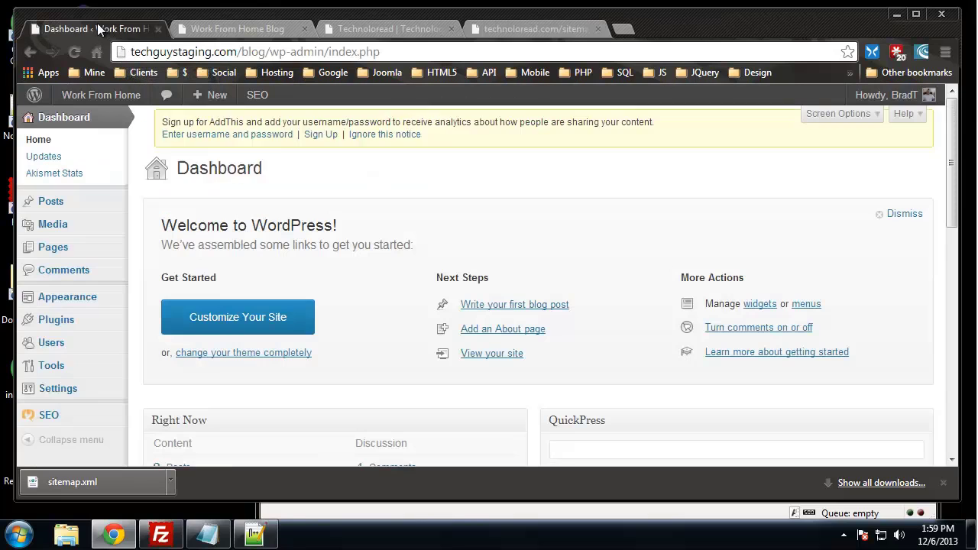
left_click(622, 30)
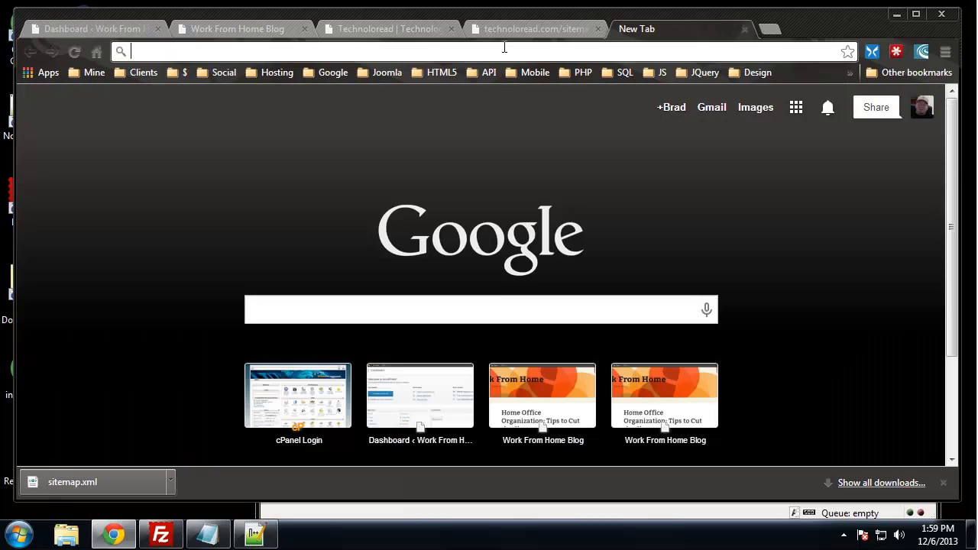
type("webmast")
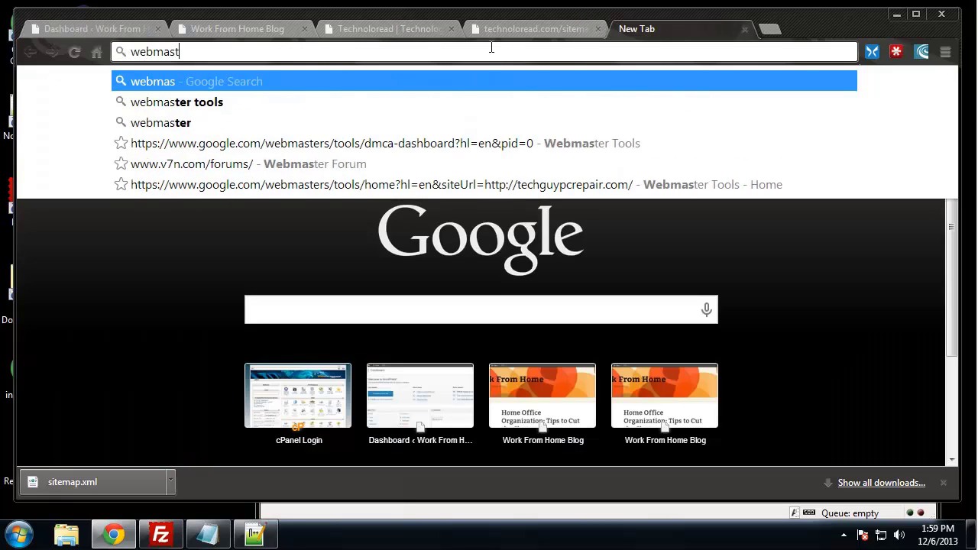
type("er too")
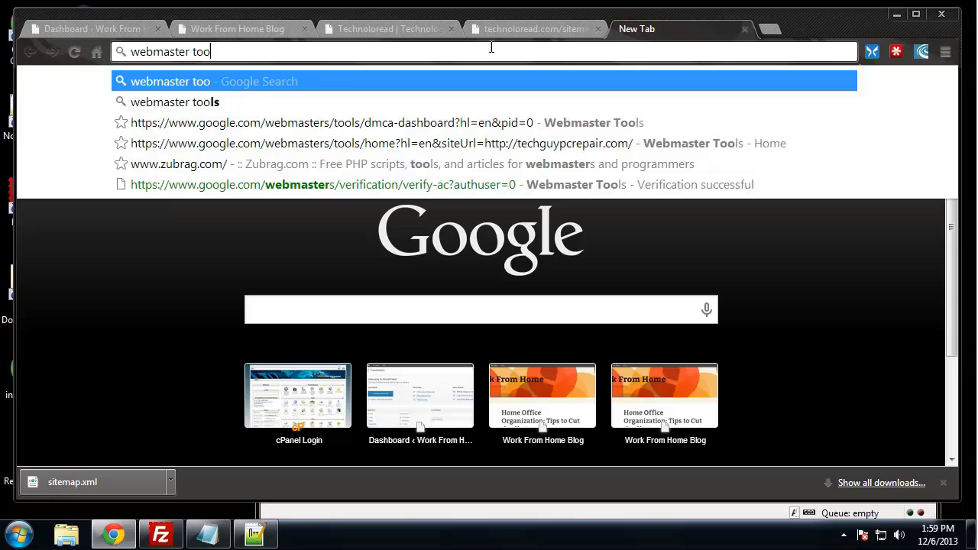
type("ls google")
key("Return")
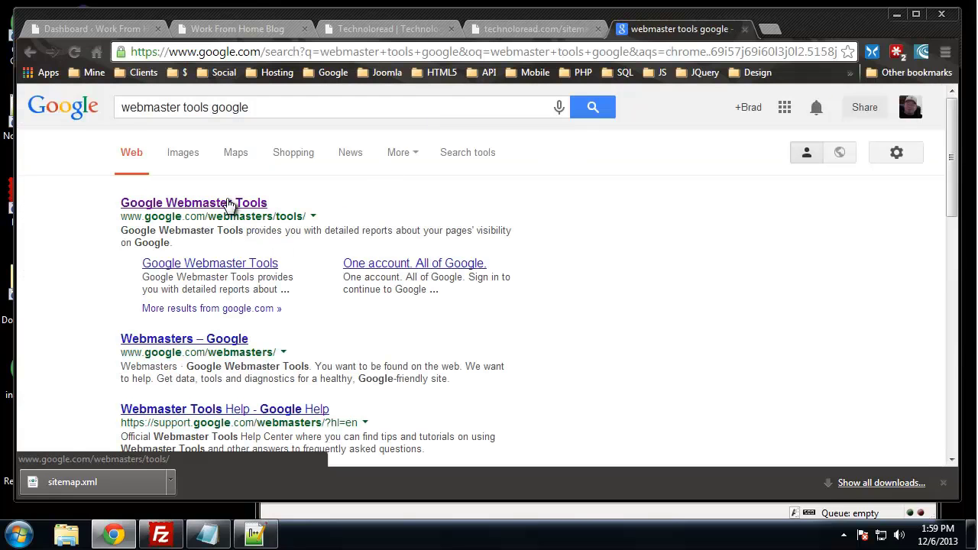
left_click(232, 203)
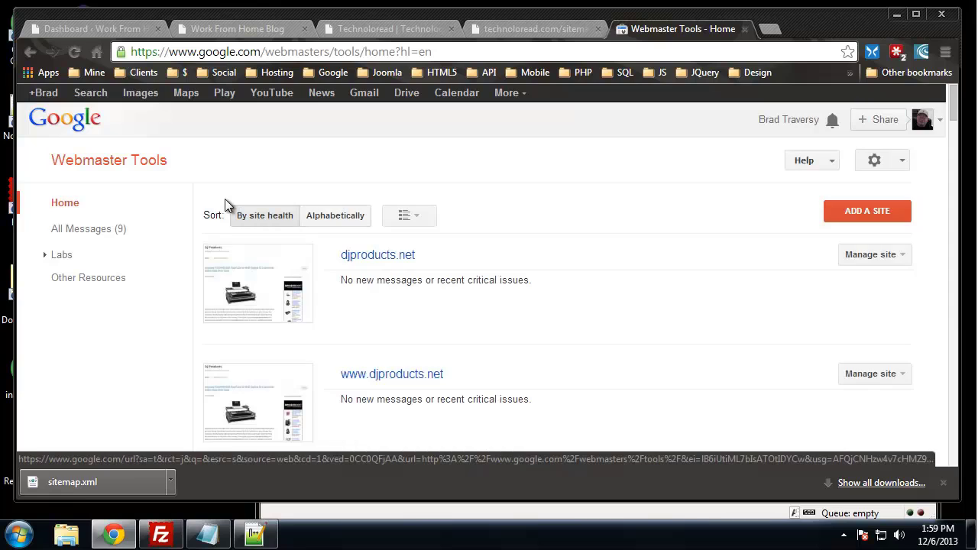
scroll(188, 243, "down", 4)
scroll(180, 240, "down", 2)
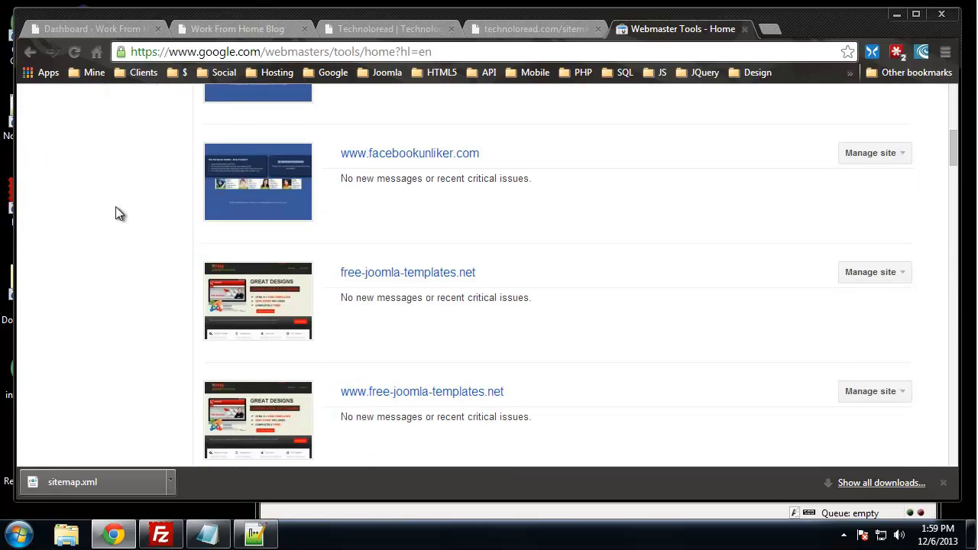
scroll(115, 222, "down", 5)
scroll(114, 227, "down", 6)
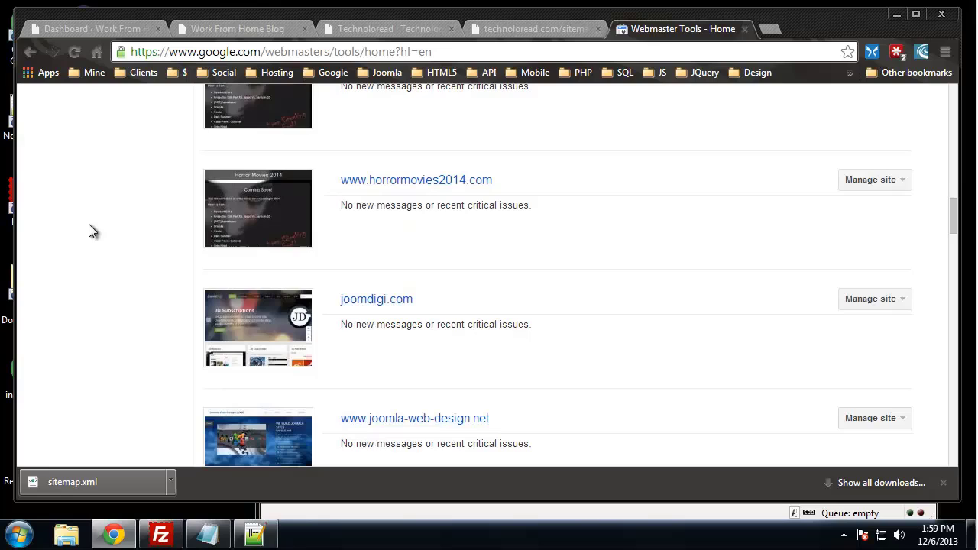
scroll(85, 221, "down", 8)
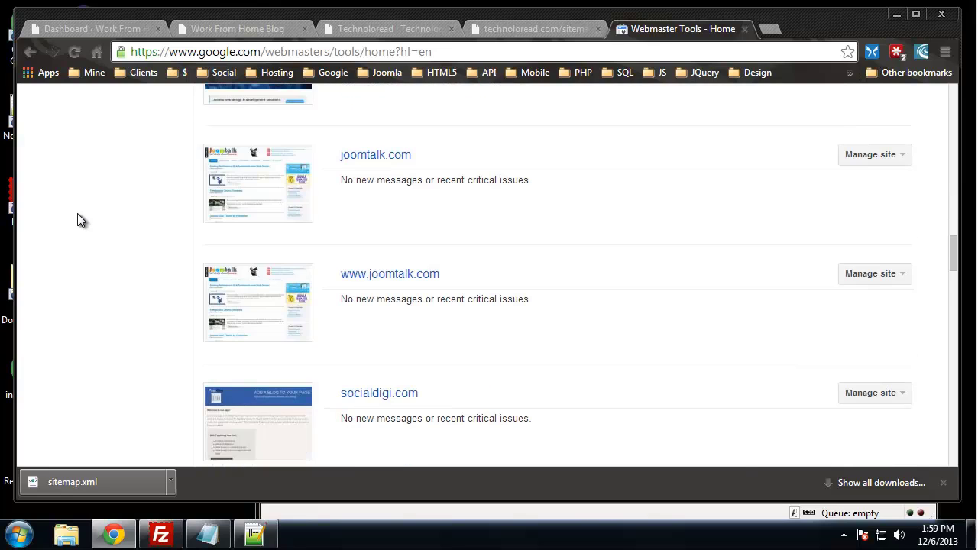
scroll(75, 212, "down", 4)
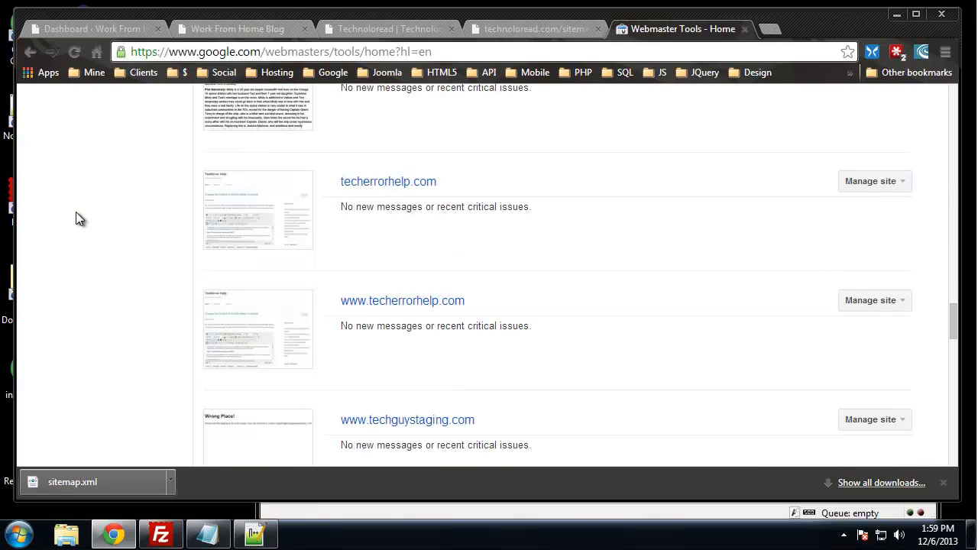
scroll(101, 217, "down", 3)
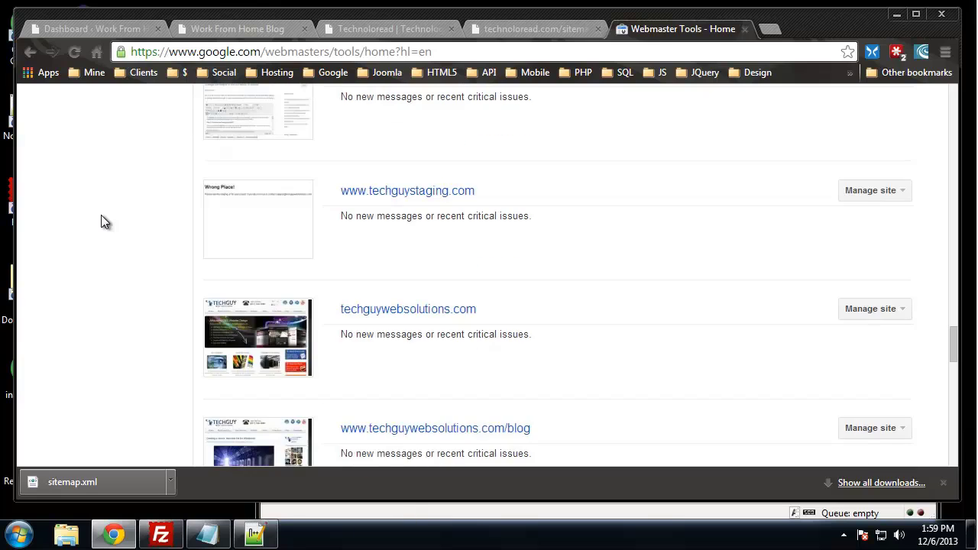
scroll(101, 217, "down", 4)
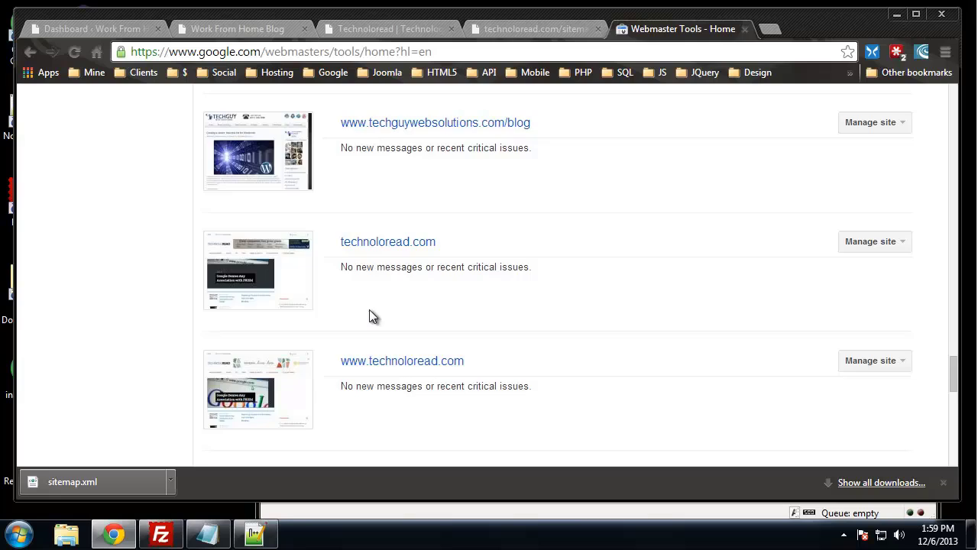
scroll(370, 310, "down", 1)
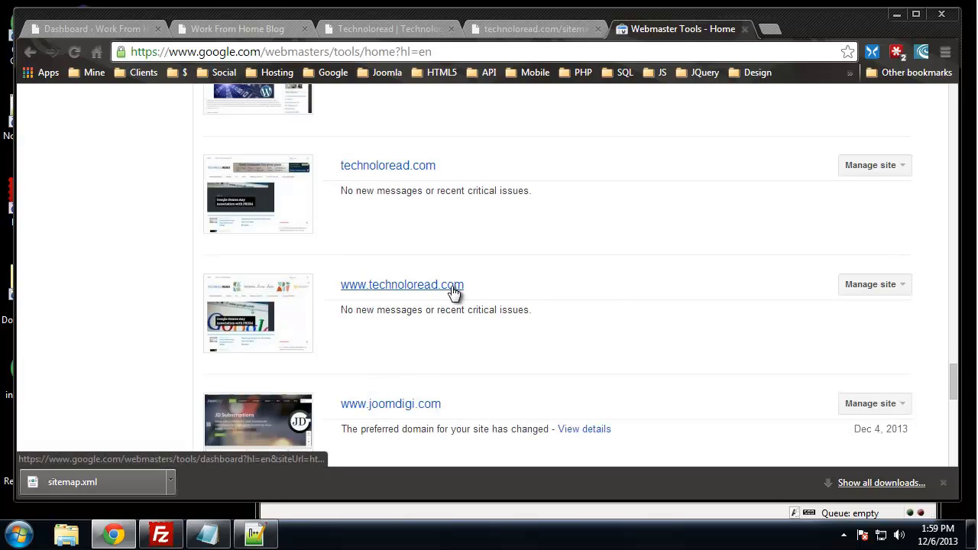
left_click(866, 294)
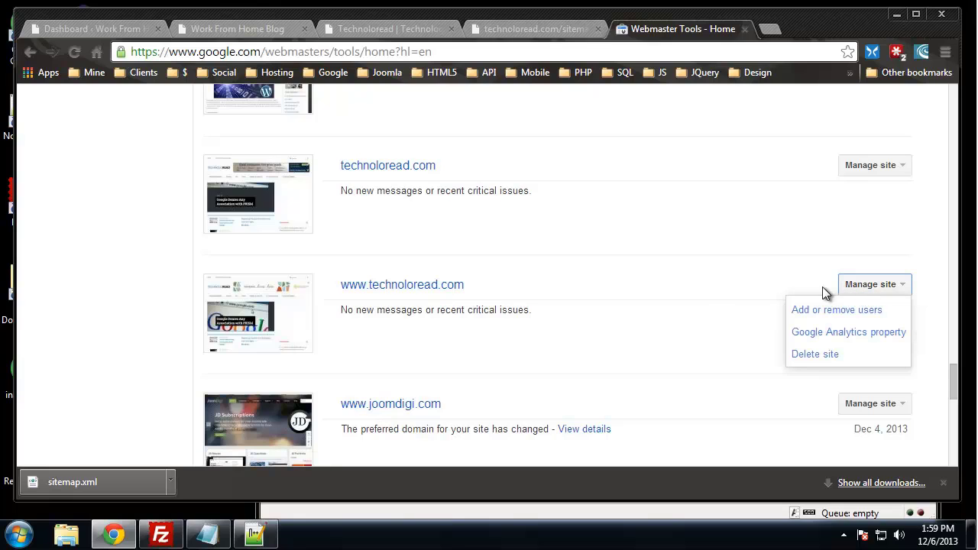
left_click(431, 287)
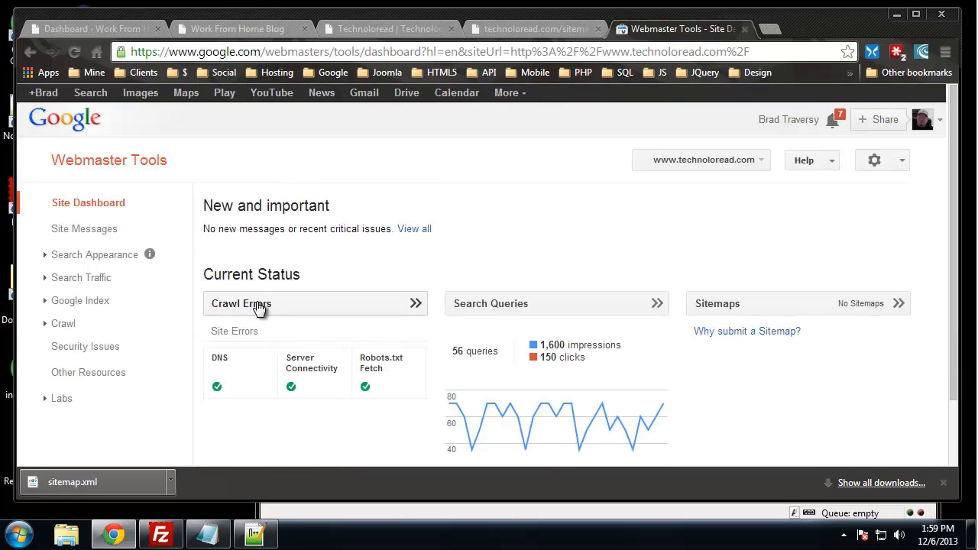
scroll(252, 290, "down", 2)
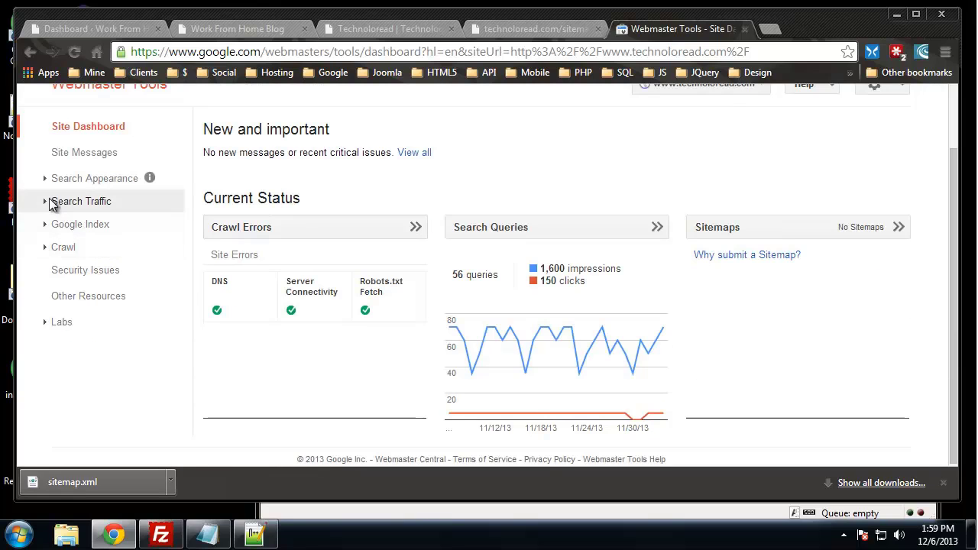
Look through the Google Index, Search Traffic and Search Appearance sections, and open the Site Settings page.
left_click(44, 229)
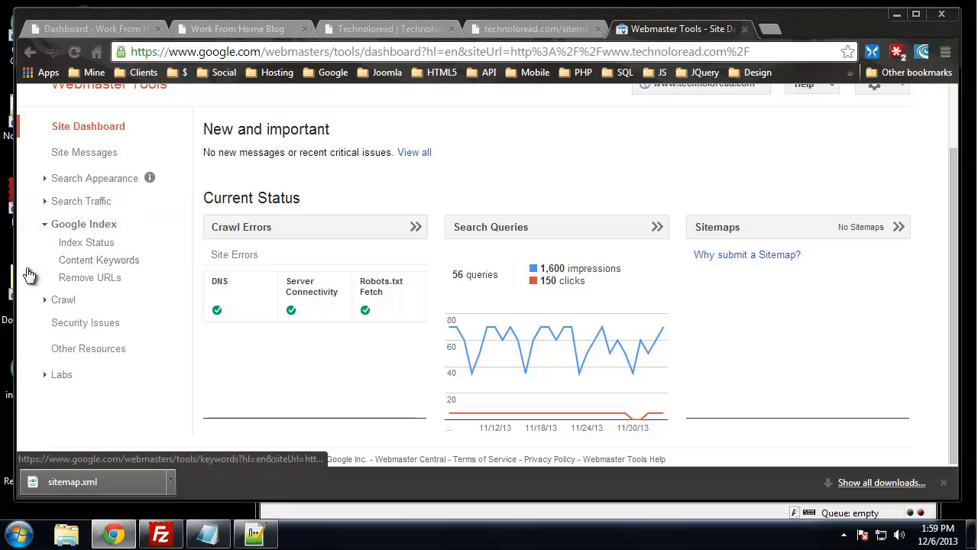
left_click(24, 205)
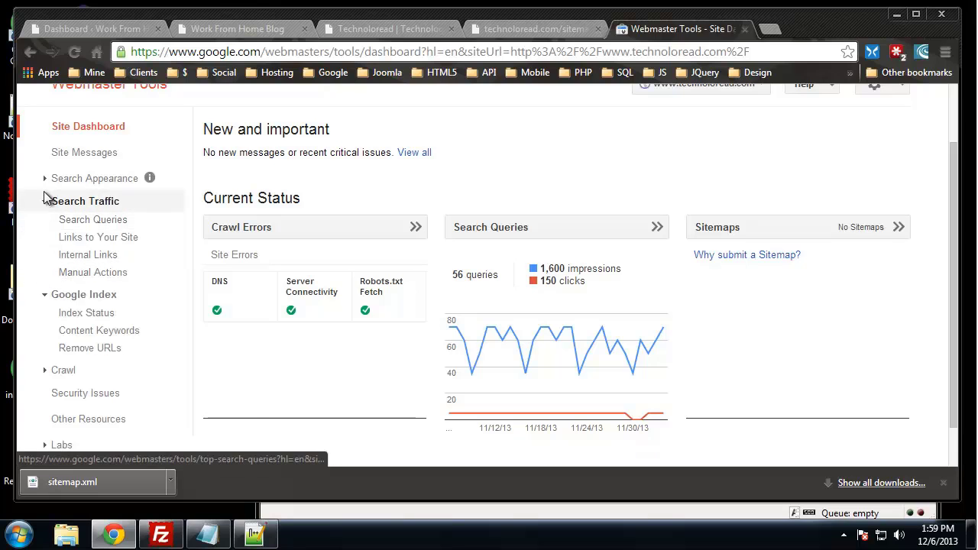
left_click(44, 180)
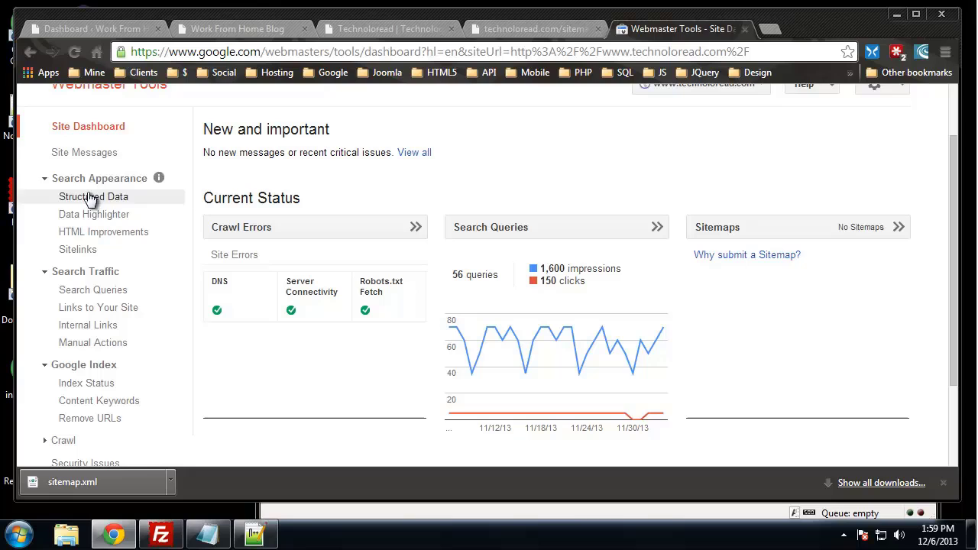
scroll(94, 200, "down", 3)
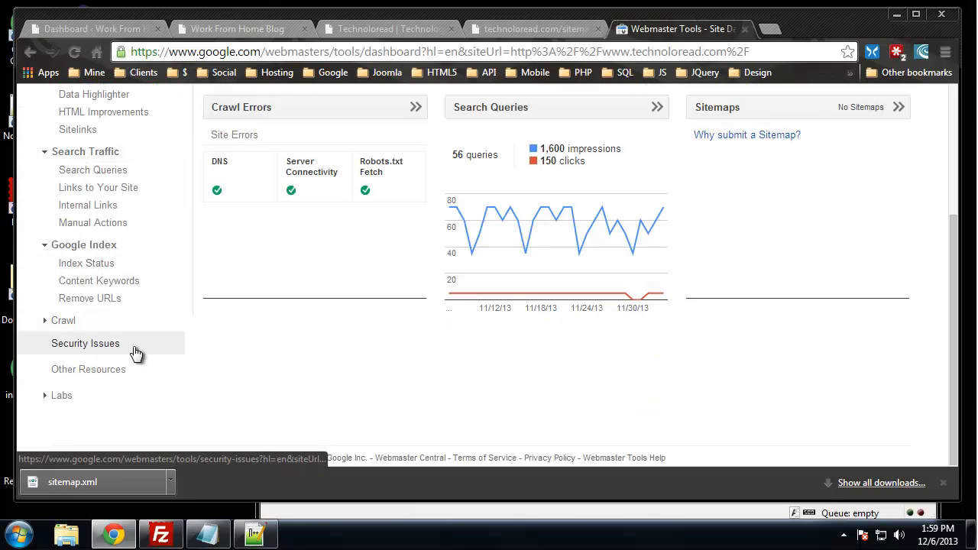
scroll(469, 380, "up", 4)
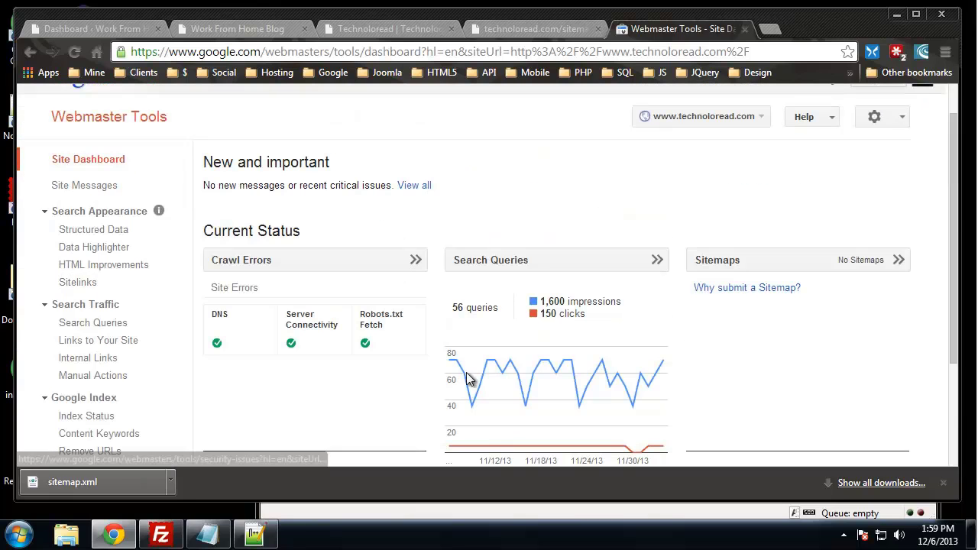
left_click(898, 120)
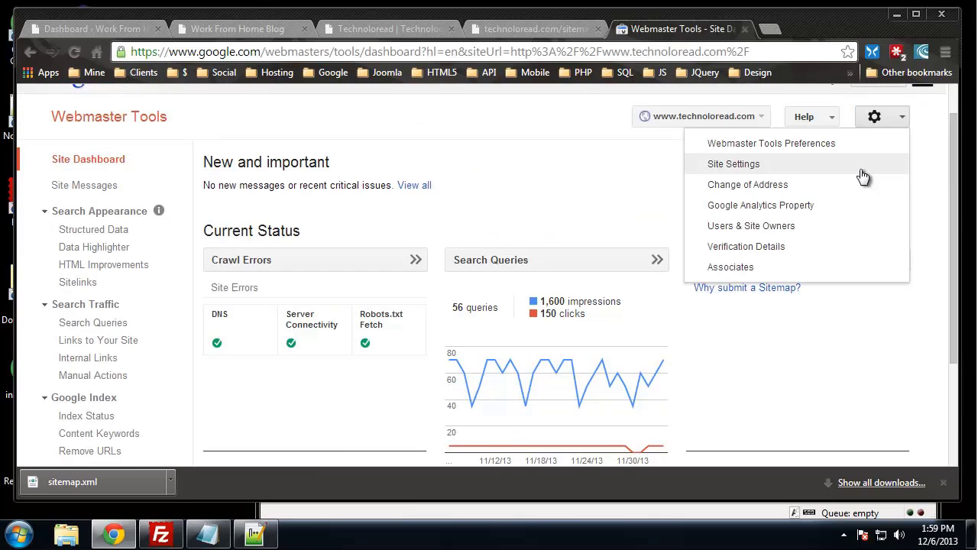
left_click(734, 166)
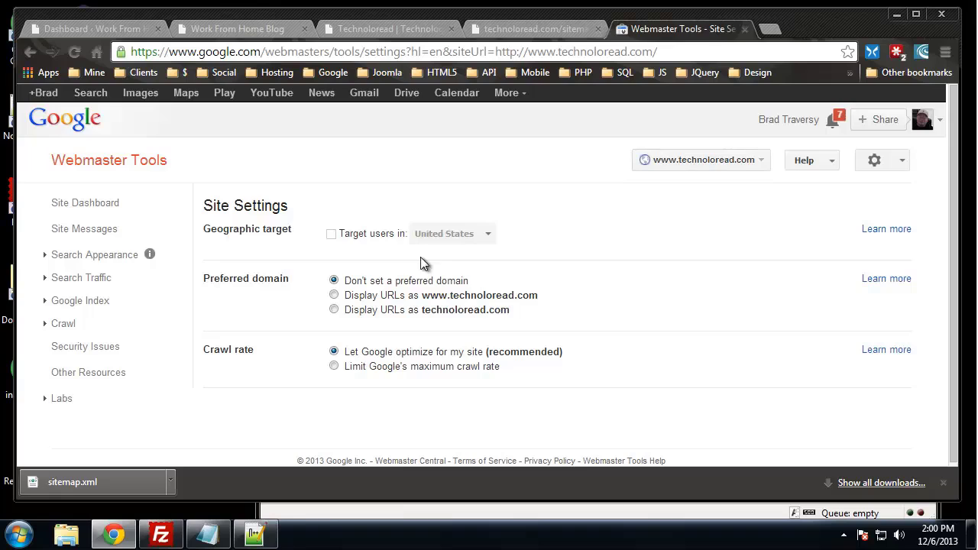
Look through the site's navigation sections and open the Sitemaps page under Crawl.
left_click(48, 279)
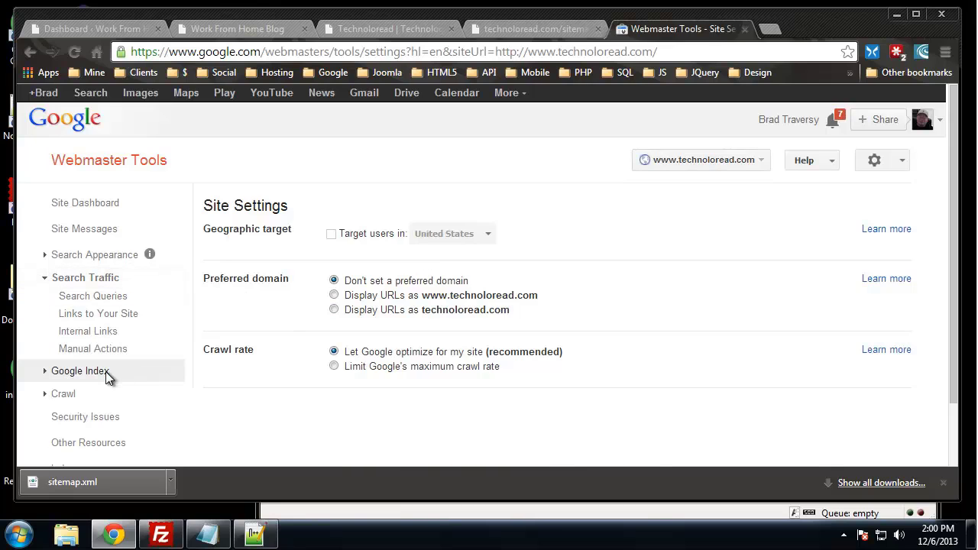
left_click(48, 374)
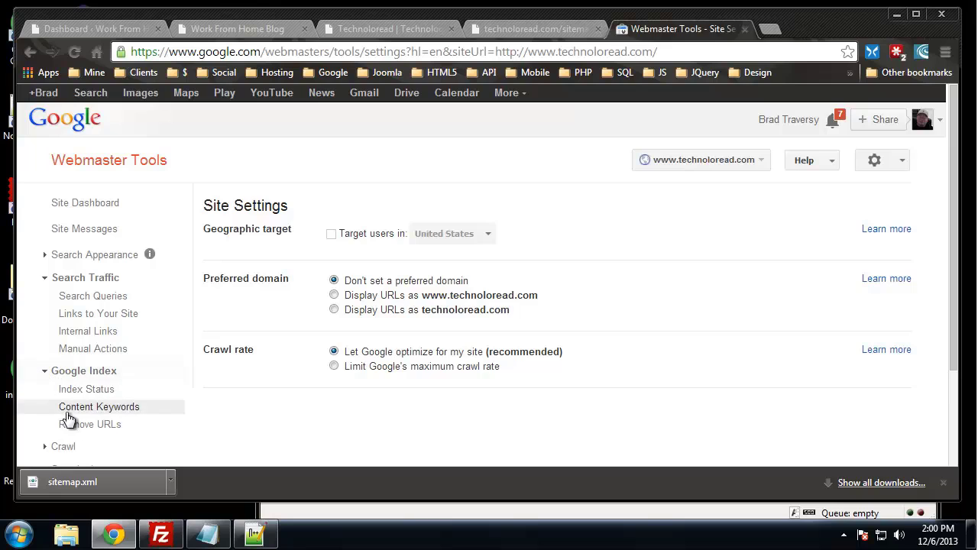
left_click(48, 255)
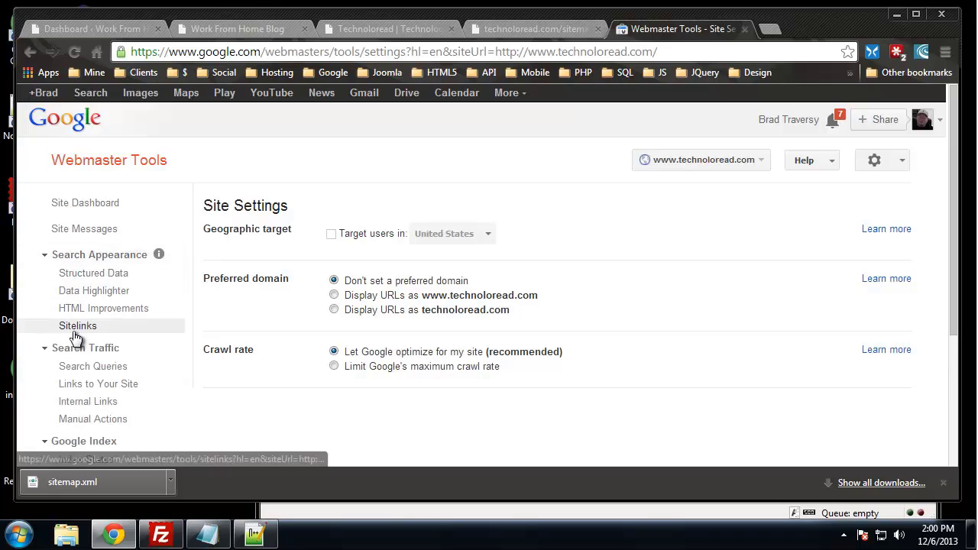
scroll(137, 290, "down", 3)
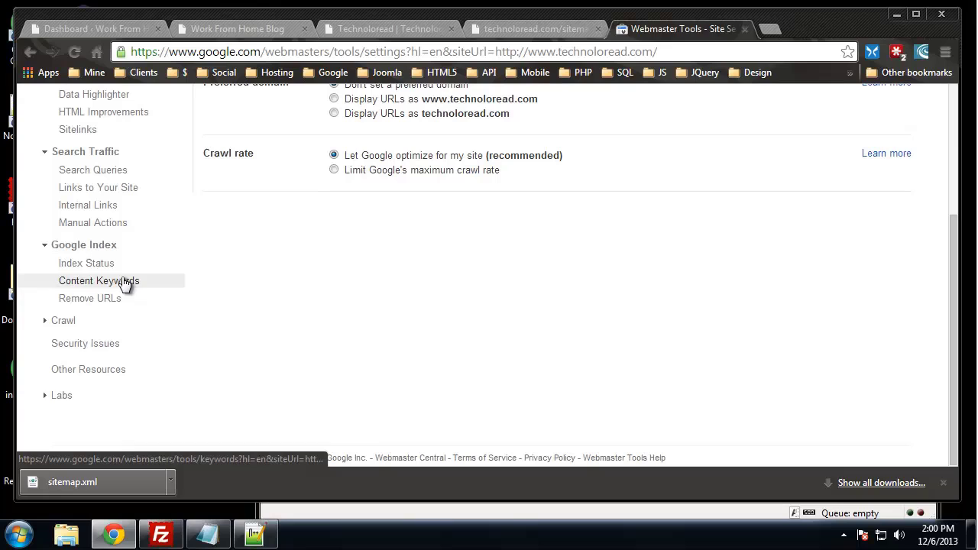
left_click(39, 397)
scroll(34, 382, "down", 1)
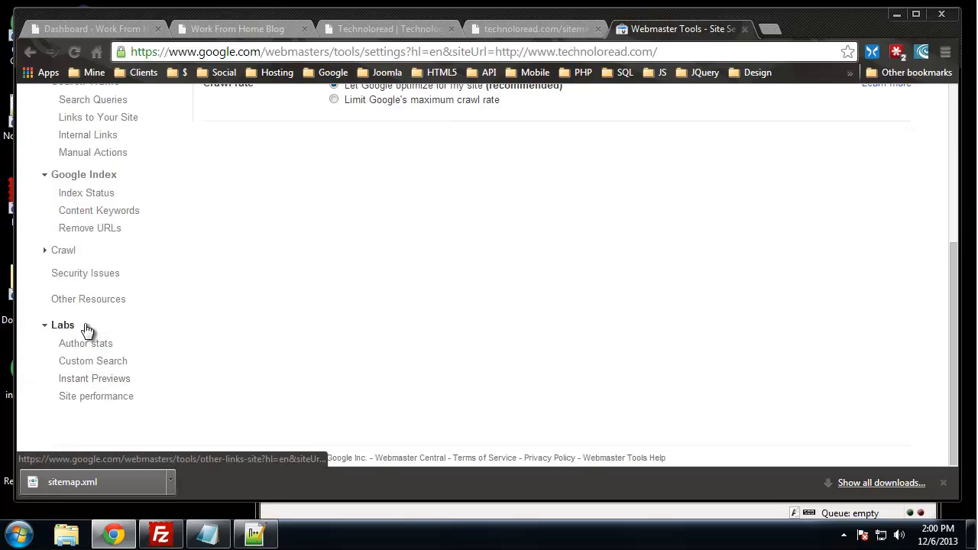
left_click(46, 250)
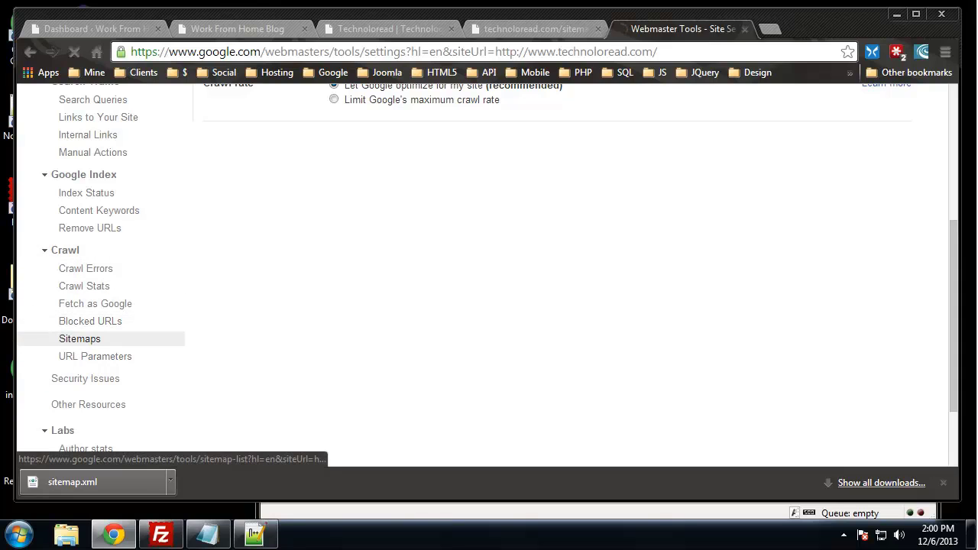
left_click(78, 339)
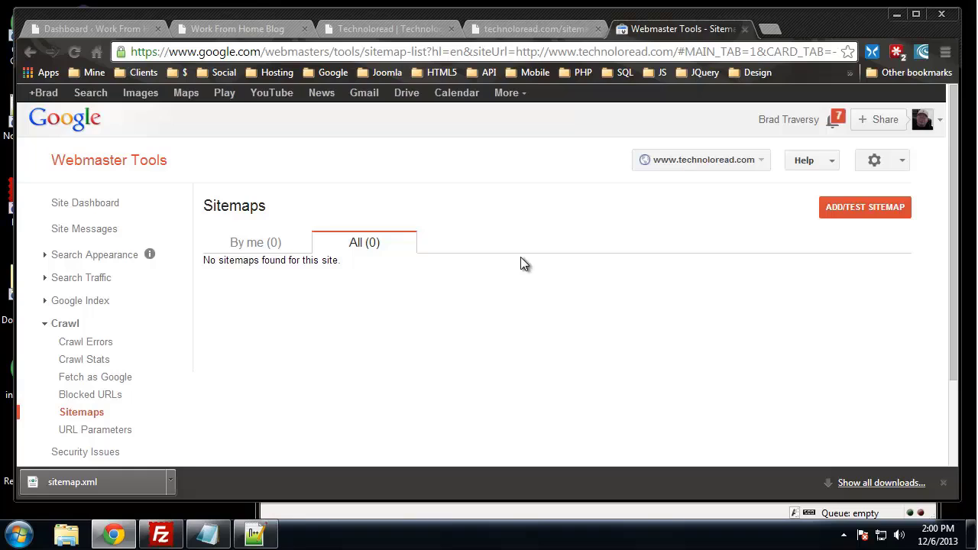
left_click(856, 216)
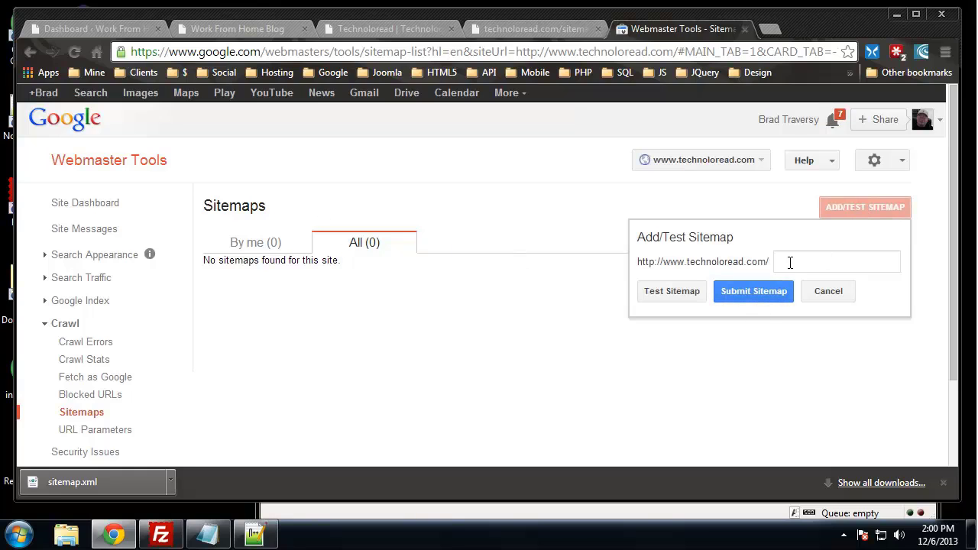
left_click(791, 262)
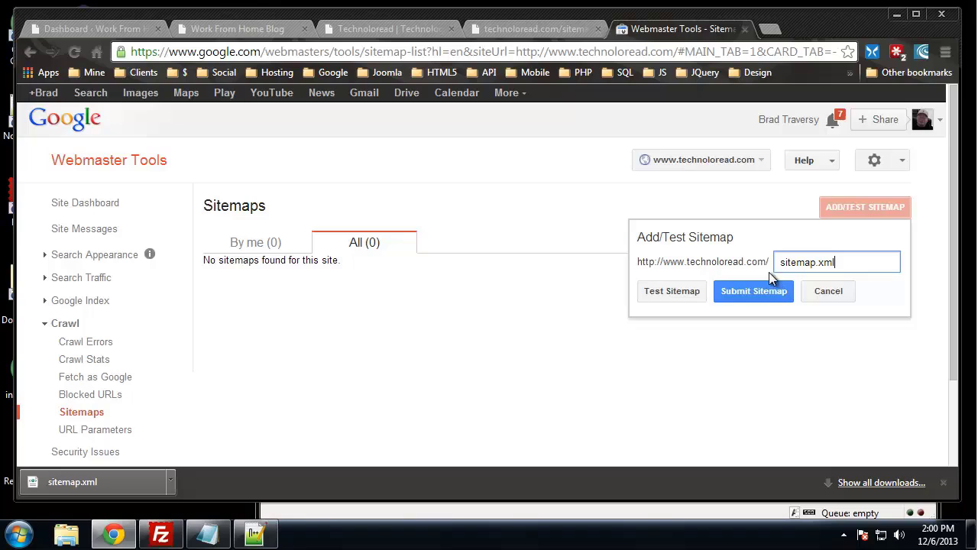
left_click(748, 294)
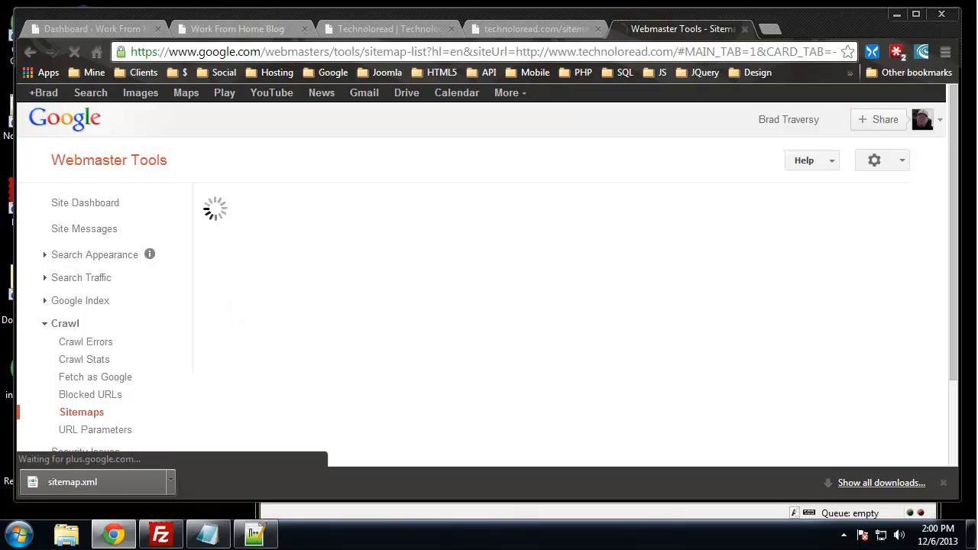
Examine the submitted sitemap's entry and its charts for web pages and all content types.
scroll(603, 336, "down", 3)
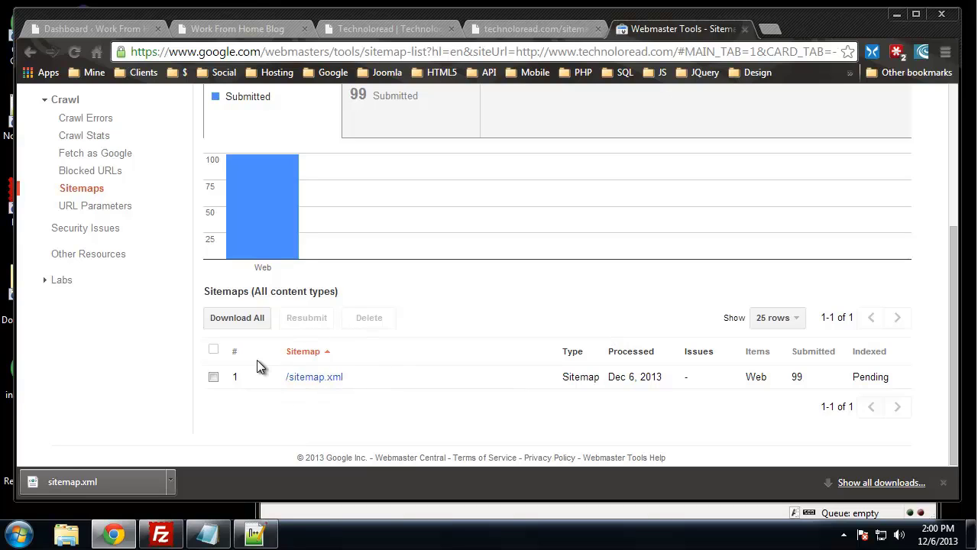
scroll(264, 368, "up", 1)
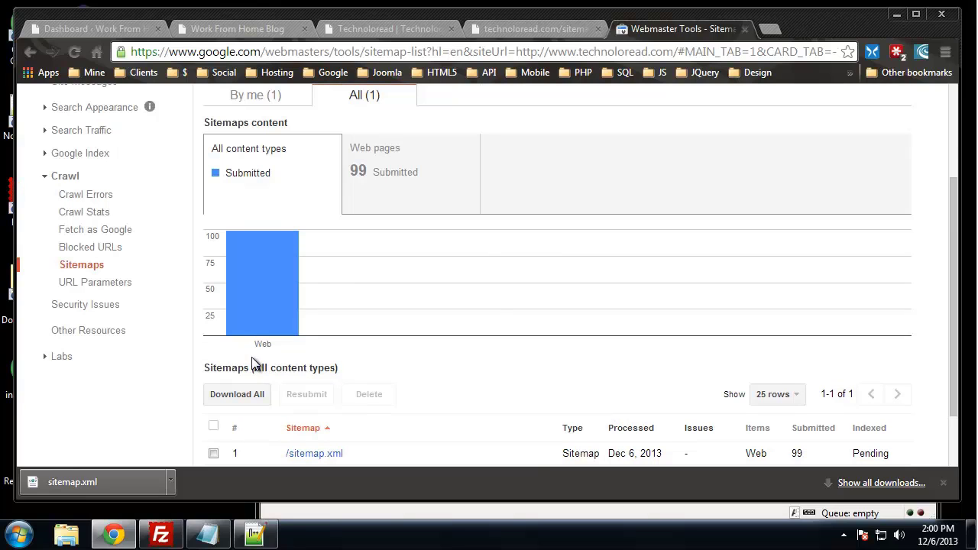
left_click(380, 168)
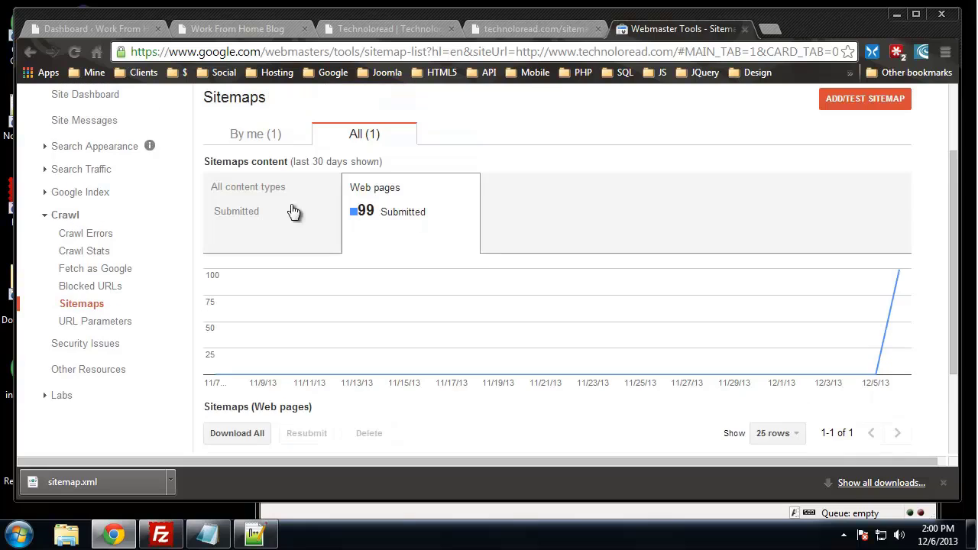
left_click(307, 215)
scroll(374, 305, "down", 2)
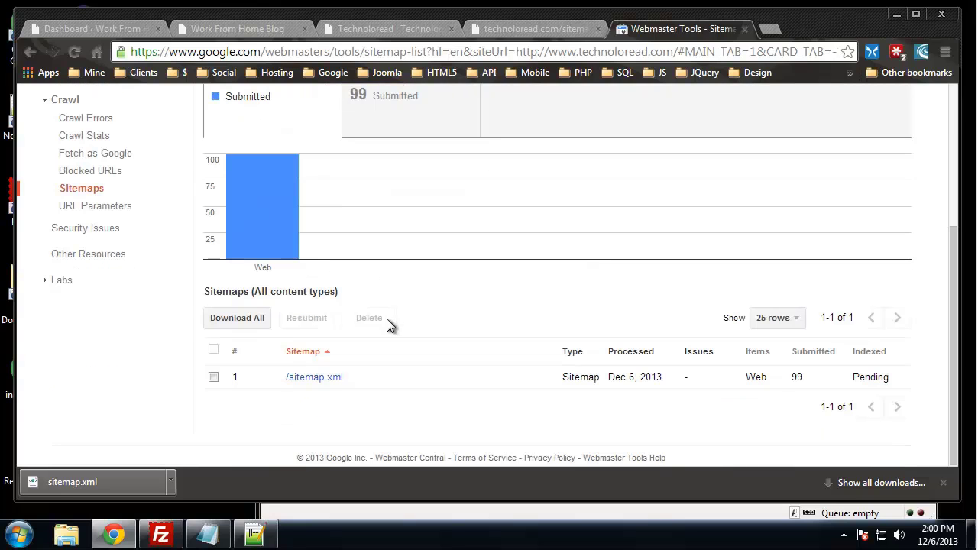
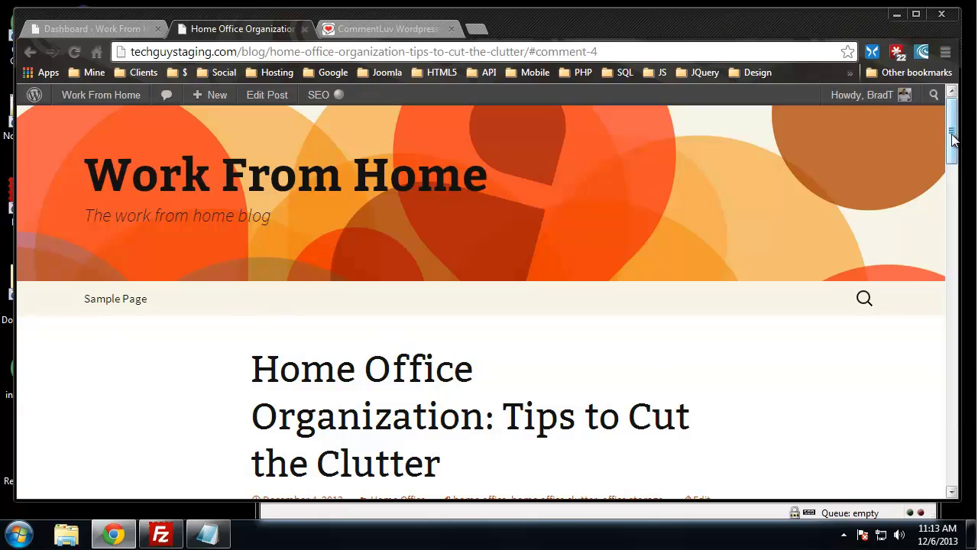
Check the comment form on the Home Office Organization post while logged in, and log out of WordPress.
left_click_drag(952, 138, 975, 405)
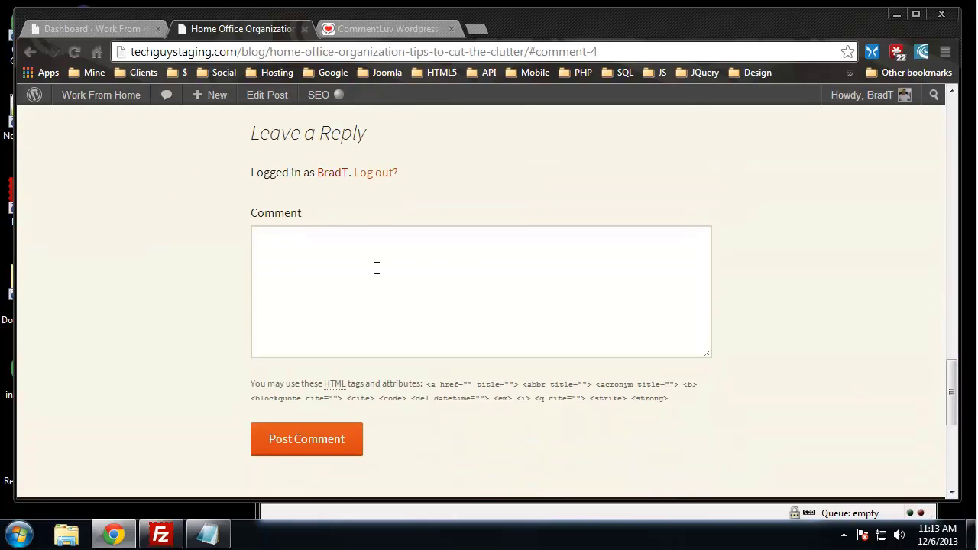
left_click(299, 332)
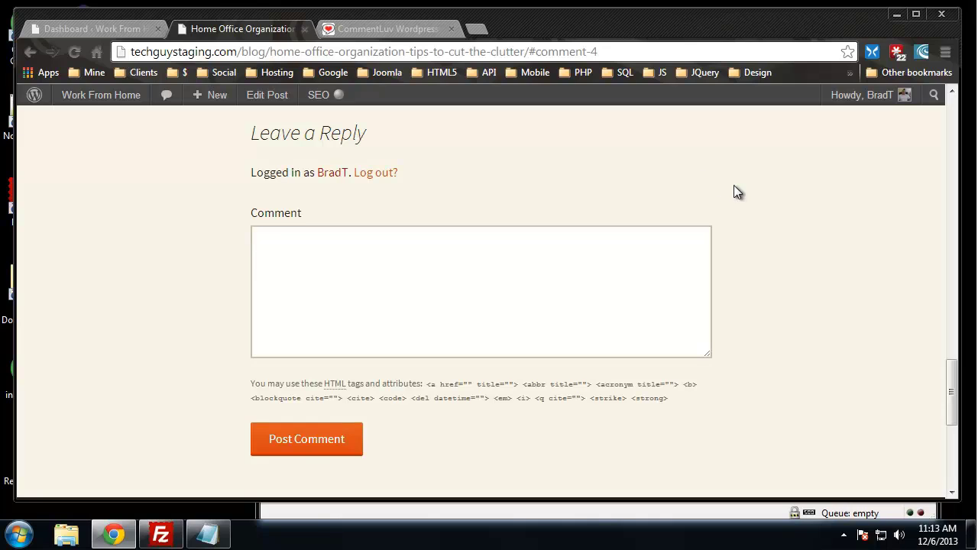
mouse_move(865, 107)
left_click(824, 175)
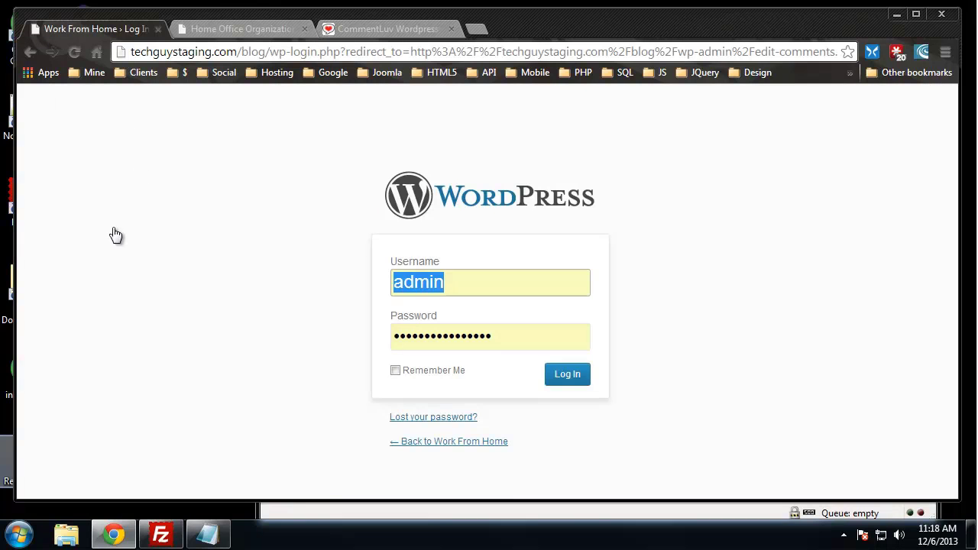
Return to the Home Office Organization post and find its Leave a Reply form as a logged-out visitor.
left_click(203, 27)
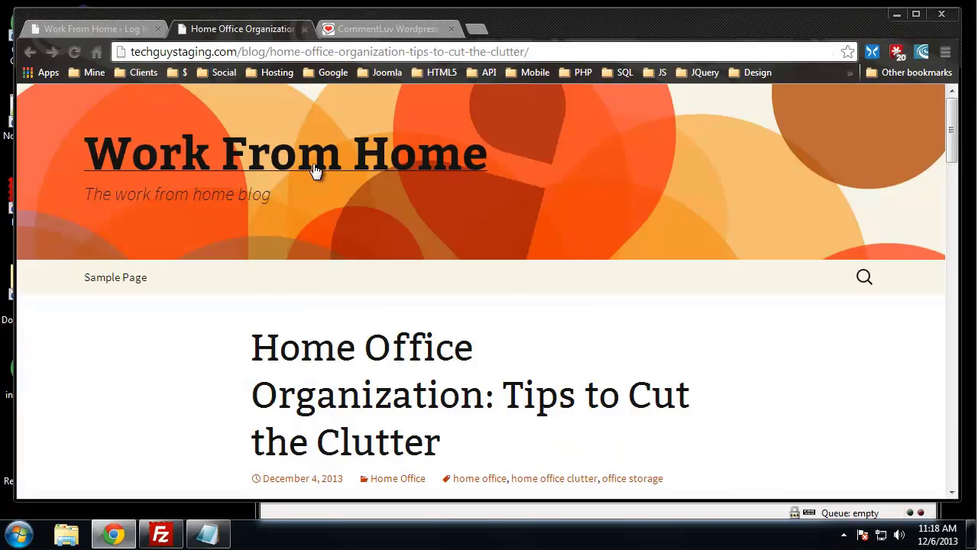
scroll(284, 321, "down", 10)
scroll(300, 321, "up", 8)
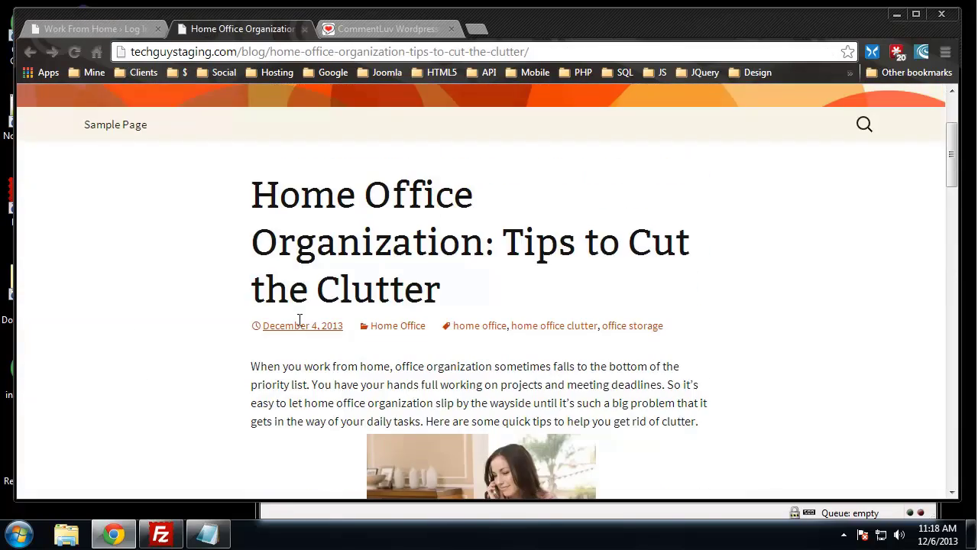
scroll(300, 321, "down", 12)
scroll(304, 327, "up", 6)
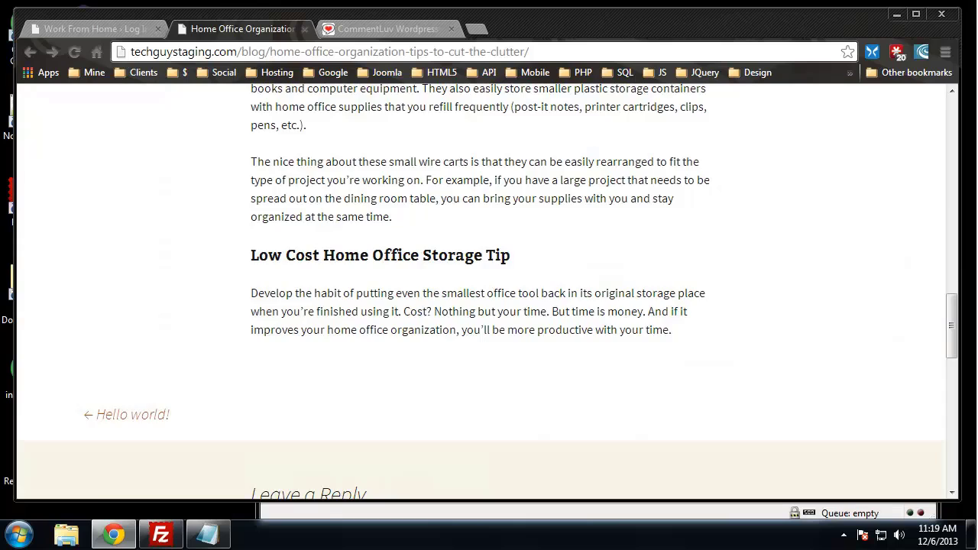
scroll(304, 326, "down", 5)
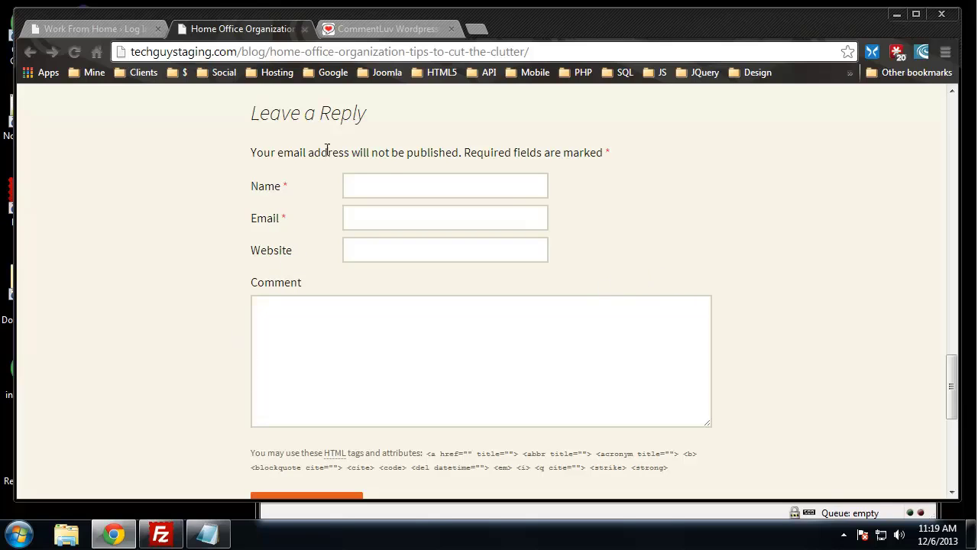
left_click(389, 185)
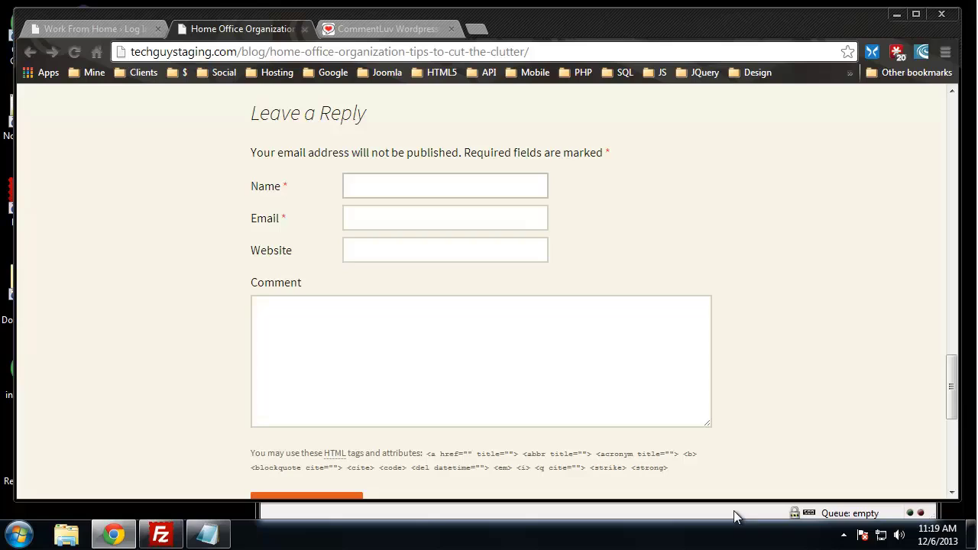
left_click(370, 189)
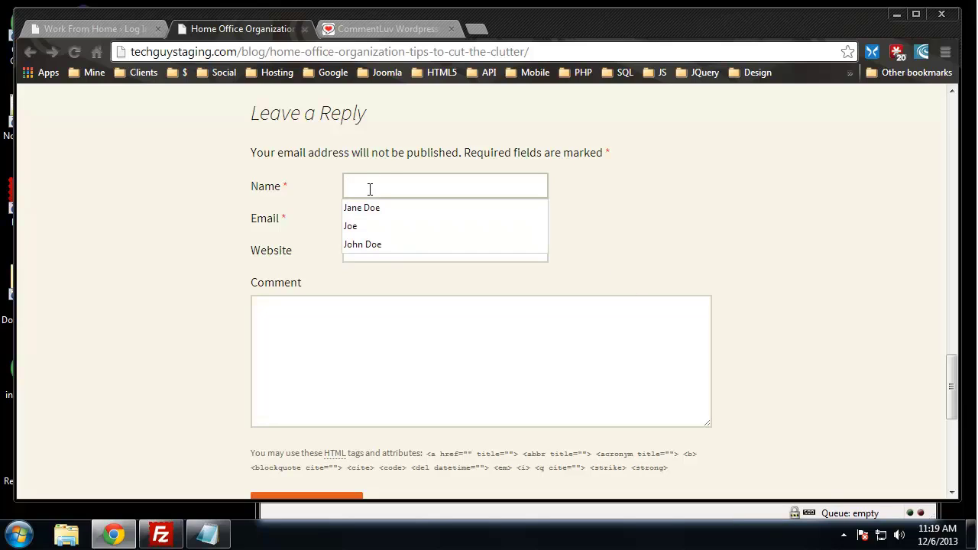
left_click(412, 245)
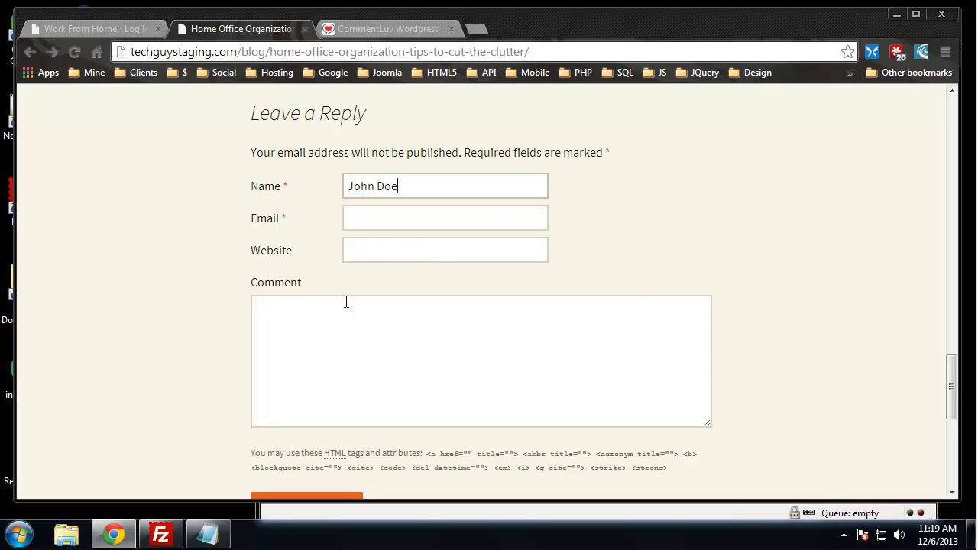
left_click(417, 218)
type("j")
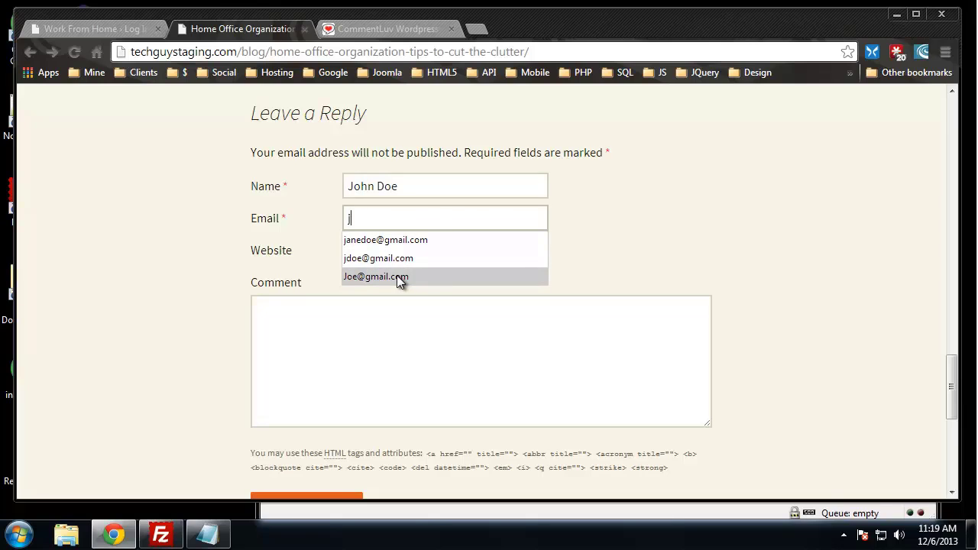
left_click(395, 258)
left_click(393, 249)
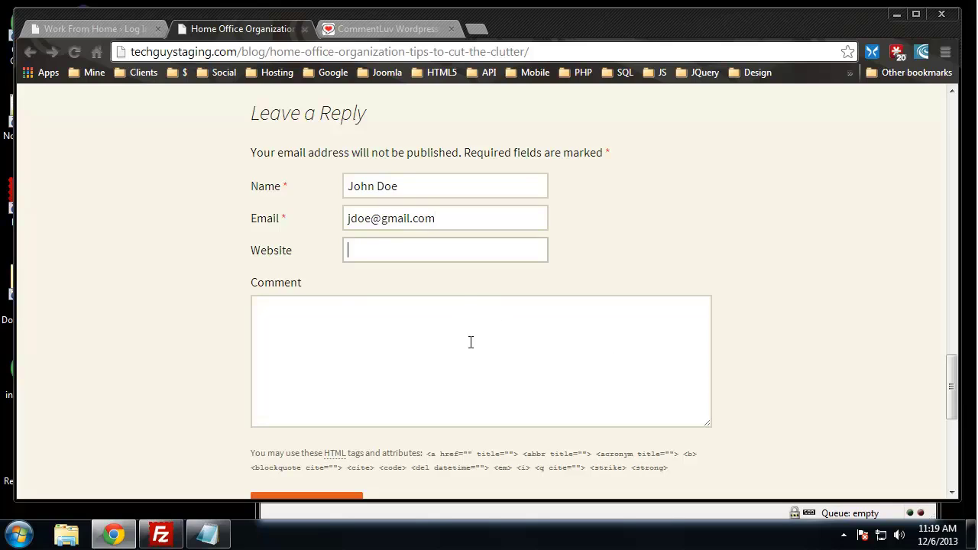
type("h")
left_click(408, 309)
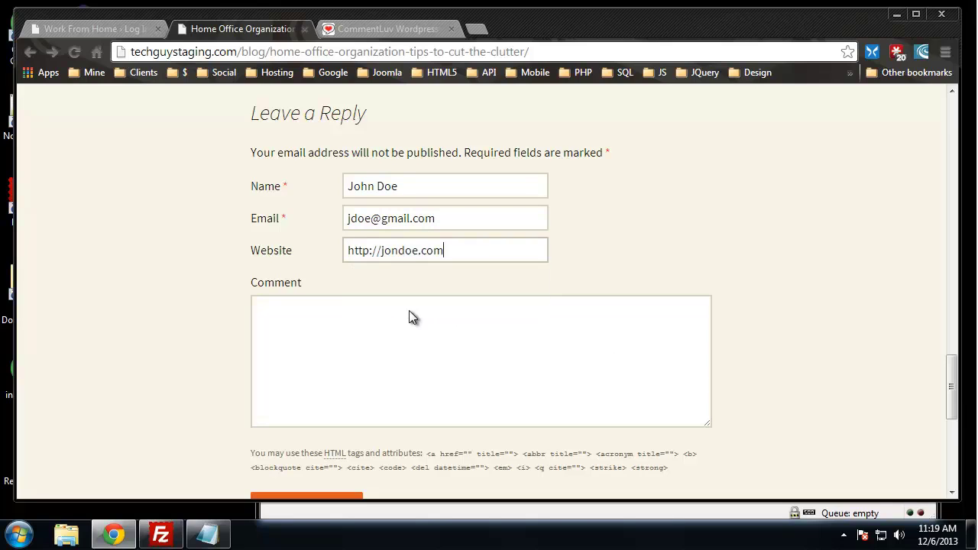
Write the comment "Thanks for the great post! I found it very useful and I love your blog!" and post it.
left_click(408, 372)
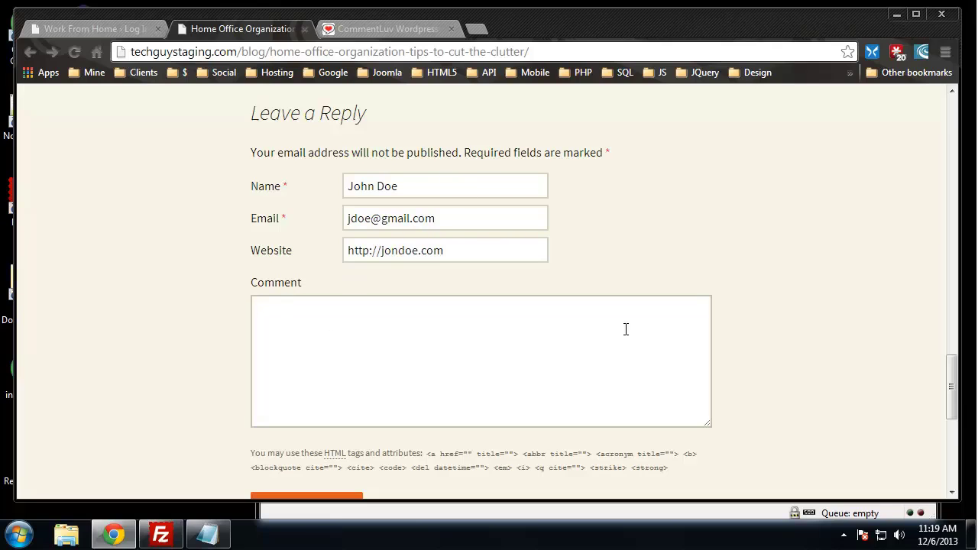
type("Tha")
key("BackSpace")
type("anks for the great ")
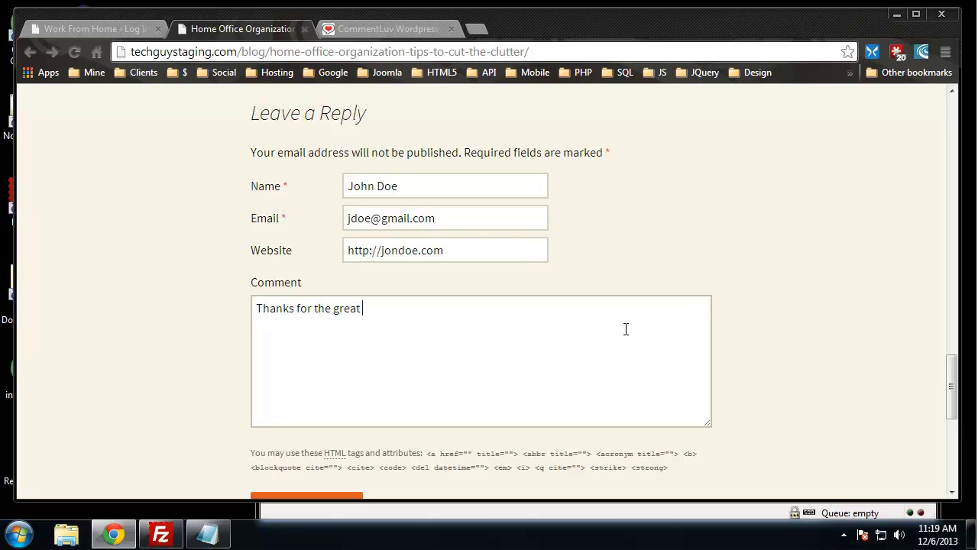
type("post! I found it very useful and")
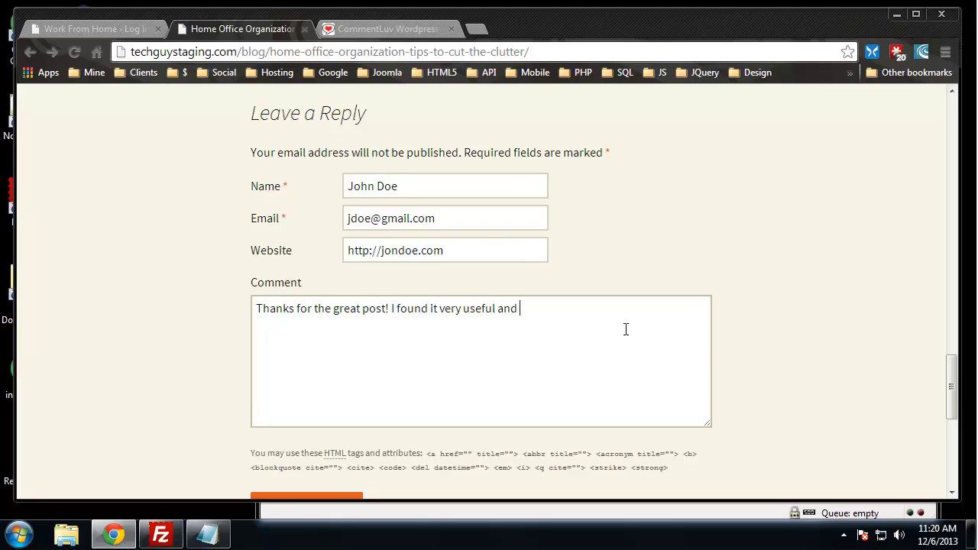
type(" I love your blog!")
scroll(122, 264, "down", 1)
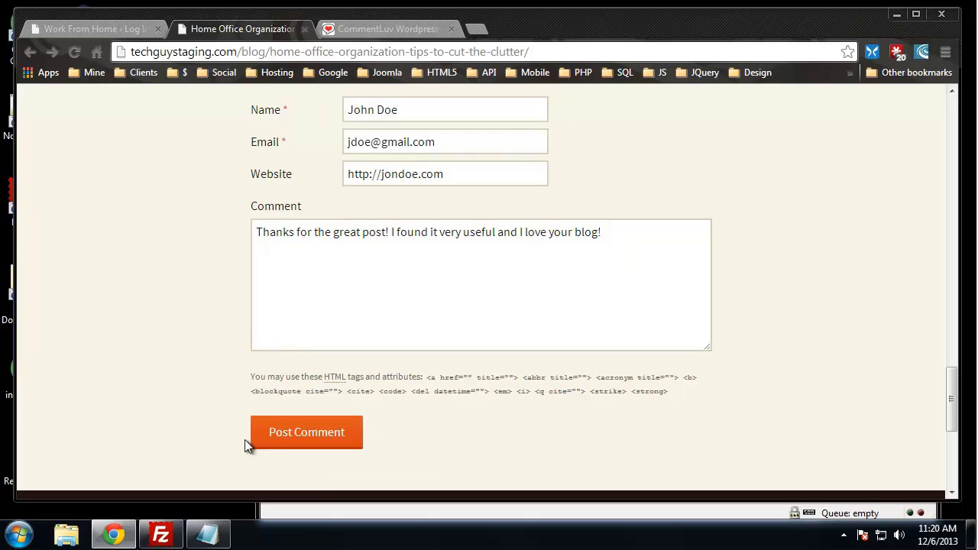
left_click(291, 440)
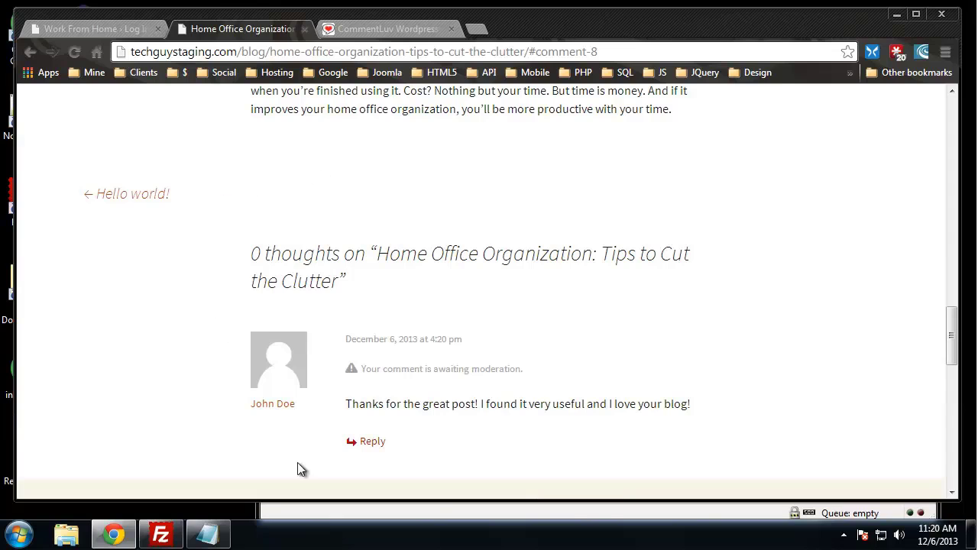
Examine the posted comment's moderation notice and text beneath the Home Office Organization post.
scroll(293, 386, "down", 1)
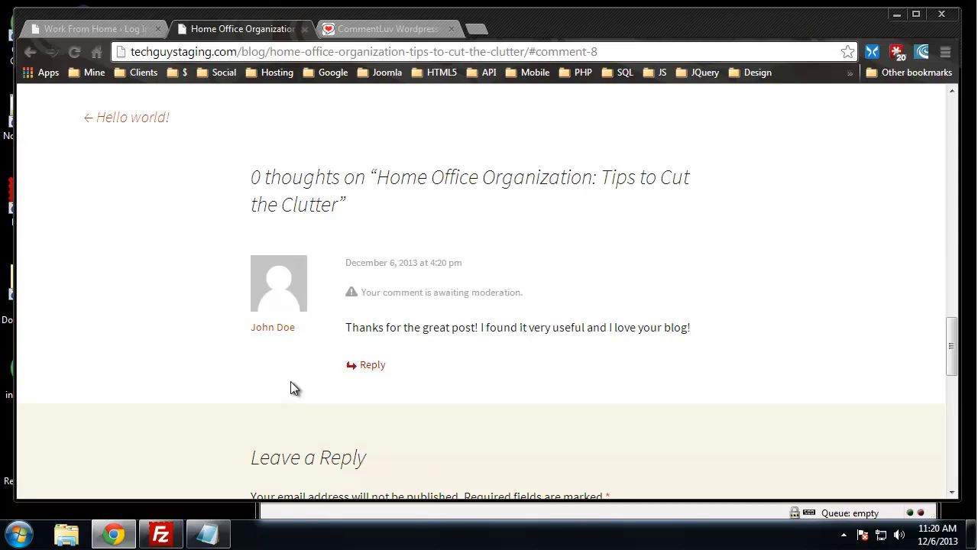
left_click_drag(524, 293, 358, 293)
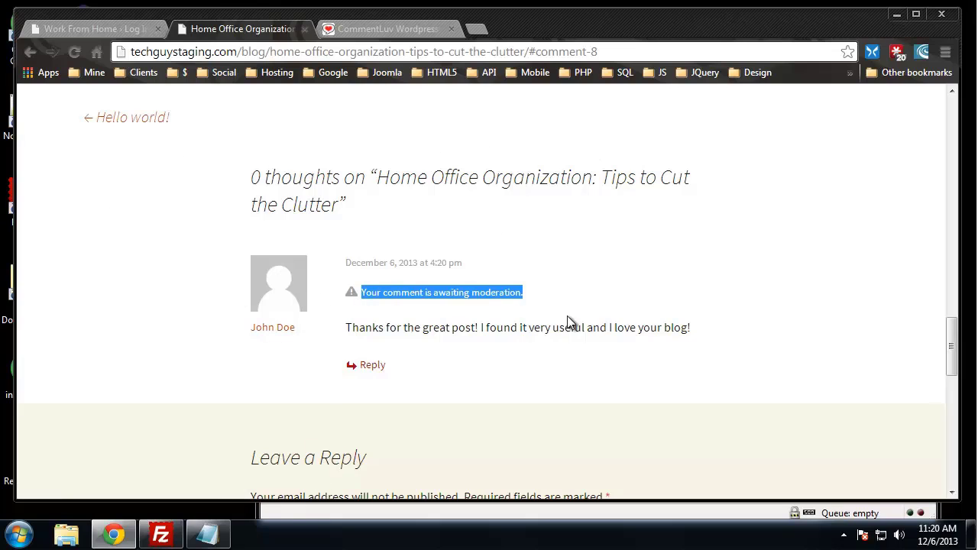
left_click(72, 306)
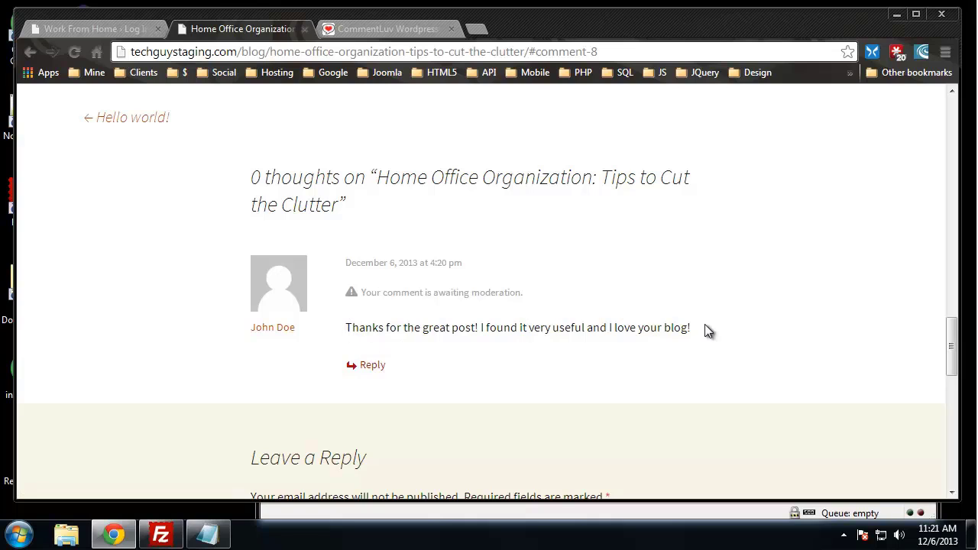
left_click_drag(706, 329, 334, 329)
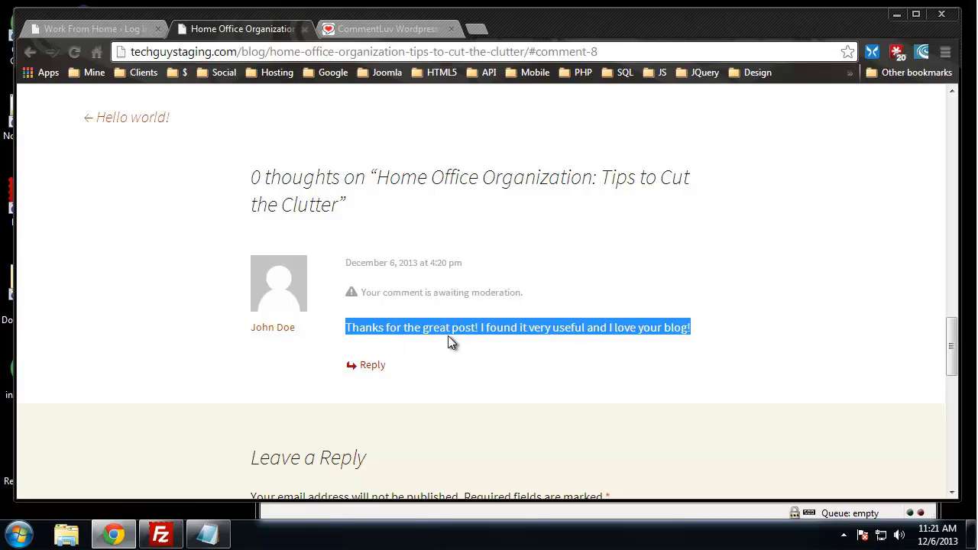
left_click(710, 329)
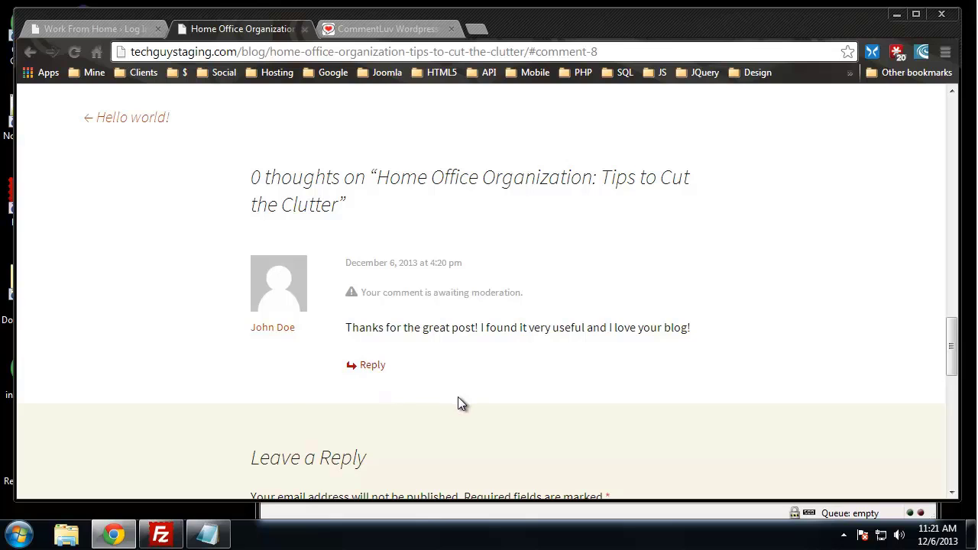
scroll(507, 399, "up", 4)
scroll(512, 405, "down", 4)
scroll(668, 390, "down", 2)
scroll(371, 343, "up", 4)
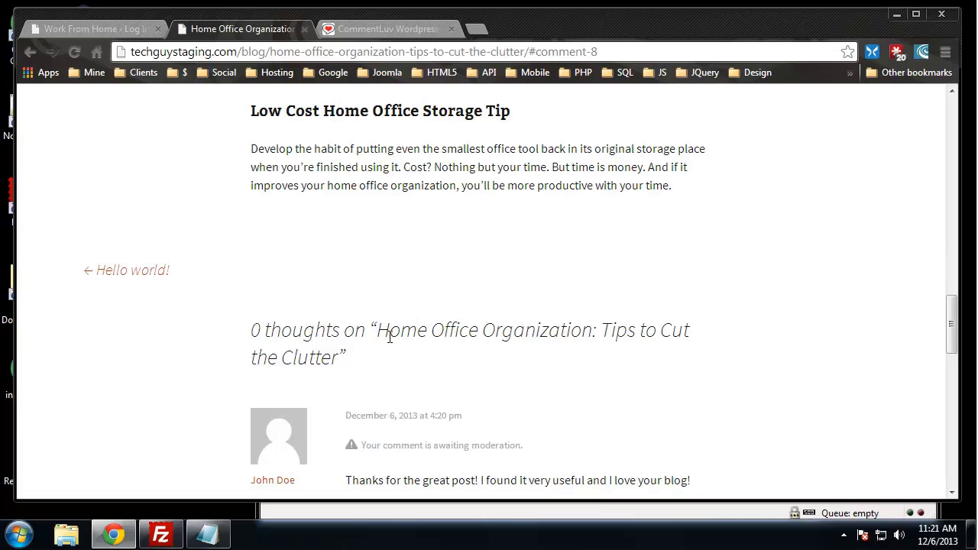
Log back in to the WordPress admin with the account username and password.
left_click(98, 28)
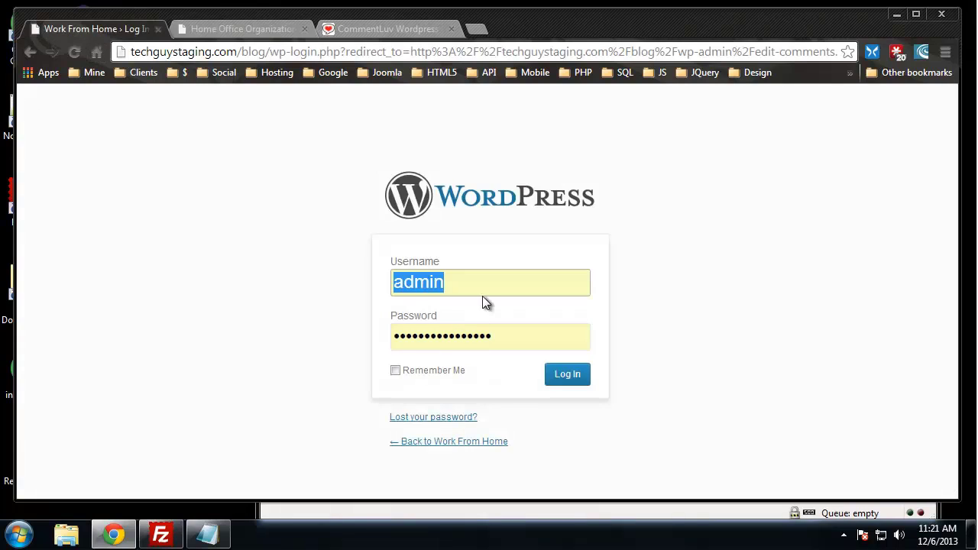
left_click(459, 284)
left_click_drag(471, 281, 360, 274)
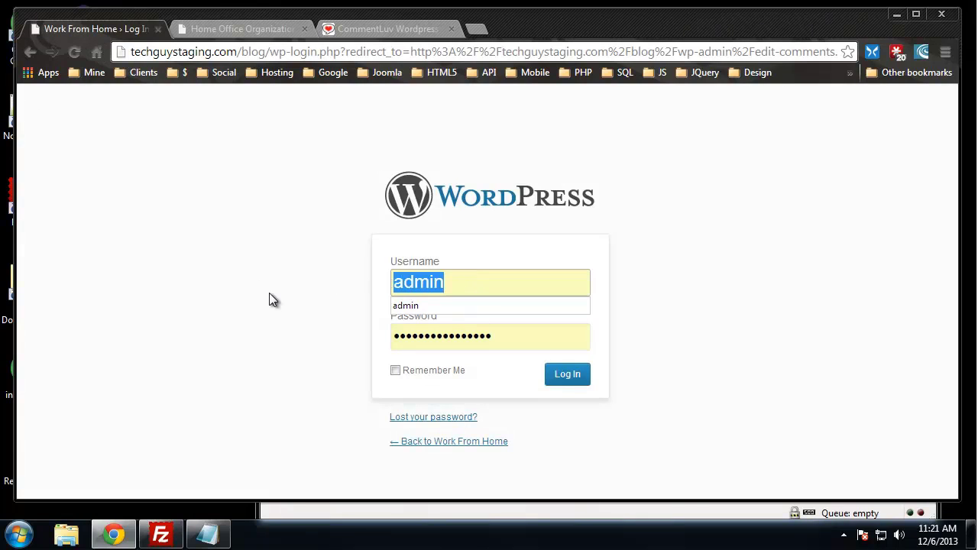
type("BradT")
key("Tab")
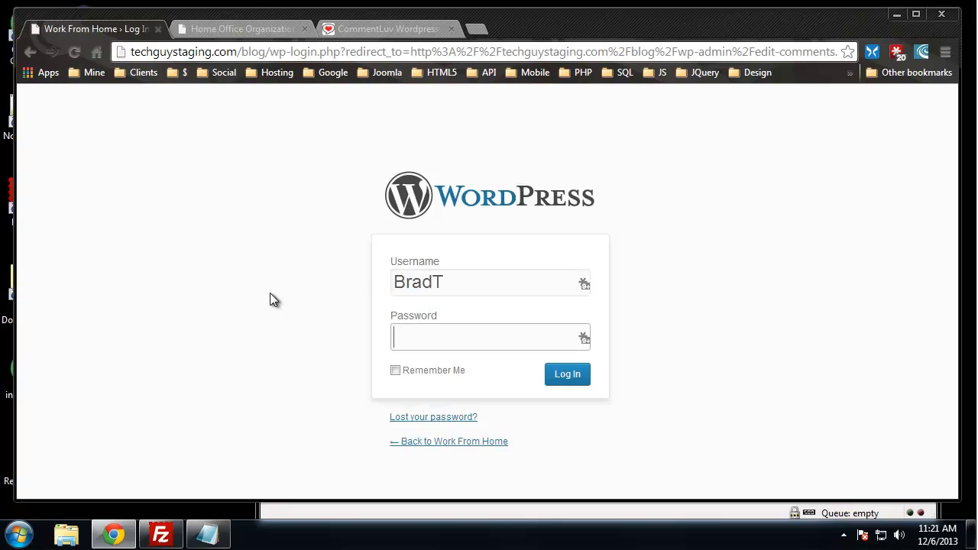
type("•••••••••••••")
key("Return")
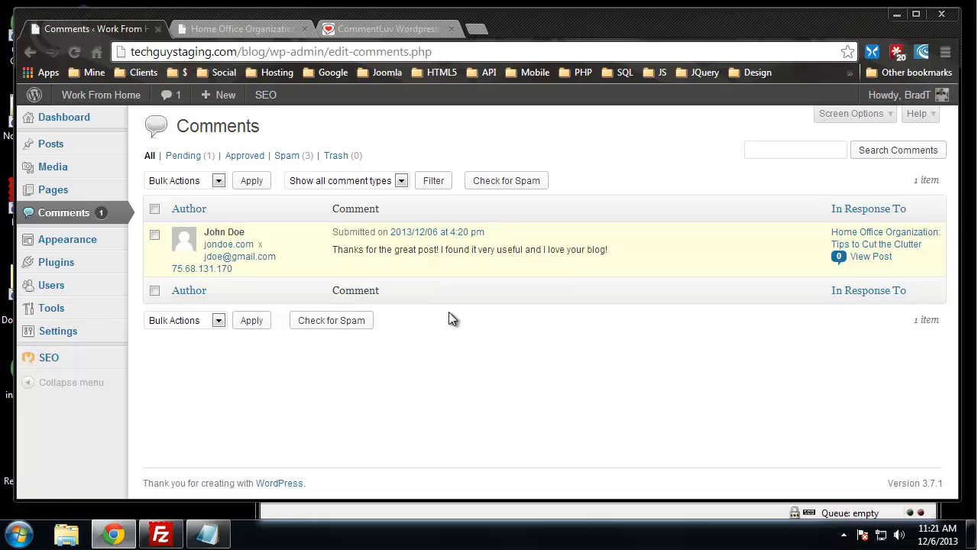
Select the pending comment on the Home Office Organization post, check its author's IP address, and approve it as a bulk action.
left_click(155, 236)
left_click(219, 182)
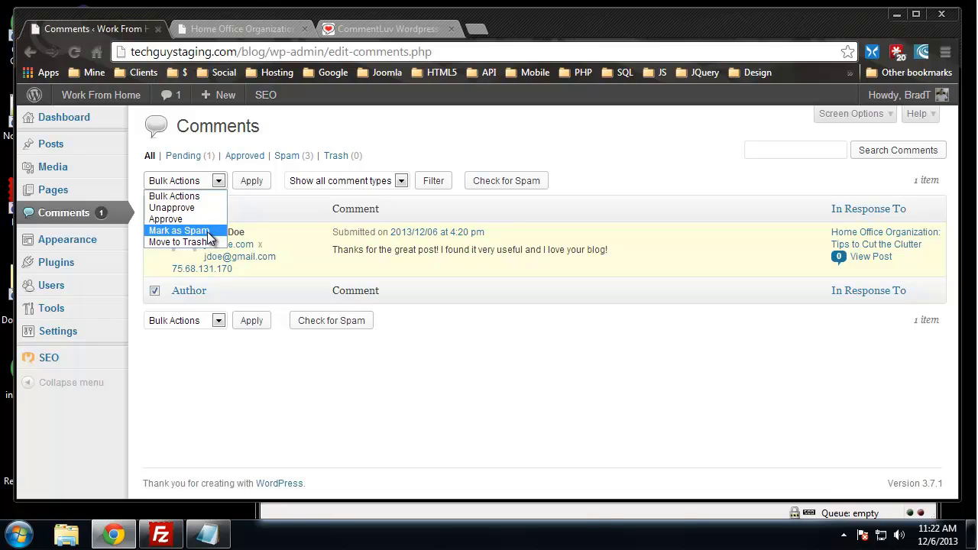
left_click(456, 373)
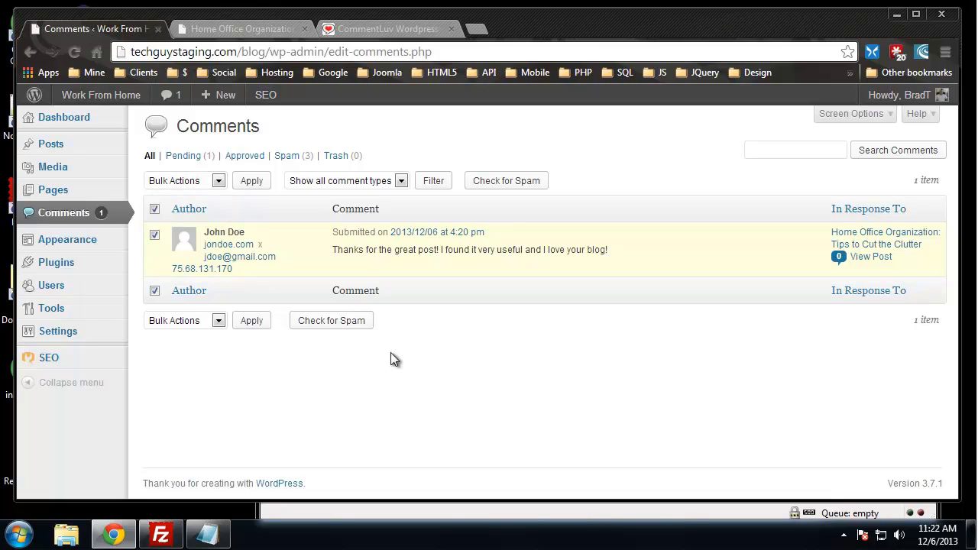
left_click_drag(253, 275, 172, 270)
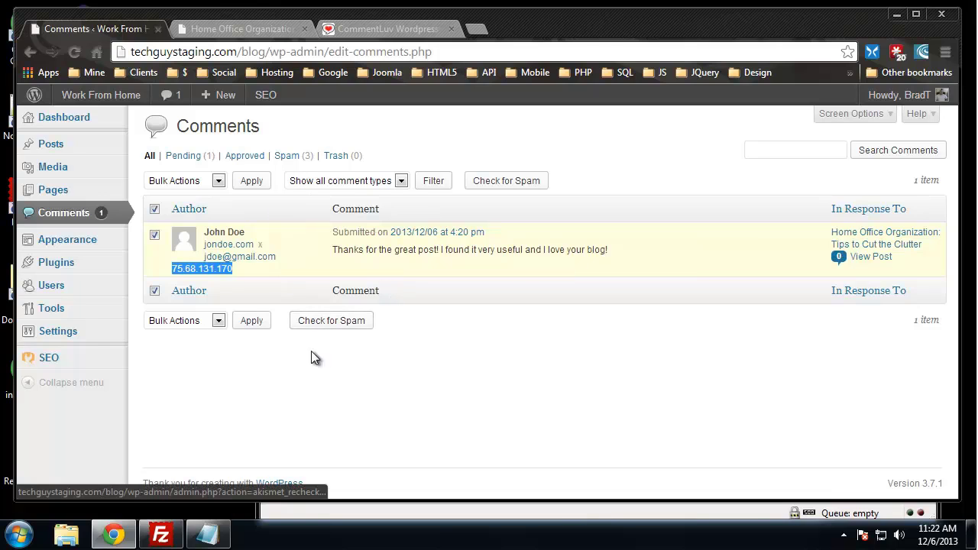
left_click(460, 359)
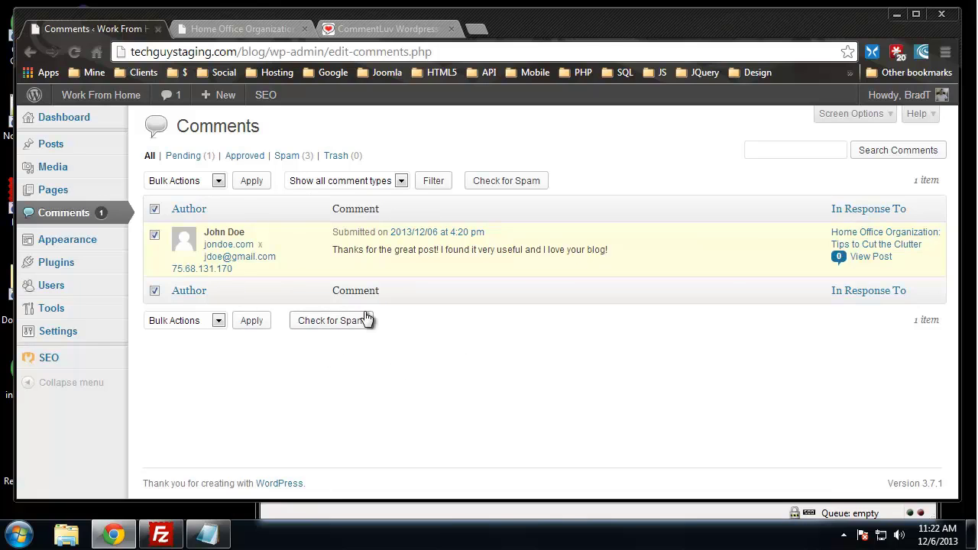
left_click(218, 183)
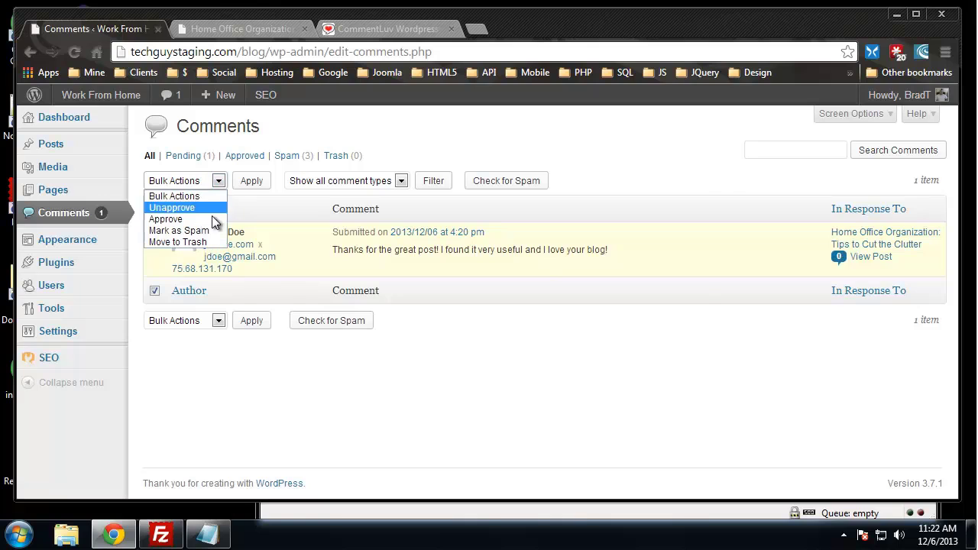
left_click(258, 374)
left_click(218, 184)
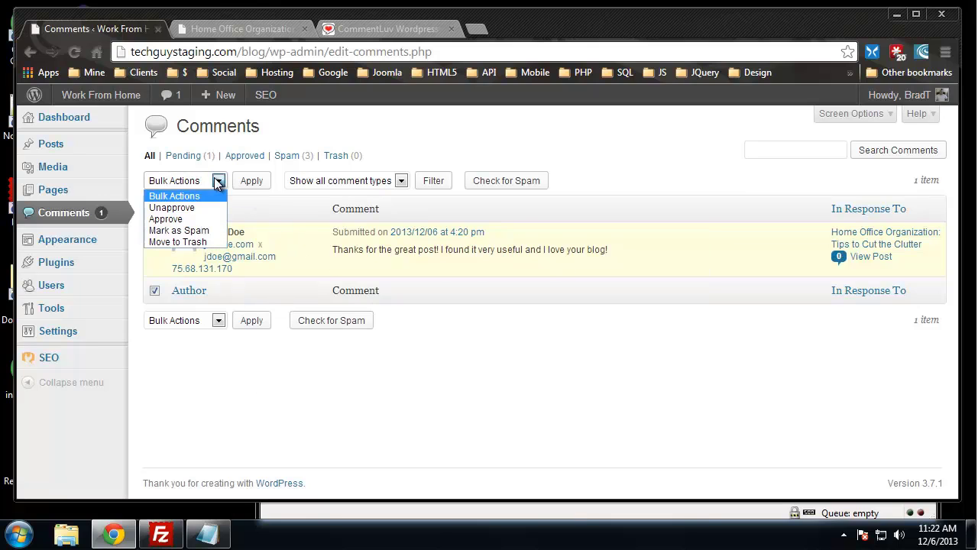
left_click(183, 218)
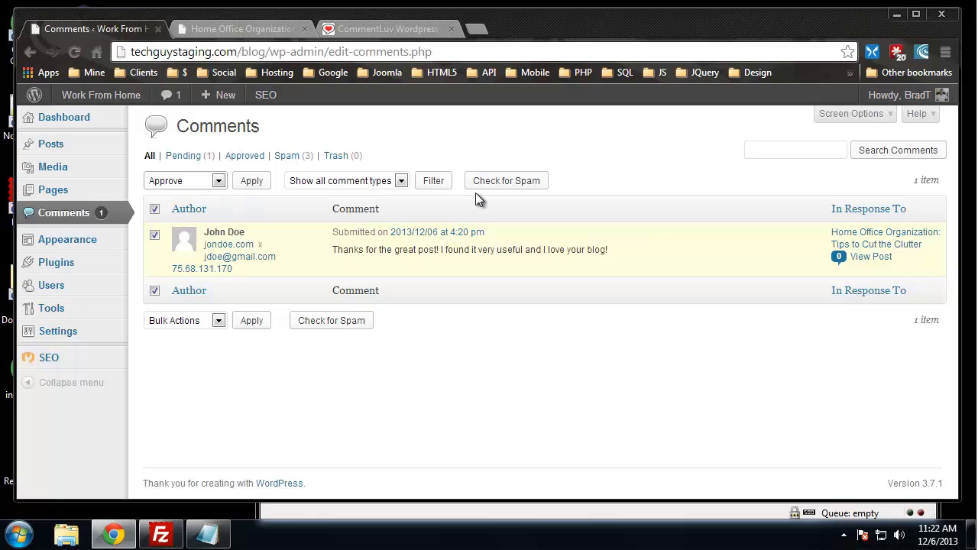
left_click(252, 182)
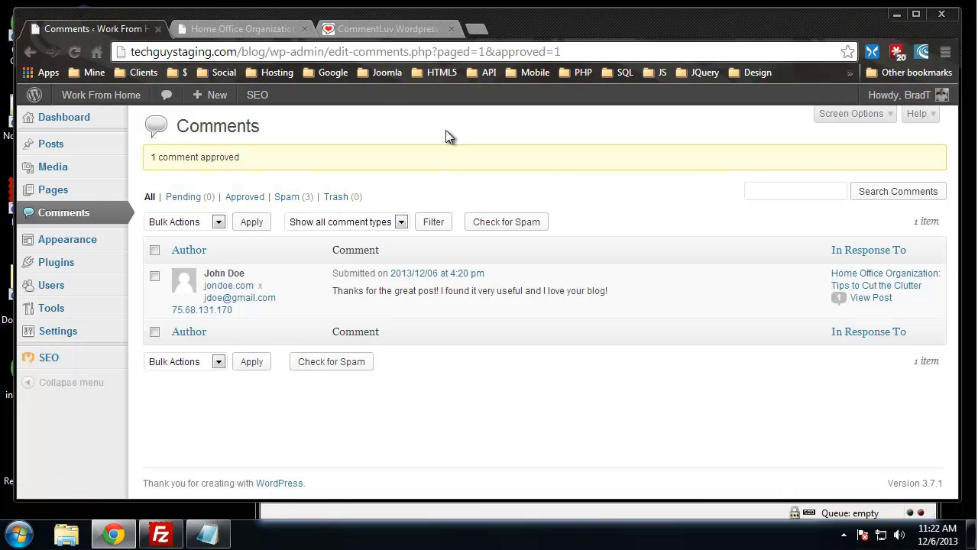
Reload the Home Office Organization post and check the approved comment, including its edit page.
left_click(234, 28)
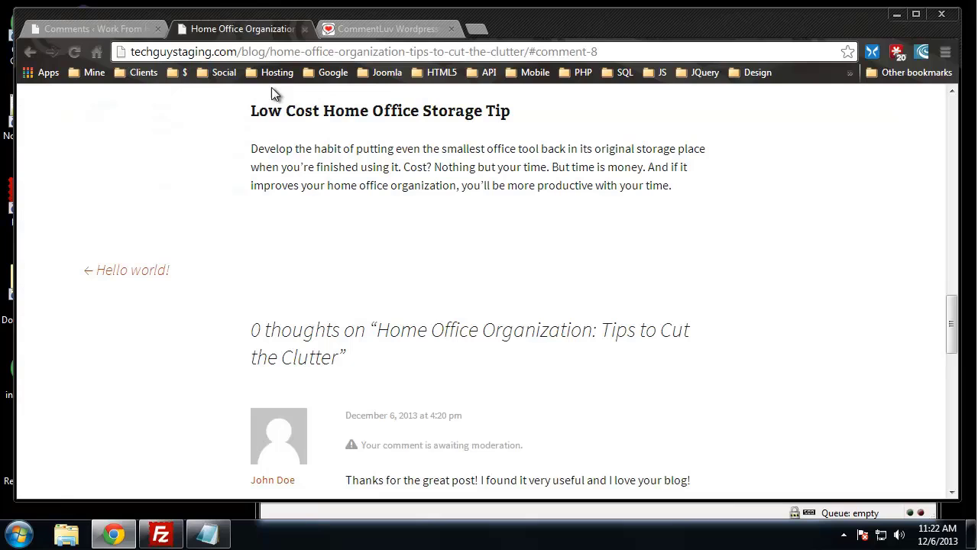
left_click(74, 52)
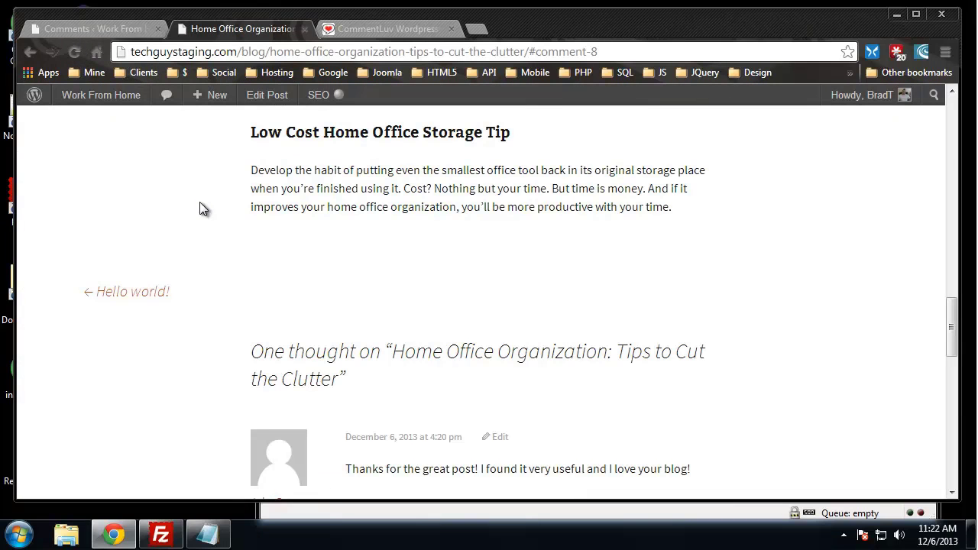
scroll(201, 203, "down", 2)
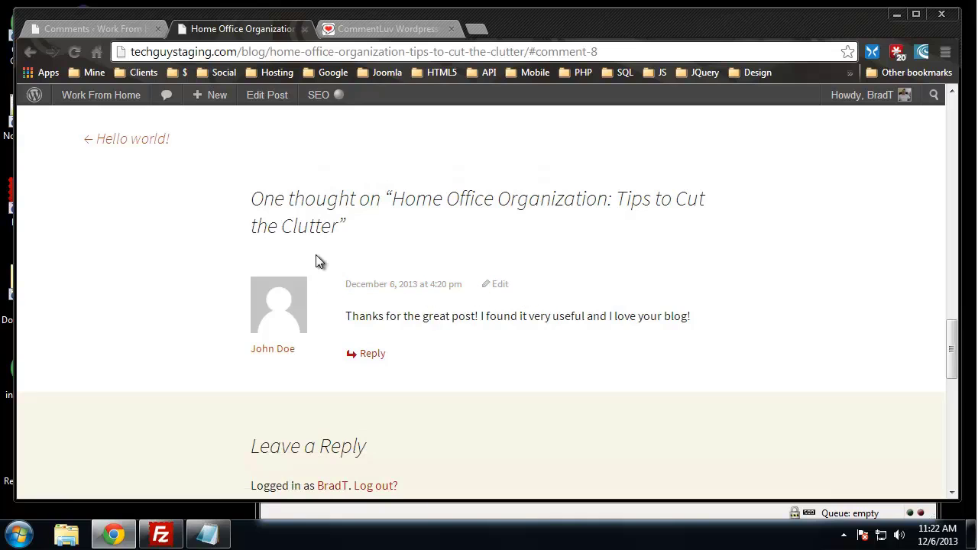
left_click(501, 285)
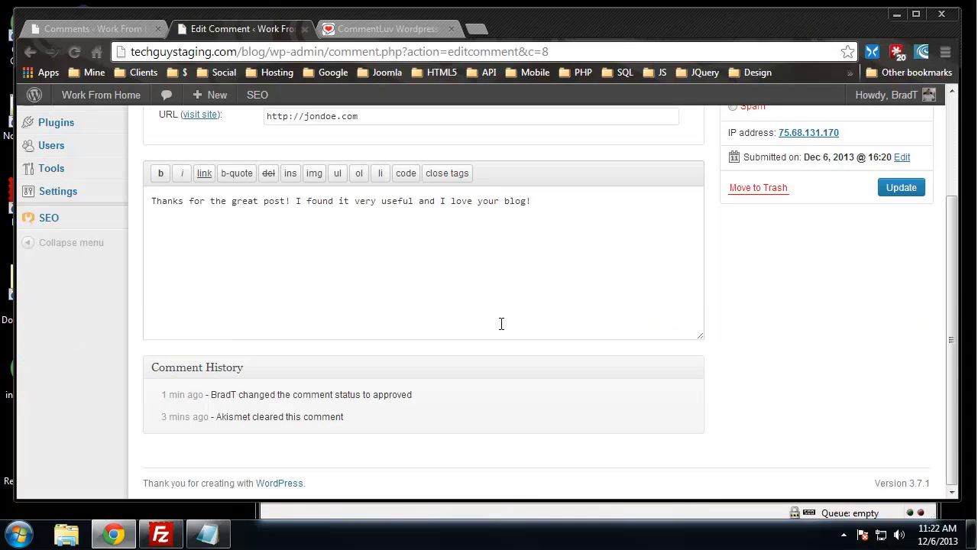
left_click(31, 54)
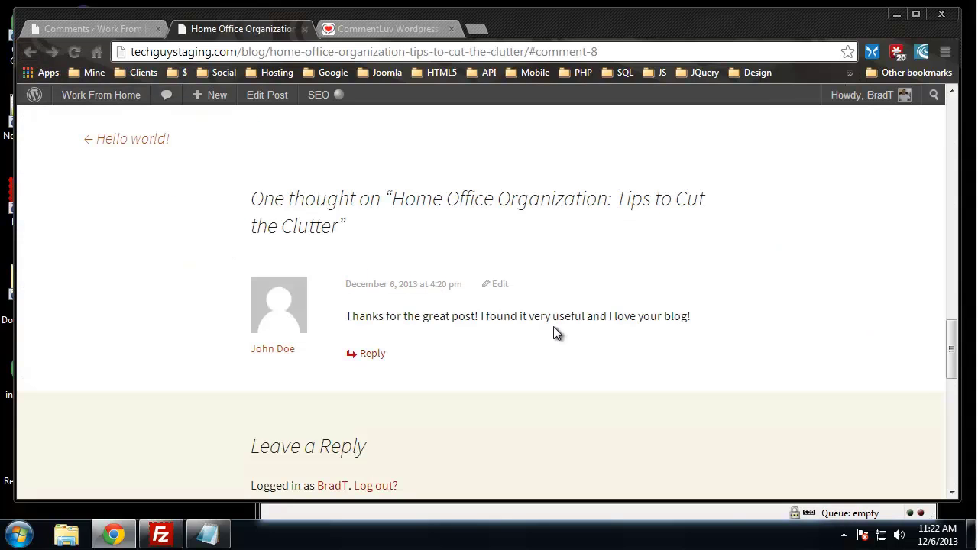
scroll(553, 326, "up", 6)
scroll(605, 321, "down", 3)
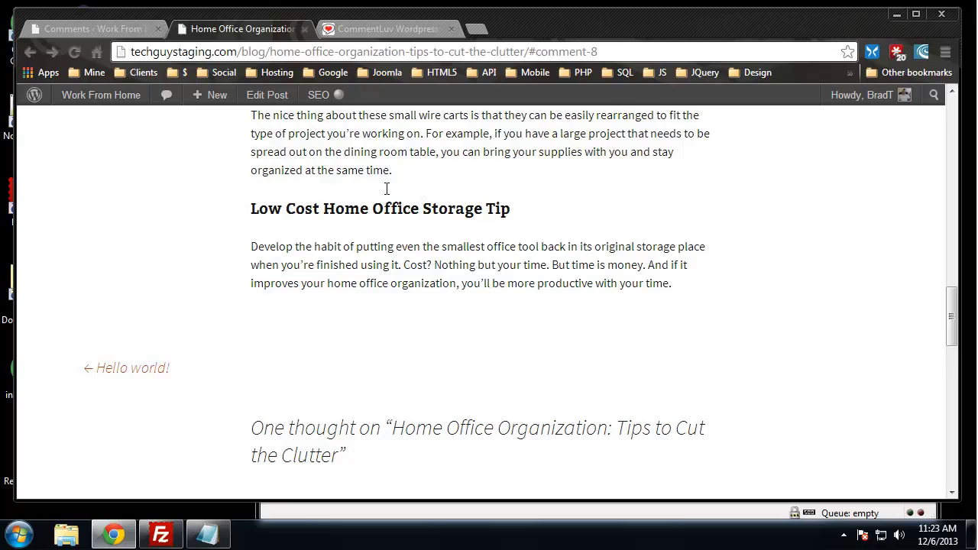
scroll(379, 194, "up", 4)
scroll(376, 197, "down", 3)
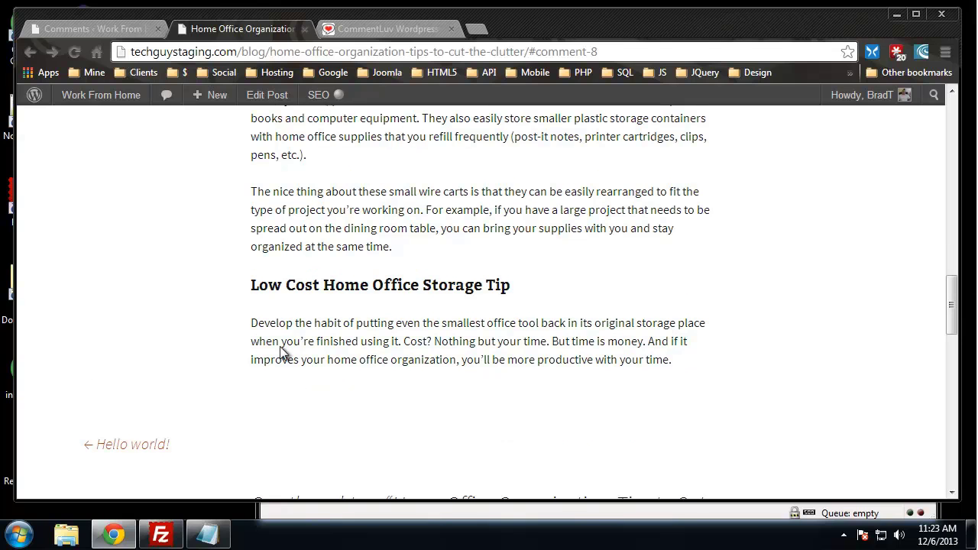
Open the post "Home Office Organization: Tips to Cut the Clutter" for editing from the WordPress admin.
left_click(88, 29)
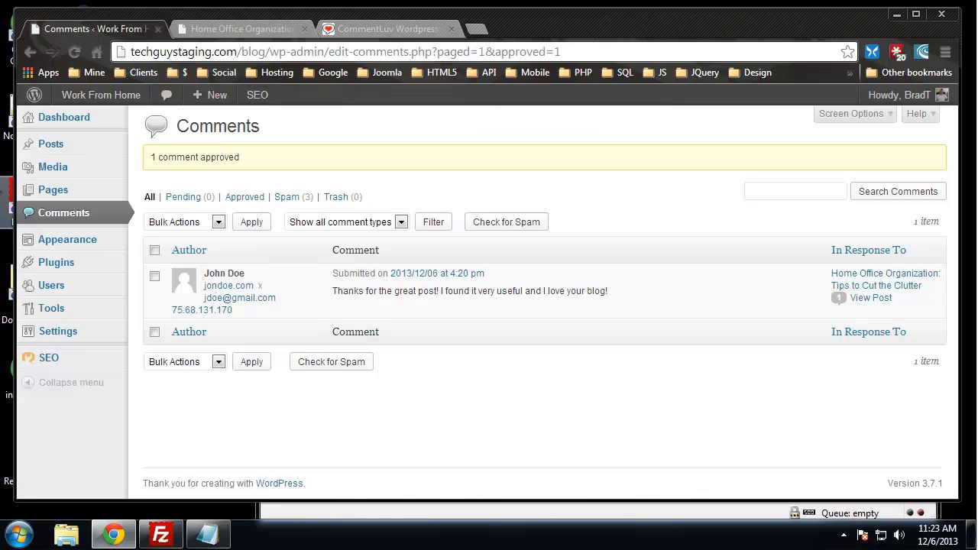
left_click(65, 145)
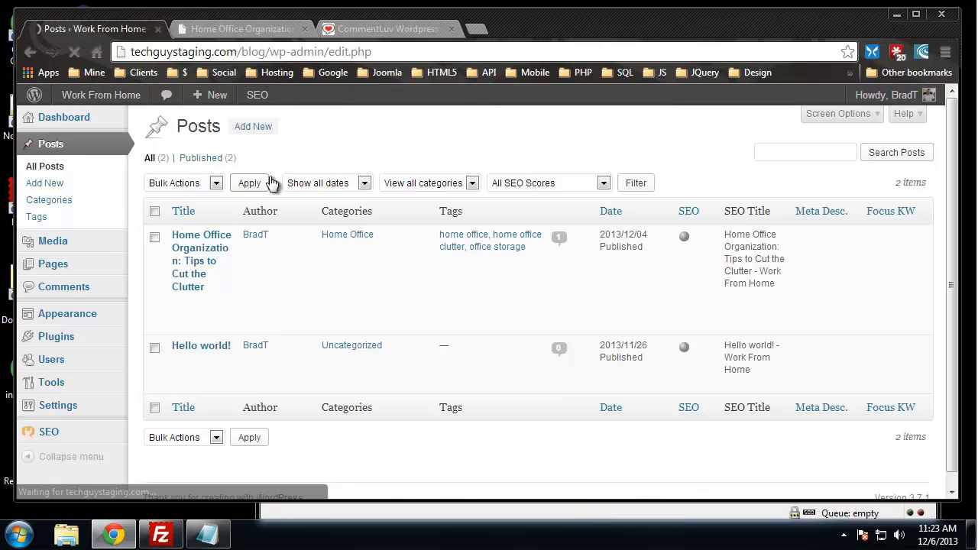
left_click(203, 247)
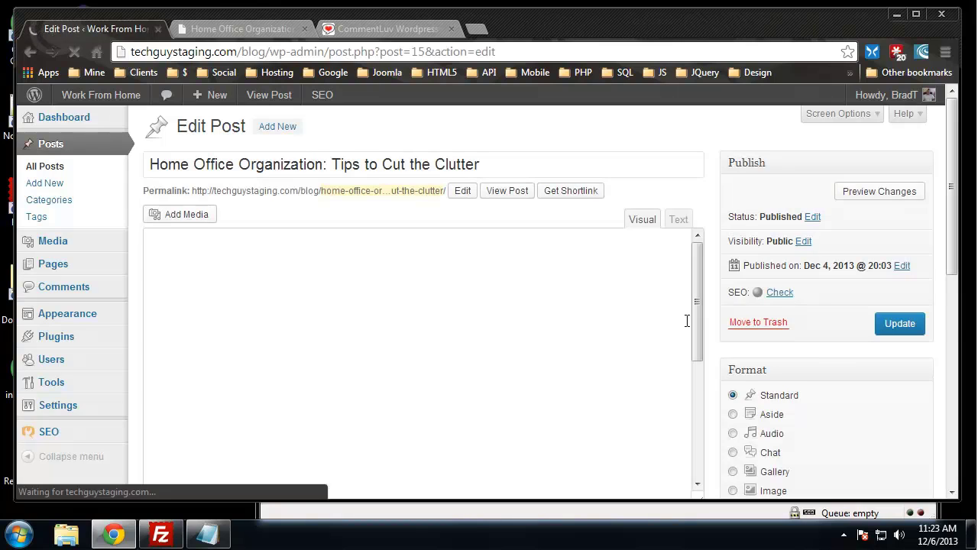
Start a closing paragraph after the Low Cost Home Office Storage Tip section: "We hope that you enjoyed our post on home office organization".
scroll(718, 315, "down", 5)
left_click_drag(696, 151, 715, 285)
left_click(607, 261)
key("Return")
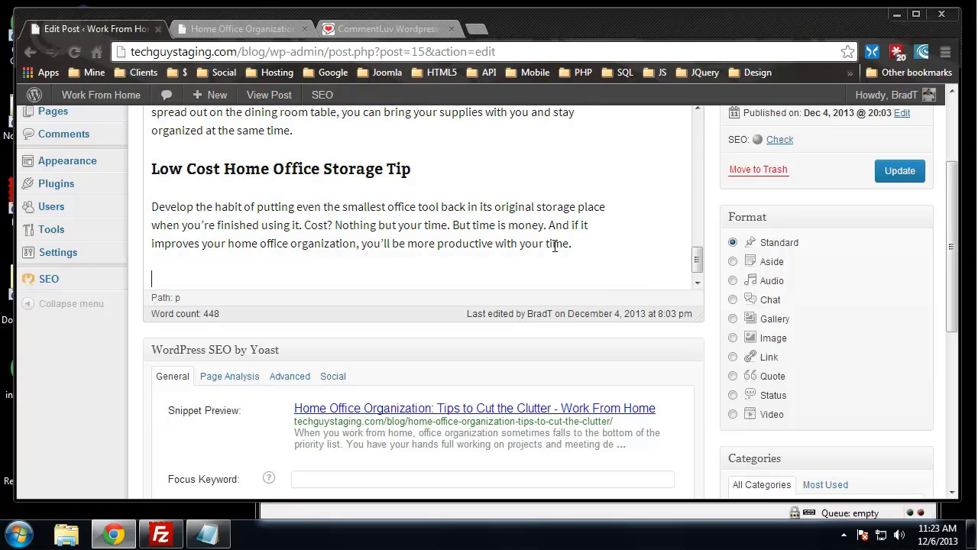
type("We hope that you enjo")
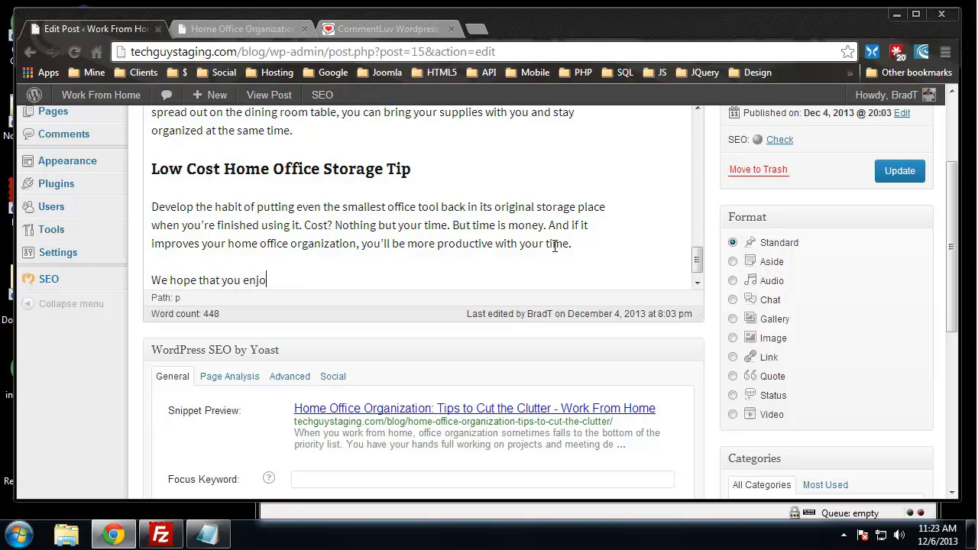
type("yed our post on home of")
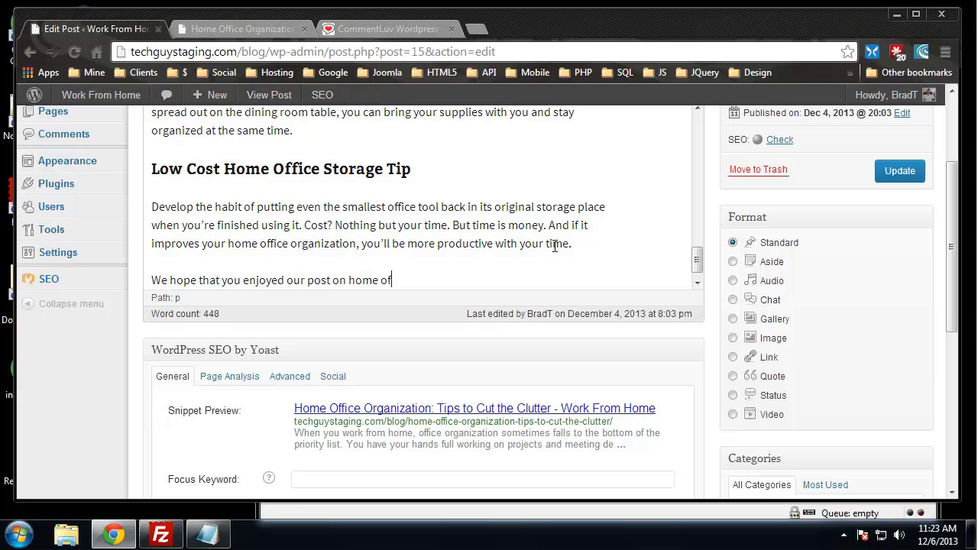
type("fice organization")
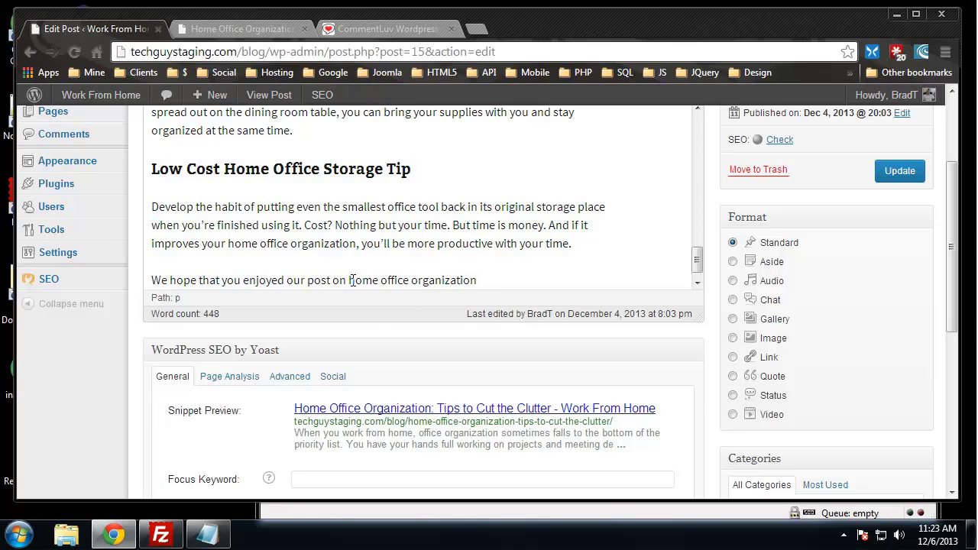
left_click_drag(350, 280, 502, 280)
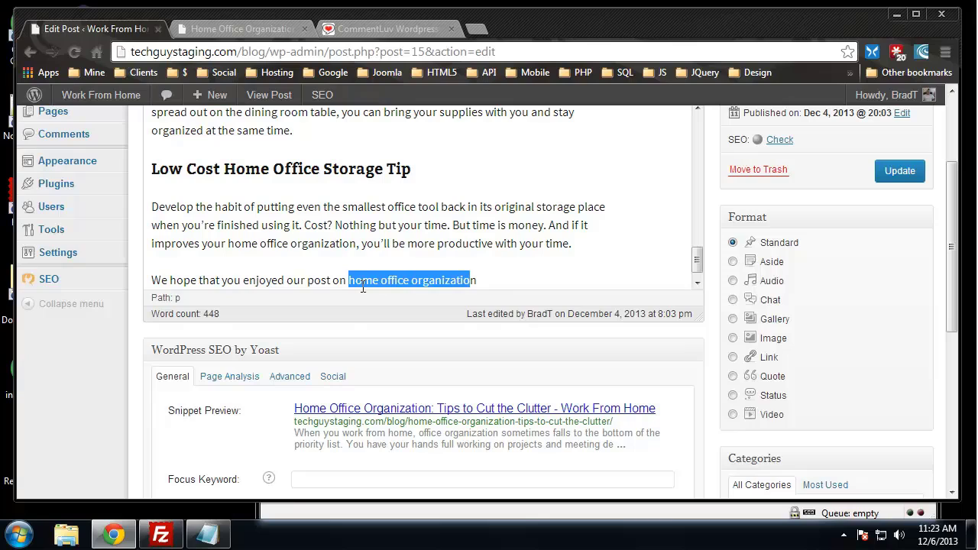
left_click(486, 282)
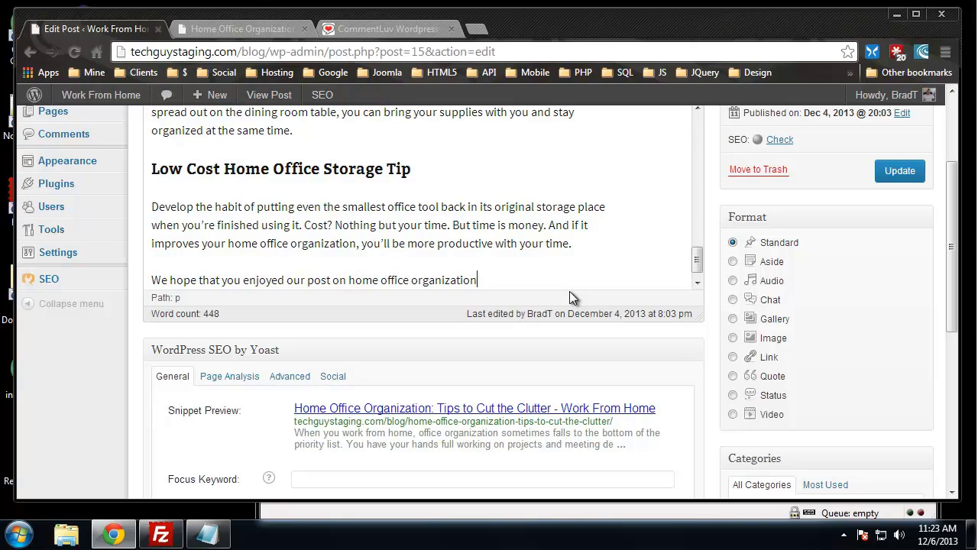
End that sentence with a period and add "If you have any tips or anything else to add, please leave a comment below.".
type(". If you have any tips or anything")
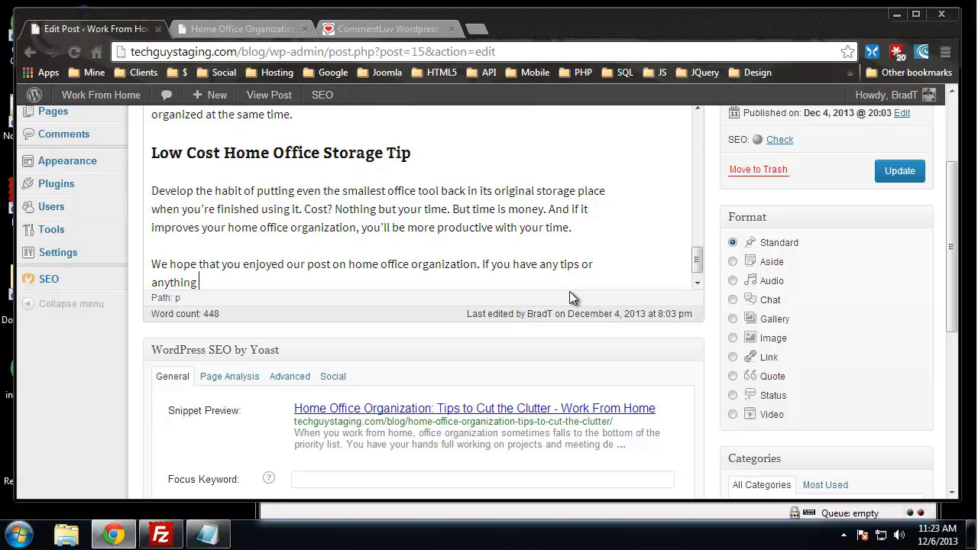
type(" else to add, ple")
type("as")
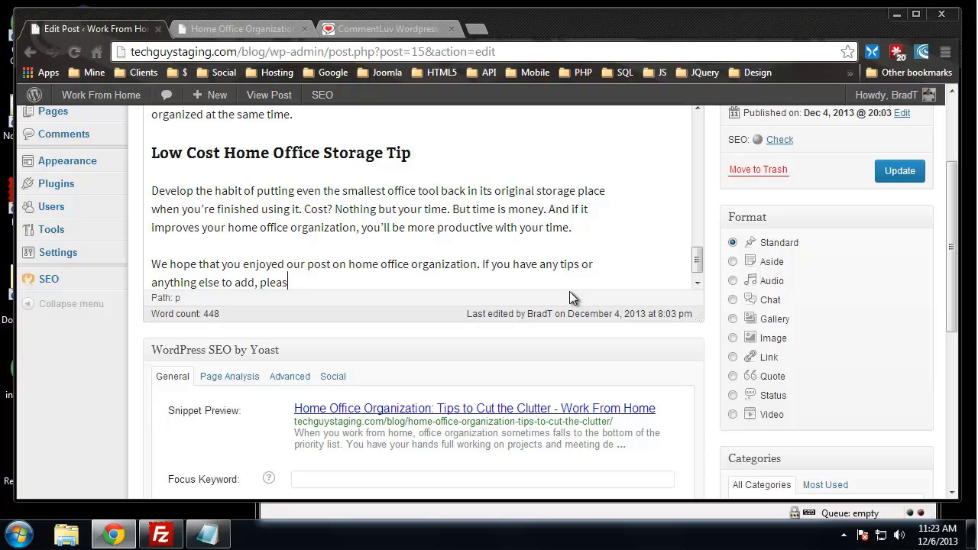
type("e leave a comment below.")
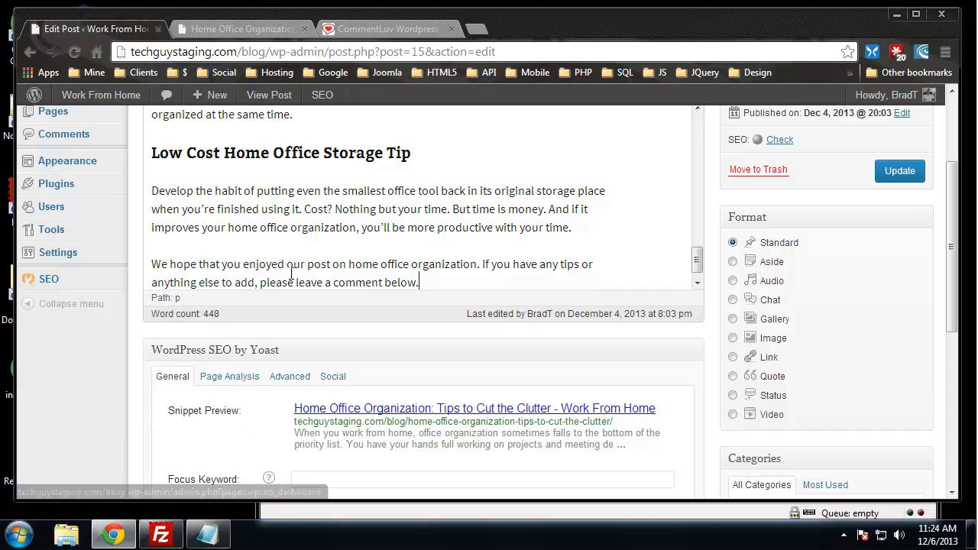
left_click(363, 264)
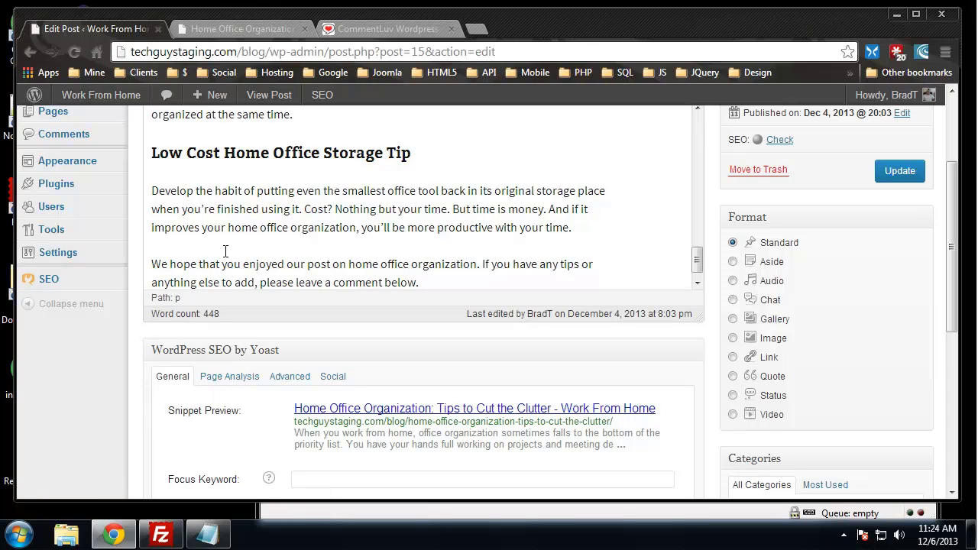
Update the post and check the new closing paragraph on the reloaded live page.
scroll(204, 264, "down", 3)
scroll(191, 275, "up", 4)
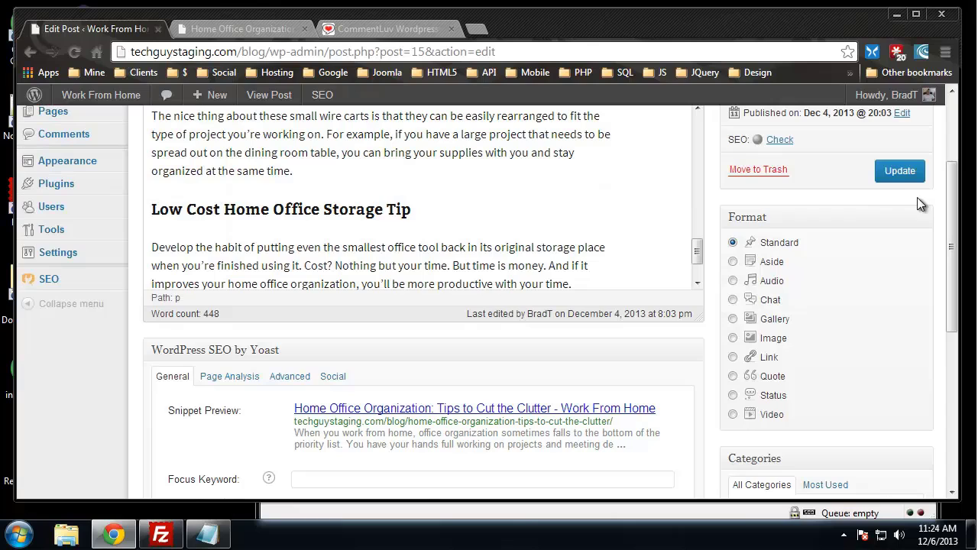
left_click(894, 171)
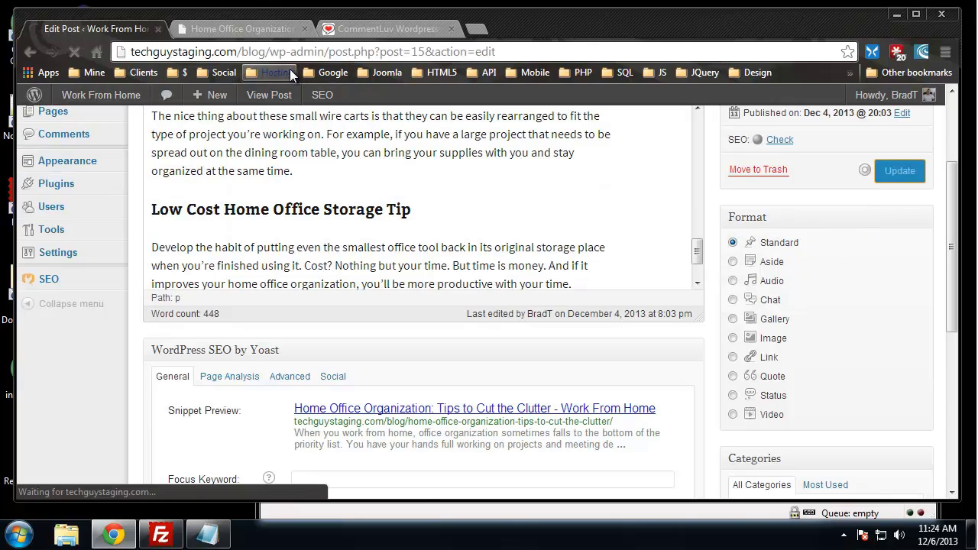
left_click(243, 34)
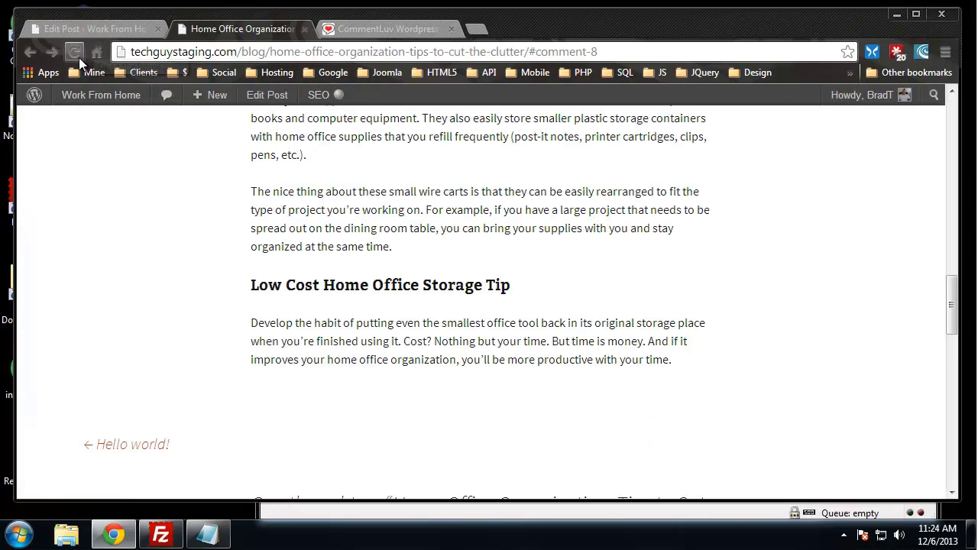
left_click(77, 56)
scroll(137, 256, "down", 1)
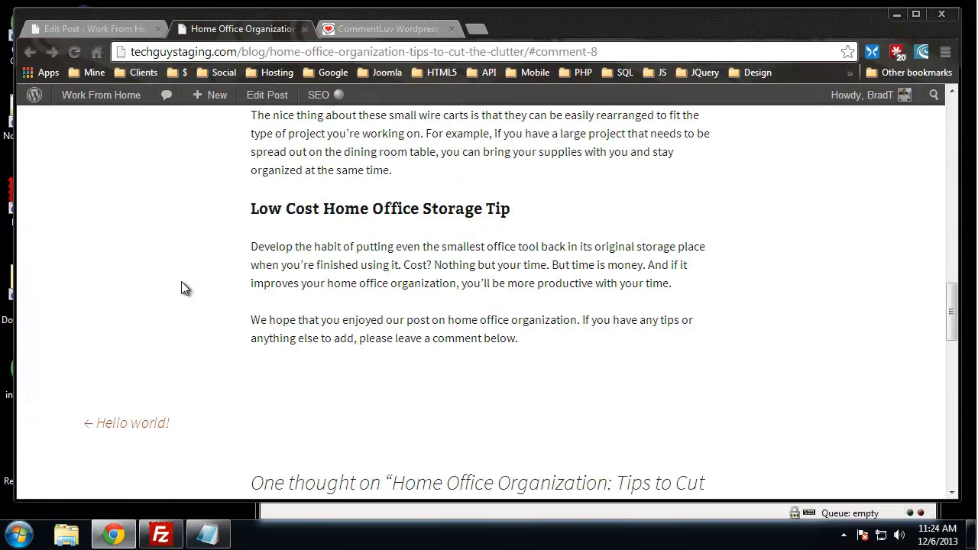
left_click_drag(520, 339, 226, 308)
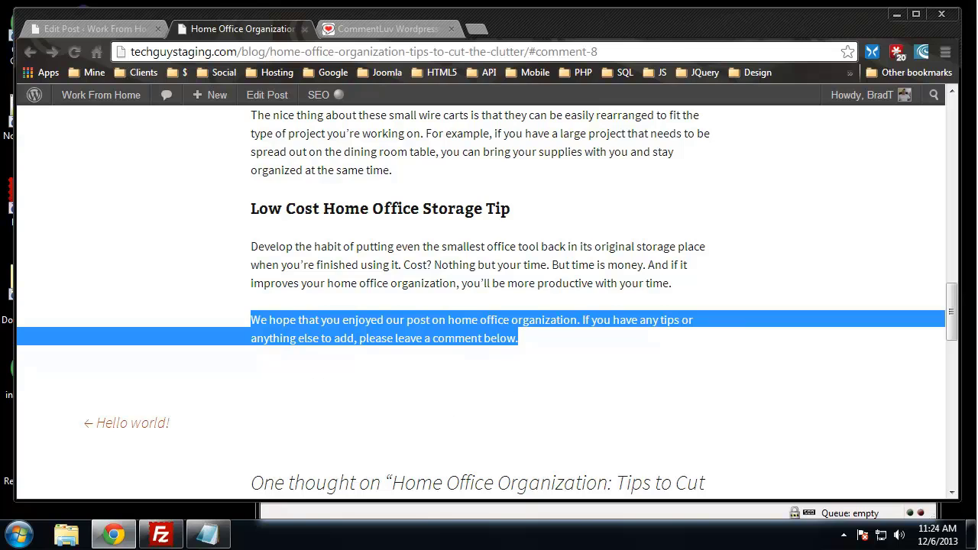
Open the Discussion settings in the WordPress admin and view the level choices for threaded comments.
left_click(88, 25)
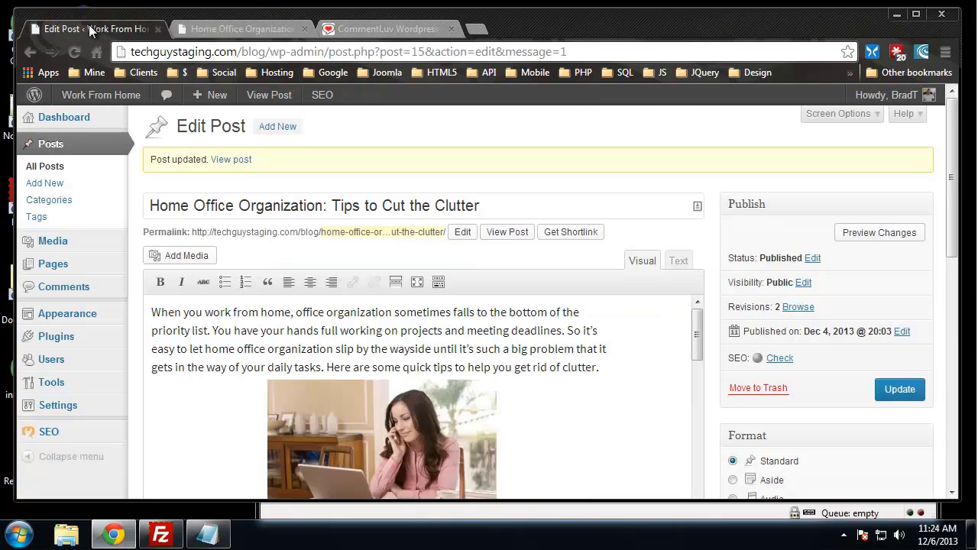
scroll(115, 229, "down", 2)
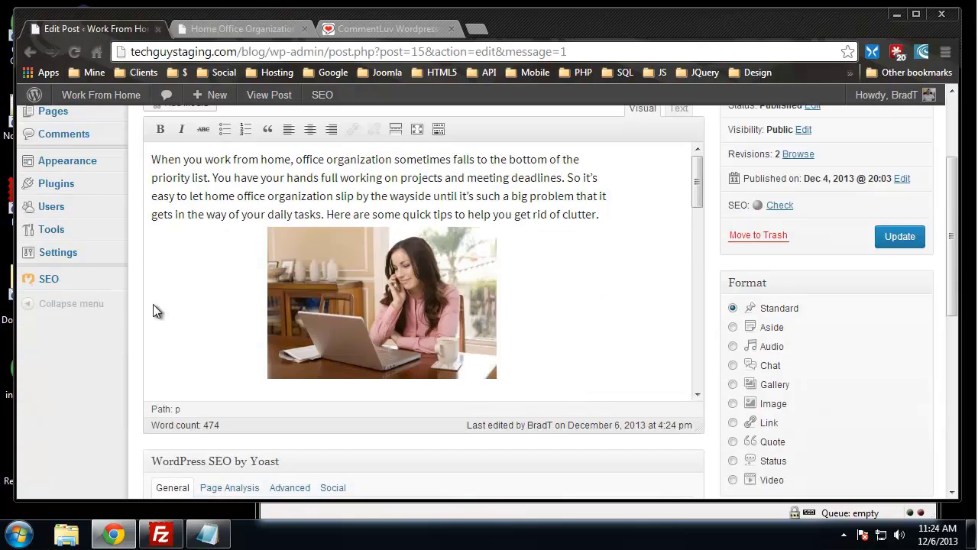
mouse_move(48, 260)
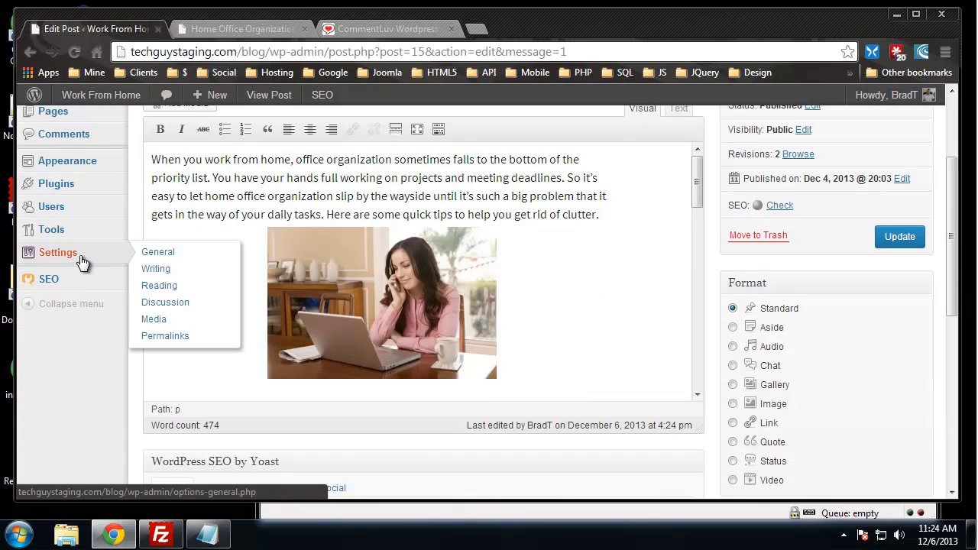
left_click(184, 304)
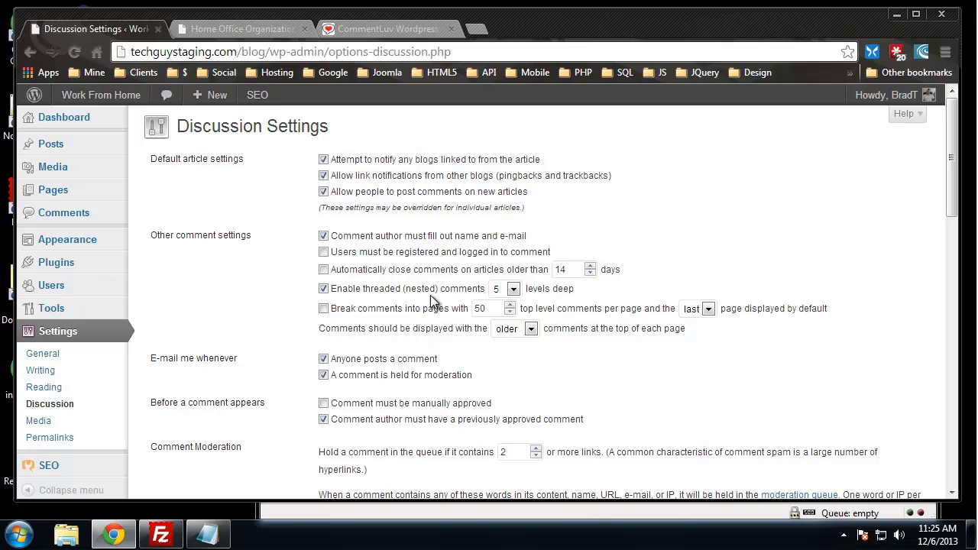
left_click(513, 292)
left_click(701, 264)
Examine the e-mail notification, comment approval, Comment Moderation and Comment Blacklist settings.
scroll(297, 289, "down", 1)
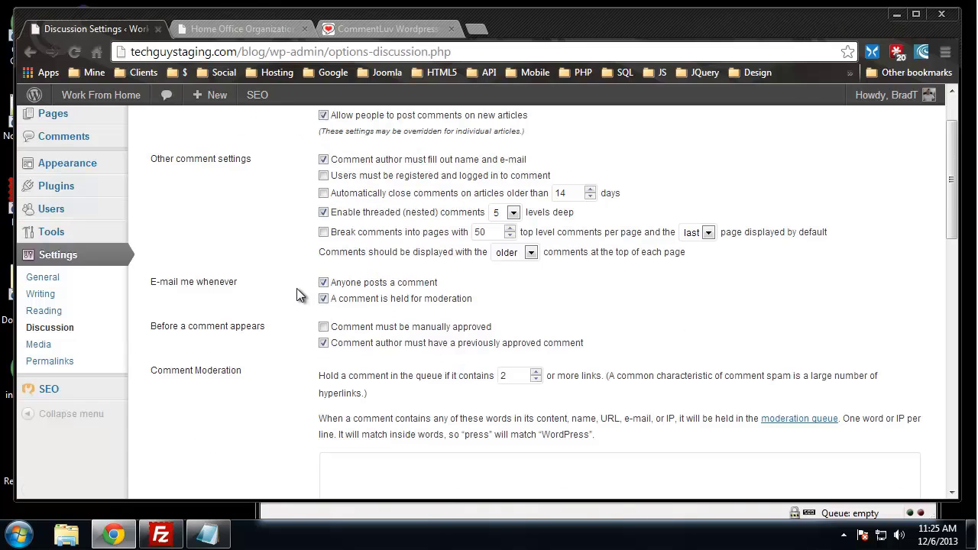
scroll(298, 299, "down", 1)
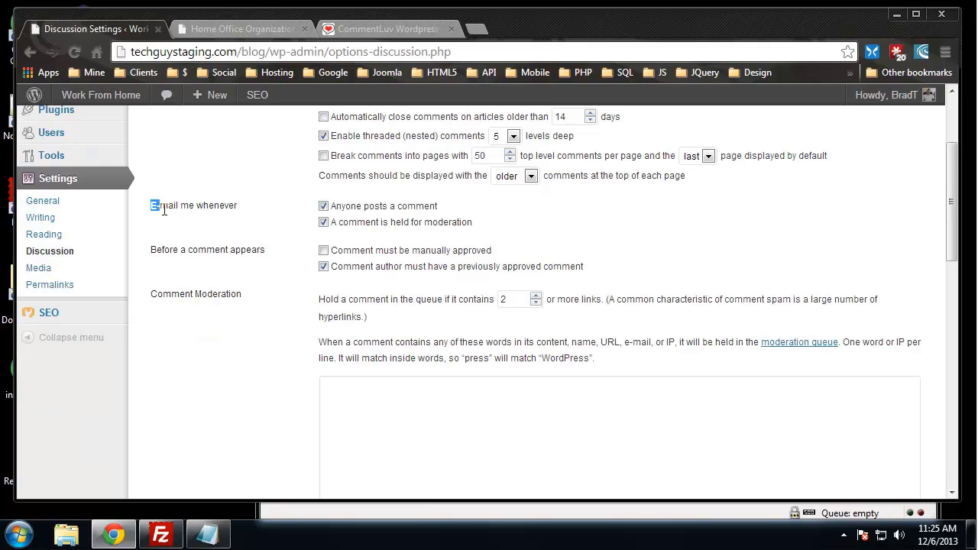
left_click_drag(150, 207, 336, 208)
scroll(392, 229, "down", 1)
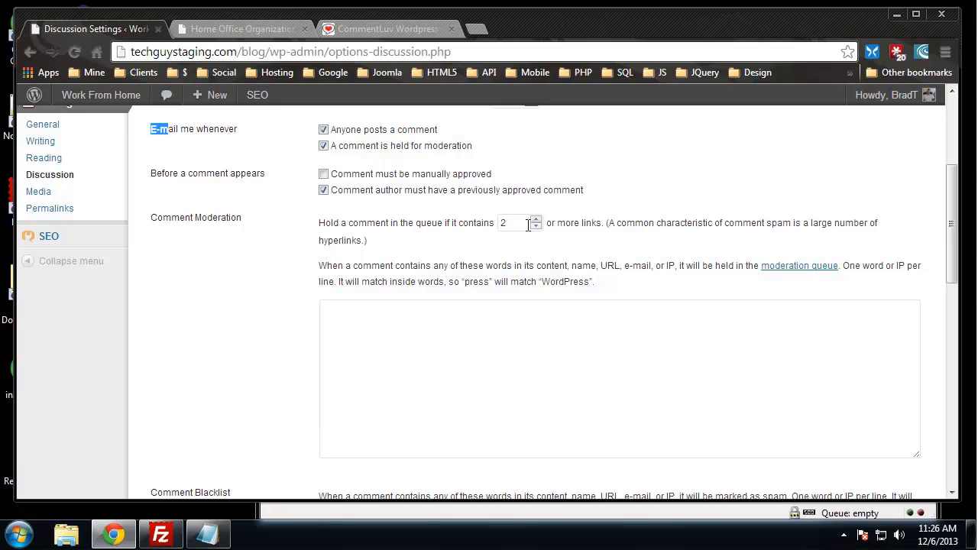
scroll(600, 232, "down", 6)
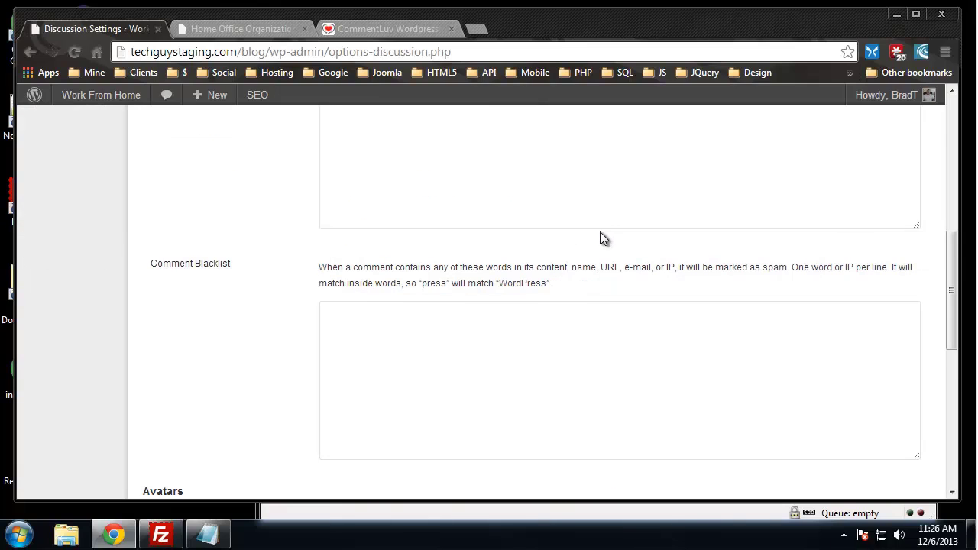
scroll(600, 232, "up", 3)
scroll(600, 239, "up", 2)
scroll(600, 238, "down", 3)
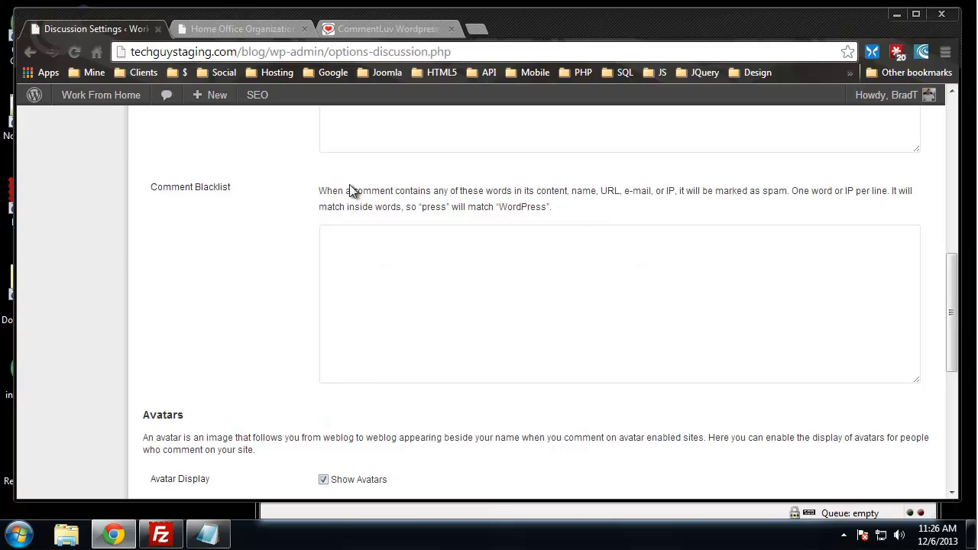
left_click(517, 263)
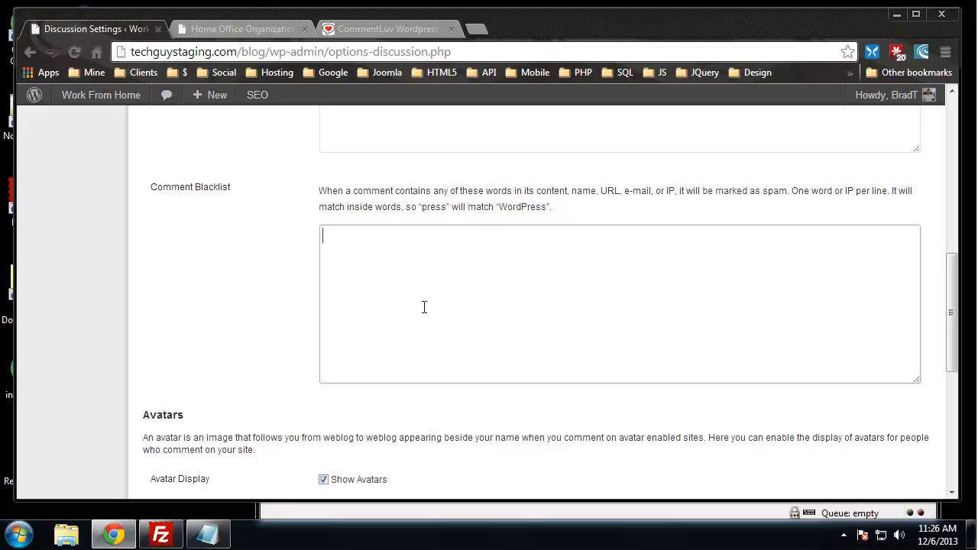
Examine the avatar display, maximum rating and default avatar options in the Discussion settings.
scroll(261, 213, "down", 2)
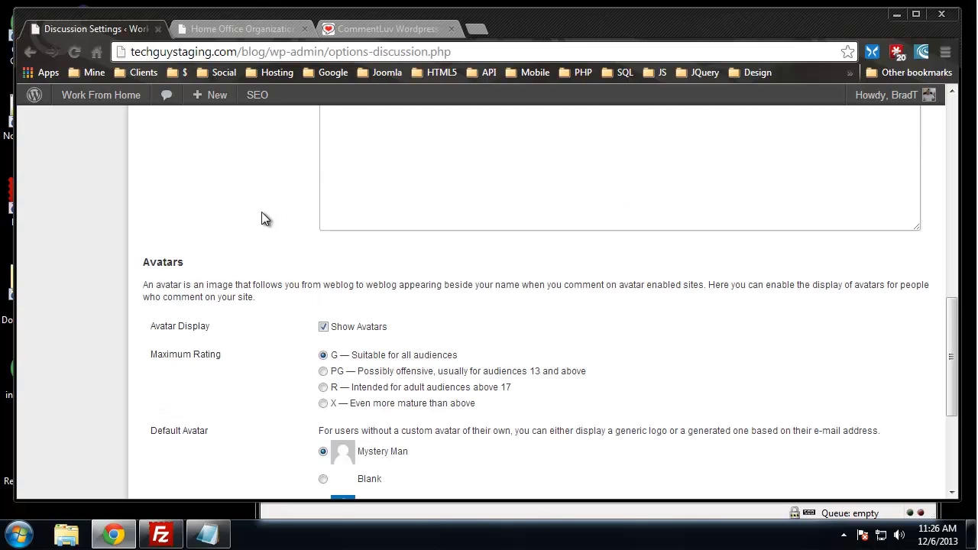
scroll(228, 202, "down", 2)
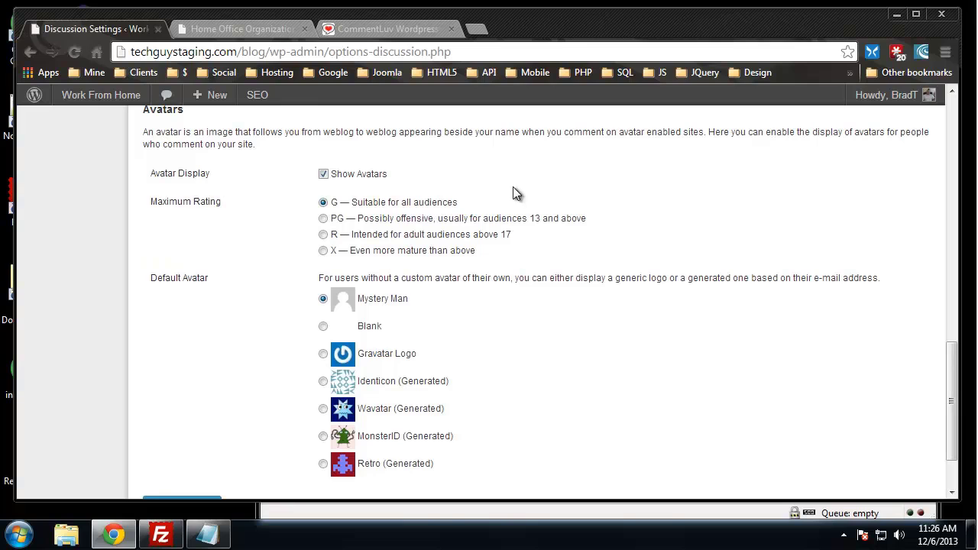
scroll(513, 194, "up", 1)
scroll(260, 174, "down", 1)
scroll(244, 327, "down", 1)
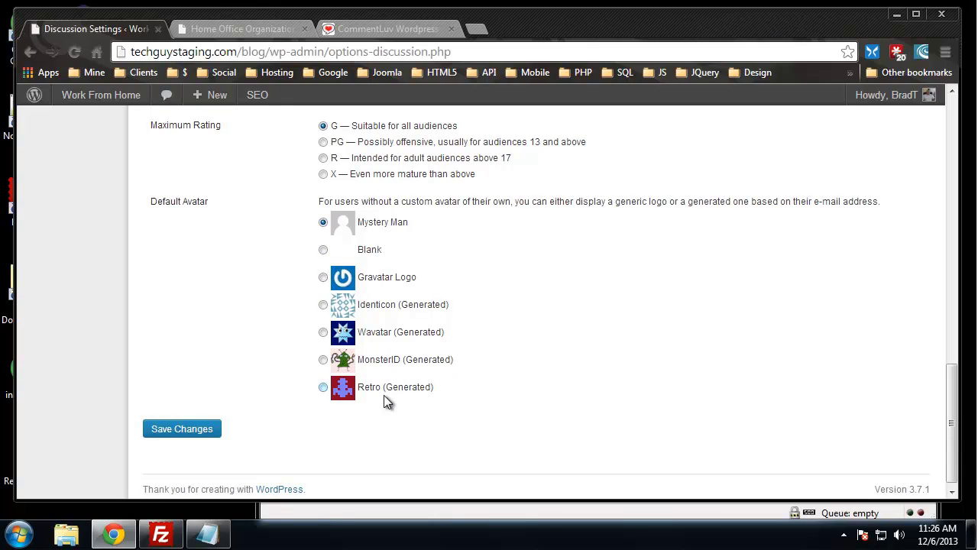
scroll(277, 357, "up", 1)
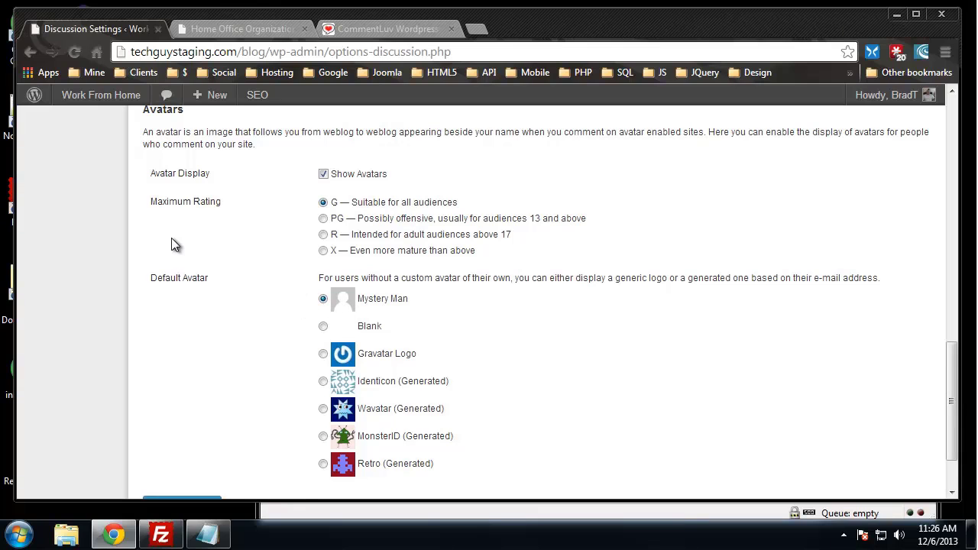
scroll(191, 231, "down", 1)
scroll(528, 428, "up", 10)
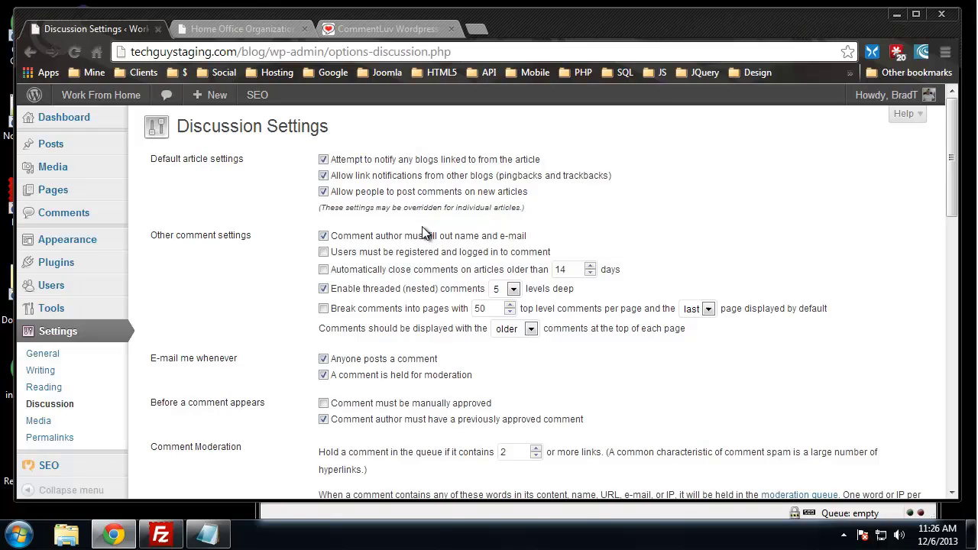
Review the live Home Office Organization post, including its approved comment and the reply form.
left_click(218, 30)
left_click(220, 286)
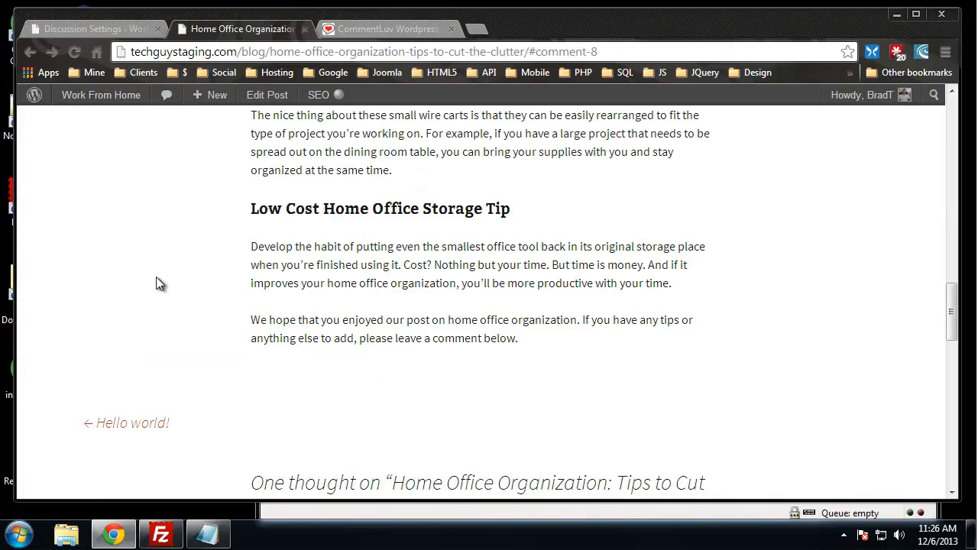
scroll(153, 289, "down", 3)
scroll(155, 326, "down", 3)
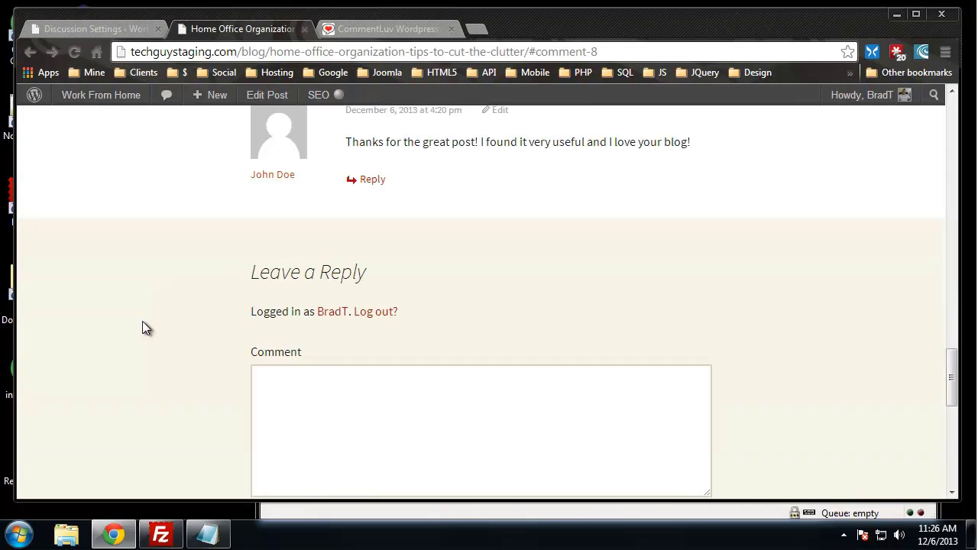
scroll(138, 327, "up", 4)
scroll(138, 333, "up", 2)
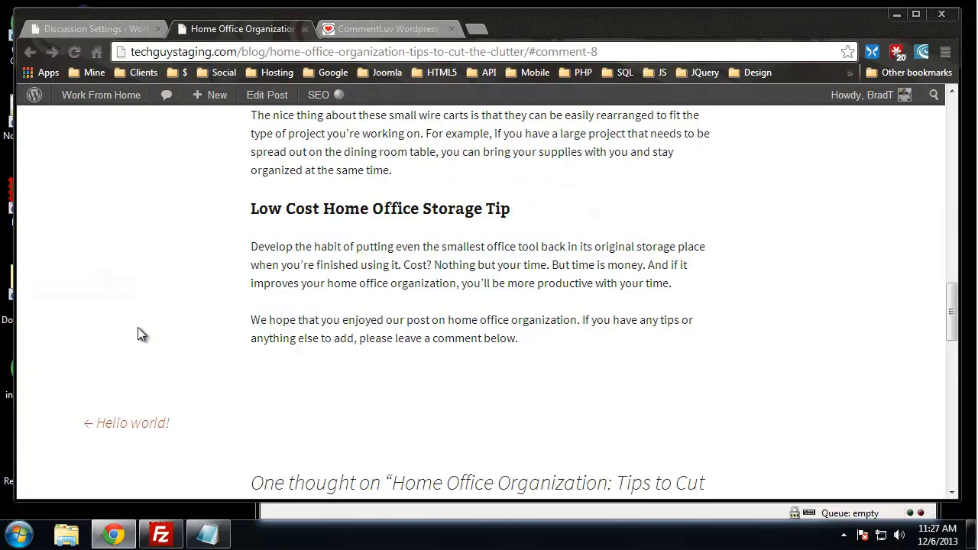
scroll(139, 328, "up", 7)
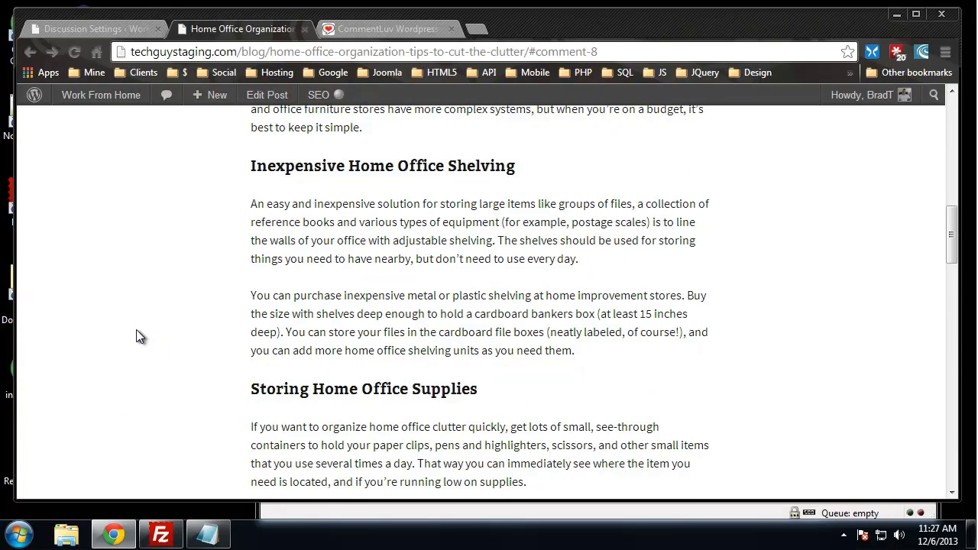
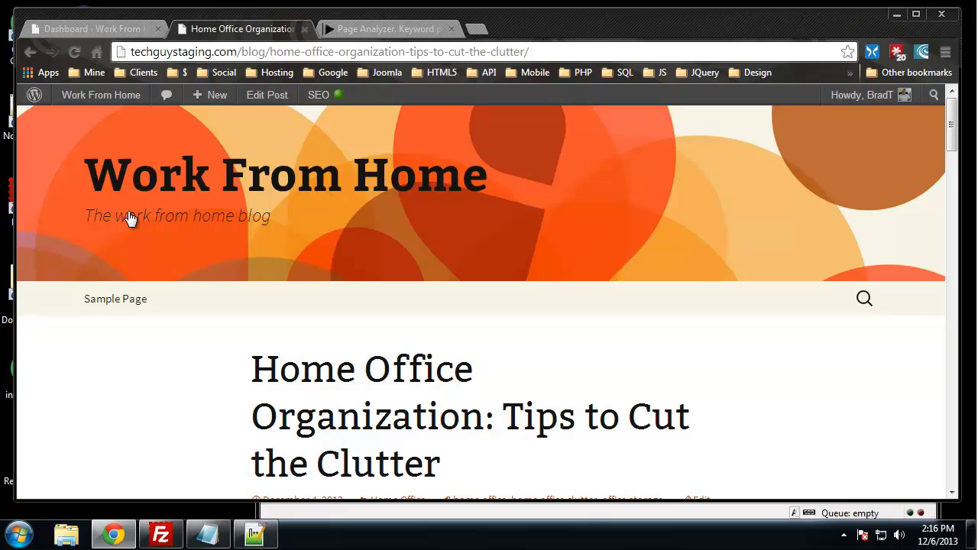
Examine the post's title, date, category and tags, introduction, image and body sections down to the office supplies section.
scroll(153, 357, "down", 3)
scroll(154, 358, "up", 1)
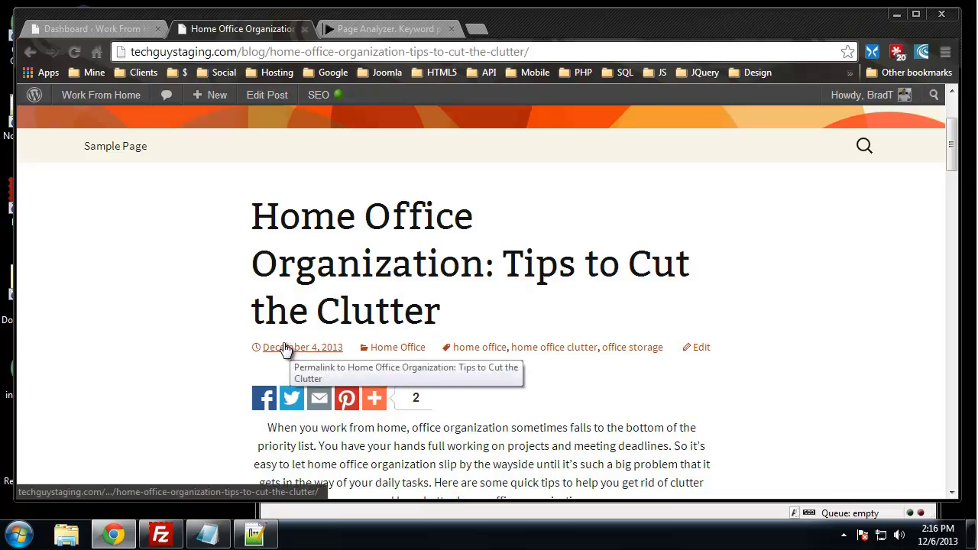
scroll(164, 271, "down", 2)
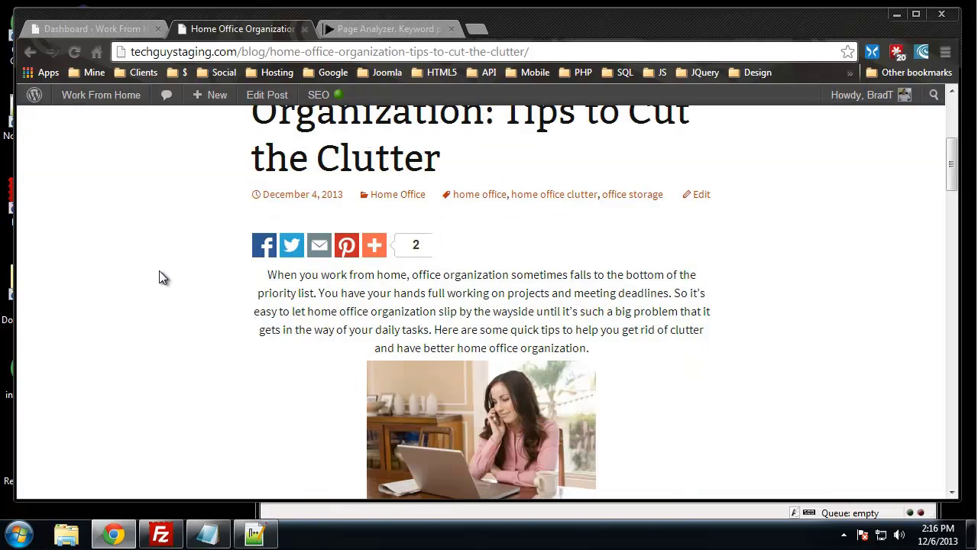
scroll(168, 270, "down", 2)
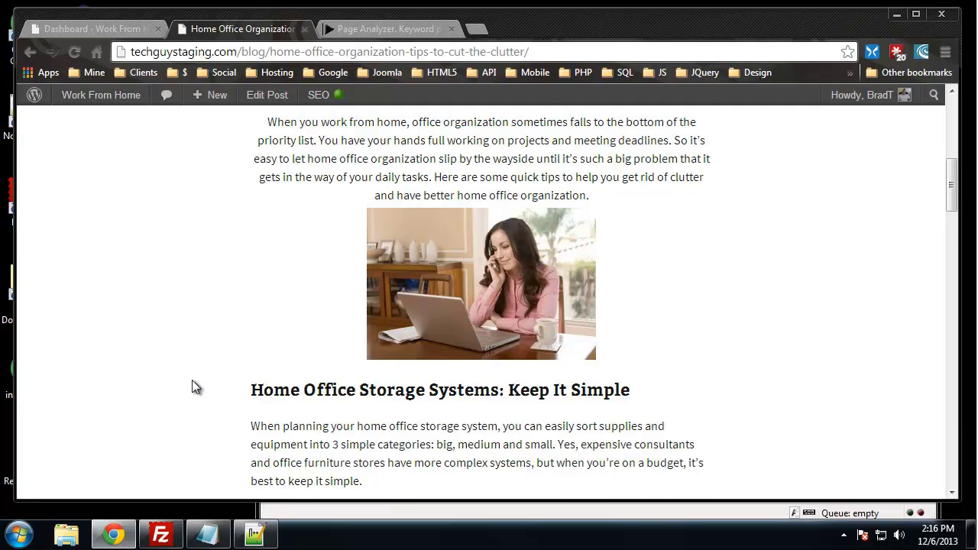
scroll(195, 380, "down", 1)
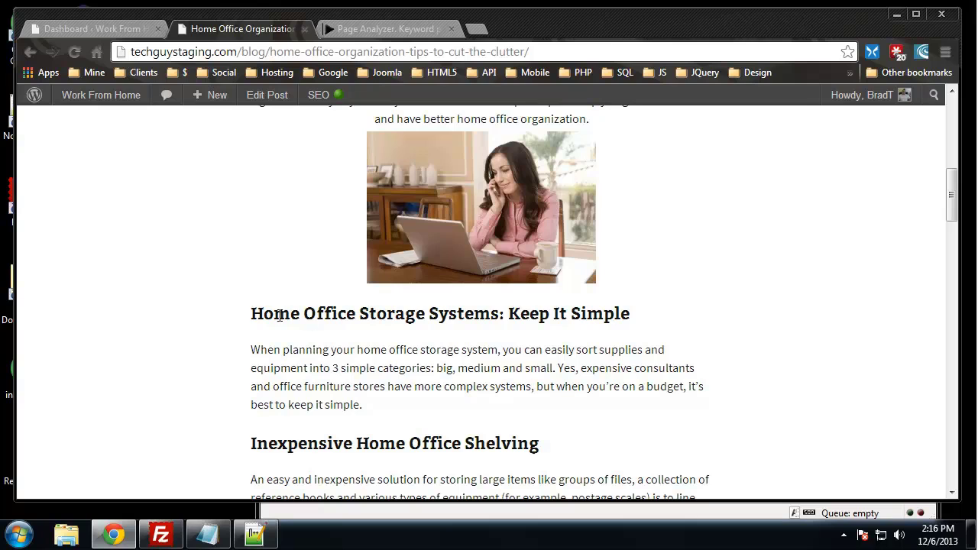
scroll(262, 432, "down", 2)
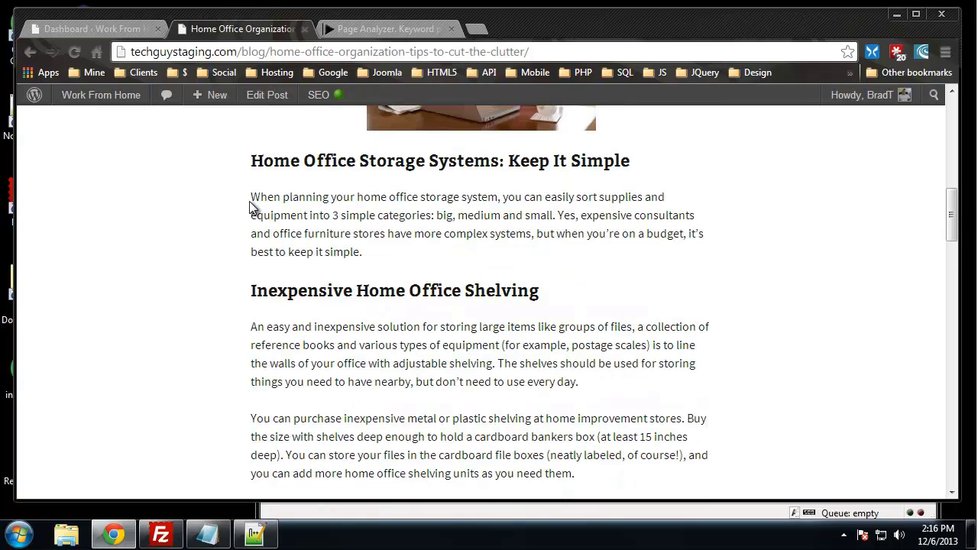
scroll(84, 363, "down", 2)
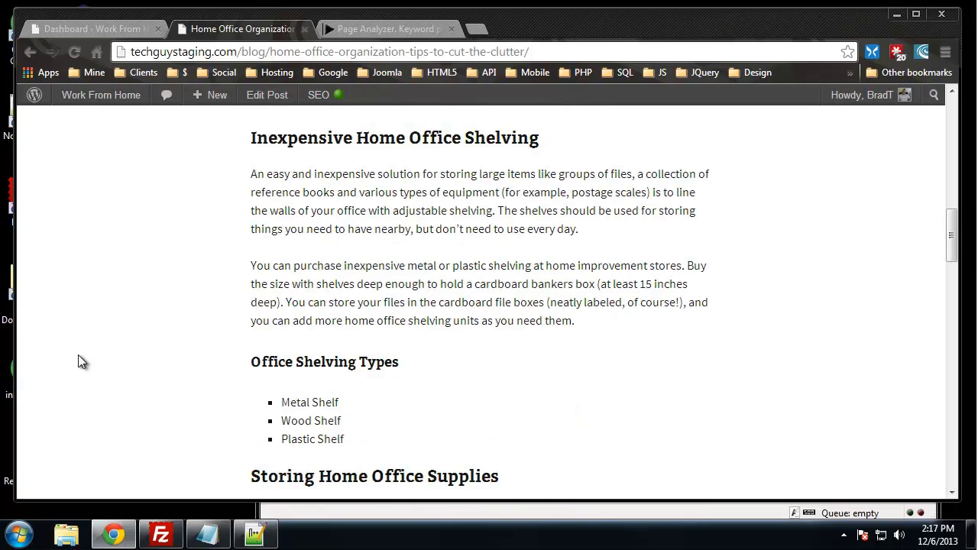
scroll(140, 386, "down", 3)
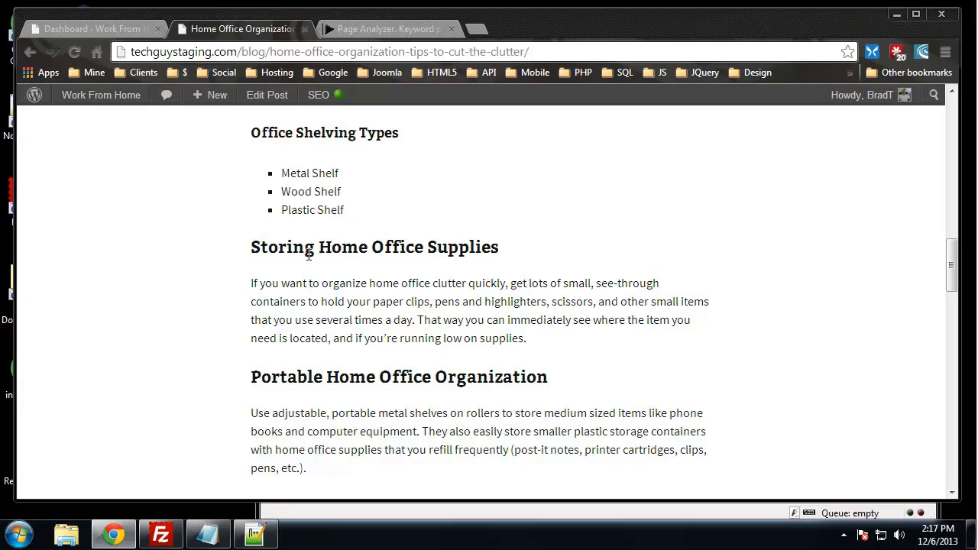
Compare the section headings with the Office Shelving Types subheading, highlighting them to show the post's heading structure.
scroll(351, 272, "up", 3)
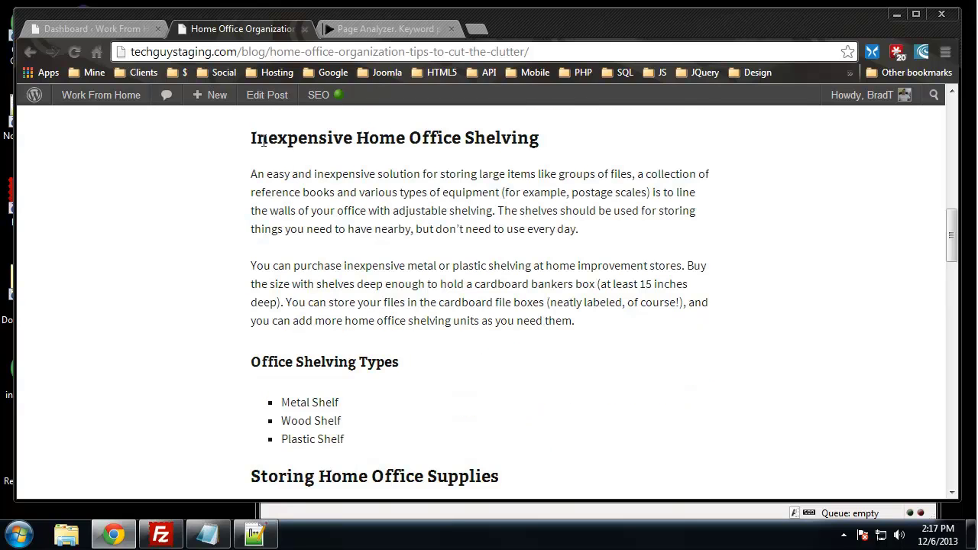
left_click_drag(253, 138, 548, 145)
scroll(480, 336, "down", 3)
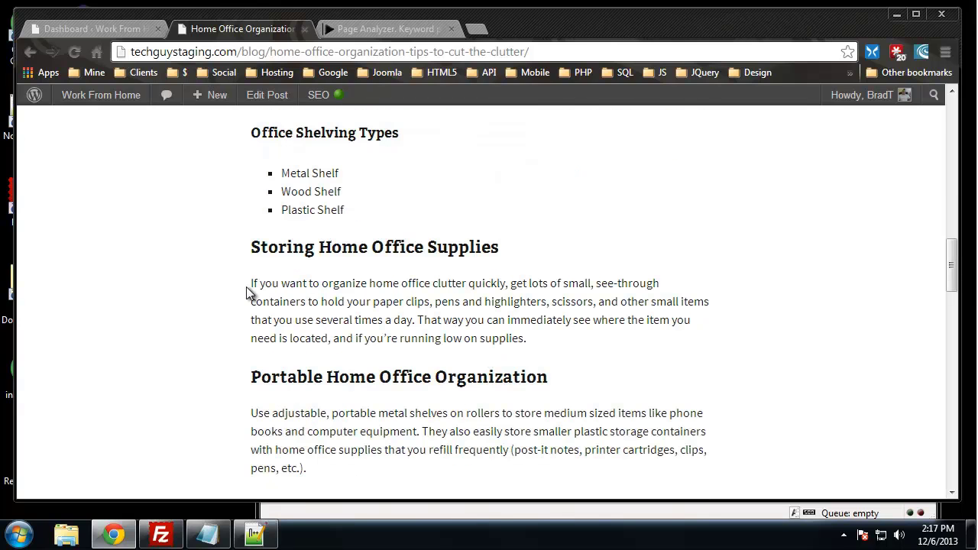
left_click_drag(257, 243, 383, 247)
left_click_drag(400, 133, 229, 131)
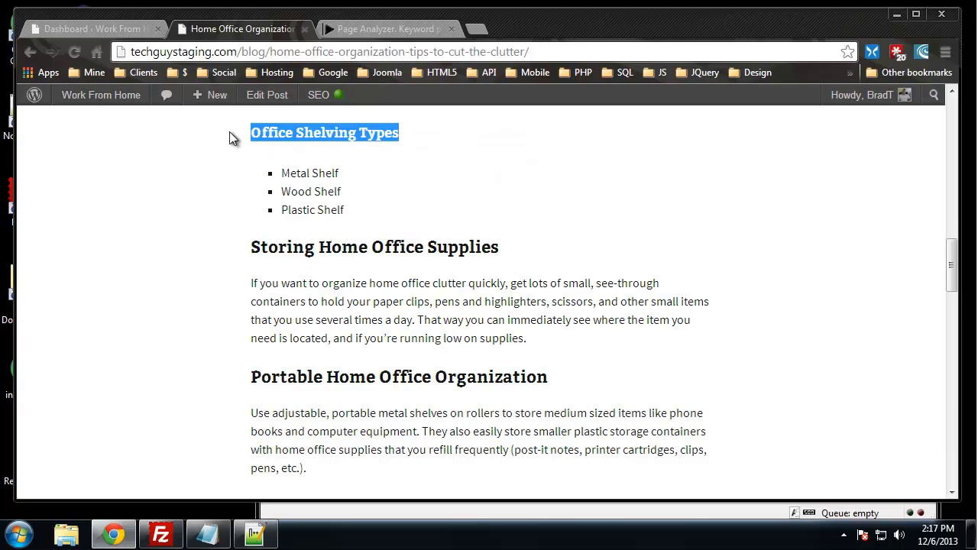
scroll(336, 294, "up", 3)
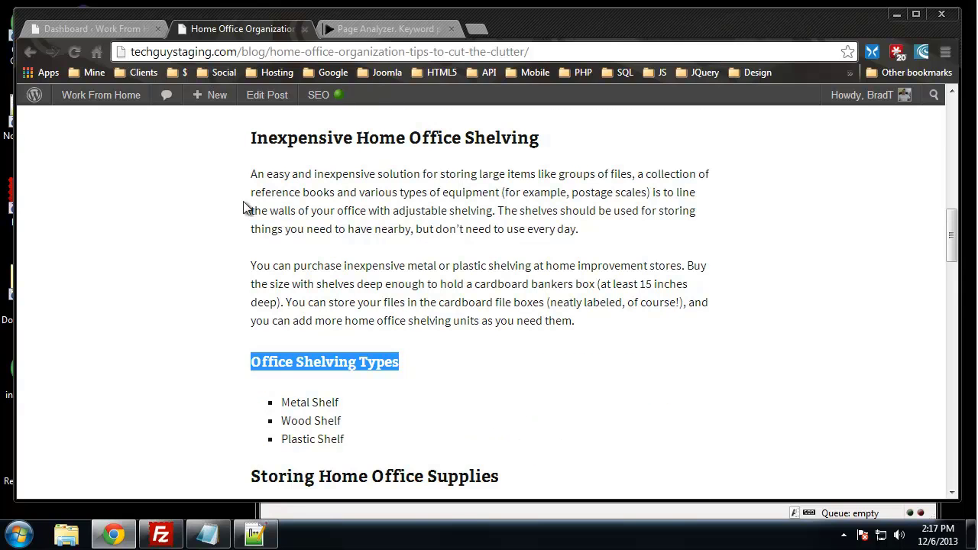
scroll(460, 415, "up", 2)
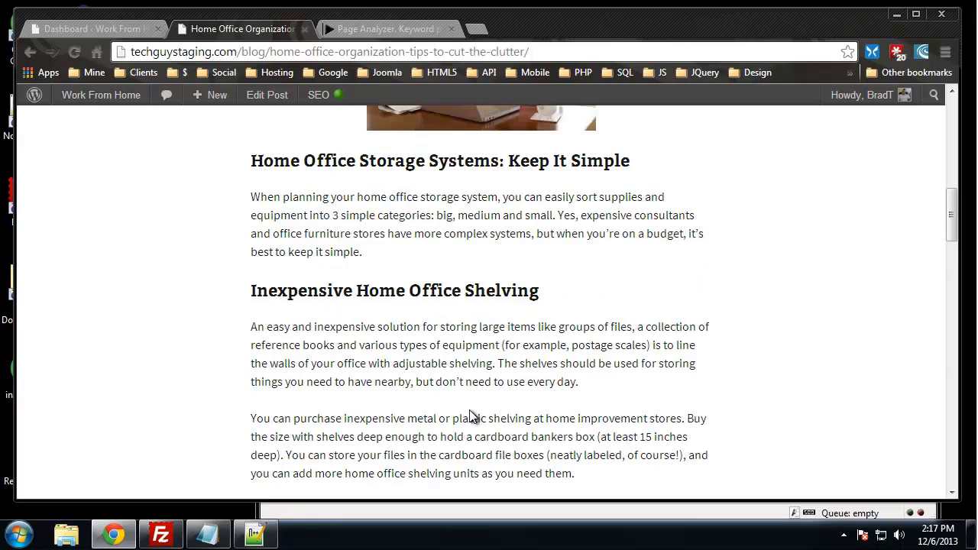
scroll(469, 413, "up", 2)
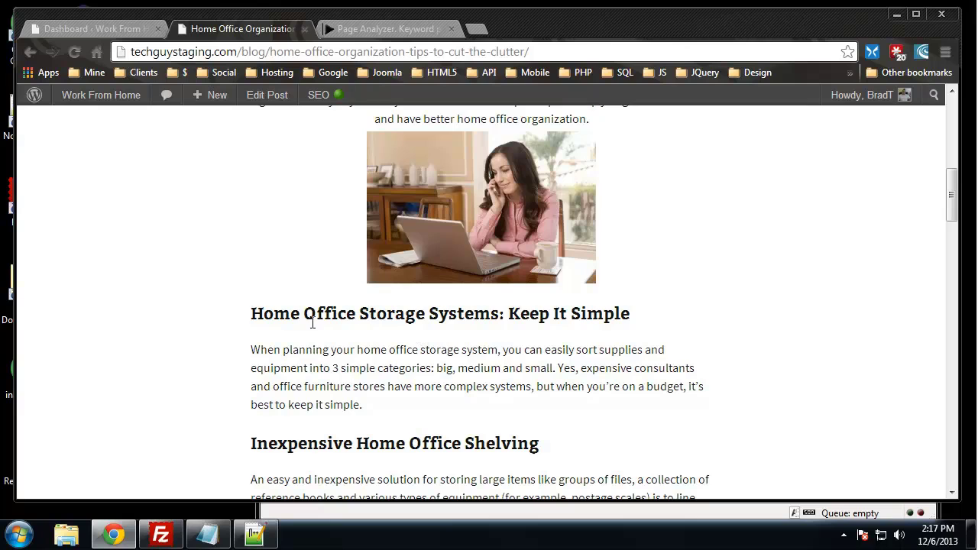
scroll(259, 327, "down", 3)
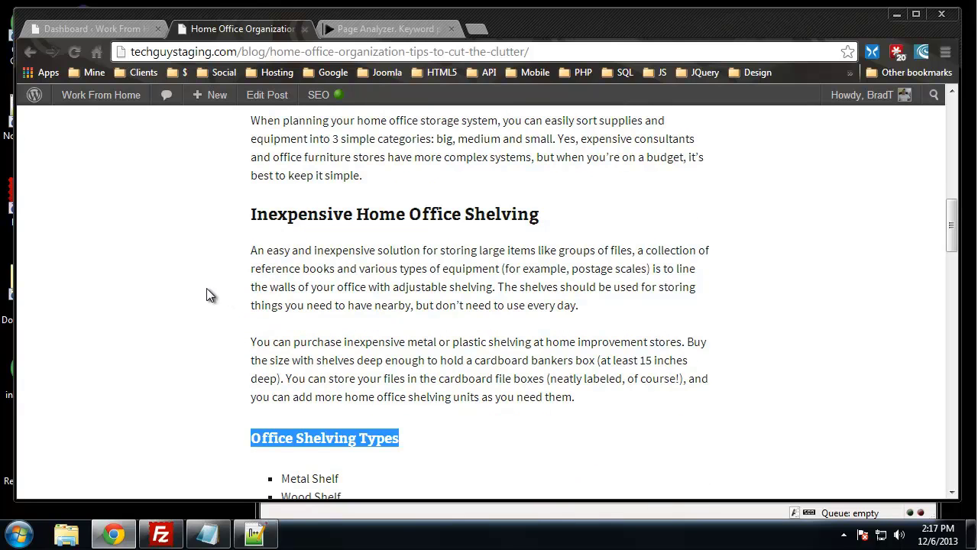
Highlight the introductory paragraph under the share buttons, then examine the image and first sections below it.
scroll(208, 292, "up", 10)
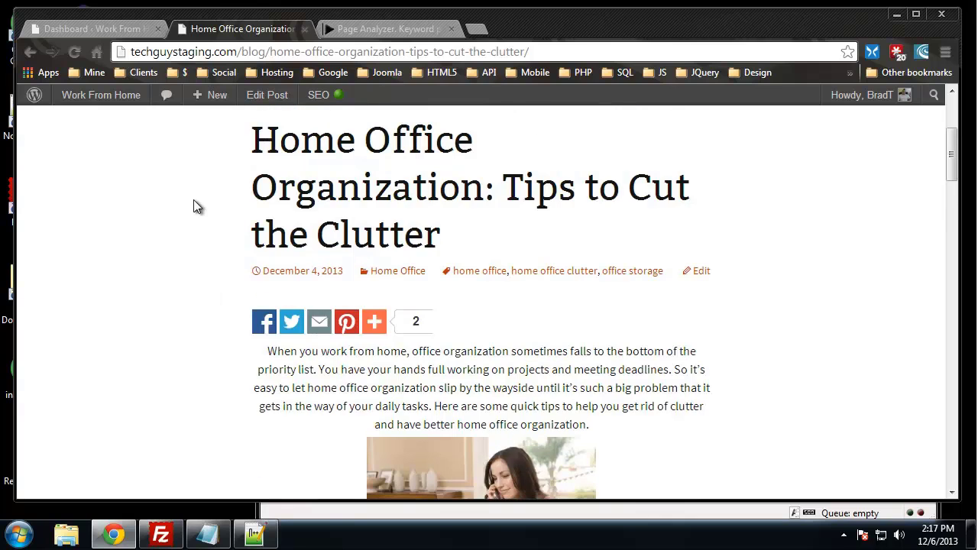
scroll(157, 268, "down", 1)
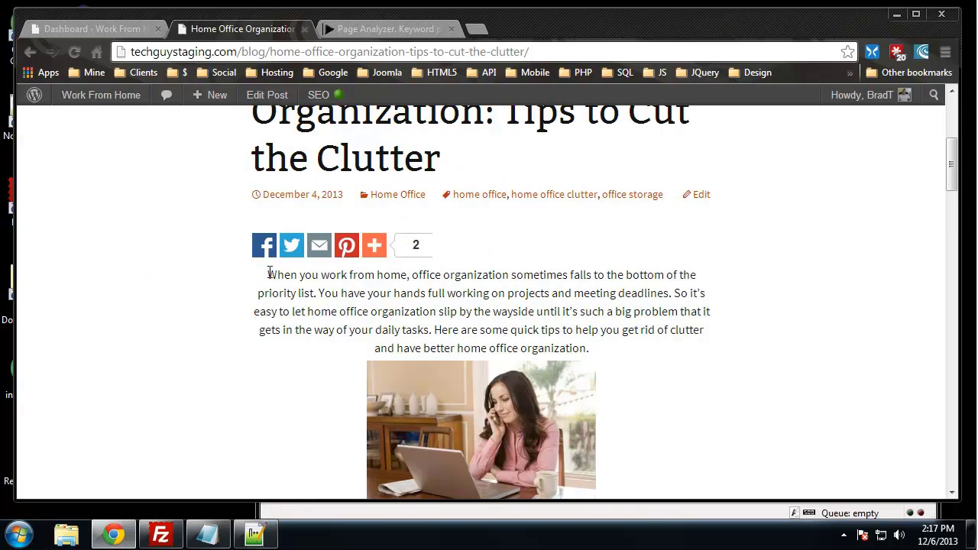
left_click_drag(267, 274, 650, 341)
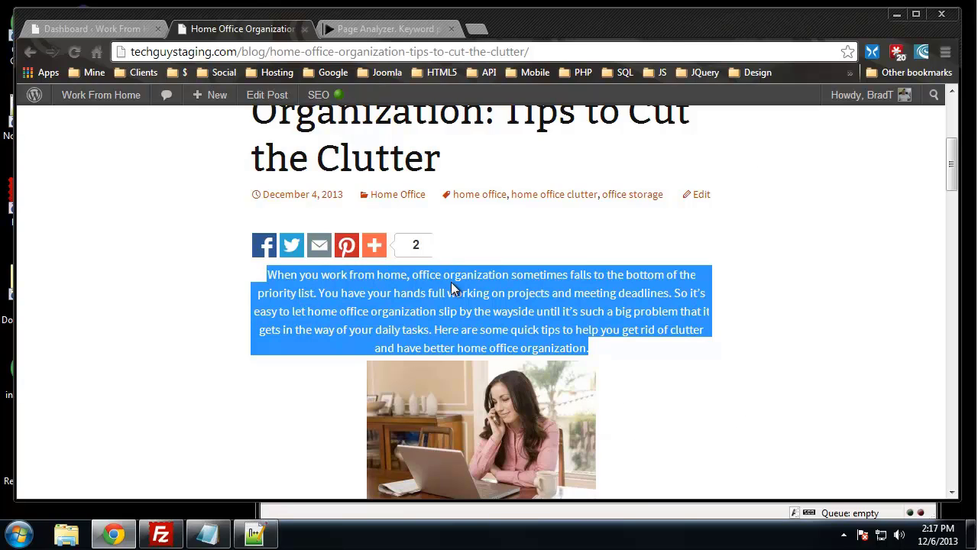
left_click(782, 261)
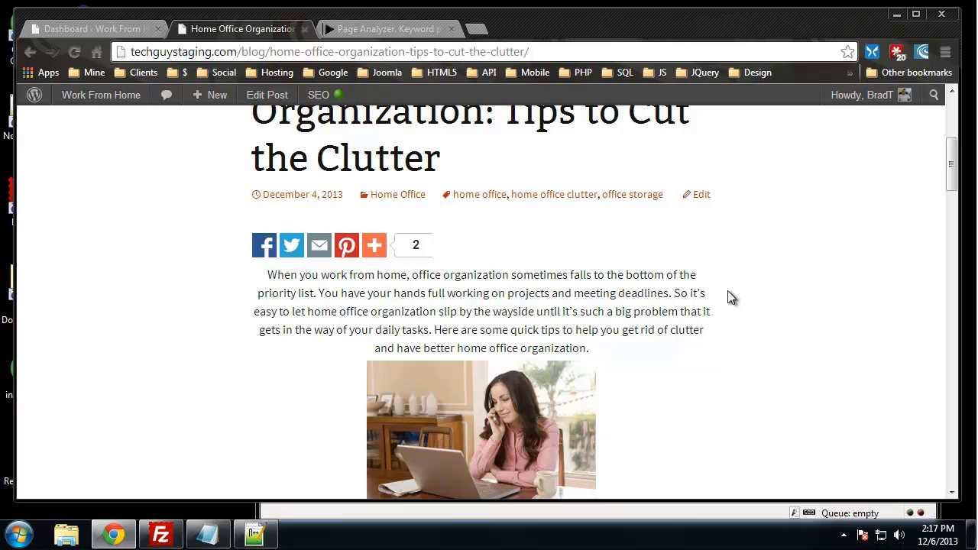
scroll(722, 356, "down", 3)
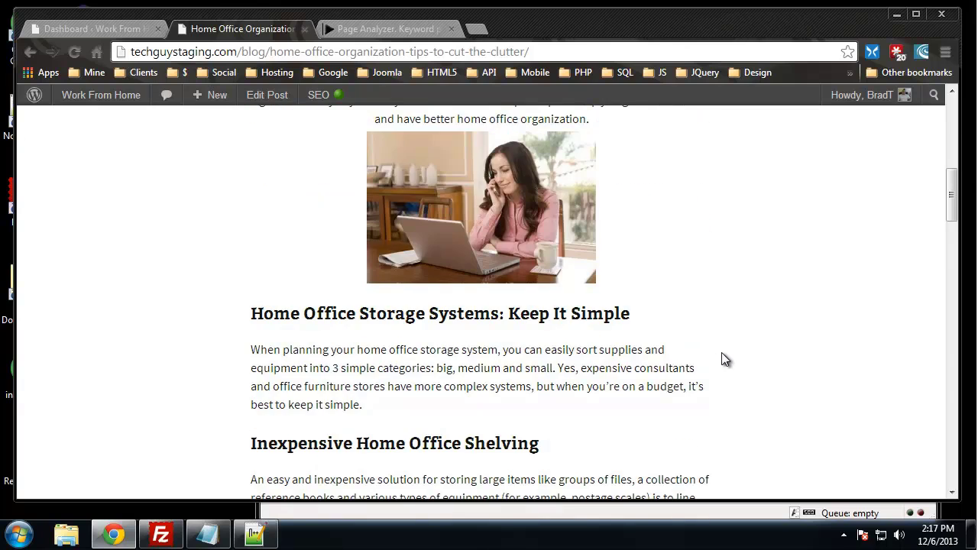
scroll(725, 359, "down", 3)
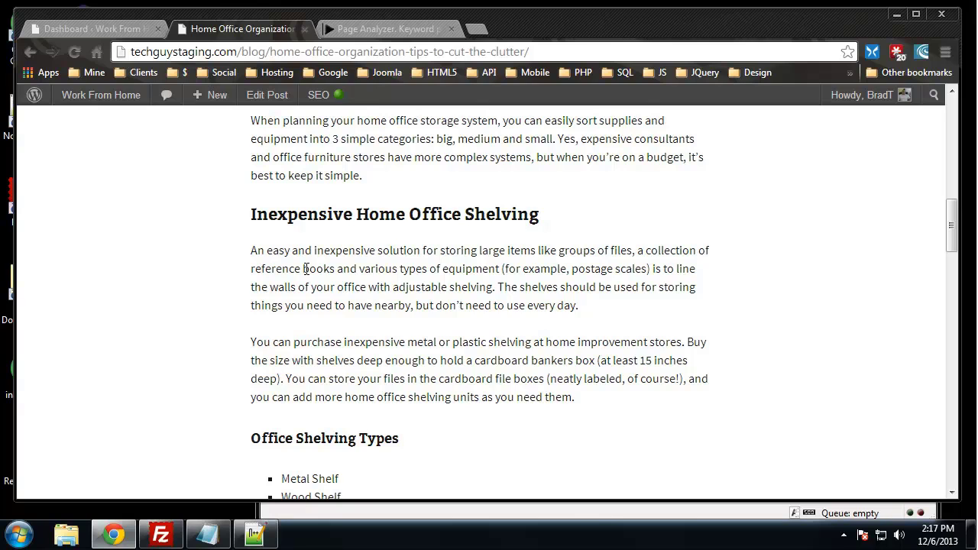
Examine the rest of the post, its comment and the Leave a Reply form, then return to the page header.
scroll(186, 207, "down", 15)
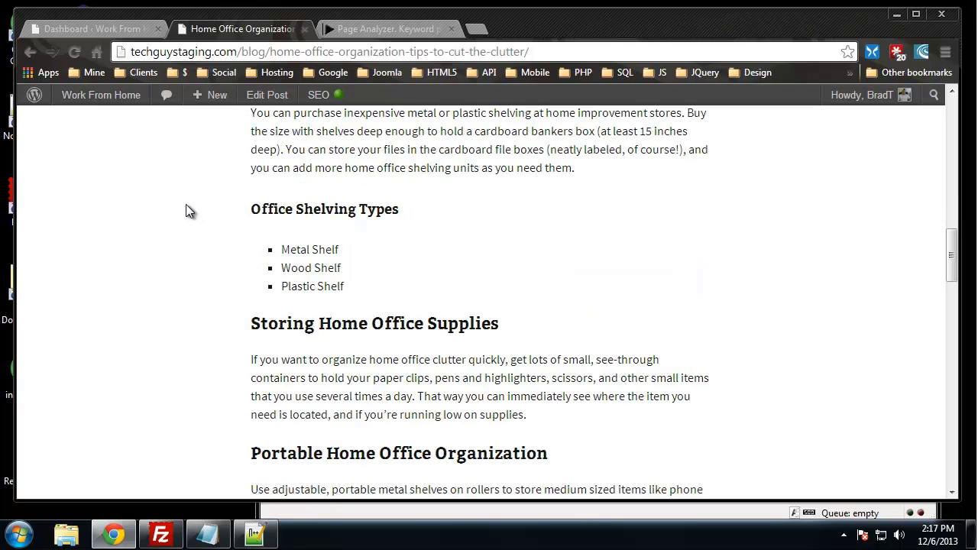
scroll(185, 212, "down", 3)
scroll(153, 161, "up", 5)
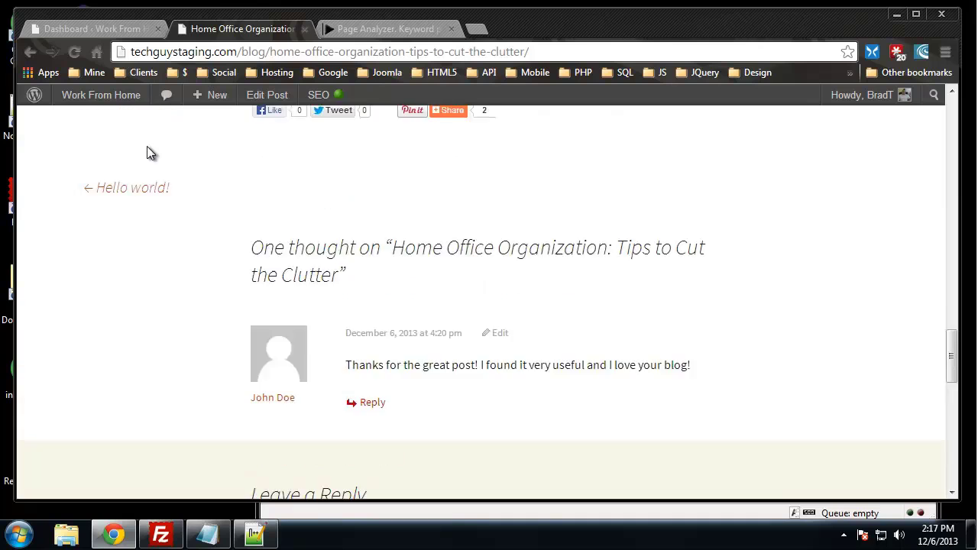
scroll(127, 191, "down", 4)
scroll(127, 201, "down", 4)
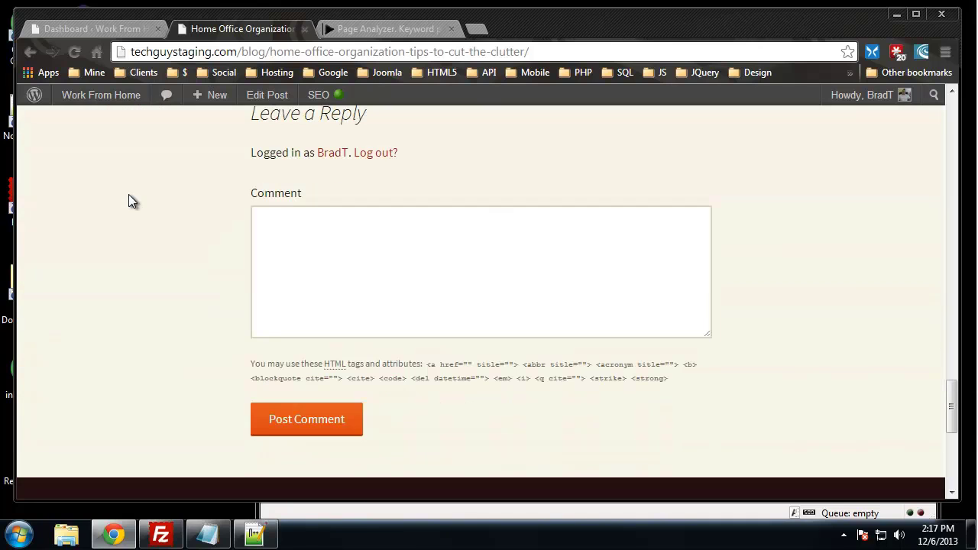
scroll(127, 203, "up", 1)
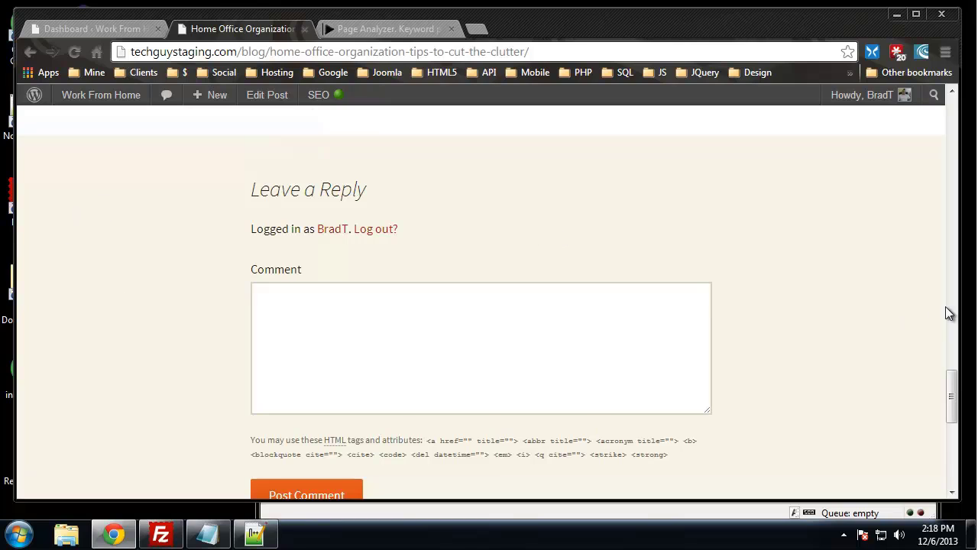
scroll(632, 197, "up", 4)
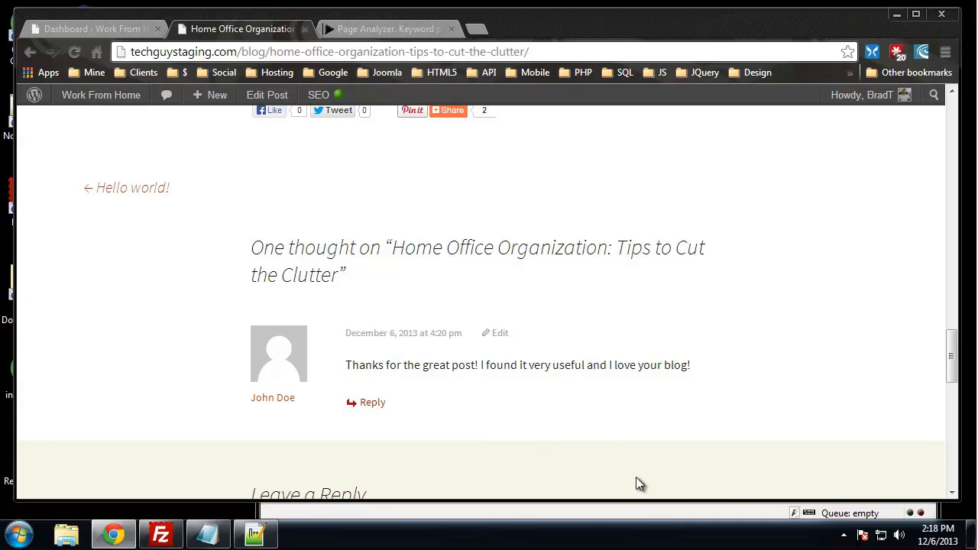
scroll(604, 477, "up", 20)
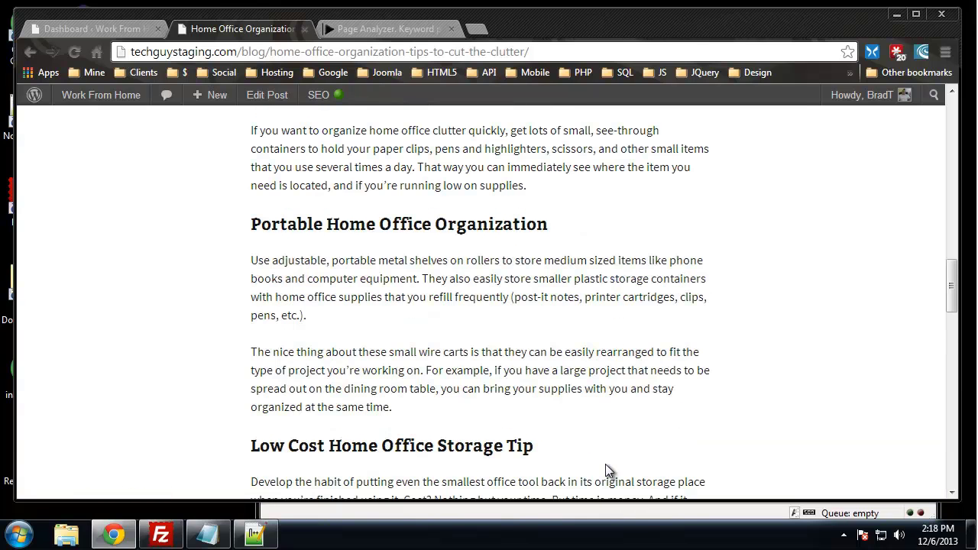
scroll(601, 469, "up", 1)
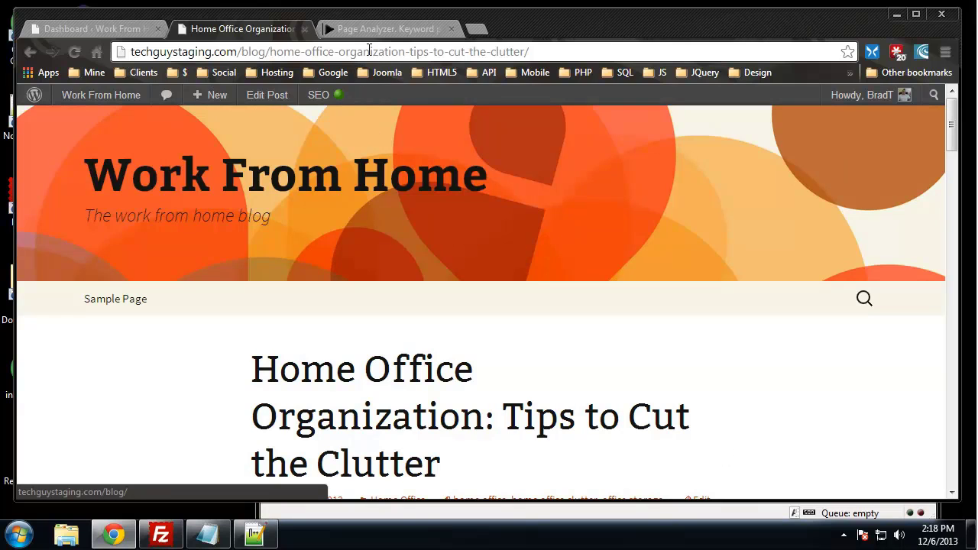
left_click(384, 30)
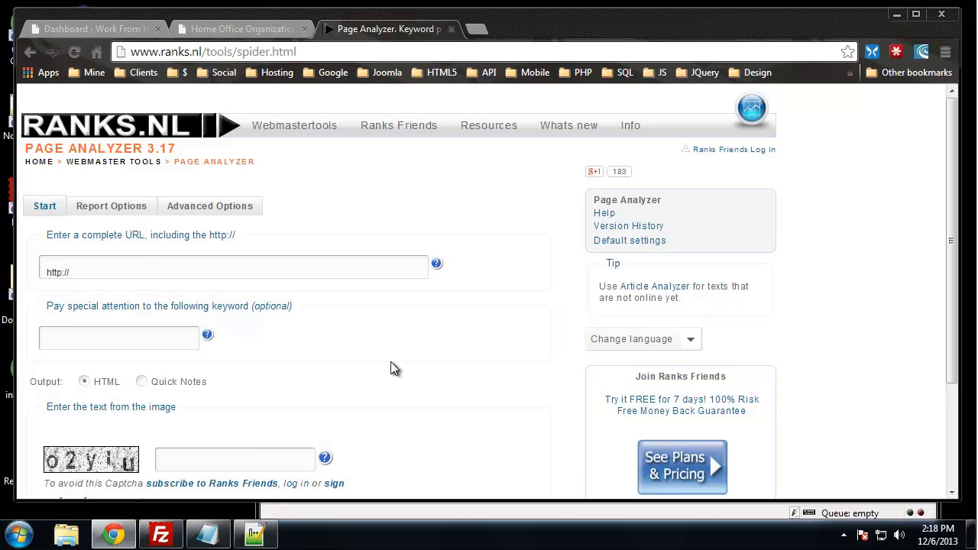
left_click(233, 31)
left_click(293, 52)
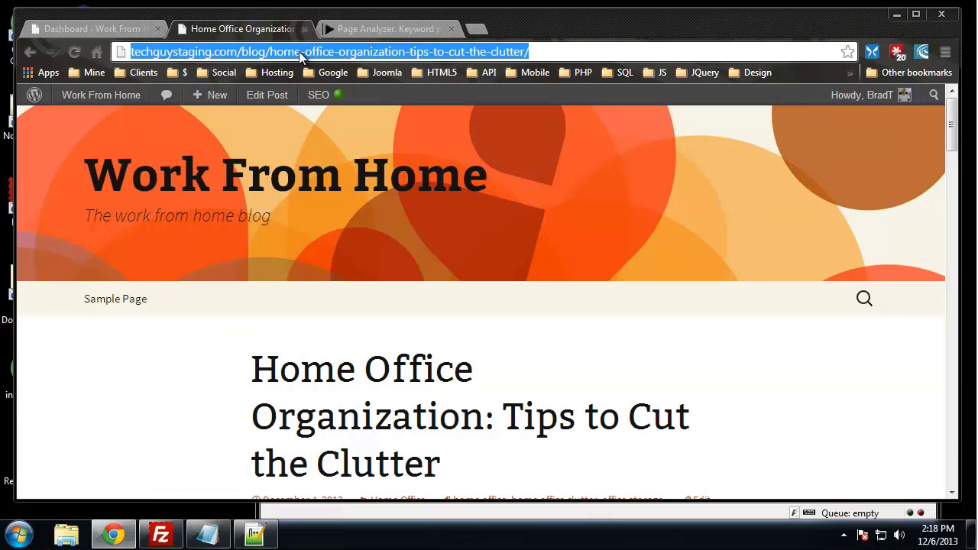
right_click(299, 51)
left_click(338, 105)
left_click(366, 28)
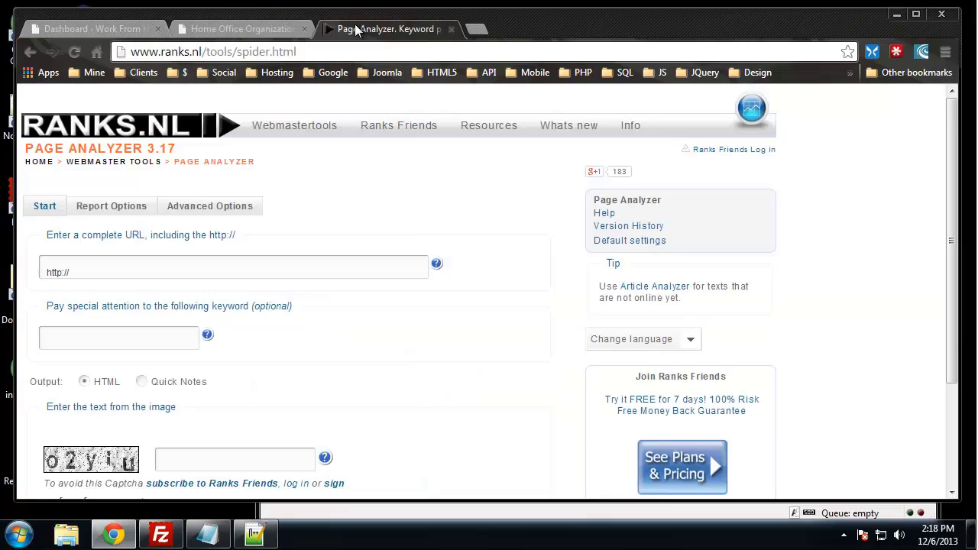
left_click_drag(117, 267, 40, 277)
right_click(79, 275)
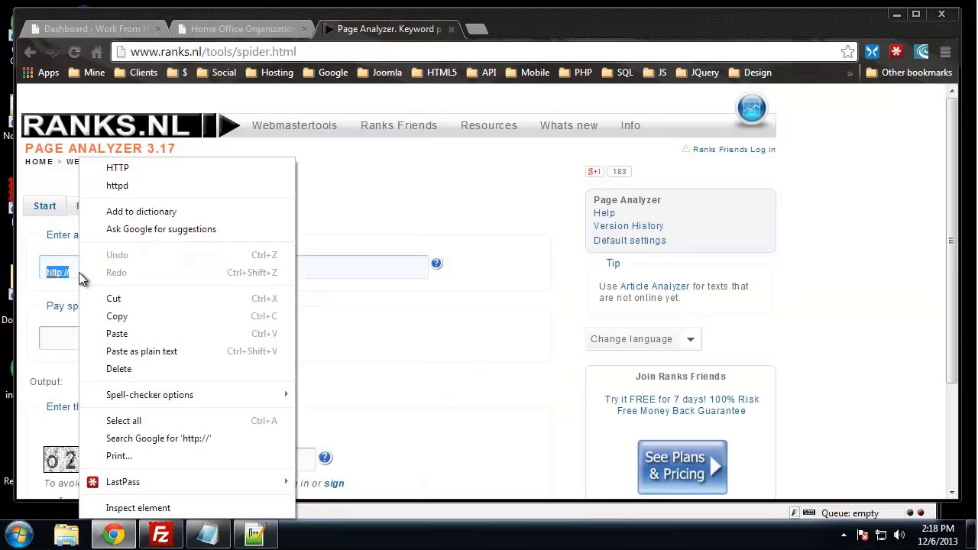
left_click(123, 331)
Try to submit the page analysis with the keyword "home office organization" and the captcha text from the image.
left_click(176, 340)
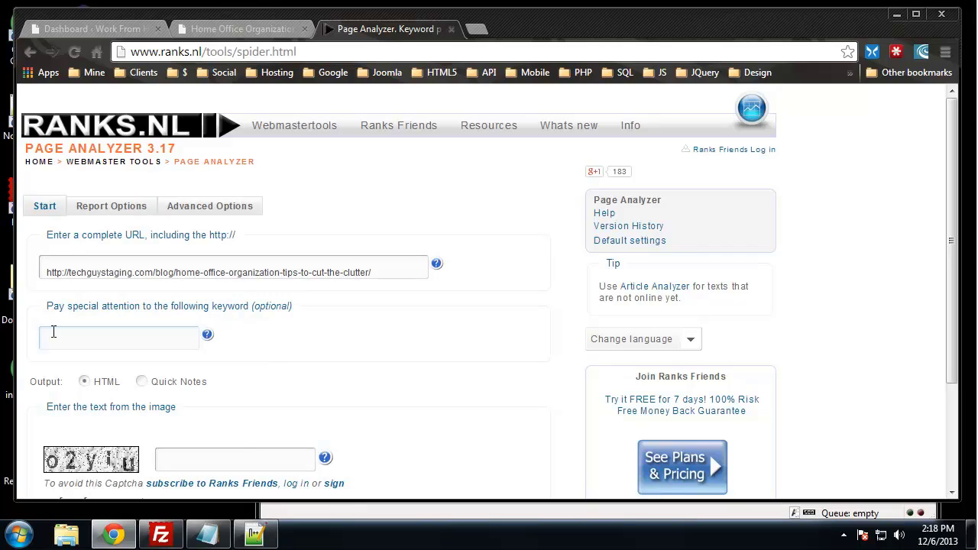
type("home office organization")
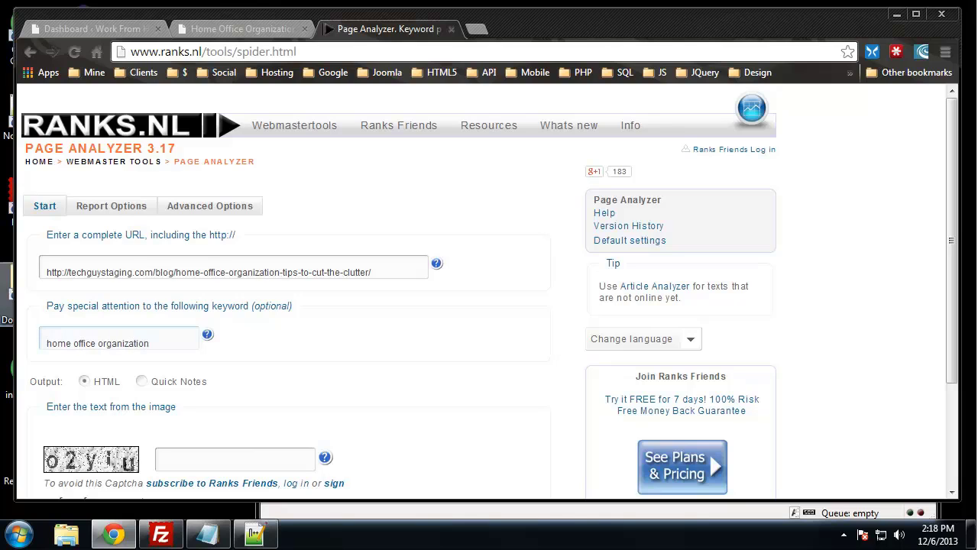
scroll(215, 339, "down", 2)
left_click(220, 313)
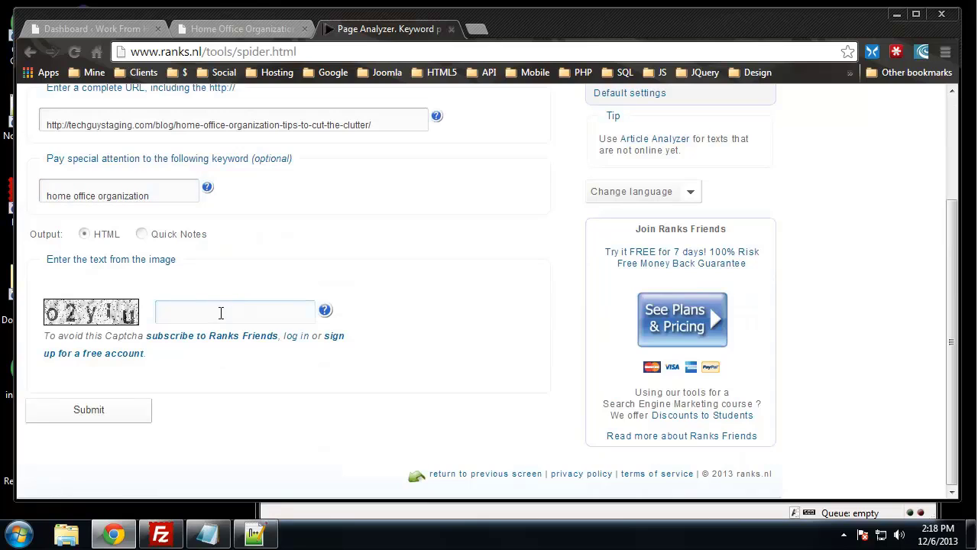
type("o2yiu")
left_click(88, 410)
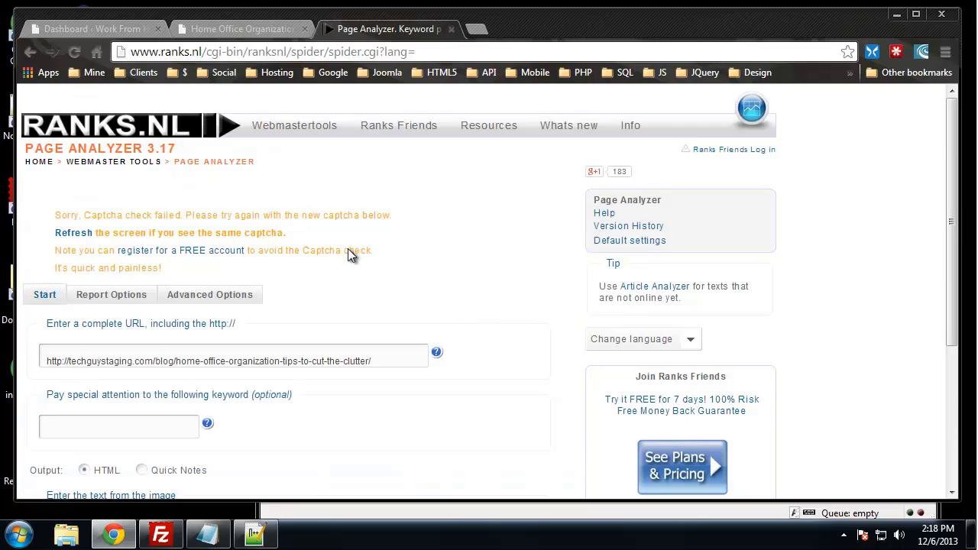
Resubmit the page analysis with the keyword "home office organization" and the captcha text from the new image.
scroll(353, 259, "down", 3)
type("h")
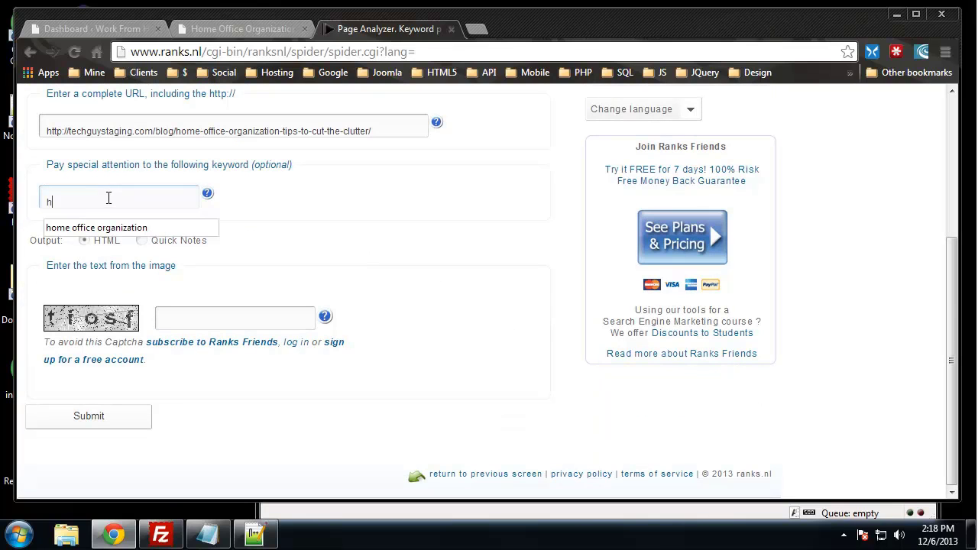
left_click(84, 228)
left_click(201, 322)
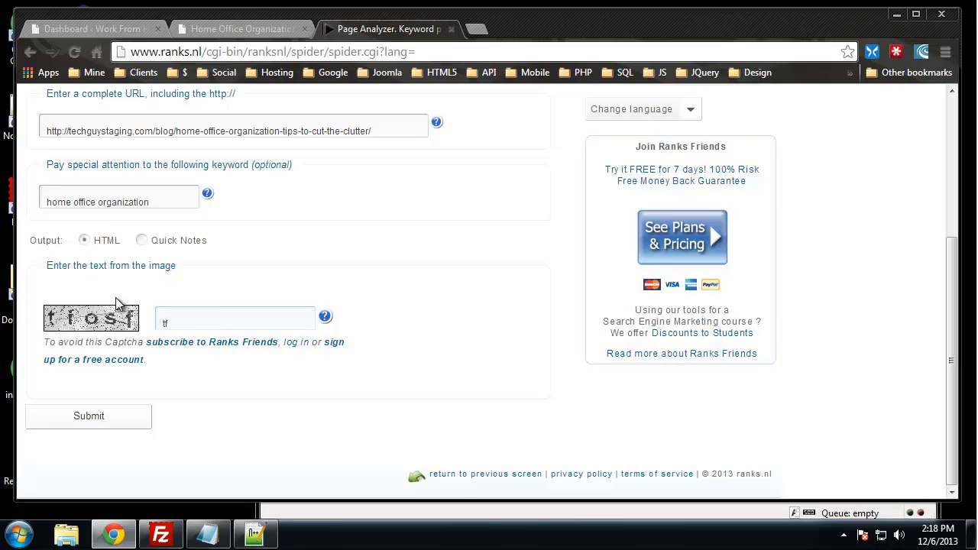
type("tfosf")
left_click(124, 423)
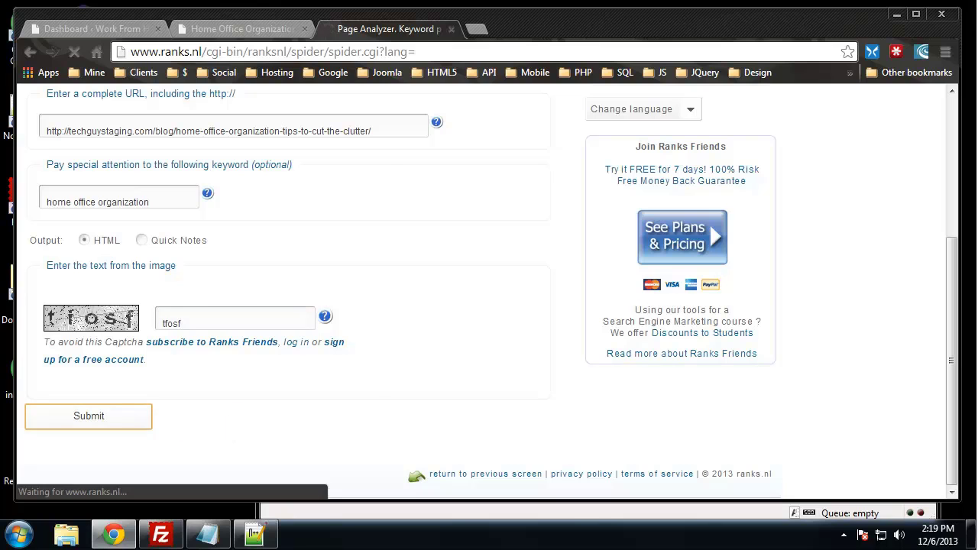
Examine the Ranks Wizard chart, checking the wizard scores of the "home office" and "home office organization" bars.
scroll(405, 355, "down", 1)
scroll(489, 306, "down", 1)
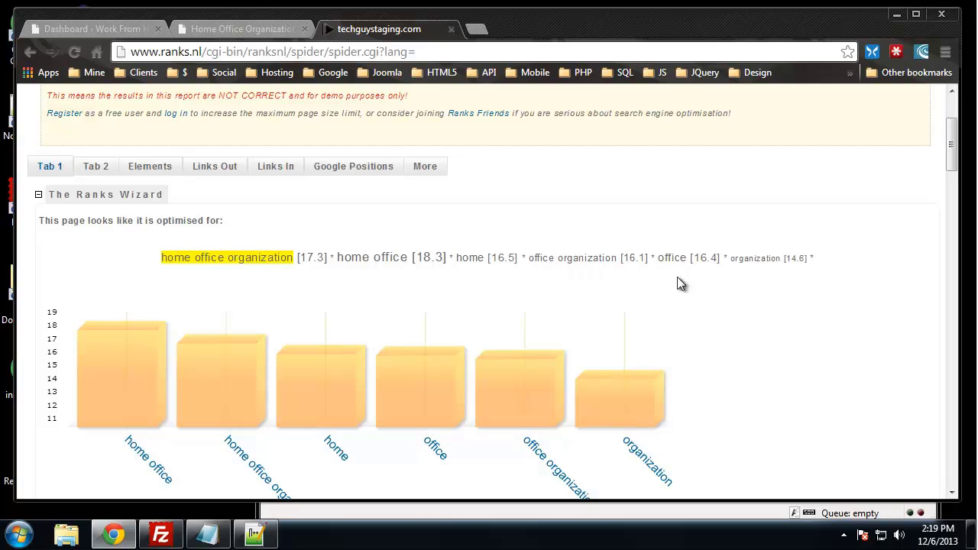
scroll(316, 252, "down", 1)
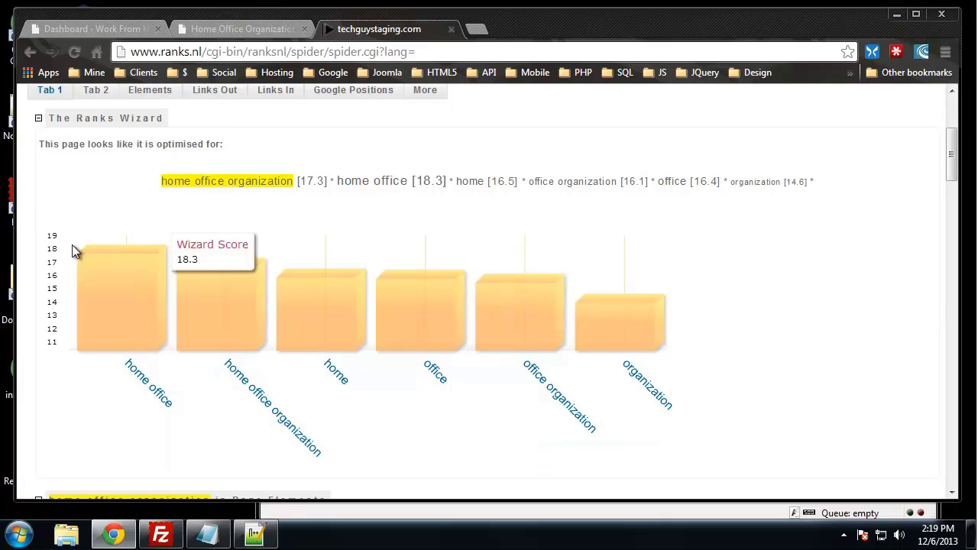
scroll(106, 295, "down", 1)
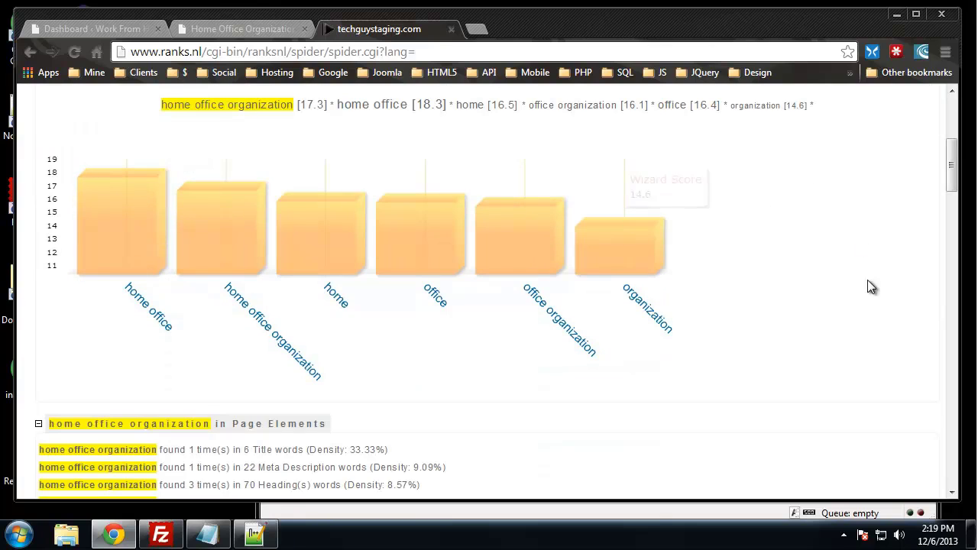
scroll(137, 376, "down", 1)
scroll(141, 373, "up", 1)
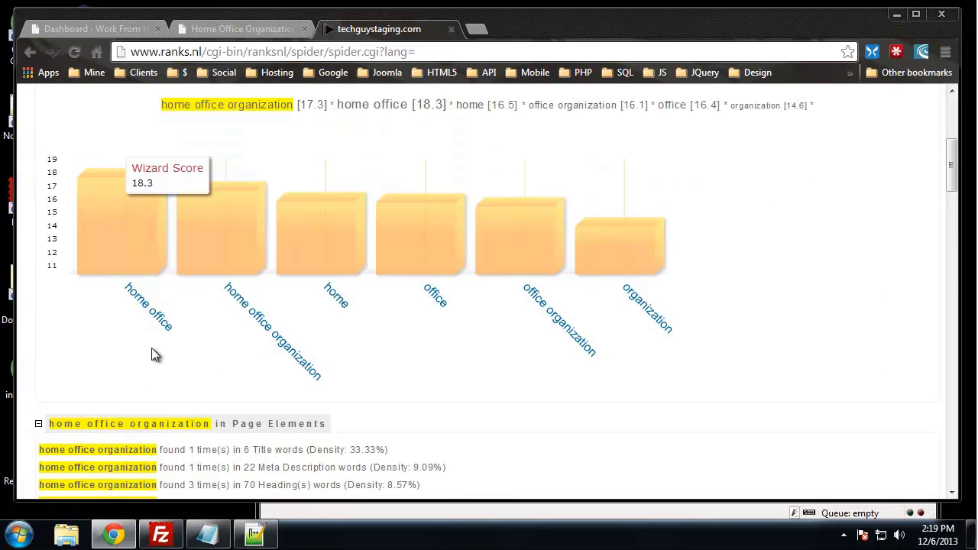
mouse_move(135, 230)
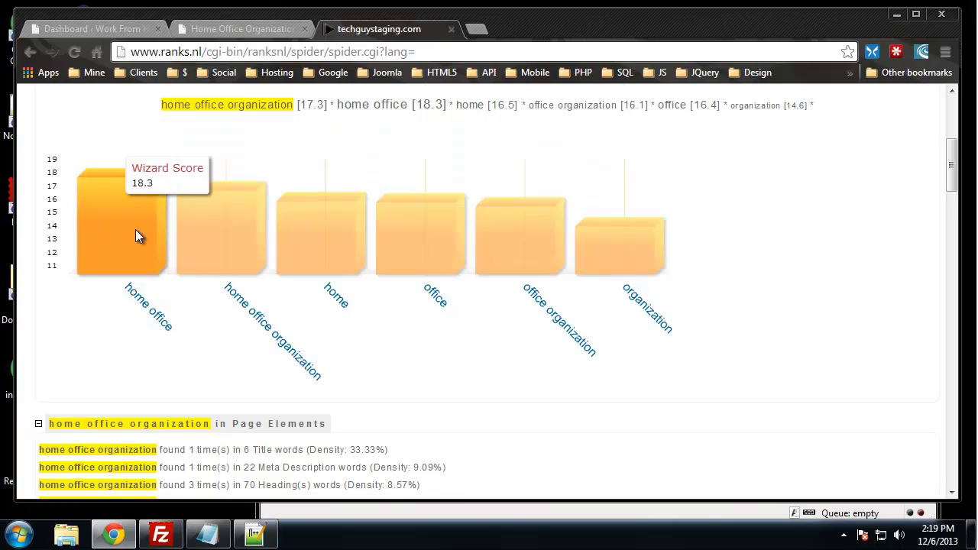
mouse_move(211, 233)
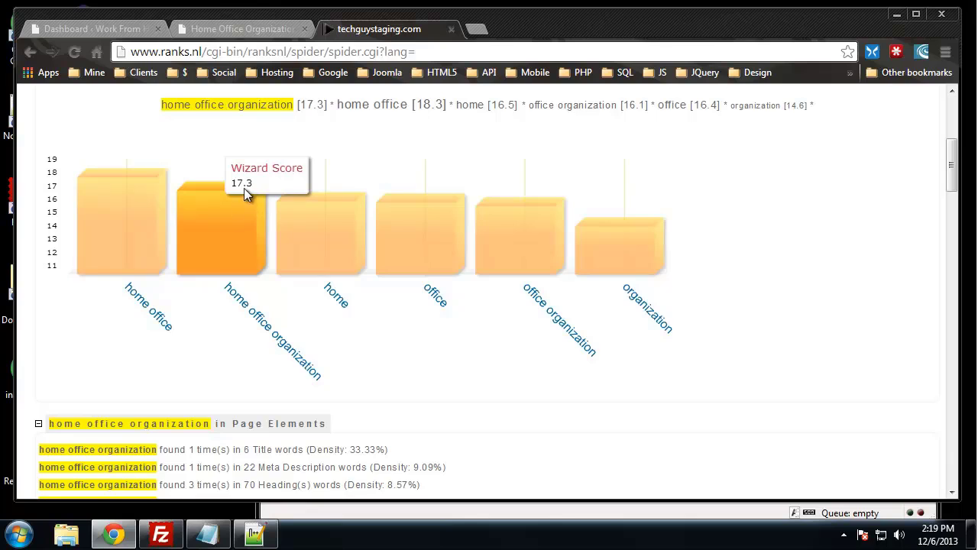
Examine where "home office organization" occurs in the page elements, along with the Single Words and Phrases 2 tables.
scroll(234, 278, "down", 2)
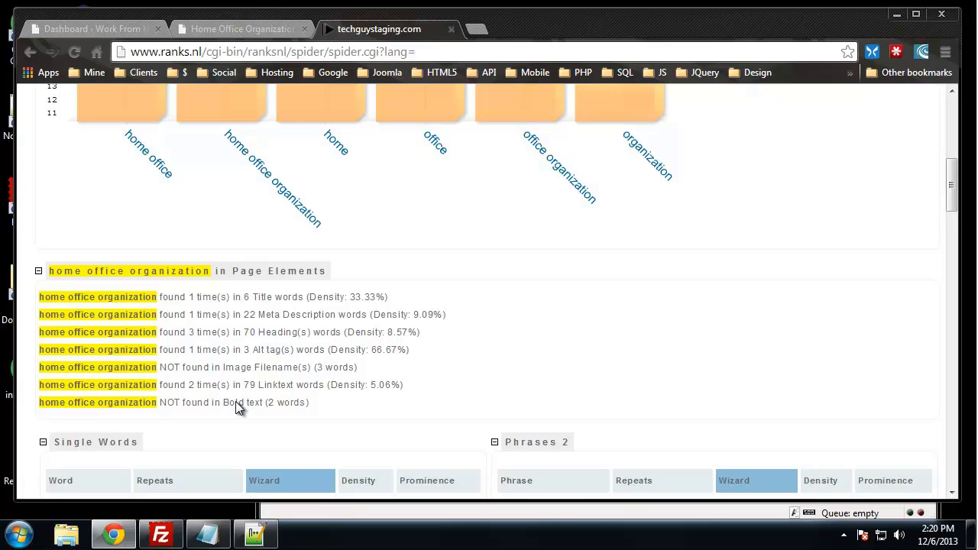
scroll(237, 404, "down", 2)
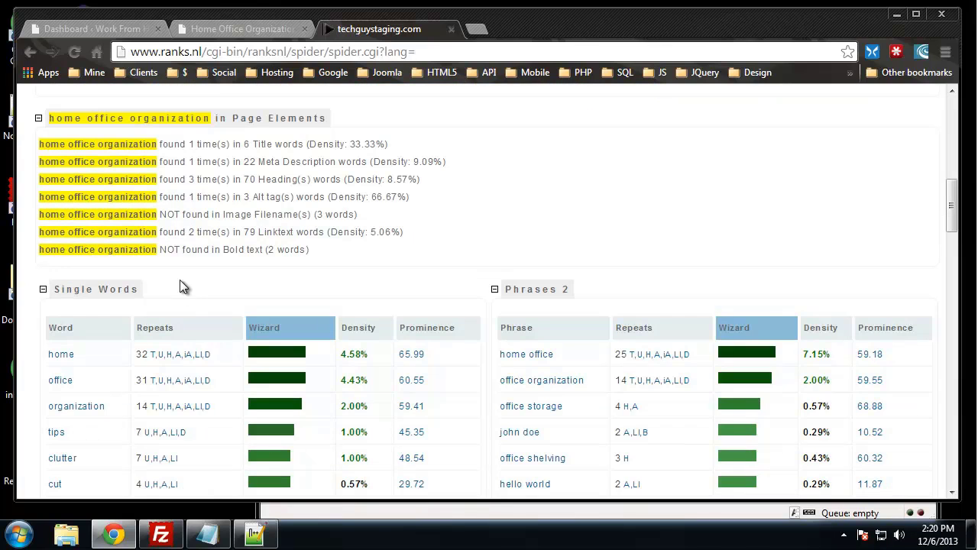
scroll(183, 286, "down", 1)
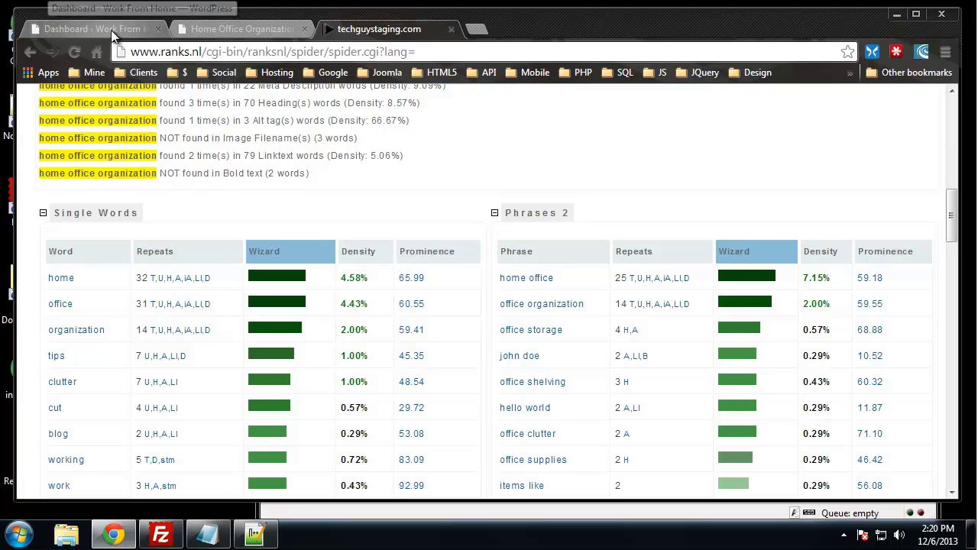
scroll(157, 157, "down", 1)
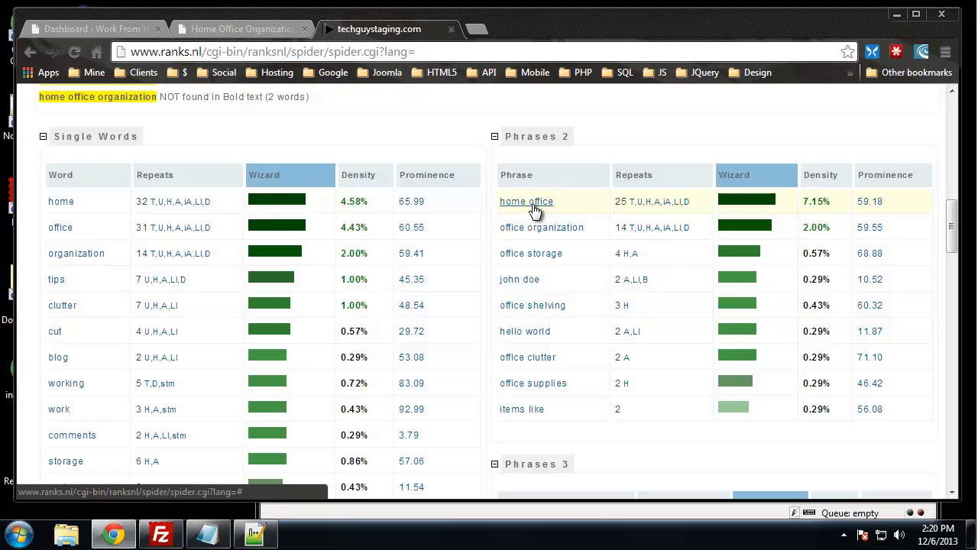
right_click(577, 228)
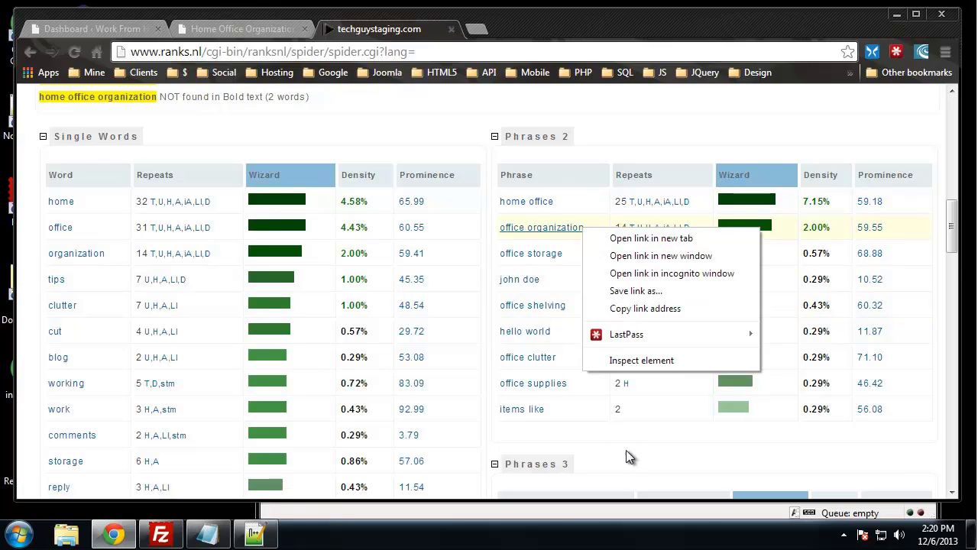
left_click(562, 139)
Review the Phrases 3 table, the remaining single words and the TagCloud, then return toward the start of the report.
scroll(754, 303, "down", 2)
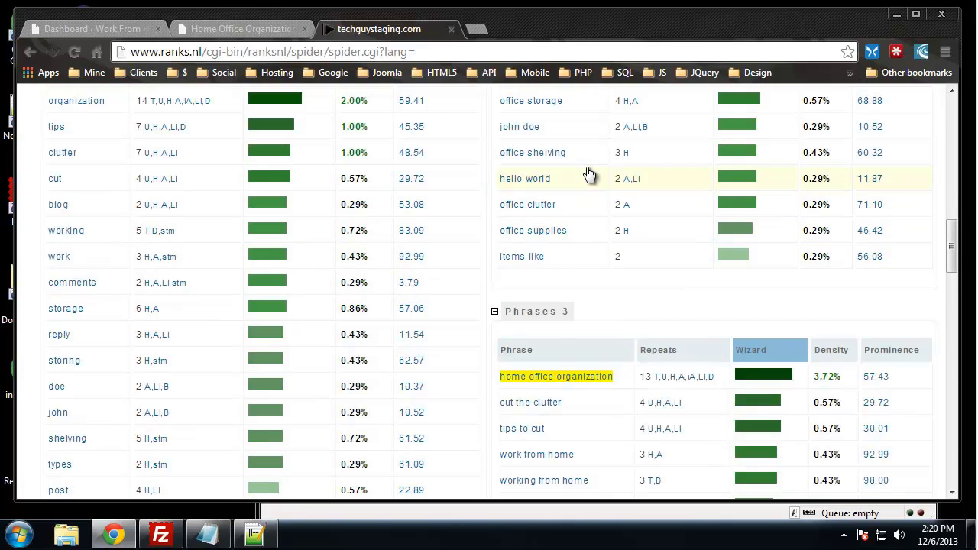
scroll(665, 206, "down", 1)
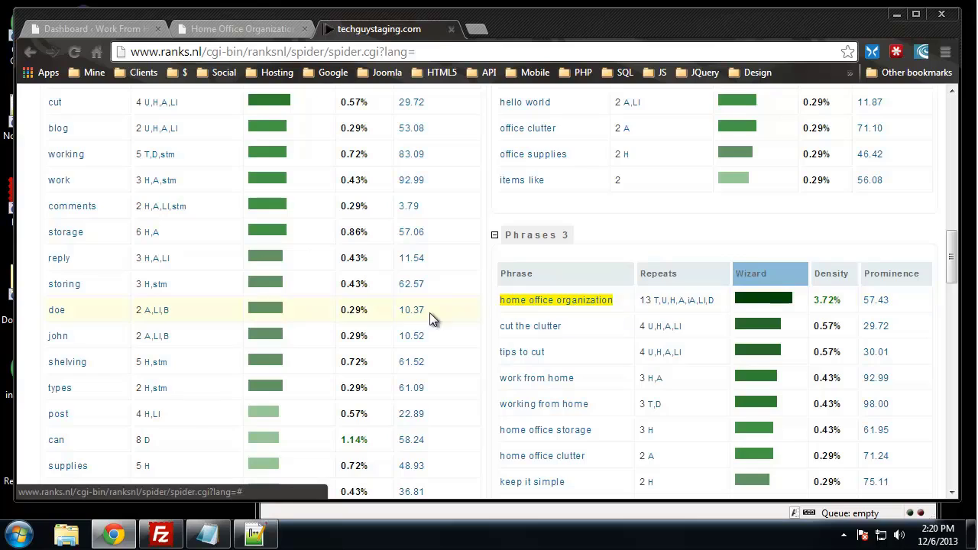
scroll(481, 267, "down", 4)
scroll(459, 269, "down", 3)
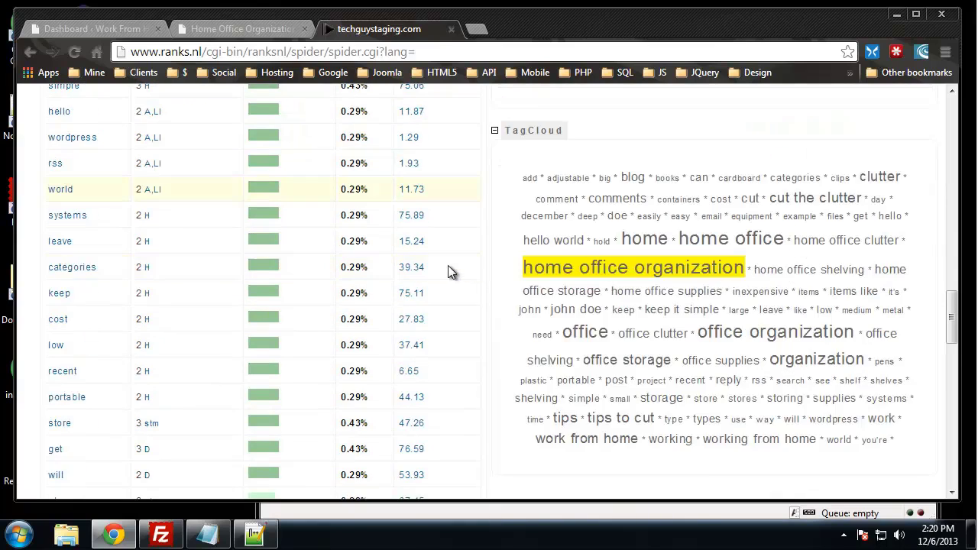
scroll(448, 265, "up", 3)
scroll(449, 265, "down", 15)
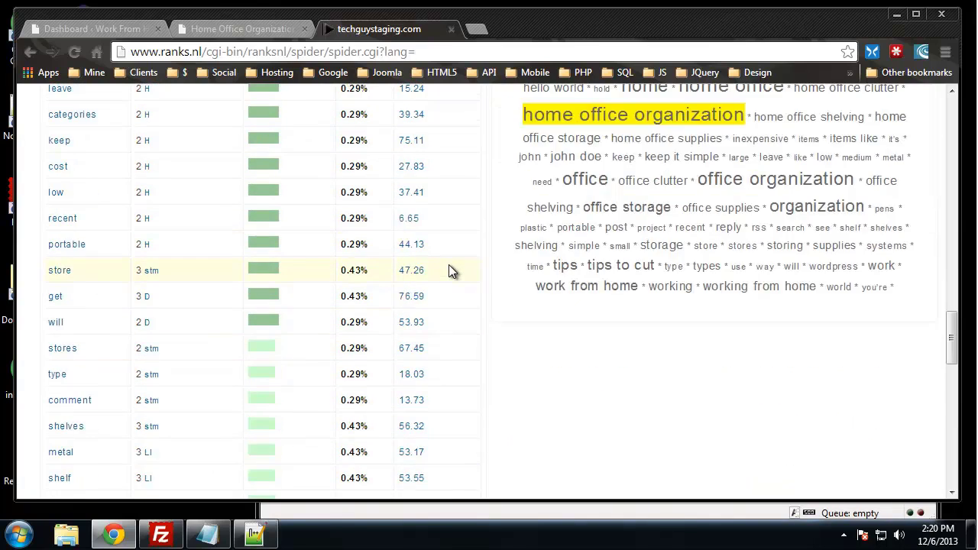
scroll(451, 268, "up", 20)
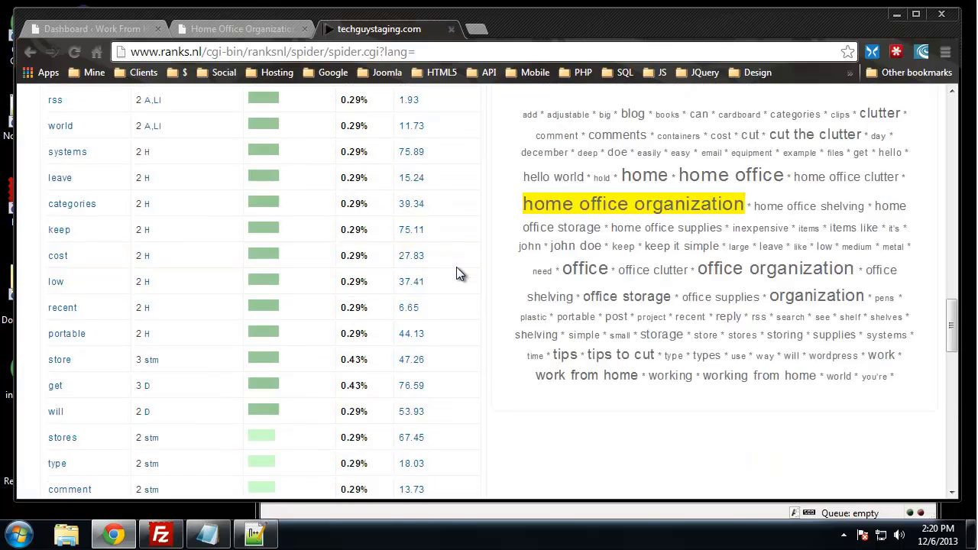
scroll(460, 272, "up", 10)
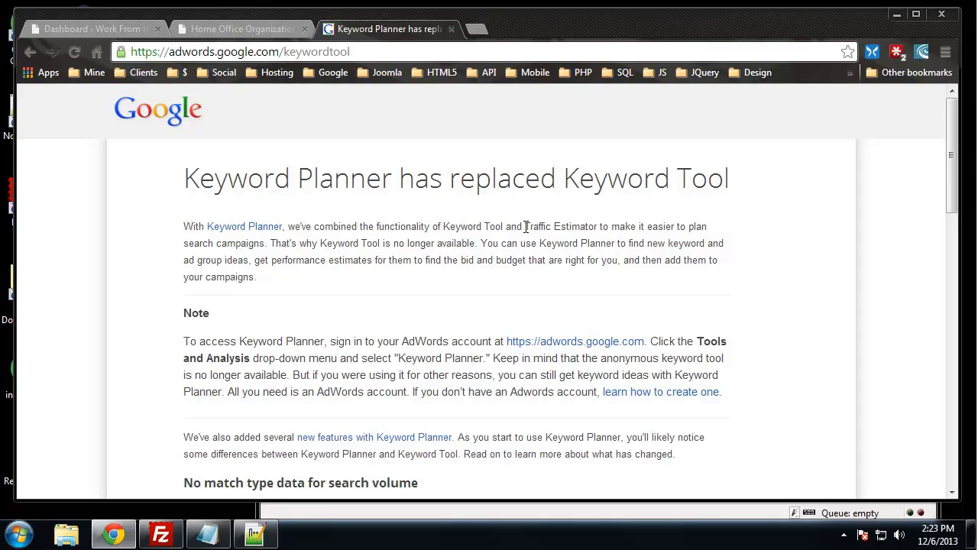
Highlight "Traffic Estimator" in the Keyword Planner replacement notice, then examine the rest of the page through Next steps.
left_click_drag(525, 226, 602, 226)
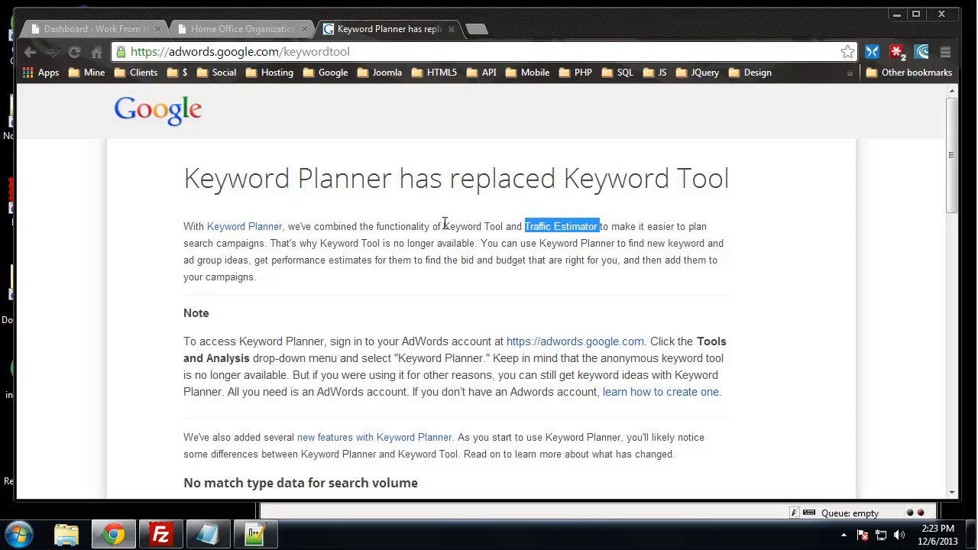
left_click(299, 240)
scroll(358, 343, "down", 4)
scroll(275, 238, "down", 5)
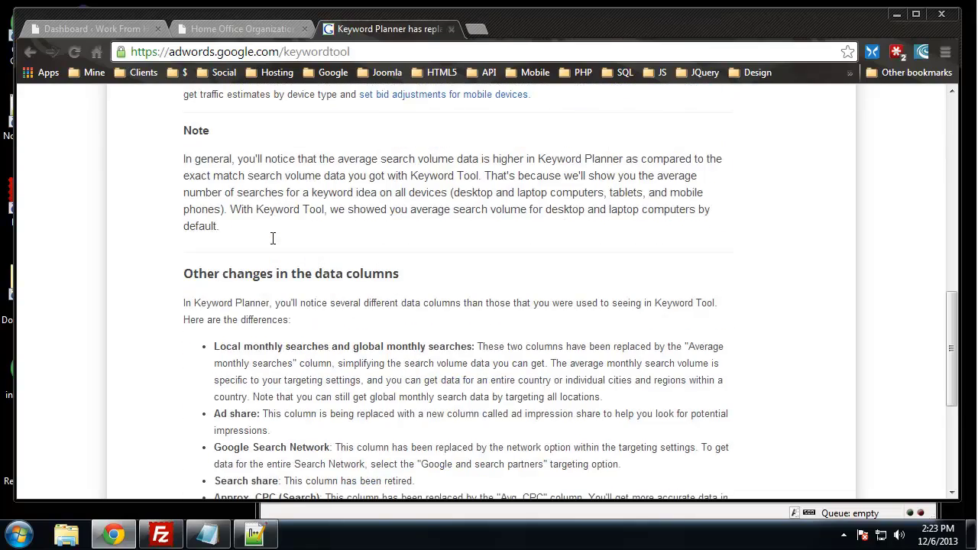
scroll(272, 237, "up", 9)
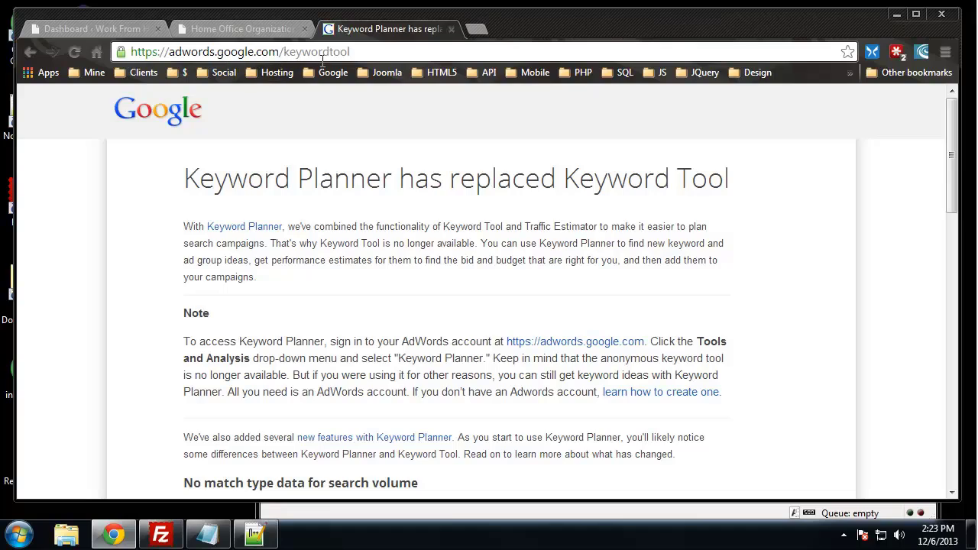
scroll(372, 263, "down", 15)
scroll(374, 266, "down", 1)
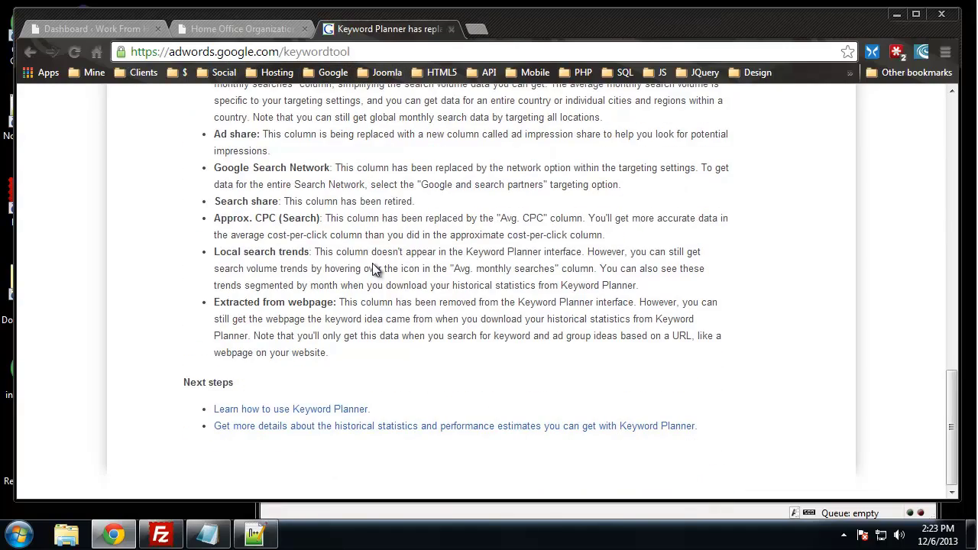
scroll(376, 267, "up", 5)
scroll(380, 260, "down", 5)
Open the "Learn how to use Keyword Planner" article and examine it through to its Next steps section.
left_click(248, 415)
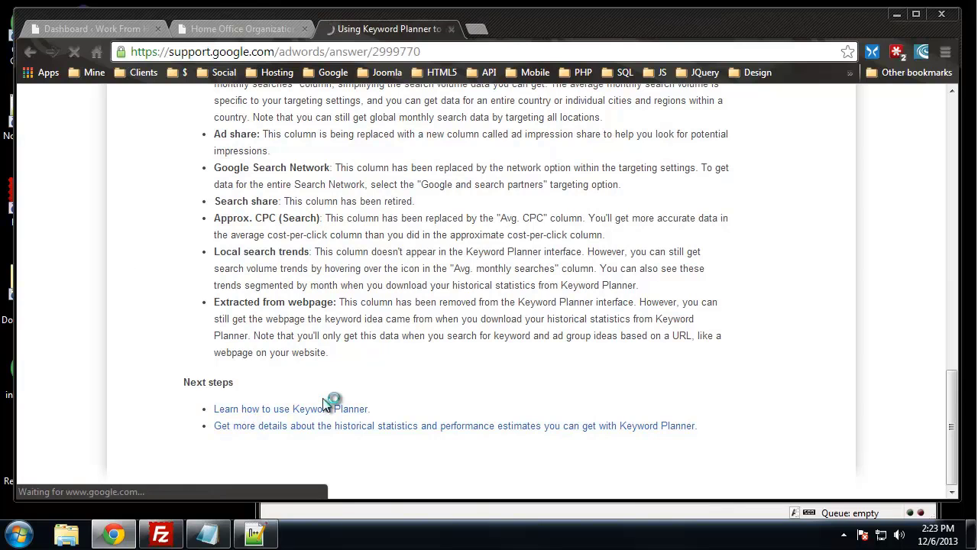
scroll(229, 275, "down", 2)
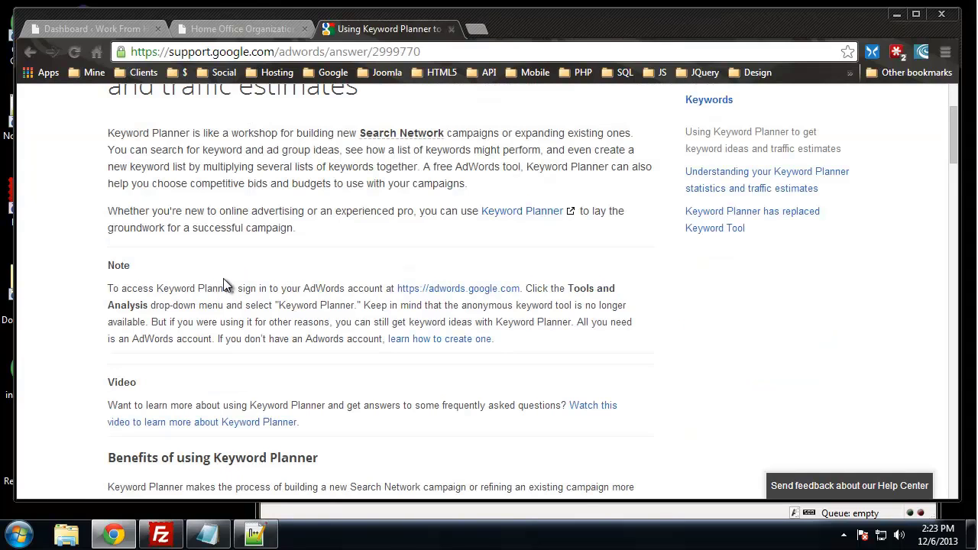
scroll(223, 279, "down", 2)
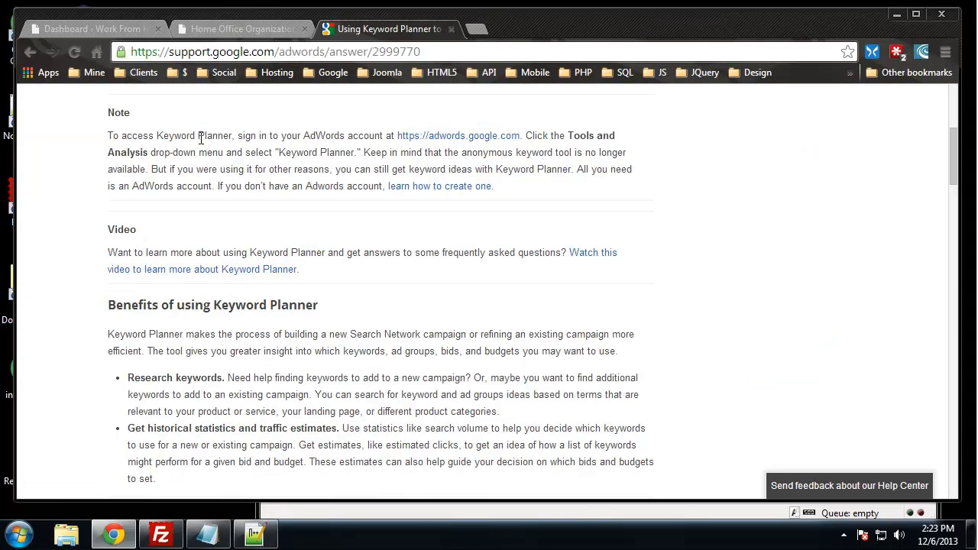
scroll(237, 321, "down", 3)
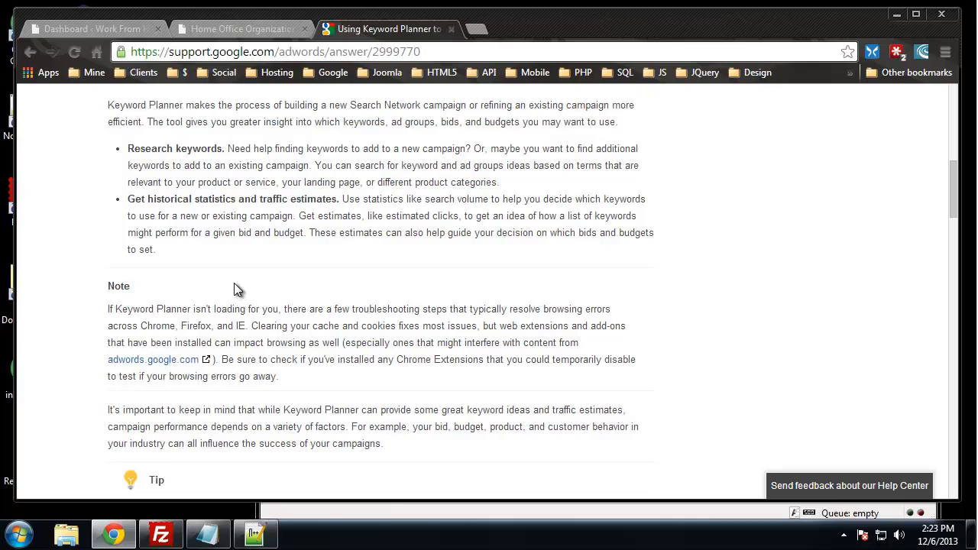
scroll(230, 275, "down", 8)
scroll(210, 254, "down", 10)
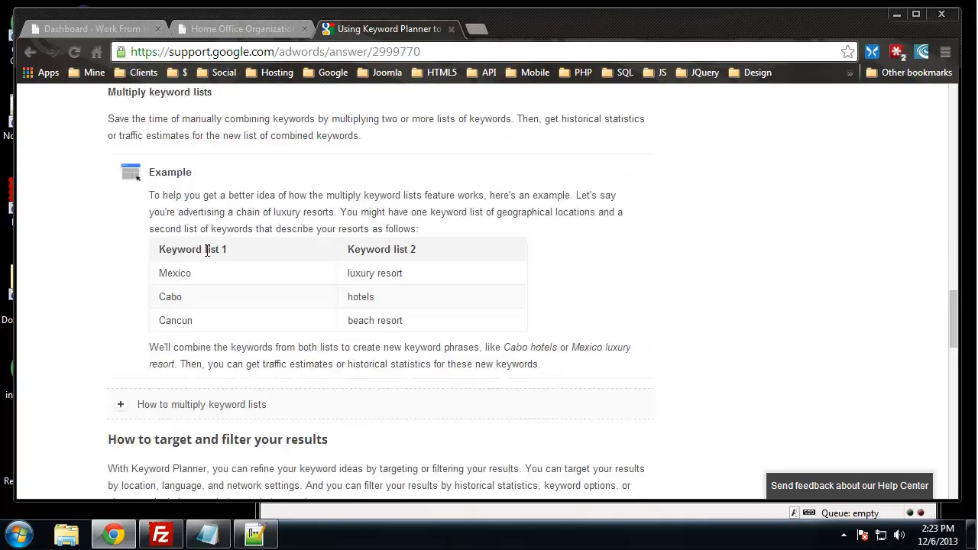
scroll(210, 255, "down", 10)
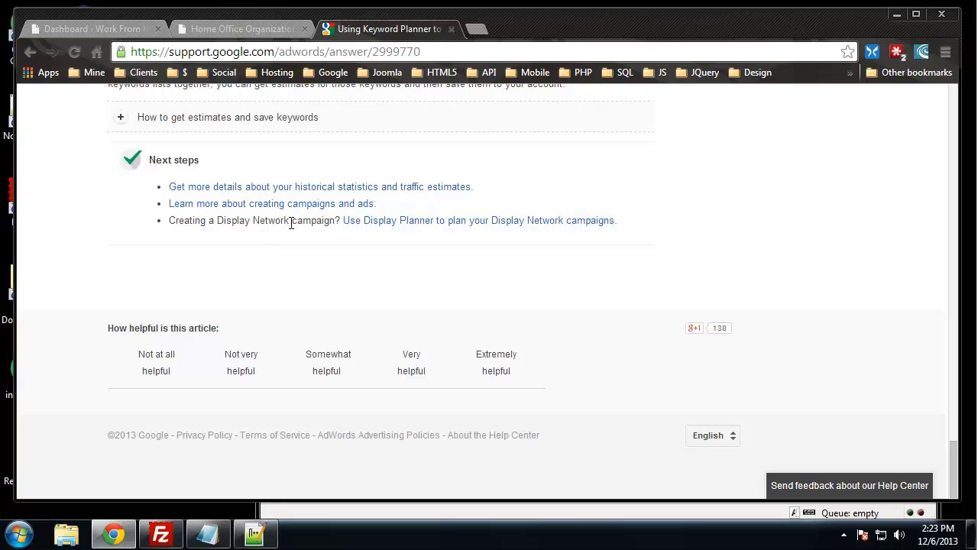
Open the article on planning Display Network campaigns with Display Planner and read to its numbered instructions.
left_click(363, 223)
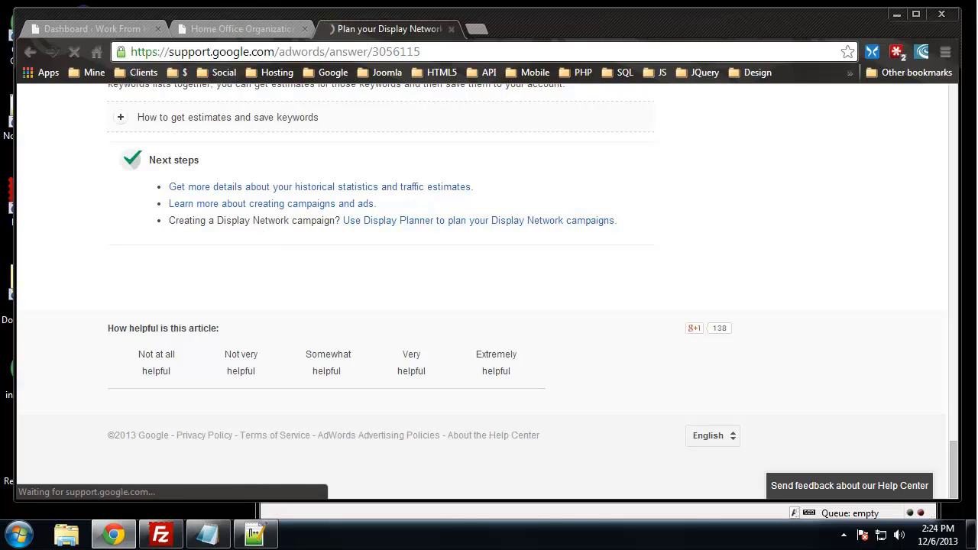
scroll(395, 288, "down", 3)
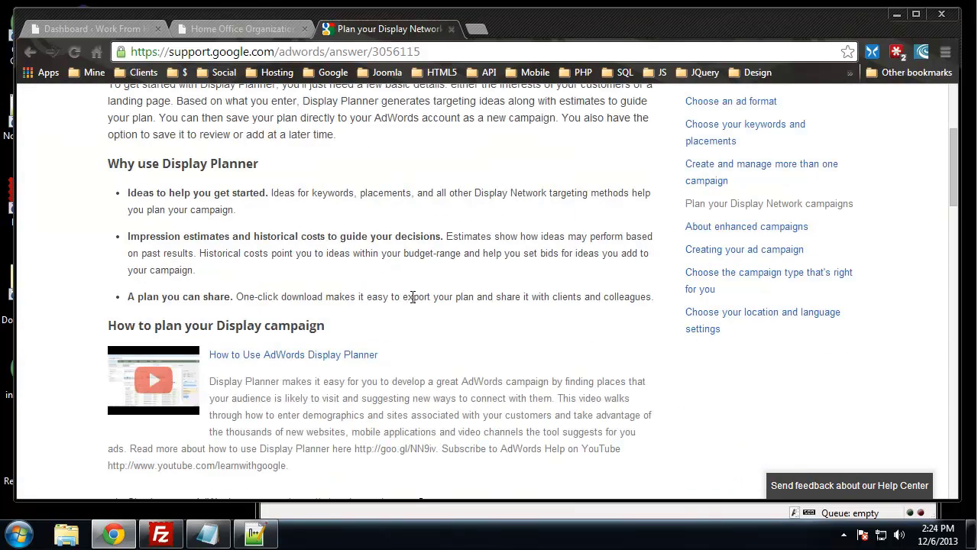
scroll(411, 300, "down", 4)
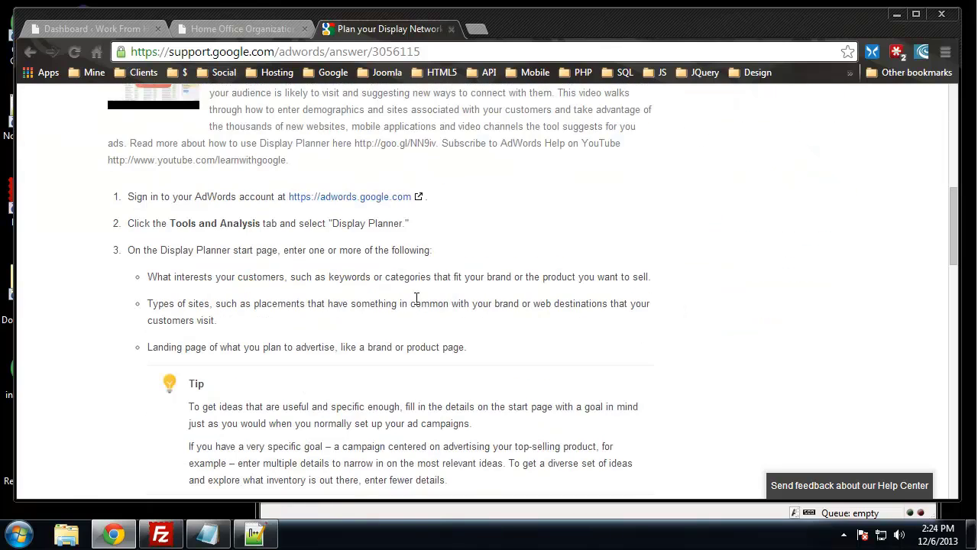
Open the adwords.google.com link from the article's sign-in instruction in a new tab.
scroll(425, 303, "up", 1)
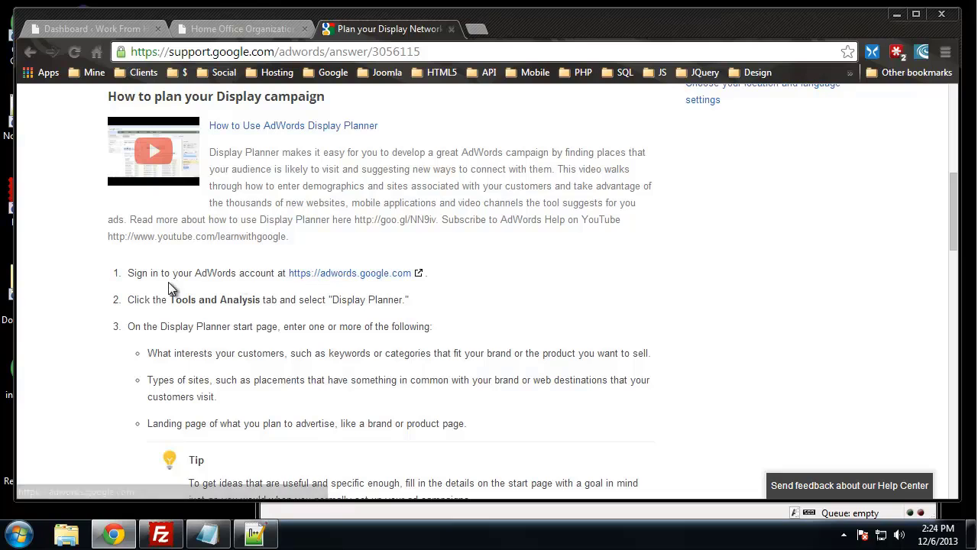
right_click(336, 276)
left_click(349, 287)
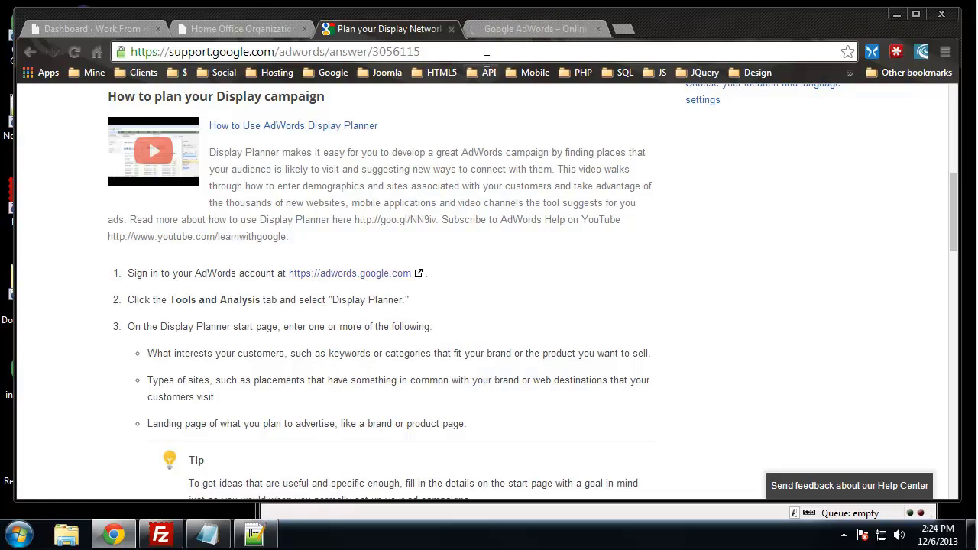
Sign in to the AdWords account from the Google AdWords overview page.
left_click(529, 29)
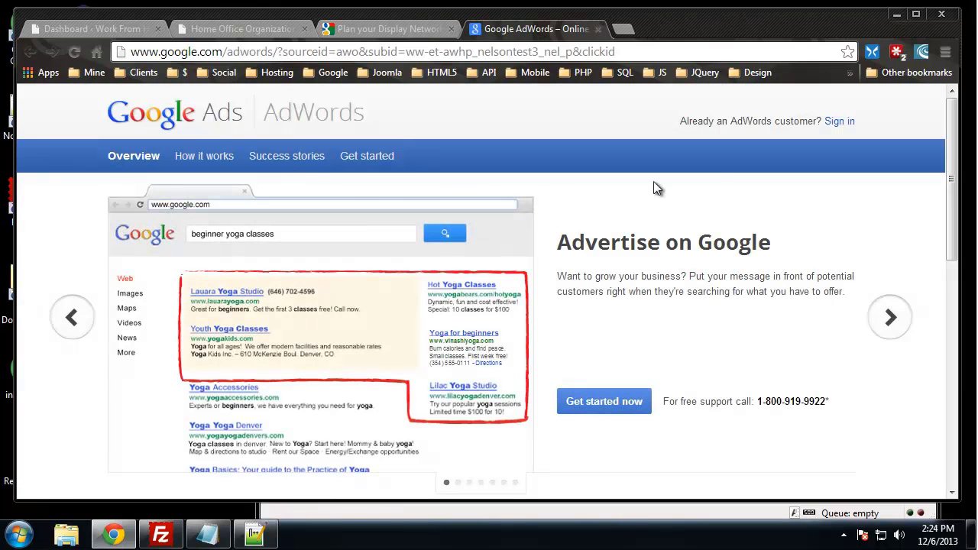
left_click(839, 123)
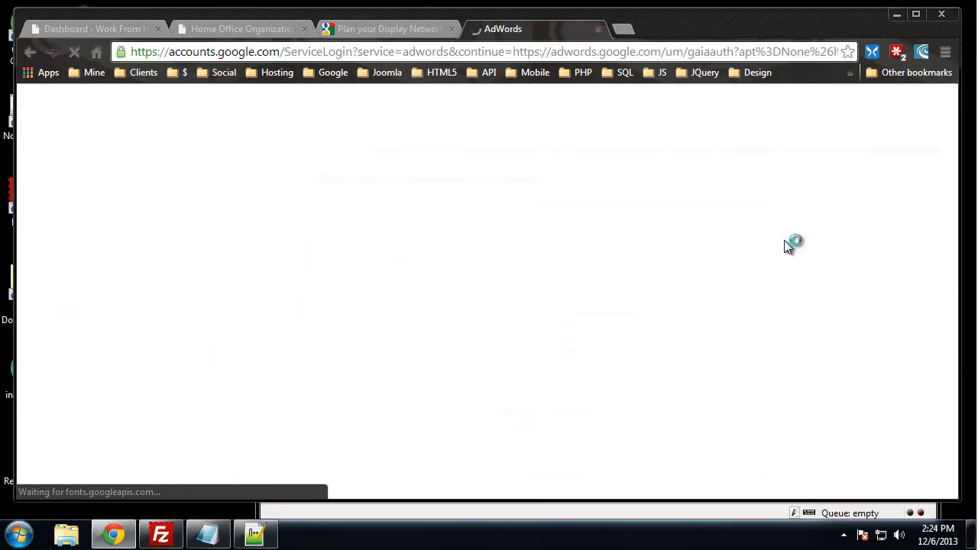
left_click(649, 336)
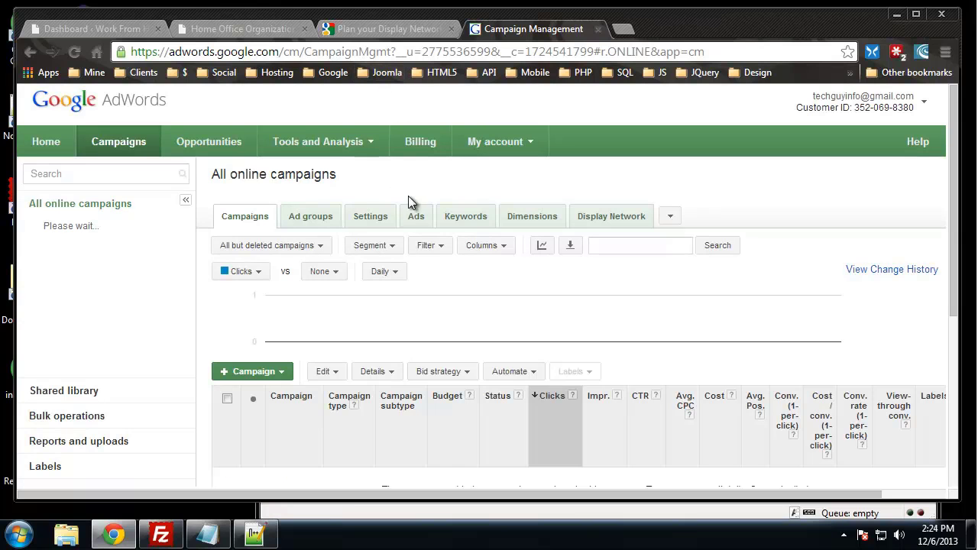
Recheck the sign-in and tool instructions in the Display Planner article, and open Keyword Planner in the AdWords account.
left_click(430, 29)
scroll(400, 264, "down", 2)
scroll(400, 264, "up", 1)
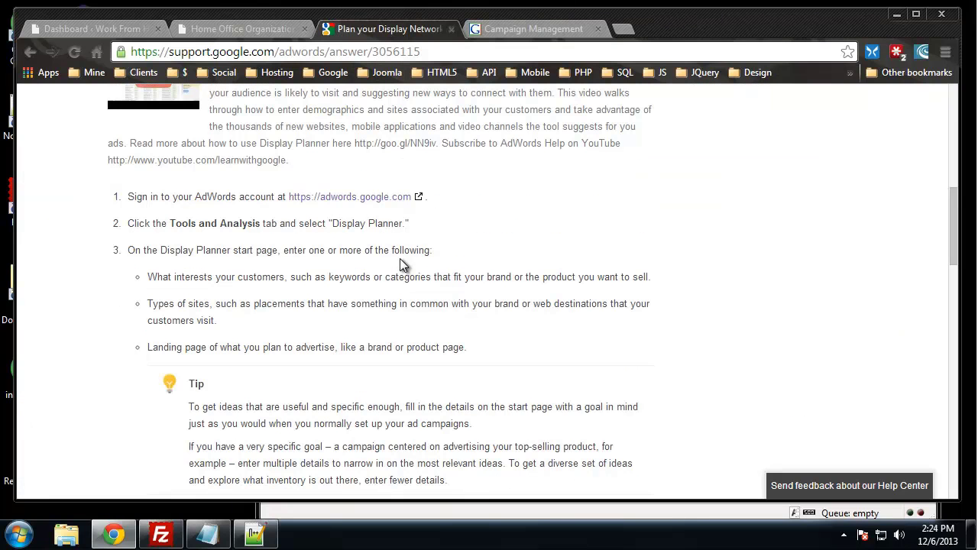
left_click(544, 28)
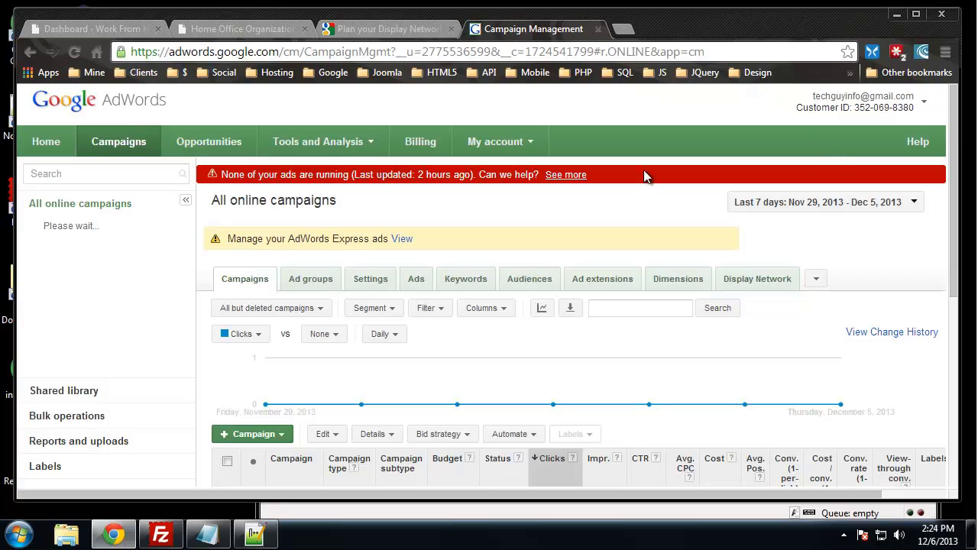
left_click(332, 152)
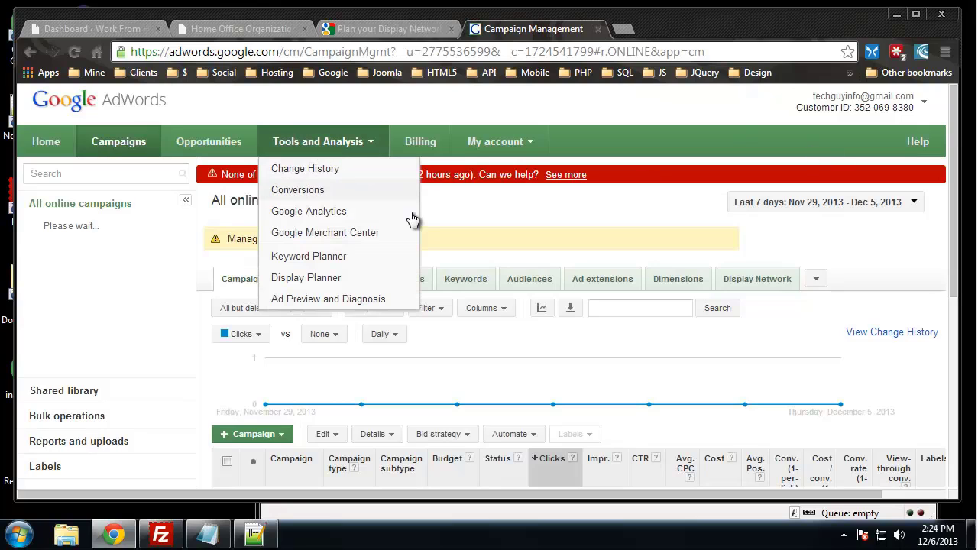
left_click(337, 260)
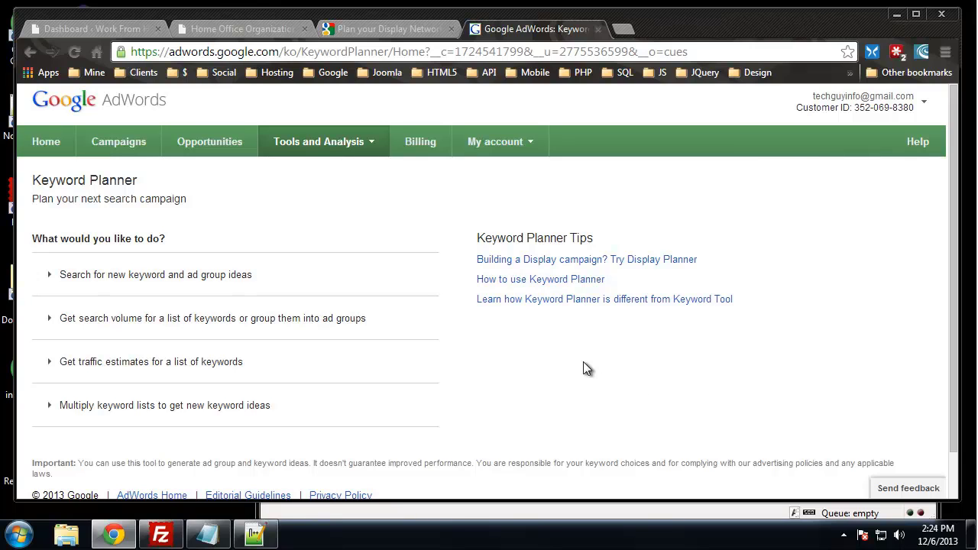
Open the search for new keyword and ad group ideas, and enter "Home Office Organization" as the product or service.
scroll(459, 361, "down", 1)
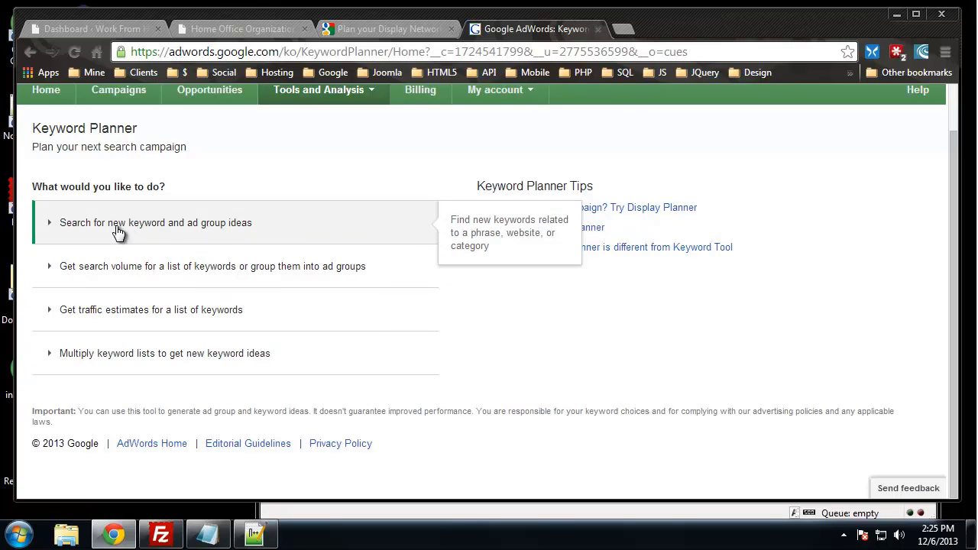
left_click(302, 231)
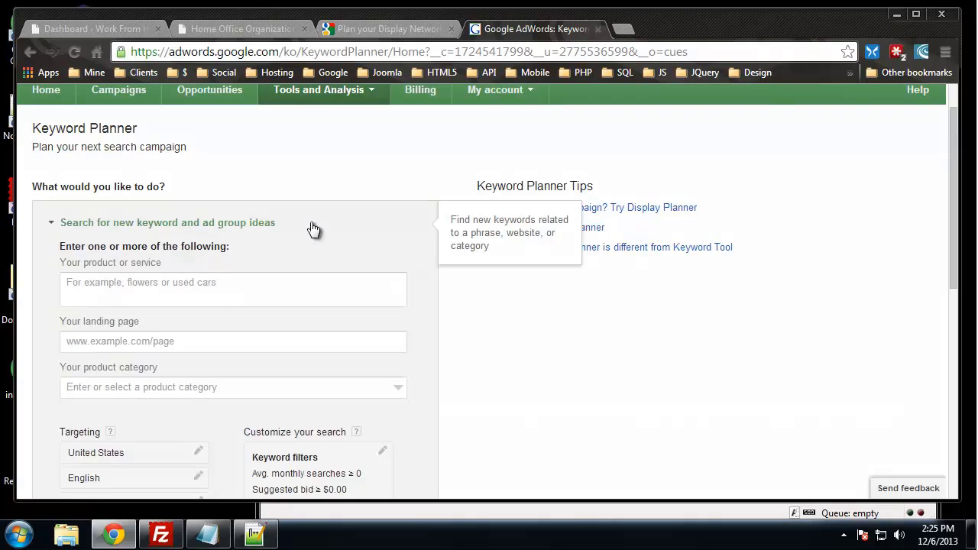
scroll(324, 245, "down", 1)
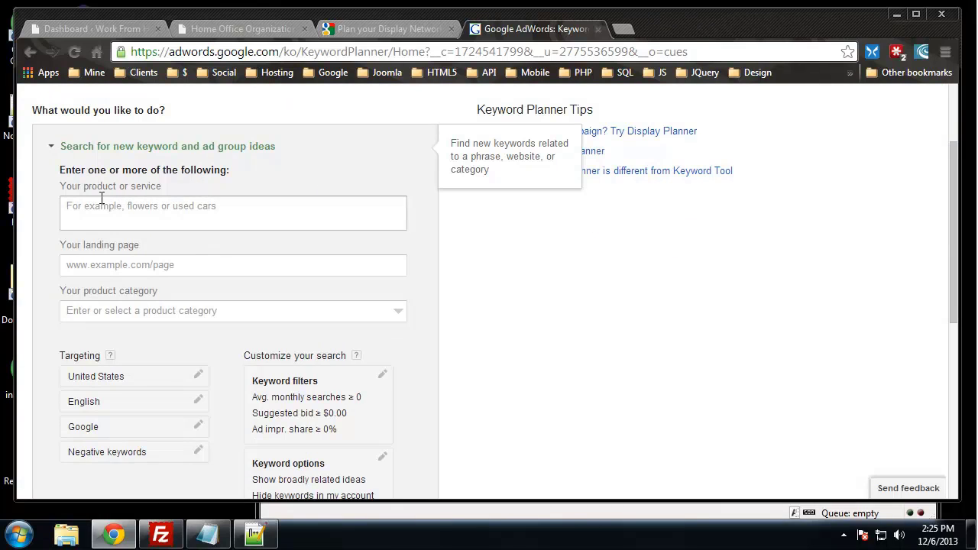
left_click(183, 208)
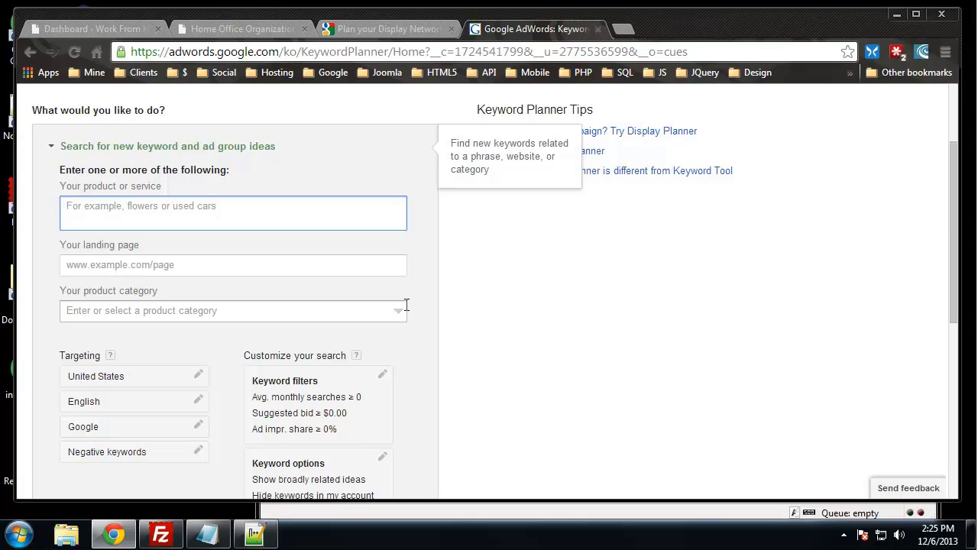
type("Home Office Organization")
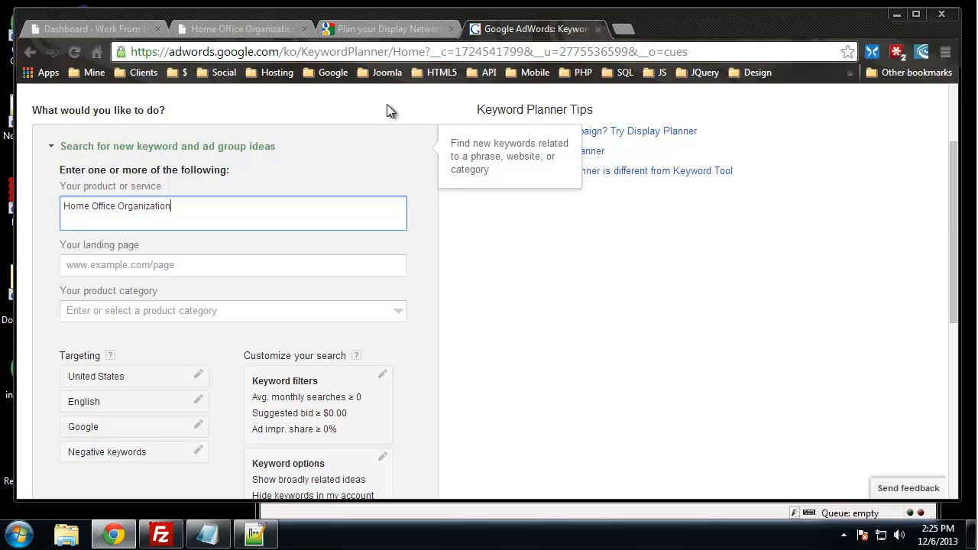
Shorten the open post's address to techguystaging.com/blog/, load the blog's home page and copy its address.
left_click(373, 29)
left_click(250, 31)
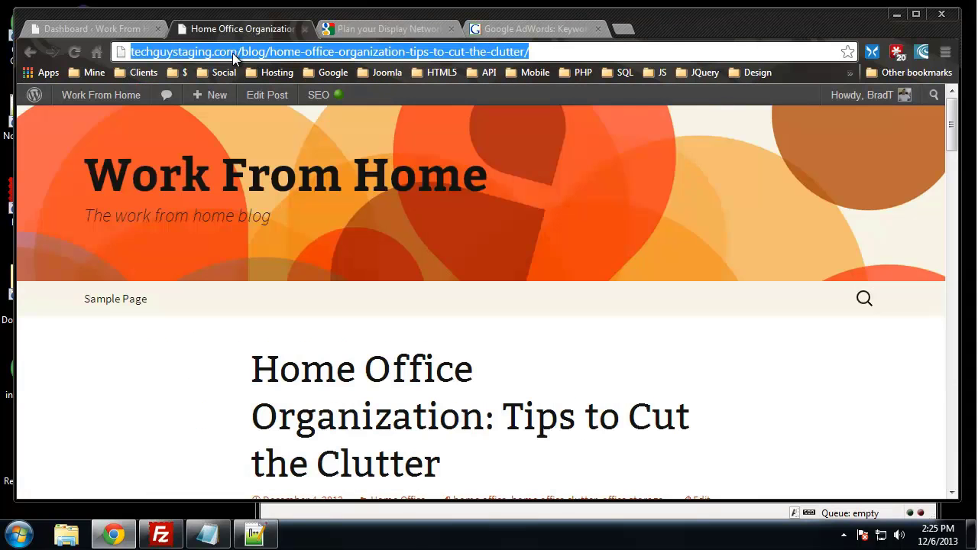
left_click(570, 50)
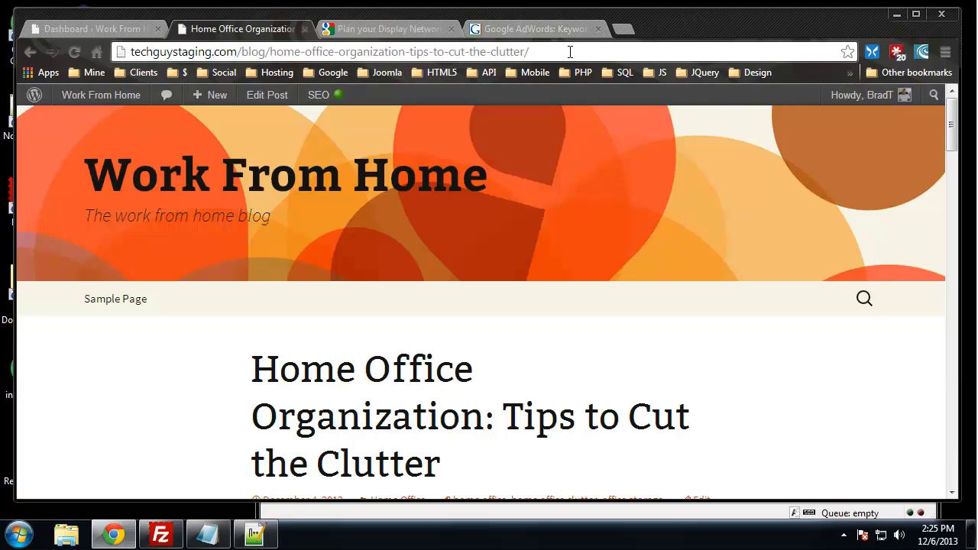
left_click_drag(551, 52, 271, 60)
key("BackSpace")
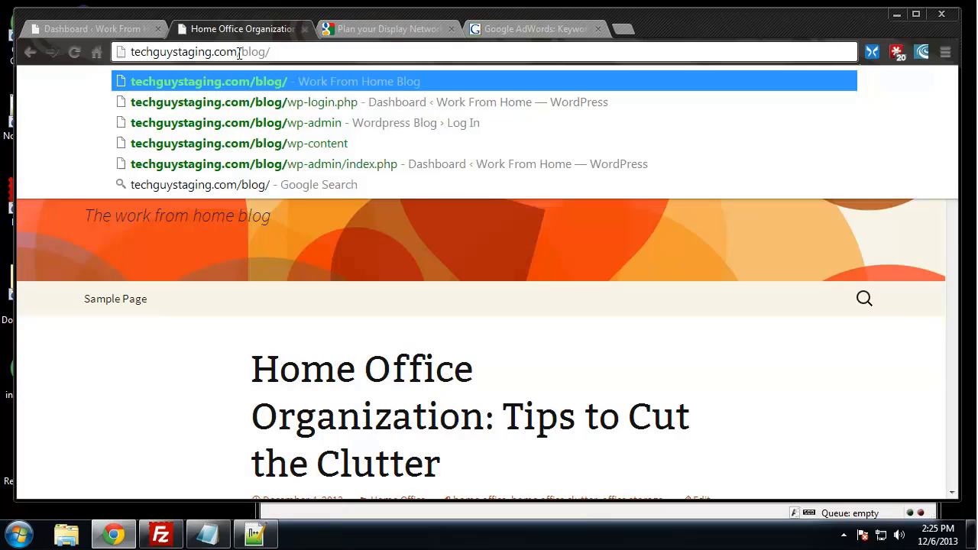
key("Return")
left_click(297, 53)
key("ctrl+c")
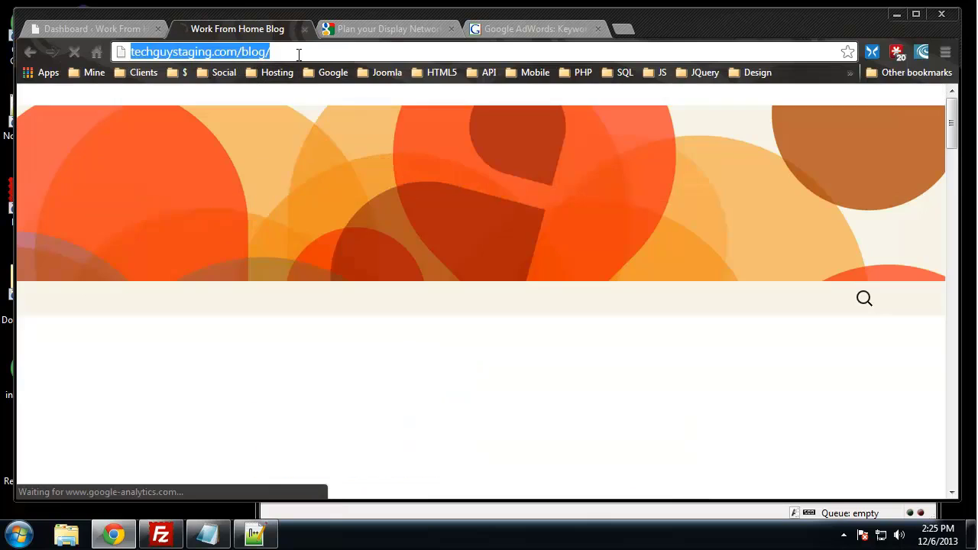
left_click(513, 23)
left_click(178, 268)
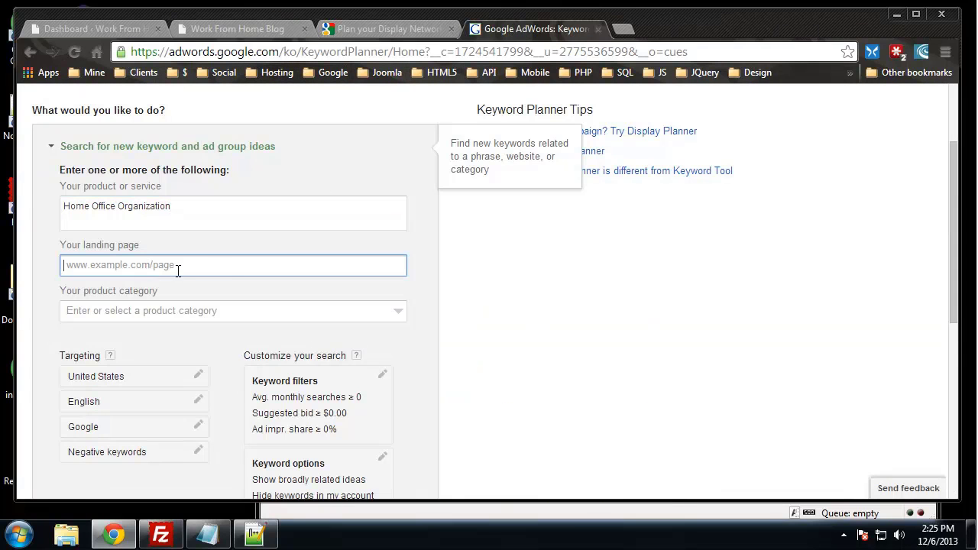
key("ctrl+v")
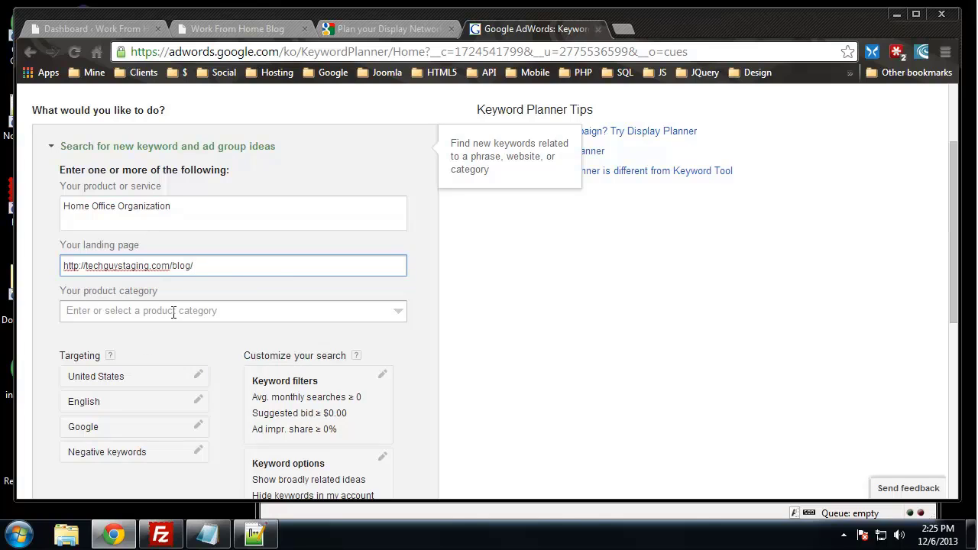
Set the product category to Business & Industrial.
left_click(396, 311)
scroll(395, 324, "down", 4)
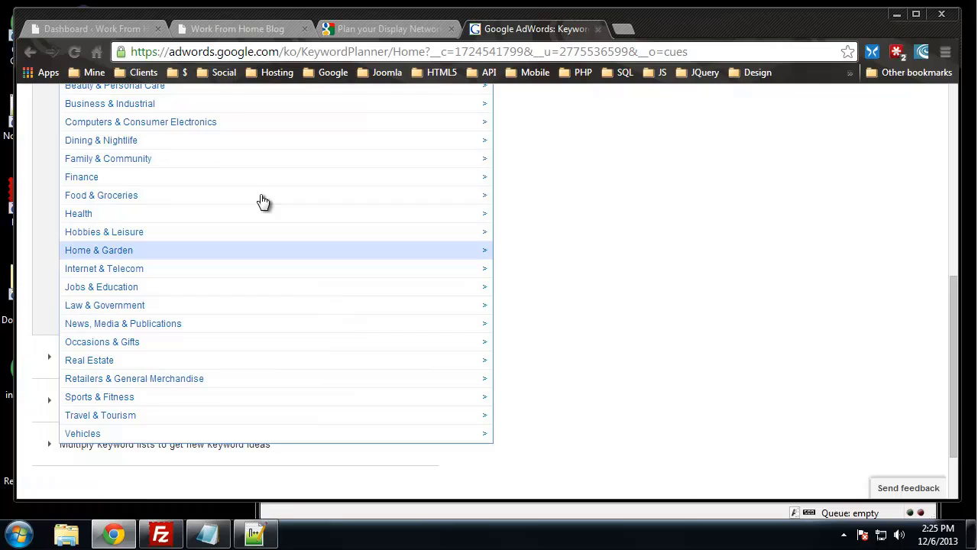
left_click(128, 105)
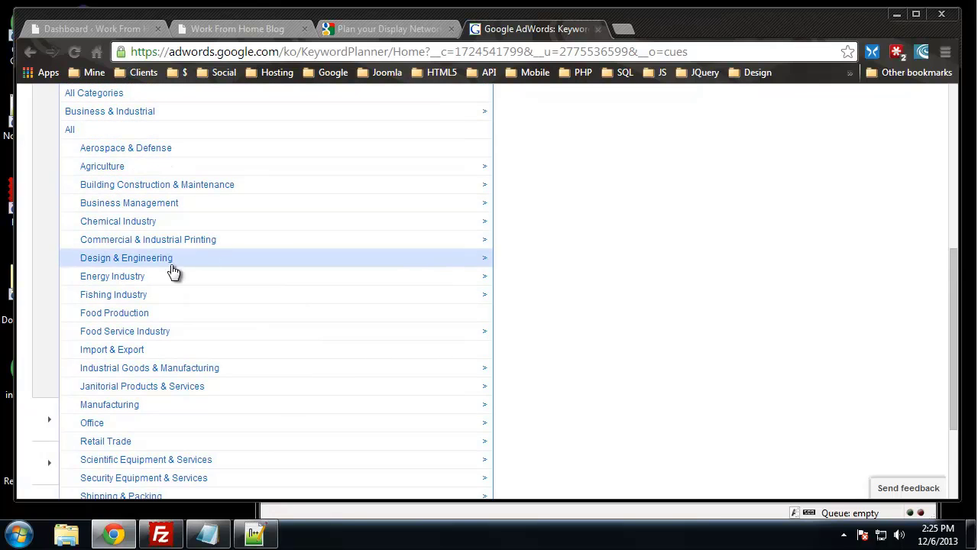
Try the Office subcategory, look through its entries and revert the product category to Business & Industrial.
left_click(156, 426)
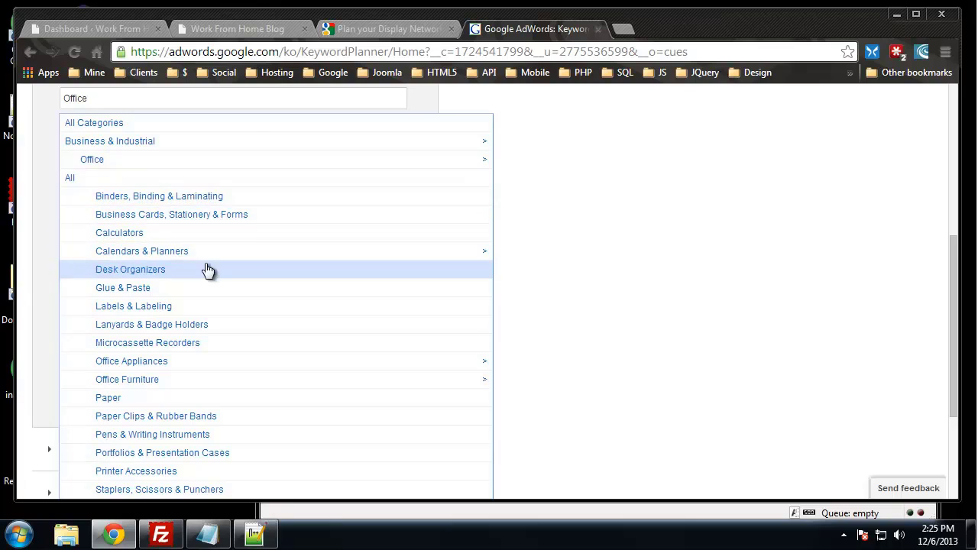
scroll(210, 271, "down", 2)
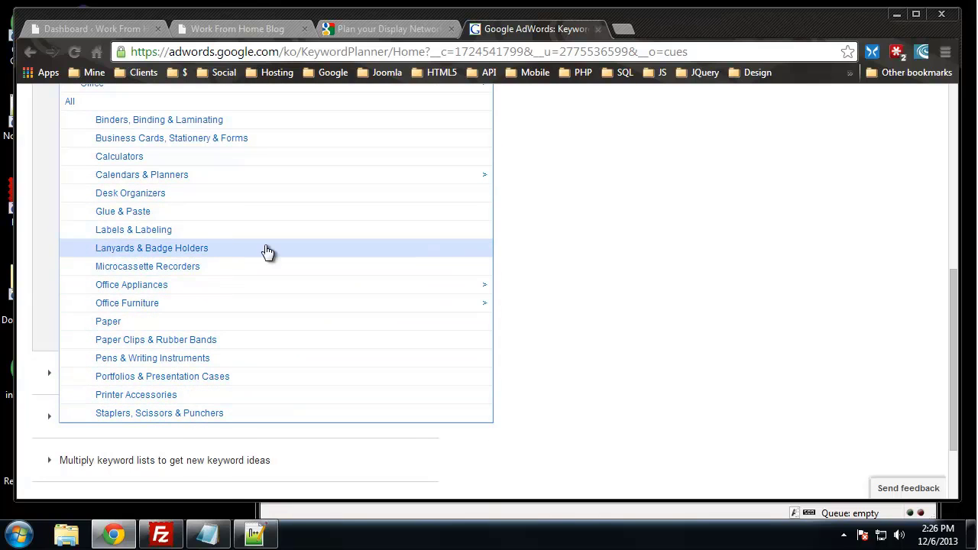
scroll(250, 252, "up", 2)
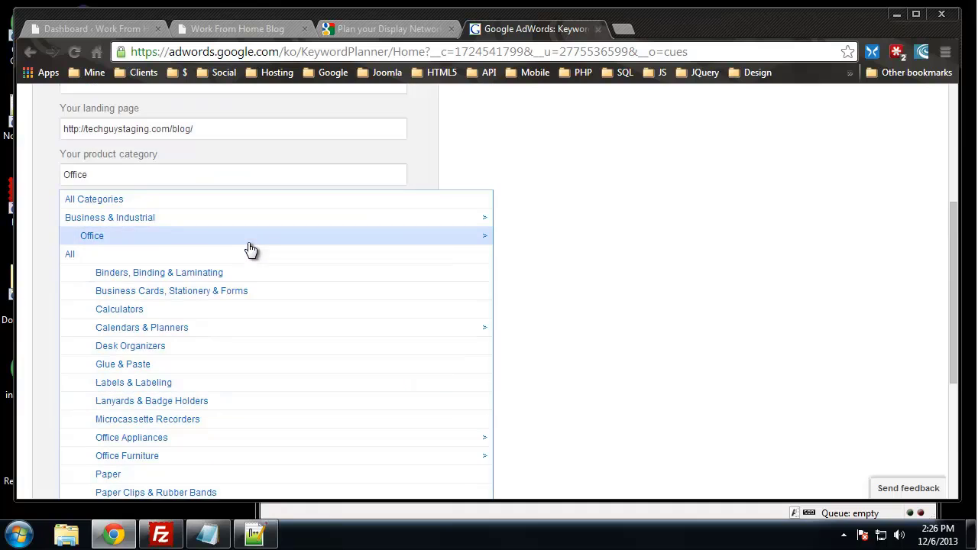
left_click(110, 217)
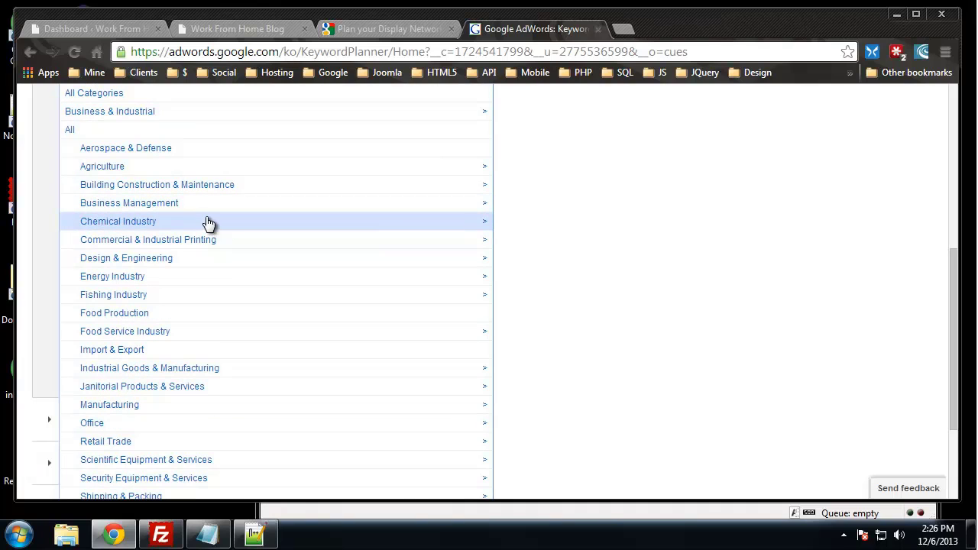
Close the category list and get ideas for the entered product, landing page and category.
scroll(209, 228, "down", 1)
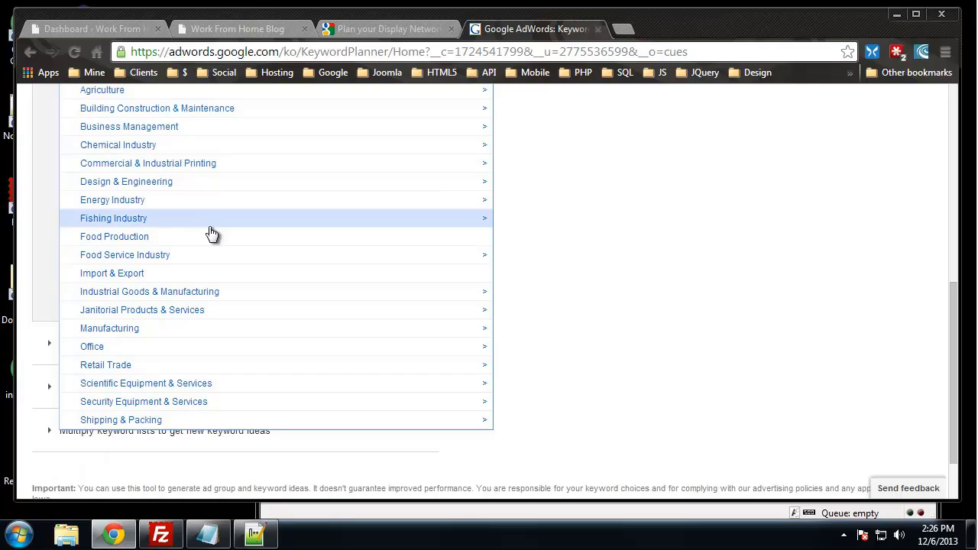
scroll(214, 233, "up", 4)
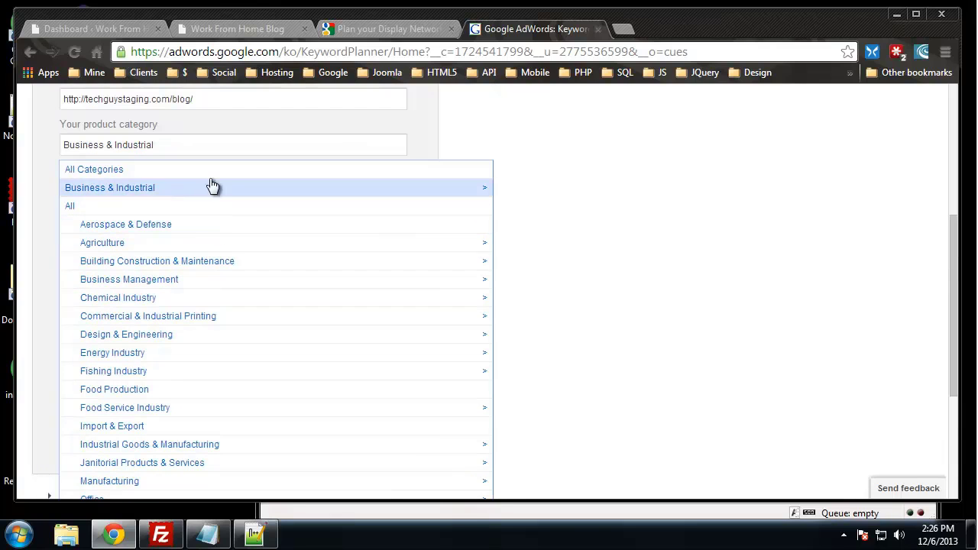
left_click(259, 130)
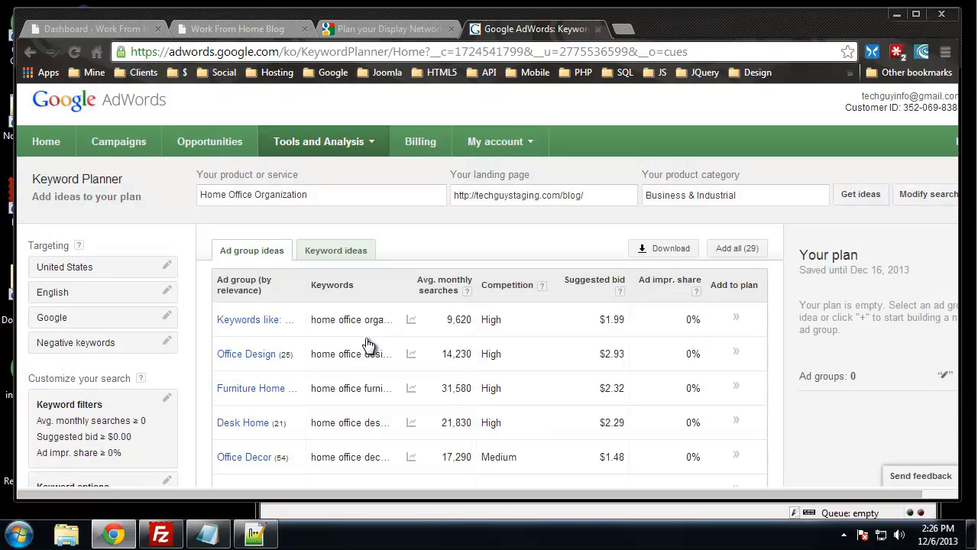
Look through the ad group ideas and add the Wall ad group to the plan.
scroll(382, 245, "down", 1)
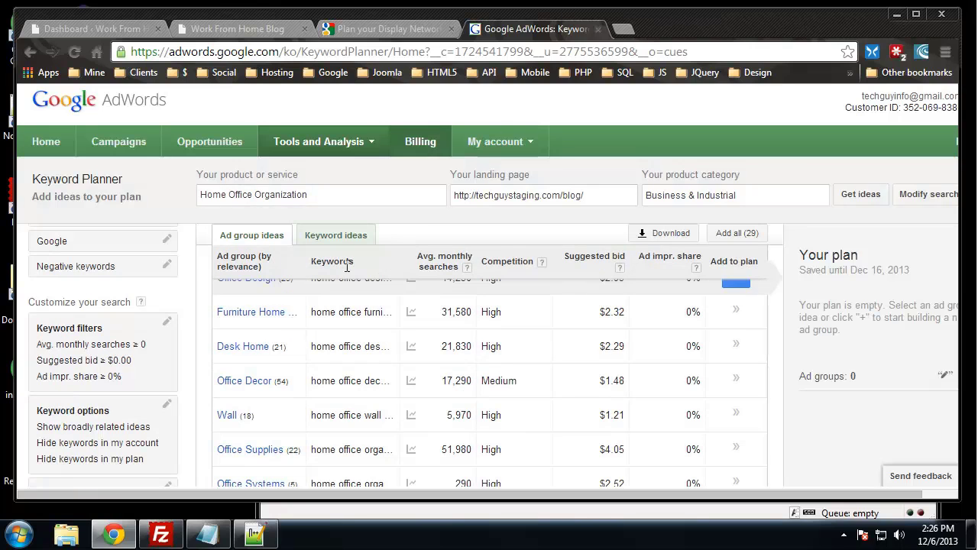
scroll(222, 321, "up", 1)
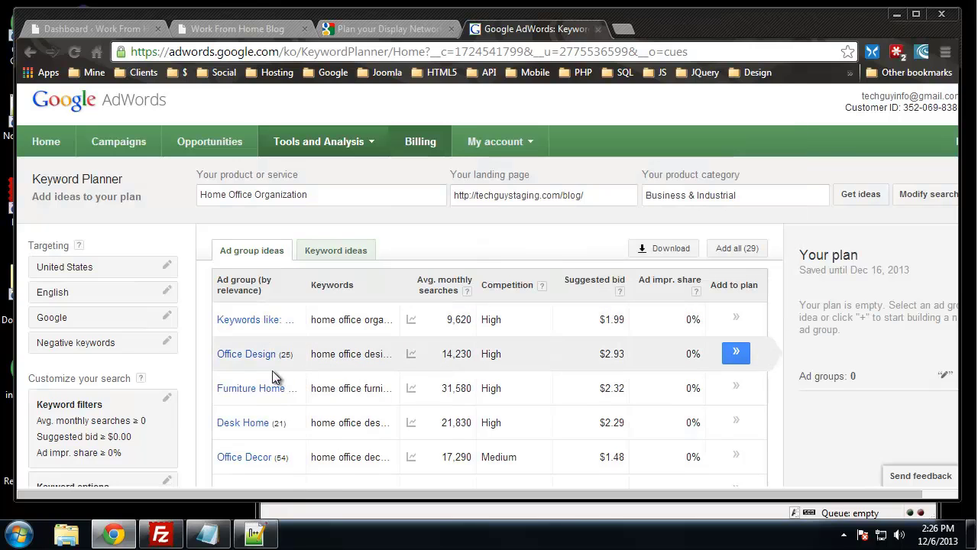
scroll(257, 367, "down", 1)
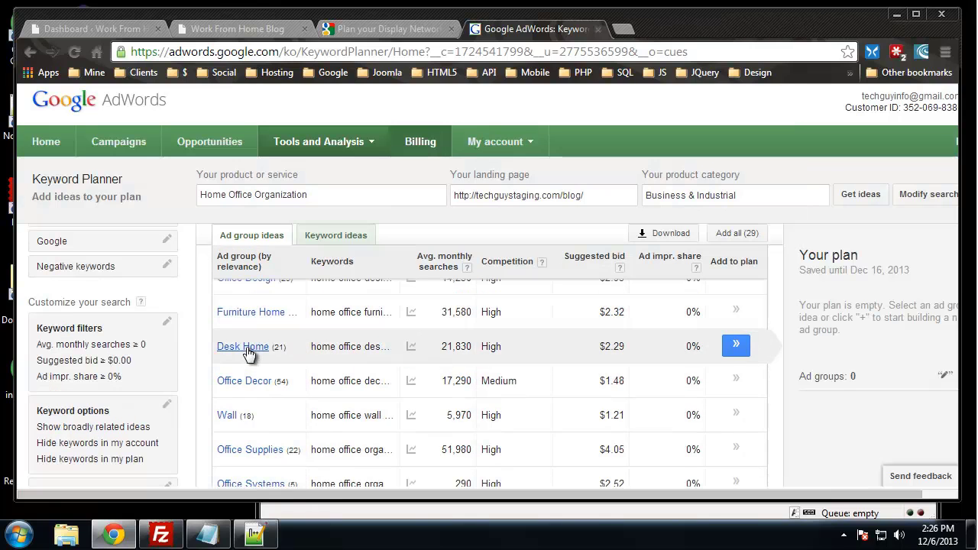
scroll(248, 354, "down", 1)
left_click(735, 339)
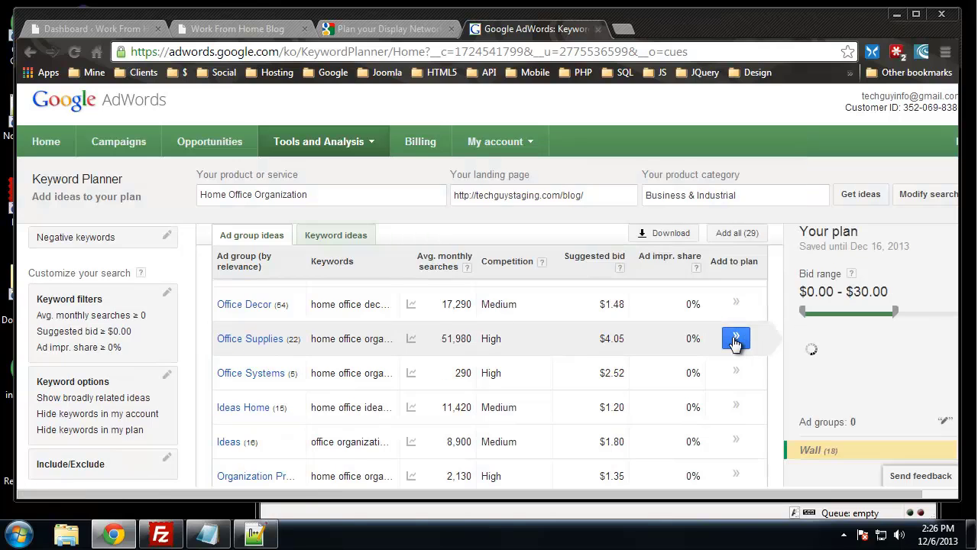
Show the individual keyword ideas and examine their average monthly searches and competition.
scroll(734, 348, "up", 2)
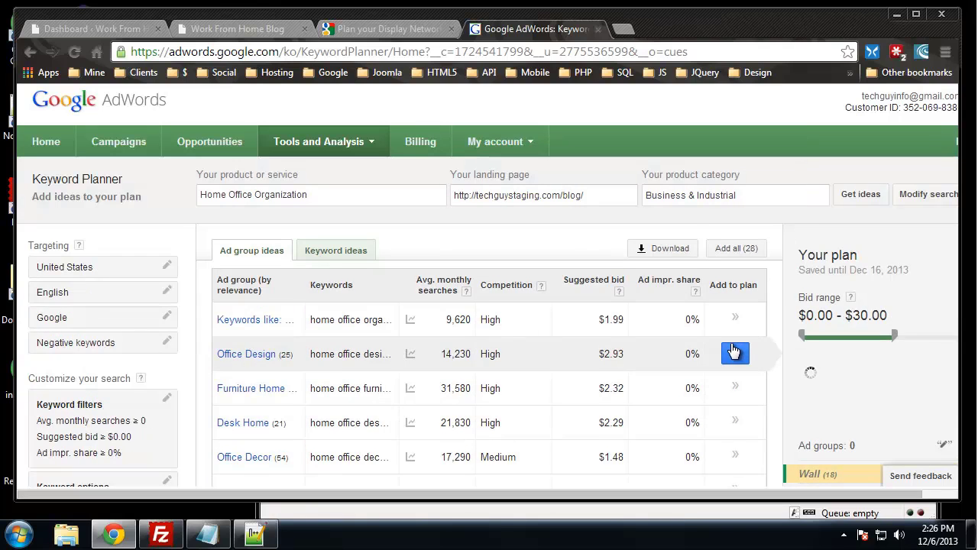
scroll(735, 350, "down", 1)
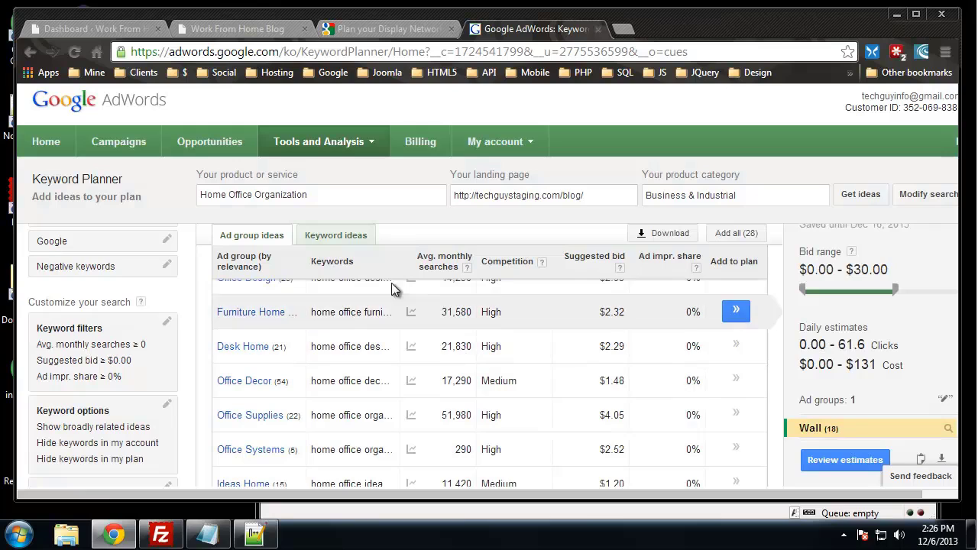
left_click(346, 239)
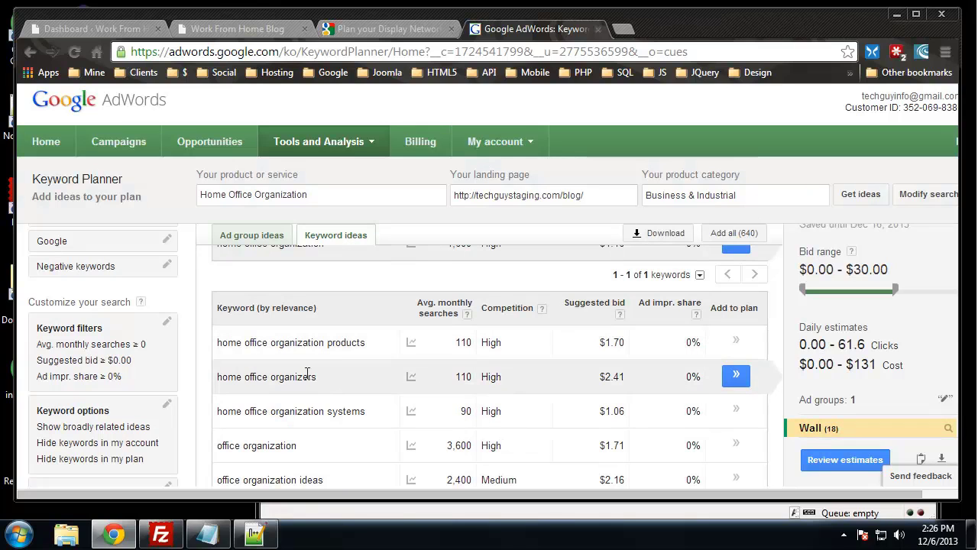
scroll(305, 383, "down", 3)
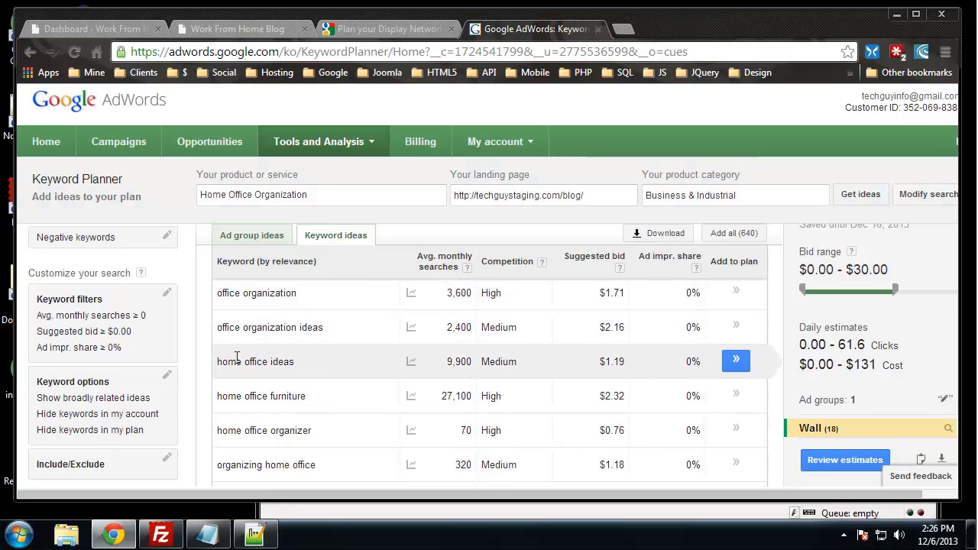
Look further through the keyword ideas for home office organization, comparing monthly searches, competition and suggested bids.
scroll(382, 393, "up", 2)
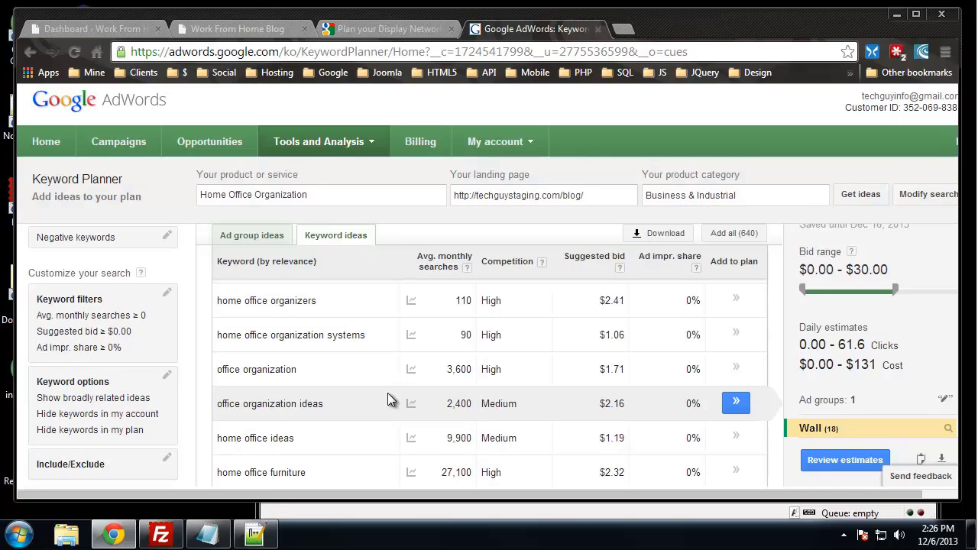
scroll(405, 396, "up", 3)
scroll(419, 386, "down", 3)
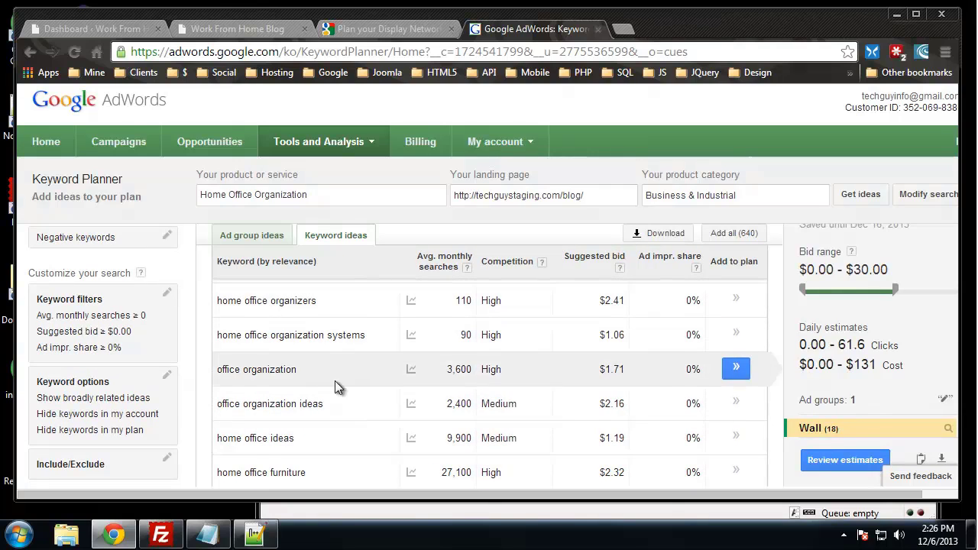
scroll(333, 382, "down", 1)
scroll(372, 369, "down", 1)
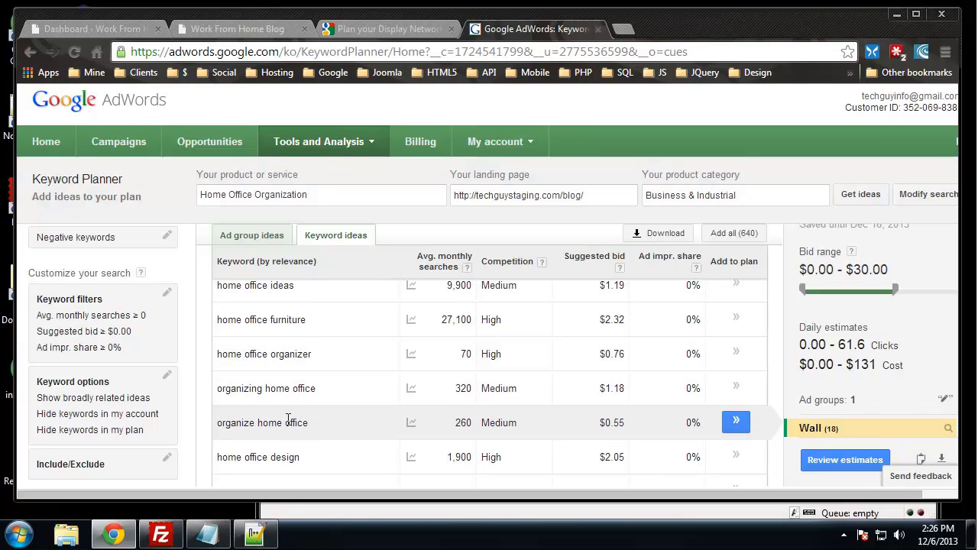
scroll(305, 463, "down", 1)
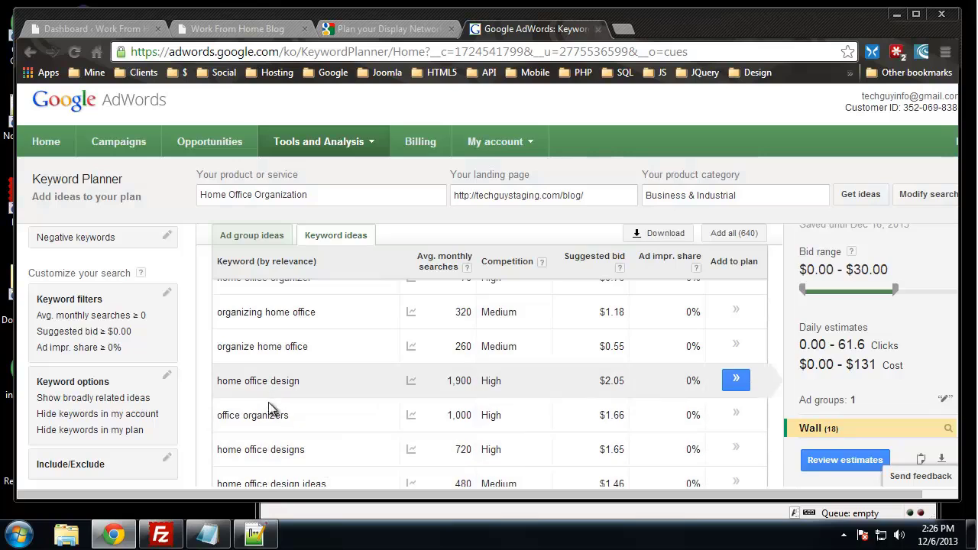
scroll(230, 425, "down", 2)
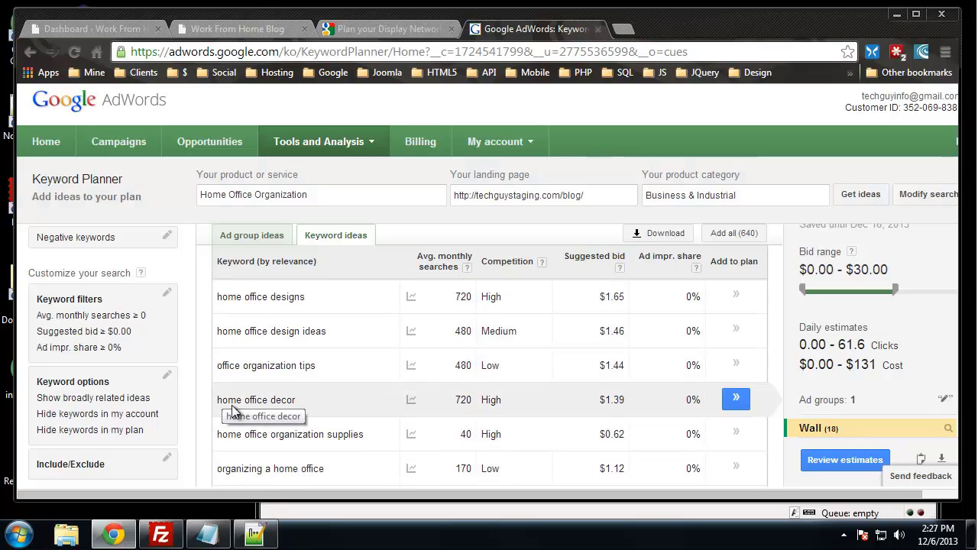
scroll(350, 395, "down", 1)
mouse_move(411, 357)
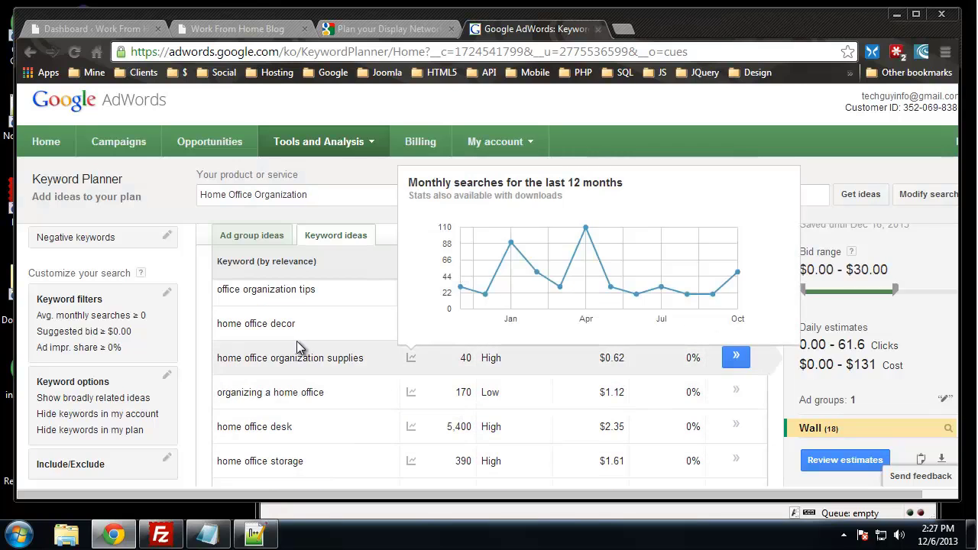
scroll(336, 355, "down", 1)
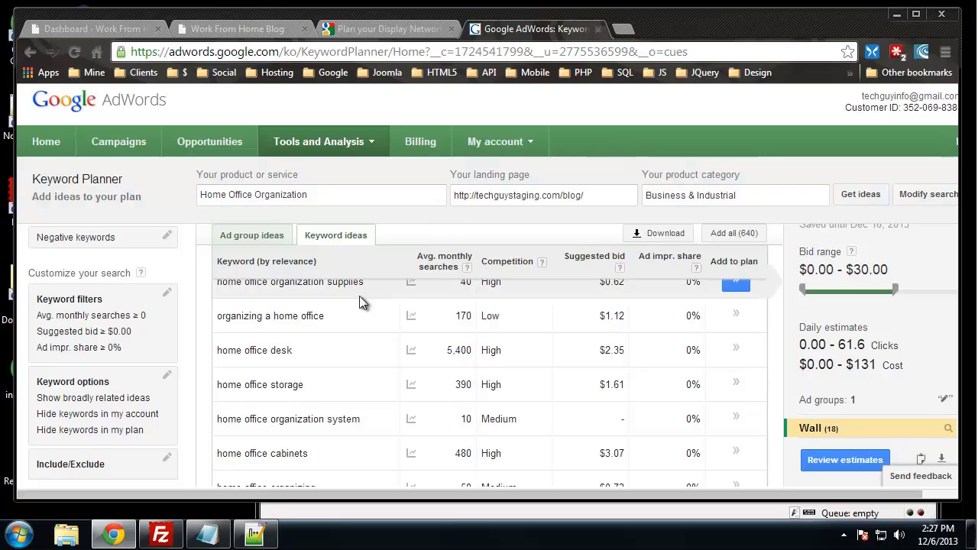
scroll(262, 397, "down", 5)
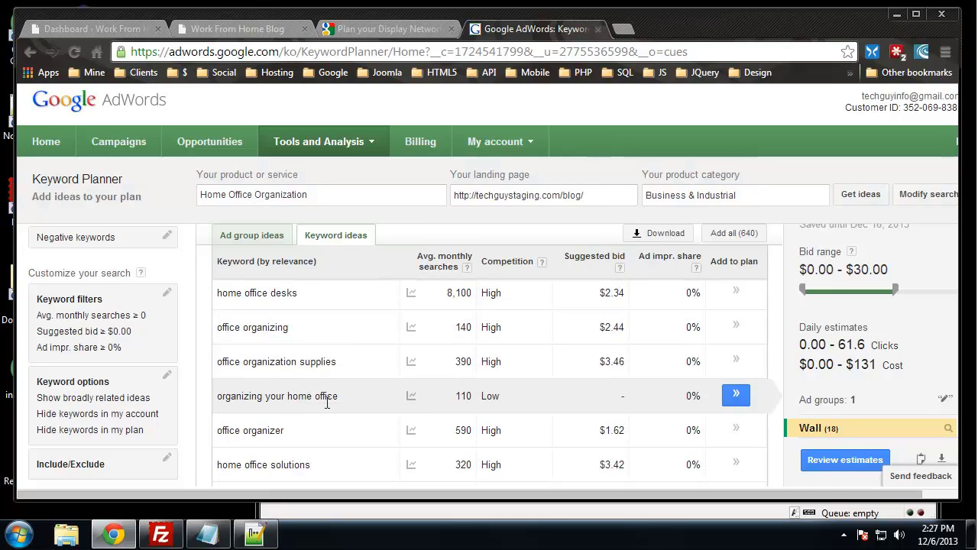
scroll(329, 403, "up", 4)
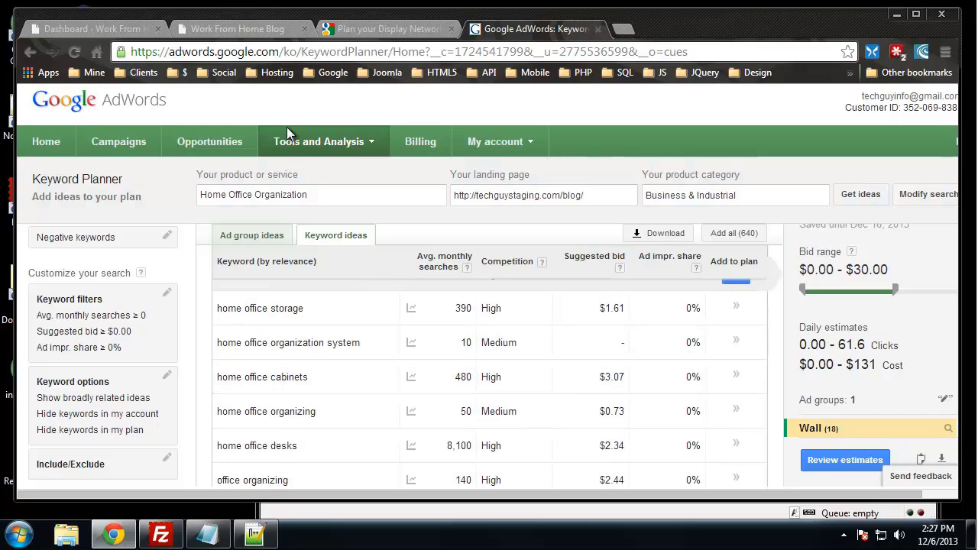
Leave the current results, reopen the Keyword Planner and start over instead of resuming the saved plan.
left_click(30, 52)
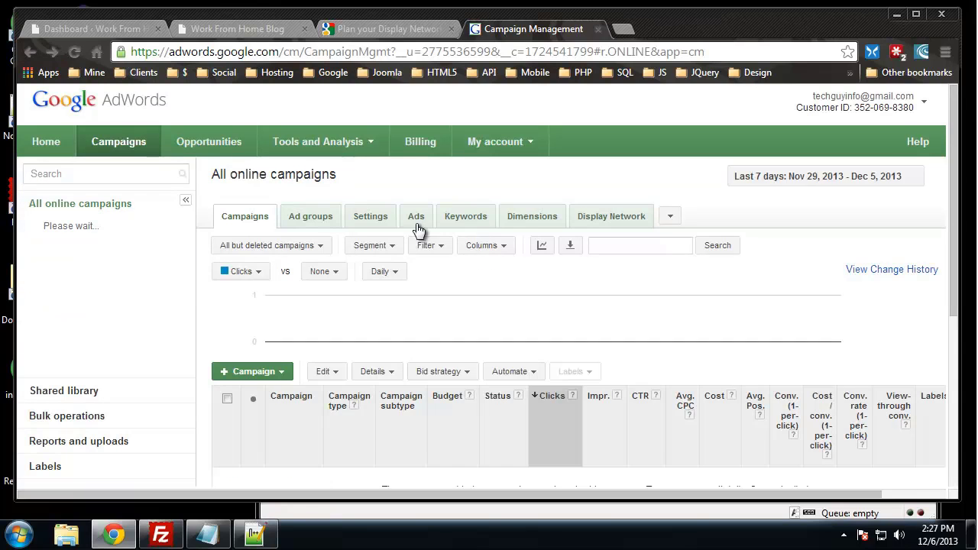
left_click(328, 141)
left_click(328, 254)
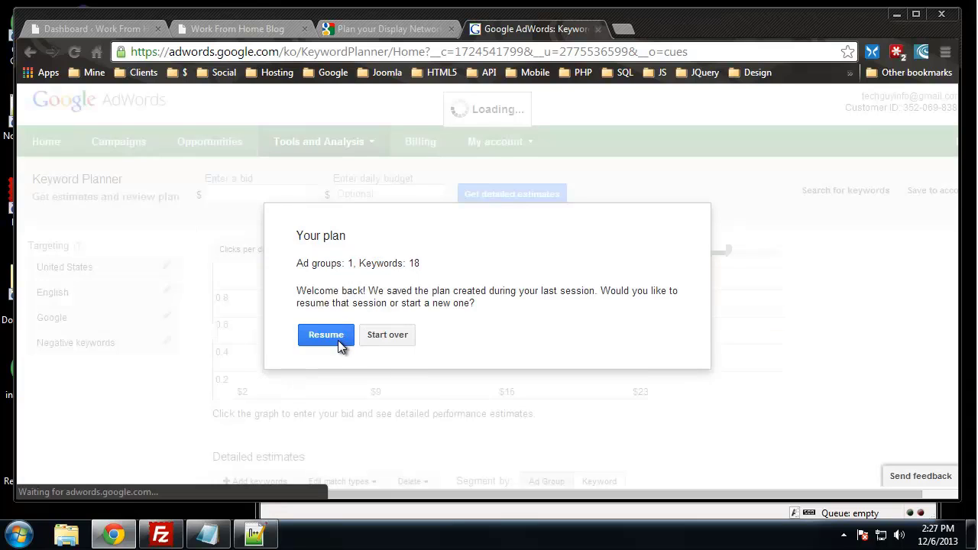
left_click(403, 341)
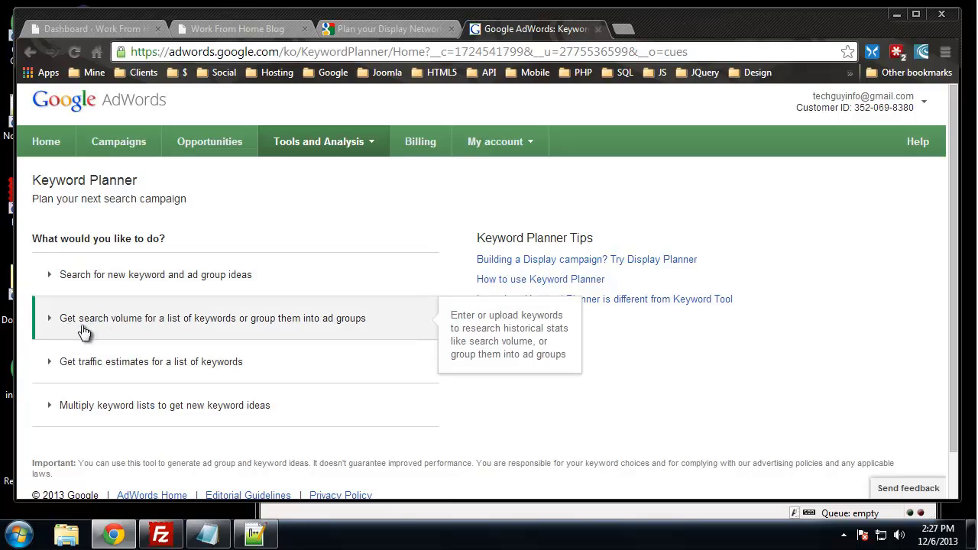
Get the search volume for the keyword list home office, home office organization and work from home, one per line.
left_click(256, 334)
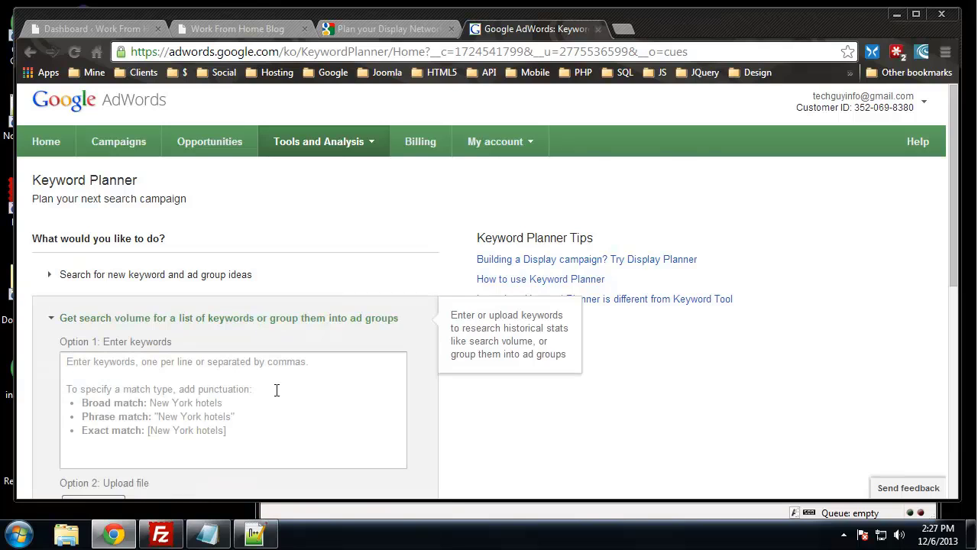
scroll(476, 405, "down", 2)
left_click(125, 209)
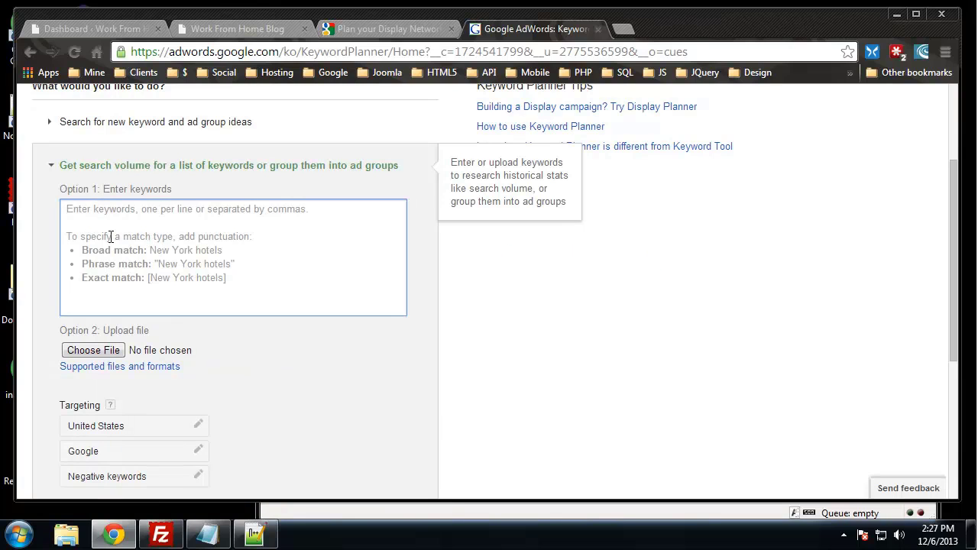
type("home o")
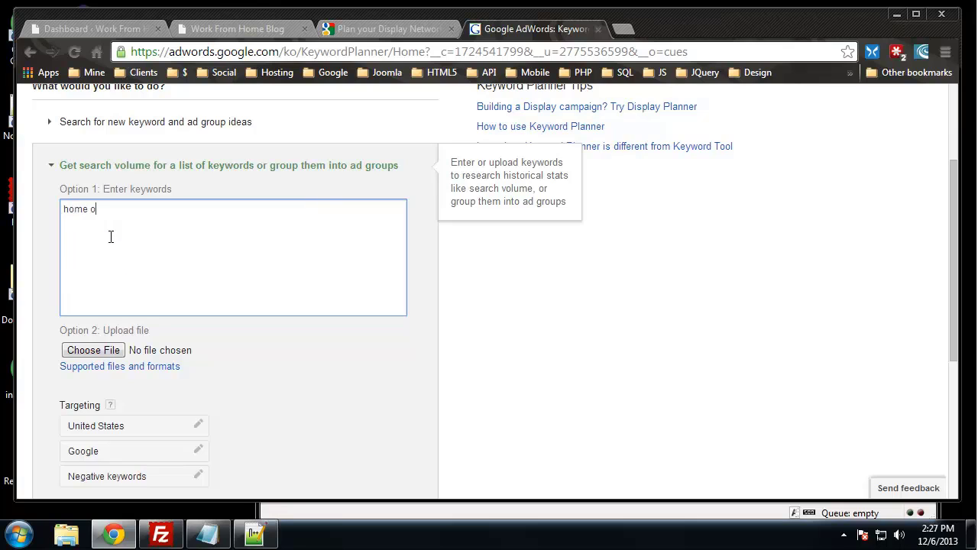
type("ffice home office")
type(" organi")
type("zation ")
type("work from ")
type("home")
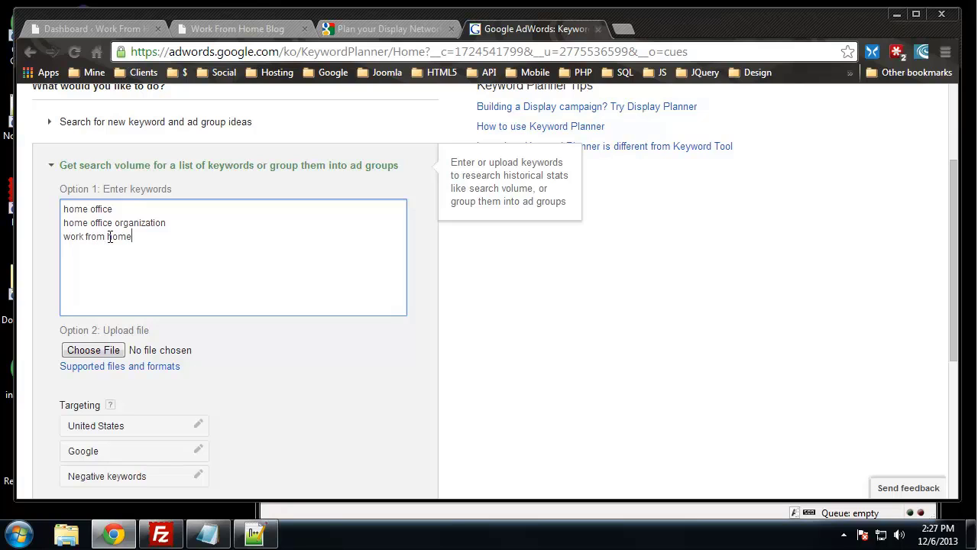
scroll(335, 289, "down", 2)
scroll(339, 295, "up", 1)
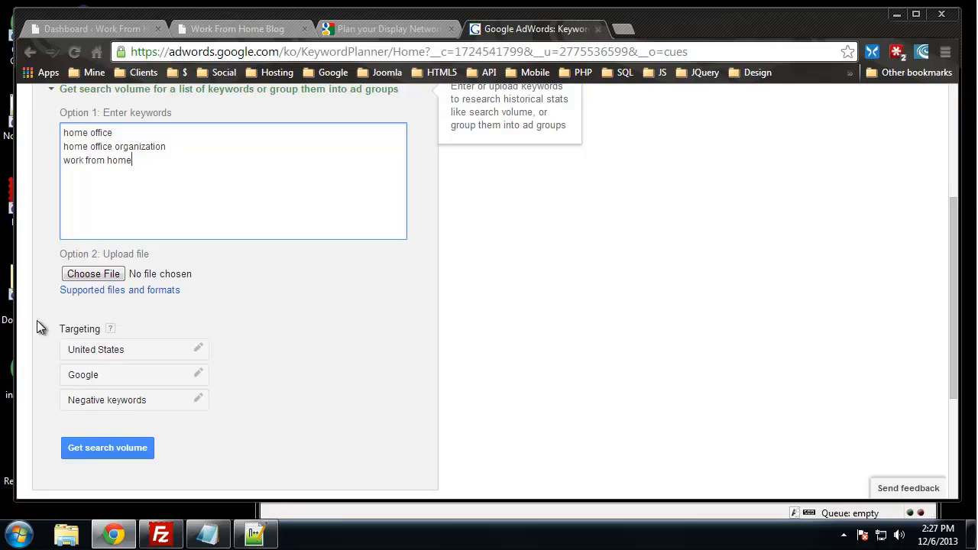
left_click(112, 451)
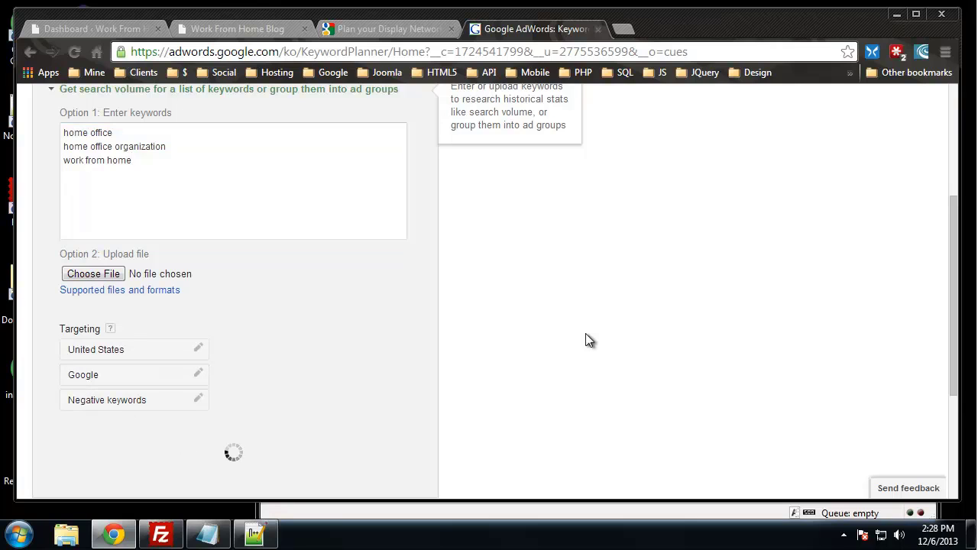
Open the resulting ad group and examine each keyword's average monthly searches and competition.
scroll(586, 333, "down", 2)
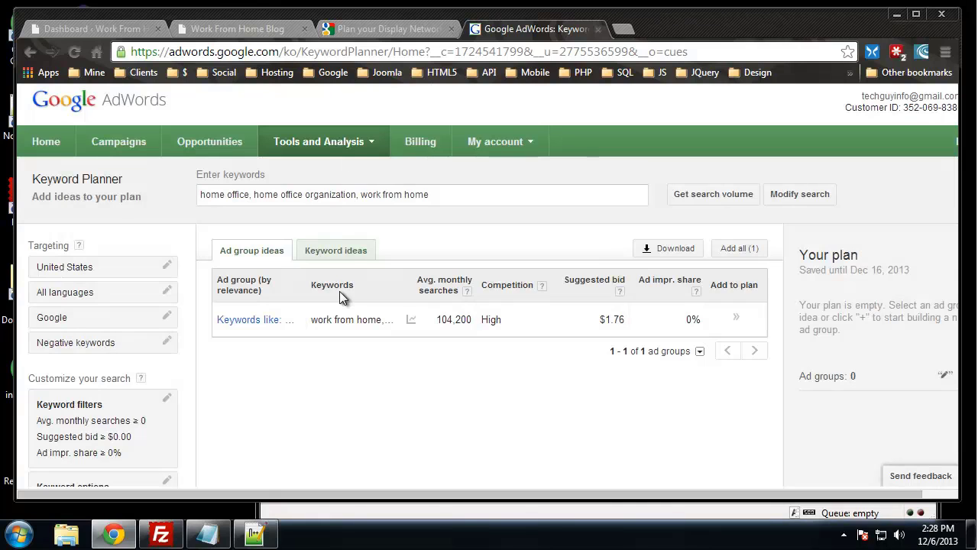
left_click(267, 328)
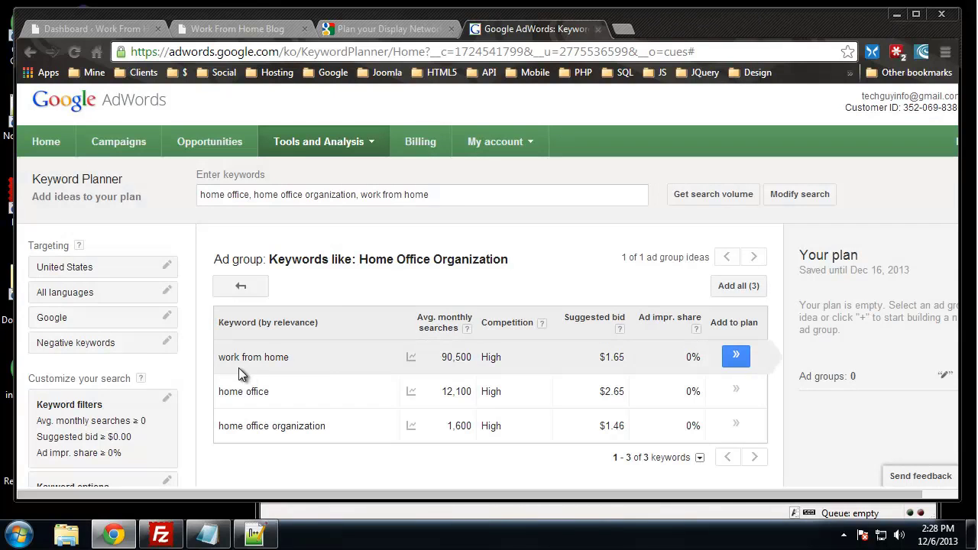
scroll(260, 397, "down", 1)
mouse_move(411, 392)
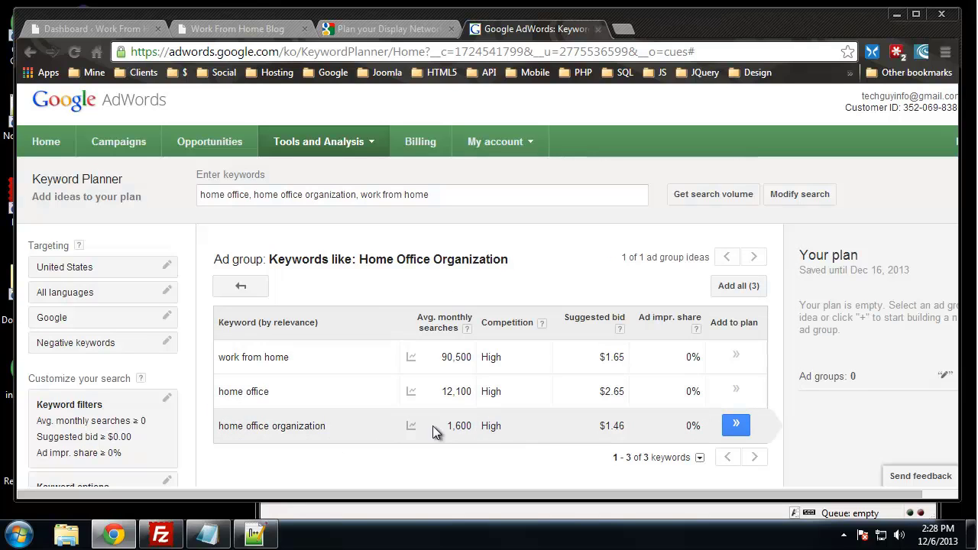
Get the search volume for computer repair, web design, web development instead and open the resulting ad group's keywords.
left_click(451, 200)
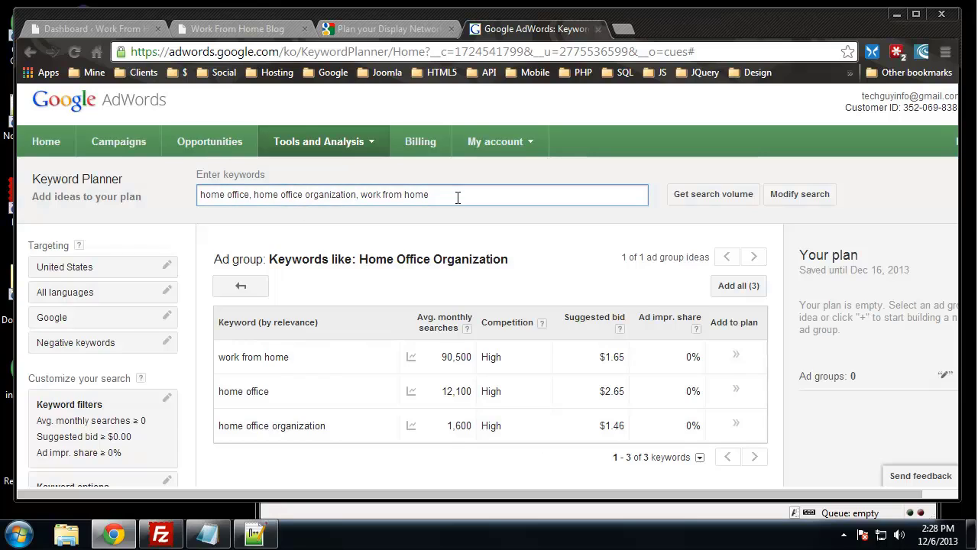
left_click_drag(456, 197, 182, 191)
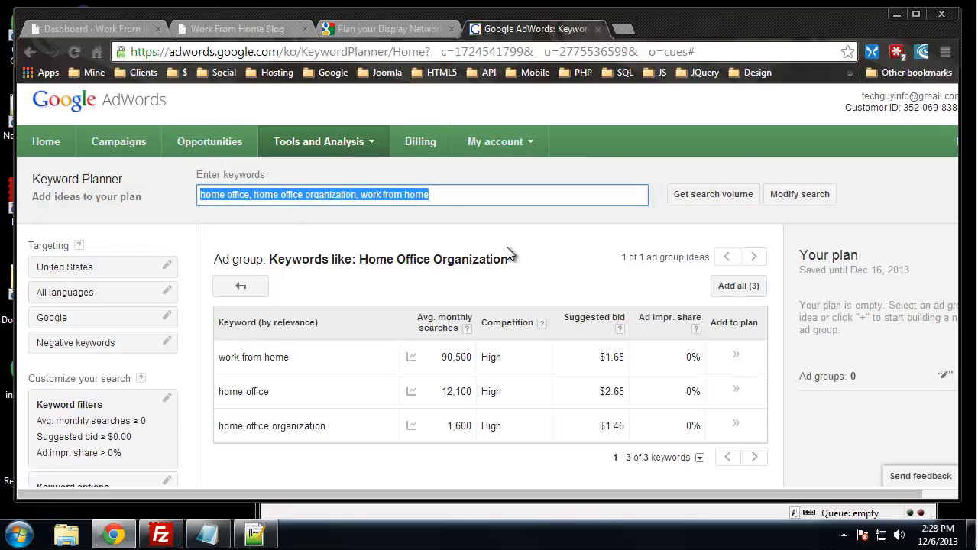
type("co")
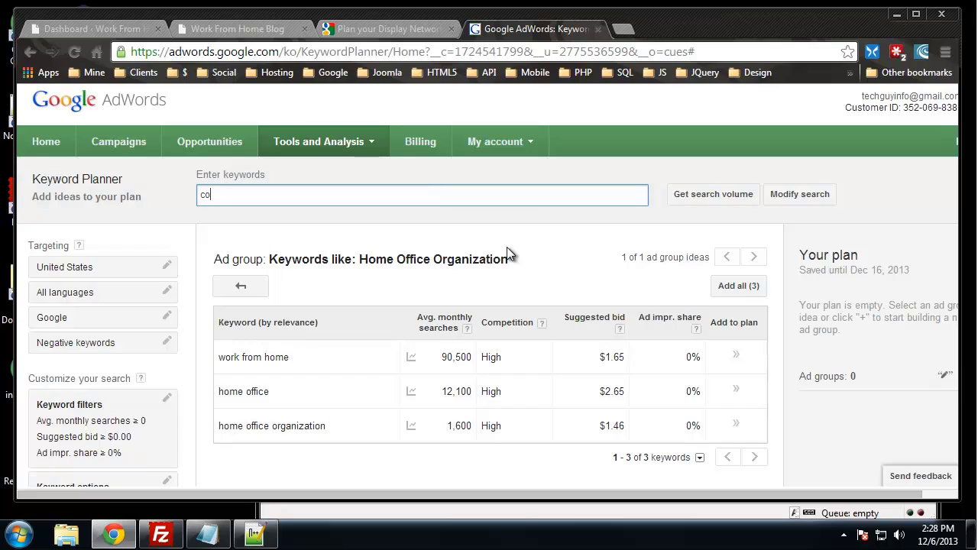
type("mputer repair, web design")
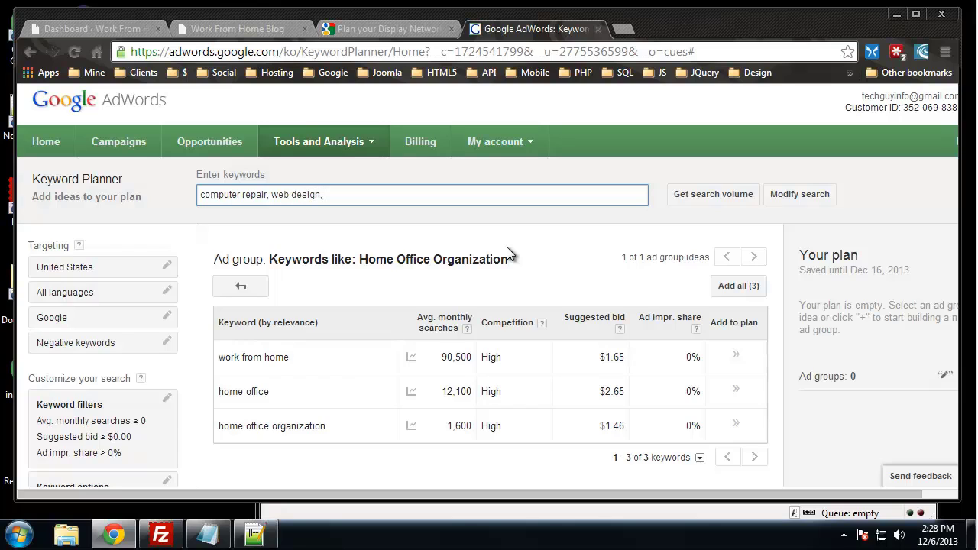
type(", web development")
left_click(700, 195)
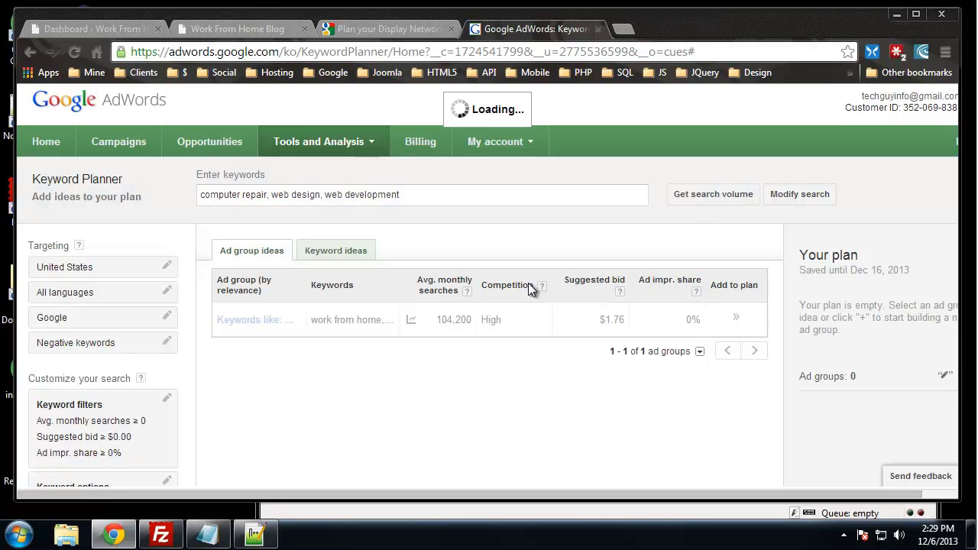
left_click(247, 322)
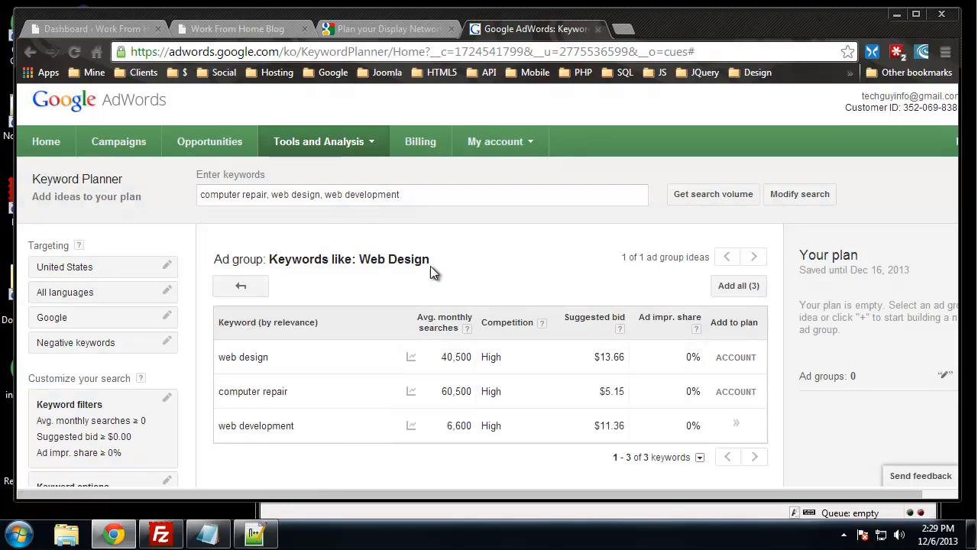